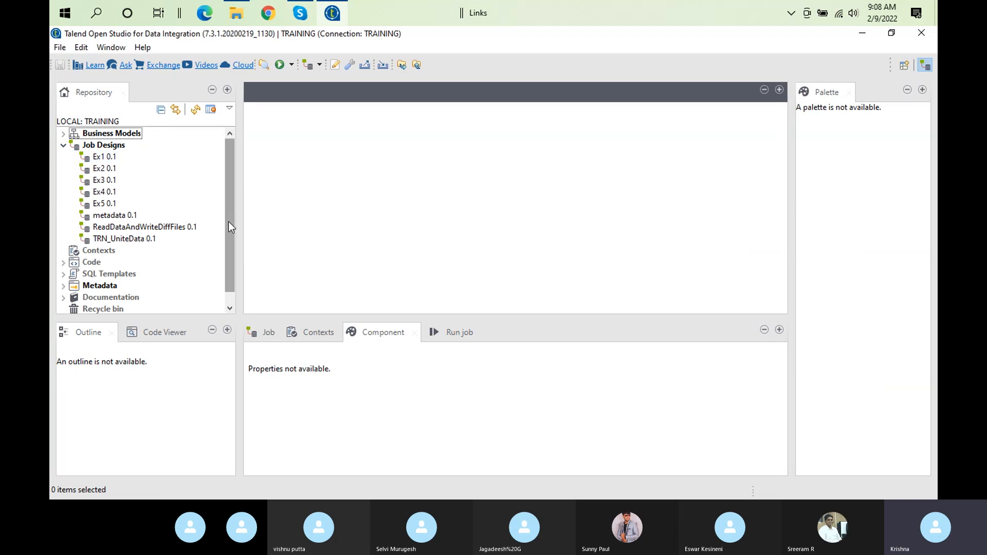
- Create a new job named TRN_Diff_Files_load under Job Designs
{"action": "left_click_drag", "start_coordinate": [238, 223], "coordinate": [242, 223]}
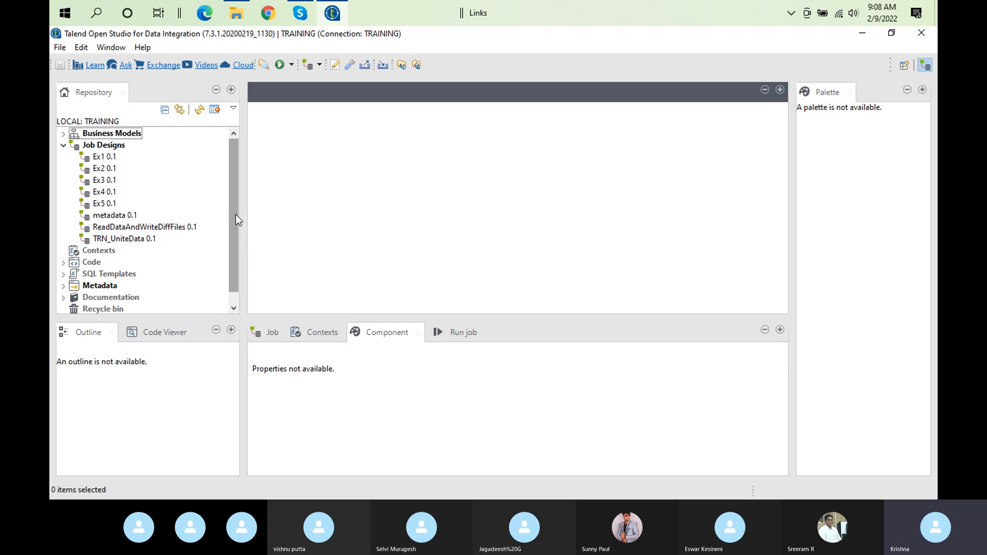
{"action": "left_click", "coordinate": [109, 147]}
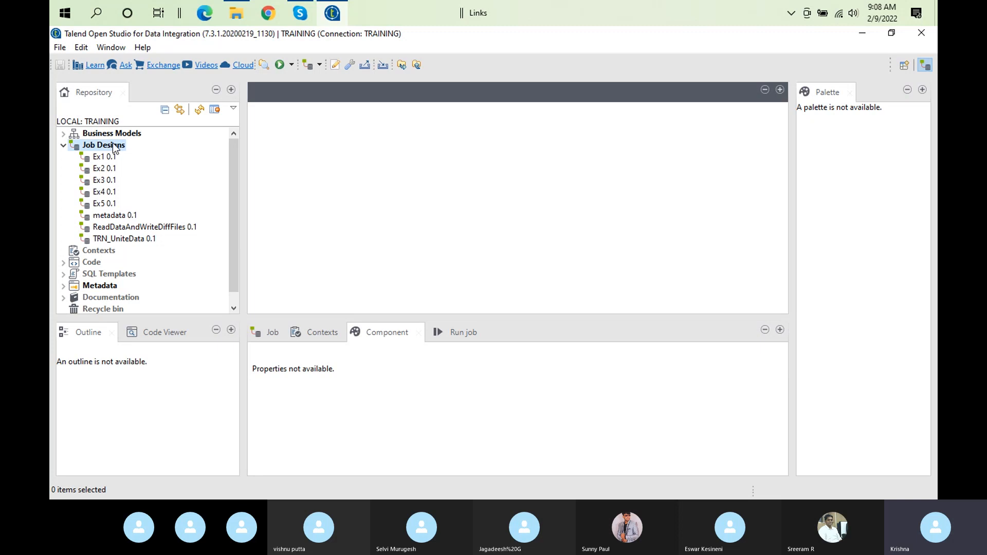
{"action": "right_click", "coordinate": [114, 148]}
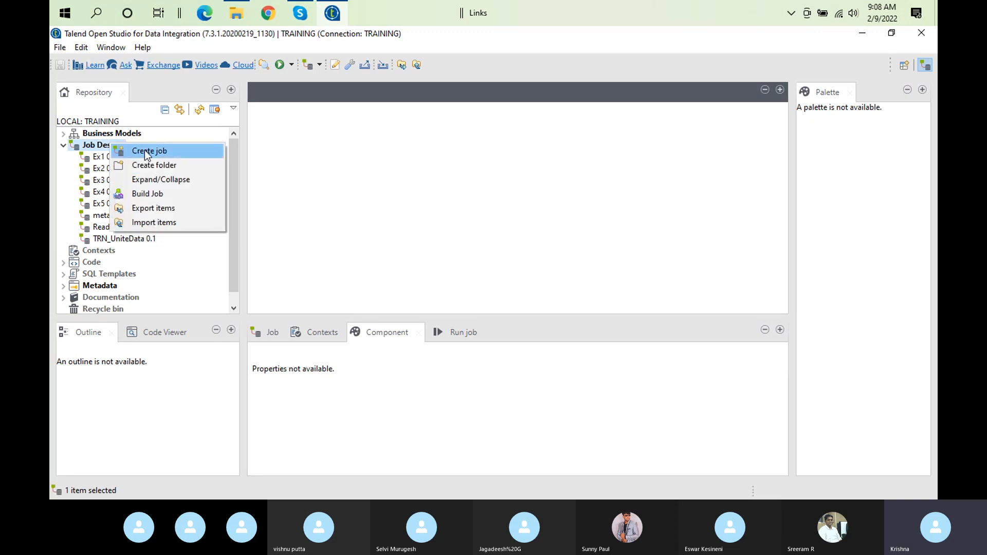
{"action": "left_click", "coordinate": [146, 151]}
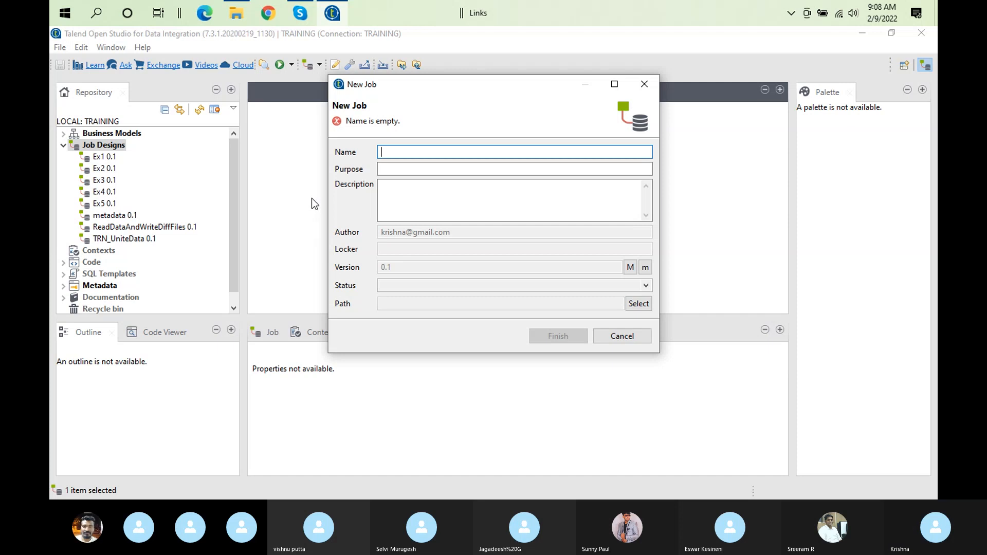
{"action": "type", "text": "d"}
{"action": "key", "text": "BackSpace"}
{"action": "type", "text": "TRN_Diff"}
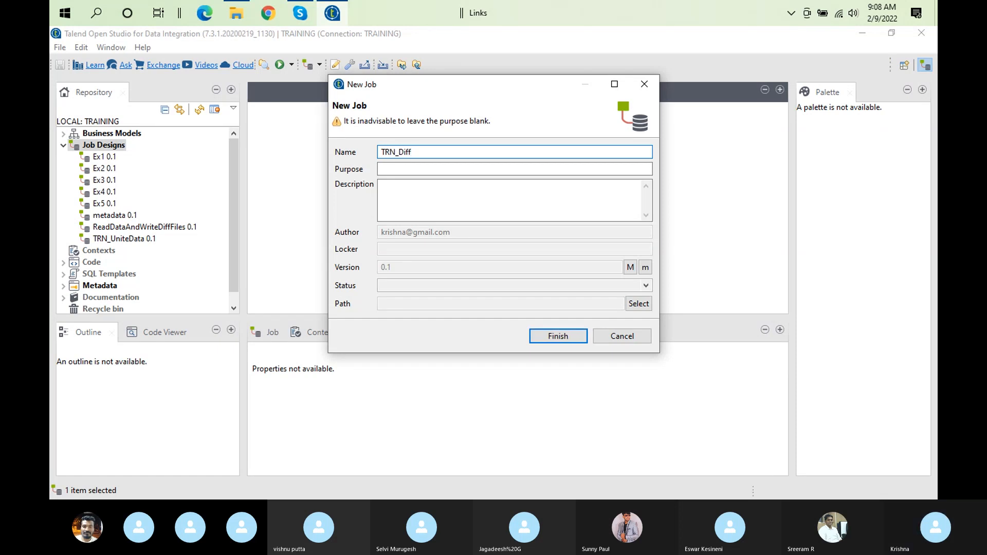
{"action": "type", "text": "_Files"}
{"action": "key", "text": "Return"}
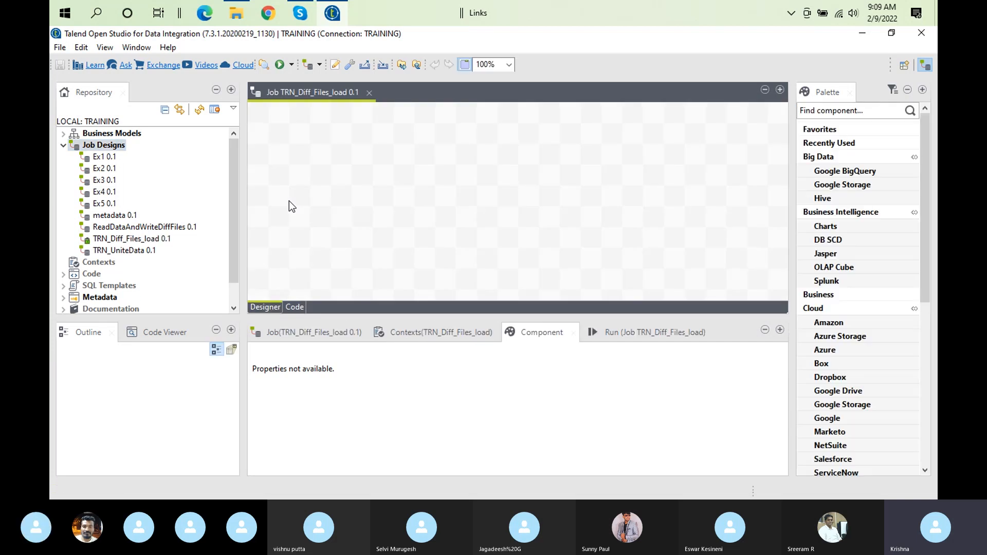
- Add a tJava component to the job canvas and place it near the upper edge
{"action": "type", "text": "t"}
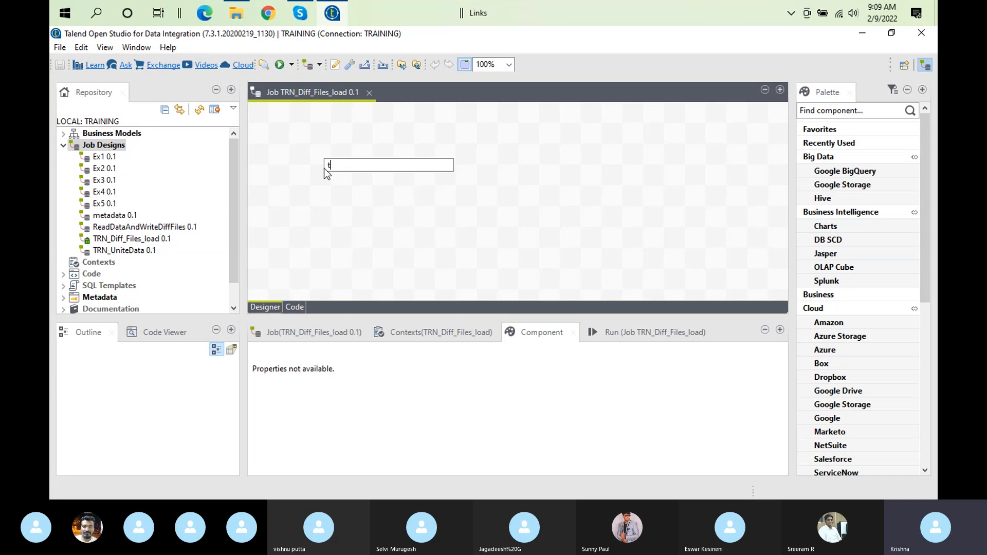
{"action": "type", "text": "java"}
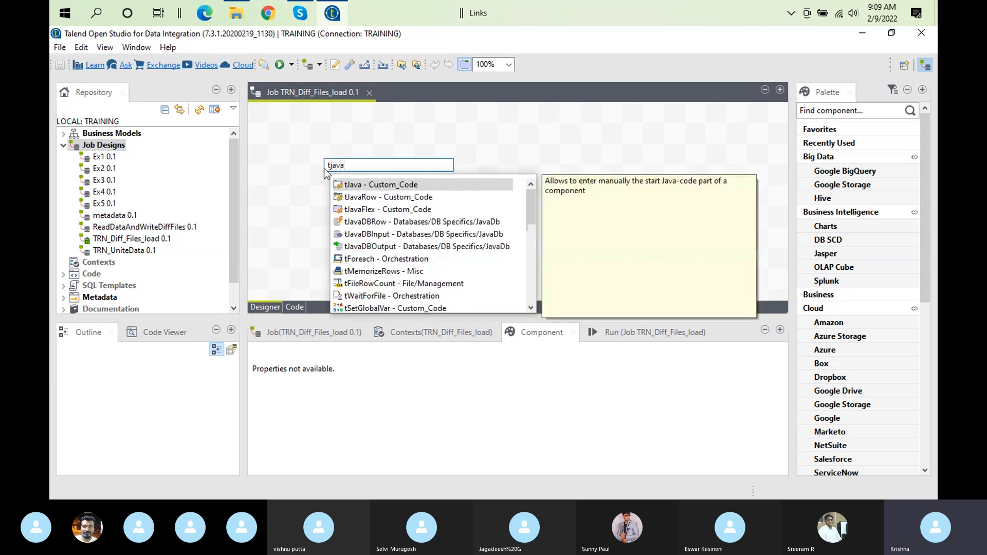
{"action": "double_click", "coordinate": [397, 188]}
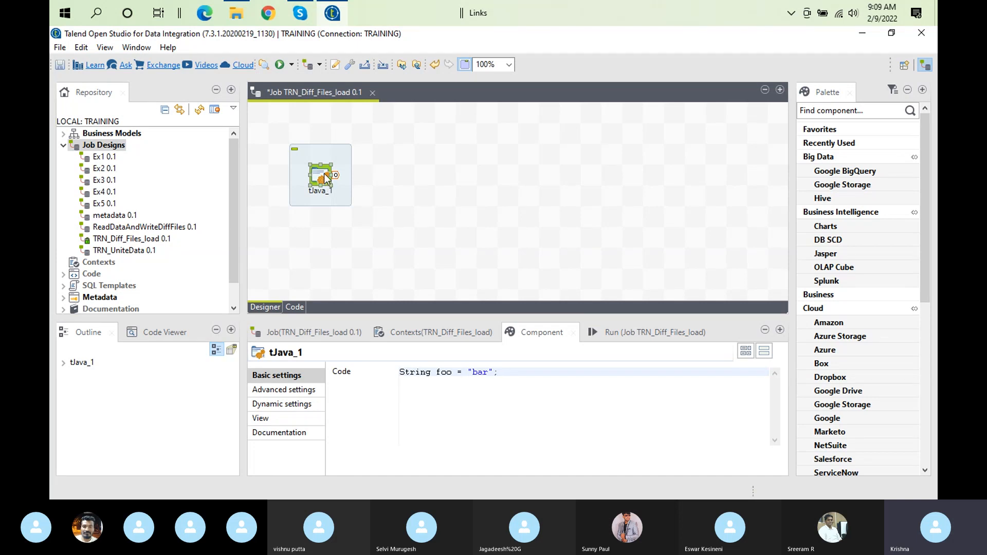
{"action": "left_click_drag", "start_coordinate": [324, 177], "coordinate": [362, 139]}
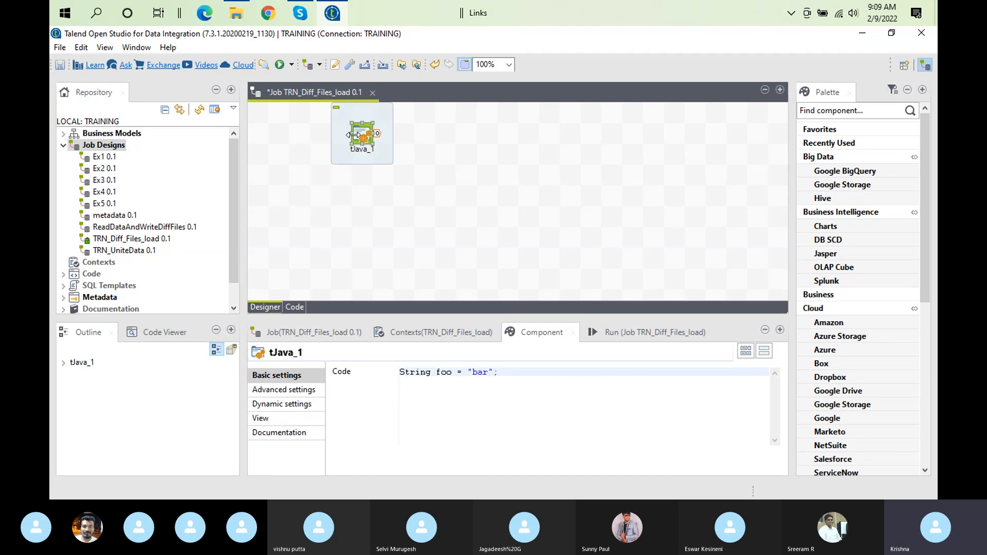
- Replace the tJava component's default code with an empty System.out.println(); statement
{"action": "double_click", "coordinate": [359, 138]}
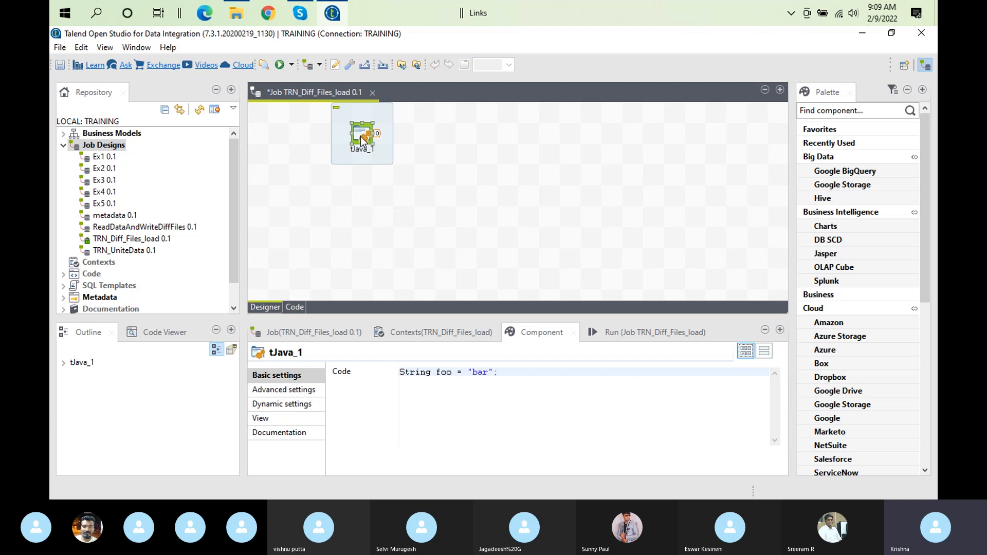
{"action": "left_click", "coordinate": [519, 419]}
{"action": "key", "text": "ctrl+a"}
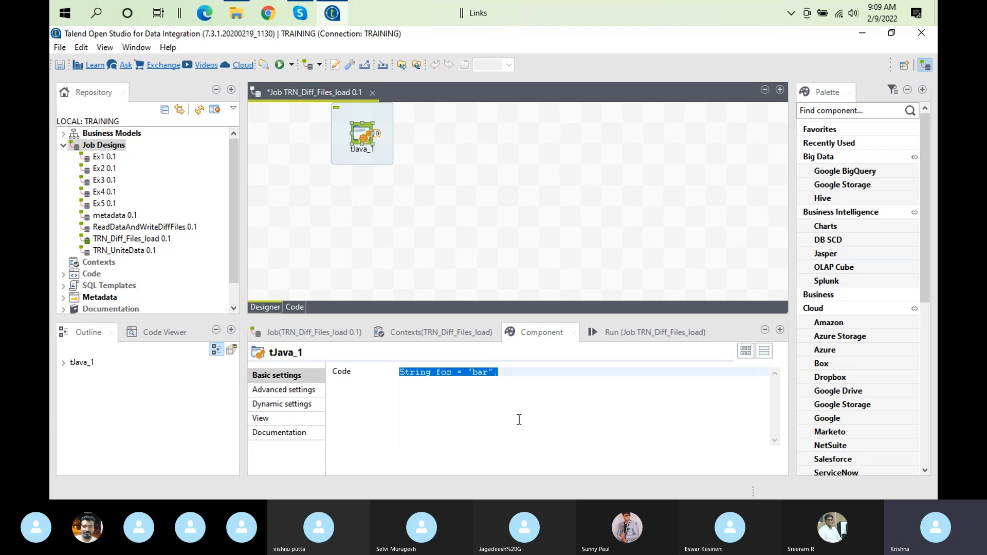
{"action": "key", "text": "Delete"}
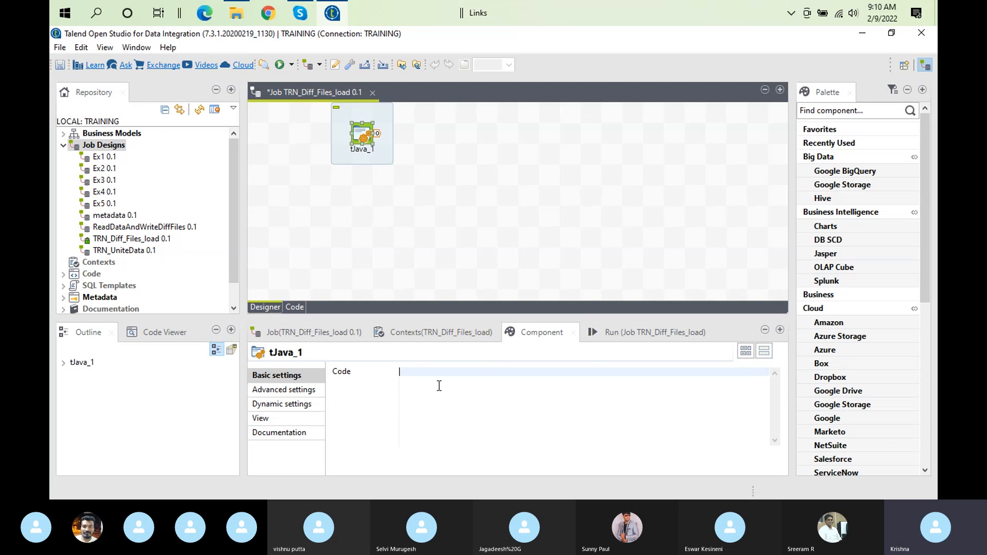
{"action": "type", "text": "Sys"}
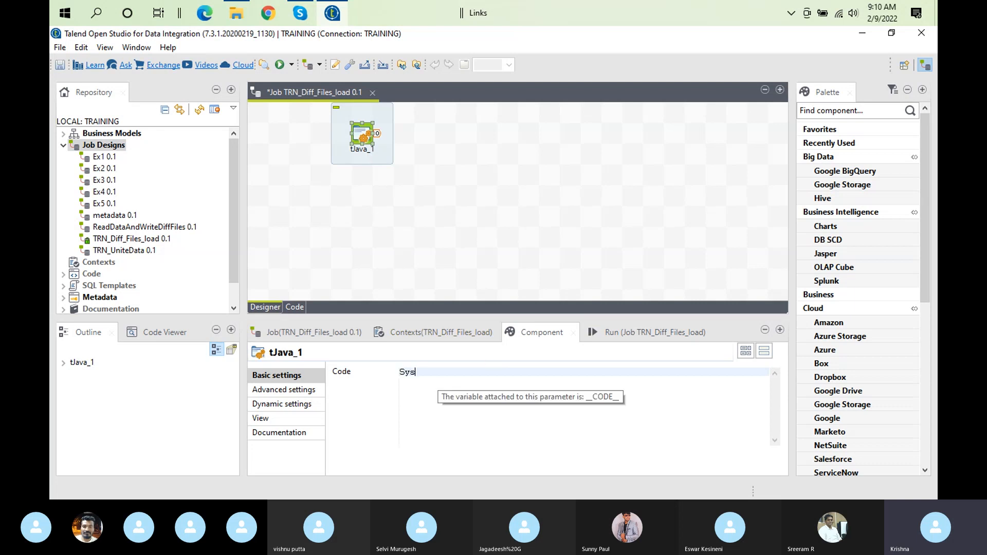
{"action": "type", "text": "tem.out"}
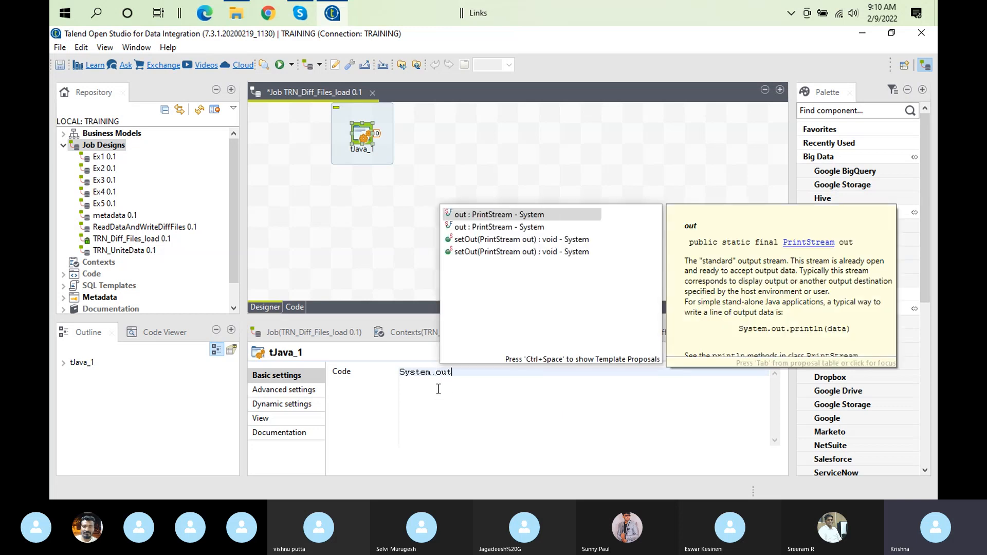
{"action": "type", "text": "."}
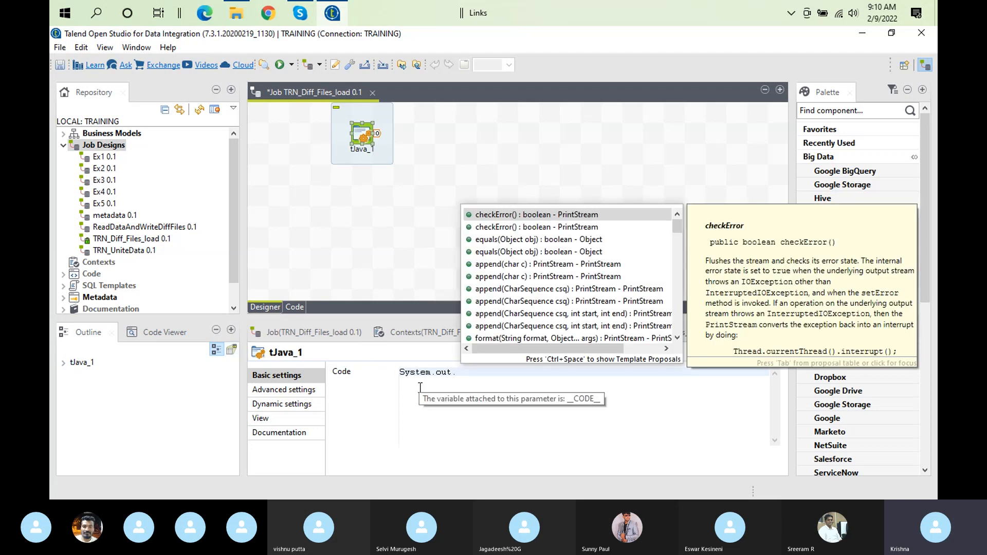
{"action": "type", "text": "pri"}
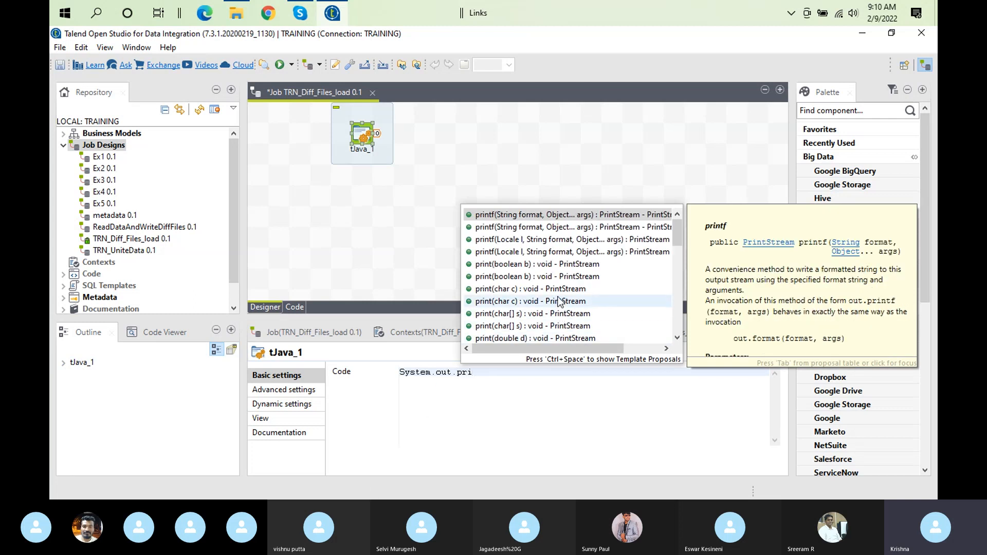
{"action": "left_click", "coordinate": [678, 312]}
{"action": "left_click", "coordinate": [680, 312]}
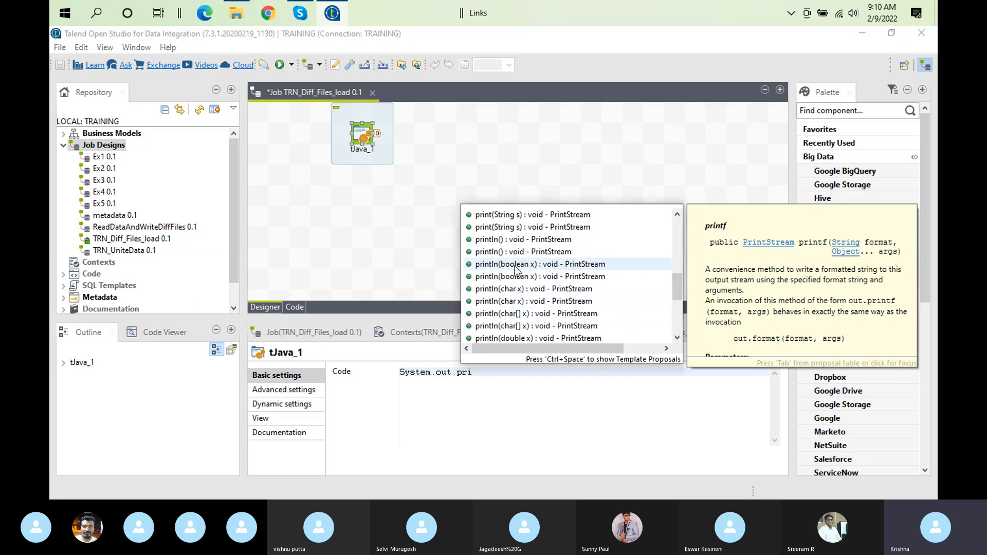
{"action": "double_click", "coordinate": [554, 240]}
{"action": "type", "text": ";"}
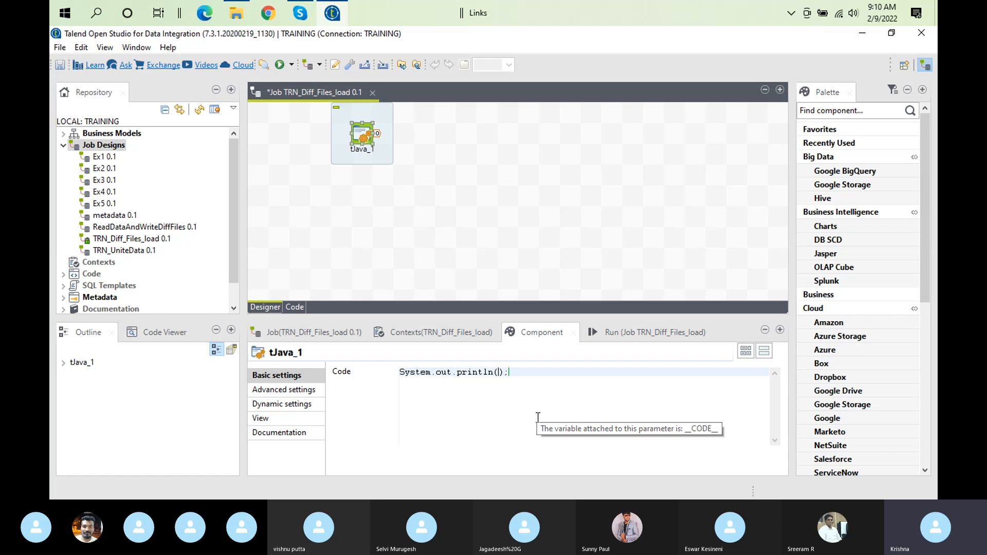
- Enter the string "Job Started::" as the println argument in the tJava code
{"action": "type", "text": "\":"}
{"action": "key", "text": "BackSpace"}
{"action": "type", "text": "J"}
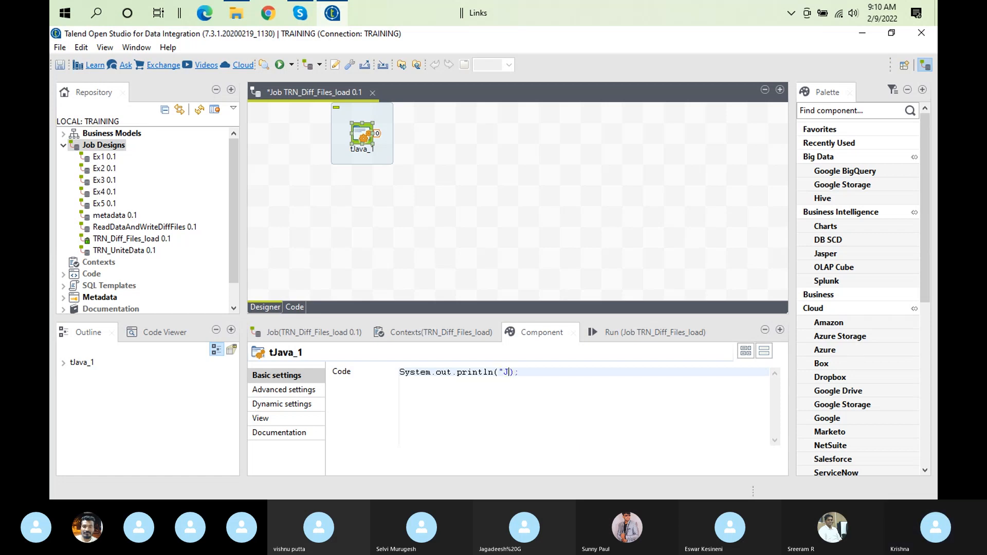
{"action": "type", "text": "ob"}
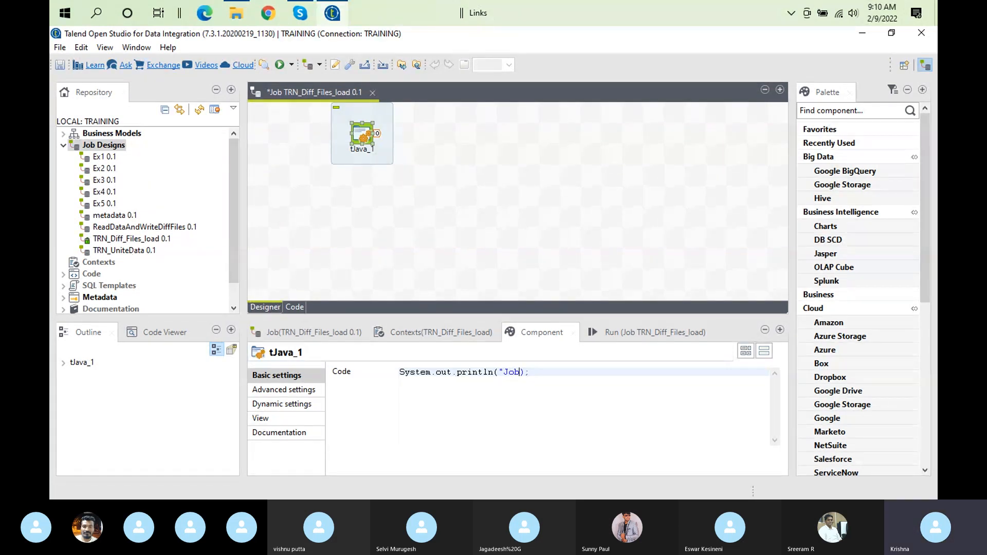
{"action": "key", "text": "BackSpace"}
{"action": "key", "text": "BackSpace"}
{"action": "key", "text": "BackSpace"}
{"action": "key", "text": "BackSpace"}
{"action": "type", "text": "\"Job "}
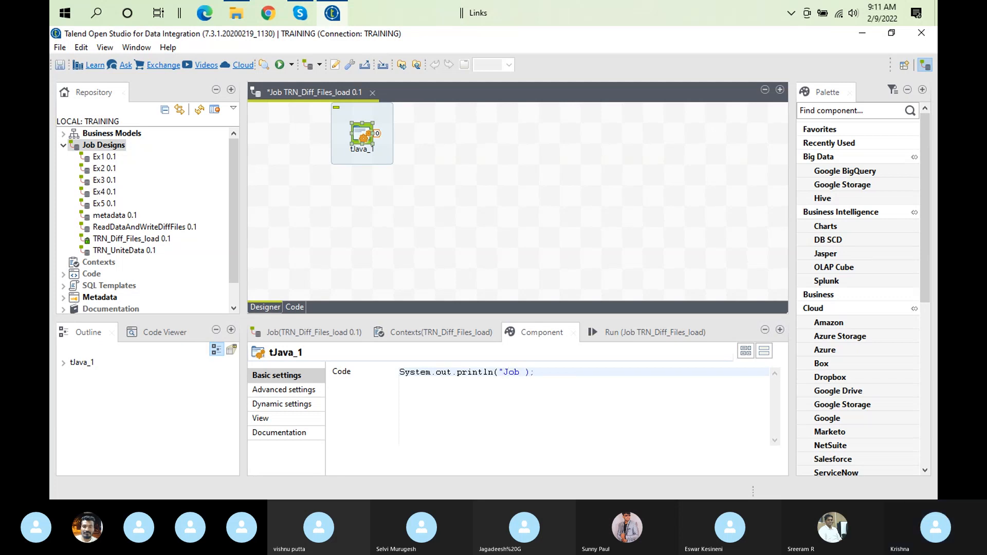
{"action": "type", "text": "Started"}
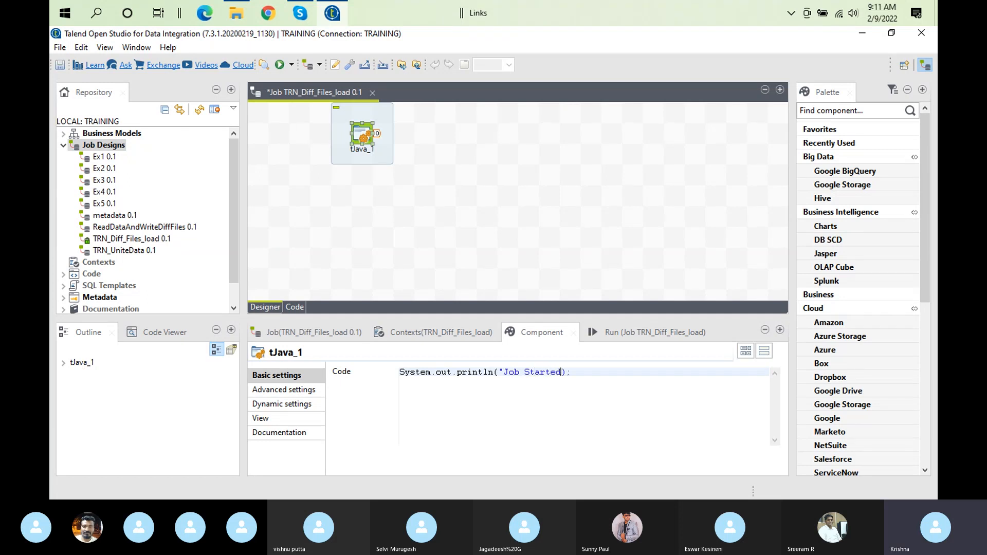
{"action": "type", "text": "::\""}
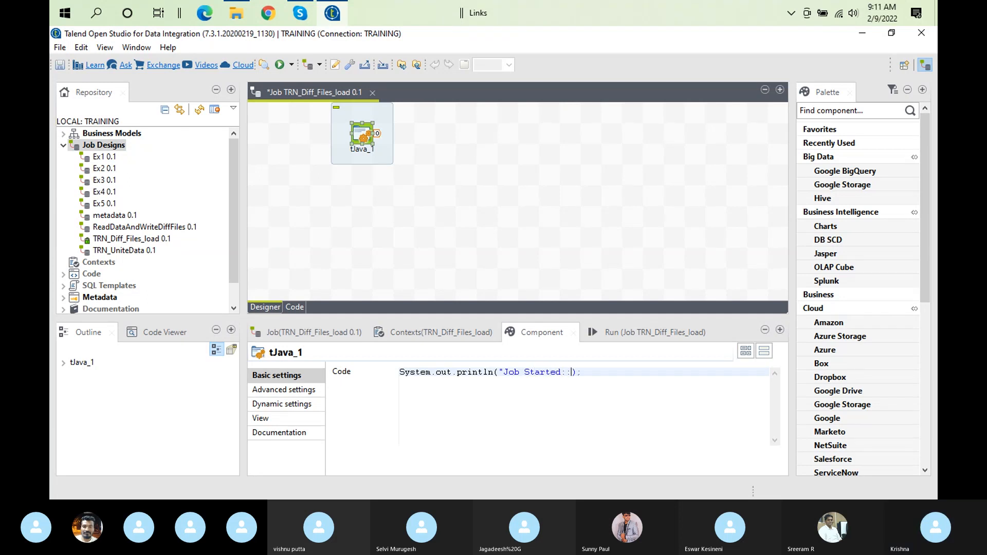
- Append +TalendDate.getCurrentDate() after the "Job Started::" string in the println statement
{"action": "type", "text": "+TalendDate"}
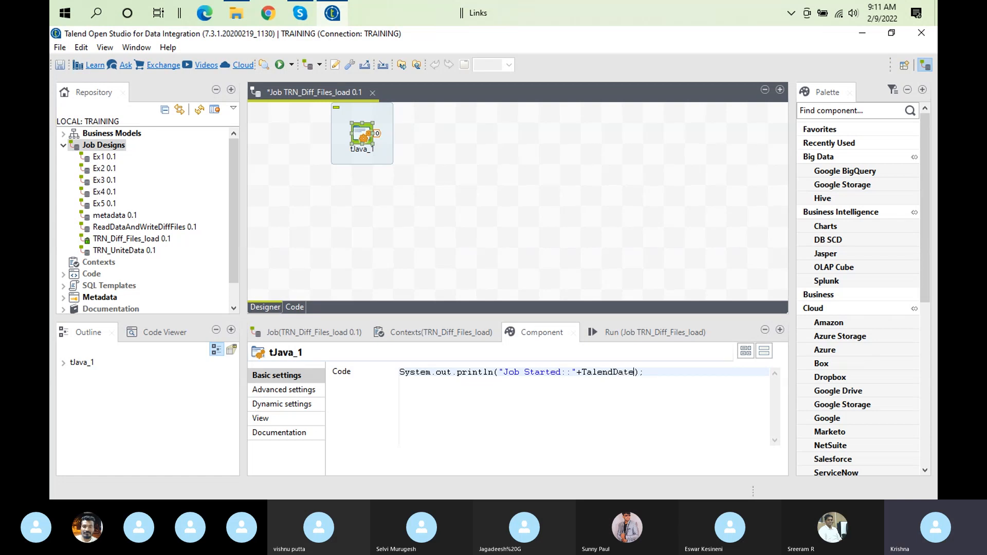
{"action": "type", "text": "."}
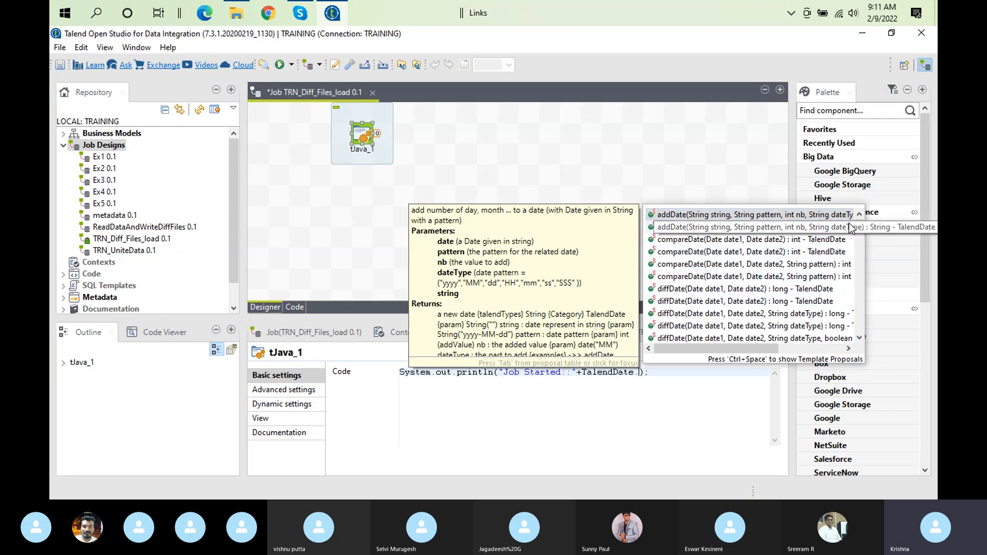
{"action": "left_click_drag", "start_coordinate": [859, 226], "coordinate": [853, 254]}
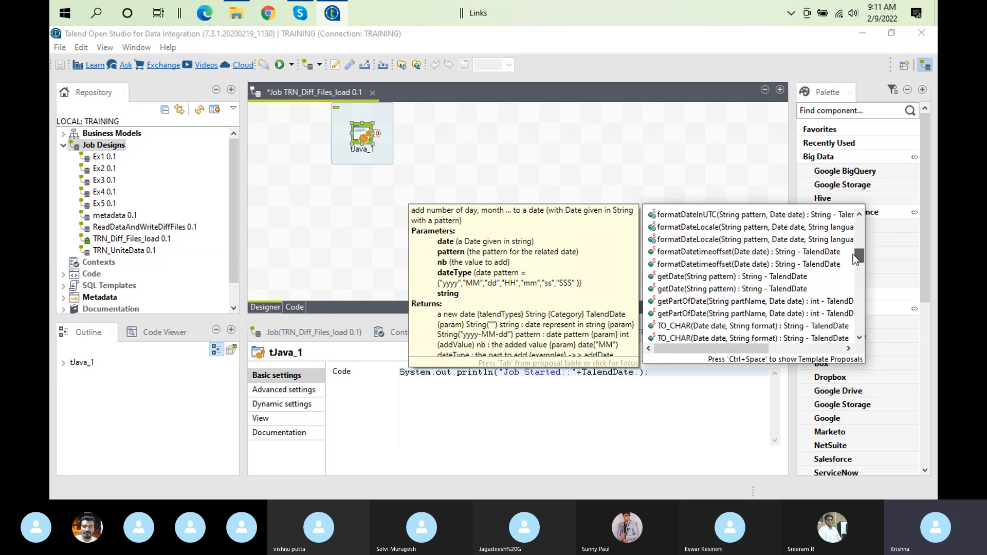
{"action": "left_click", "coordinate": [687, 362]}
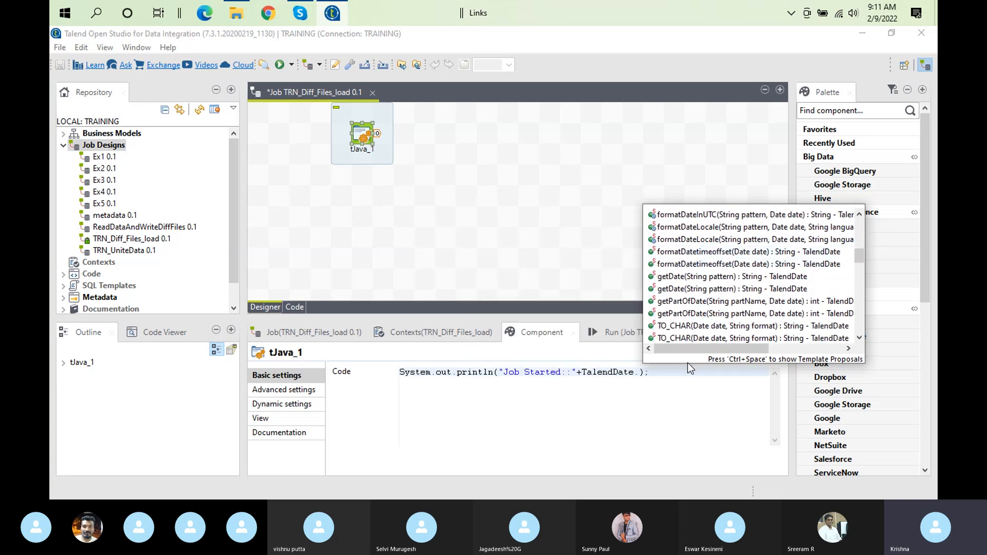
{"action": "left_click", "coordinate": [644, 373]}
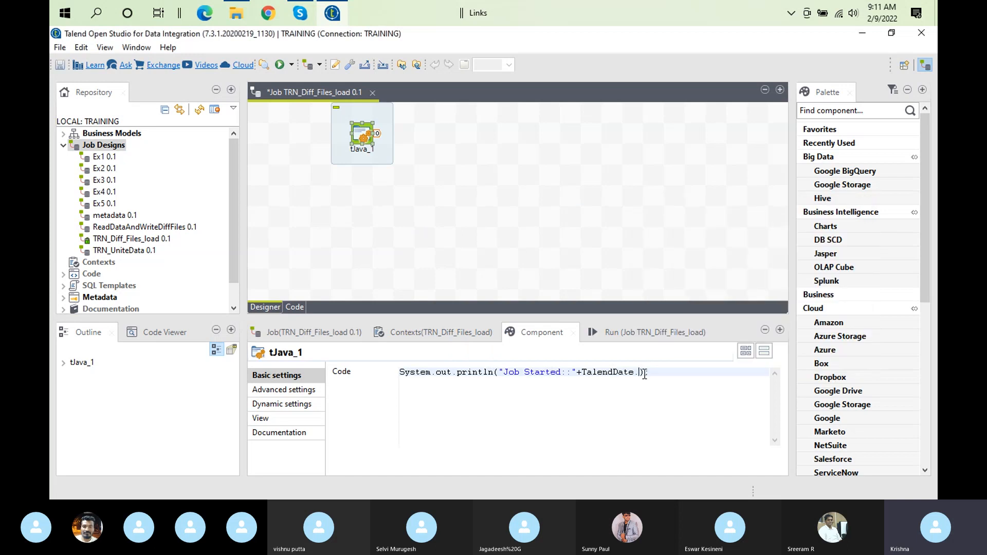
{"action": "type", "text": "gett"}
{"action": "key", "text": "BackSpace"}
{"action": "key", "text": "BackSpace"}
{"action": "key", "text": "BackSpace"}
{"action": "type", "text": "getC"}
{"action": "key", "text": "ctrl+space"}
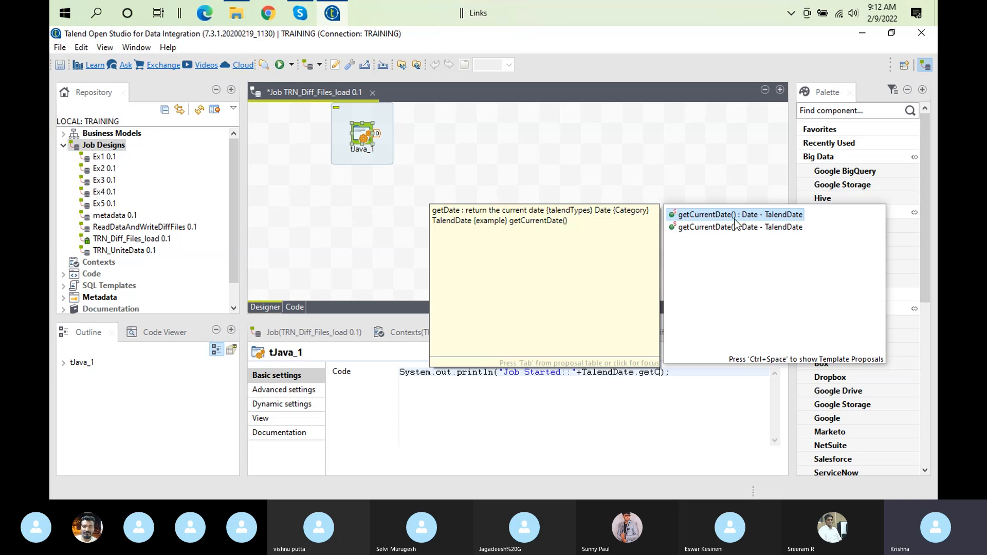
{"action": "double_click", "coordinate": [734, 220]}
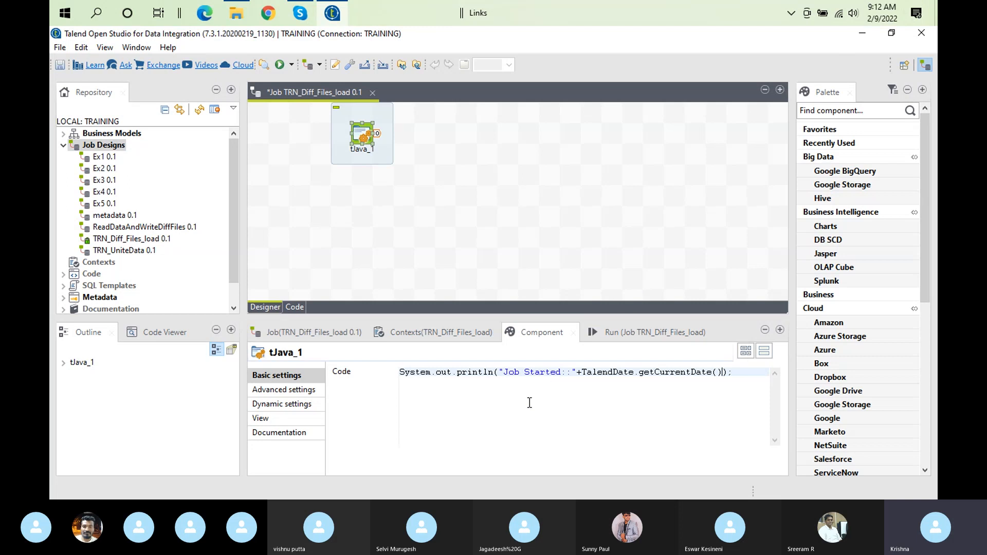
- Change the printed message text to "Job Started At::"
{"action": "left_click", "coordinate": [563, 372]}
{"action": "type", "text": "AT"}
{"action": "key", "text": "BackSpace"}
{"action": "type", "text": "tln("}
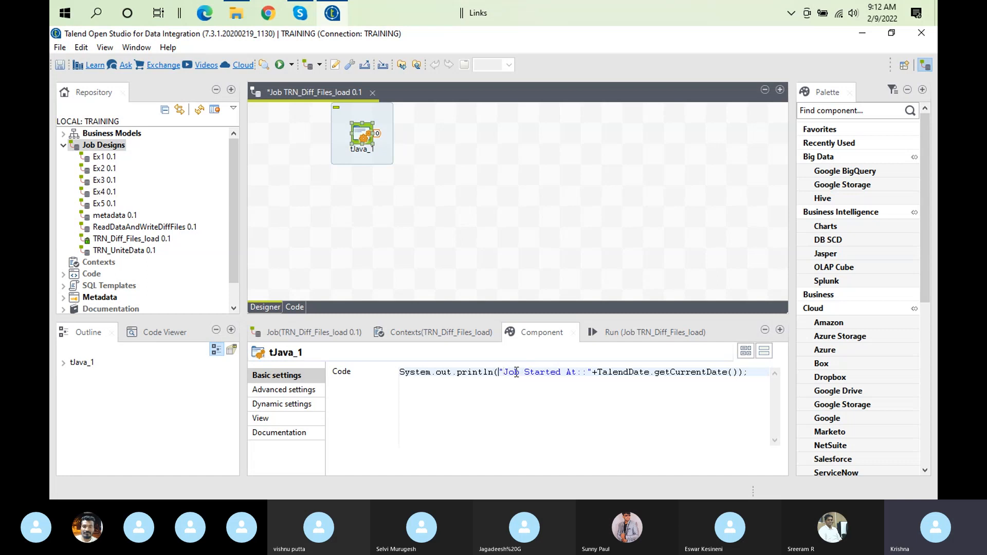
- Insert jobName + in front of the "Job Started At::" string in the tJava_1 println statement
{"action": "type", "text": "job"}
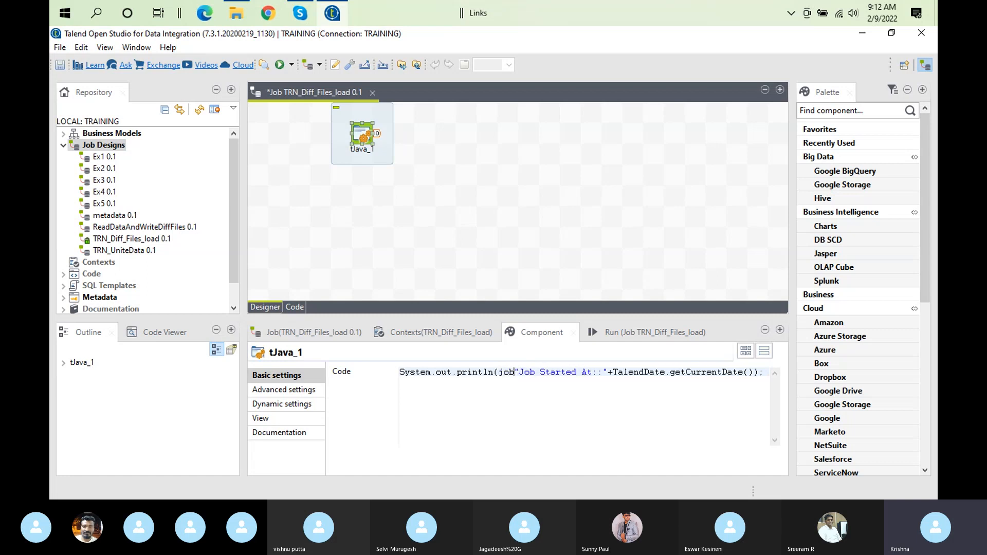
{"action": "key", "text": "ctrl+space"}
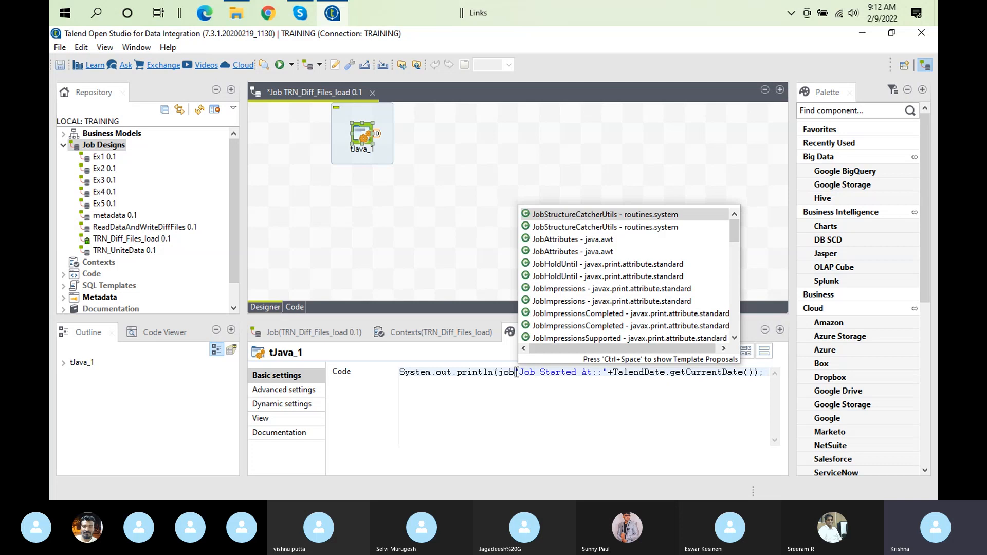
{"action": "type", "text": "Name"}
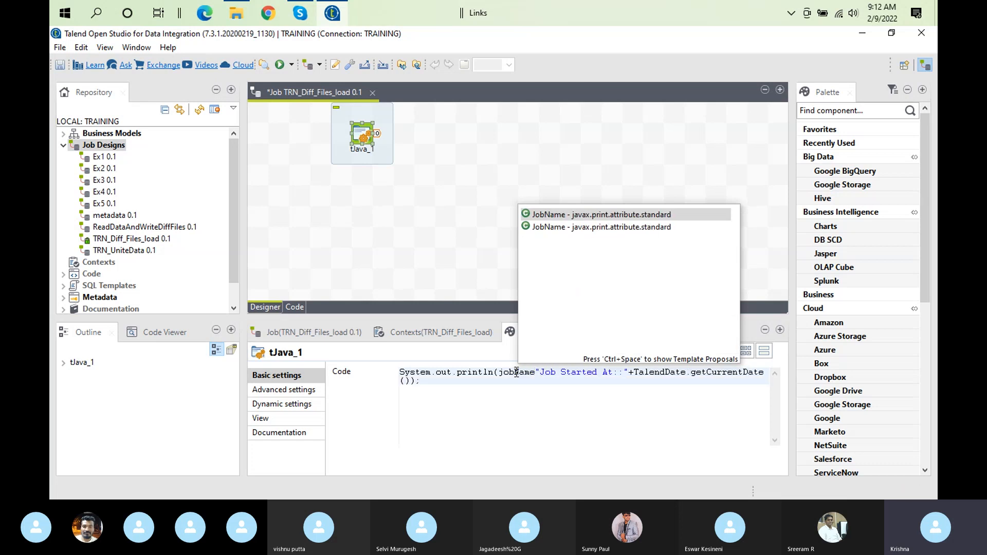
{"action": "key", "text": "Return"}
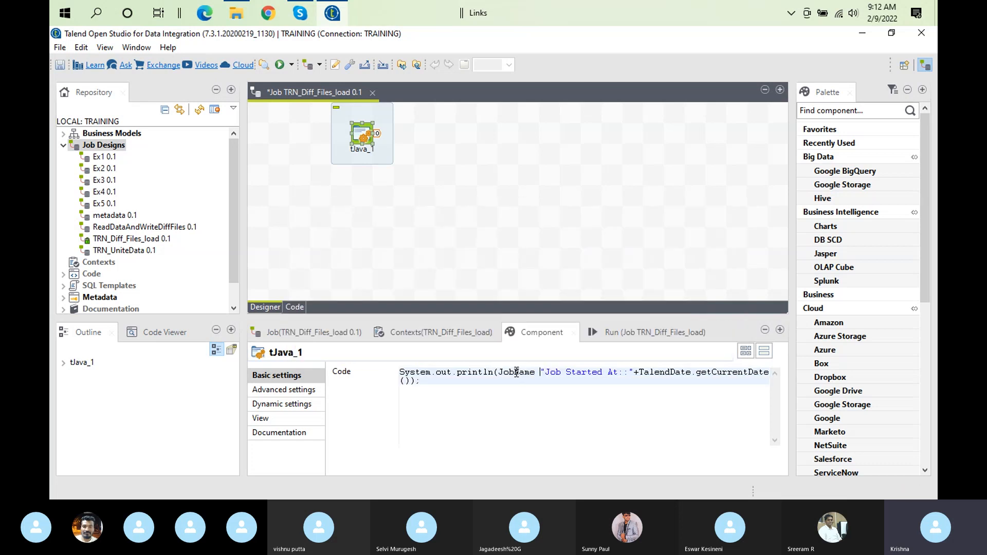
{"action": "type", "text": "+"}
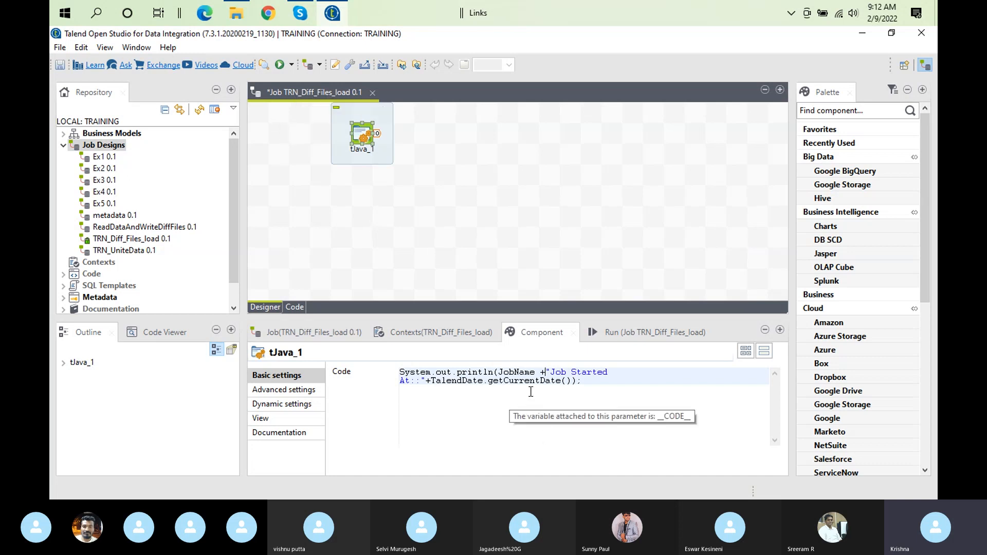
{"action": "left_click", "coordinate": [503, 374]}
{"action": "key", "text": "BackSpace"}
{"action": "type", "text": "J"}
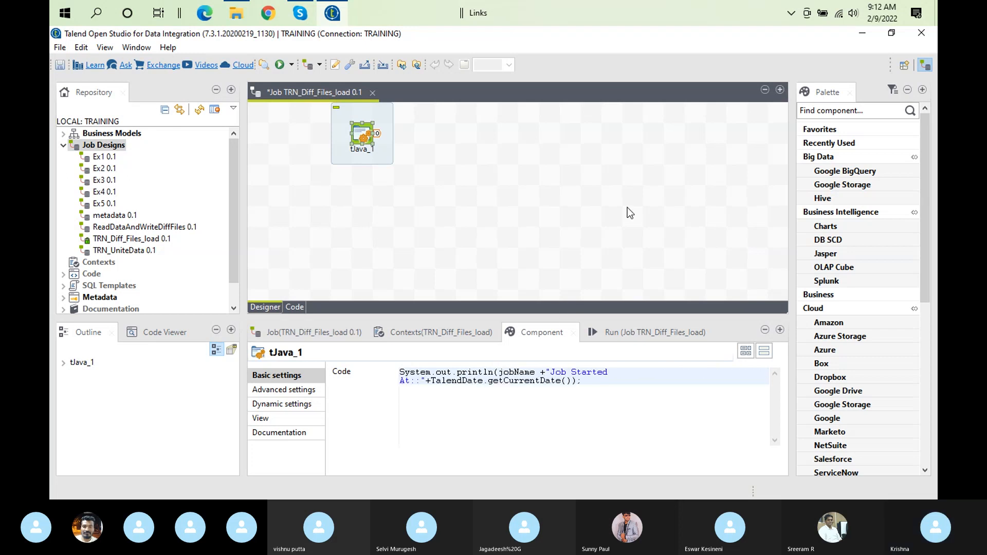
- Add a tFileList component to the job canvas just below tJava_1
{"action": "left_click", "coordinate": [499, 206]}
{"action": "left_click", "coordinate": [365, 148]}
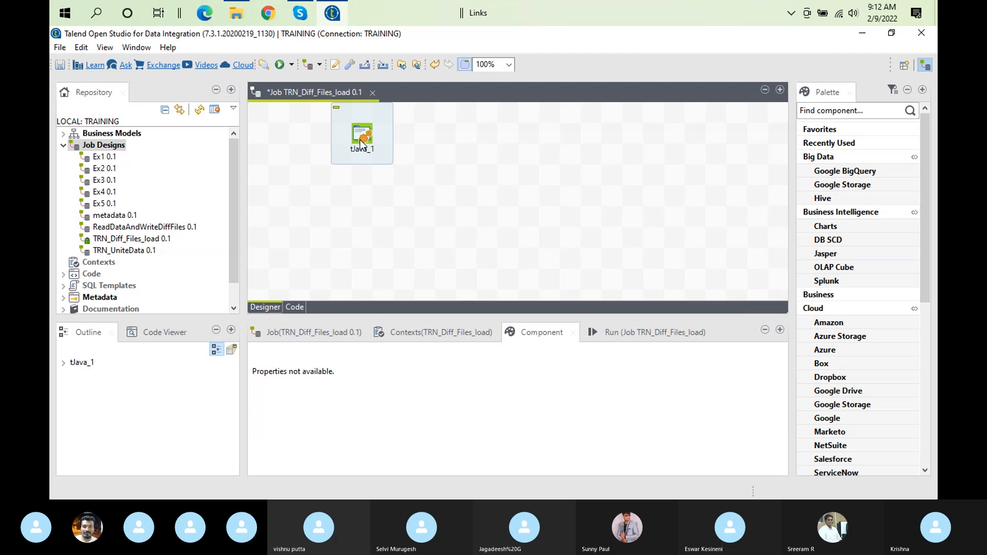
{"action": "left_click", "coordinate": [405, 201]}
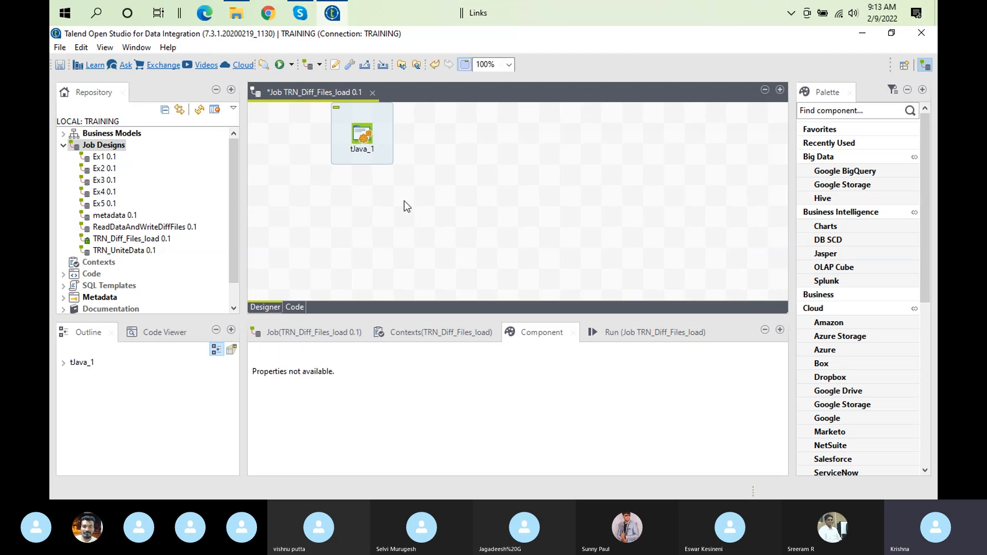
{"action": "type", "text": "tfile"}
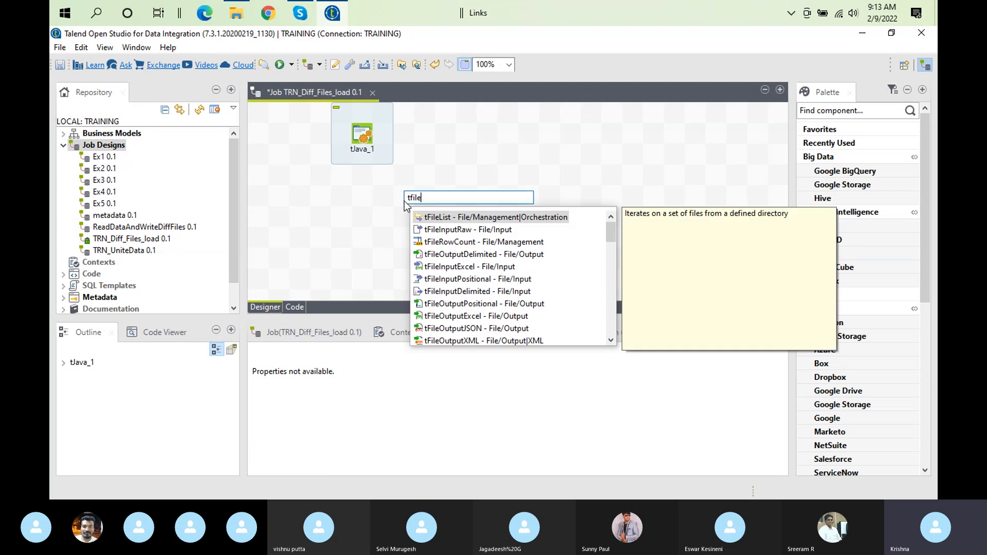
{"action": "double_click", "coordinate": [457, 218]}
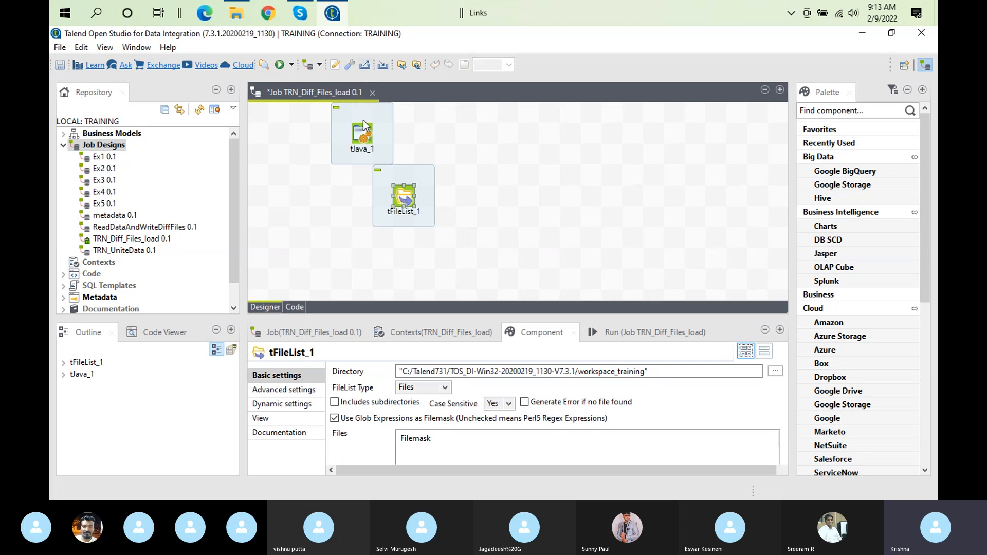
- Connect tJava_1 to tFileList_1 with an OnSubjobOk trigger and shift tJava_1 slightly right to straighten the link
{"action": "left_click", "coordinate": [369, 148]}
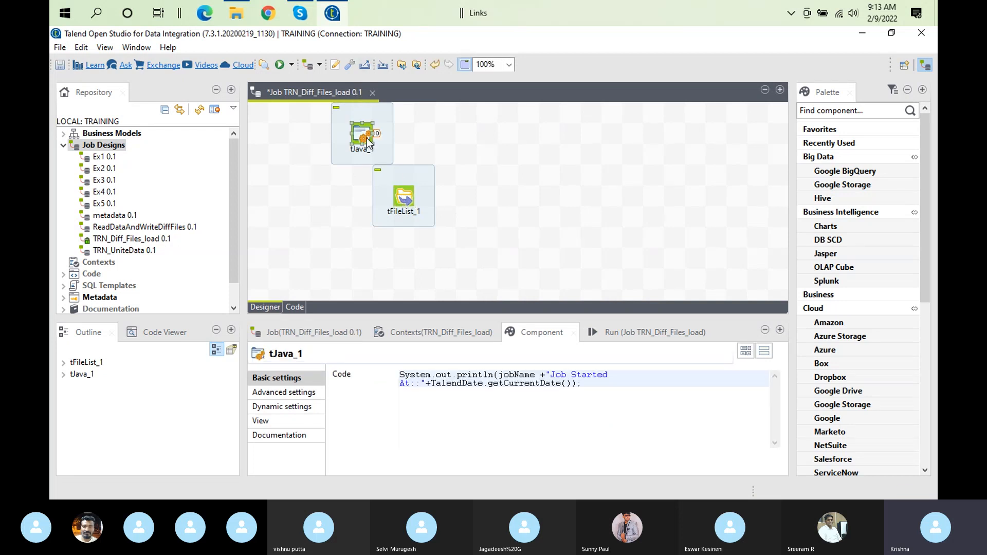
{"action": "right_click", "coordinate": [368, 139]}
{"action": "mouse_move", "coordinate": [426, 159]}
{"action": "left_click", "coordinate": [535, 162]}
{"action": "left_click", "coordinate": [406, 195]}
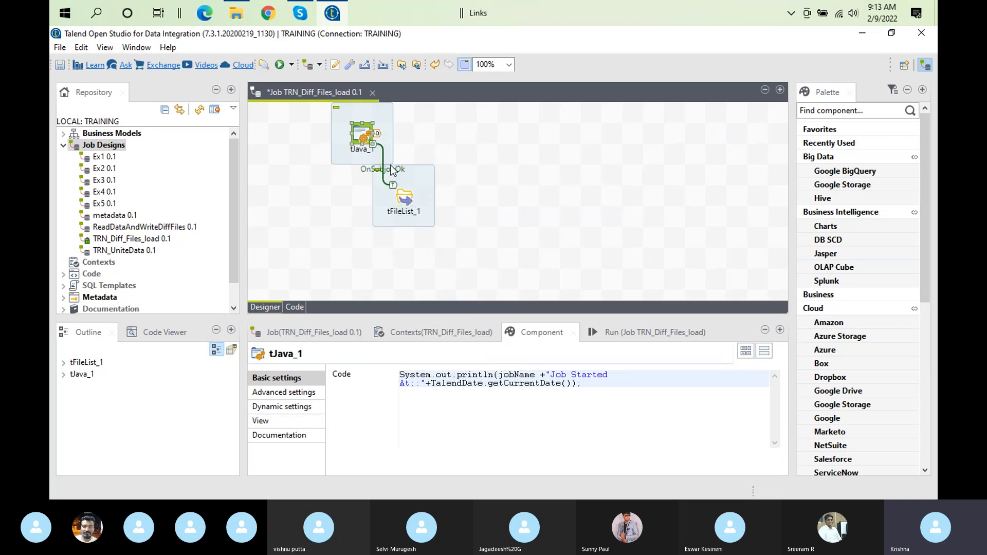
{"action": "left_click_drag", "start_coordinate": [363, 135], "coordinate": [384, 135]}
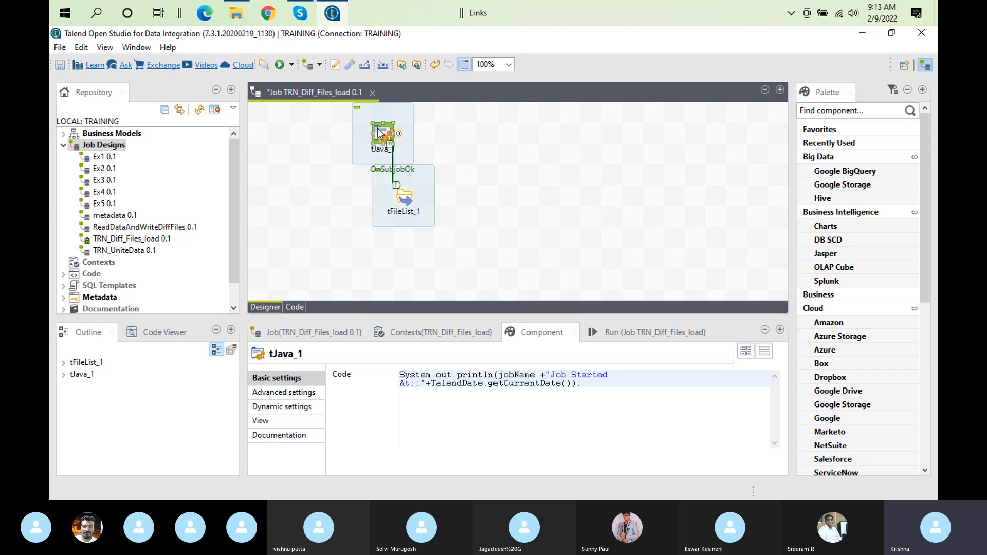
- Set the tFileList_1 directory to the MultiFileCreation folder inside Data/outbound
{"action": "left_click", "coordinate": [407, 210]}
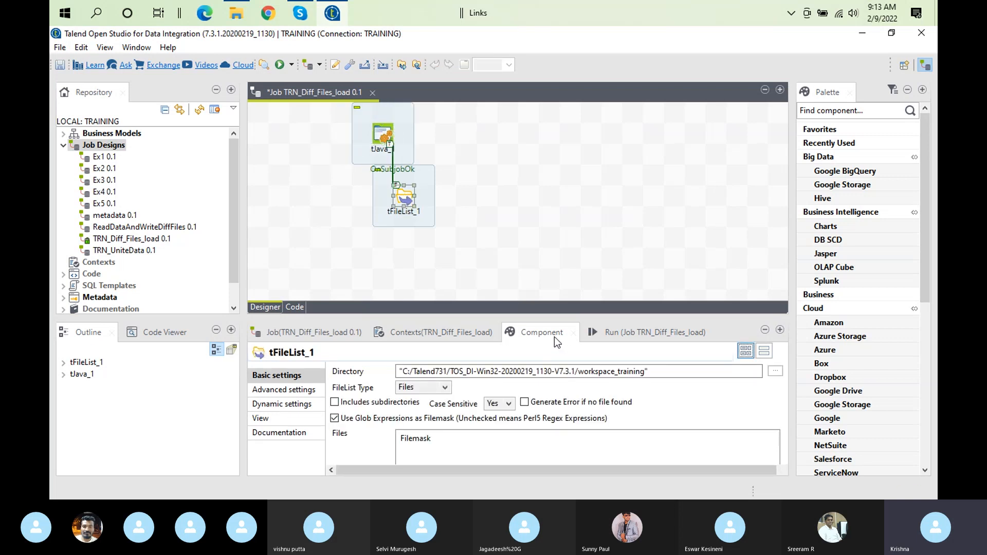
{"action": "left_click", "coordinate": [770, 368]}
{"action": "left_click", "coordinate": [776, 372]}
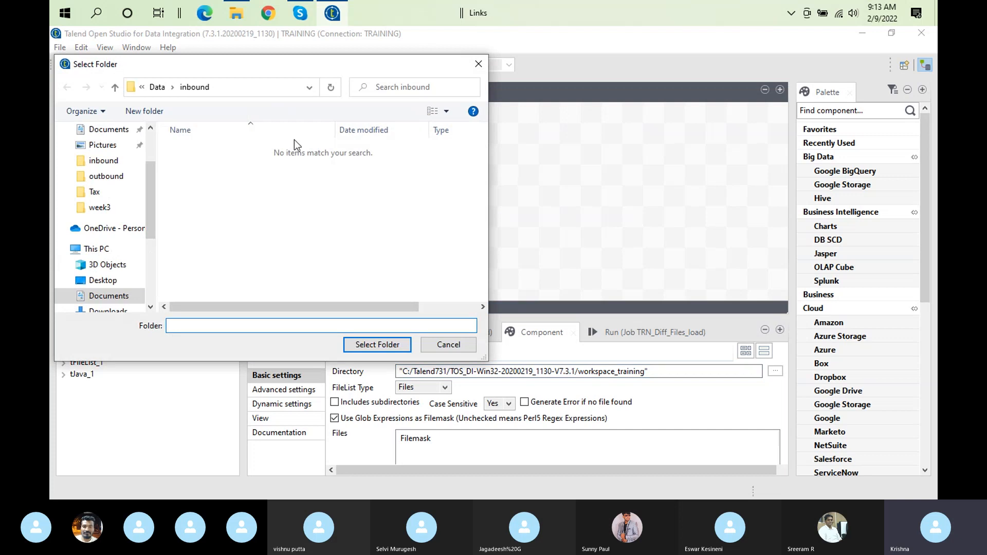
{"action": "left_click", "coordinate": [162, 90]}
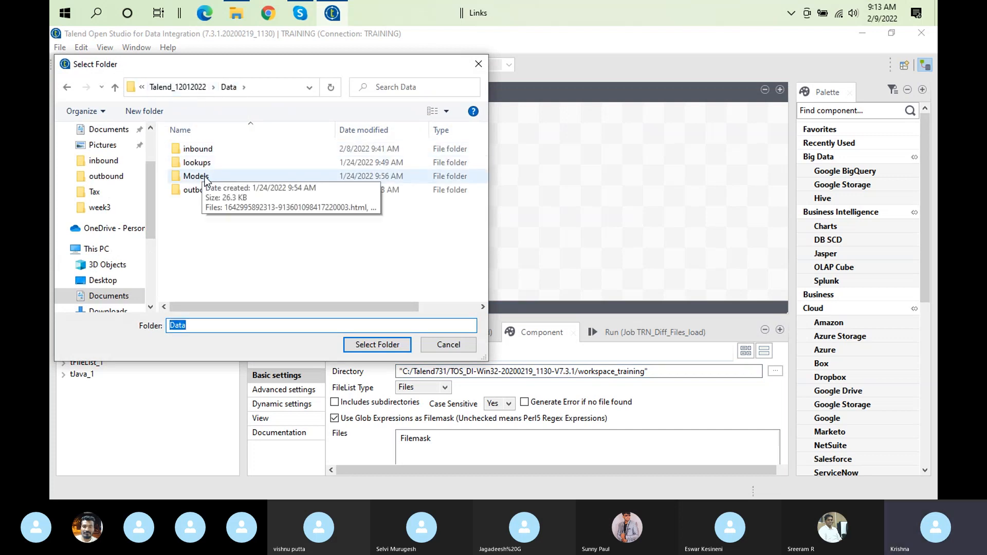
{"action": "double_click", "coordinate": [206, 188]}
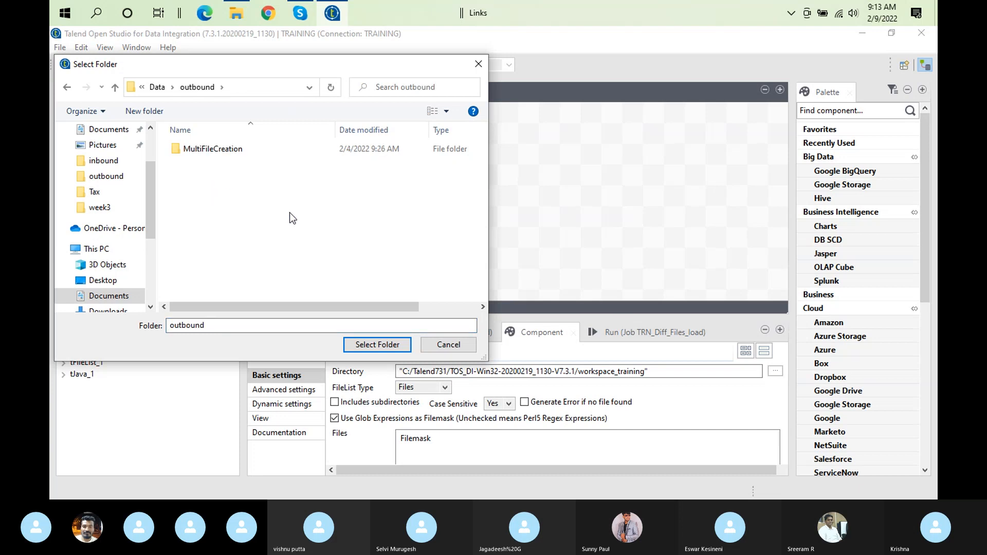
{"action": "double_click", "coordinate": [212, 148]}
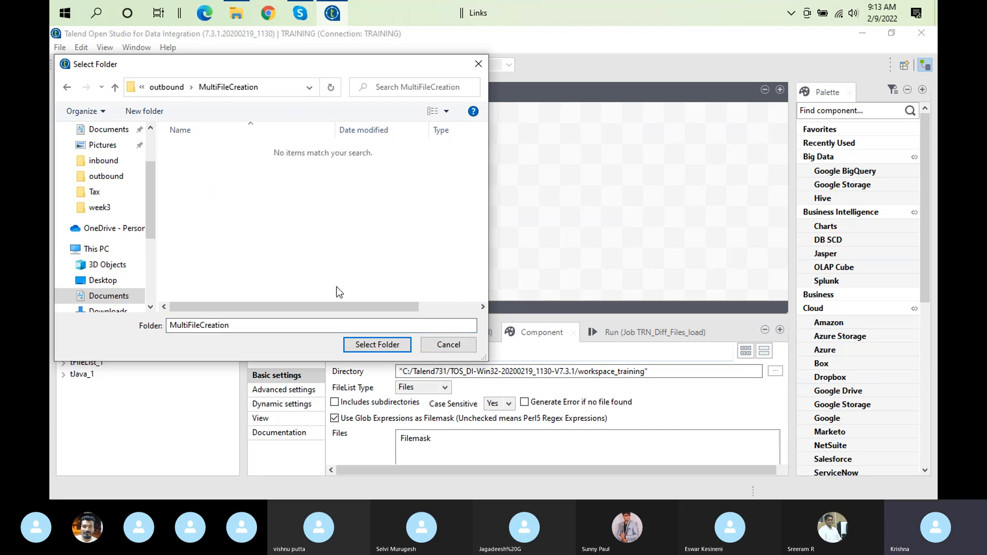
{"action": "left_click", "coordinate": [377, 345]}
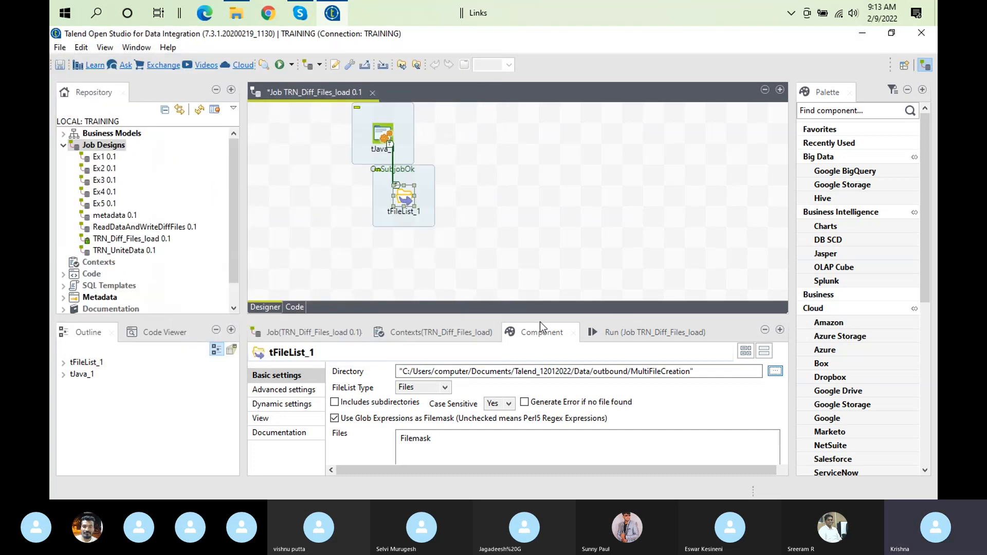
- Add a filemask row to tFileList_1 and set its value to "*.""
{"action": "double_click", "coordinate": [542, 333]}
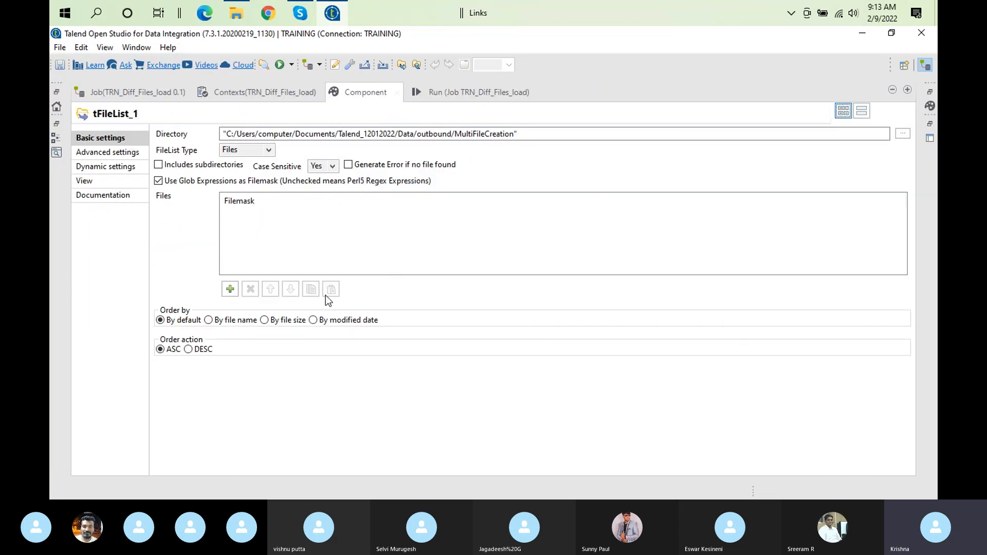
{"action": "left_click", "coordinate": [230, 289]}
{"action": "left_click", "coordinate": [245, 219]}
{"action": "key", "text": "BackSpace"}
{"action": "type", "text": "\""}
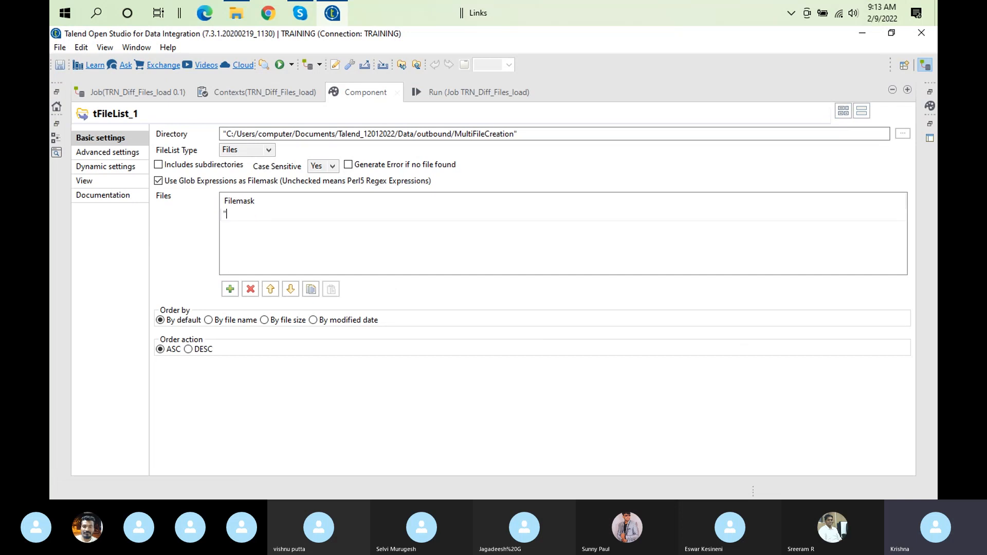
{"action": "type", "text": "*."}
{"action": "type", "text": "."}
{"action": "type", "text": "\"\""}
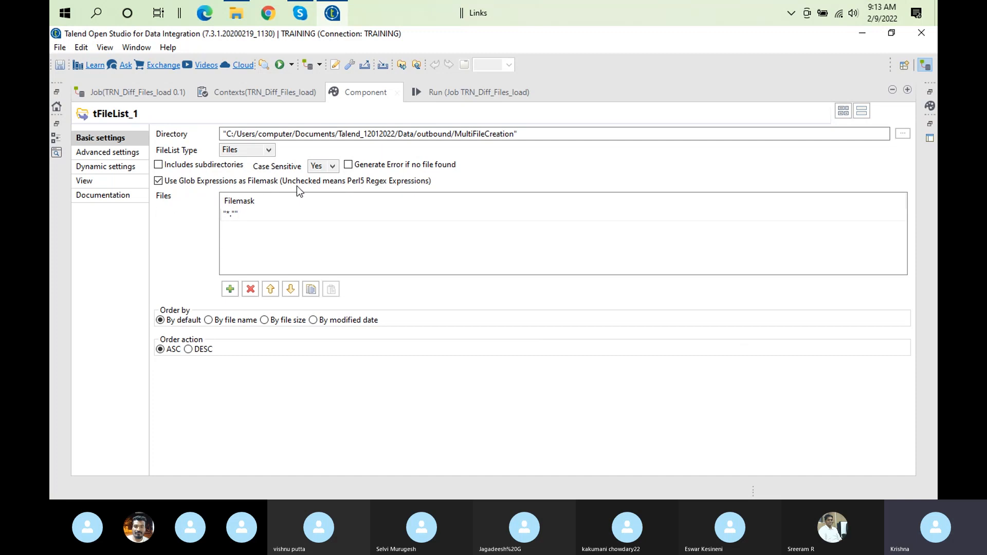
{"action": "double_click", "coordinate": [376, 96]}
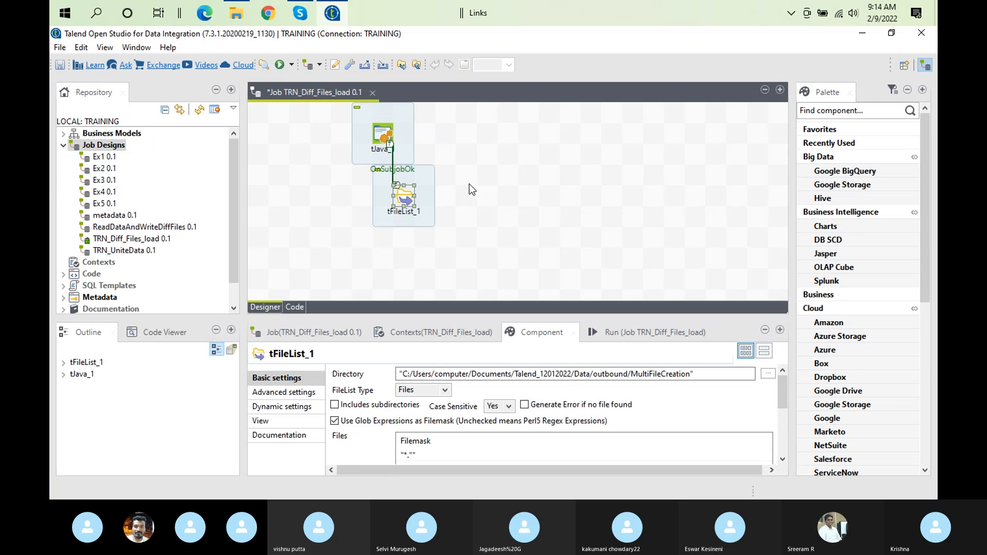
- Expand tFileList_1 in the outline to examine the variables it provides
{"action": "left_click", "coordinate": [481, 200]}
{"action": "left_click", "coordinate": [406, 200]}
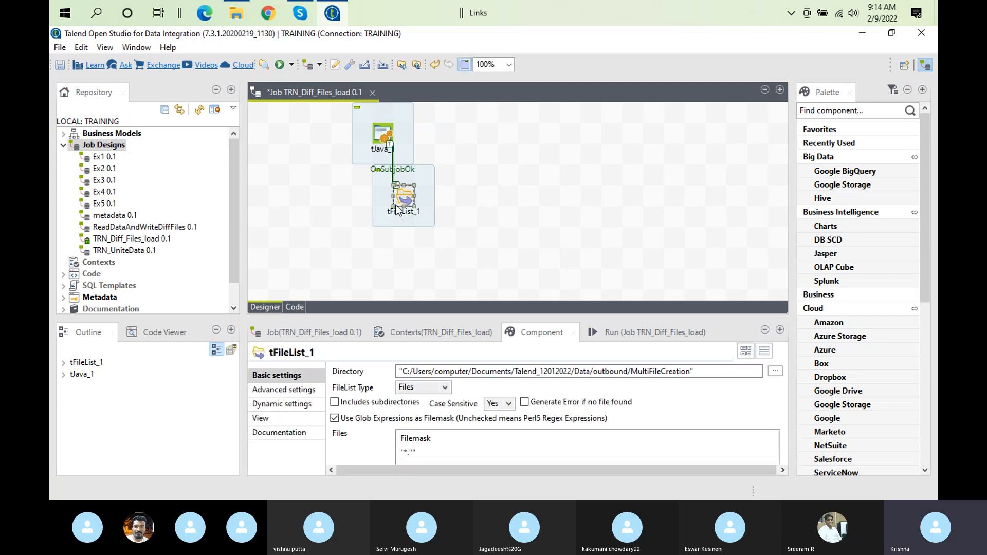
{"action": "left_click", "coordinate": [463, 208]}
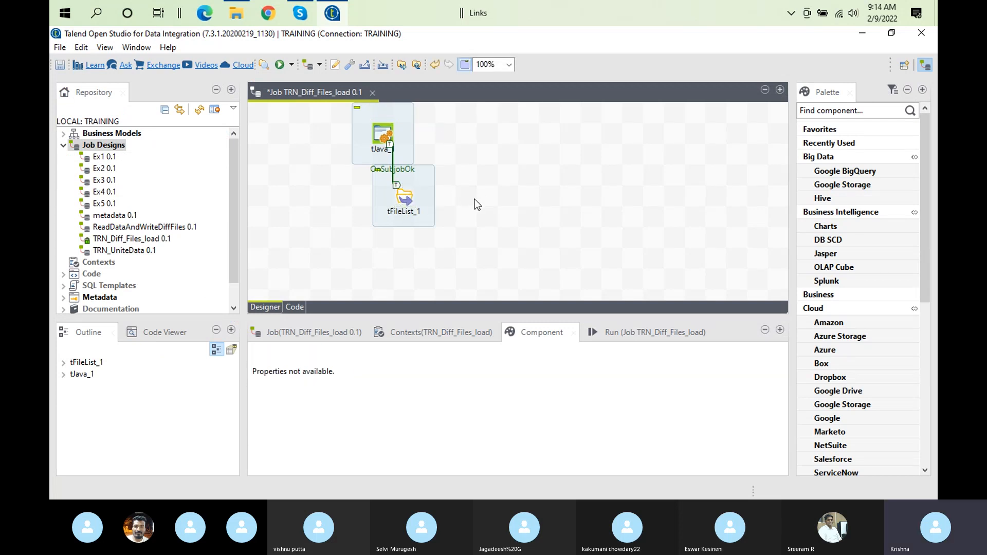
{"action": "left_click", "coordinate": [408, 198]}
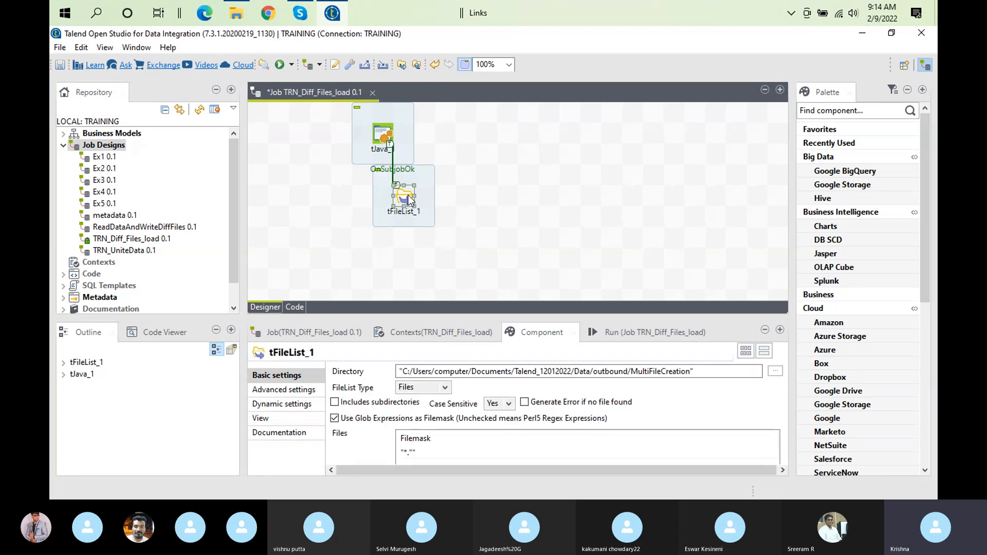
{"action": "left_click", "coordinate": [64, 363]}
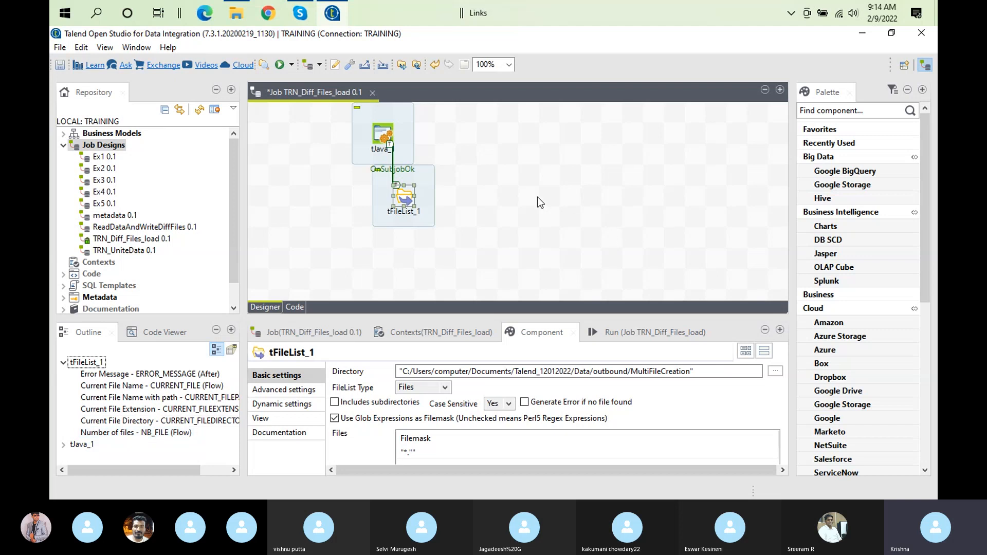
- Add a second tJava component to the right of tFileList_1
{"action": "left_click", "coordinate": [512, 204]}
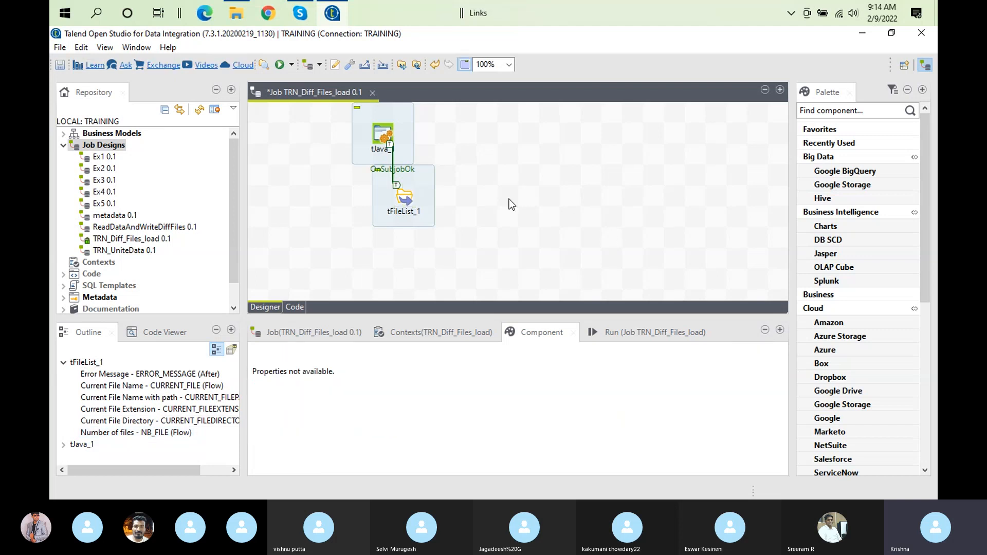
{"action": "type", "text": "tjava"}
{"action": "key", "text": "Return"}
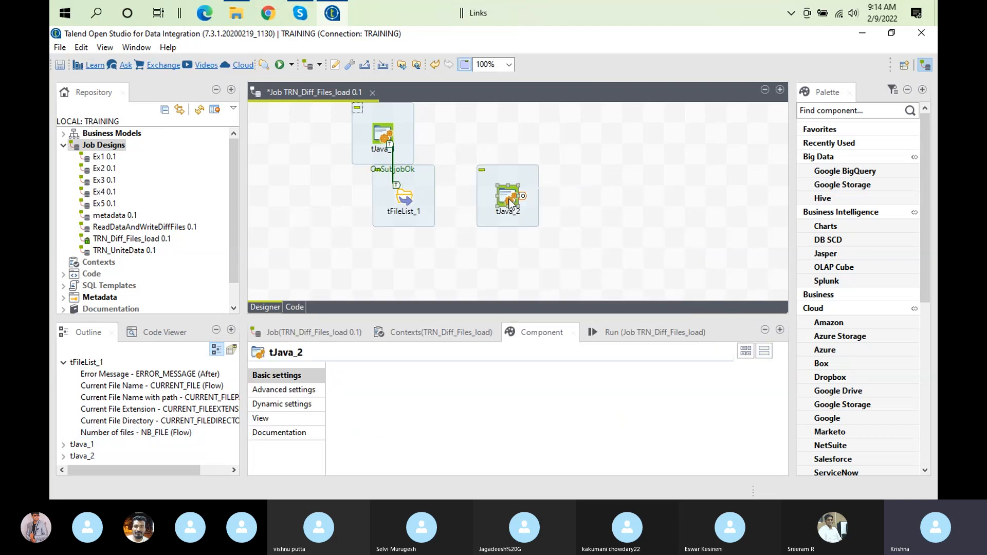
- Connect tFileList_1 to tJava_2 with an Iterate row
{"action": "left_click", "coordinate": [409, 200]}
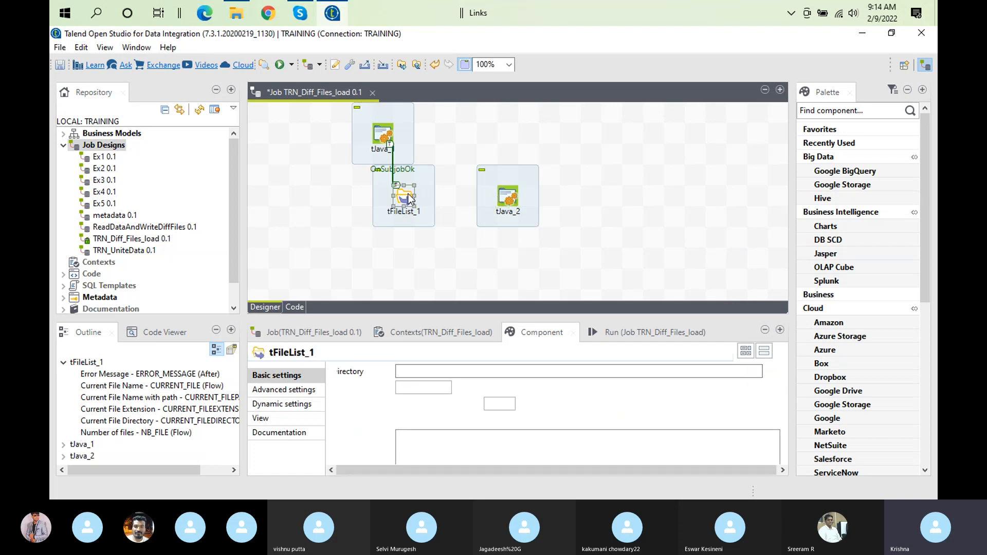
{"action": "right_click", "coordinate": [409, 199]}
{"action": "mouse_move", "coordinate": [480, 214]}
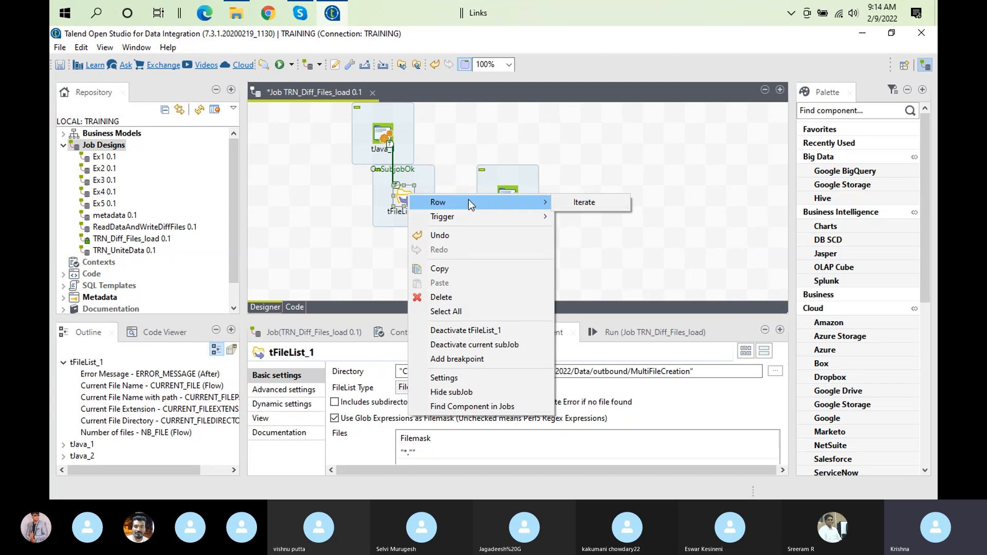
{"action": "left_click", "coordinate": [585, 201]}
{"action": "left_click", "coordinate": [514, 201]}
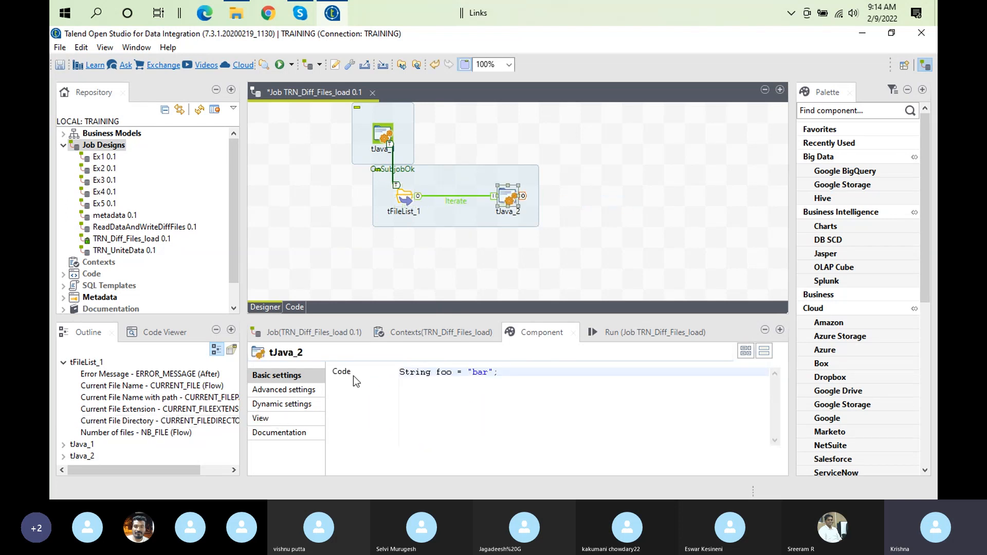
- Clear the default code of tJava_2 and begin a new statement with "syste."
{"action": "left_click", "coordinate": [542, 400]}
{"action": "key", "text": "ctrl+a"}
{"action": "key", "text": "BackSpace"}
{"action": "type", "text": "syste."}
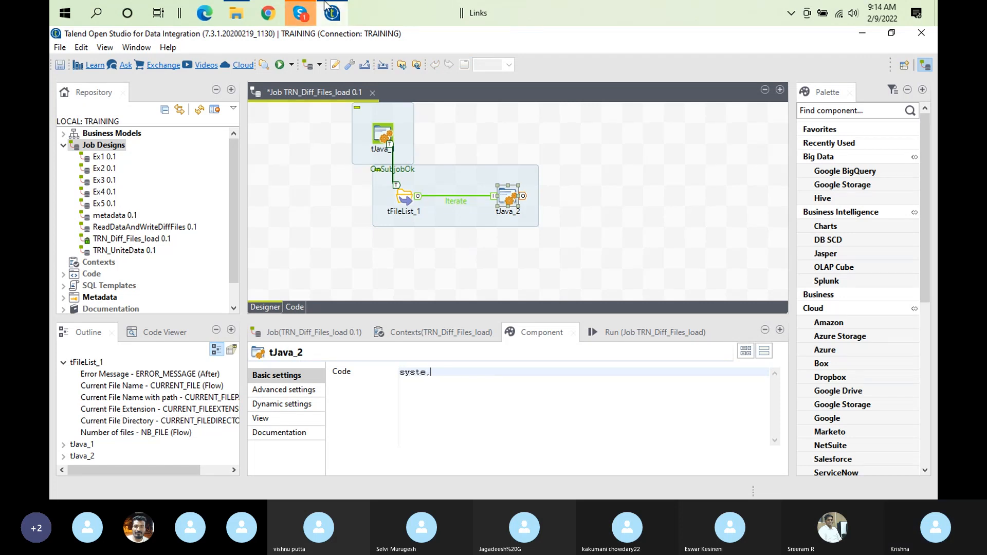
- Switch to Skype, send "please rejoin" in the group call chat, and return to Talend Open Studio
{"action": "left_click", "coordinate": [295, 20]}
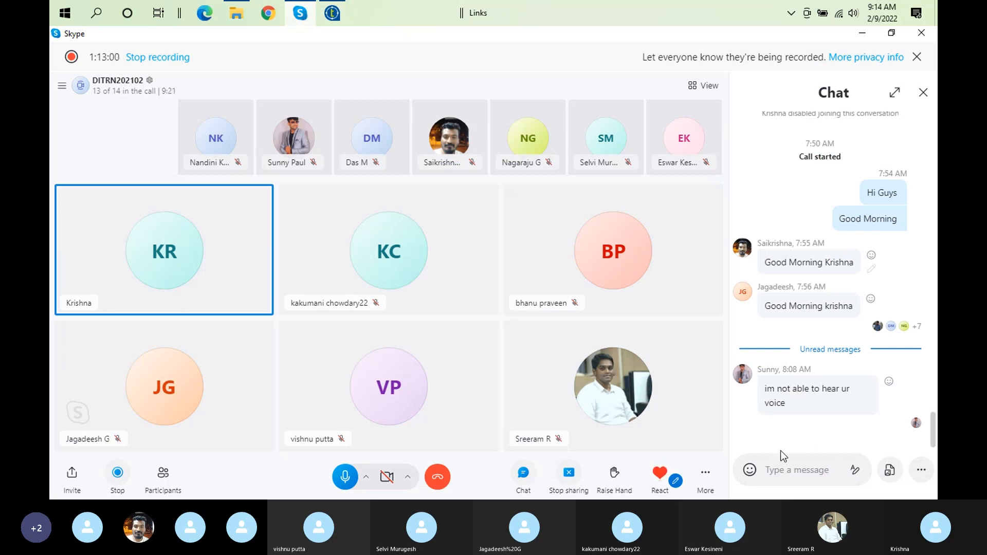
{"action": "left_click", "coordinate": [803, 468]}
{"action": "type", "text": "please re"}
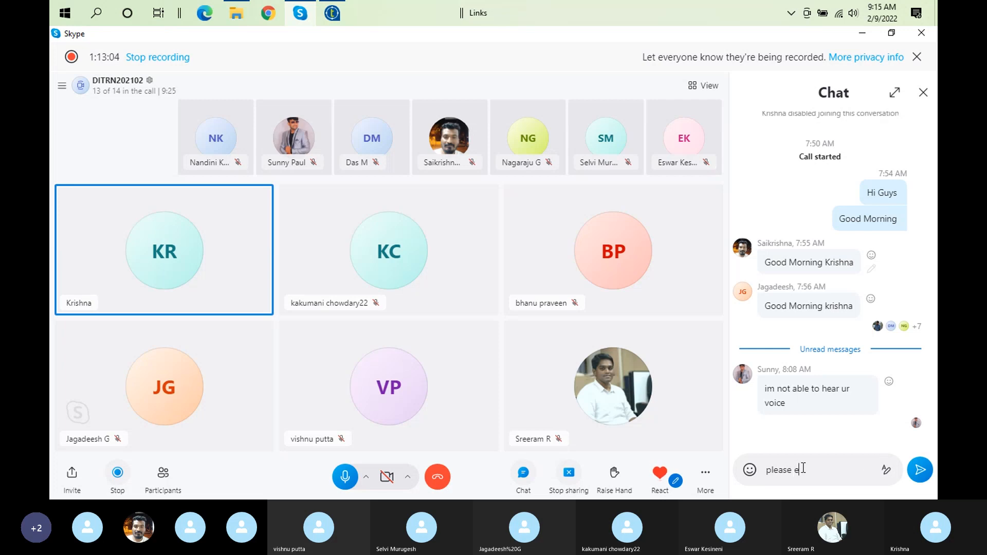
{"action": "type", "text": "join"}
{"action": "key", "text": "Return"}
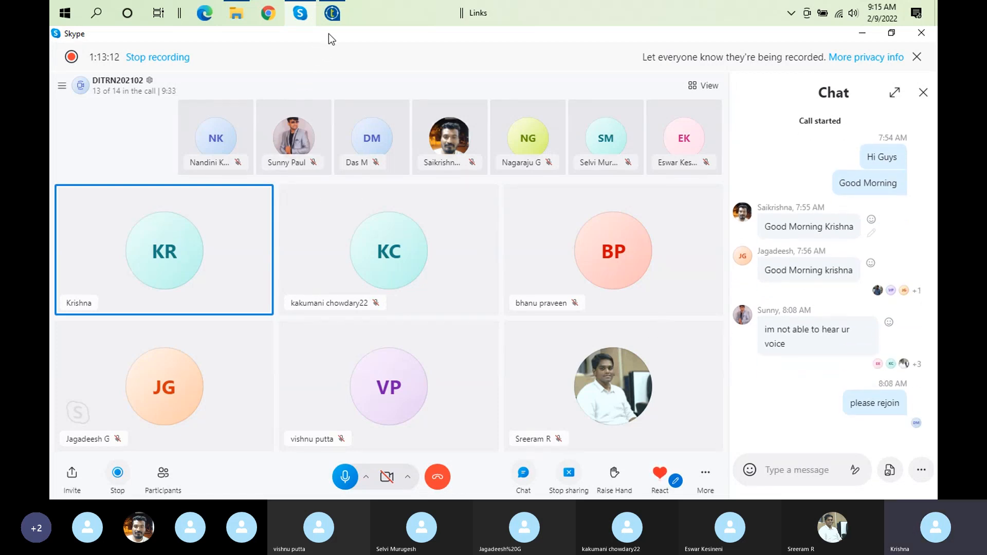
{"action": "left_click", "coordinate": [332, 14]}
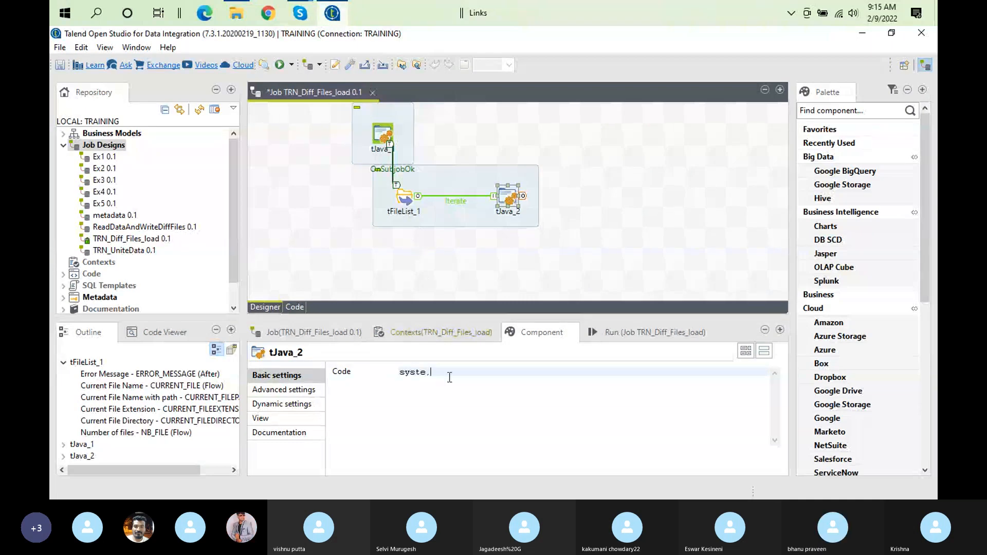
- Clear the unfinished "syste." statement from the tJava_2 code
{"action": "key", "text": "BackSpace"}
{"action": "key", "text": "BackSpace"}
{"action": "key", "text": "BackSpace"}
{"action": "key", "text": "BackSpace"}
{"action": "key", "text": "BackSpace"}
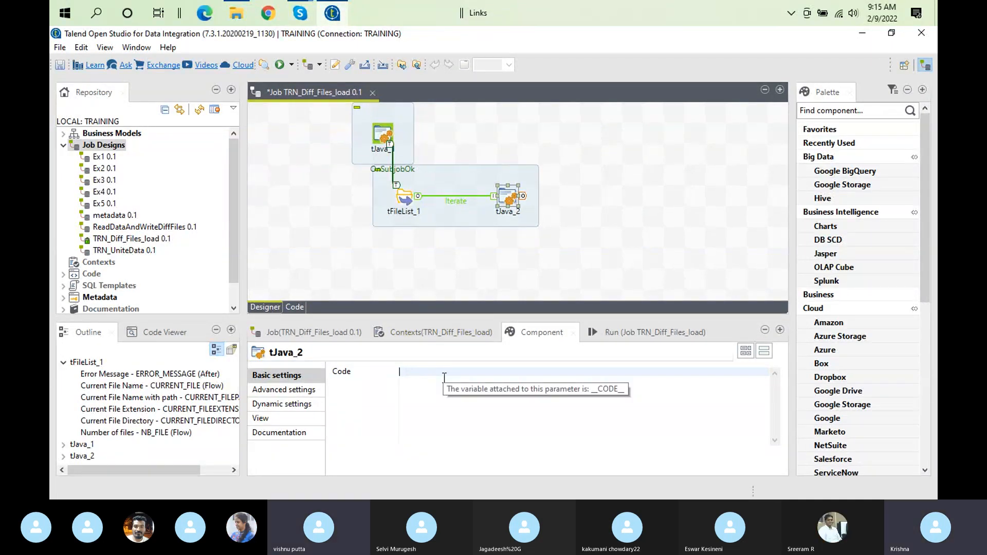
- Try to expand the "sysout" shorthand into a print statement with code completion in tJava_2
{"action": "type", "text": "ysout"}
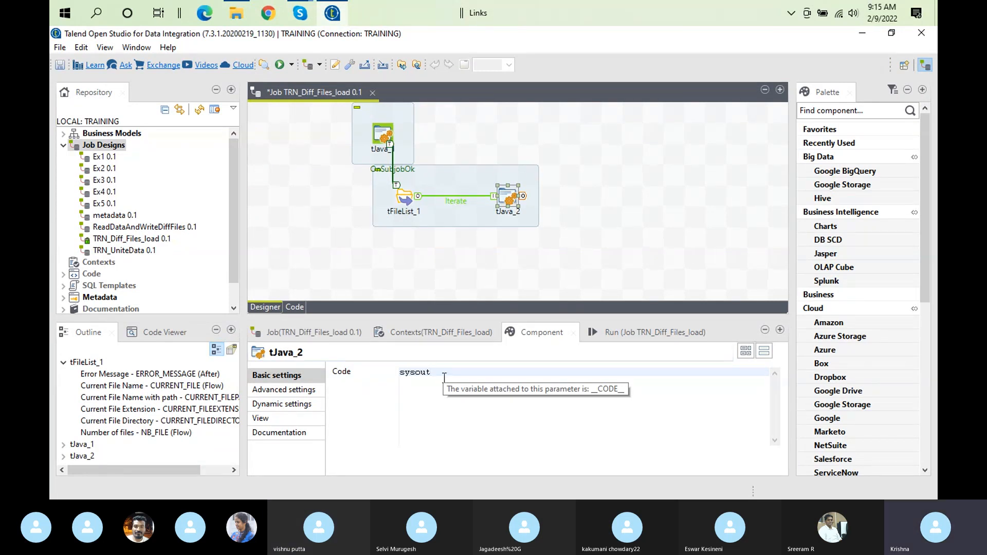
{"action": "key", "text": "ctrl+space"}
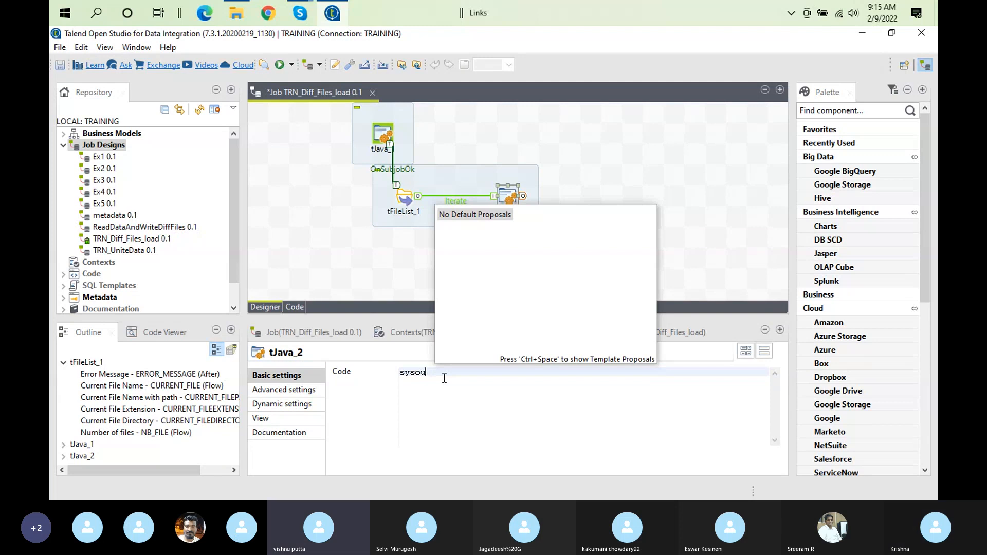
{"action": "key", "text": "Escape"}
{"action": "key", "text": "ctrl+space"}
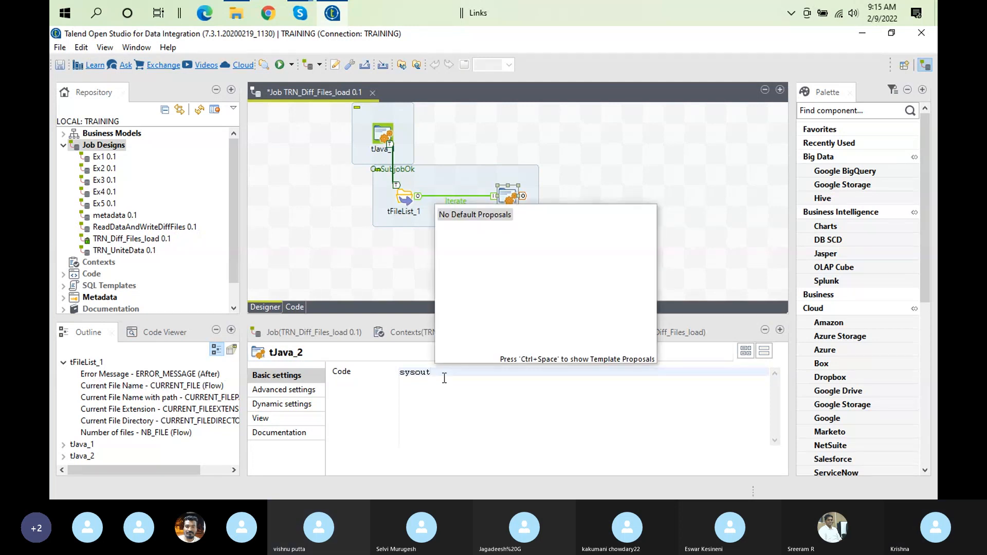
{"action": "key", "text": "BackSpace"}
{"action": "key", "text": "BackSpace"}
{"action": "key", "text": "BackSpace"}
{"action": "key", "text": "BackSpace"}
{"action": "key", "text": "BackSpace"}
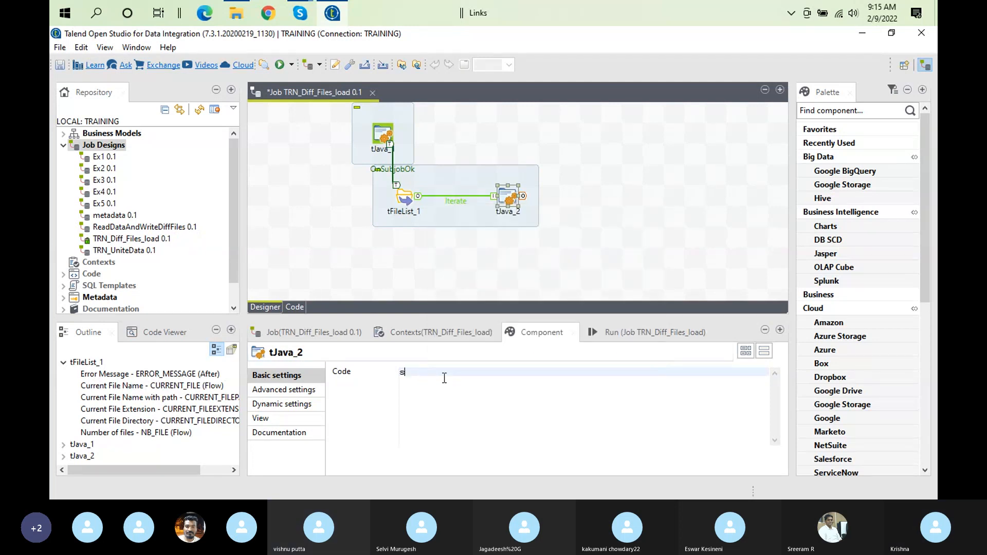
{"action": "key", "text": "BackSpace"}
{"action": "type", "text": "sy"}
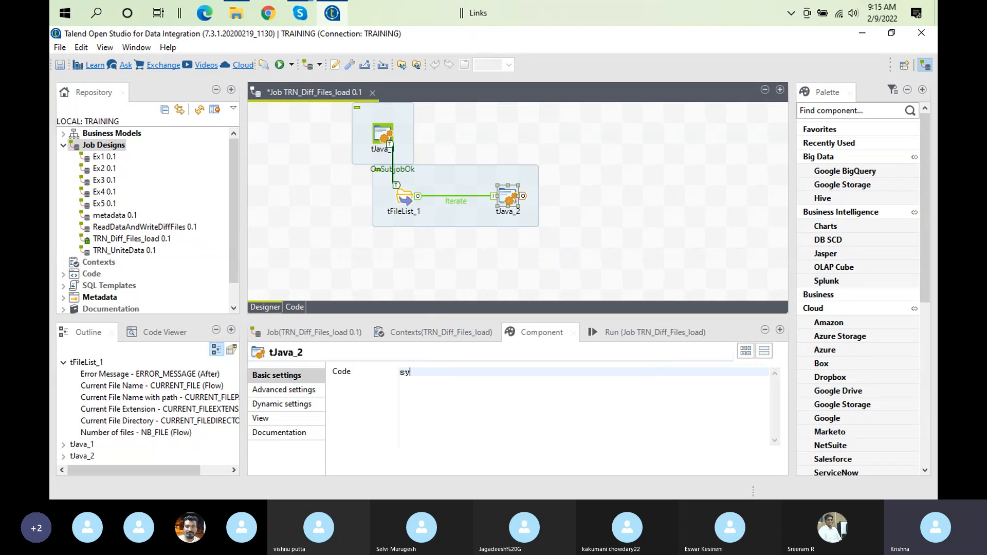
{"action": "type", "text": "sout"}
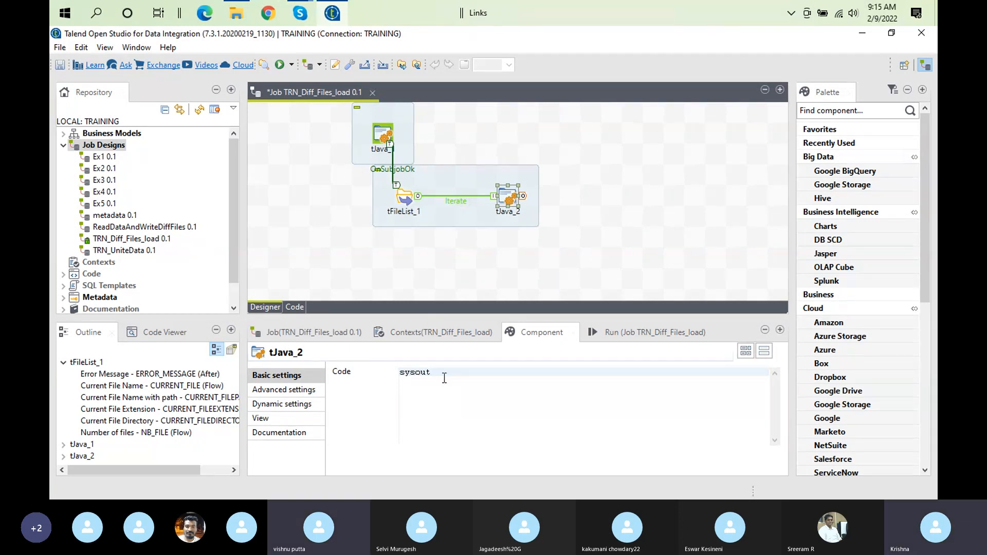
{"action": "key", "text": "ctrl+space"}
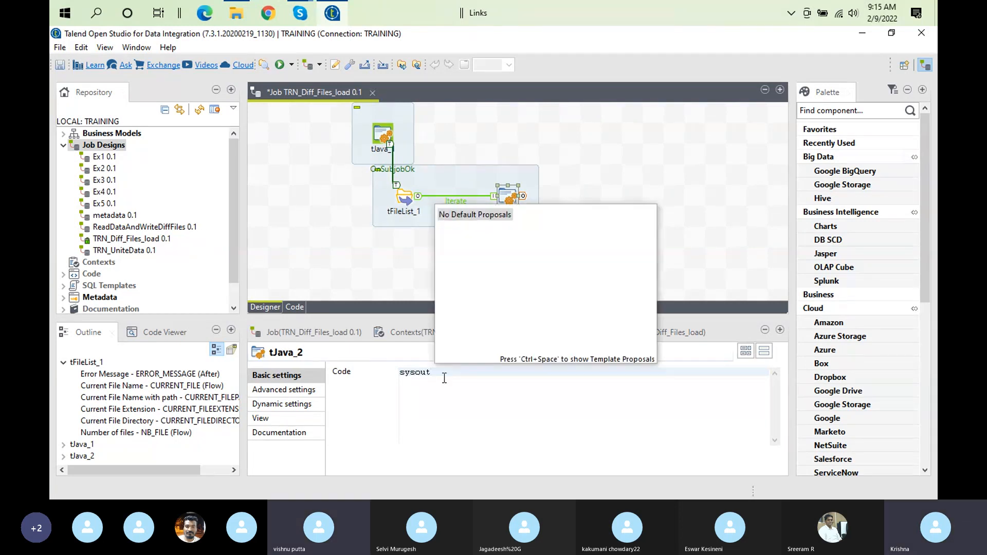
{"action": "key", "text": "BackSpace"}
{"action": "key", "text": "BackSpace"}
{"action": "key", "text": "BackSpace"}
{"action": "key", "text": "BackSpace"}
{"action": "key", "text": "BackSpace"}
{"action": "key", "text": "BackSpace"}
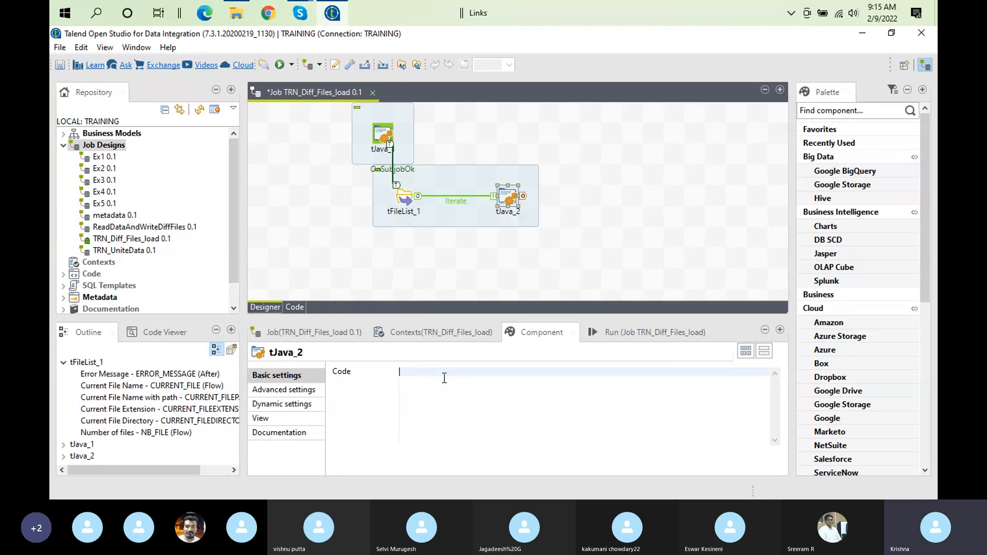
- Begin a print statement with "System.out.println(" in the tJava_2 code
{"action": "type", "text": "Syste"}
{"action": "type", "text": "m.c"}
{"action": "type", "text": "ut"}
{"action": "key", "text": "Return"}
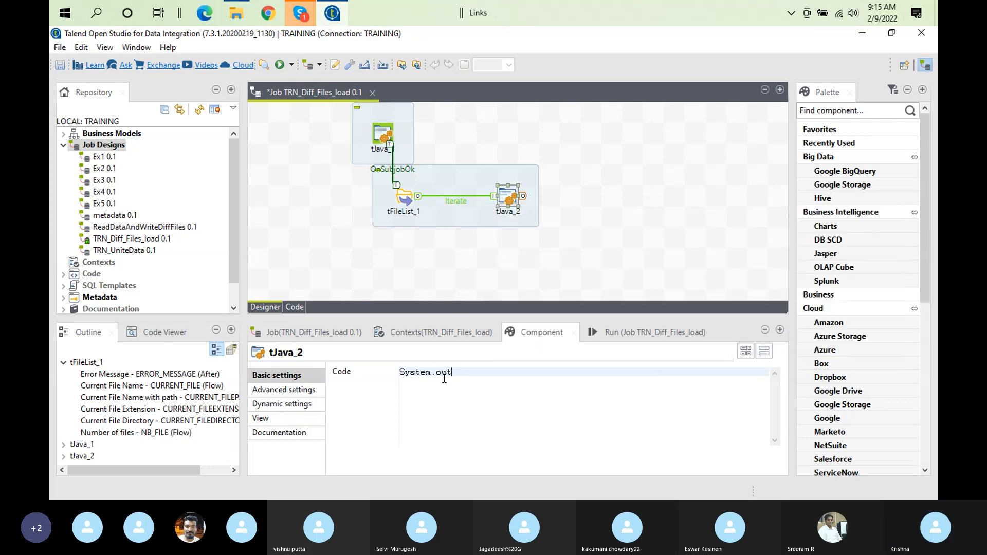
{"action": "type", "text": ".pr"}
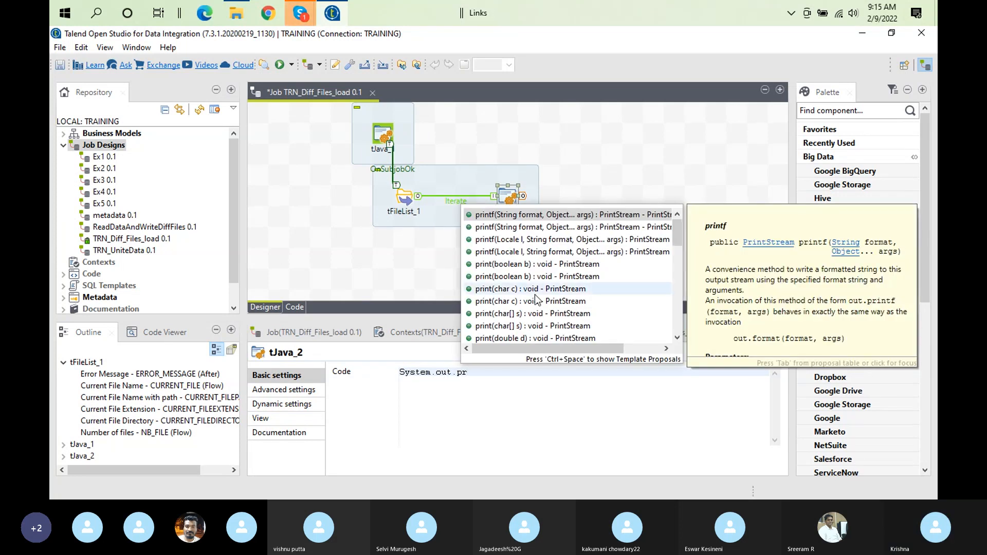
{"action": "type", "text": "in"}
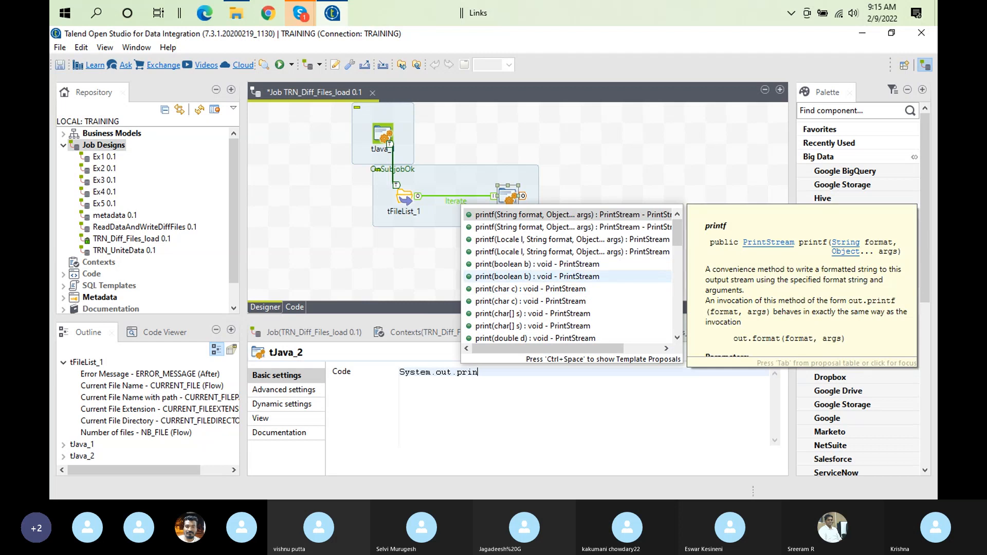
{"action": "type", "text": "tln"}
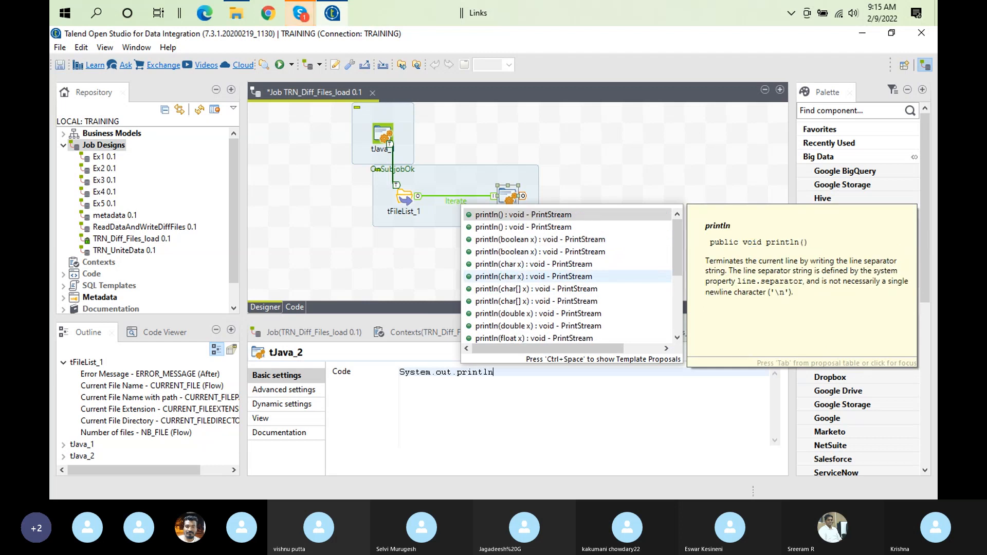
{"action": "type", "text": "("}
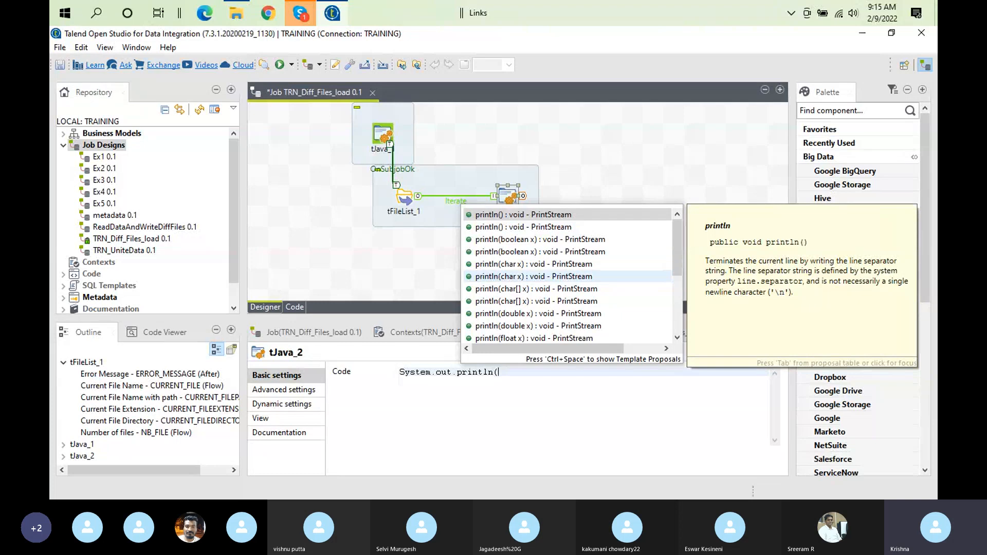
- Complete the print statement with the text "No.of file" concatenated with tFileList_1's Number of files variable, and close it with ");"
{"action": "type", "text": "\"N"}
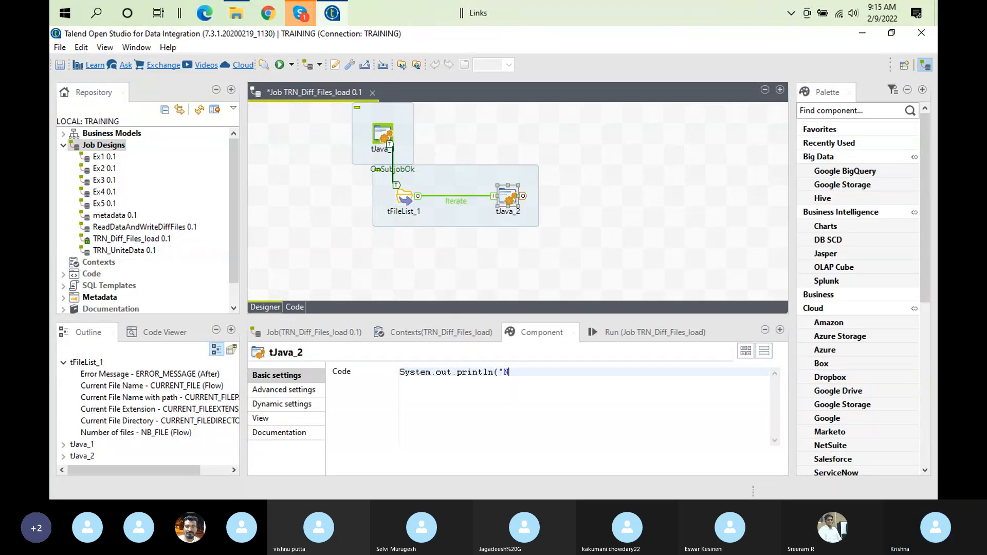
{"action": "type", "text": "o.of file"}
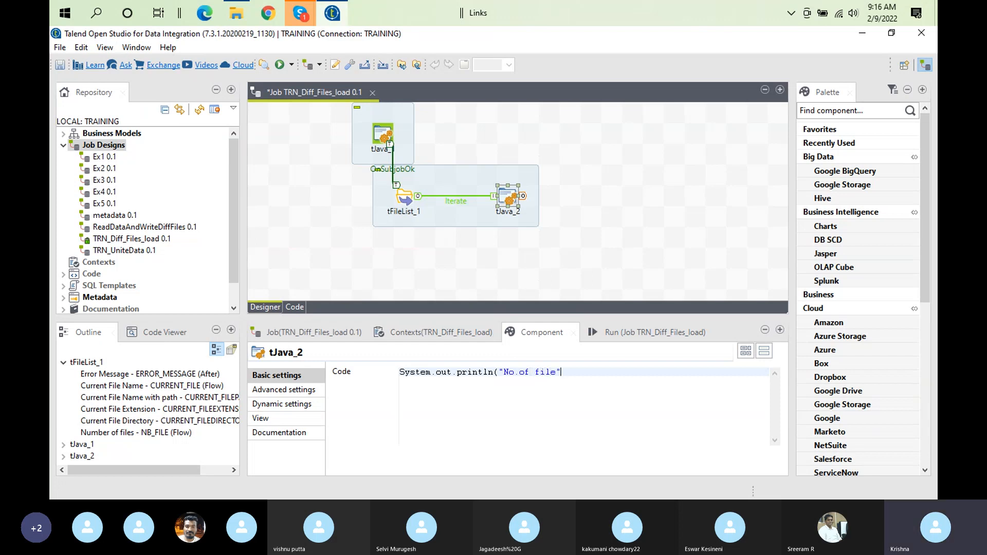
{"action": "type", "text": "\"+"}
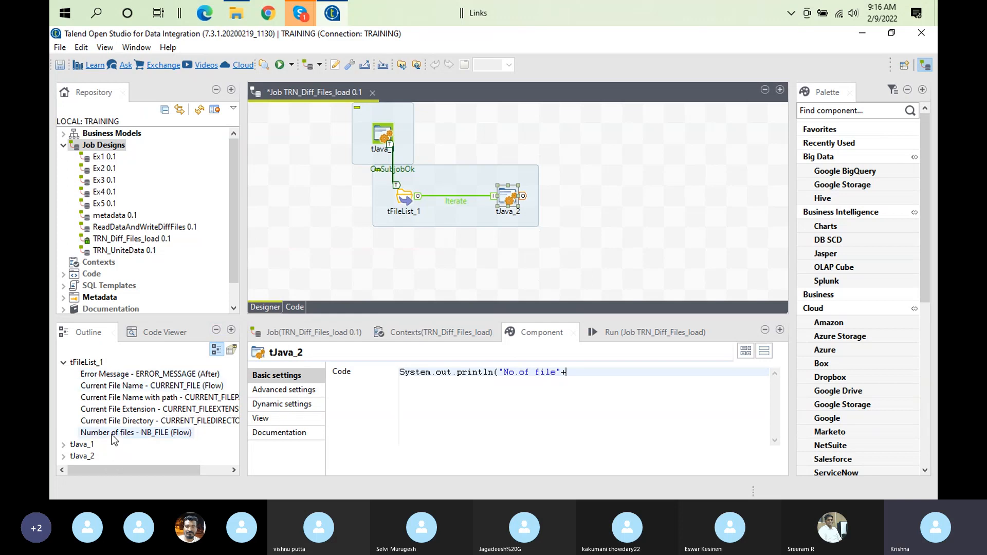
{"action": "left_click_drag", "start_coordinate": [102, 435], "coordinate": [621, 375]}
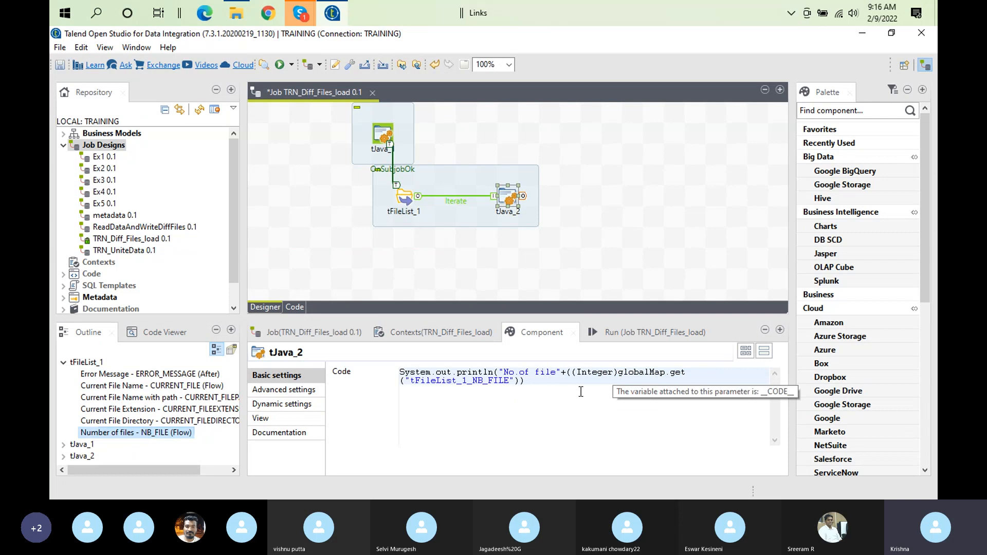
{"action": "left_click", "coordinate": [538, 386]}
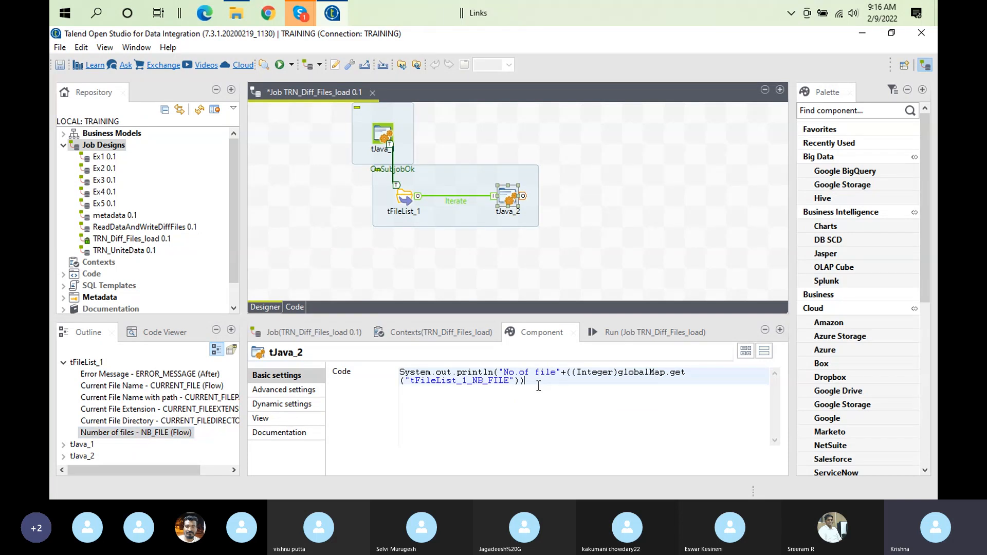
{"action": "type", "text": ");"}
{"action": "key", "text": "Return"}
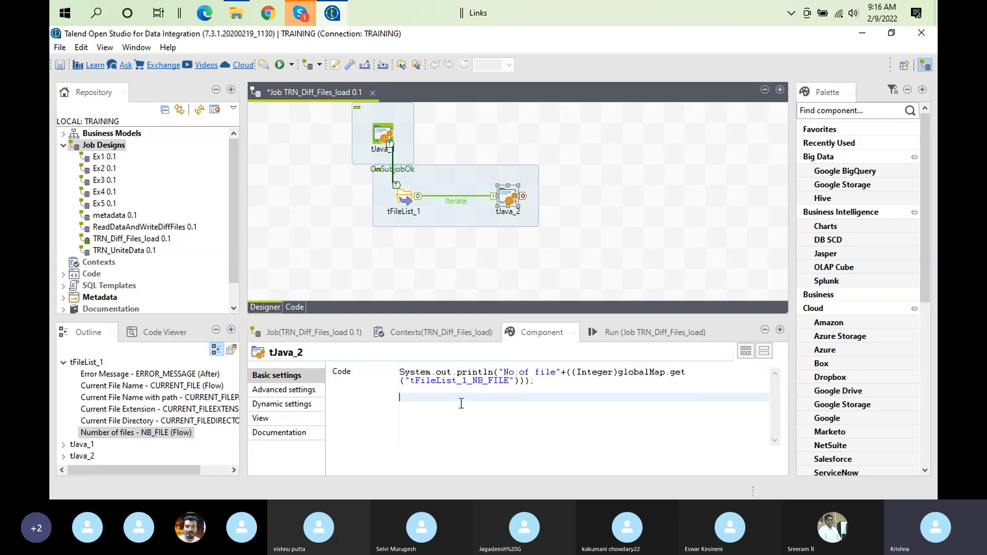
- Copy "System.out.println(" from the first statement onto a new line below it in tJava_2
{"action": "left_click", "coordinate": [499, 374]}
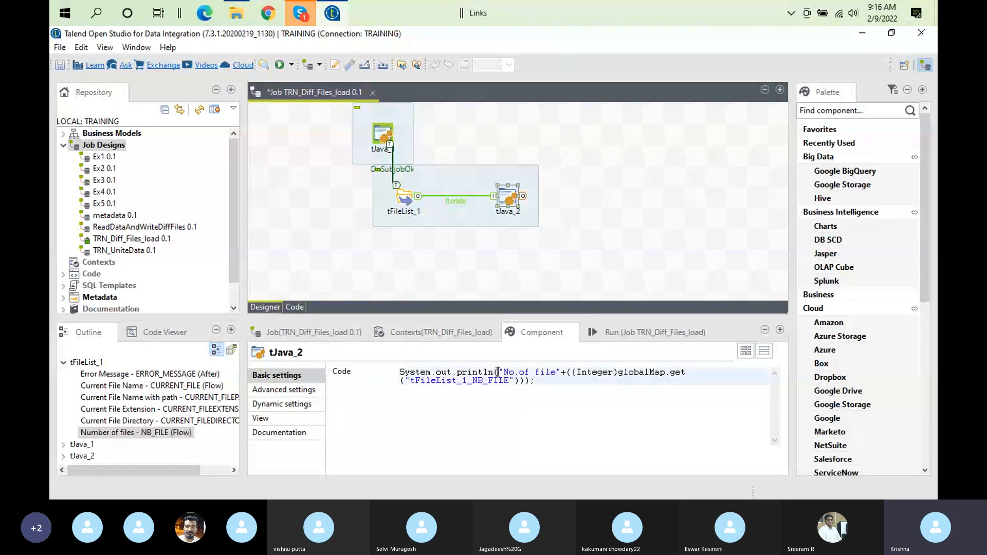
{"action": "key", "text": "shift+Home"}
{"action": "key", "text": "ctrl+c"}
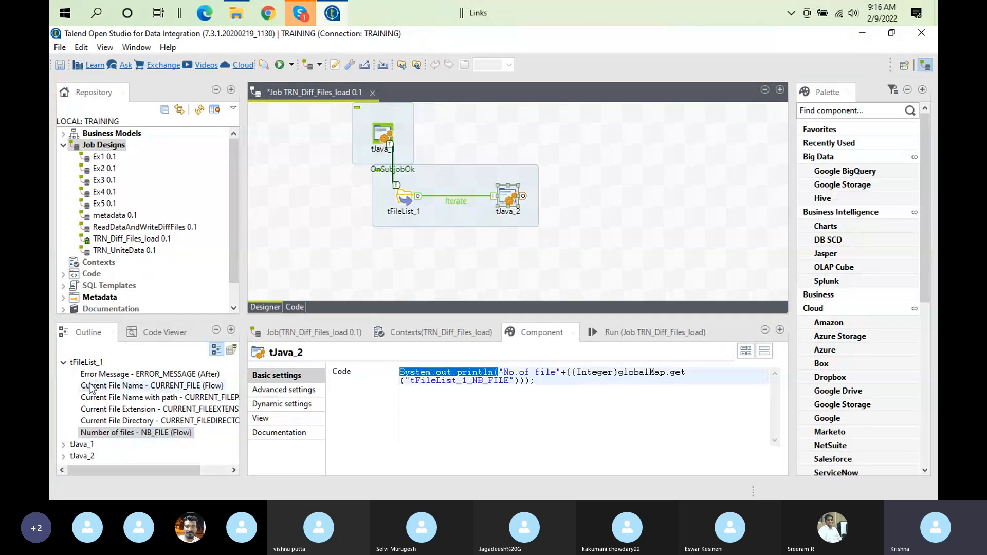
{"action": "left_click", "coordinate": [569, 381]}
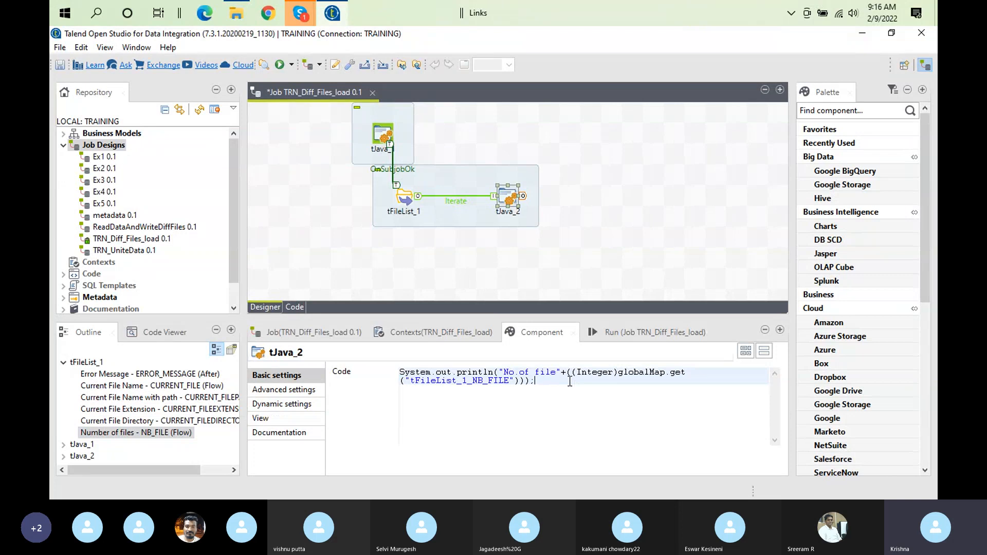
{"action": "key", "text": "Return"}
{"action": "key", "text": "ctrl+v"}
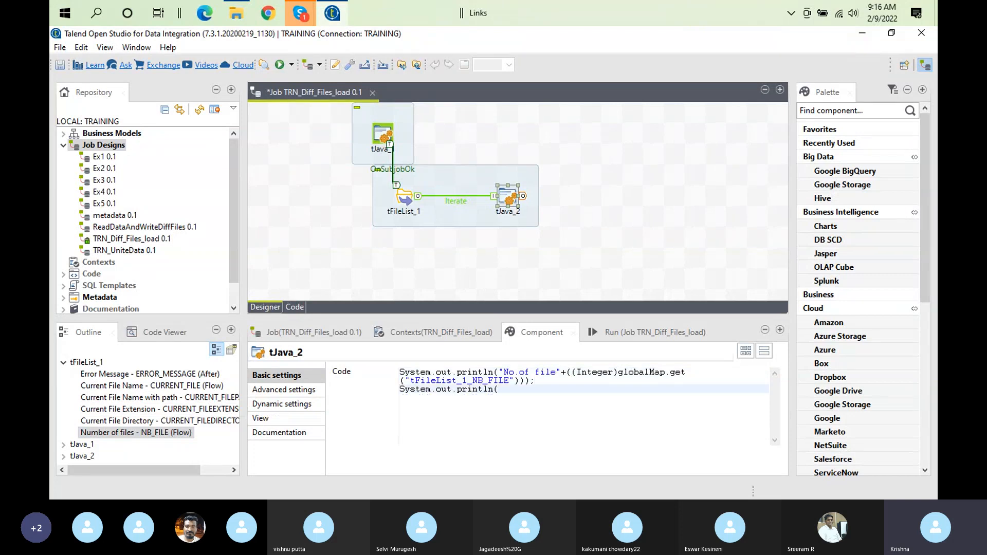
- Complete the second print statement with the text "Directory :: " concatenated with tFileList_1's Current File Directory variable, and close it with ");"
{"action": "left_click", "coordinate": [161, 422]}
{"action": "left_click_drag", "start_coordinate": [161, 422], "coordinate": [592, 393]}
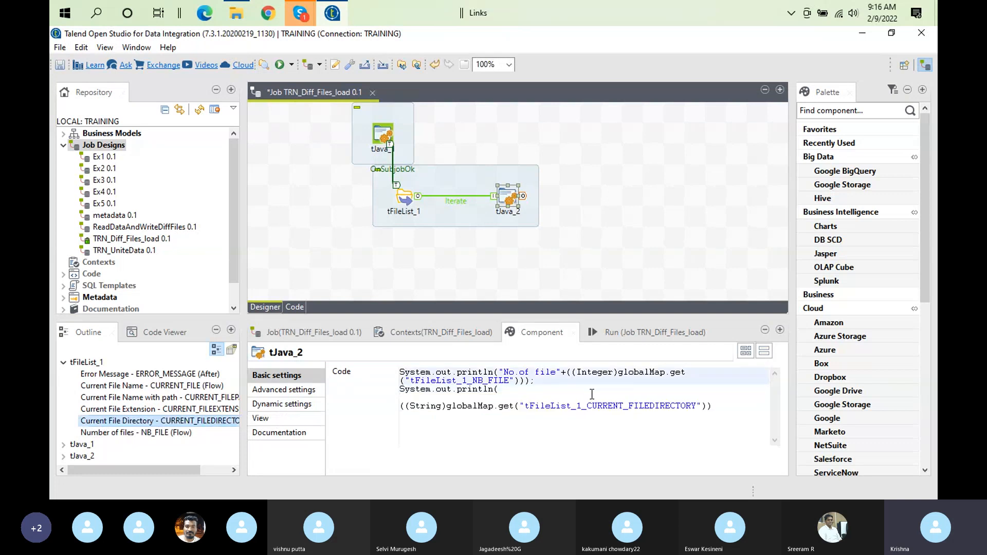
{"action": "left_click", "coordinate": [523, 392]}
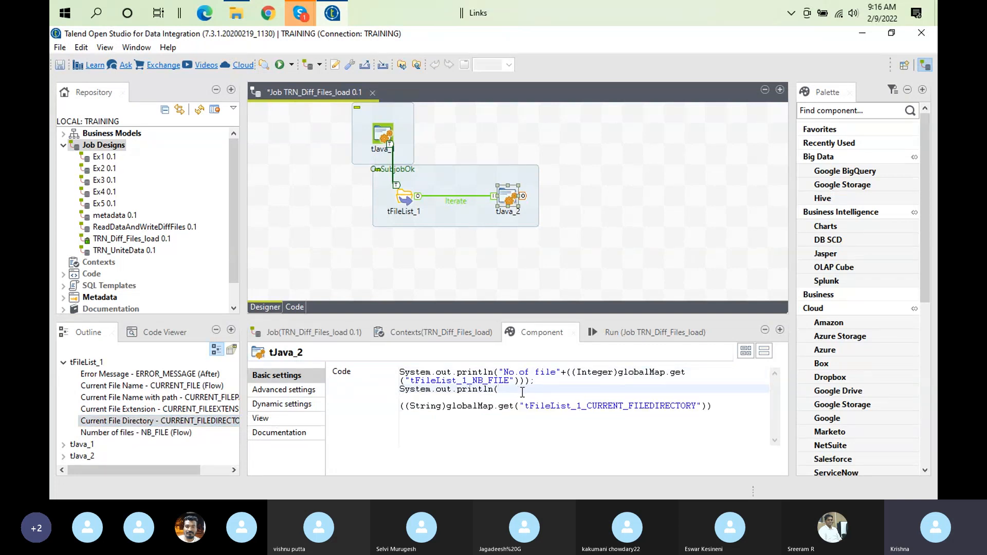
{"action": "type", "text": "\""}
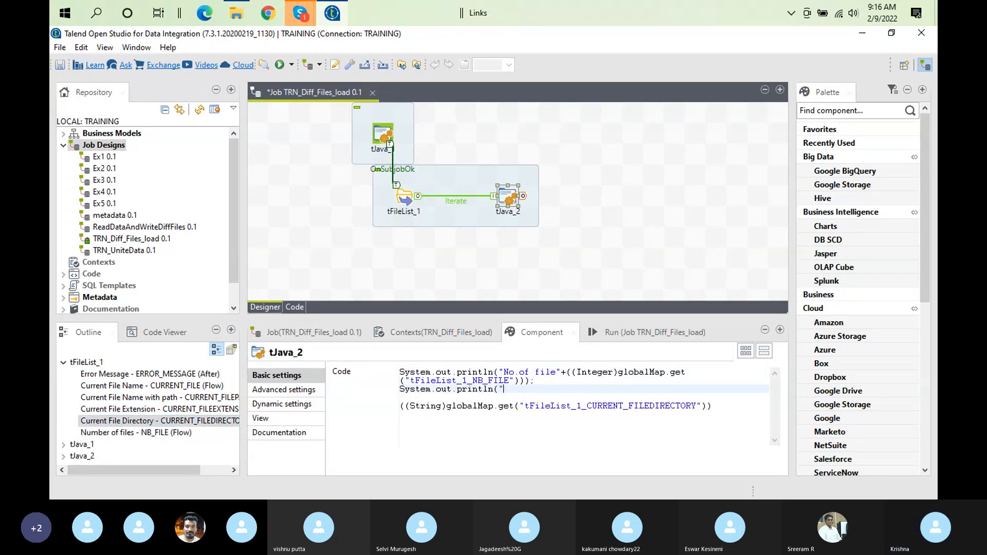
{"action": "type", "text": "Directory"}
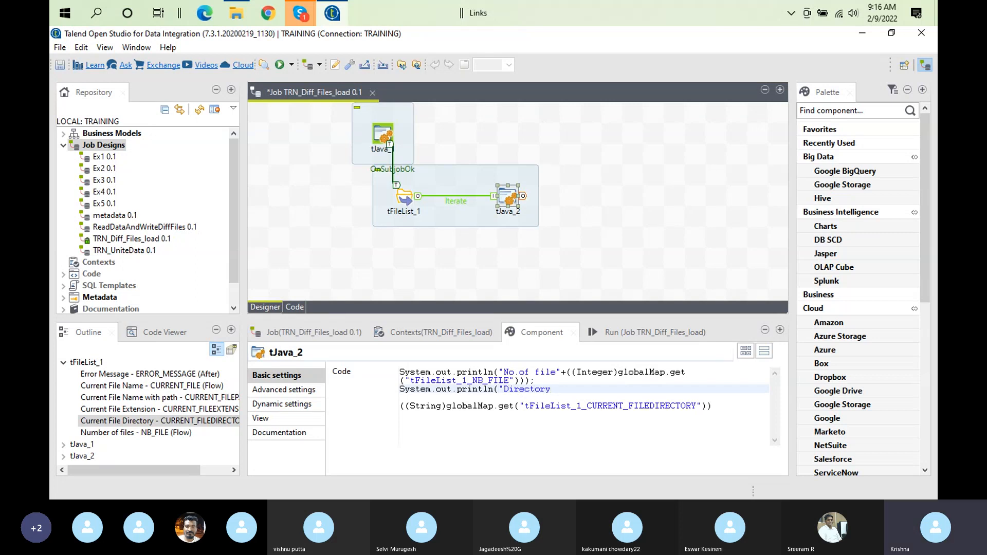
{"action": "type", "text": " \"+"}
{"action": "type", "text": " ::"}
{"action": "left_click", "coordinate": [590, 390]}
{"action": "key", "text": "Delete"}
{"action": "key", "text": "Delete"}
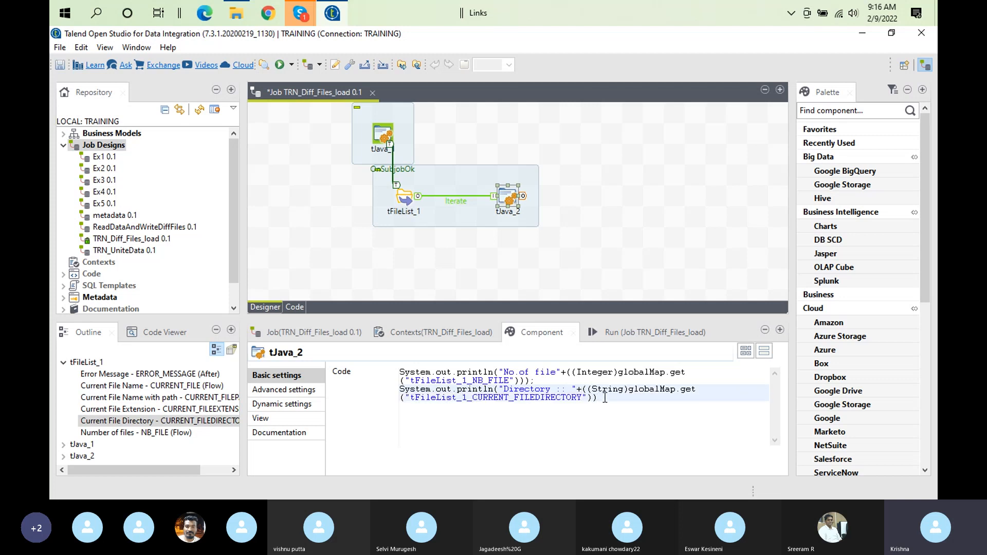
{"action": "type", "text": ");"}
{"action": "key", "text": "Return"}
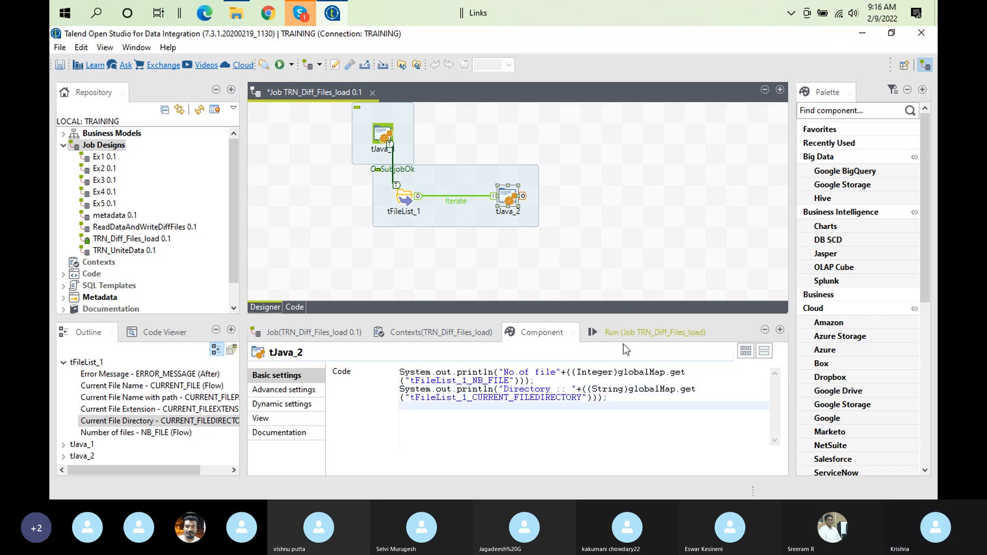
{"action": "left_click", "coordinate": [498, 394]}
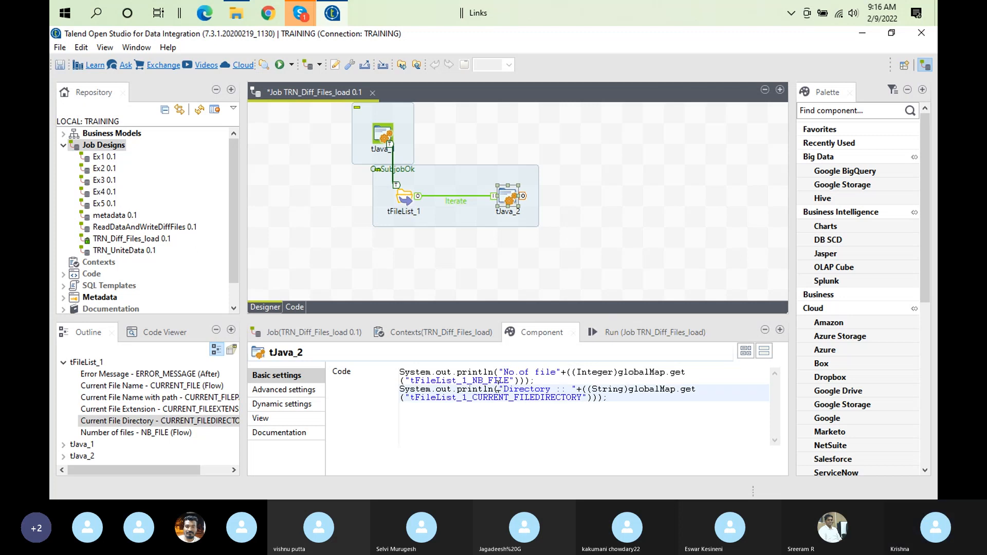
- Copy "System.out.println(" from the directory statement onto a new line below it in the tJava_2 code
{"action": "key", "text": "shift+Home"}
{"action": "key", "text": "ctrl+c"}
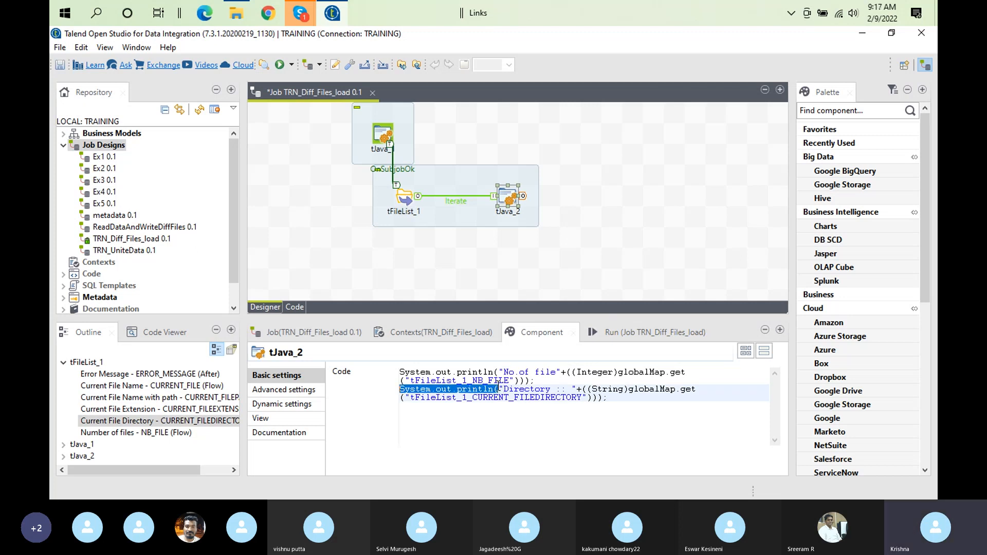
{"action": "left_click", "coordinate": [630, 402]}
{"action": "key", "text": "Return"}
{"action": "key", "text": "ctrl+v"}
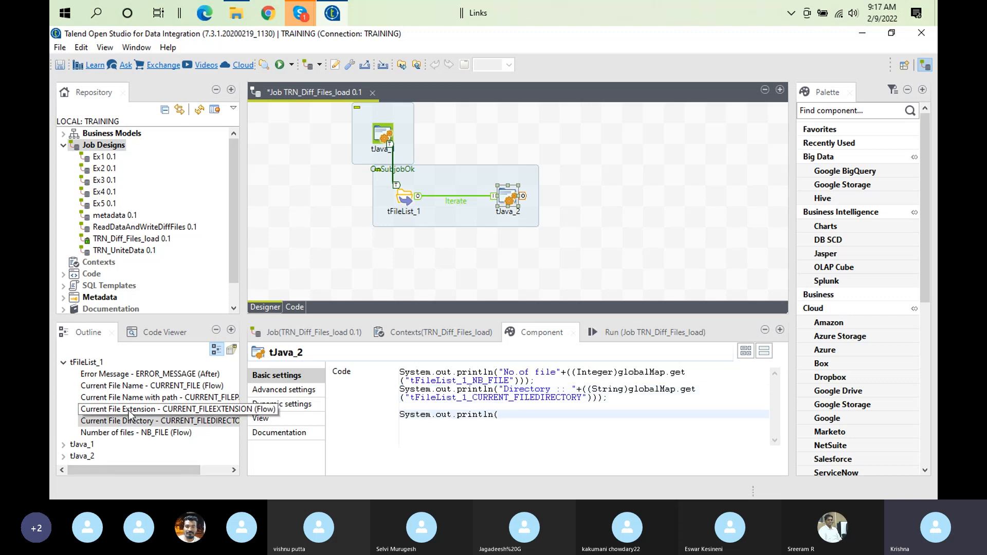
- Add tFileList_1's Current File Extension variable to the third print statement, preceded by the text "extension ::" and a plus sign
{"action": "left_click_drag", "start_coordinate": [129, 410], "coordinate": [535, 421]}
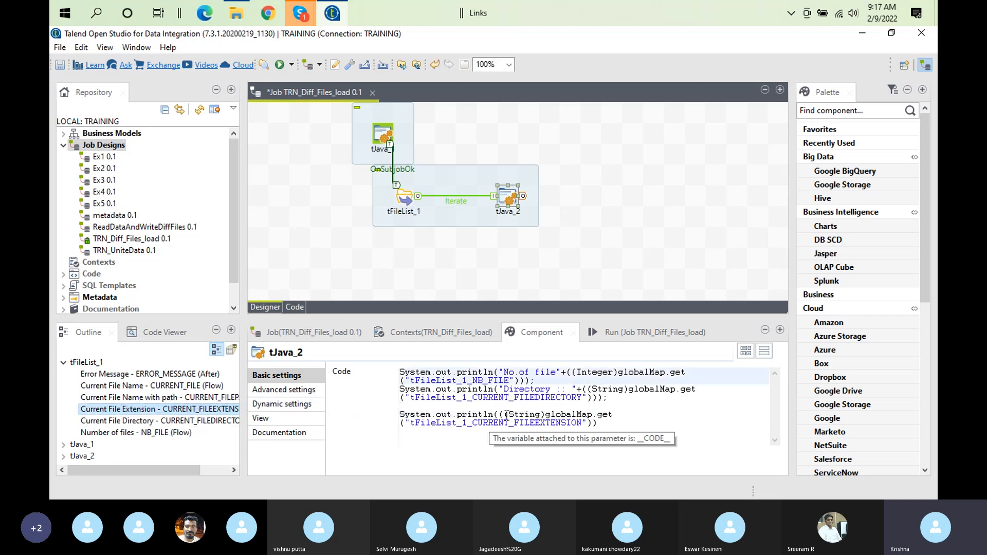
{"action": "left_click", "coordinate": [499, 416]}
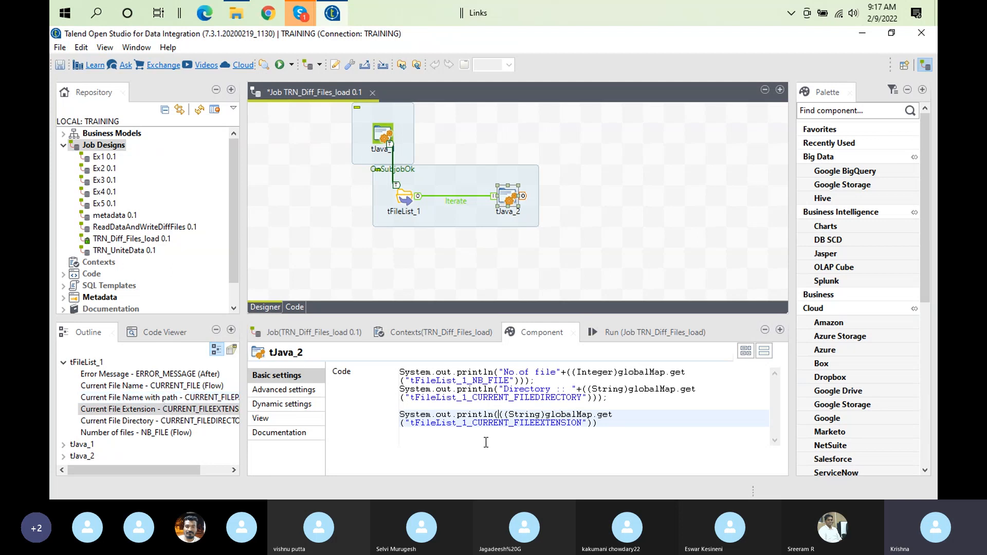
{"action": "type", "text": "\"\""}
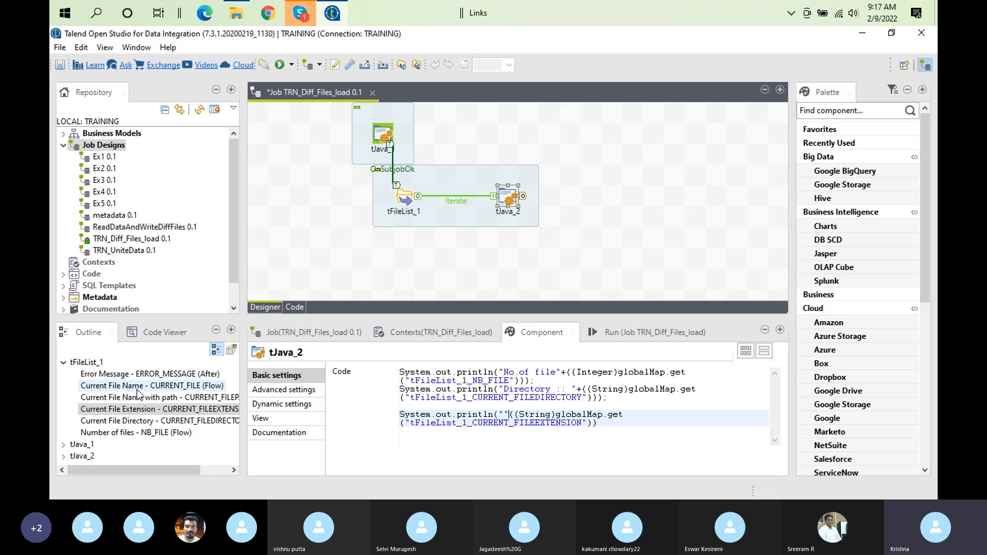
{"action": "type", "text": "+"}
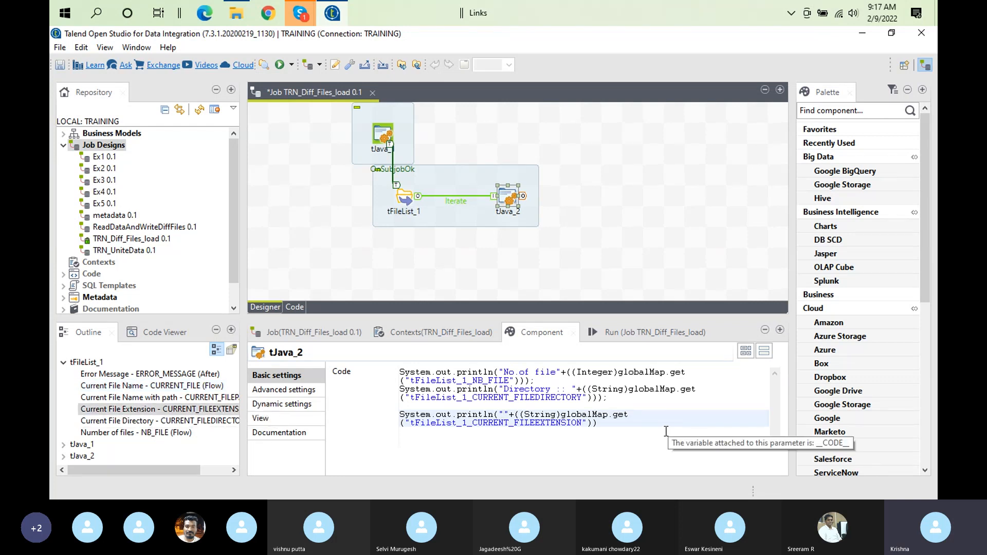
{"action": "type", "text": "extension ::"}
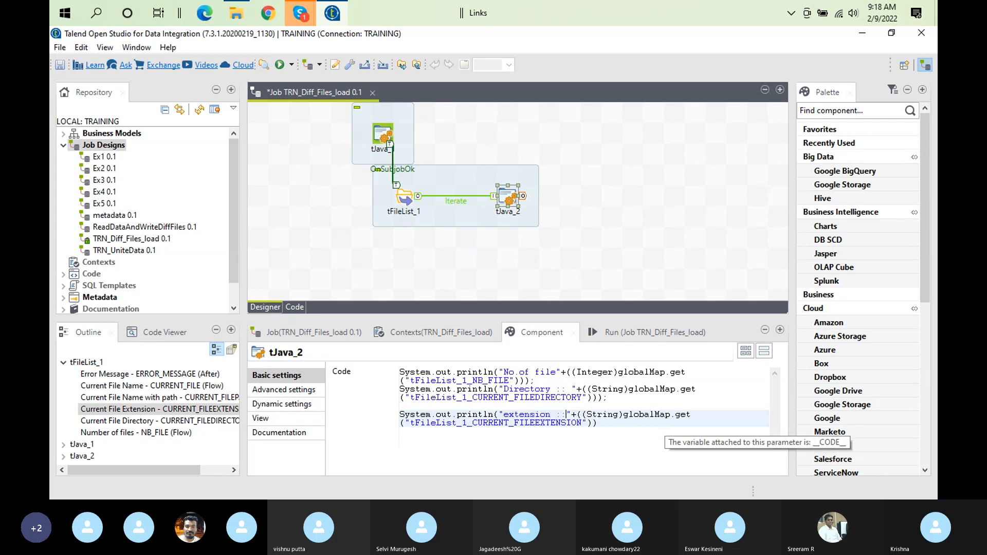
- Close the extension statement with ");" and copy its "System.out.println(" onto a new line below
{"action": "left_click", "coordinate": [609, 422]}
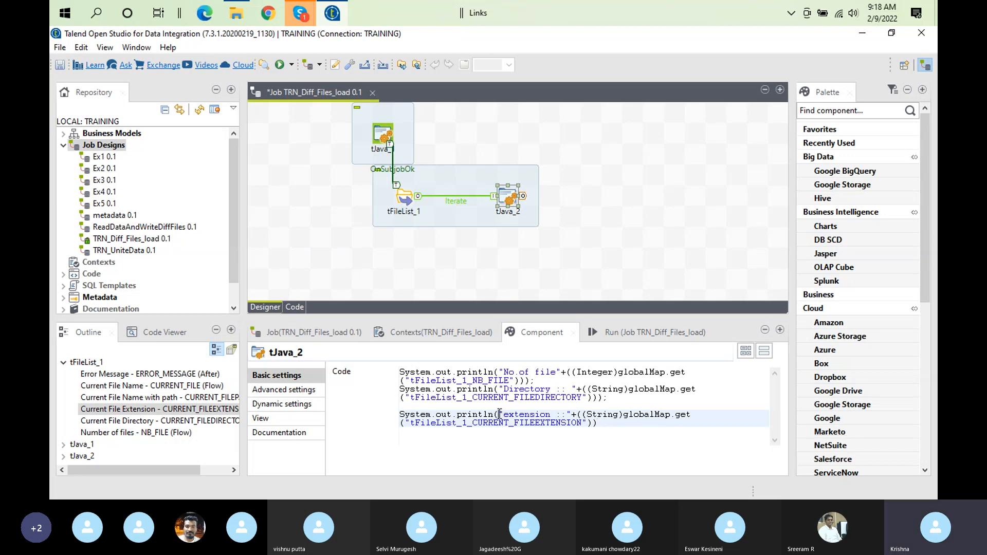
{"action": "key", "text": "shift+Home"}
{"action": "key", "text": "ctrl+c"}
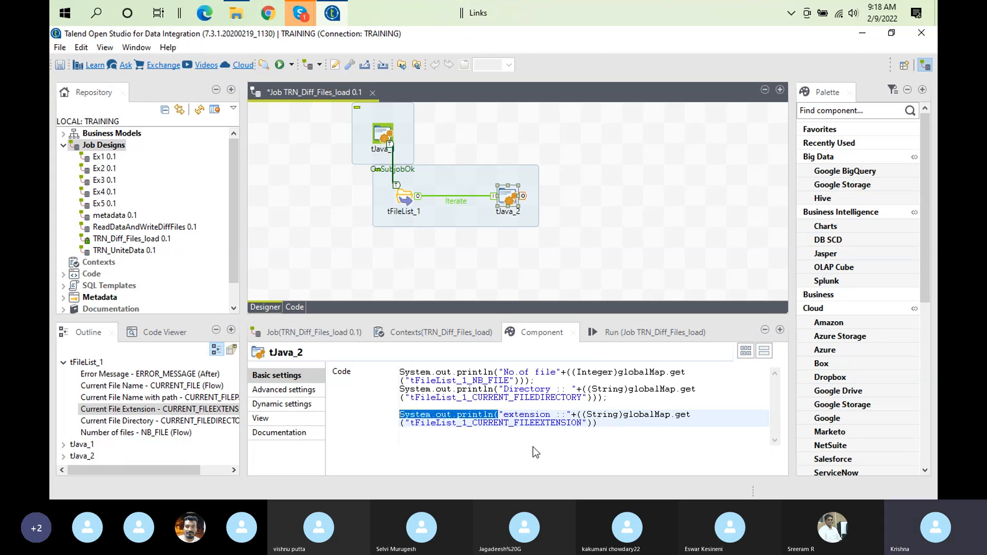
{"action": "left_click", "coordinate": [600, 435]}
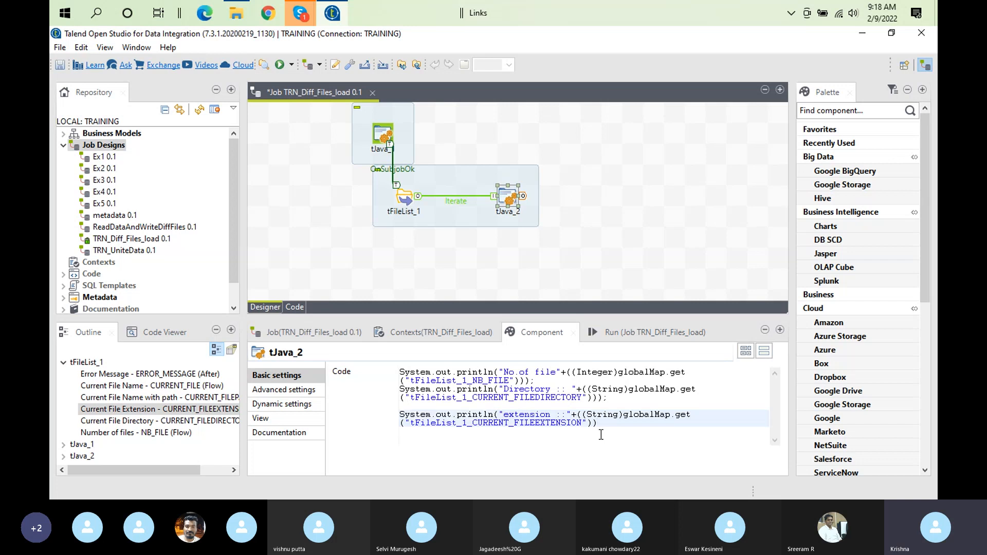
{"action": "type", "text": ");"}
{"action": "key", "text": "Return"}
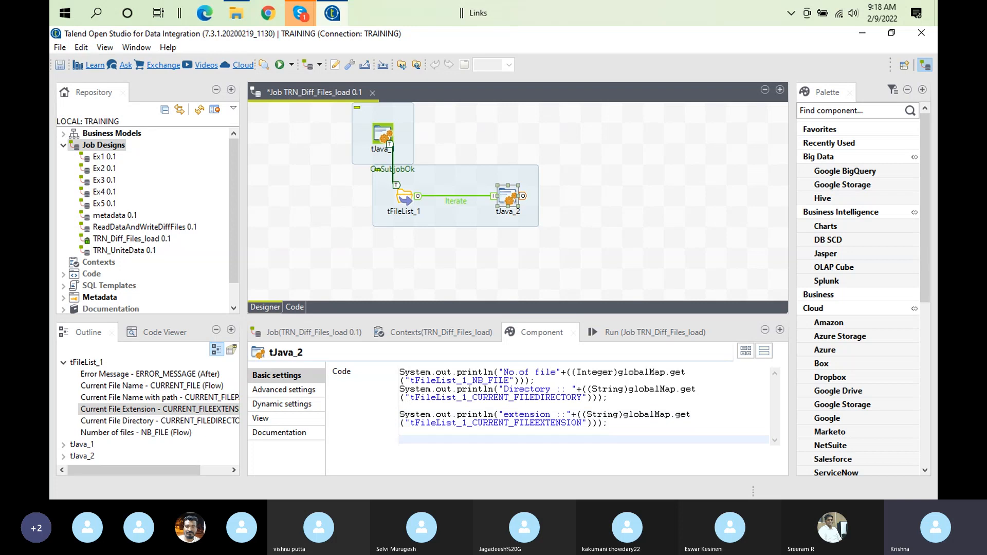
{"action": "key", "text": "ctrl+v"}
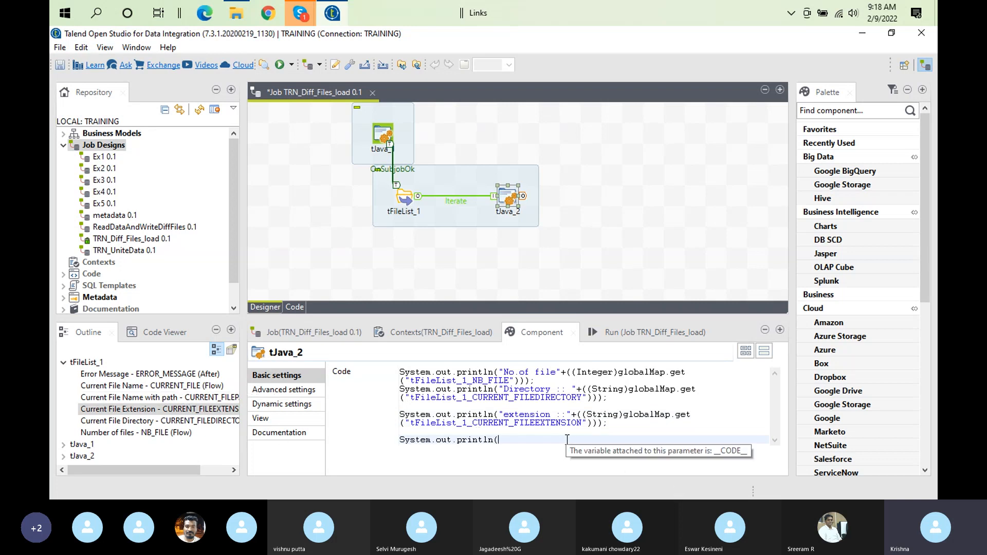
- Enter the text "File with path :: " followed by a plus sign in the fourth print statement
{"action": "type", "text": "file"}
{"action": "key", "text": "BackSpace"}
{"action": "key", "text": "BackSpace"}
{"action": "key", "text": "BackSpace"}
{"action": "key", "text": "BackSpace"}
{"action": "type", "text": "\"F"}
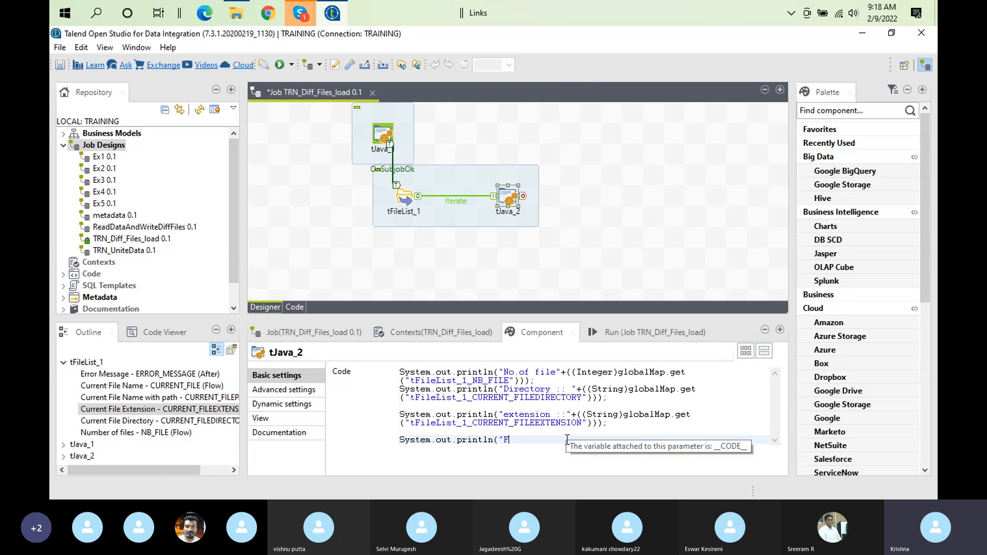
{"action": "type", "text": "ile"}
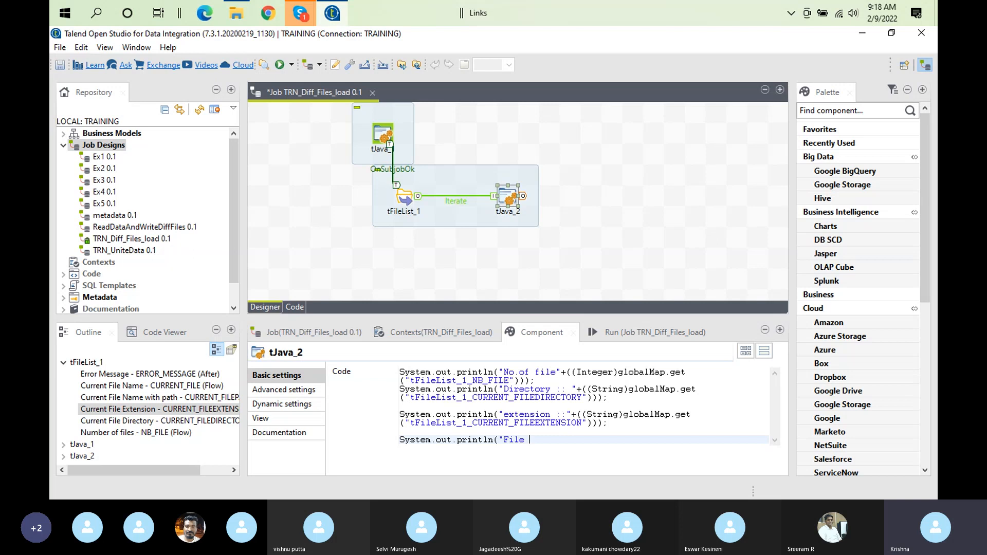
{"action": "type", "text": "wit"}
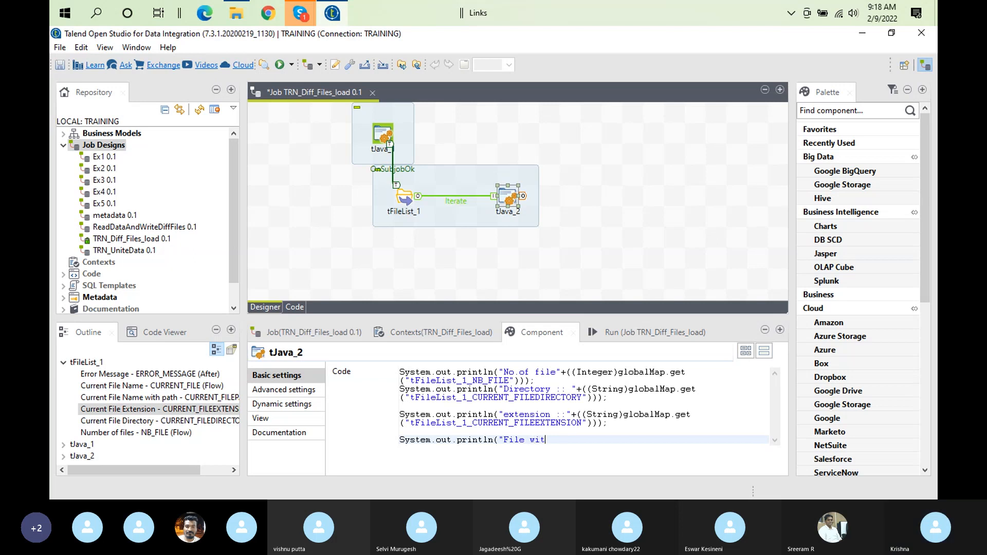
{"action": "type", "text": "h path"}
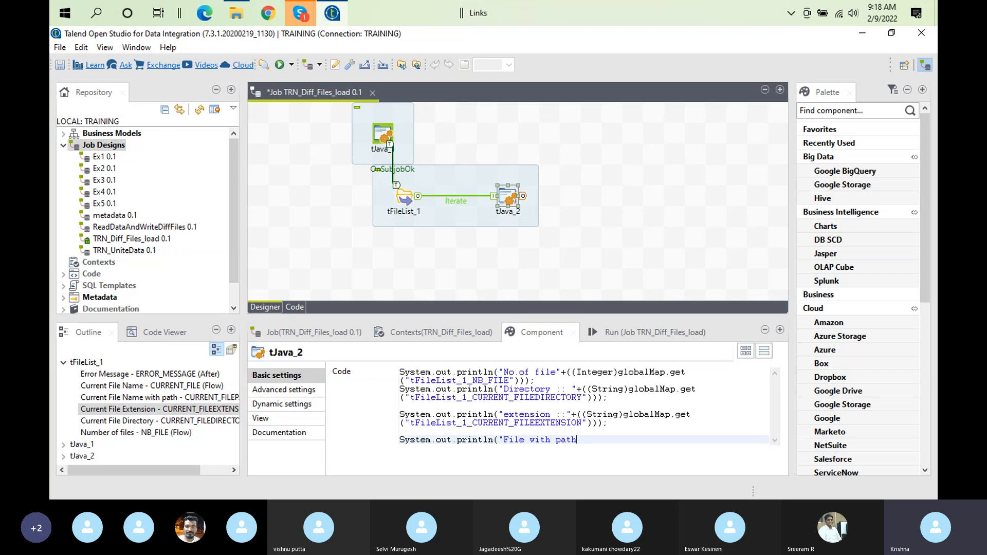
{"action": "type", "text": " \"+"}
{"action": "key", "text": "Left"}
{"action": "key", "text": "Left"}
{"action": "key", "text": "Left"}
{"action": "type", "text": "::"}
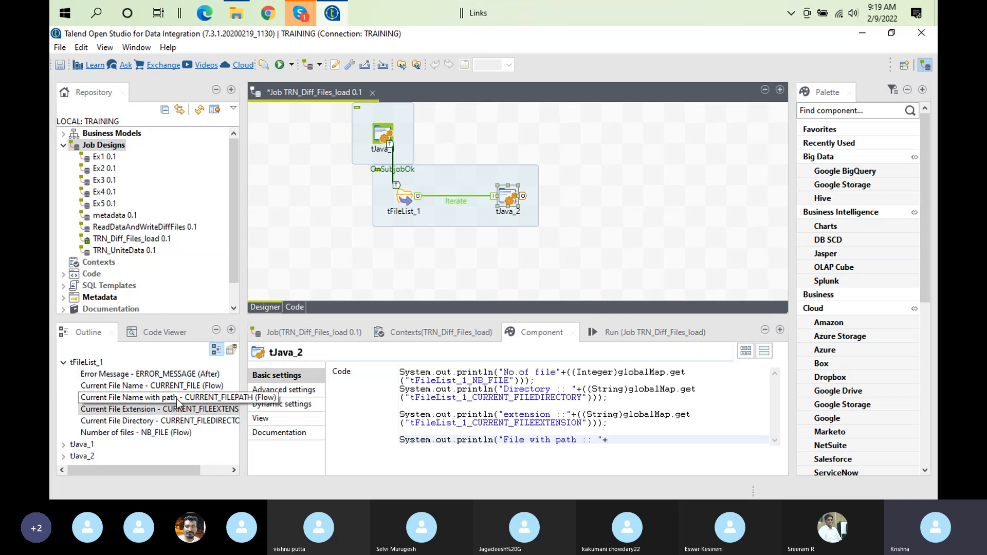
- Append tFileList_1's Current File Name with path variable to the fourth print statement and close it with ");"
{"action": "left_click_drag", "start_coordinate": [177, 401], "coordinate": [645, 440]}
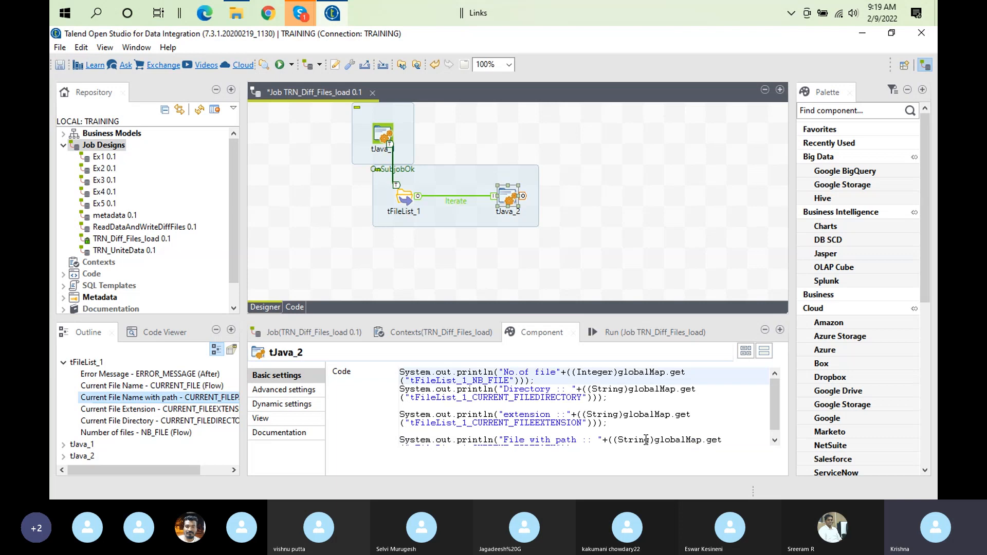
{"action": "double_click", "coordinate": [525, 331]}
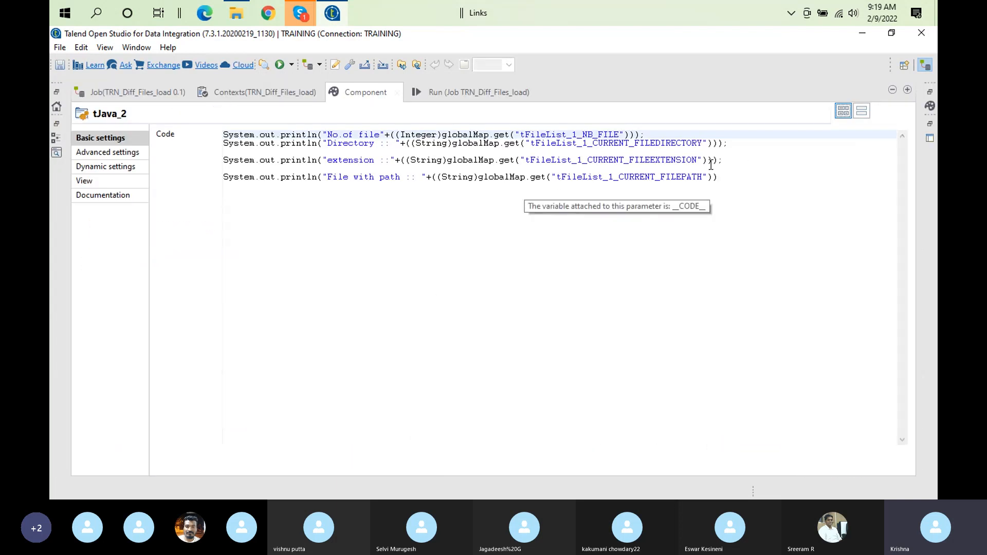
{"action": "left_click", "coordinate": [727, 177]}
{"action": "type", "text": ")"}
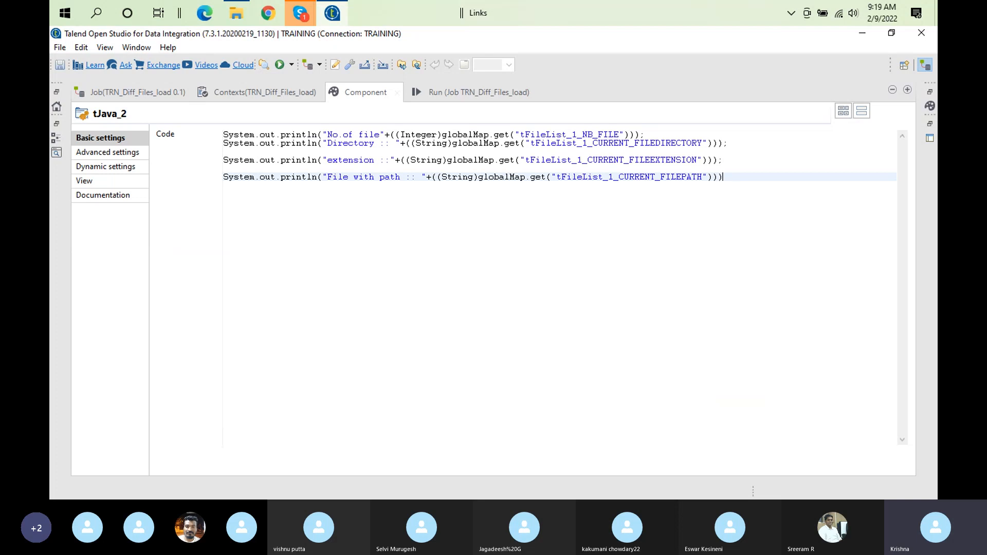
{"action": "type", "text": ";"}
{"action": "key", "text": "Return"}
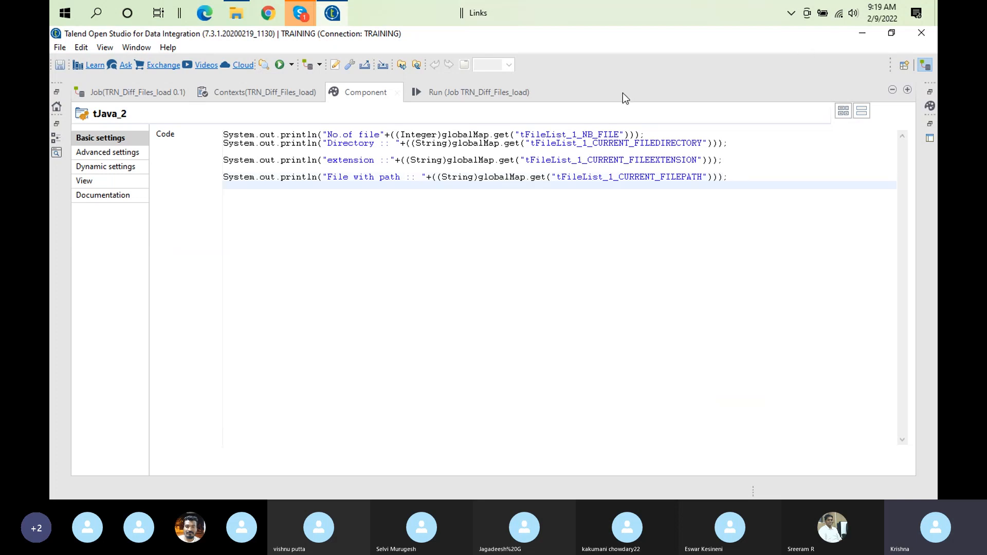
- Copy the beginning of the file path statement, through its "File with path :: " text, onto a new line below
{"action": "left_click", "coordinate": [426, 175]}
{"action": "key", "text": "shift+Home"}
{"action": "key", "text": "ctrl+c"}
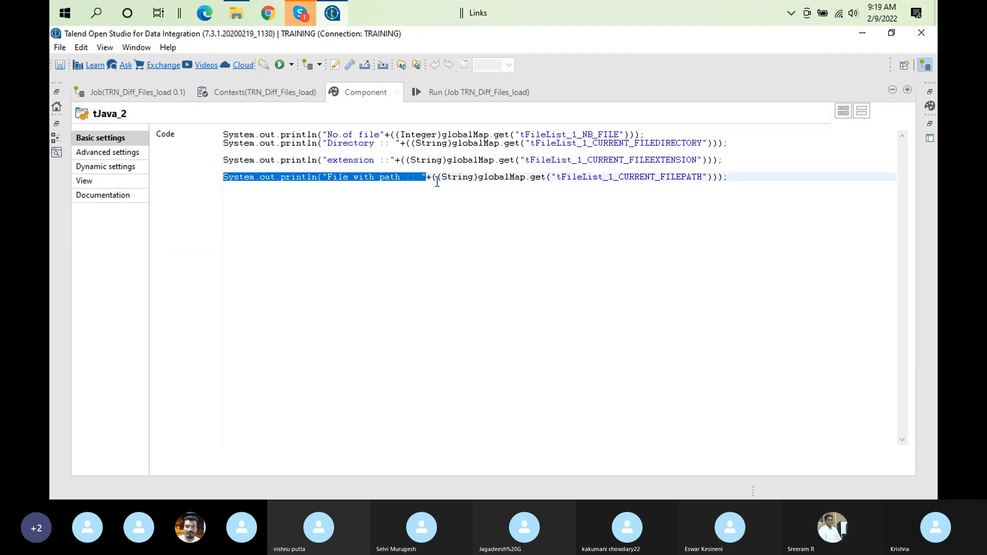
{"action": "left_click", "coordinate": [756, 177]}
{"action": "key", "text": "Return"}
{"action": "key", "text": "ctrl+v"}
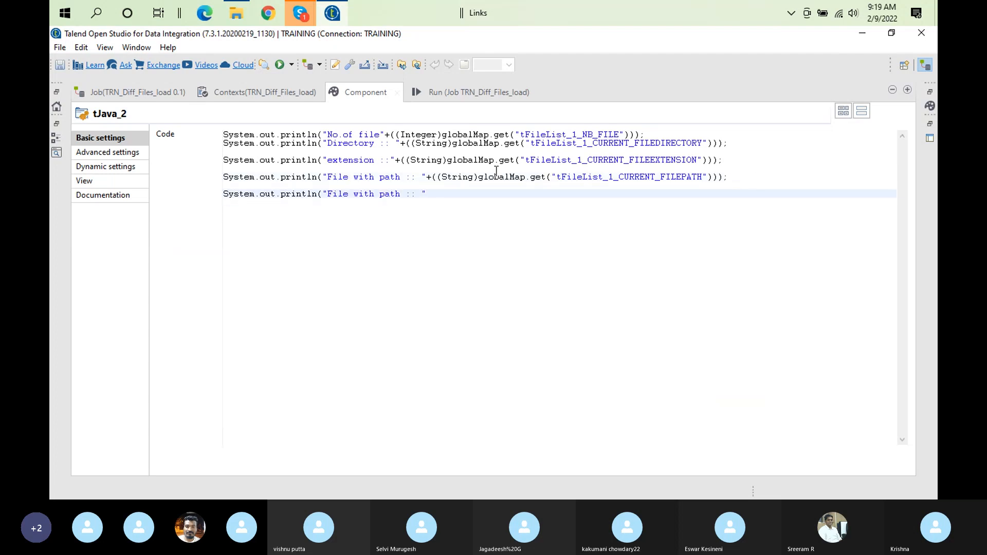
- Change the copied label in the last print statement to "File Name :: "
{"action": "left_click", "coordinate": [400, 195]}
{"action": "key", "text": "BackSpace"}
{"action": "key", "text": "BackSpace"}
{"action": "key", "text": "BackSpace"}
{"action": "key", "text": "BackSpace"}
{"action": "key", "text": "BackSpace"}
{"action": "key", "text": "BackSpace"}
{"action": "key", "text": "BackSpace"}
{"action": "key", "text": "BackSpace"}
{"action": "key", "text": "BackSpace"}
{"action": "type", "text": "Name"}
- Insert tFileList_1's Current File Name variable after the "File Name :: " text at the end of the tJava_2 code
{"action": "double_click", "coordinate": [348, 95]}
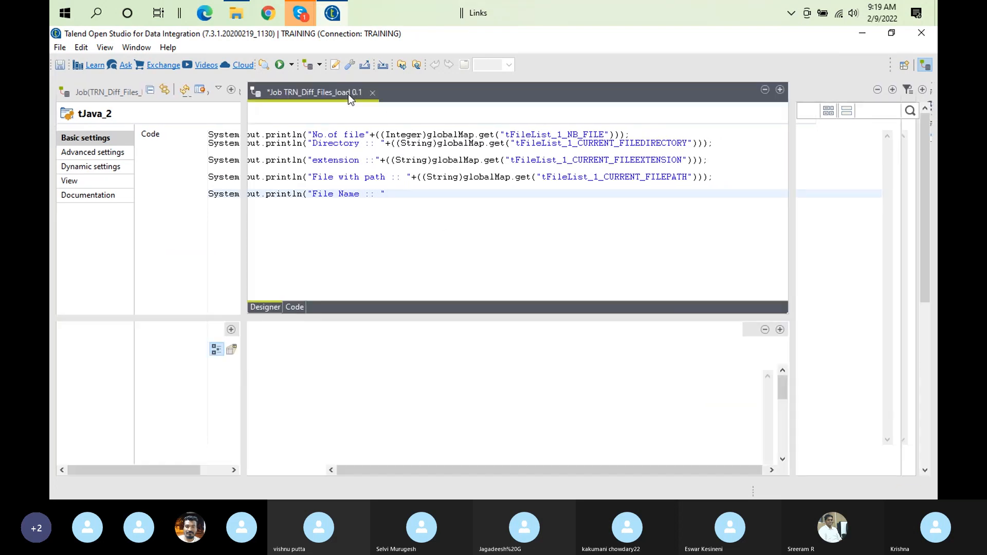
{"action": "left_click", "coordinate": [130, 388]}
{"action": "left_click_drag", "start_coordinate": [129, 390], "coordinate": [688, 463]}
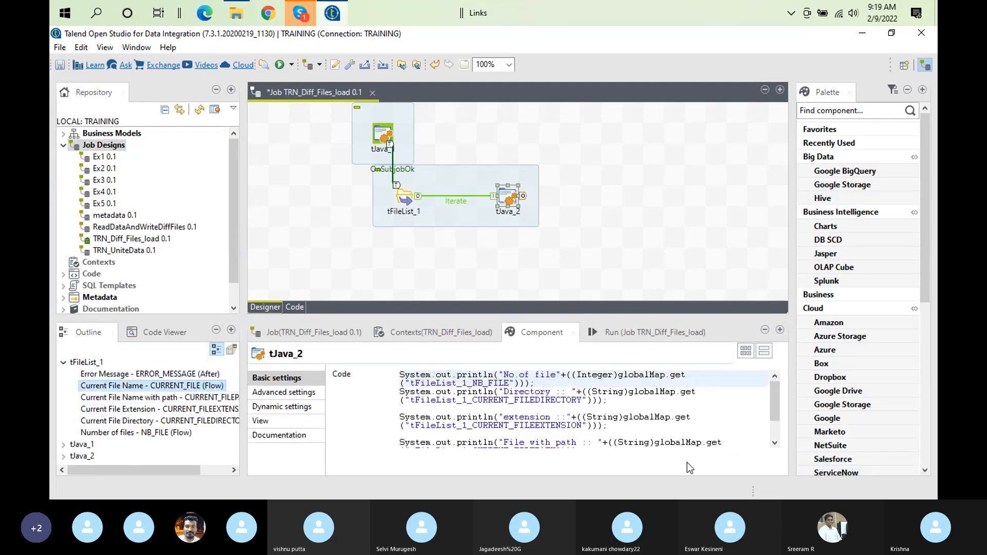
{"action": "double_click", "coordinate": [532, 332]}
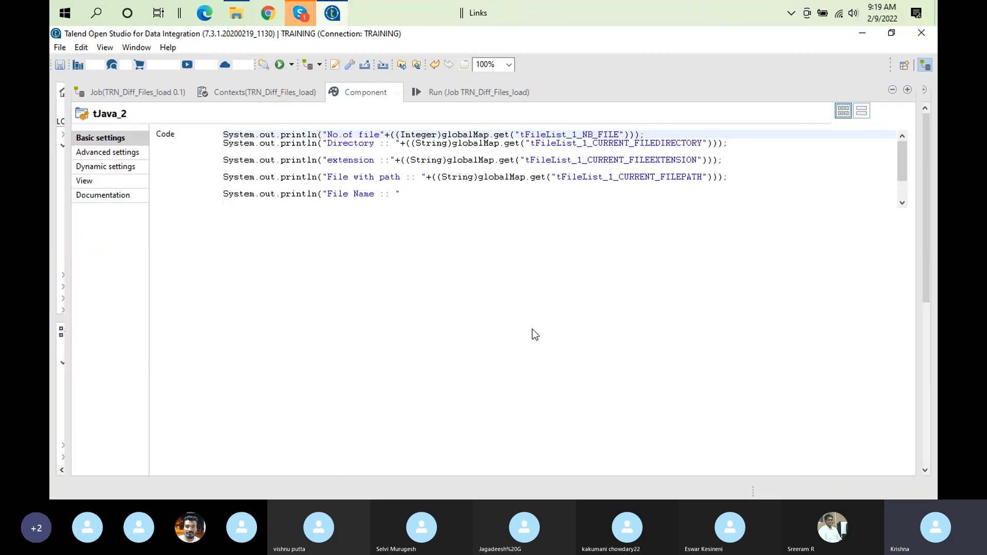
{"action": "double_click", "coordinate": [360, 95]}
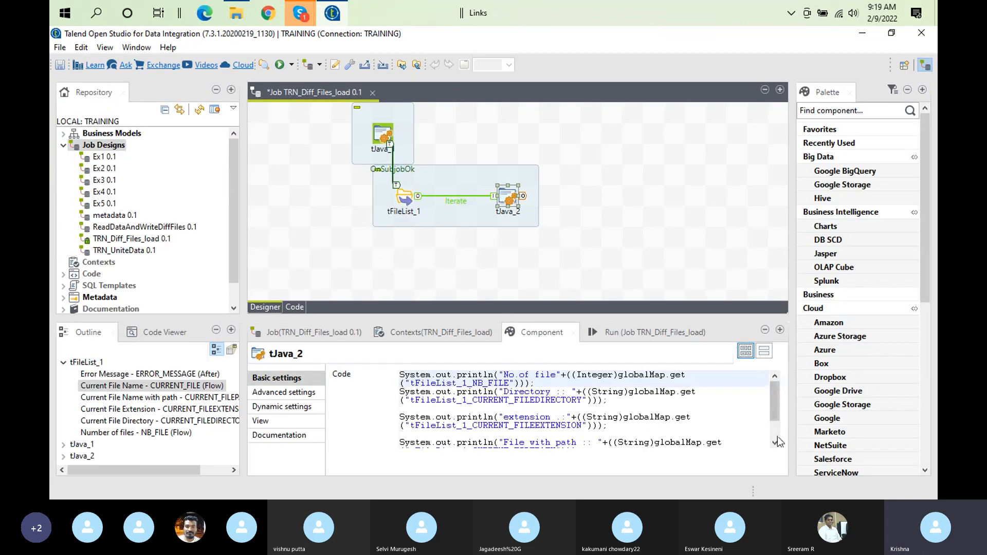
{"action": "scroll", "coordinate": [777, 441], "scroll_direction": "down", "scroll_amount": 2}
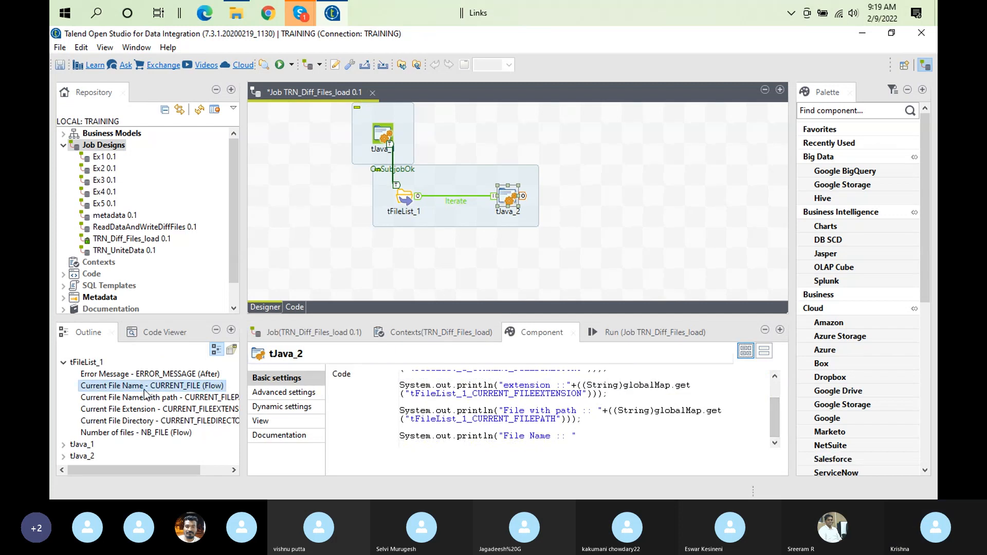
{"action": "left_click_drag", "start_coordinate": [145, 391], "coordinate": [602, 466]}
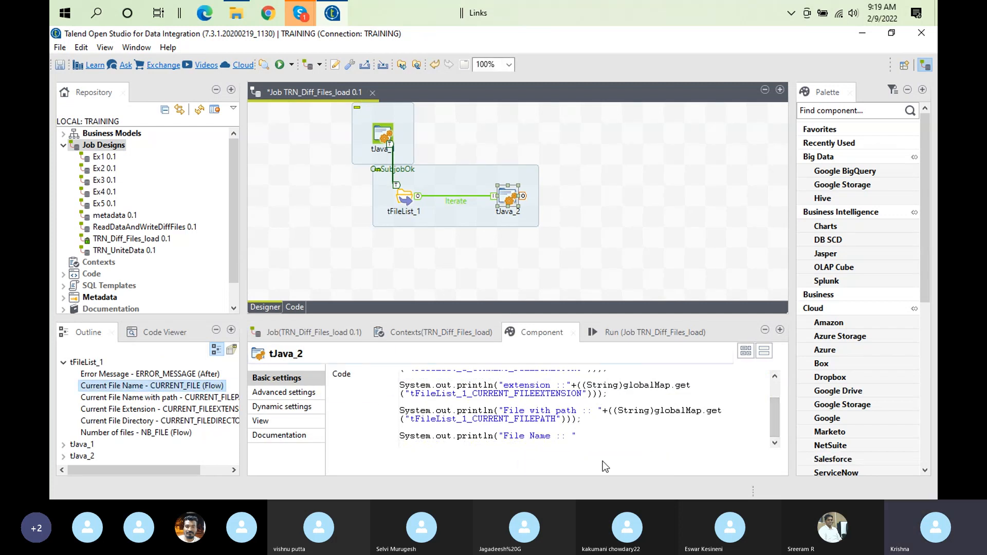
{"action": "left_click", "coordinate": [775, 446]}
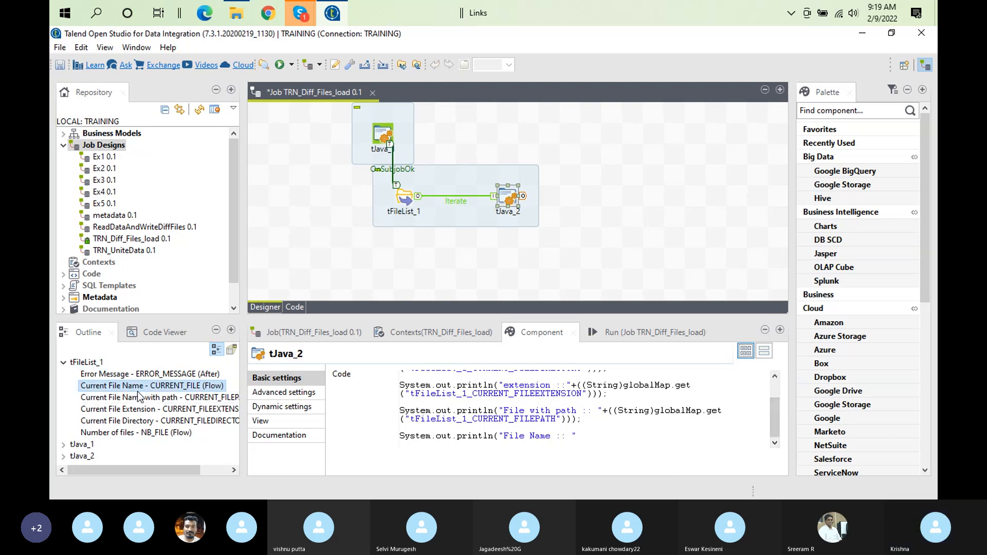
{"action": "left_click_drag", "start_coordinate": [129, 390], "coordinate": [637, 436]}
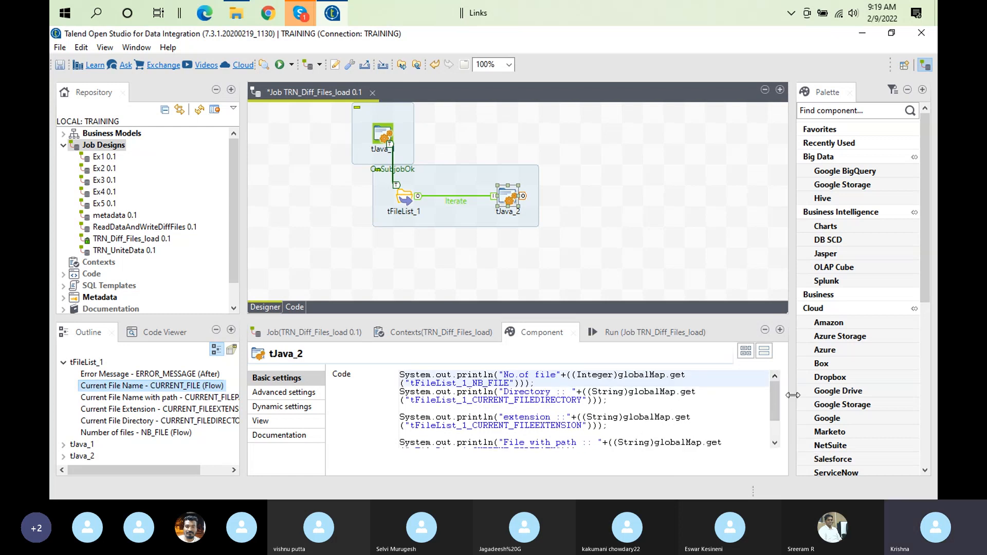
- Insert tFileList_1's Error Message variable at the end of the tJava_2 code and maximize the component settings
{"action": "left_click_drag", "start_coordinate": [792, 393], "coordinate": [812, 394]}
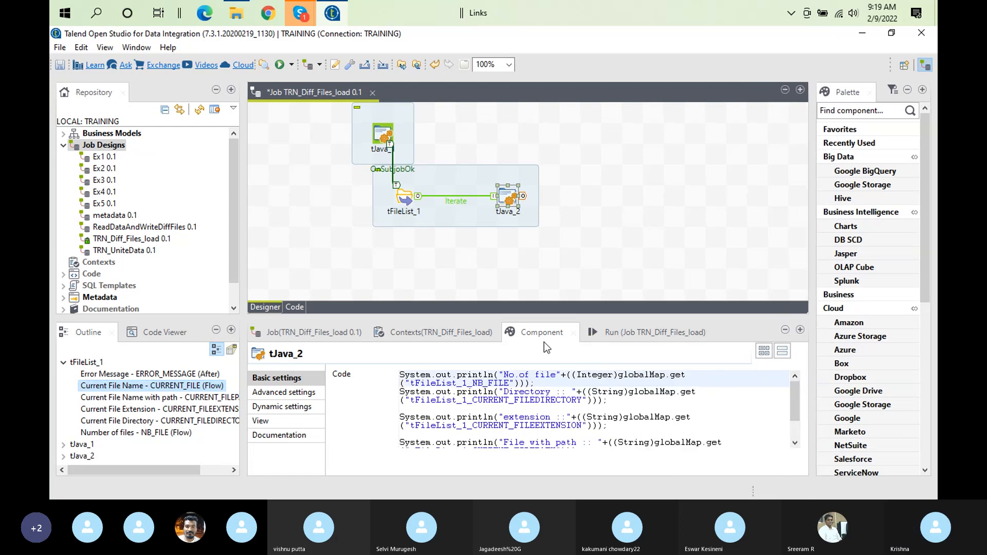
{"action": "left_click_drag", "start_coordinate": [126, 374], "coordinate": [724, 443]}
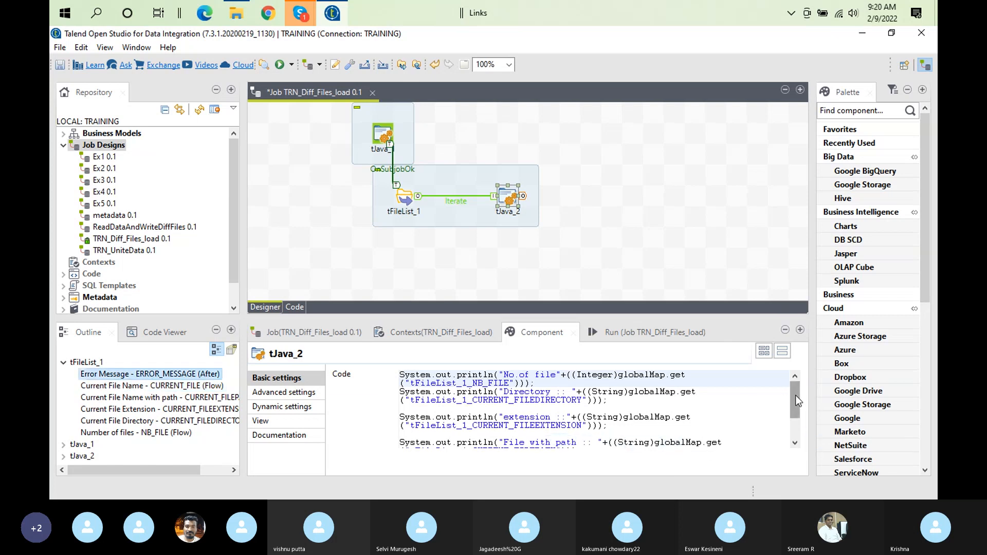
{"action": "left_click_drag", "start_coordinate": [794, 394], "coordinate": [794, 414]}
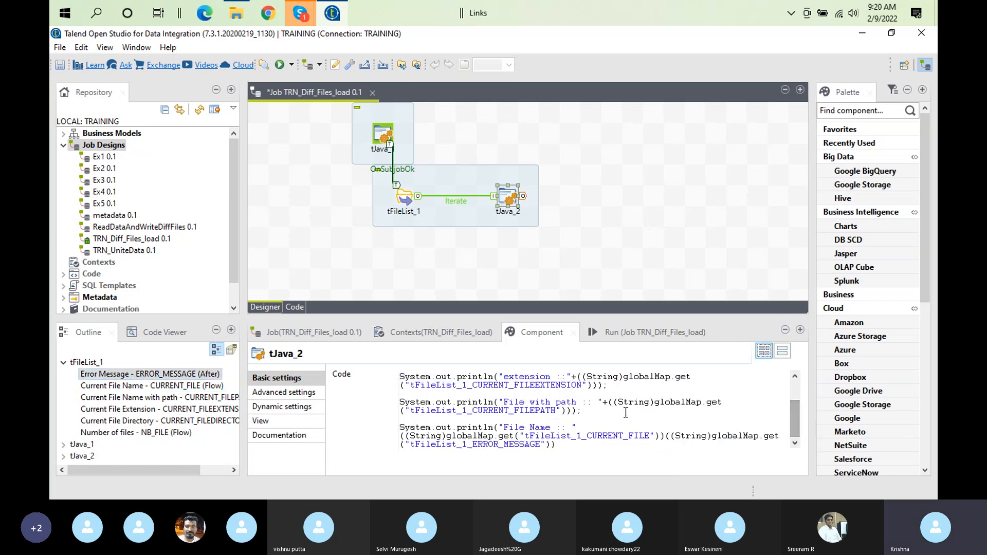
{"action": "double_click", "coordinate": [548, 345]}
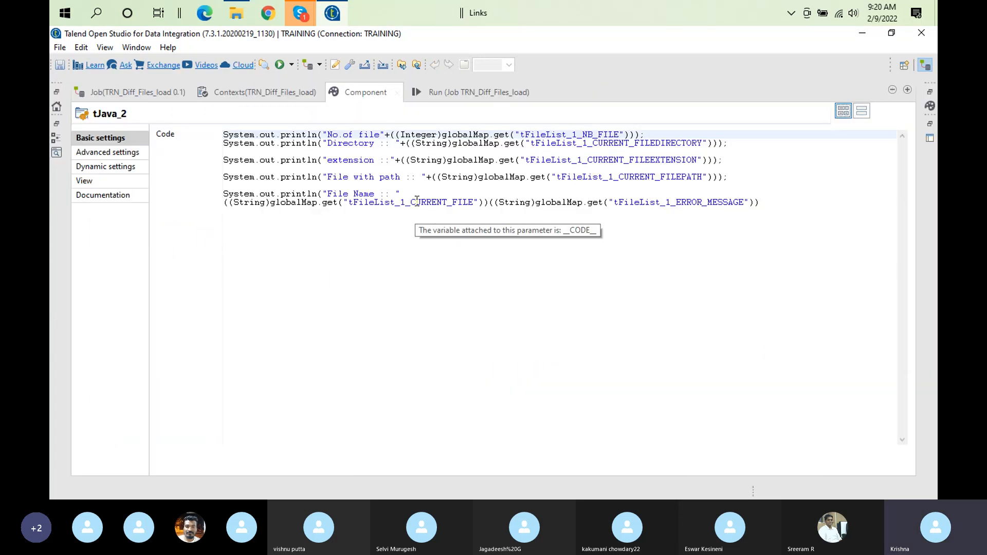
- Join the "File Name :: " label to the Current File variable with + and move the error message expression onto its own line below
{"action": "left_click", "coordinate": [409, 193]}
{"action": "type", "text": "+"}
{"action": "key", "text": "Delete"}
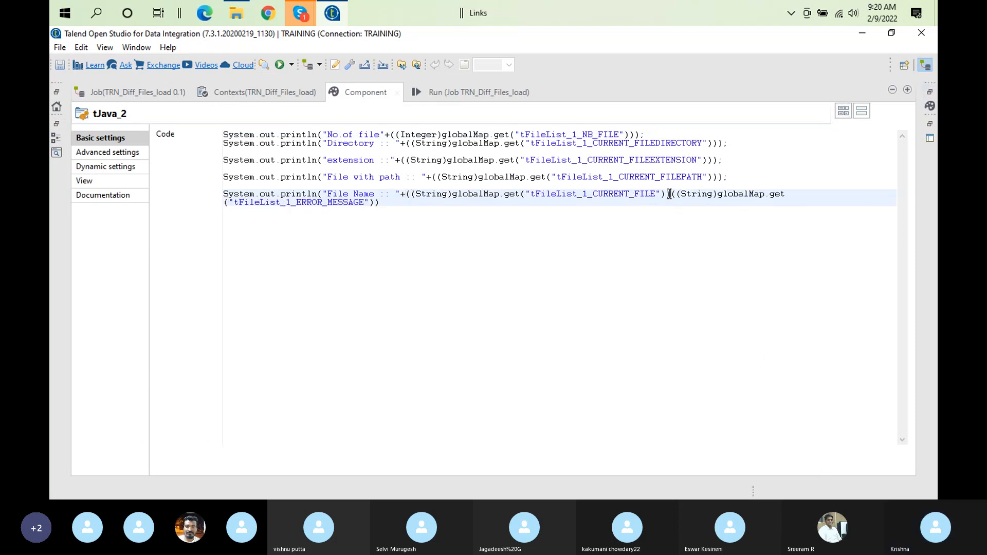
{"action": "key", "text": "Return"}
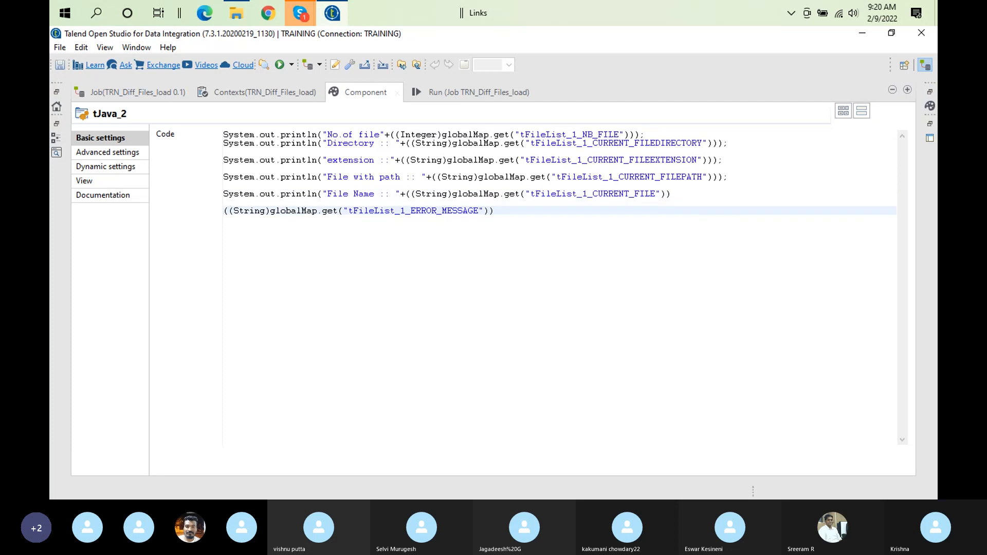
{"action": "key", "text": "Return"}
{"action": "key", "text": "Up"}
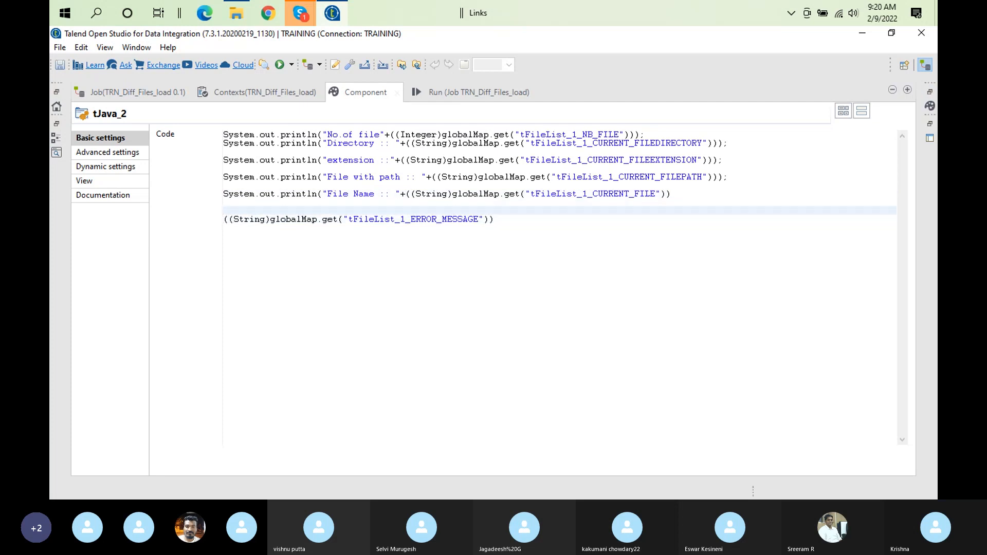
- Close the File Name print statement with ");" and add another line break after it
{"action": "left_click", "coordinate": [676, 194]}
{"action": "type", "text": ")"}
{"action": "type", "text": ";"}
{"action": "key", "text": "Return"}
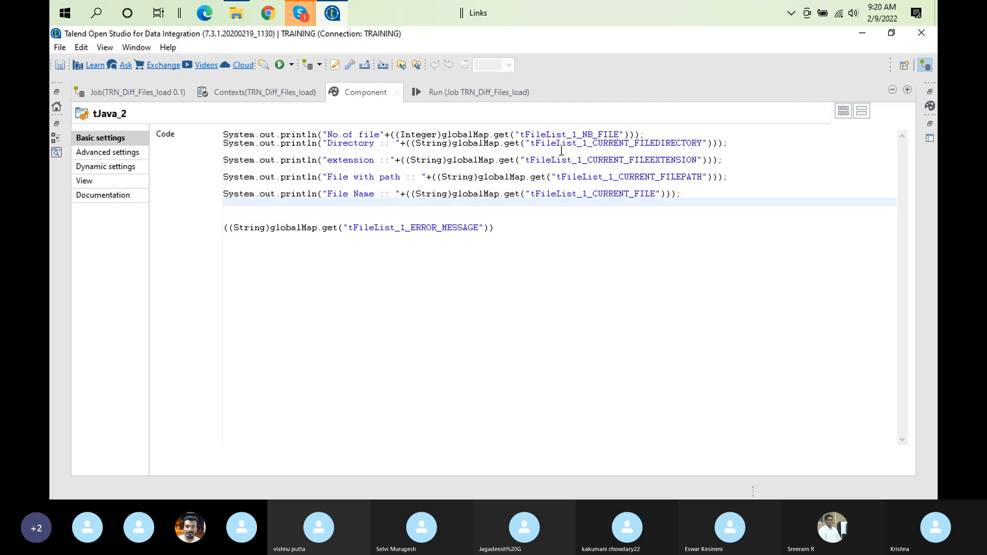
- Copy "System.out.println(" from the File Name statement onto the blank line above the error message expression
{"action": "left_click", "coordinate": [324, 193]}
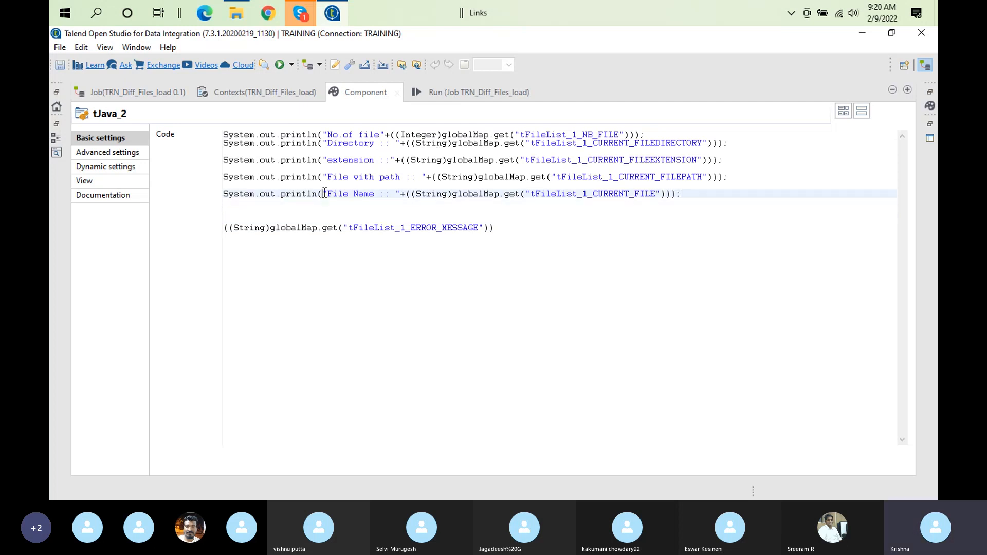
{"action": "key", "text": "shift+Home"}
{"action": "key", "text": "ctrl+c"}
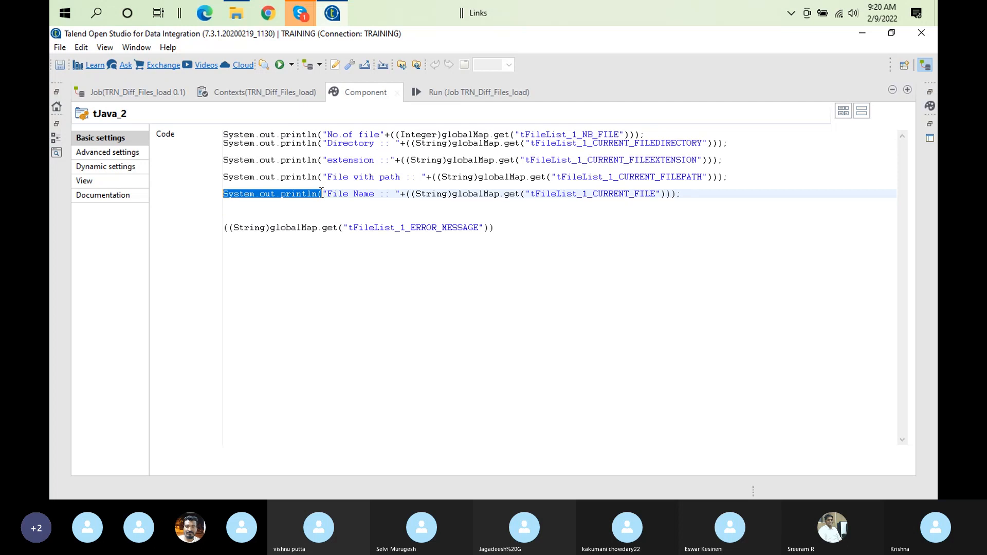
{"action": "left_click", "coordinate": [245, 213]}
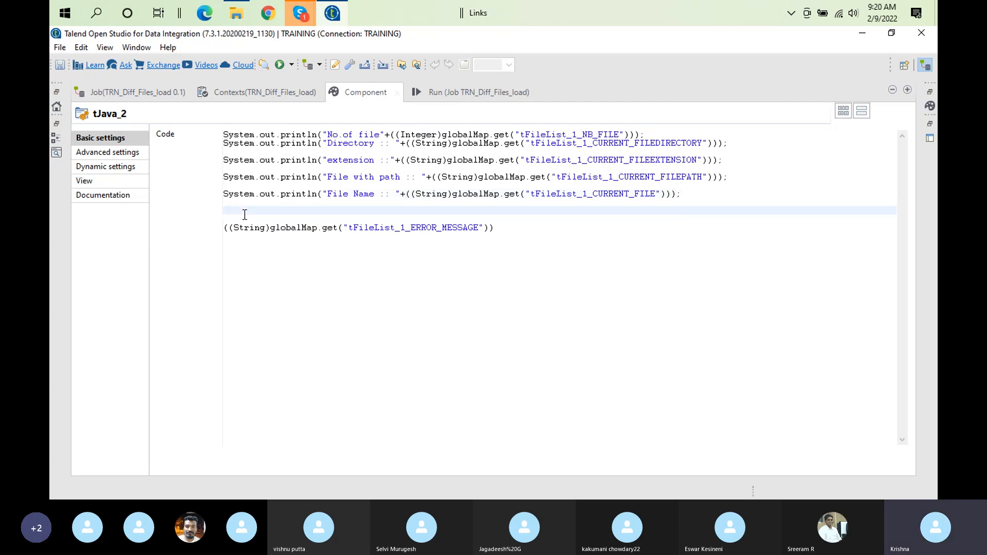
{"action": "key", "text": "ctrl+v"}
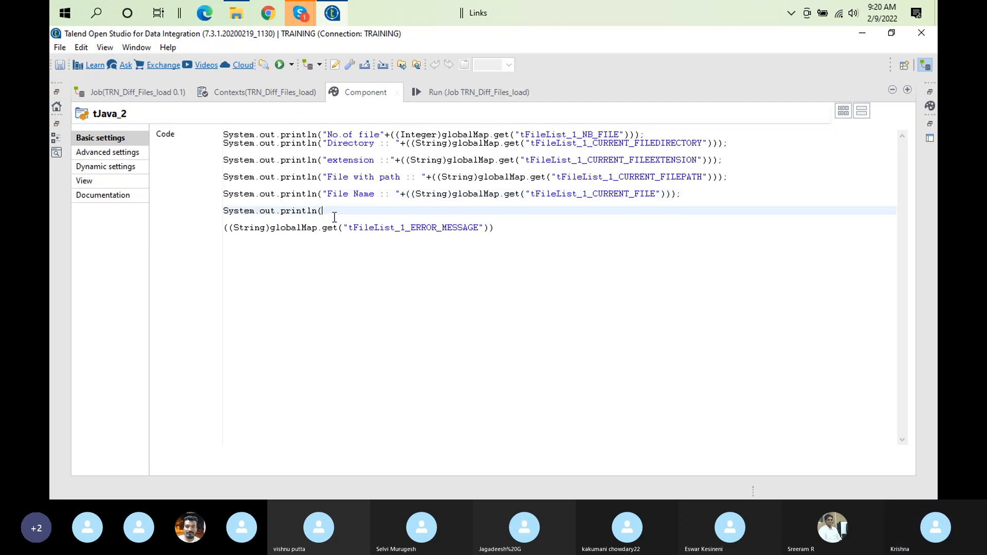
- Complete the last print statement with the label "Error Msg::" joined by + to the error message expression and closed with ");", and restore the normal layout
{"action": "type", "text": "\"Error Msg::\"+"}
{"action": "key", "text": "Delete"}
{"action": "key", "text": "Delete"}
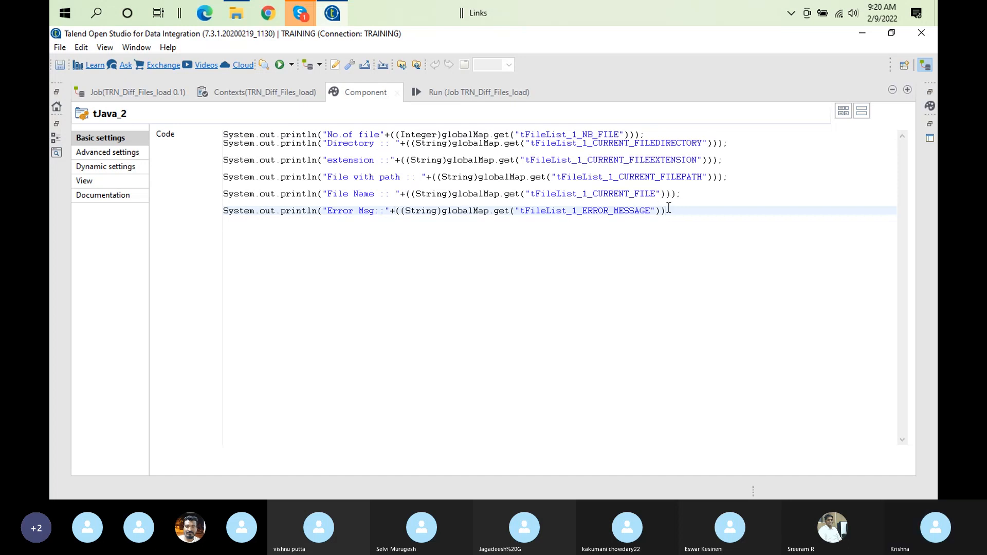
{"action": "type", "text": ");"}
{"action": "double_click", "coordinate": [365, 92]}
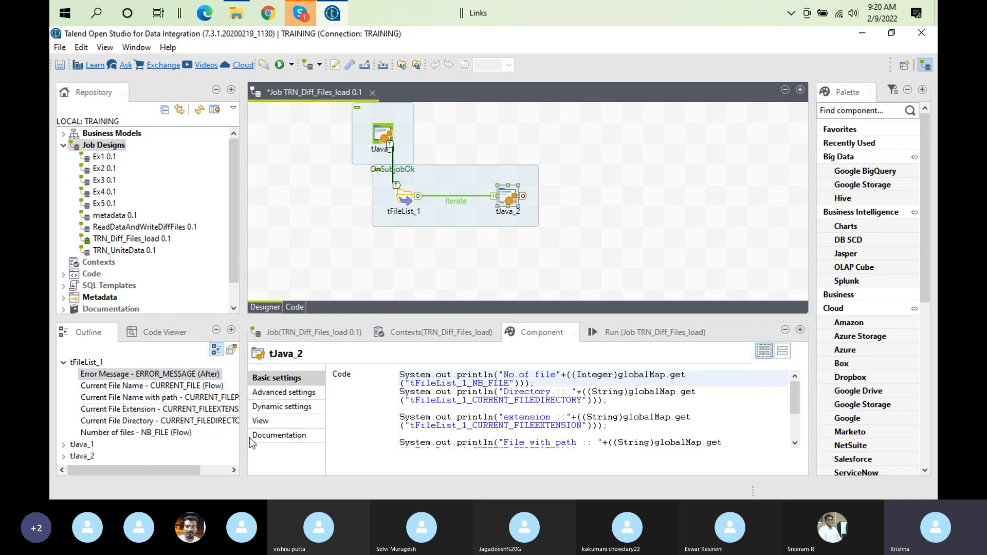
- Widen the Outline area, run the TRN_Diff_Files_load job and dismiss the error dialog
{"action": "left_click_drag", "start_coordinate": [244, 437], "coordinate": [287, 438]}
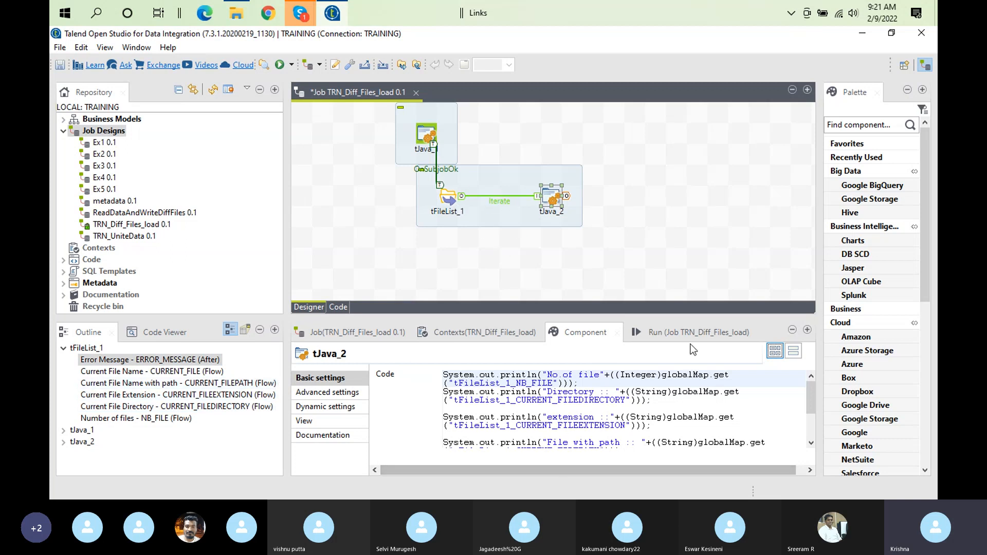
{"action": "left_click", "coordinate": [671, 335]}
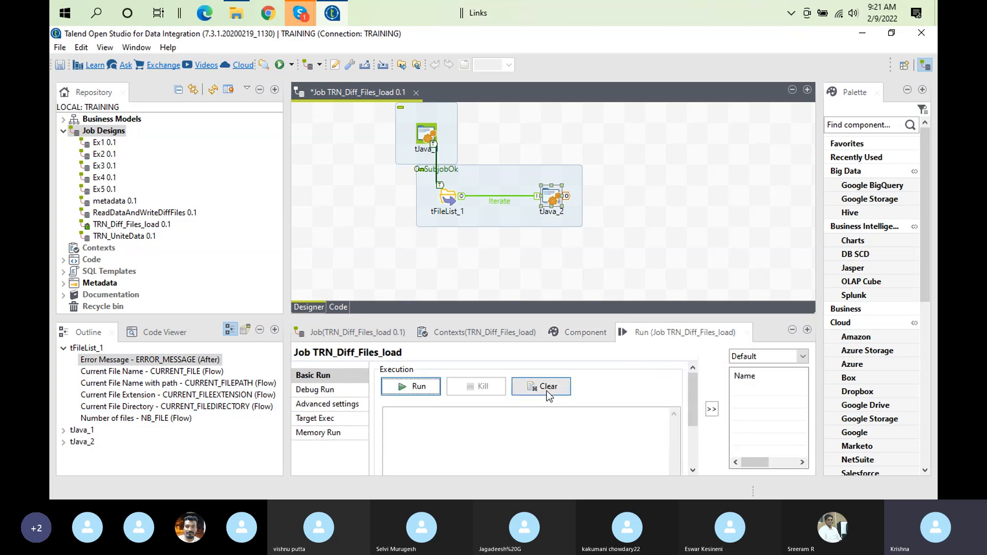
{"action": "left_click", "coordinate": [413, 394]}
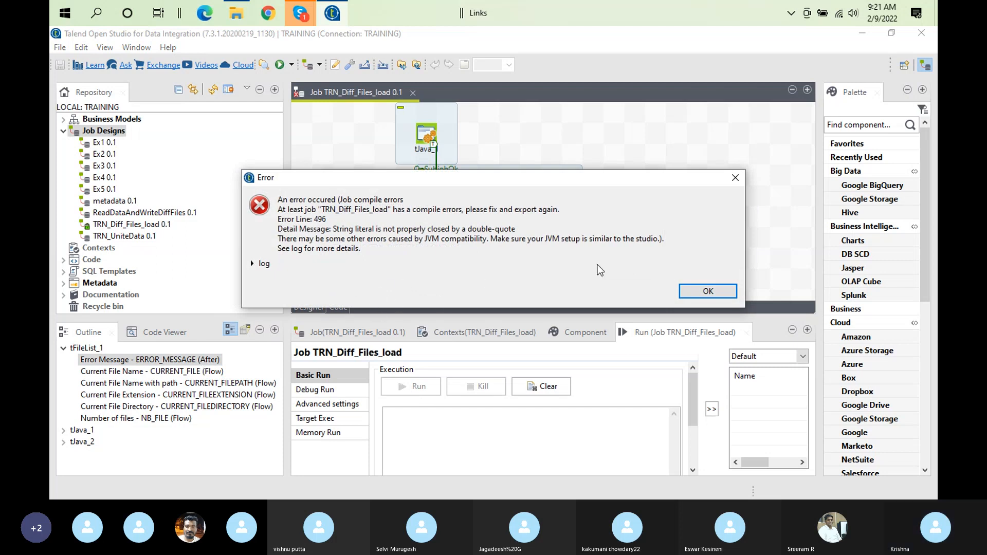
{"action": "left_click", "coordinate": [708, 291]}
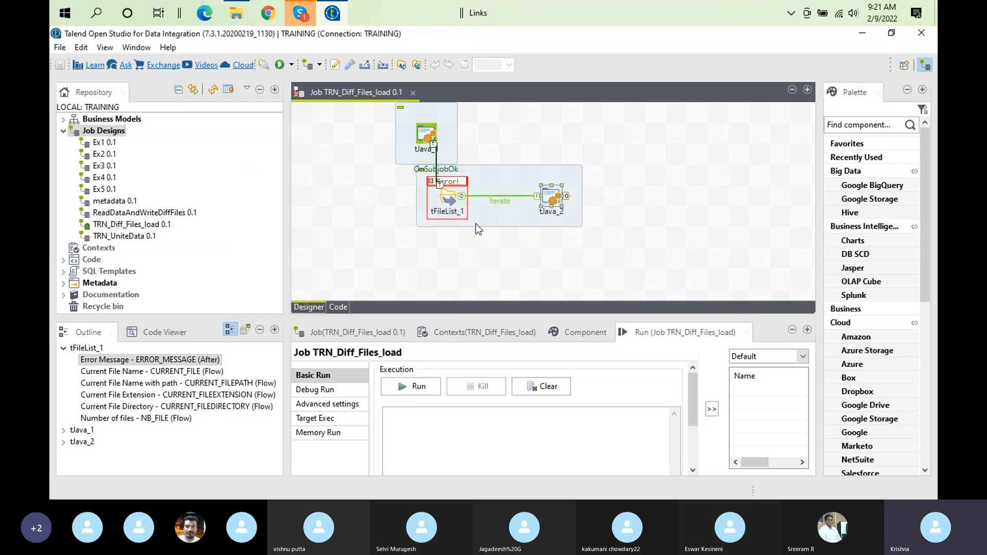
- Open tFileList_1's settings and remove the extra closing double quote from its filemask
{"action": "double_click", "coordinate": [446, 201]}
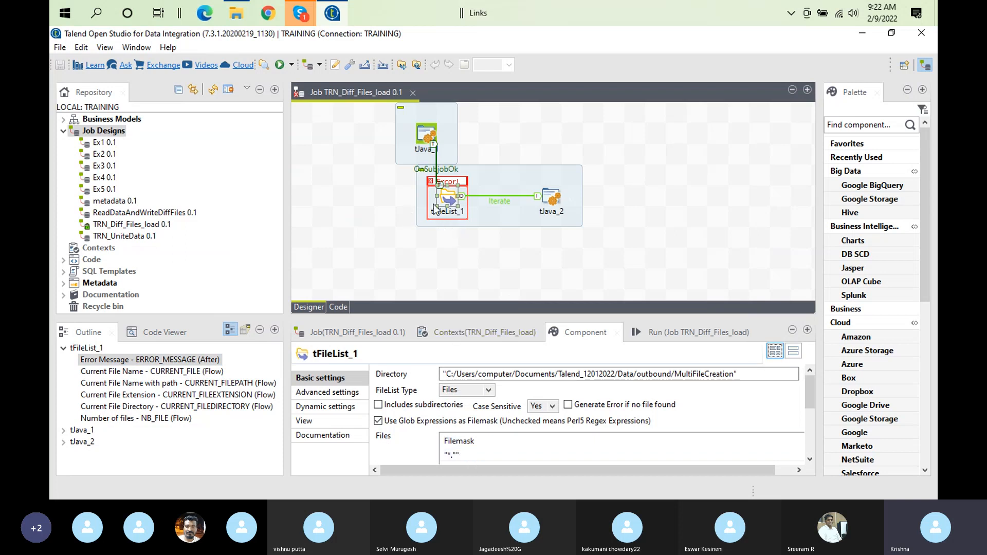
{"action": "double_click", "coordinate": [579, 337]}
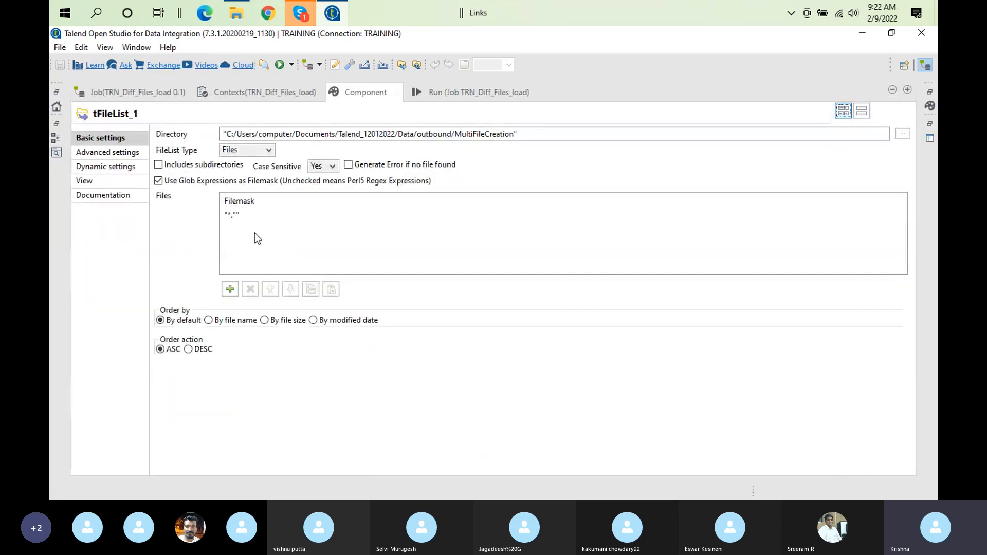
{"action": "left_click", "coordinate": [249, 211]}
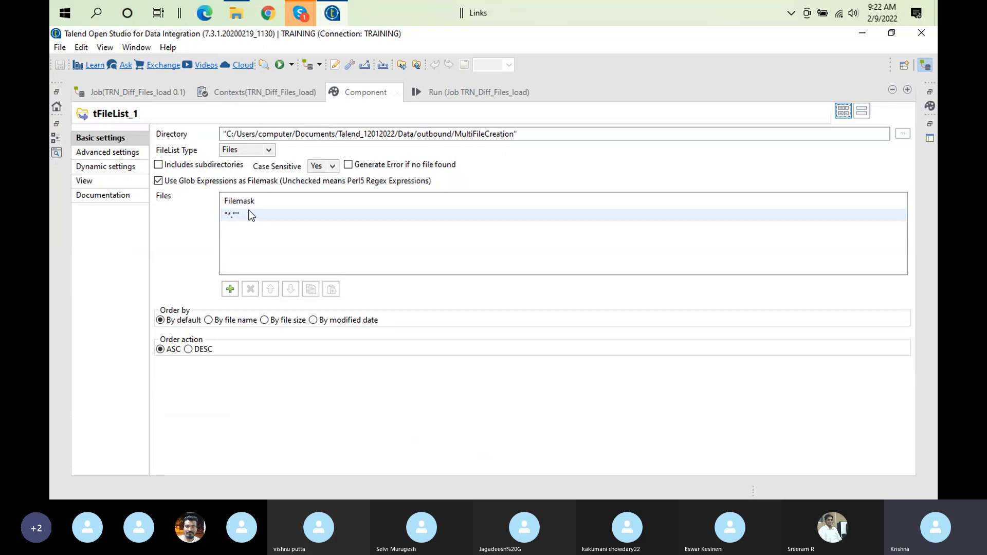
{"action": "left_click", "coordinate": [252, 211]}
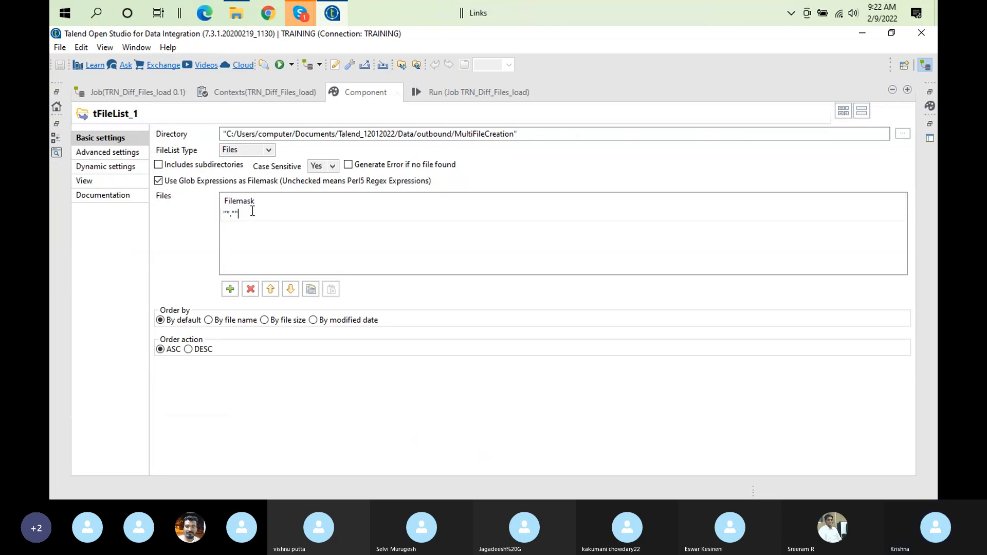
{"action": "key", "text": "BackSpace"}
- Clear the run console, run the TRN_Diff_Files_load job again and restore the normal layout
{"action": "left_click", "coordinate": [449, 90]}
{"action": "left_click", "coordinate": [328, 144]}
{"action": "left_click", "coordinate": [190, 153]}
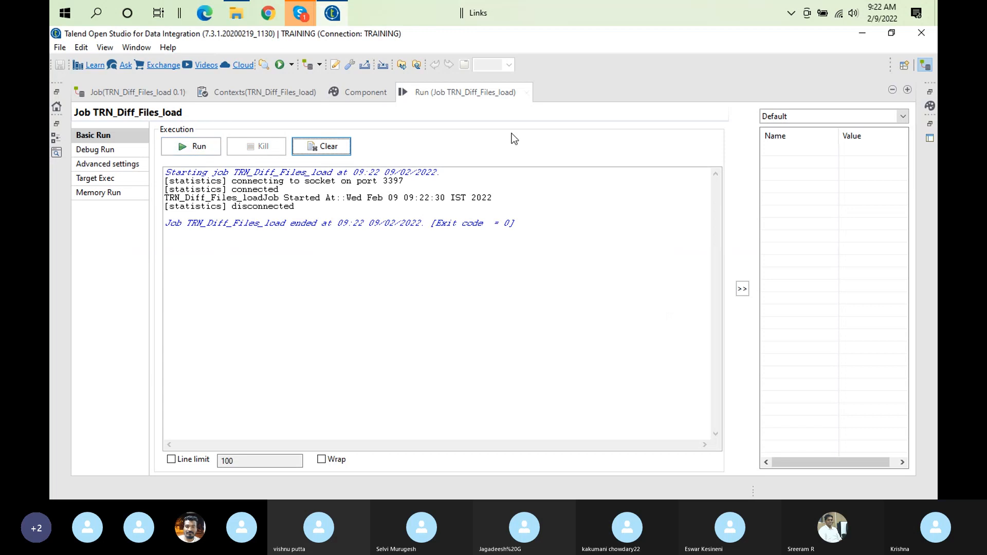
{"action": "double_click", "coordinate": [465, 96]}
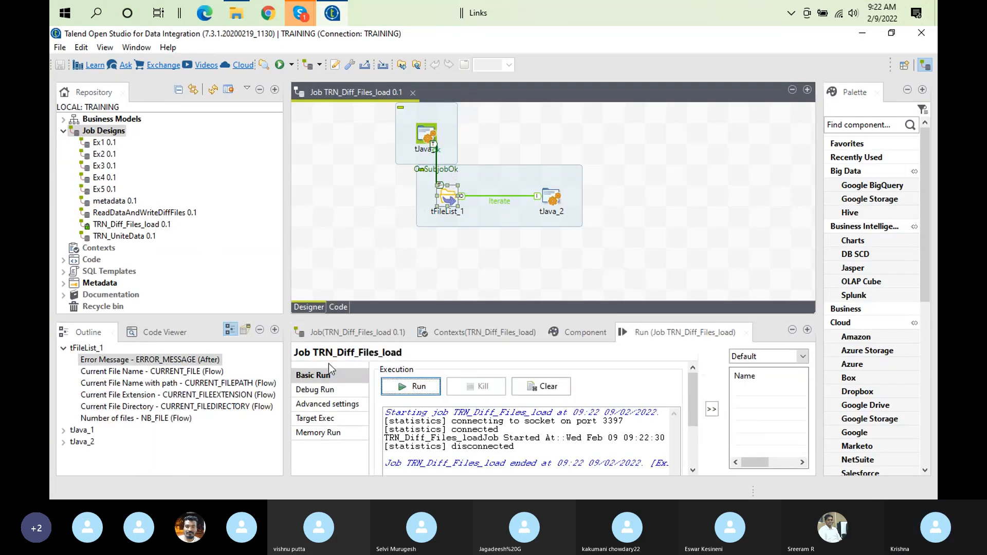
- Switch to File Explorer and check the contents of Documents\Talend_12012022\Data\outbound\MultiFileCreation
{"action": "left_click", "coordinate": [236, 21]}
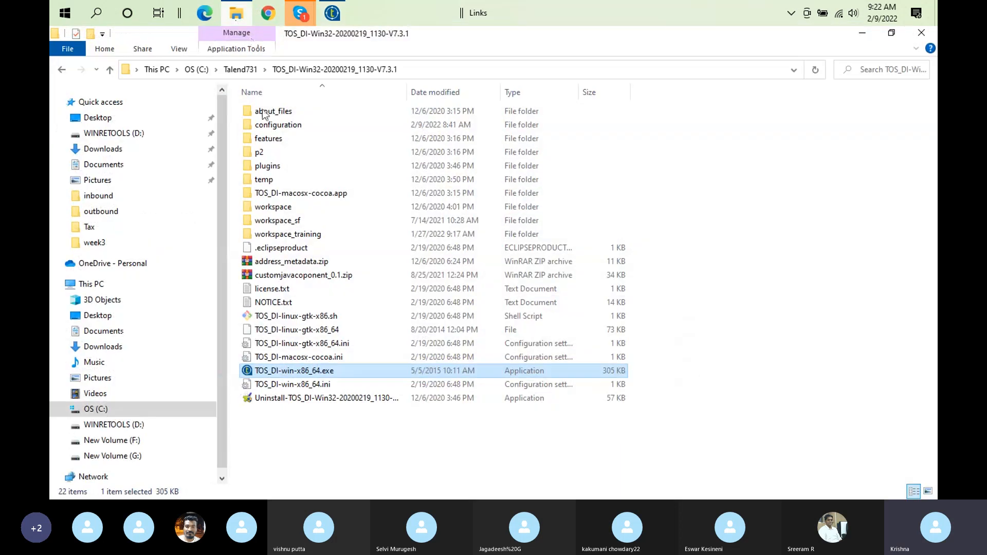
{"action": "left_click", "coordinate": [119, 165]}
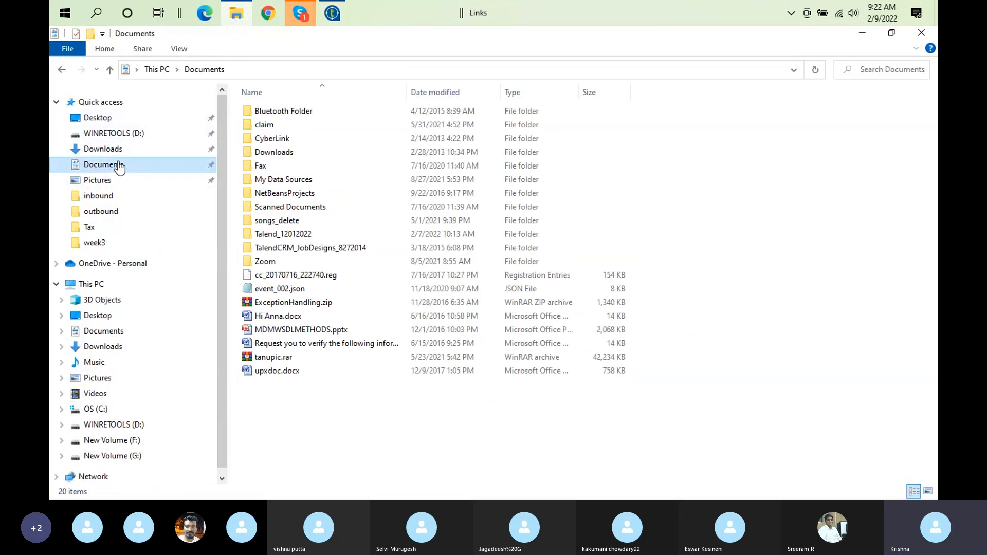
{"action": "left_click", "coordinate": [300, 233]}
{"action": "double_click", "coordinate": [300, 232]}
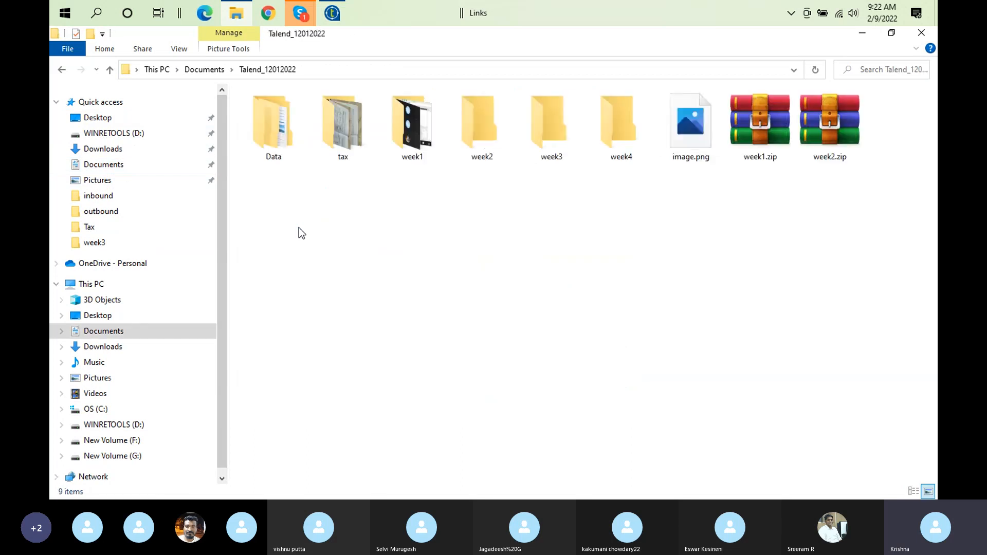
{"action": "double_click", "coordinate": [287, 126]}
{"action": "double_click", "coordinate": [279, 150]}
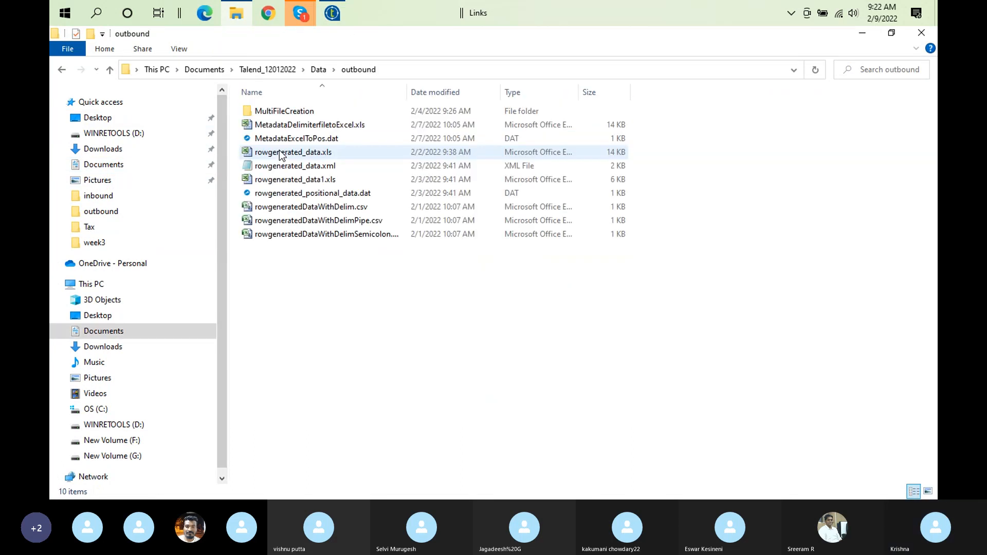
{"action": "double_click", "coordinate": [307, 111]}
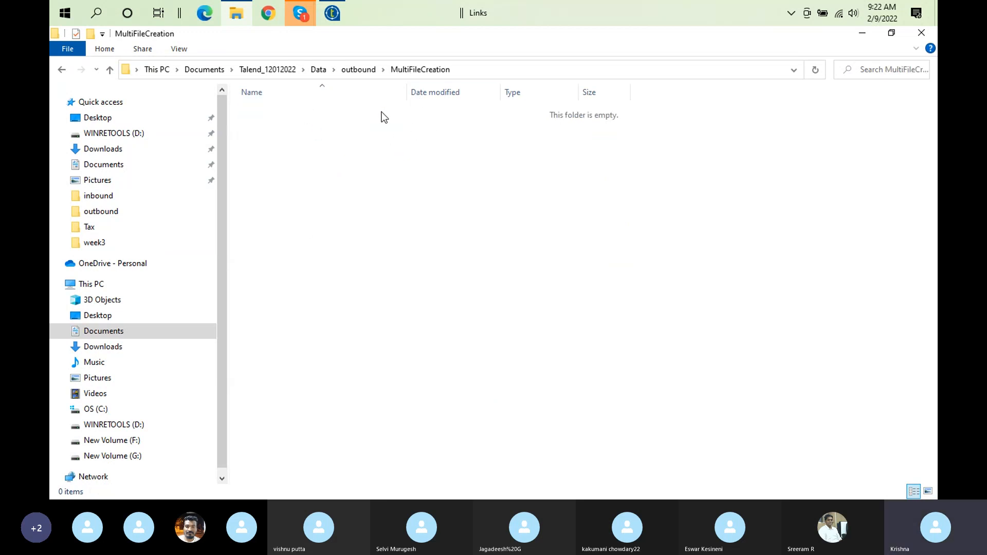
- Switch back to Talend Open Studio and review tJava_2's print statements in the enlarged component settings
{"action": "left_click", "coordinate": [332, 13]}
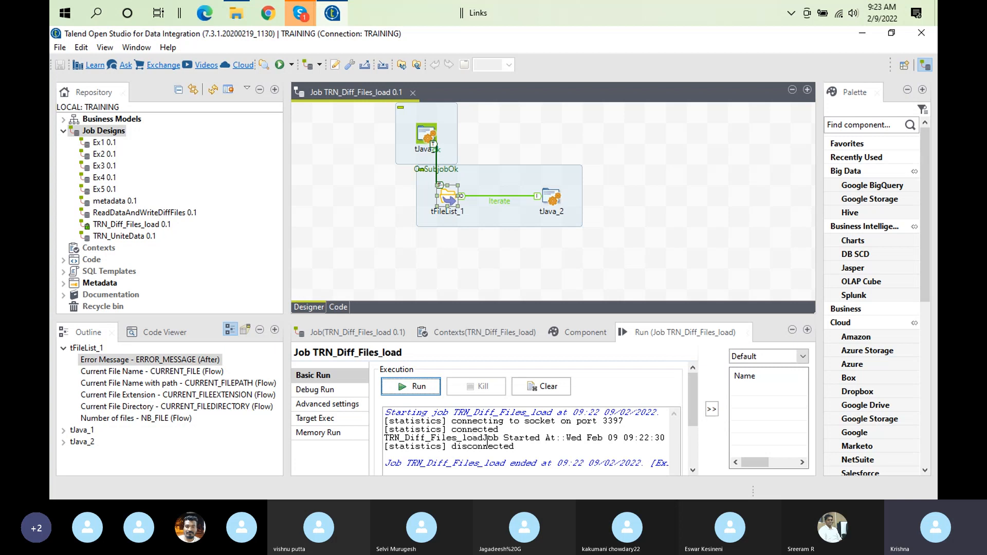
{"action": "double_click", "coordinate": [554, 201]}
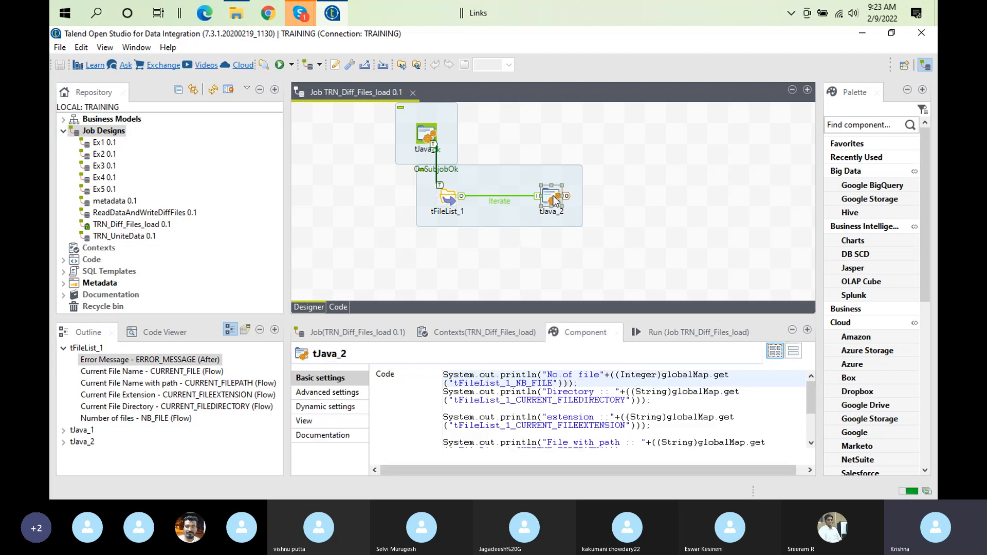
{"action": "double_click", "coordinate": [574, 335]}
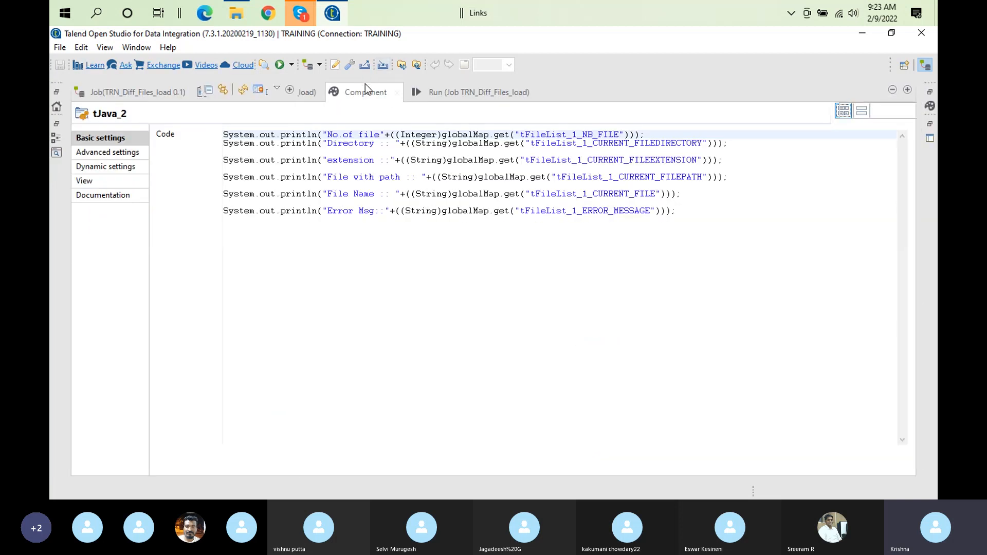
{"action": "double_click", "coordinate": [365, 84]}
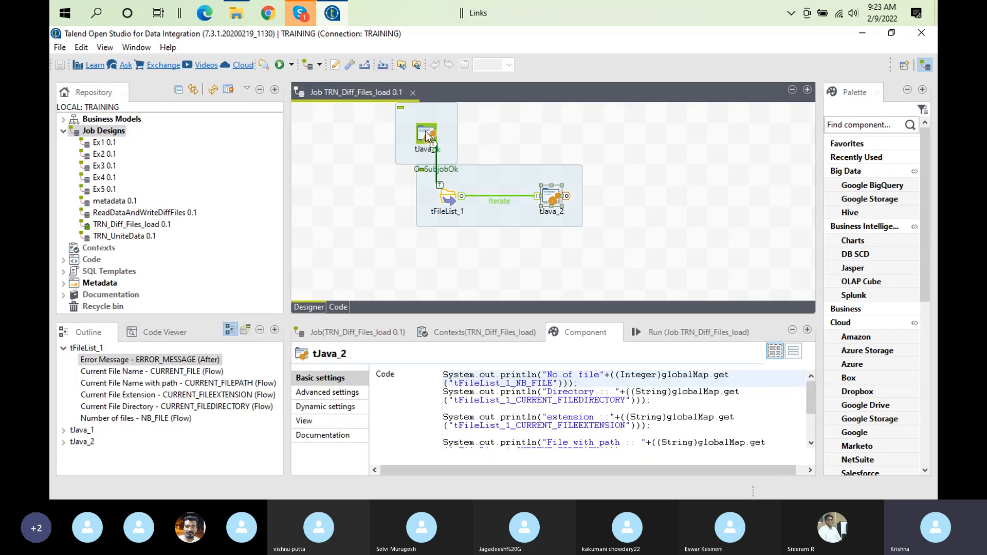
- Open tJava_1's code in the enlarged component settings and insert an extra space after jobName
{"action": "left_click", "coordinate": [426, 135]}
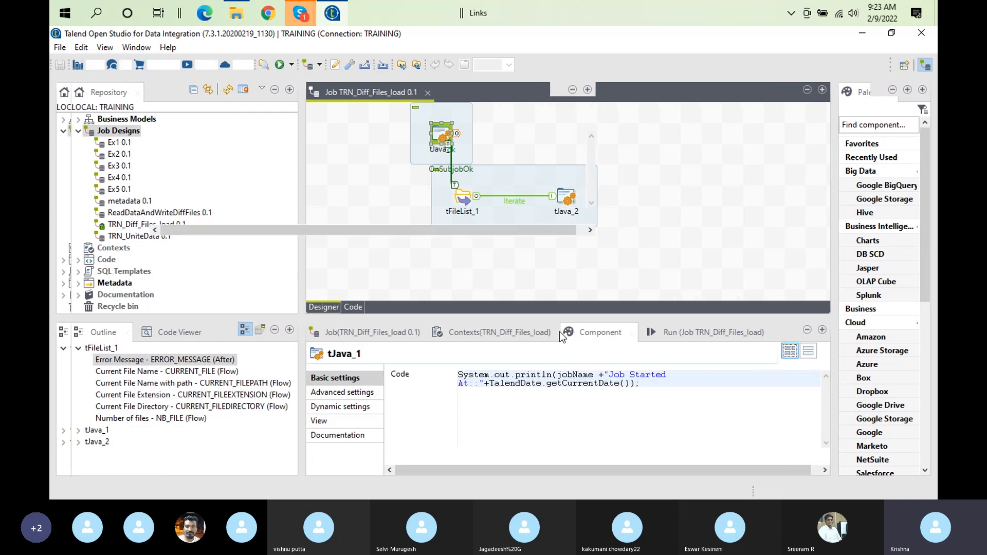
{"action": "double_click", "coordinate": [559, 332]}
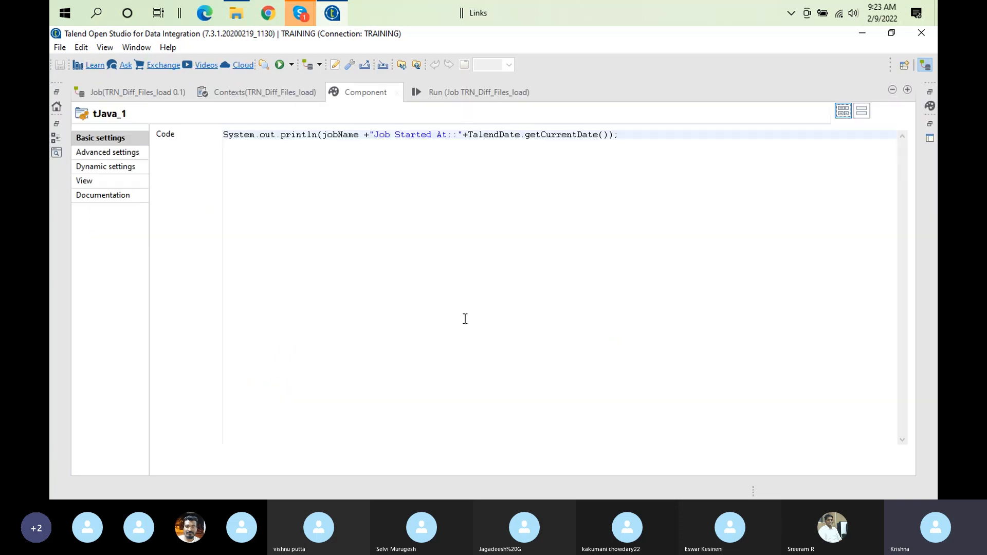
{"action": "left_click", "coordinate": [360, 134]}
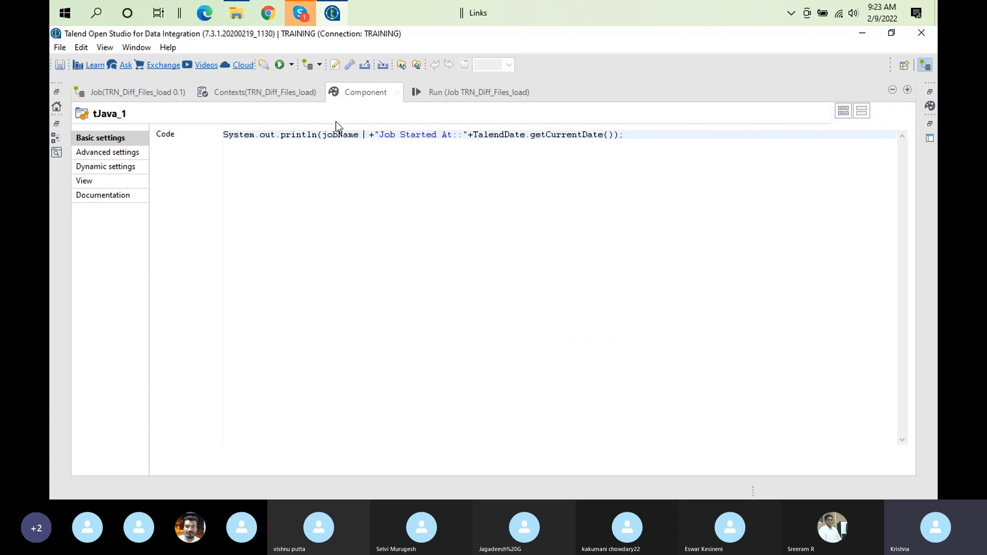
- Compare the jobName variable in tJava_1's code with the job start line in the run console
{"action": "double_click", "coordinate": [329, 135]}
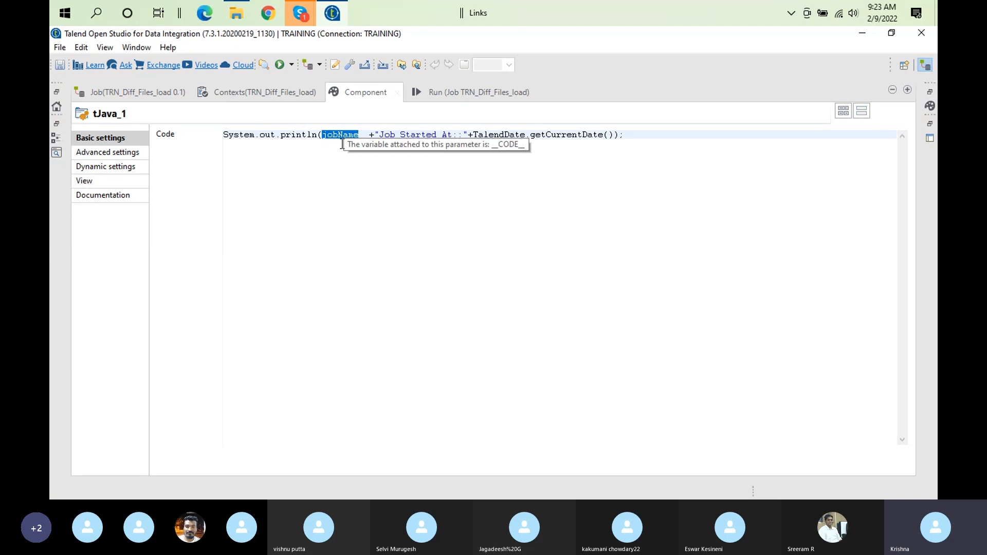
{"action": "left_click", "coordinate": [420, 94]}
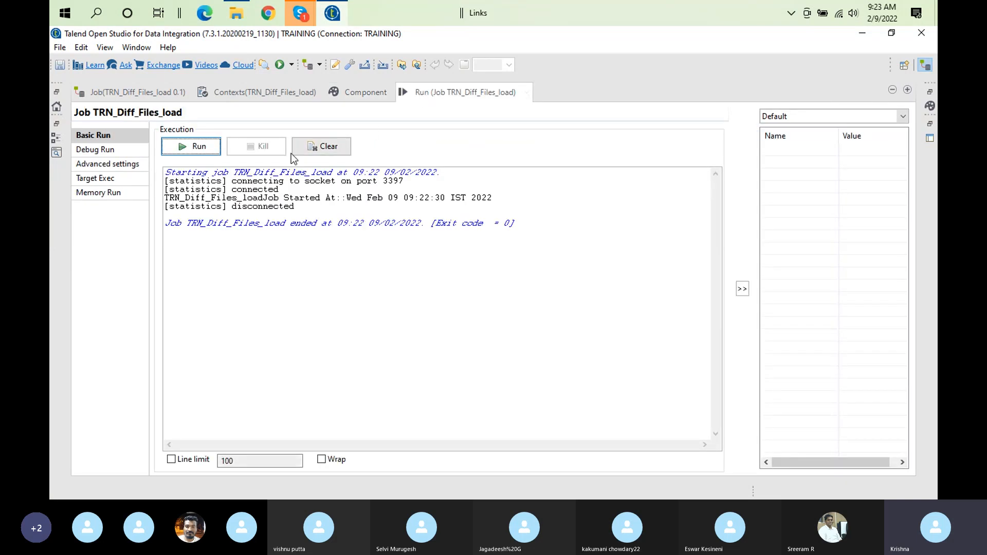
{"action": "triple_click", "coordinate": [224, 198]}
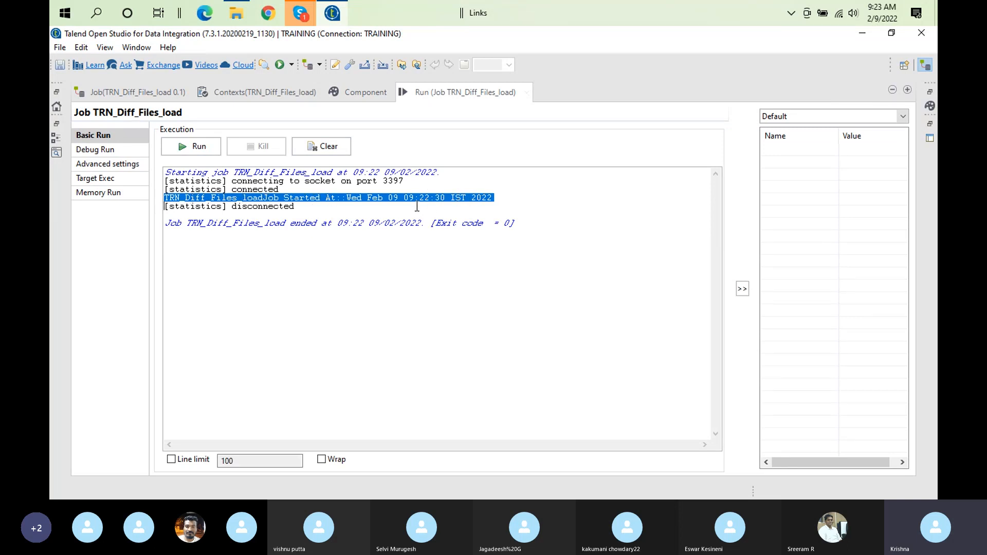
- Open tFileList_1's basic settings, and in File Explorer copy customer.csv from the Talend_12012022\Data\inbound folder
{"action": "double_click", "coordinate": [436, 93]}
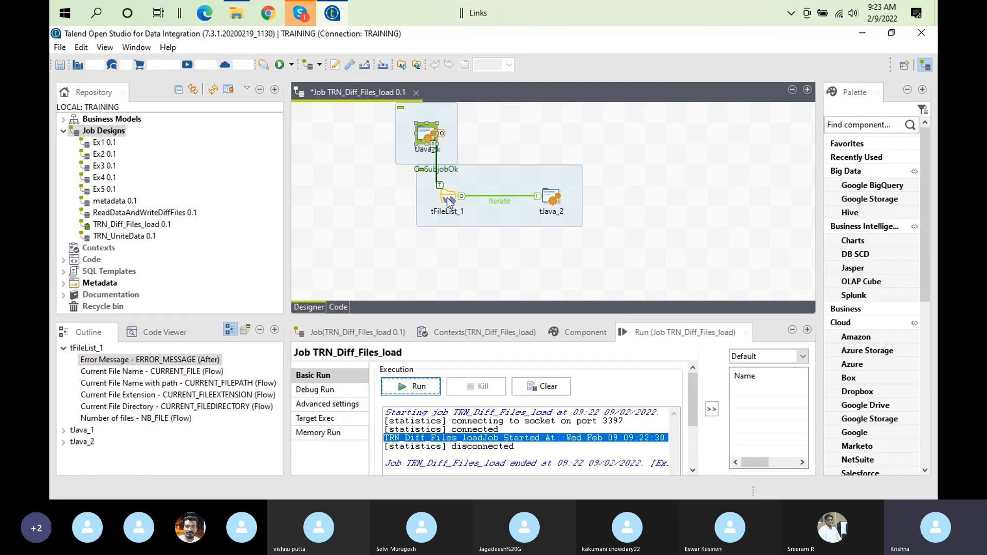
{"action": "double_click", "coordinate": [447, 201]}
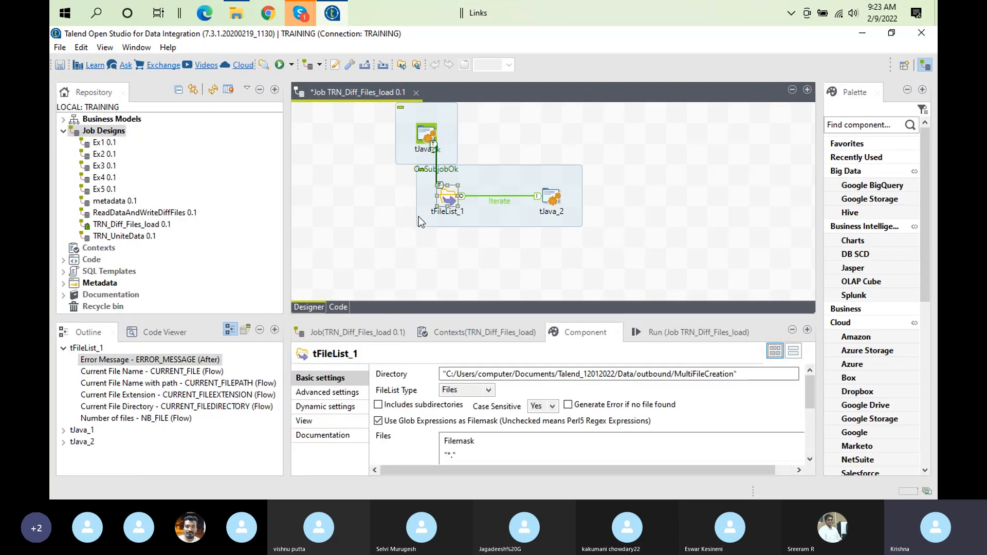
{"action": "left_click", "coordinate": [233, 16]}
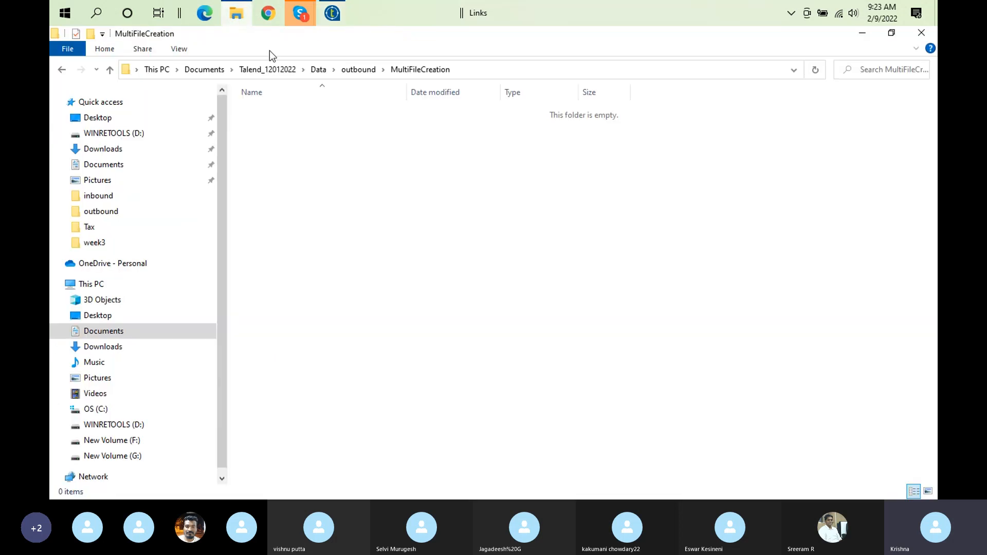
{"action": "left_click", "coordinate": [346, 75]}
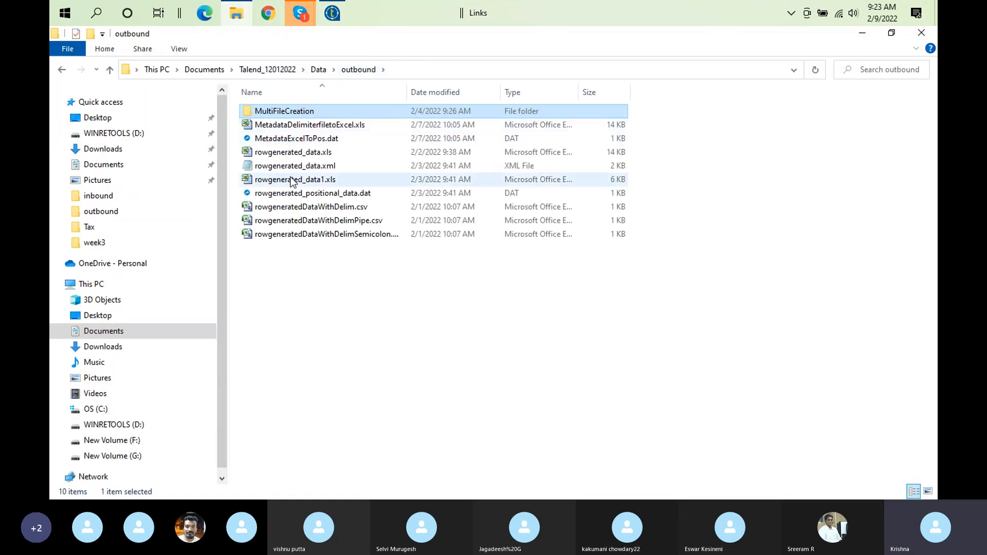
{"action": "left_click", "coordinate": [317, 73]}
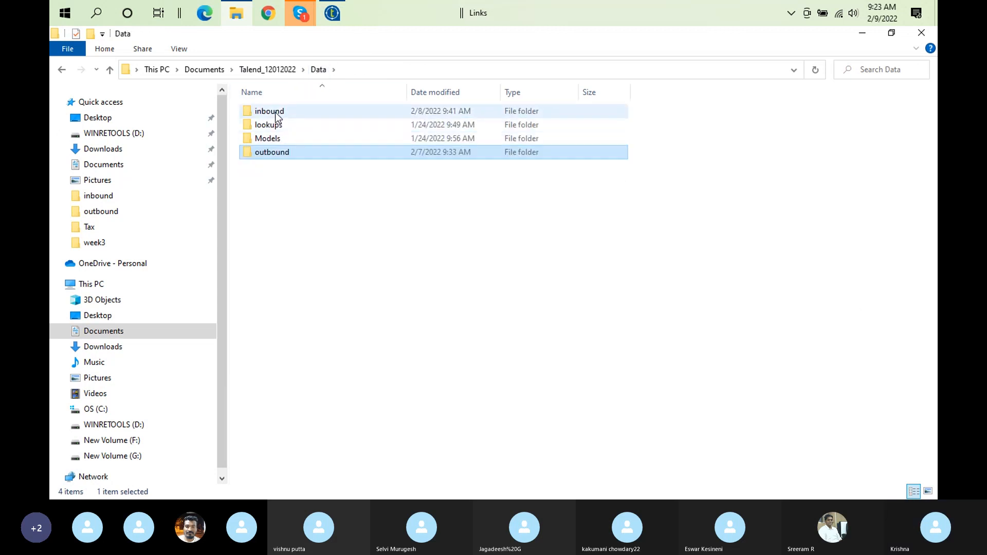
{"action": "double_click", "coordinate": [276, 113]}
{"action": "left_click", "coordinate": [301, 115]}
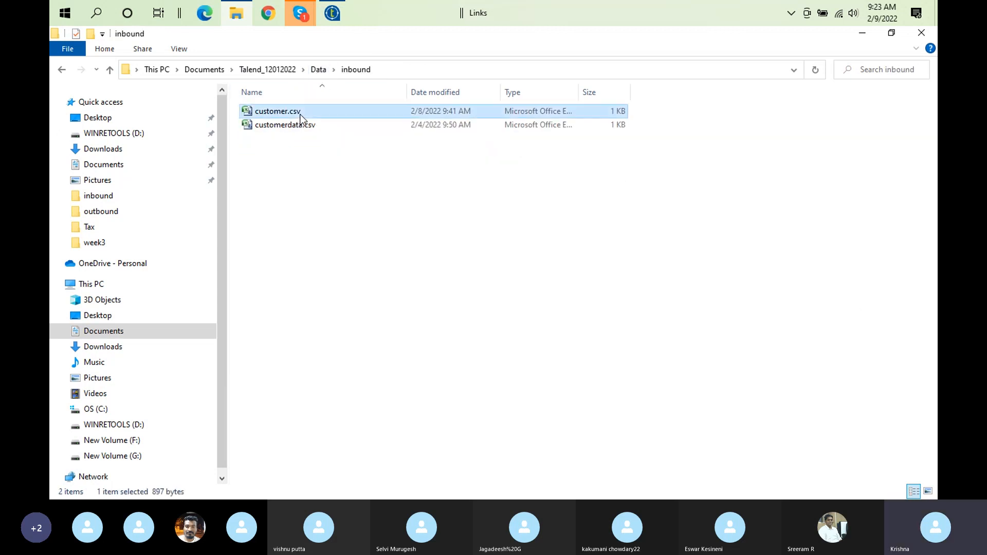
- Paste the copied customer.csv into the Data\outbound\MultiFileCreation folder
{"action": "left_click", "coordinate": [320, 70]}
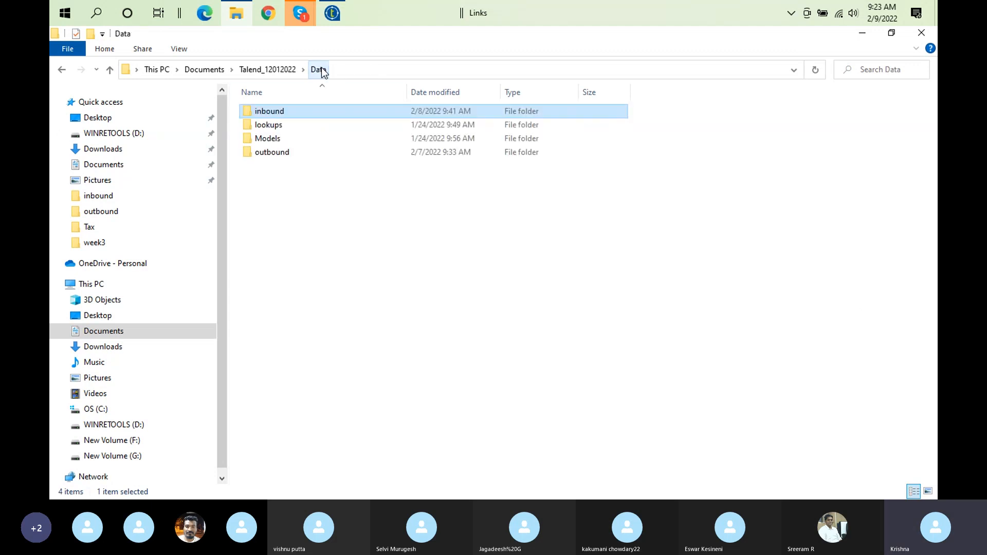
{"action": "double_click", "coordinate": [284, 151]}
{"action": "double_click", "coordinate": [288, 109]}
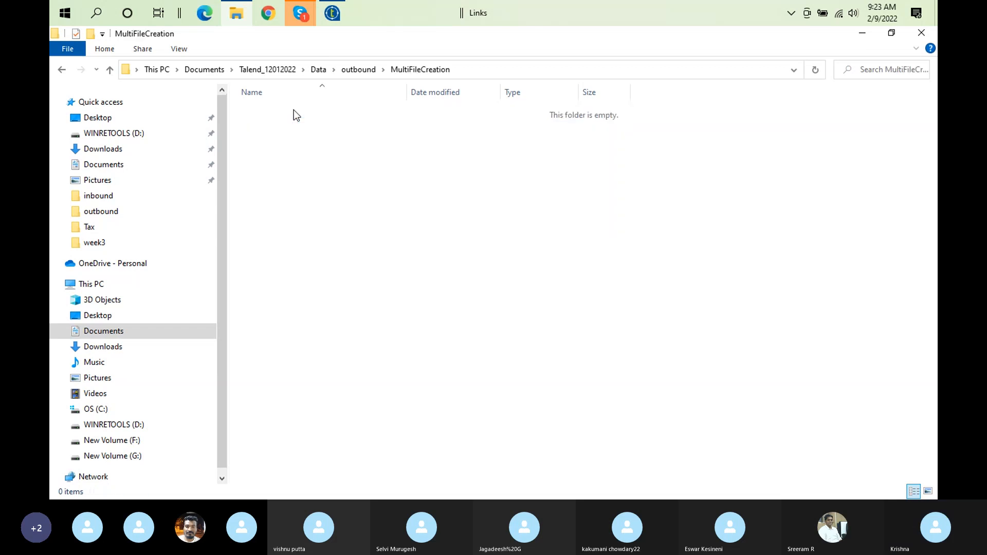
{"action": "right_click", "coordinate": [339, 148]}
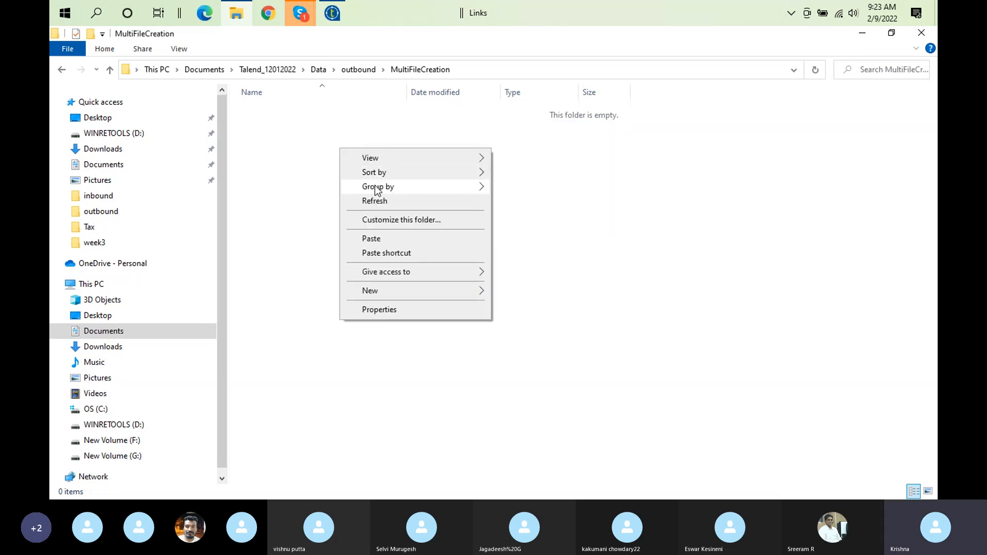
{"action": "left_click", "coordinate": [387, 242]}
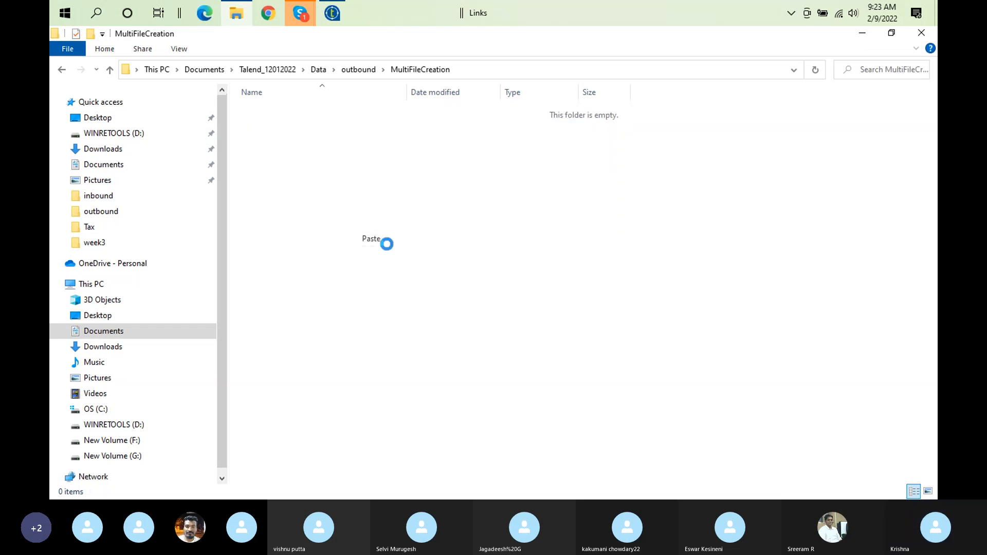
- Switch back to Talend Open Studio, clear the console and rerun the job with the run output enlarged
{"action": "left_click", "coordinate": [342, 11]}
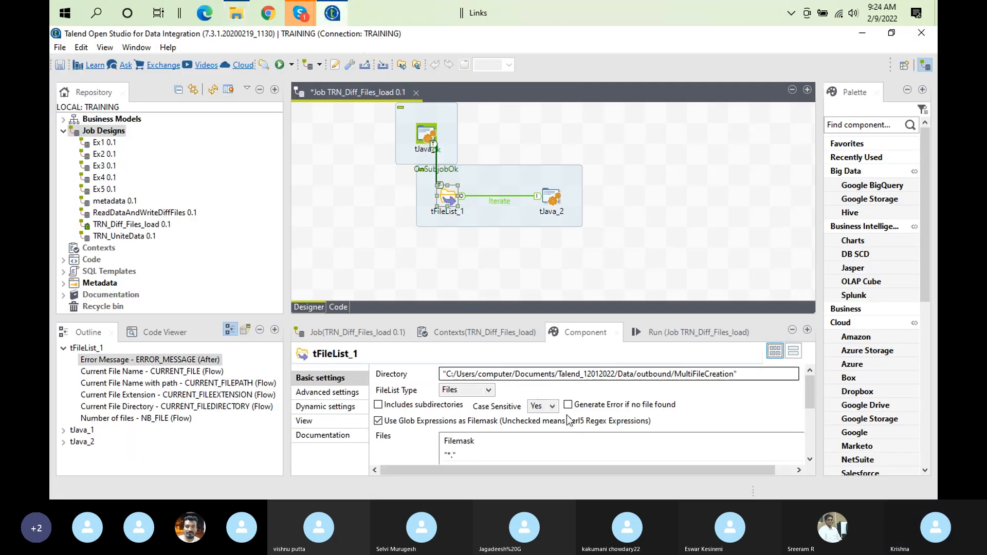
{"action": "left_click", "coordinate": [684, 332]}
{"action": "left_click", "coordinate": [553, 386]}
{"action": "left_click", "coordinate": [430, 387]}
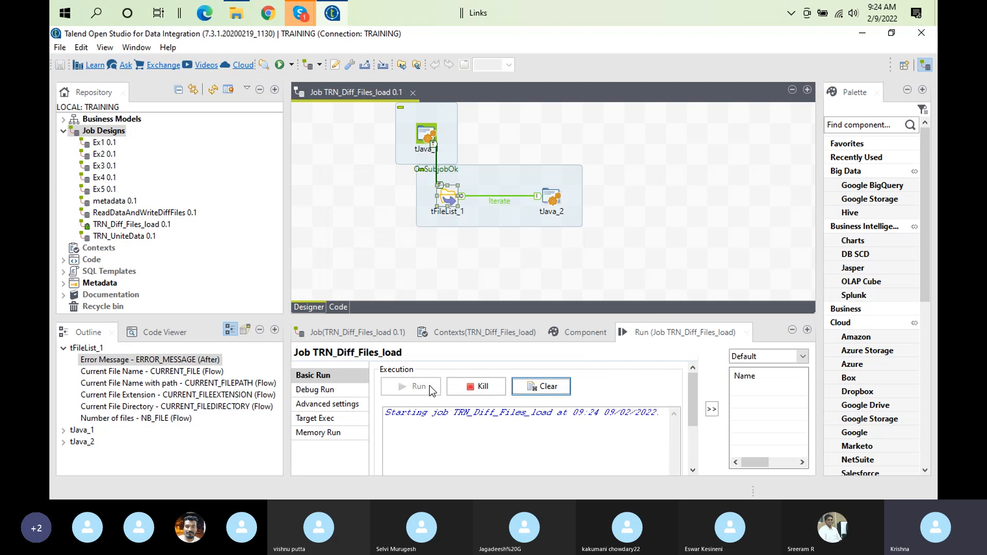
{"action": "double_click", "coordinate": [658, 333]}
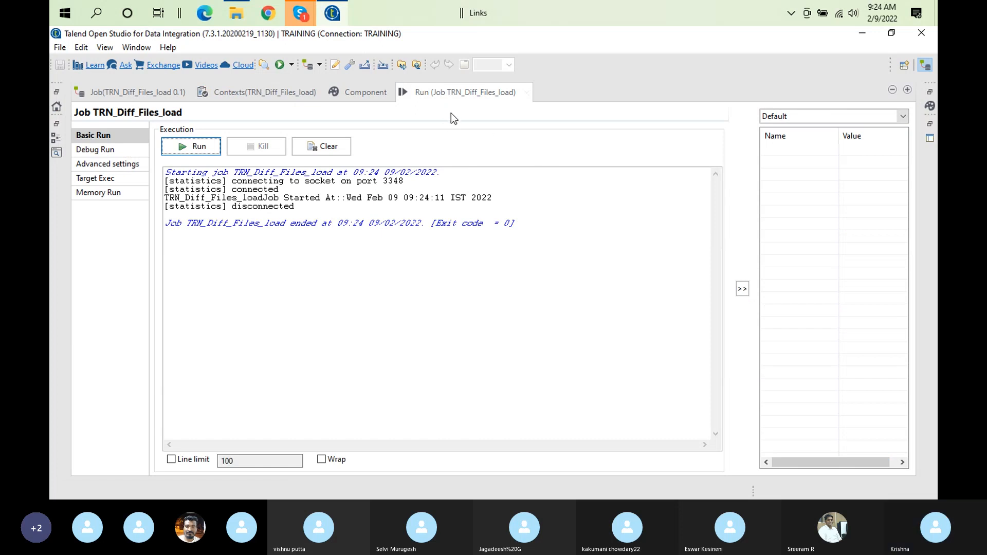
- Correct the filemask in tFileList_1's Files table so that it matches customer.csv
{"action": "double_click", "coordinate": [461, 95]}
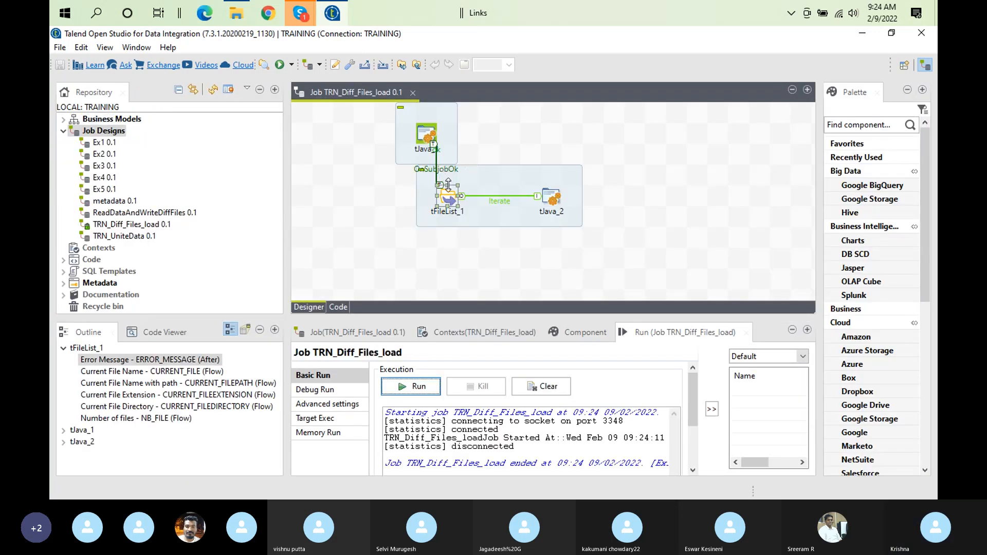
{"action": "double_click", "coordinate": [448, 197]}
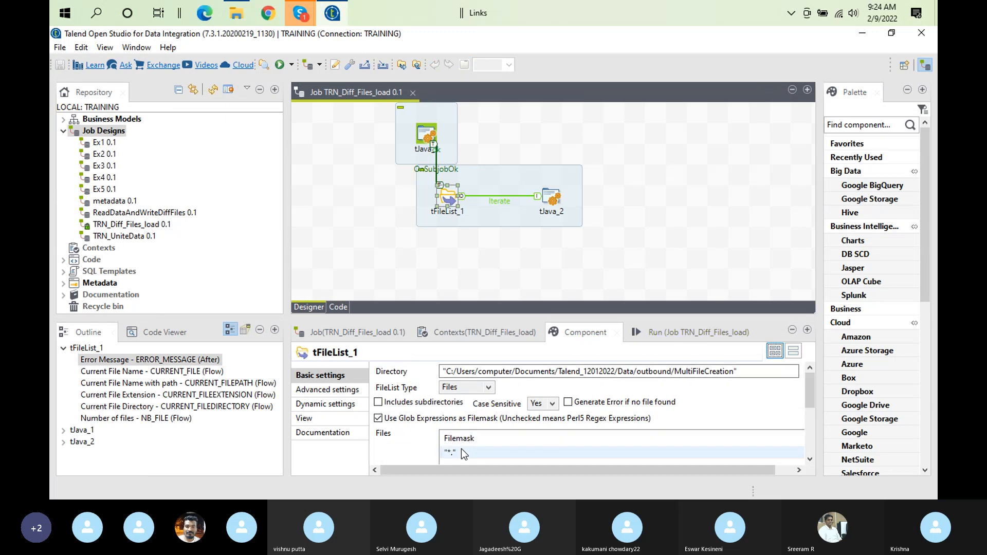
{"action": "double_click", "coordinate": [591, 326]}
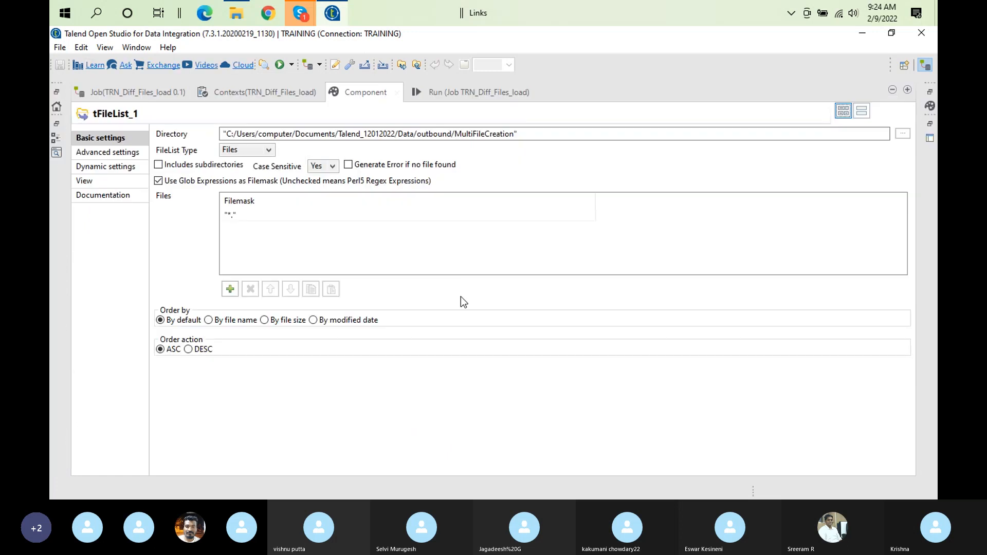
{"action": "left_click", "coordinate": [252, 217]}
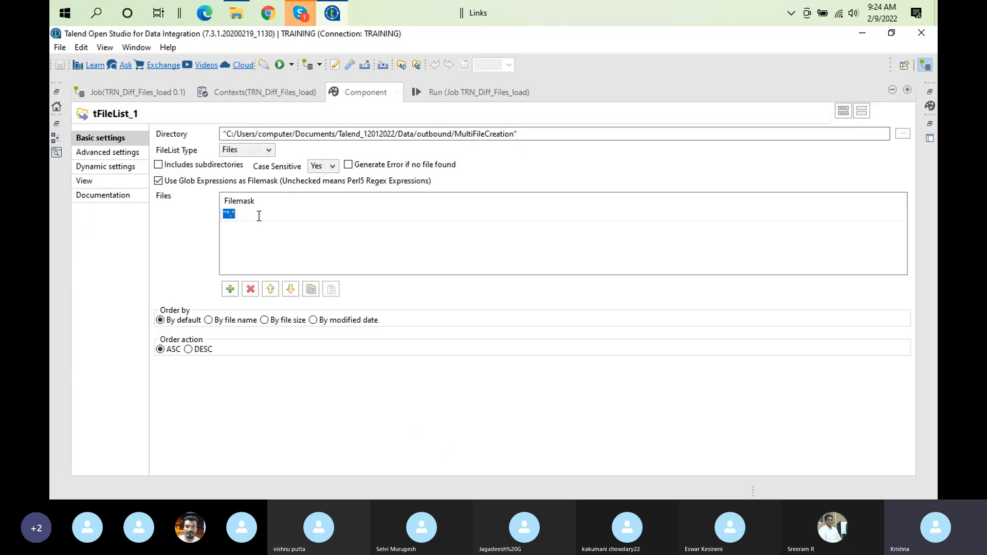
{"action": "left_click", "coordinate": [259, 216]}
- Clear the run console and run TRN_Diff_Files_load again with the corrected filemask
{"action": "left_click", "coordinate": [432, 91]}
{"action": "left_click", "coordinate": [329, 147]}
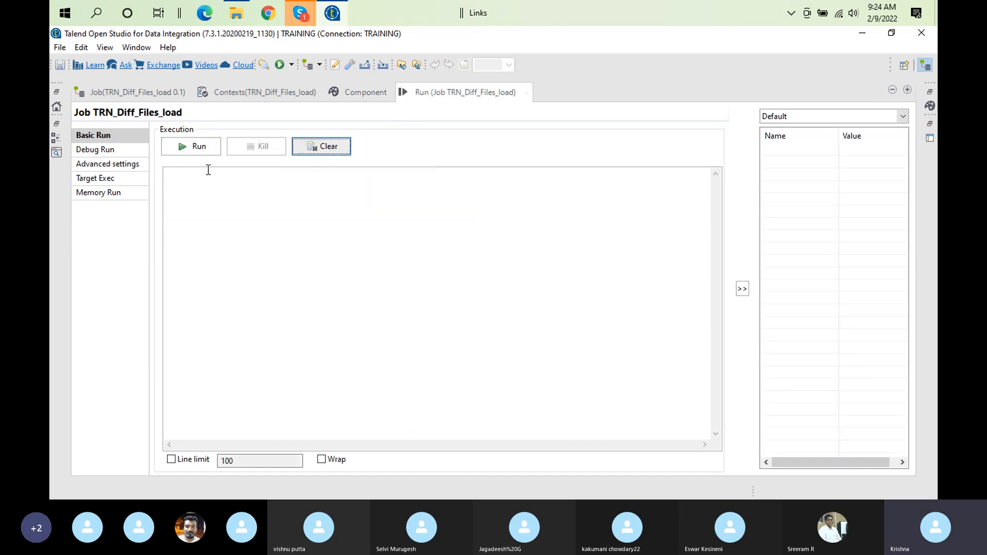
{"action": "left_click", "coordinate": [189, 153]}
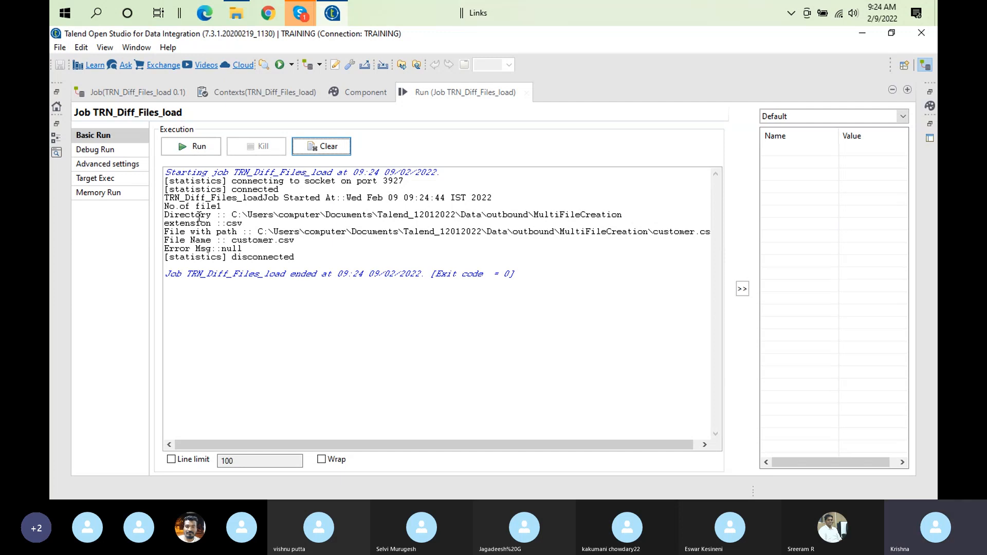
- Examine the directory, extension, file name and error message lines printed in the run console
{"action": "double_click", "coordinate": [221, 198]}
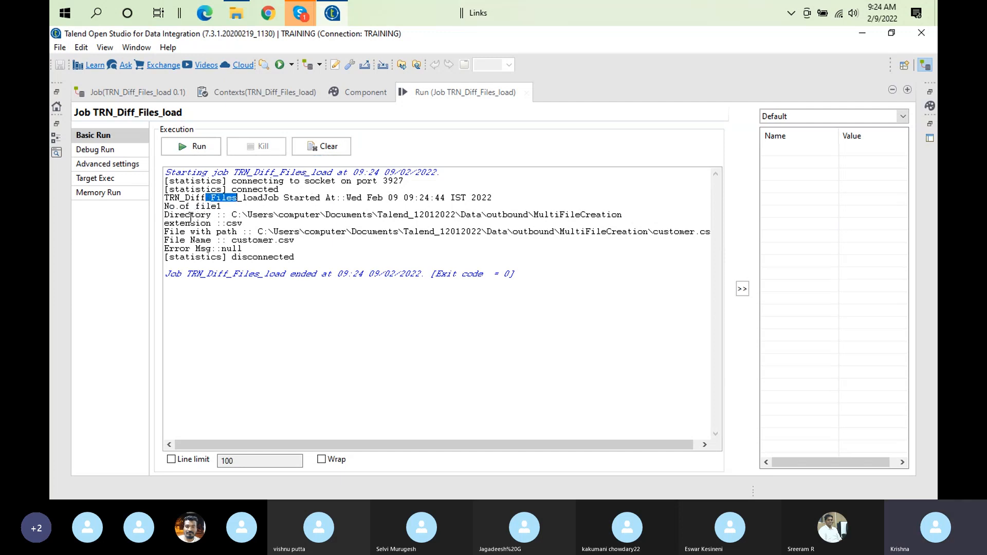
{"action": "double_click", "coordinate": [191, 215]}
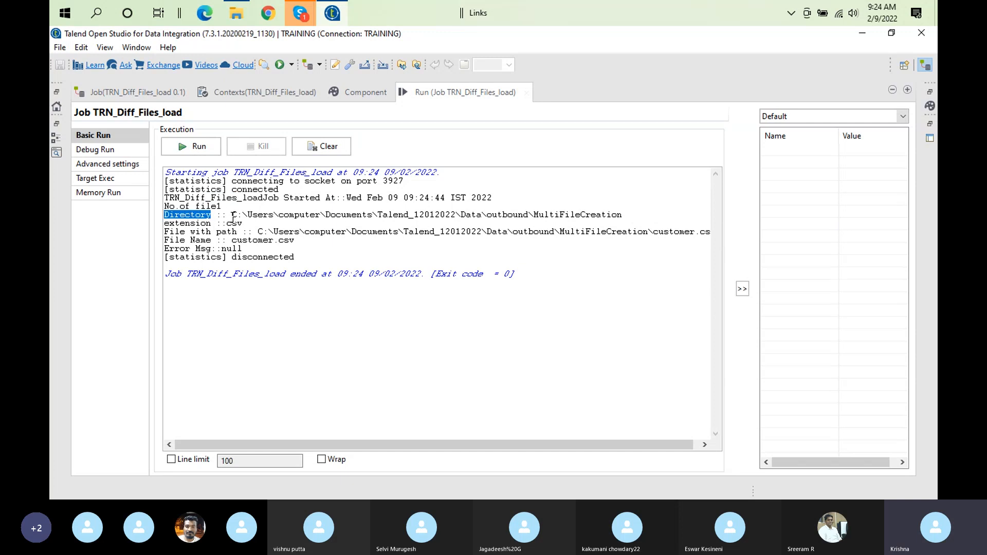
{"action": "left_click_drag", "start_coordinate": [231, 215], "coordinate": [626, 216]}
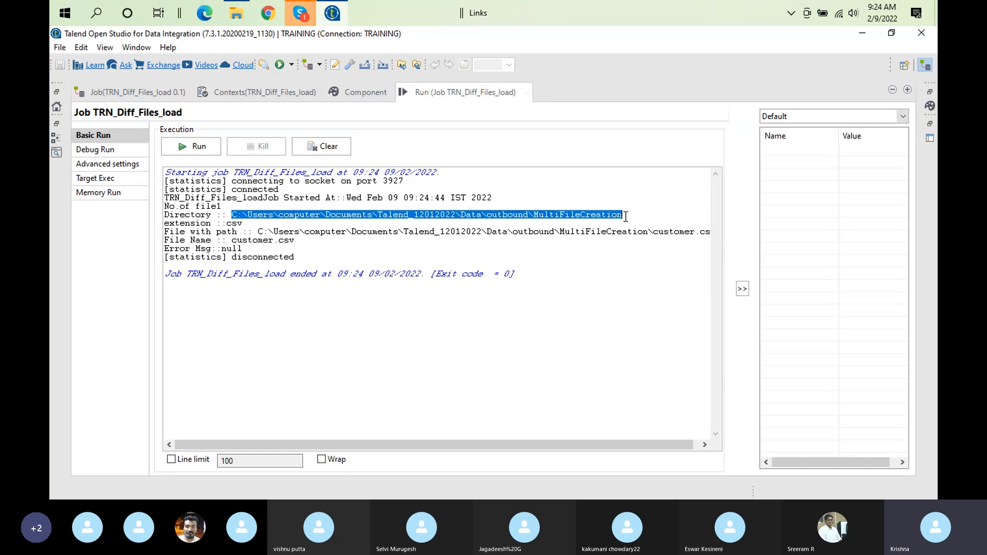
{"action": "double_click", "coordinate": [234, 223]}
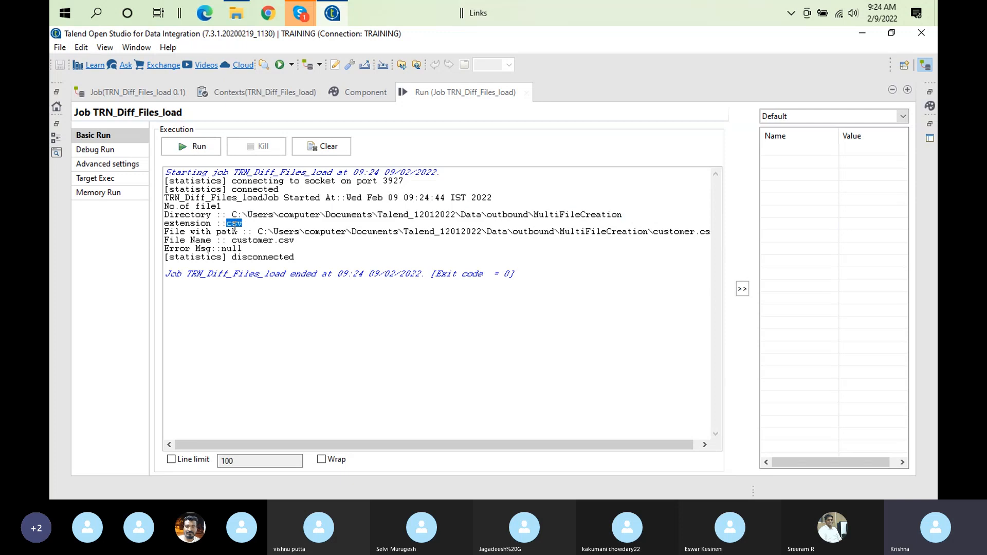
{"action": "double_click", "coordinate": [286, 240]}
{"action": "double_click", "coordinate": [265, 241]}
{"action": "double_click", "coordinate": [234, 248]}
- Restore the job design view and move tFileList_1 directly below tJava_1, with tJava_2 level beside it
{"action": "double_click", "coordinate": [463, 92]}
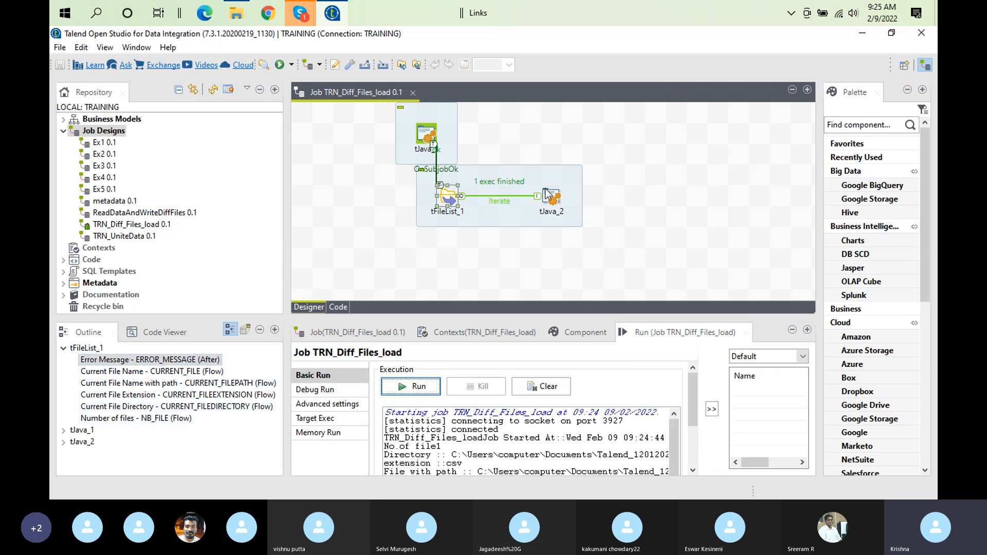
{"action": "left_click", "coordinate": [547, 194]}
{"action": "left_click_drag", "start_coordinate": [551, 201], "coordinate": [585, 205]}
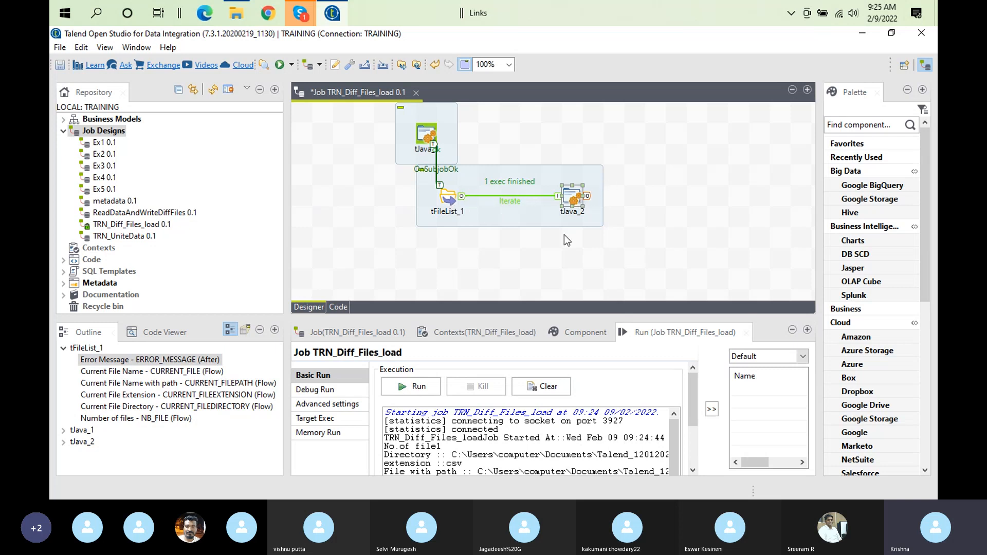
{"action": "left_click_drag", "start_coordinate": [484, 183], "coordinate": [464, 186]}
{"action": "left_click", "coordinate": [434, 219]}
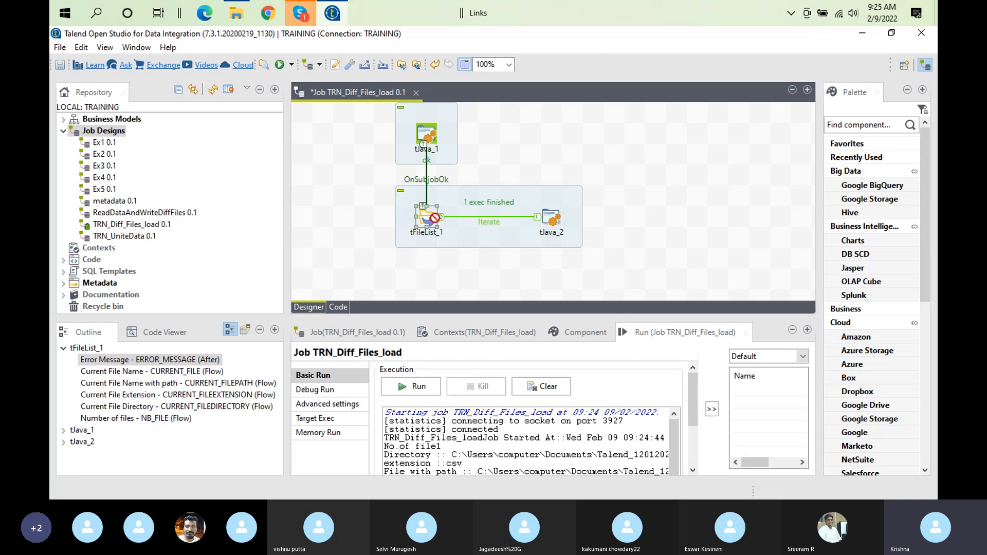
- Check which row connection types tFileList_1 offers without adding a new one
{"action": "right_click", "coordinate": [435, 219]}
{"action": "mouse_move", "coordinate": [504, 225]}
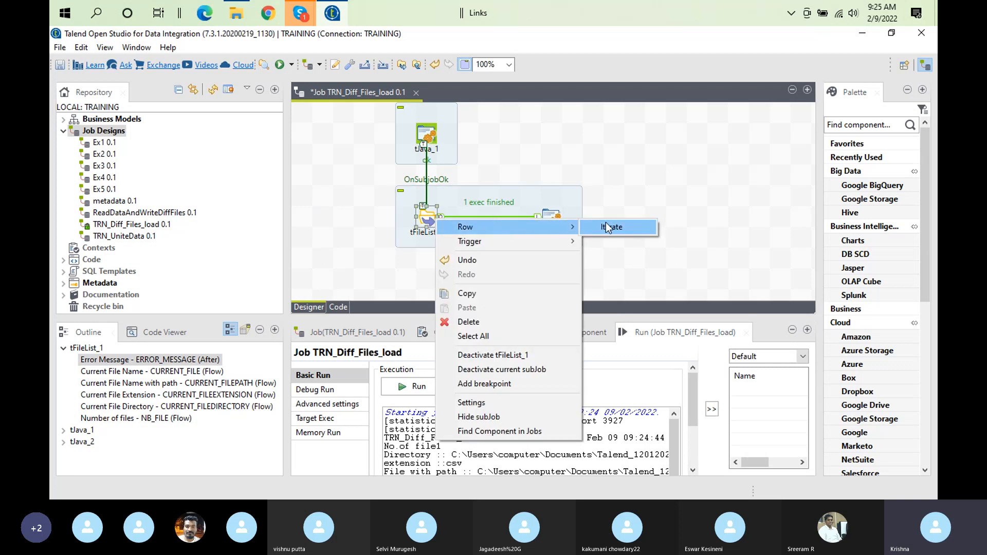
{"action": "left_click", "coordinate": [557, 168]}
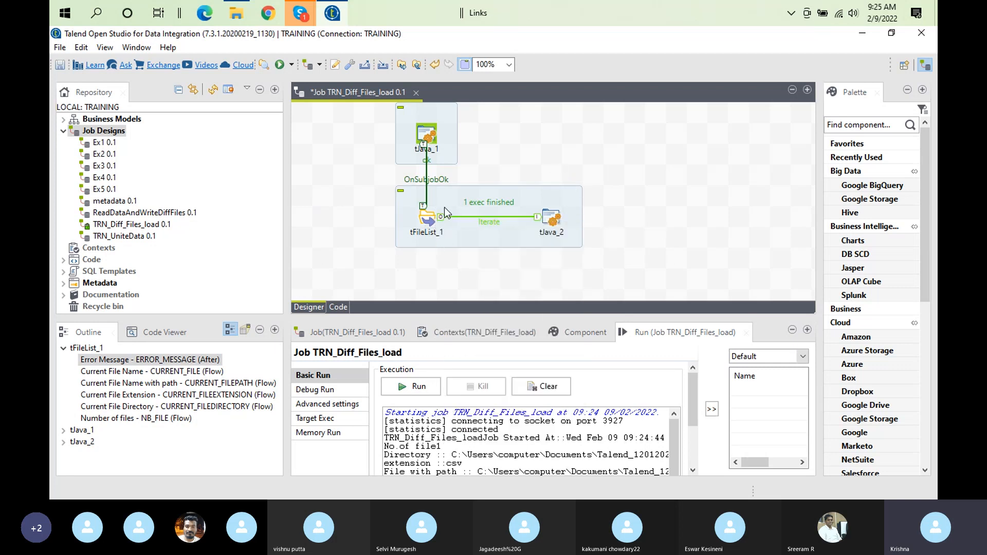
{"action": "left_click", "coordinate": [427, 220]}
- Switch to File Explorer and copy MetadataExcelToPos.dat from the Data\outbound folder
{"action": "left_click", "coordinate": [237, 14]}
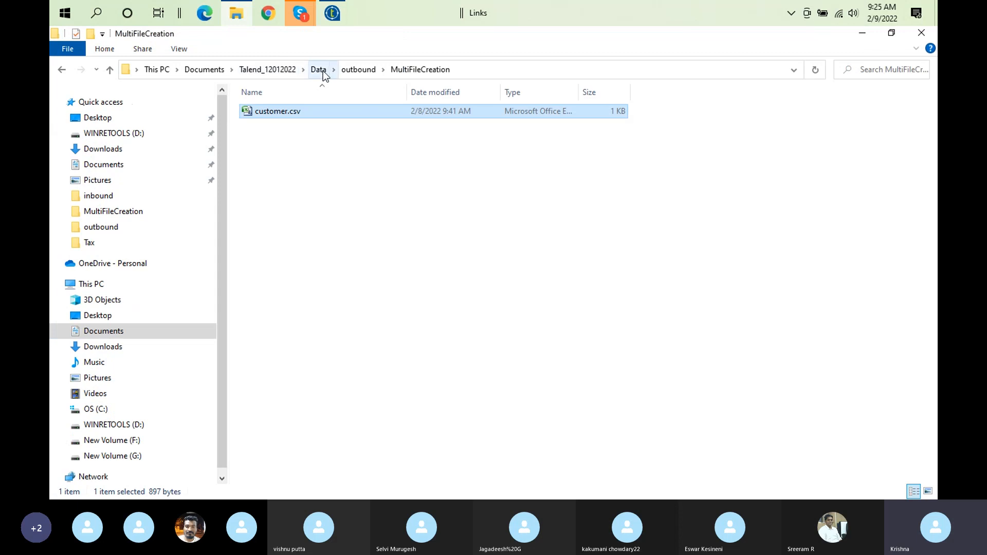
{"action": "left_click", "coordinate": [323, 71]}
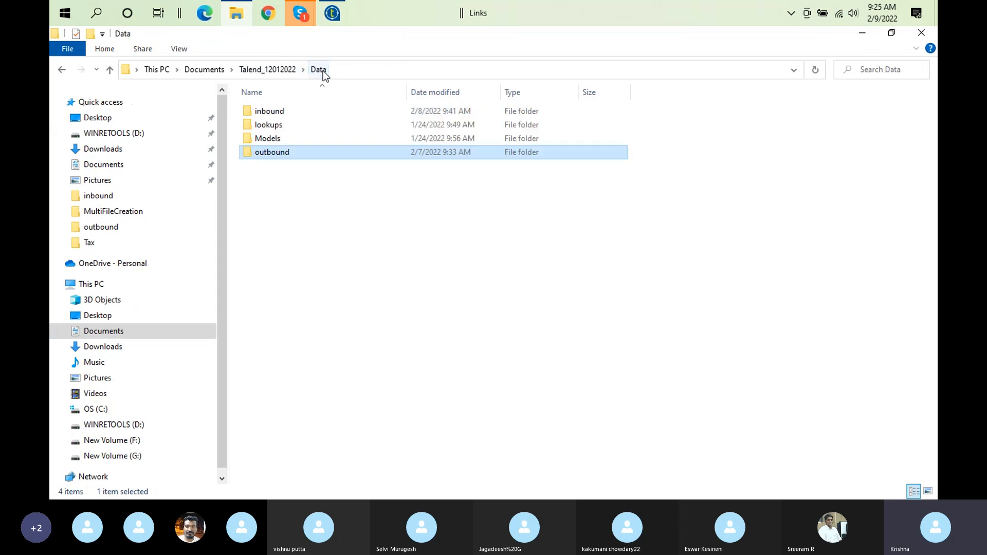
{"action": "double_click", "coordinate": [273, 114]}
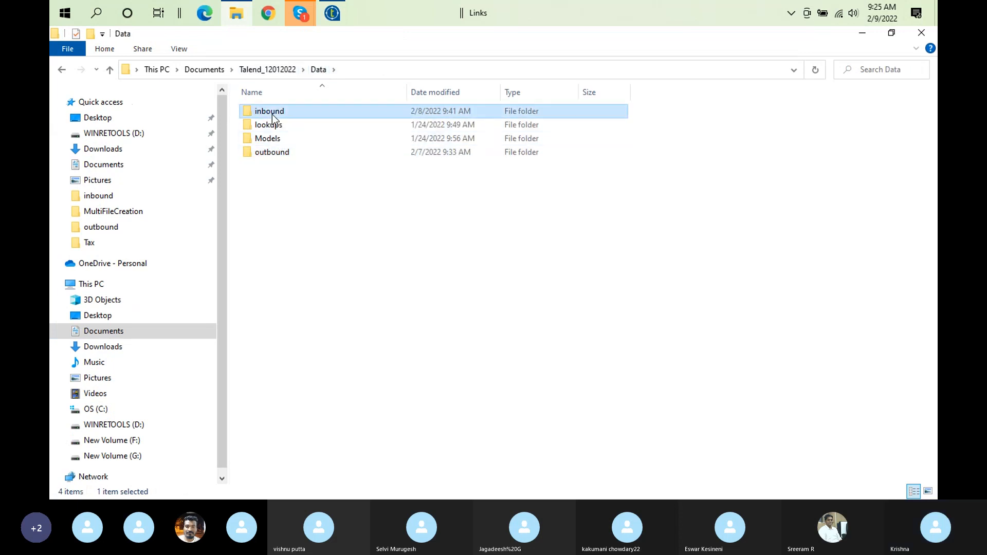
{"action": "left_click", "coordinate": [310, 69]}
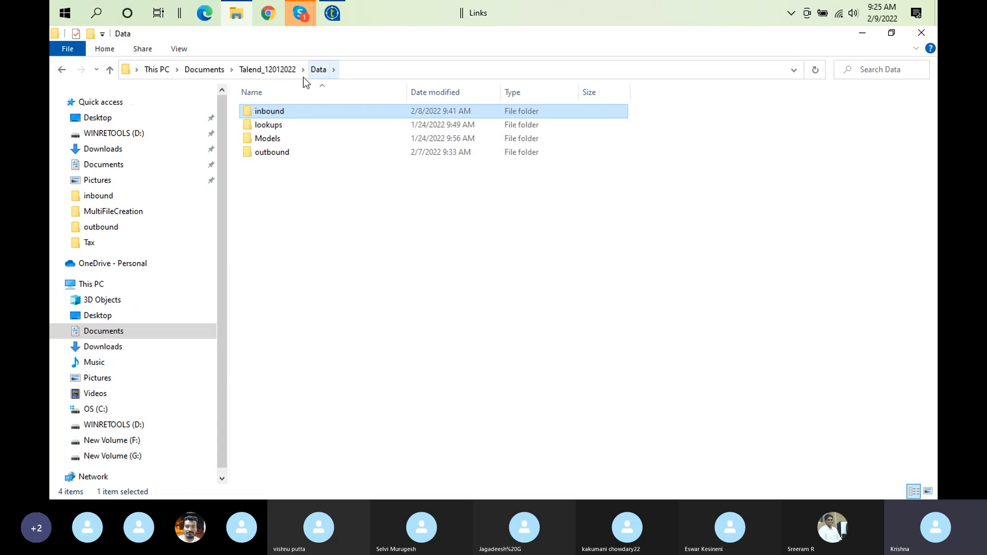
{"action": "double_click", "coordinate": [277, 150]}
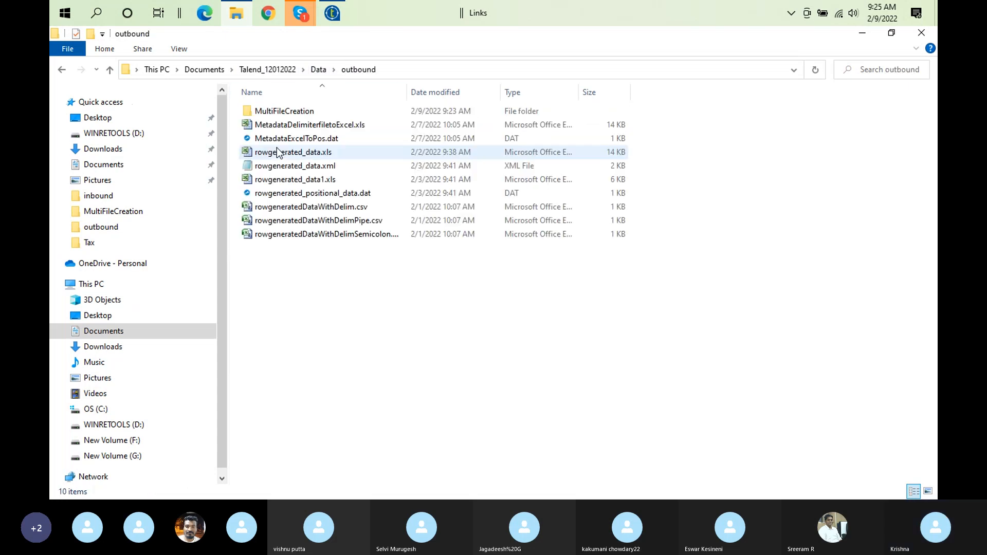
{"action": "left_click", "coordinate": [324, 143]}
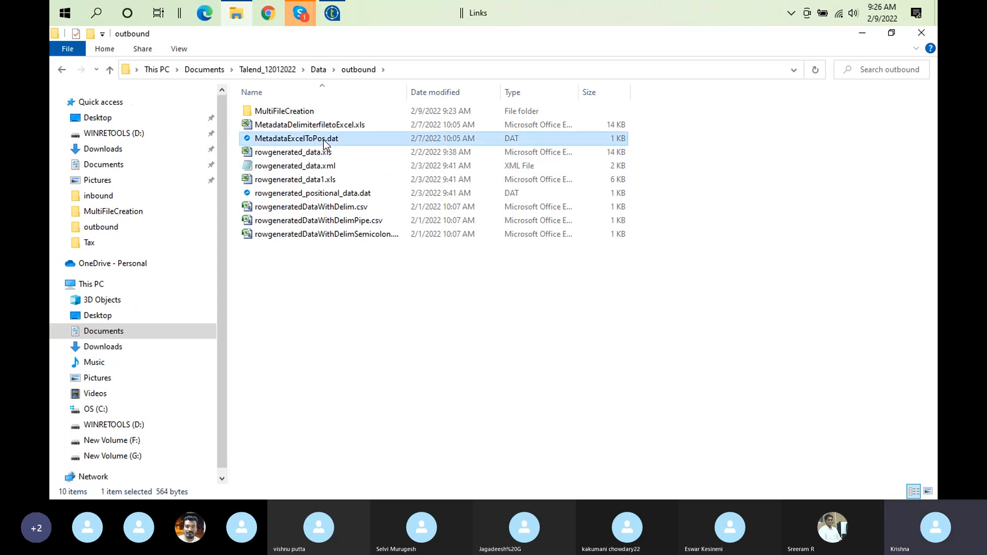
- Look through the inbound and Models folders under Data
{"action": "left_click", "coordinate": [317, 71]}
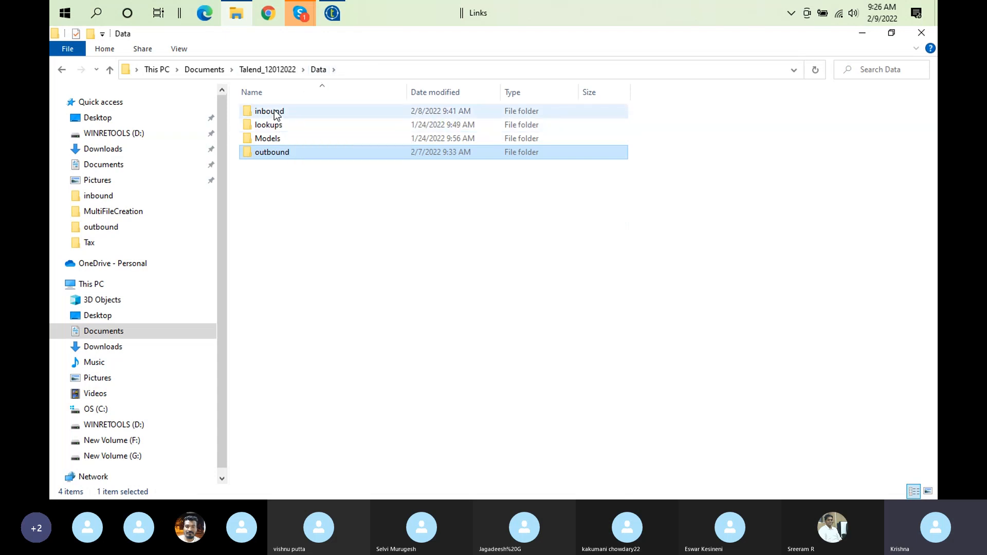
{"action": "double_click", "coordinate": [276, 112]}
{"action": "left_click", "coordinate": [319, 71]}
{"action": "double_click", "coordinate": [273, 137]}
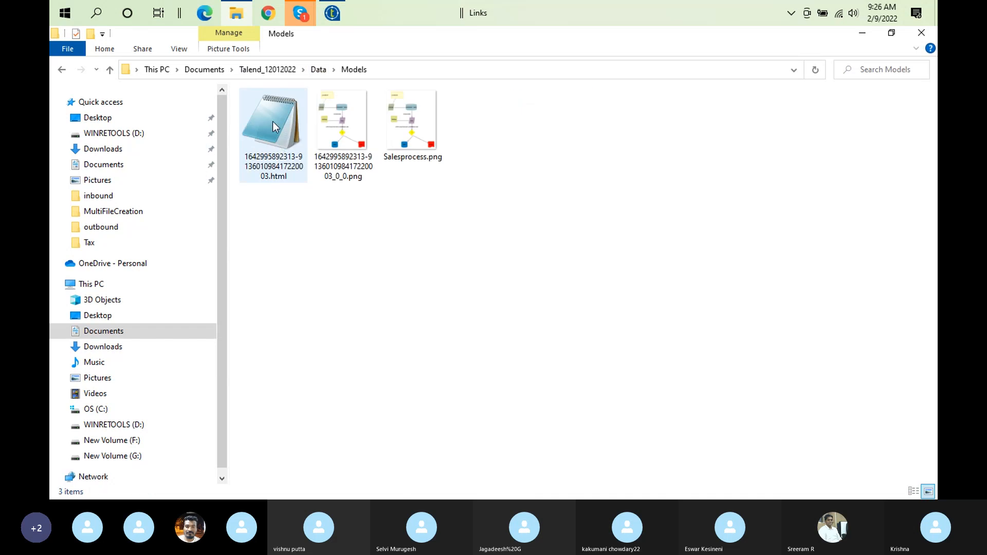
{"action": "left_click", "coordinate": [319, 72]}
- Paste the copied MetadataExcelToPos.dat into the outbound\MultiFileCreation folder
{"action": "double_click", "coordinate": [284, 157]}
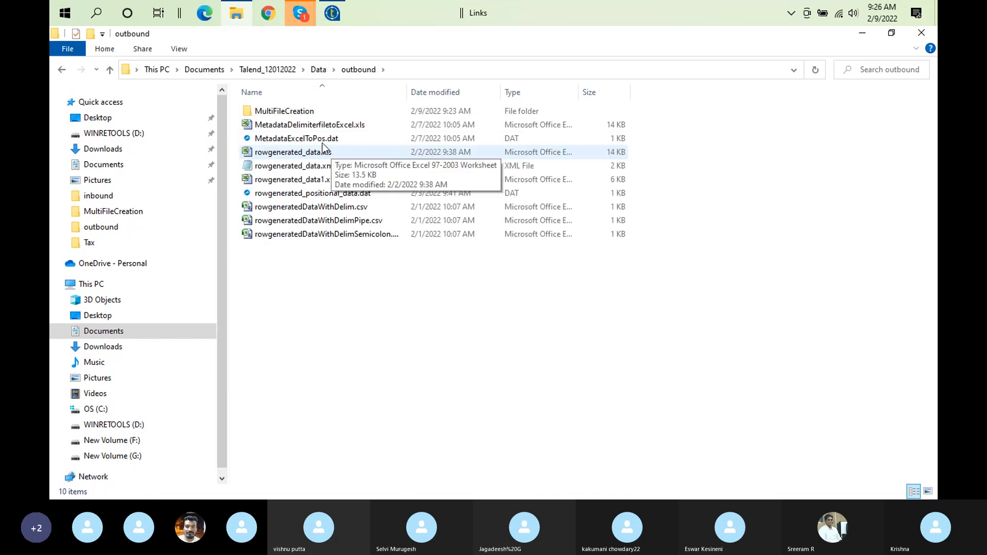
{"action": "left_click", "coordinate": [299, 113]}
{"action": "double_click", "coordinate": [298, 113]}
{"action": "right_click", "coordinate": [360, 174]}
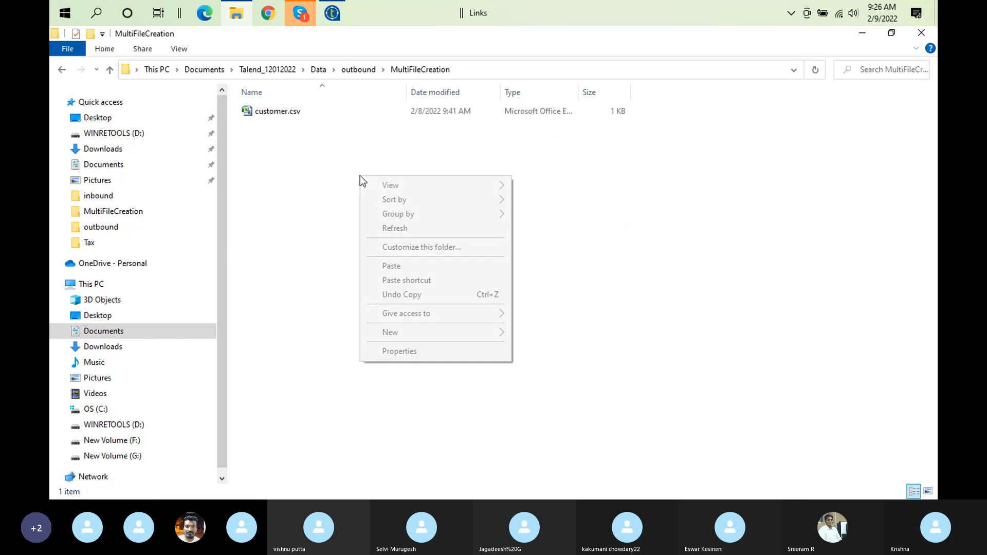
{"action": "left_click", "coordinate": [392, 266]}
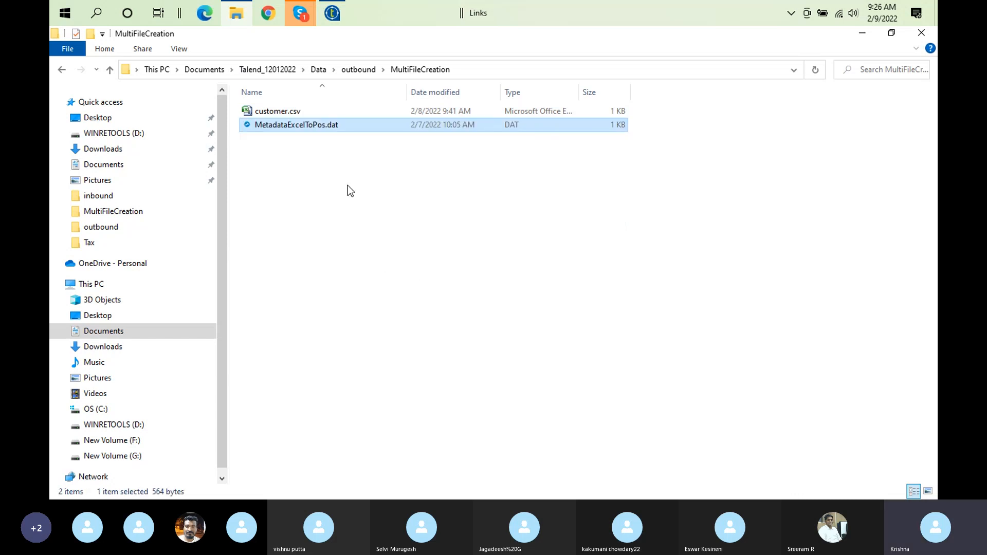
- Switch back to Talend Open Studio, clear the run console and run TRN_Diff_Files_load again
{"action": "left_click", "coordinate": [332, 13]}
{"action": "left_click", "coordinate": [542, 386]}
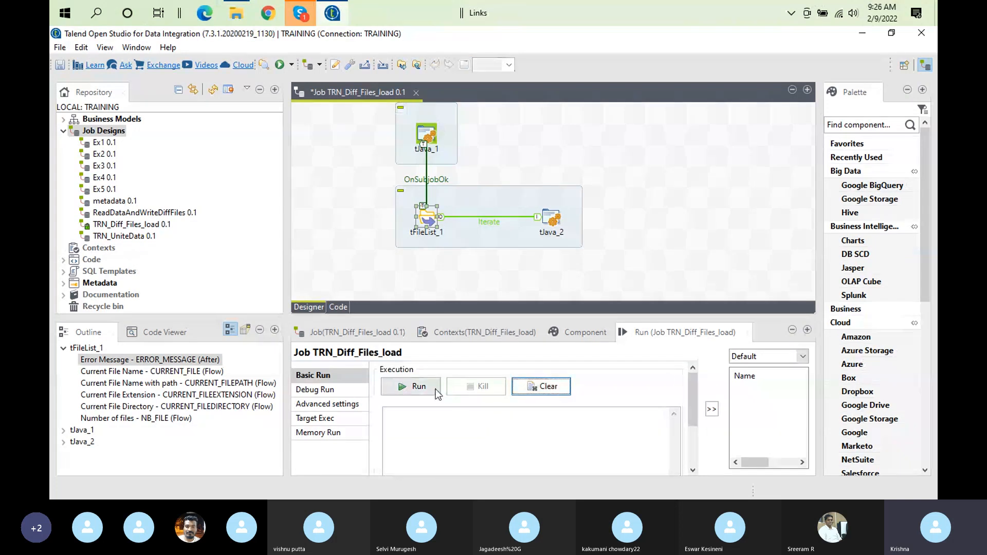
{"action": "left_click", "coordinate": [419, 388]}
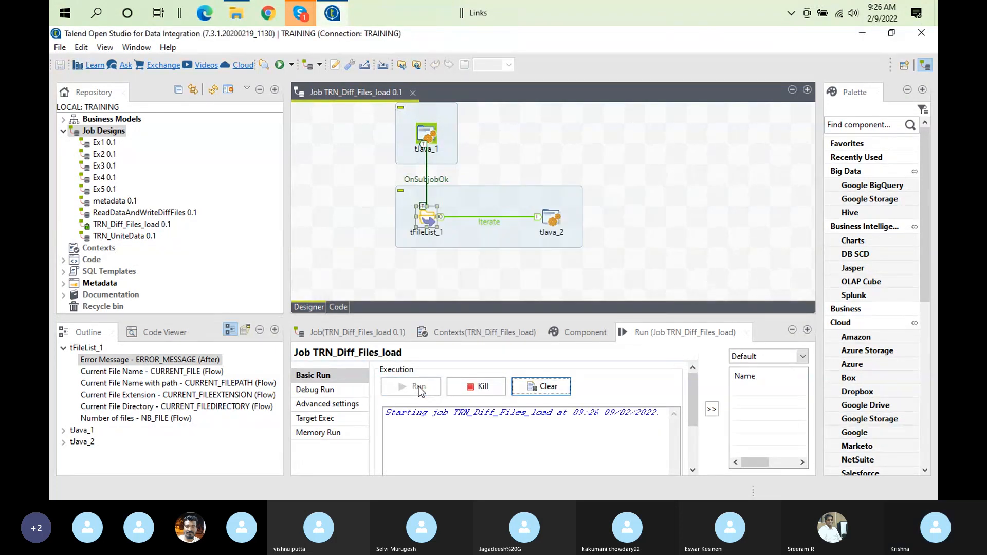
- Examine the file name and file path lines printed for each file in the enlarged run console
{"action": "double_click", "coordinate": [646, 338]}
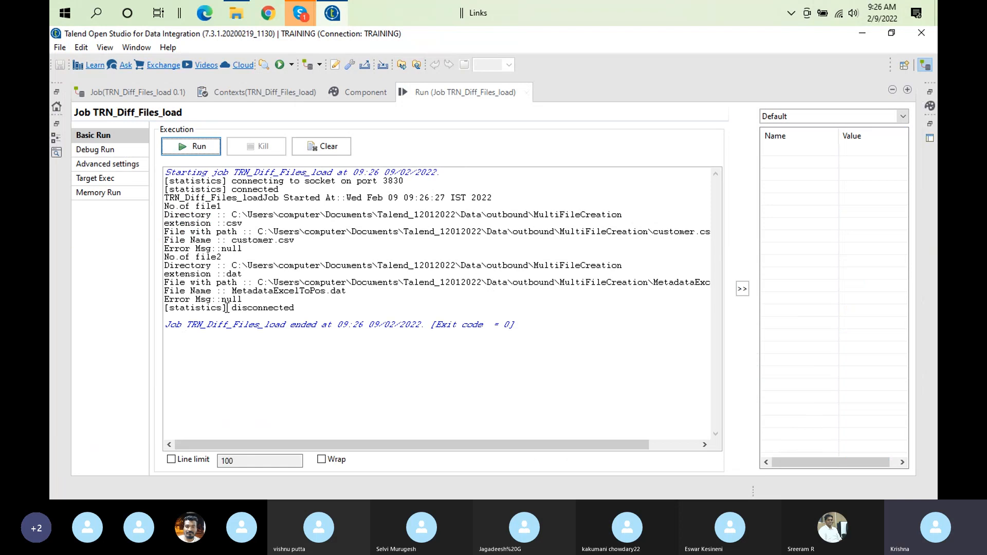
{"action": "double_click", "coordinate": [277, 291]}
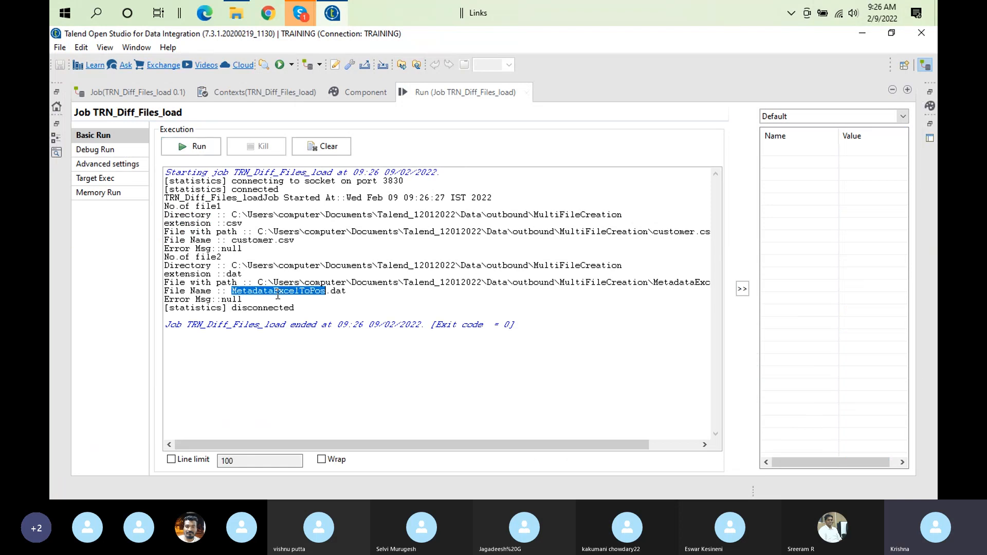
{"action": "double_click", "coordinate": [262, 246]}
{"action": "double_click", "coordinate": [302, 229]}
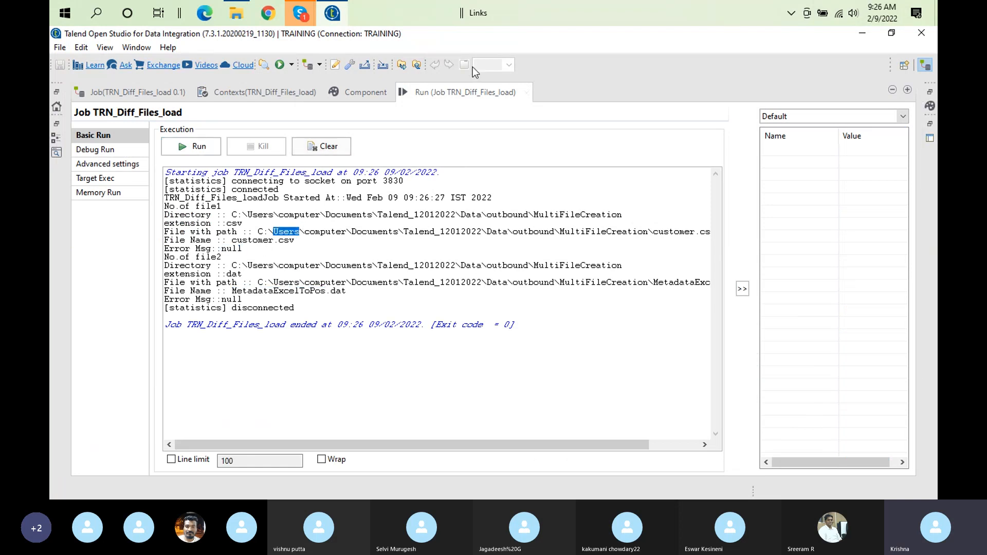
{"action": "double_click", "coordinate": [488, 91]}
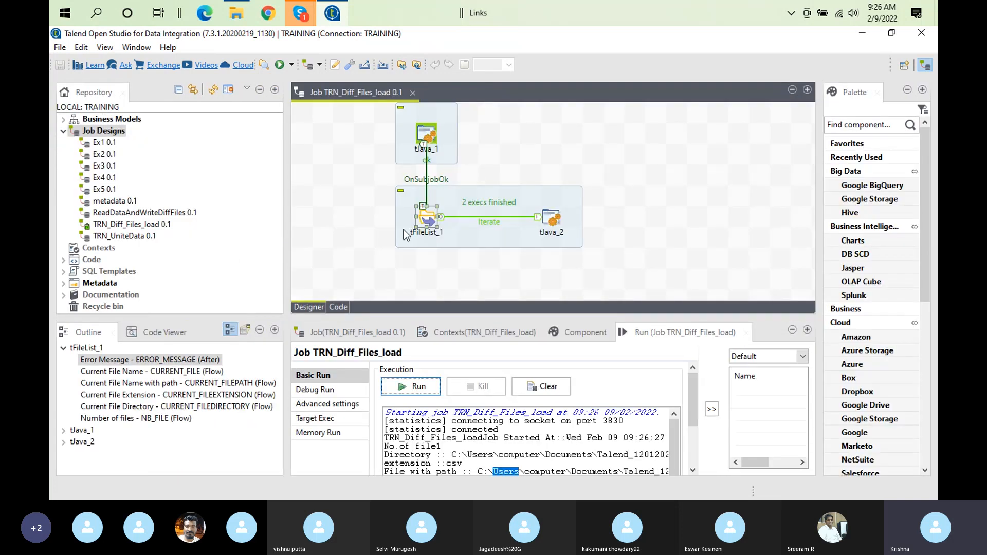
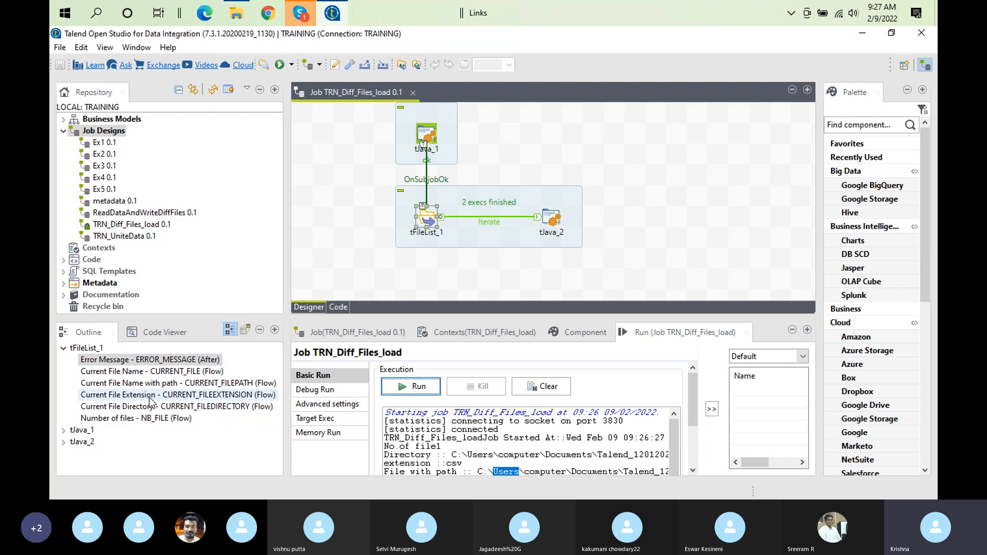
- Compare the extension lines printed for the two files in the run console and restore the design view
{"action": "double_click", "coordinate": [621, 336]}
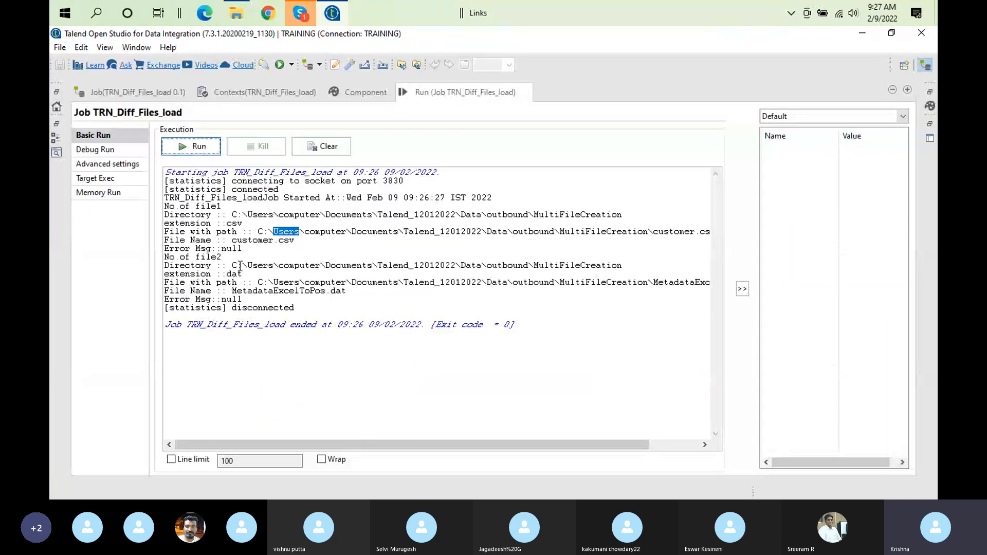
{"action": "double_click", "coordinate": [235, 274]}
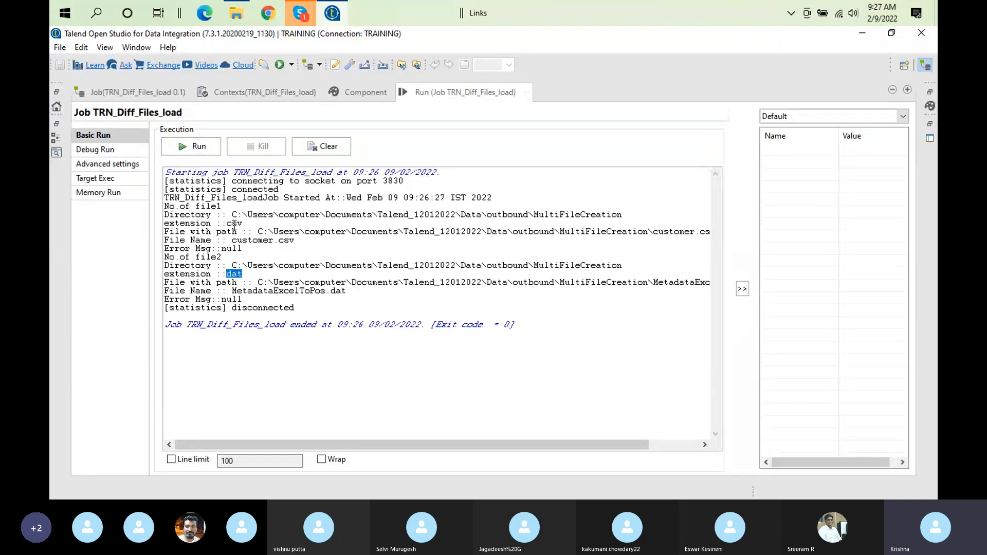
{"action": "double_click", "coordinate": [234, 224]}
{"action": "double_click", "coordinate": [467, 98]}
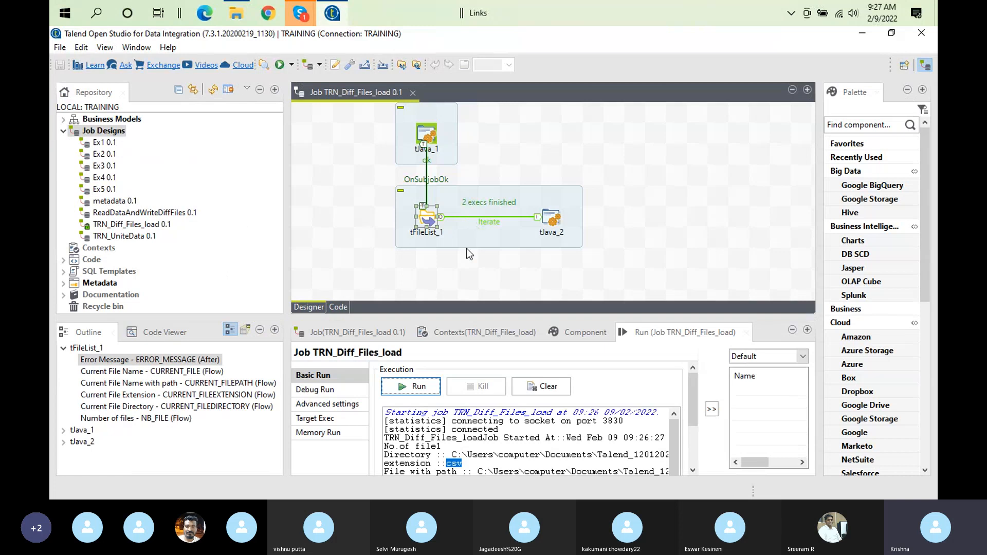
{"action": "left_click", "coordinate": [446, 260]}
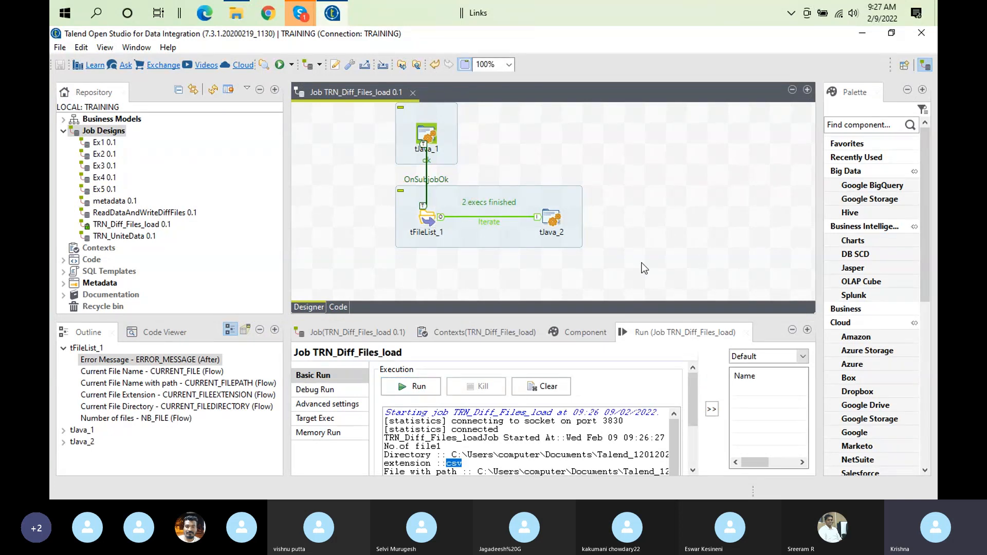
{"action": "type", "text": "tfil"}
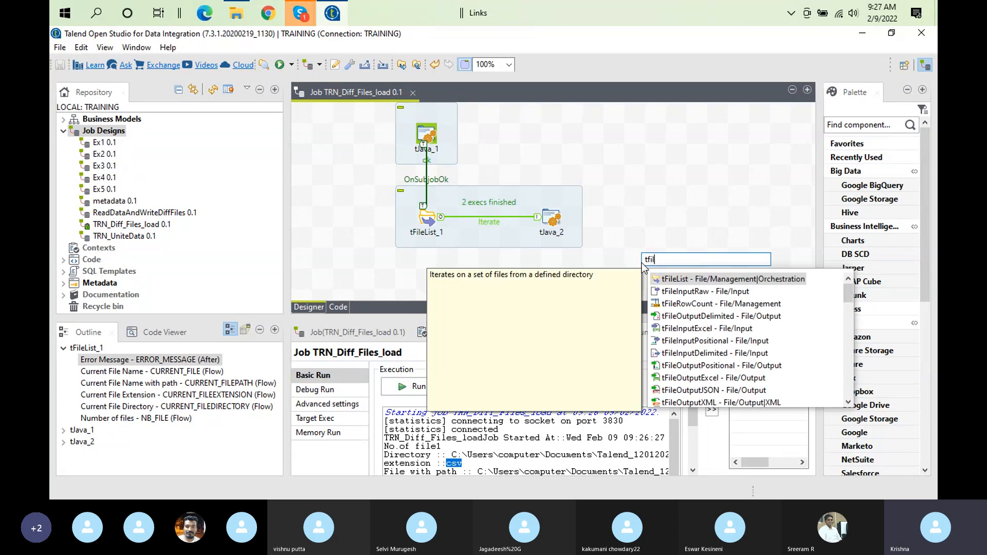
{"action": "key", "text": "BackSpace"}
{"action": "key", "text": "BackSpace"}
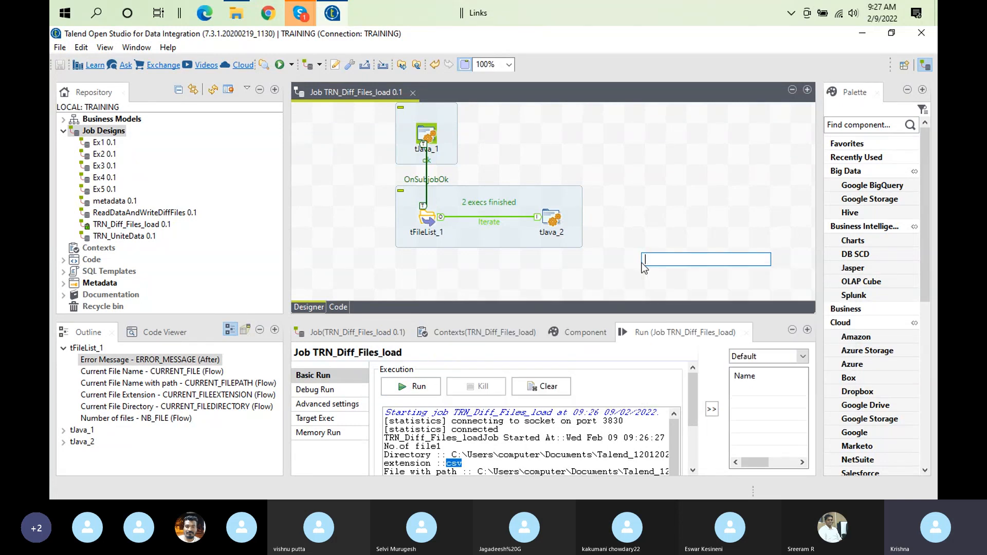
- Add a tFileInputDelimited component to the job and place it below and slightly left of tFileList_1
{"action": "left_click", "coordinate": [493, 266]}
{"action": "type", "text": "tfile"}
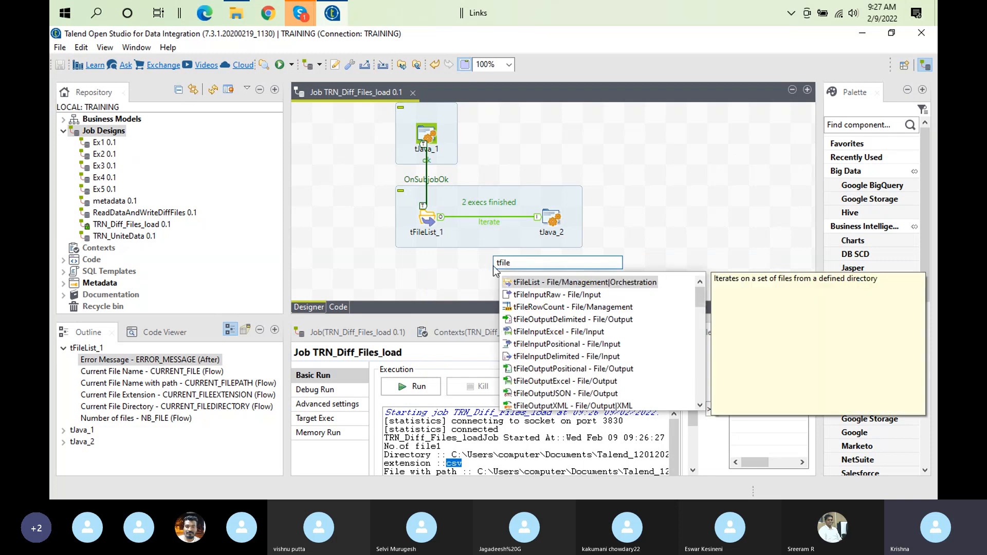
{"action": "type", "text": "Input"}
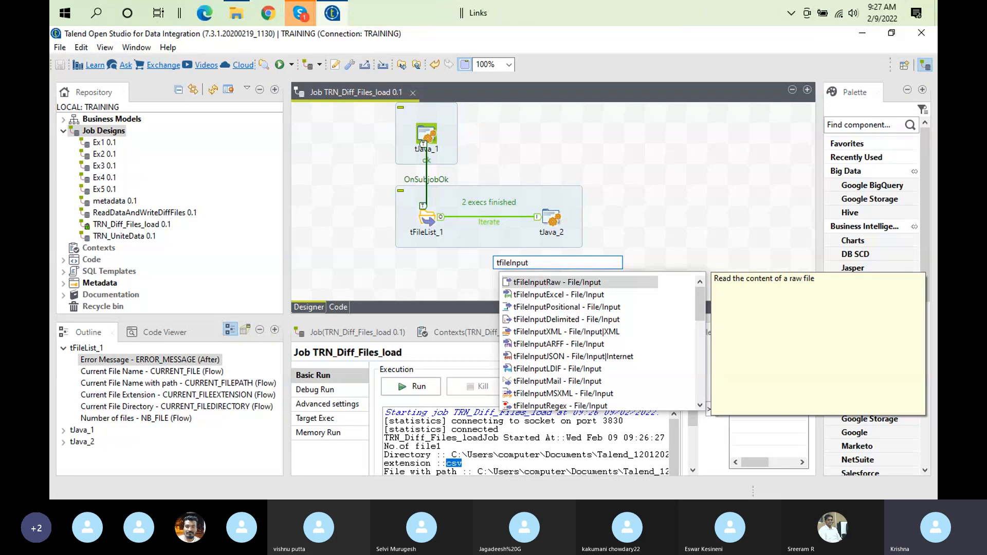
{"action": "double_click", "coordinate": [557, 319]}
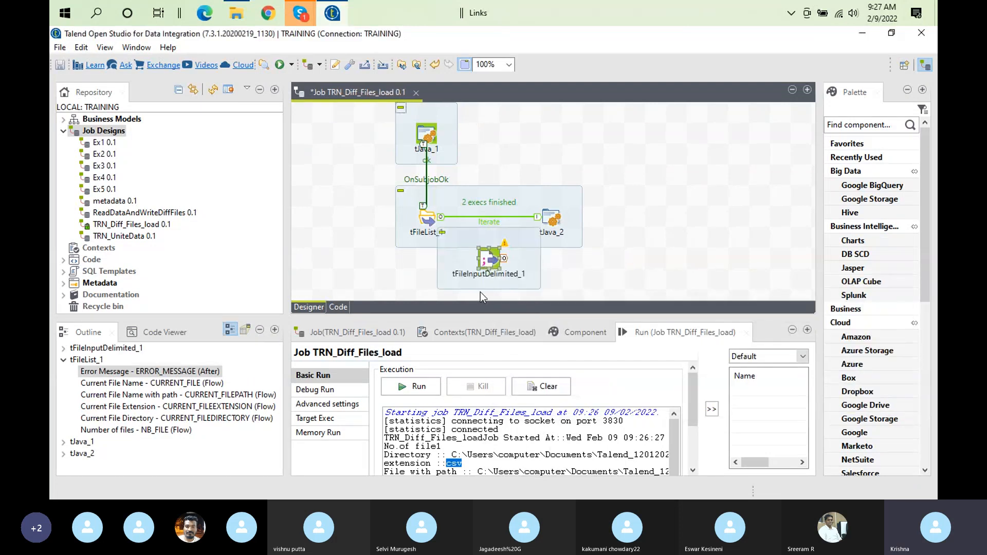
{"action": "left_click_drag", "start_coordinate": [483, 275], "coordinate": [383, 280]}
- Set the property type of tFileInputDelimited_1 to Repository using the Addresses 0.1 delimited file metadata
{"action": "double_click", "coordinate": [383, 279]}
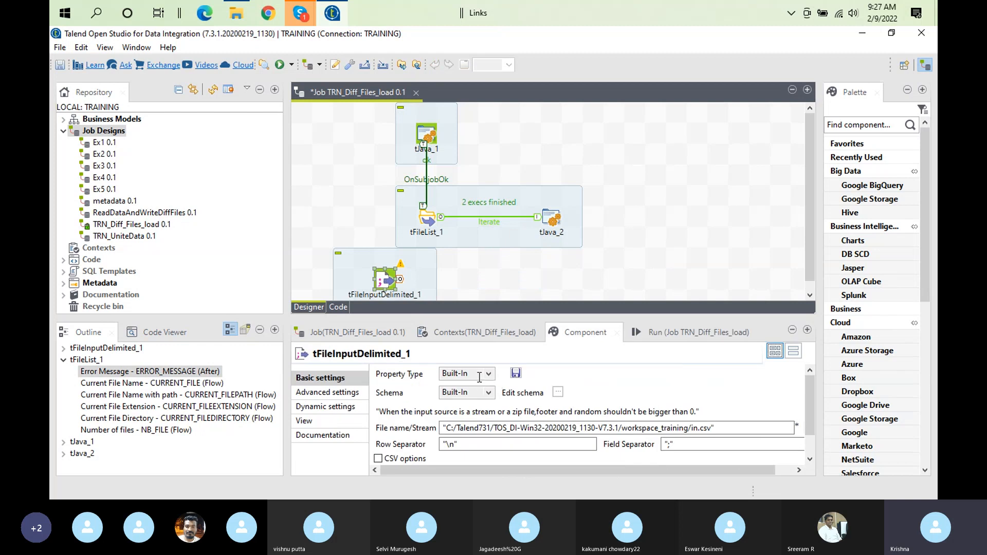
{"action": "left_click", "coordinate": [479, 377]}
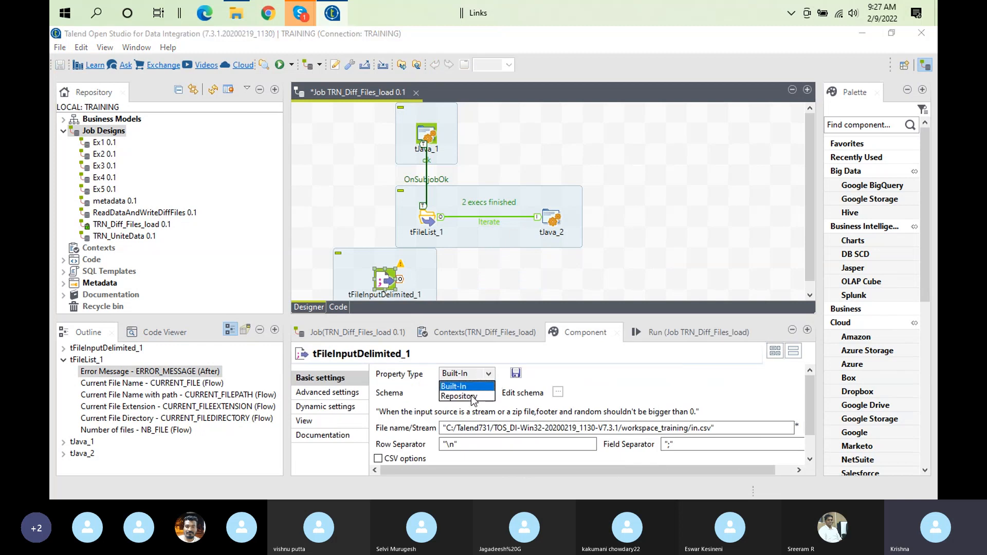
{"action": "left_click", "coordinate": [472, 396]}
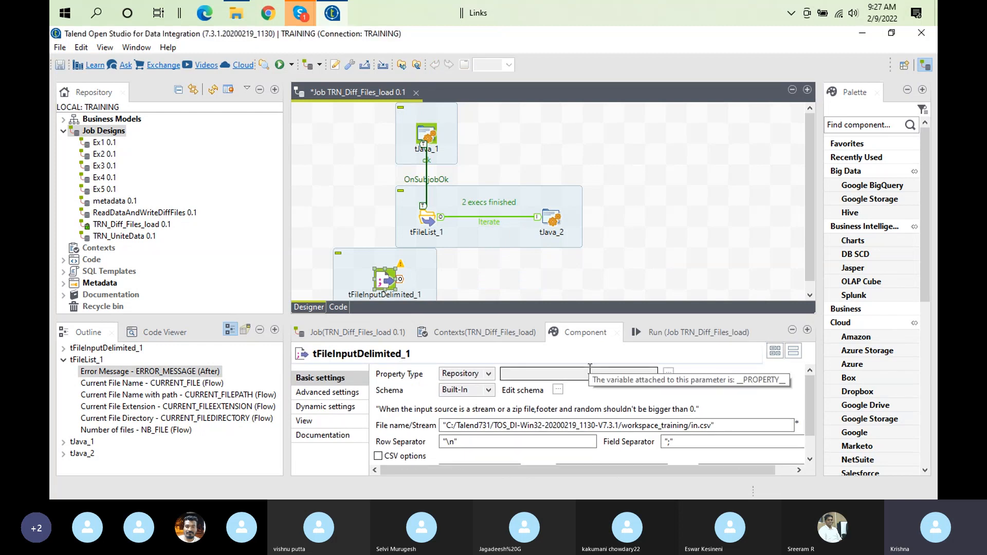
{"action": "left_click", "coordinate": [669, 373]}
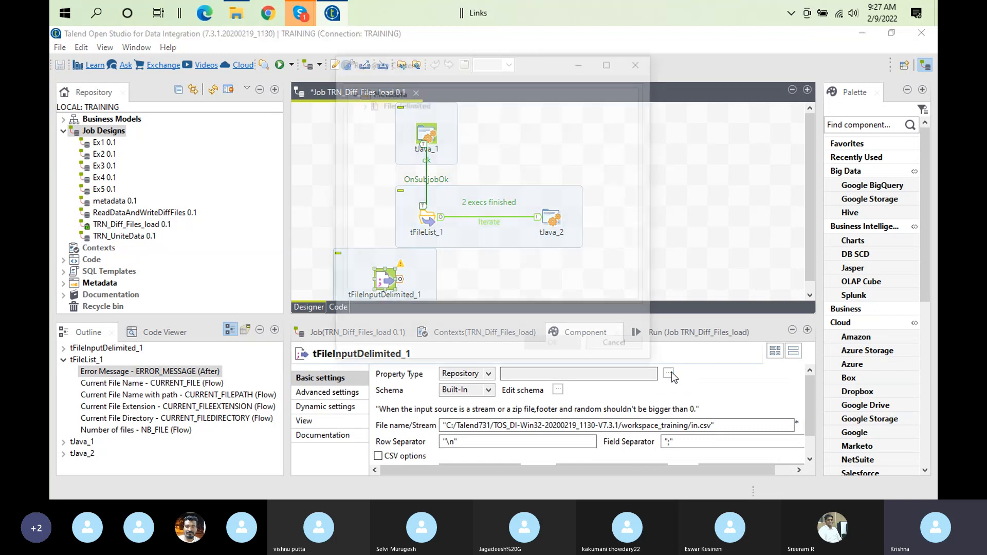
{"action": "left_click", "coordinate": [361, 103]}
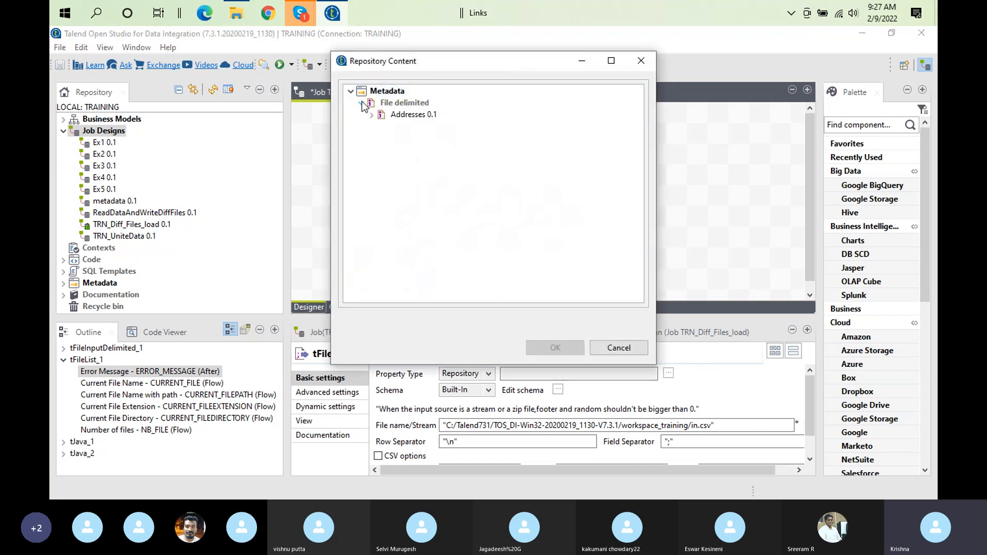
{"action": "left_click", "coordinate": [394, 115]}
{"action": "left_click", "coordinate": [547, 347]}
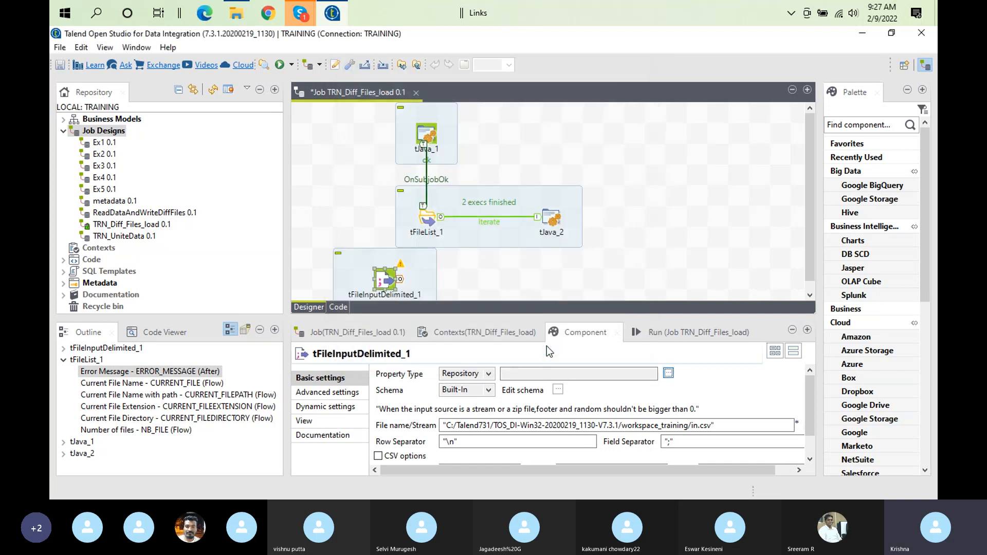
- Review the columns of the Addresses metadata schema used by tFileInputDelimited_1 in the enlarged component settings
{"action": "double_click", "coordinate": [591, 333]}
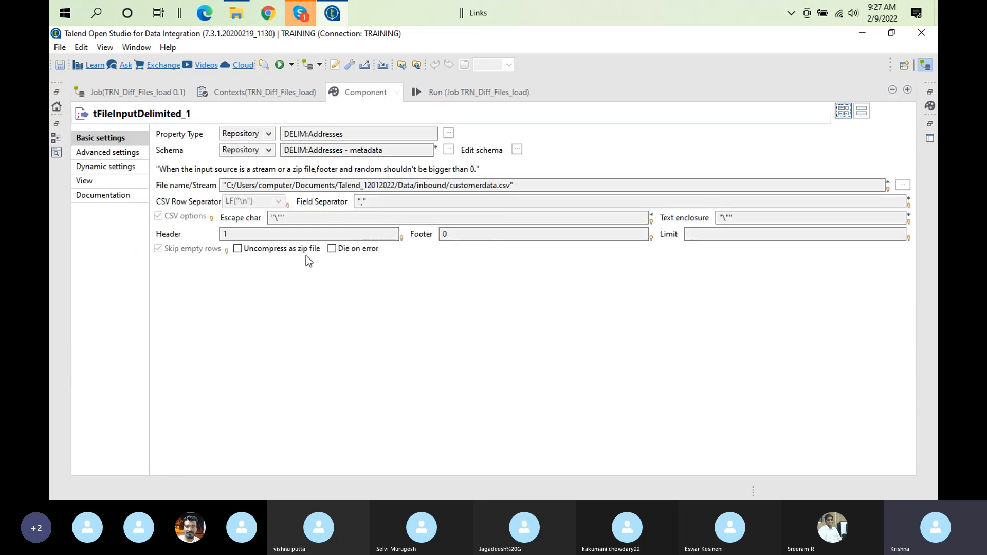
{"action": "left_click", "coordinate": [517, 149]}
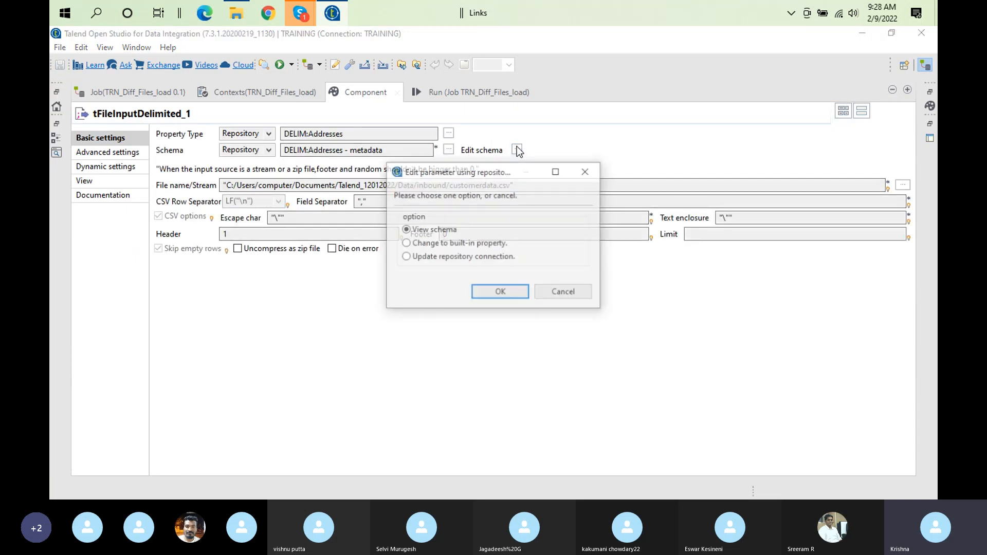
{"action": "left_click", "coordinate": [519, 297]}
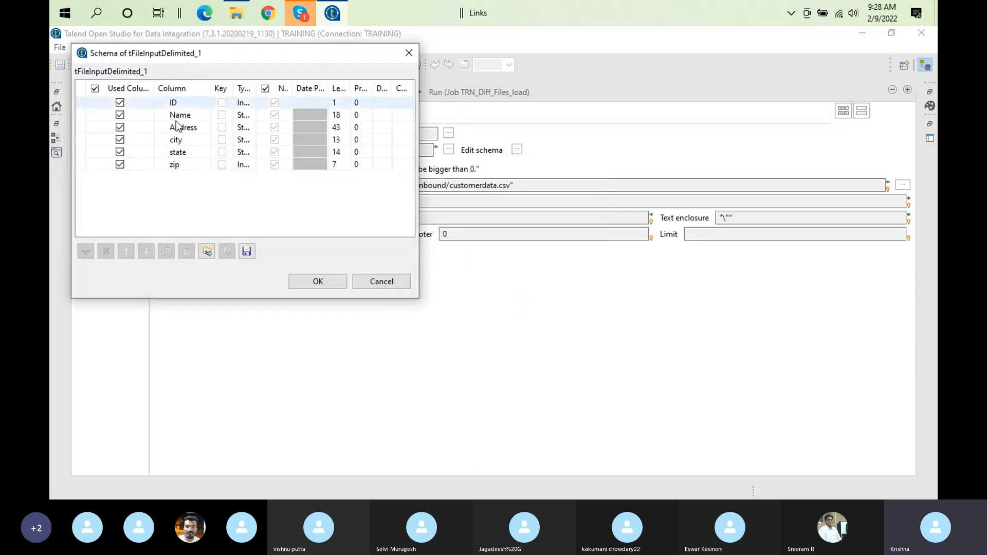
{"action": "left_click", "coordinate": [316, 281]}
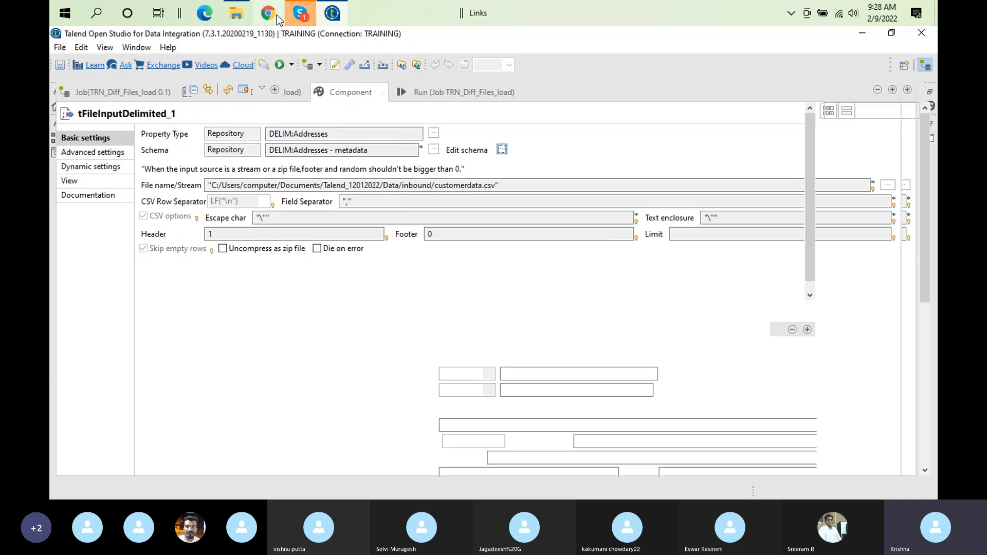
- Inspect the contents of customer.csv from the MultiFileCreation folder in Notepad++, and return to the Talend job
{"action": "left_click", "coordinate": [240, 9]}
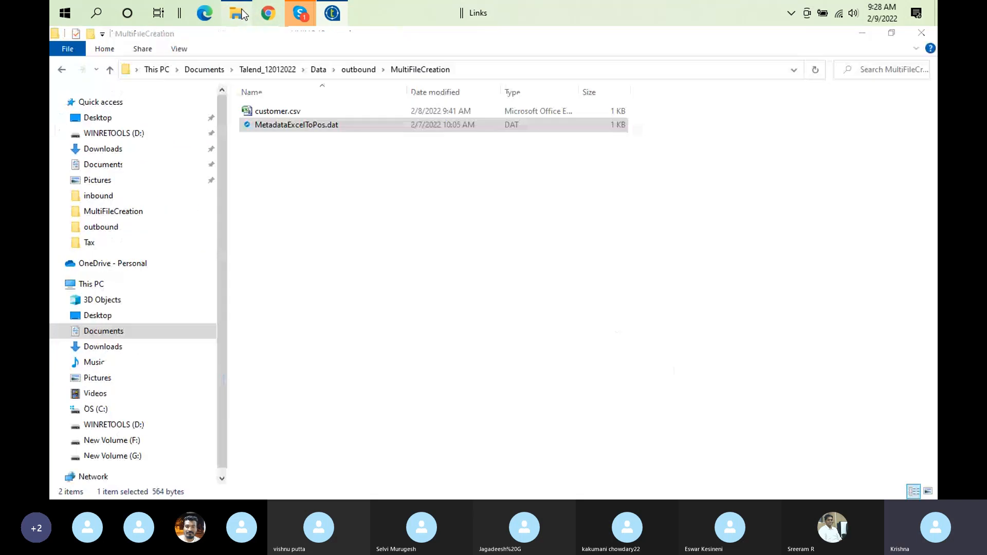
{"action": "left_click", "coordinate": [288, 109]}
{"action": "right_click", "coordinate": [287, 111]}
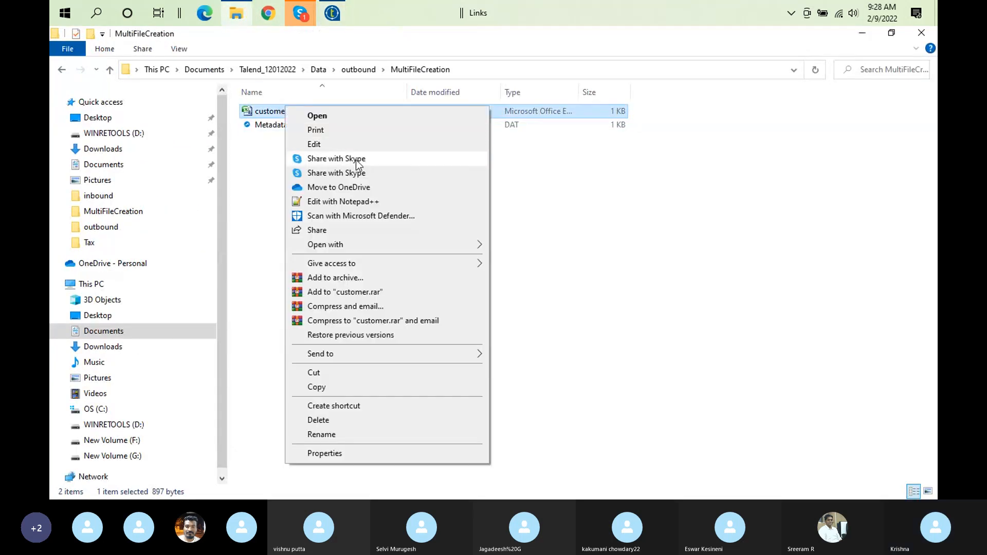
{"action": "left_click", "coordinate": [384, 201]}
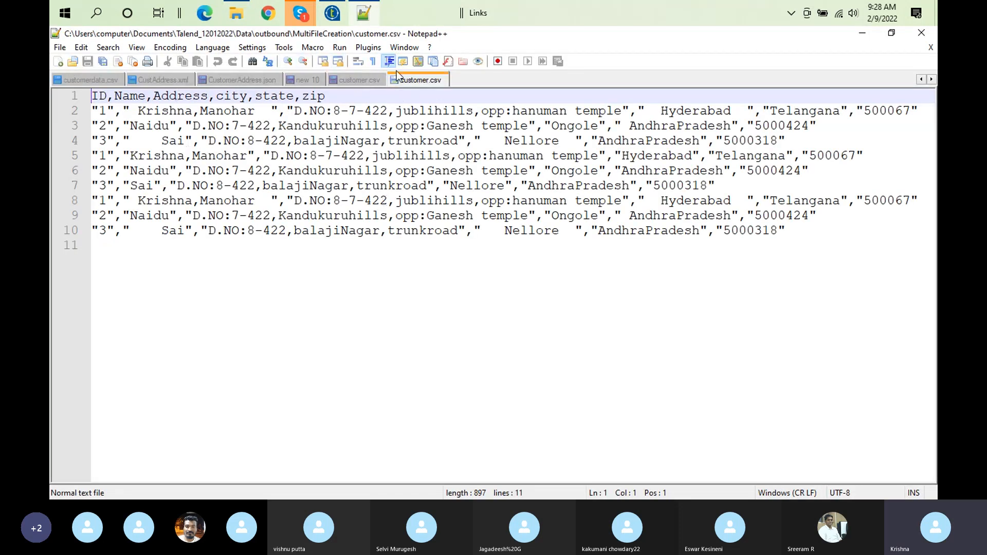
{"action": "left_click", "coordinate": [331, 12]}
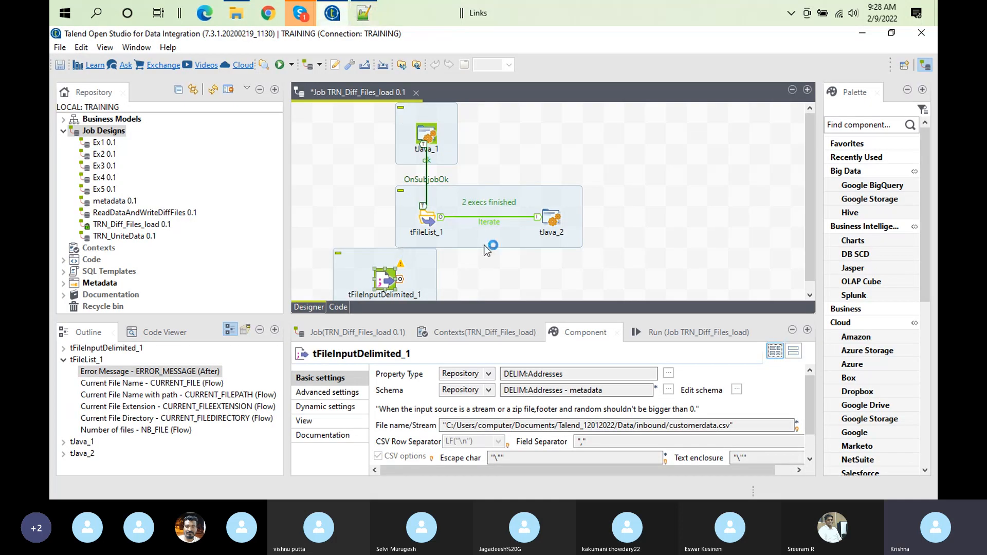
- Move the tFileInputDelimited_1 subjob so it sits below the gap between tFileList_1 and tJava_2
{"action": "scroll", "coordinate": [812, 232], "scroll_direction": "down", "scroll_amount": 1}
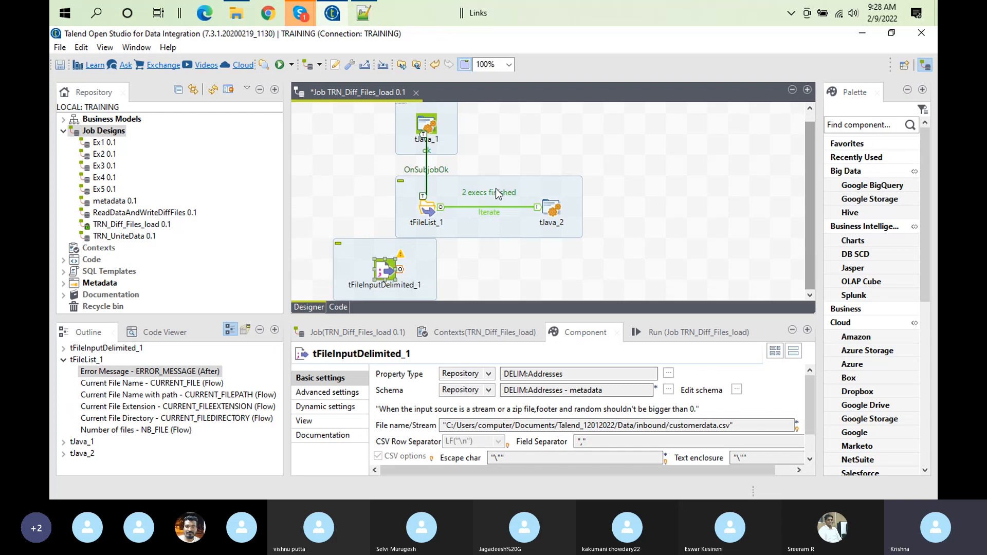
{"action": "left_click", "coordinate": [430, 124]}
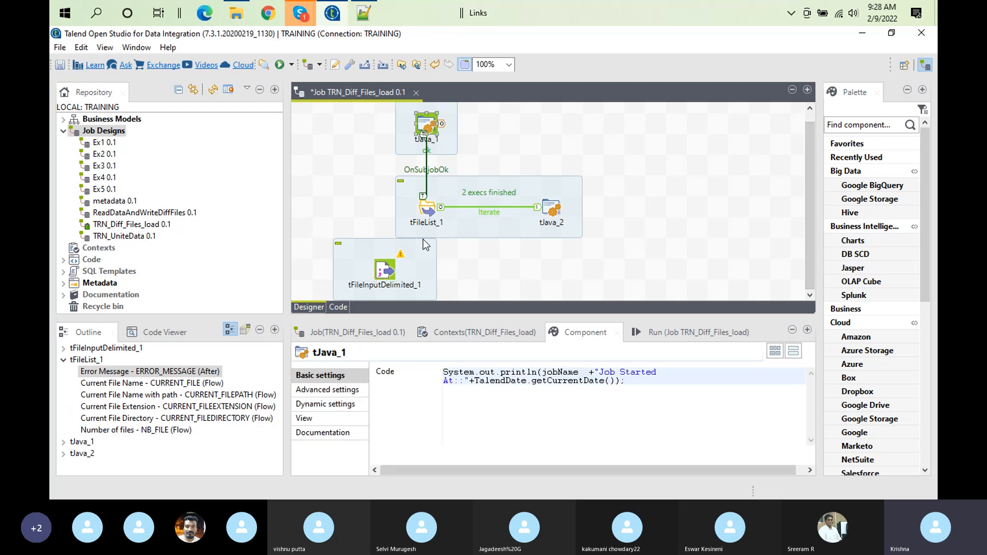
{"action": "left_click", "coordinate": [424, 210]}
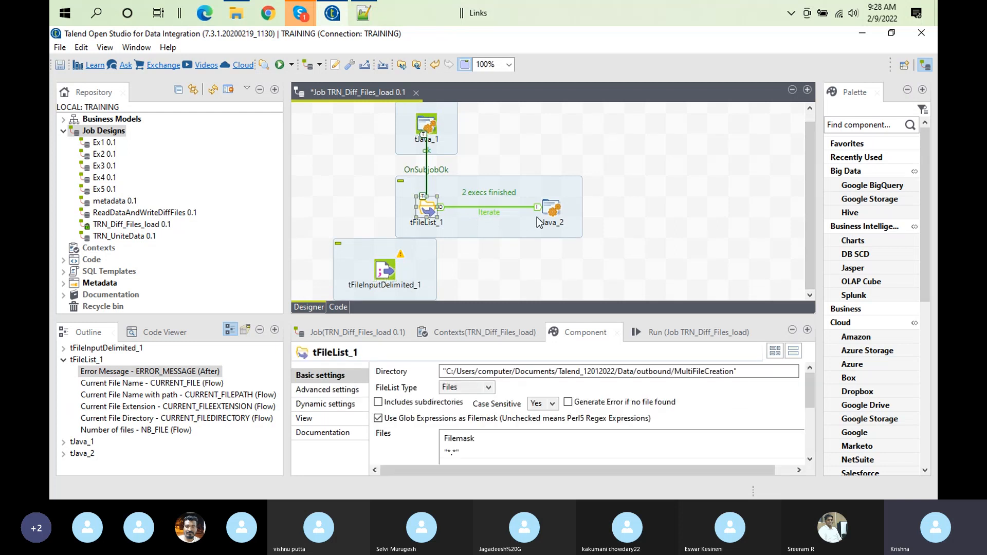
{"action": "left_click_drag", "start_coordinate": [368, 257], "coordinate": [470, 271]}
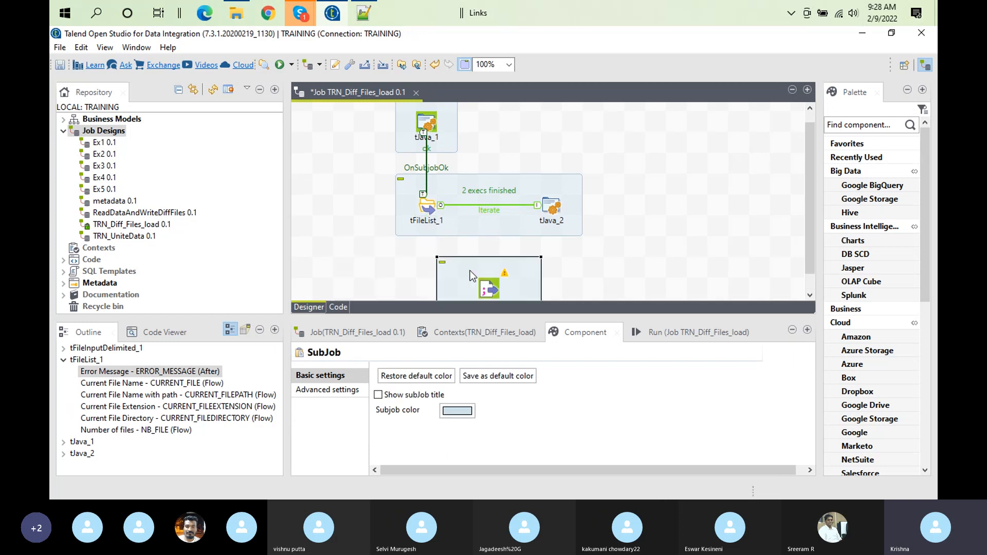
- Delete the Iterate link between tFileList_1 and tJava_2 and move tJava_2 to the left of tFileList_1
{"action": "left_click", "coordinate": [549, 205]}
{"action": "left_click", "coordinate": [509, 212]}
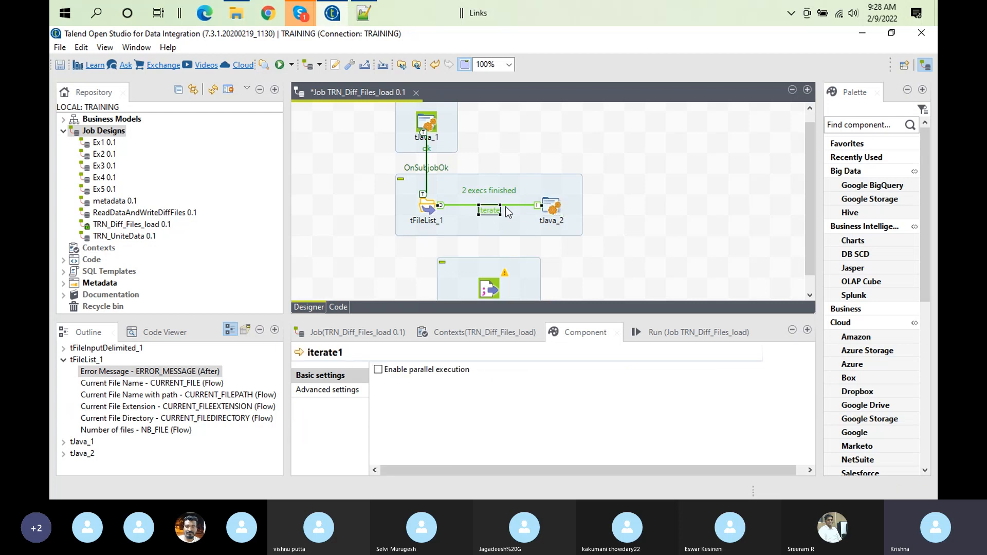
{"action": "key", "text": "Delete"}
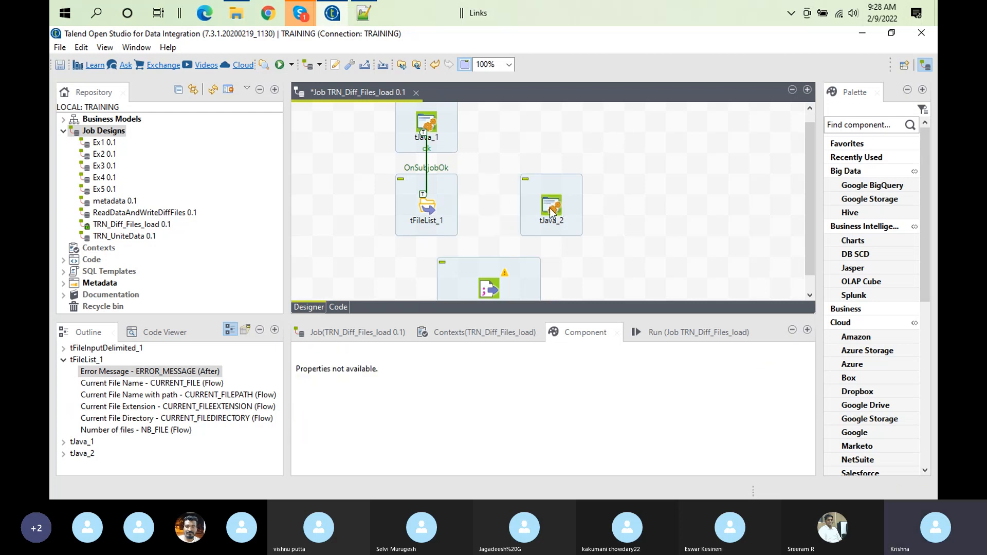
{"action": "left_click_drag", "start_coordinate": [551, 211], "coordinate": [344, 212]}
- Connect tFileList_1 to tJava_2 with an Iterate row
{"action": "left_click", "coordinate": [425, 208]}
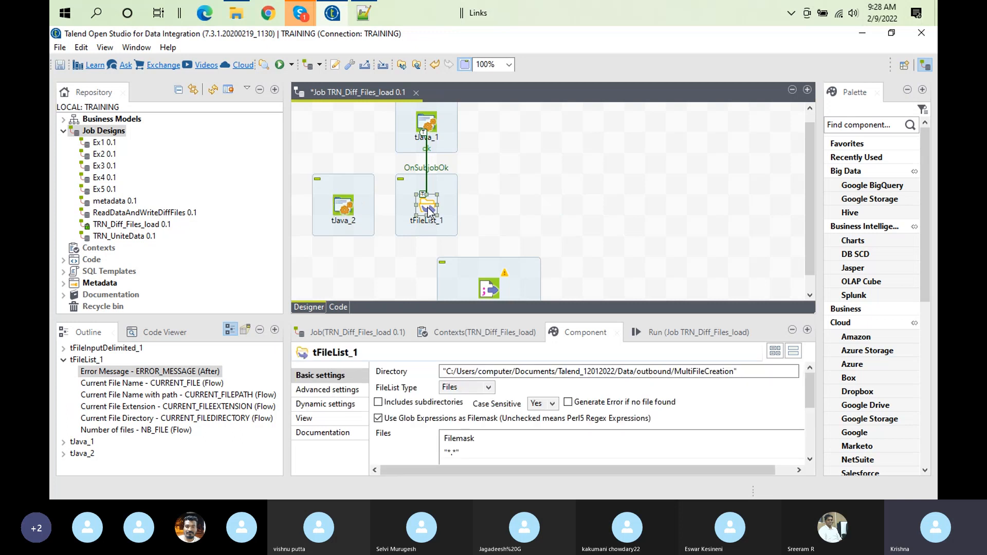
{"action": "right_click", "coordinate": [428, 208]}
{"action": "mouse_move", "coordinate": [573, 220]}
{"action": "left_click", "coordinate": [607, 215]}
{"action": "left_click", "coordinate": [345, 211]}
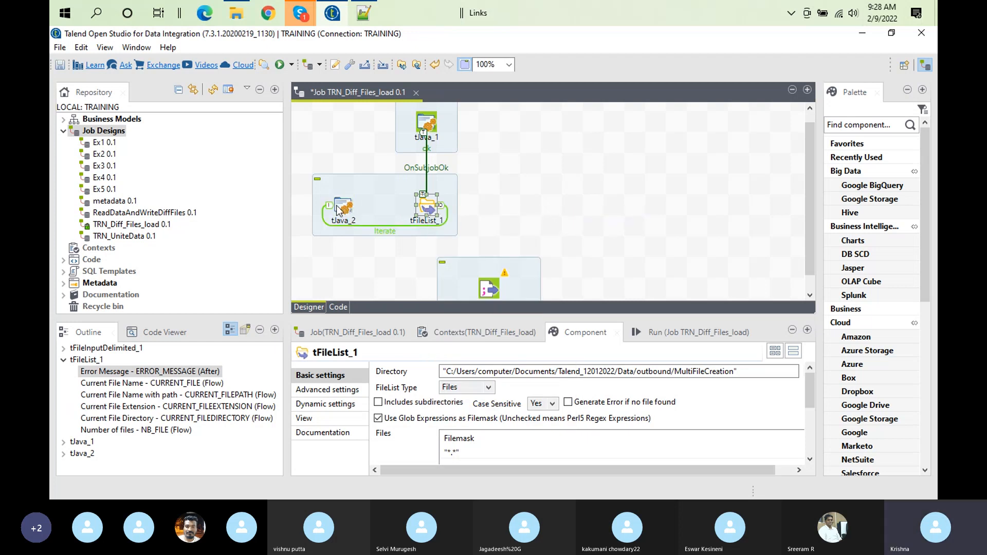
- Connect tFileList_1 to tFileInputDelimited_1 with a Run if trigger and open the trigger's condition settings
{"action": "right_click", "coordinate": [426, 215]}
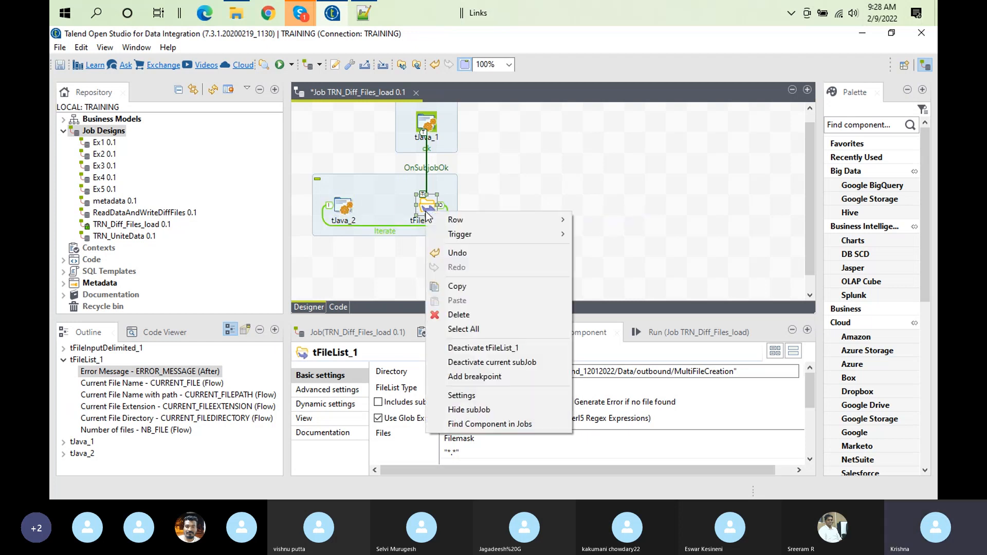
{"action": "mouse_move", "coordinate": [457, 223]}
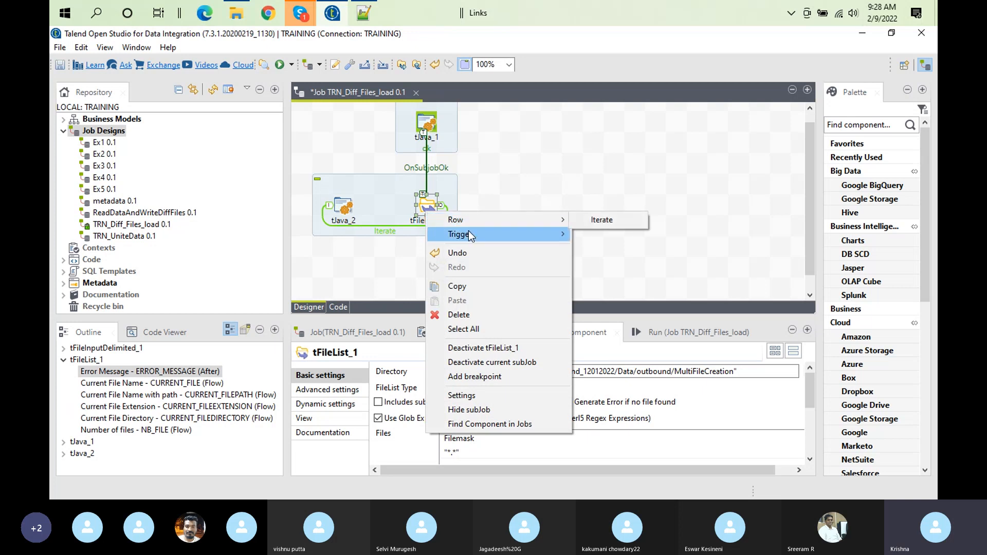
{"action": "mouse_move", "coordinate": [562, 237]}
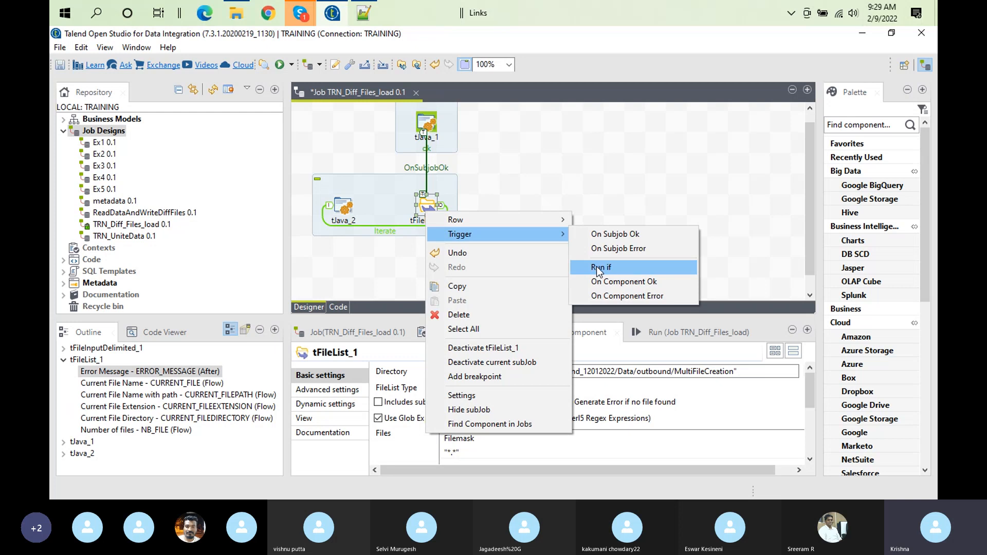
{"action": "left_click", "coordinate": [596, 266]}
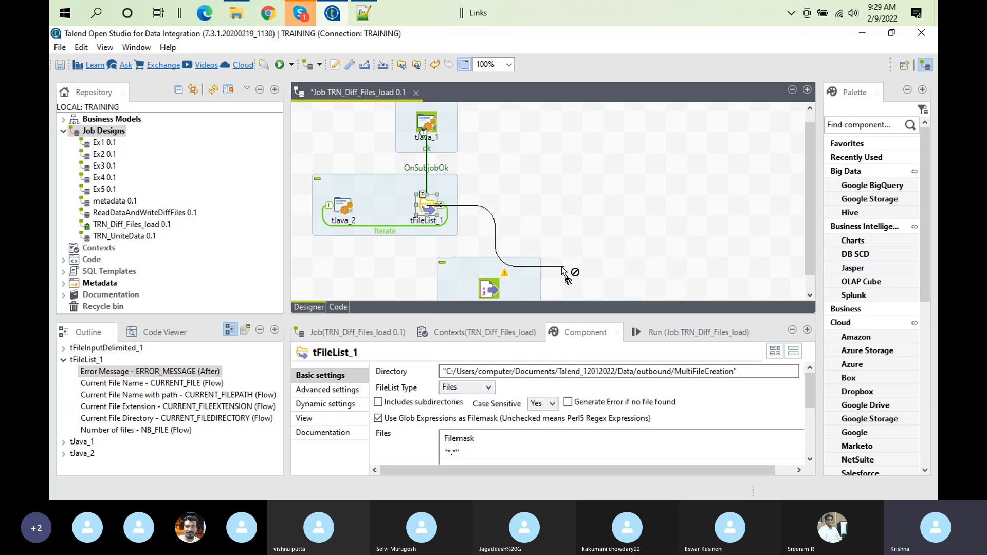
{"action": "left_click", "coordinate": [483, 289]}
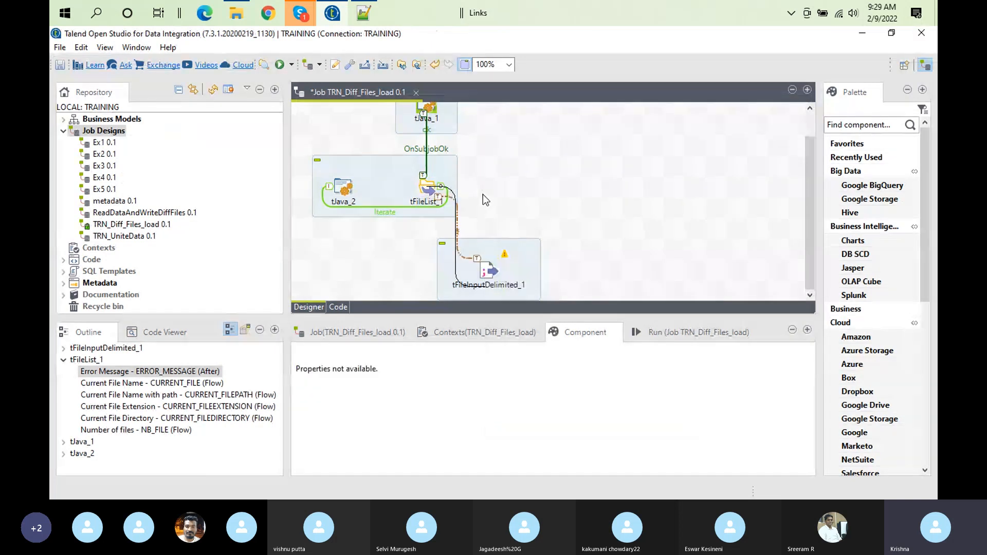
{"action": "left_click", "coordinate": [457, 235]}
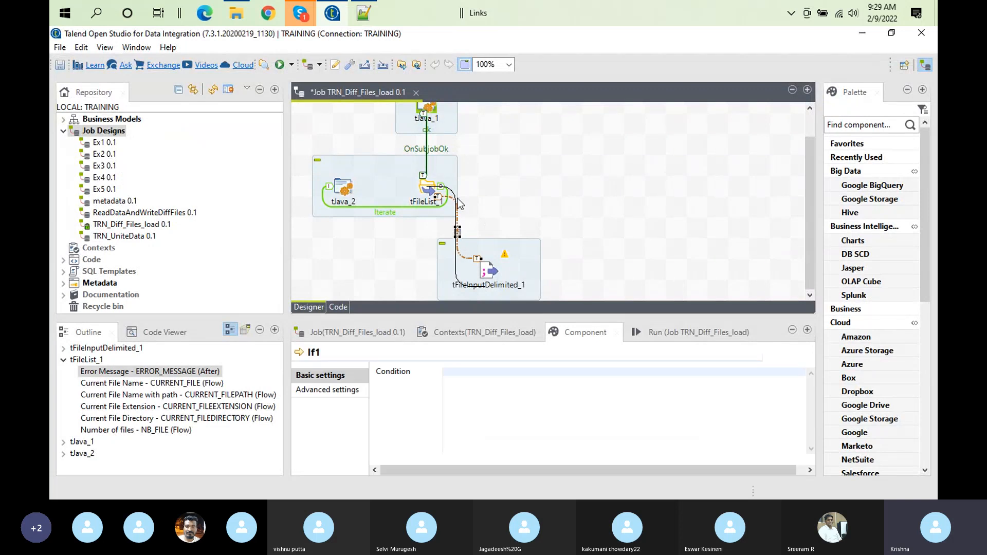
{"action": "right_click", "coordinate": [436, 191]}
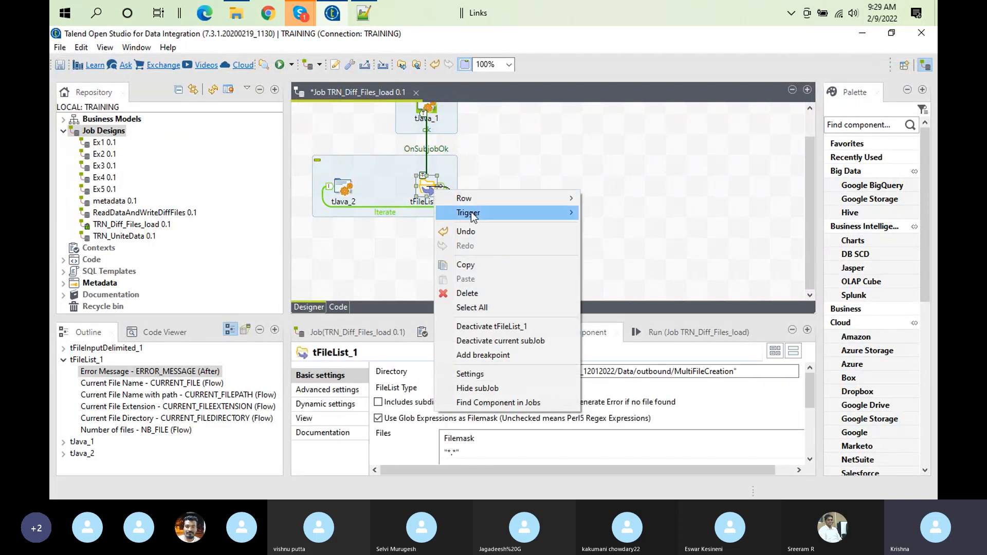
{"action": "mouse_move", "coordinate": [471, 212]}
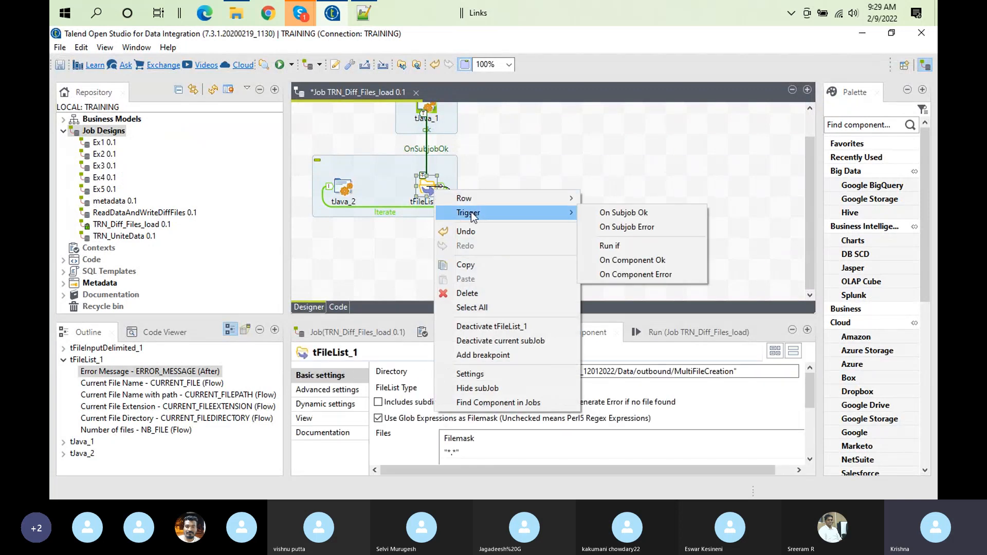
{"action": "left_click", "coordinate": [612, 249]}
{"action": "left_click", "coordinate": [570, 159]}
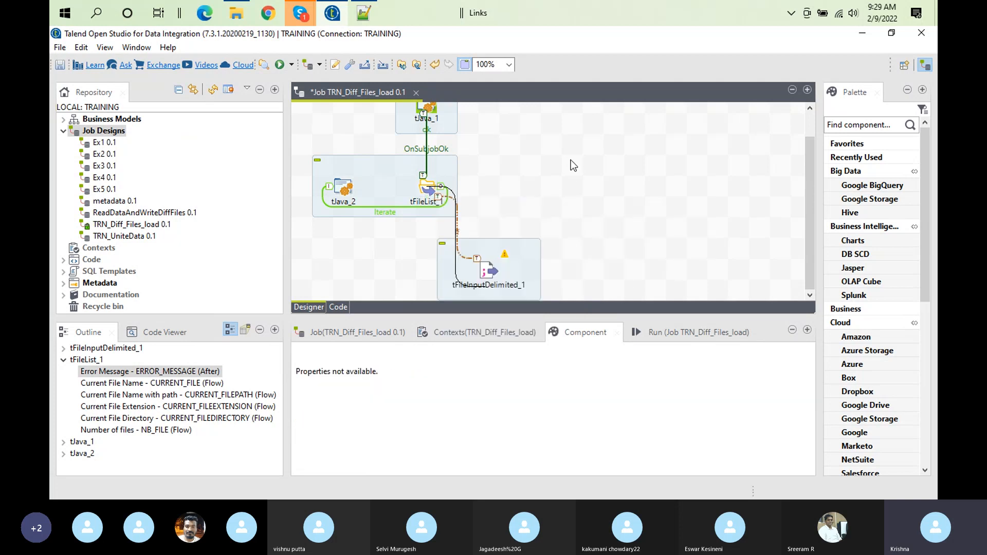
- Insert tFileList_1's CURRENT_FILEEXTENSION variable into the Run if trigger's condition and begin a method call after it with .e
{"action": "left_click", "coordinate": [457, 233]}
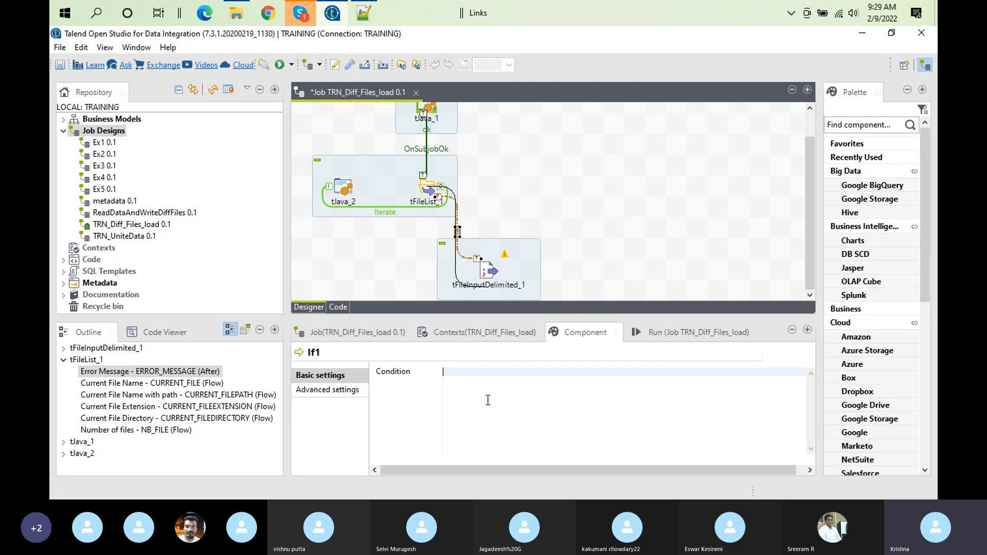
{"action": "left_click", "coordinate": [159, 407]}
{"action": "left_click_drag", "start_coordinate": [159, 407], "coordinate": [481, 375]}
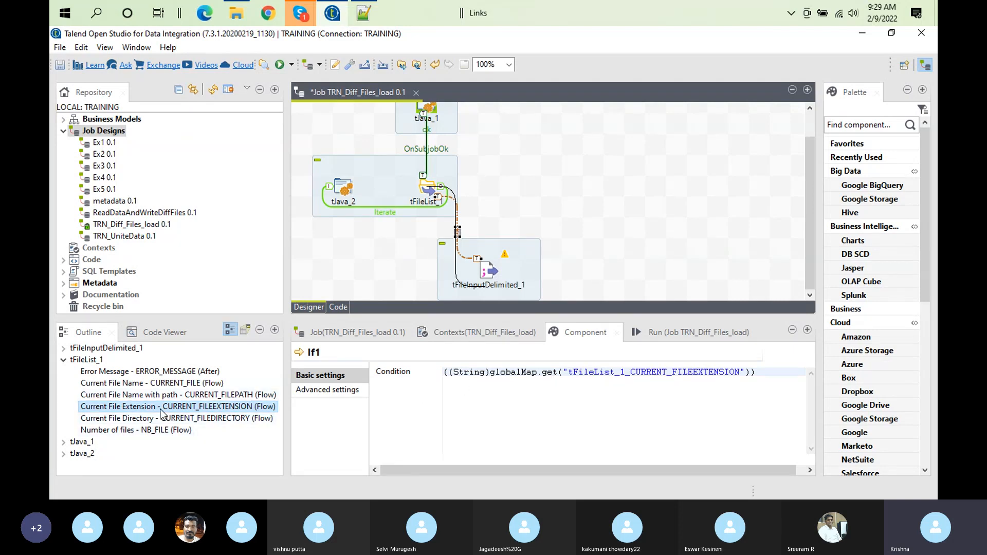
{"action": "left_click", "coordinate": [768, 372]}
{"action": "type", "text": ".e"}
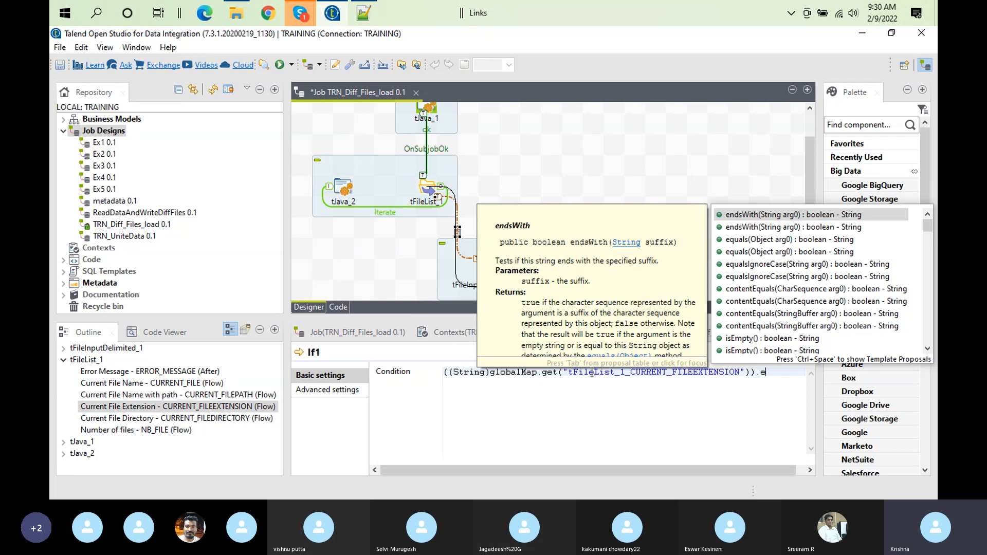
{"action": "left_click", "coordinate": [573, 408]}
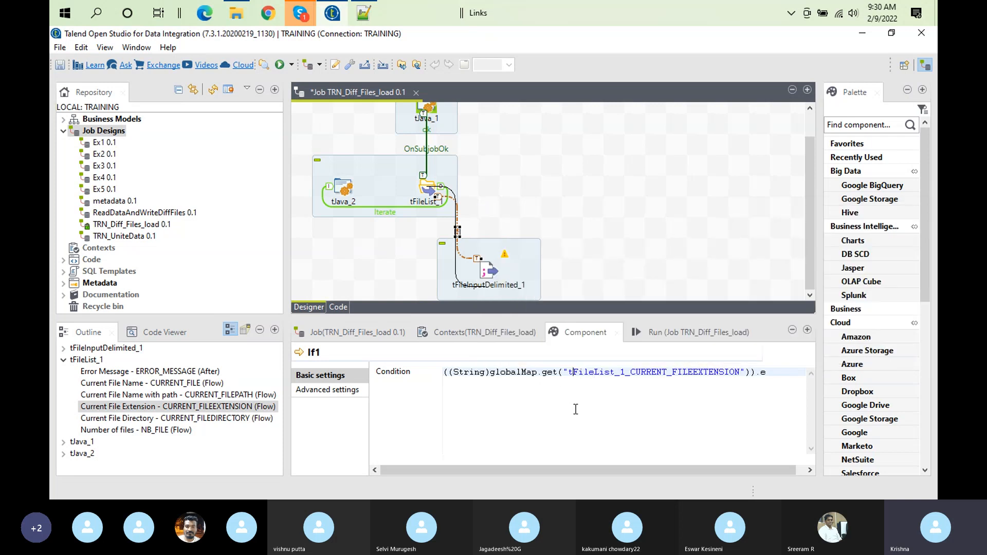
- Check the extension value printed for the first file in the run console and return to the trigger's condition
{"action": "left_click", "coordinate": [678, 323]}
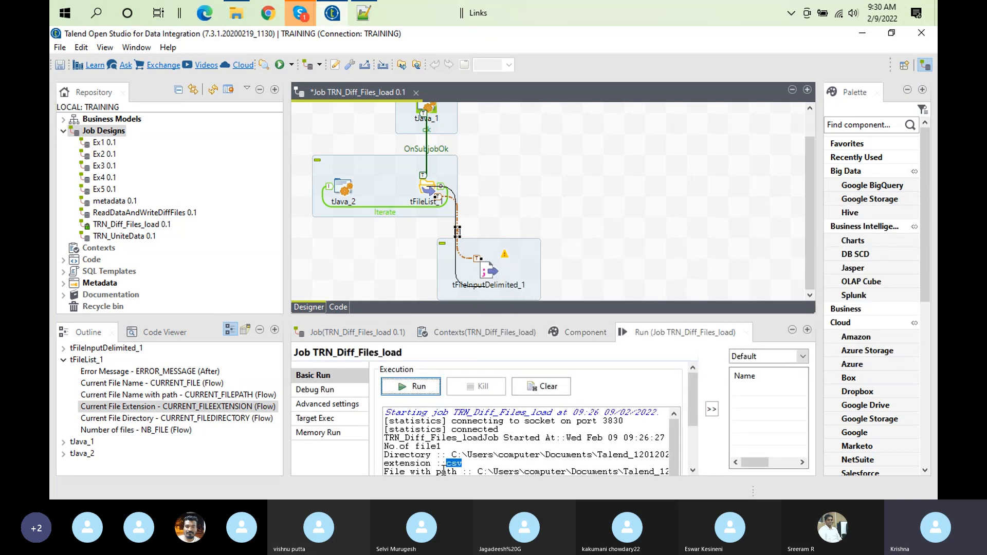
{"action": "left_click_drag", "start_coordinate": [690, 388], "coordinate": [680, 300]}
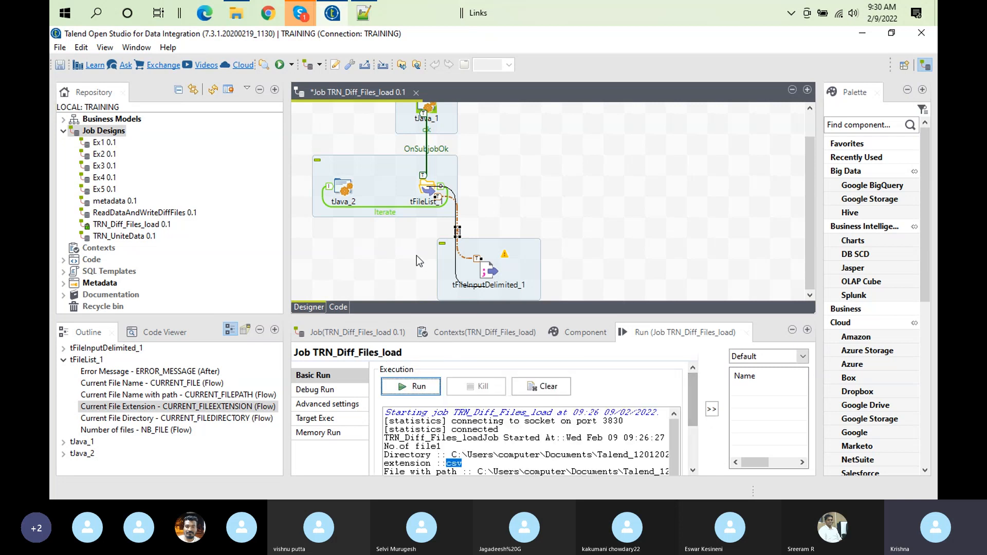
{"action": "left_click", "coordinate": [586, 332]}
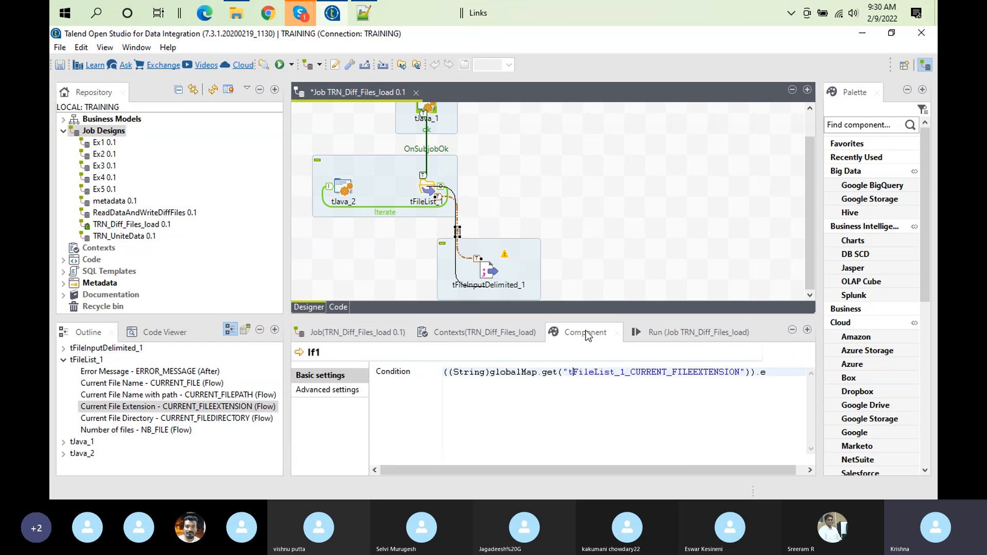
- Complete the Run if condition so the current file extension is compared with .equals("csv")
{"action": "left_click", "coordinate": [769, 373]}
{"action": "type", "text": "quals(\"csv"}
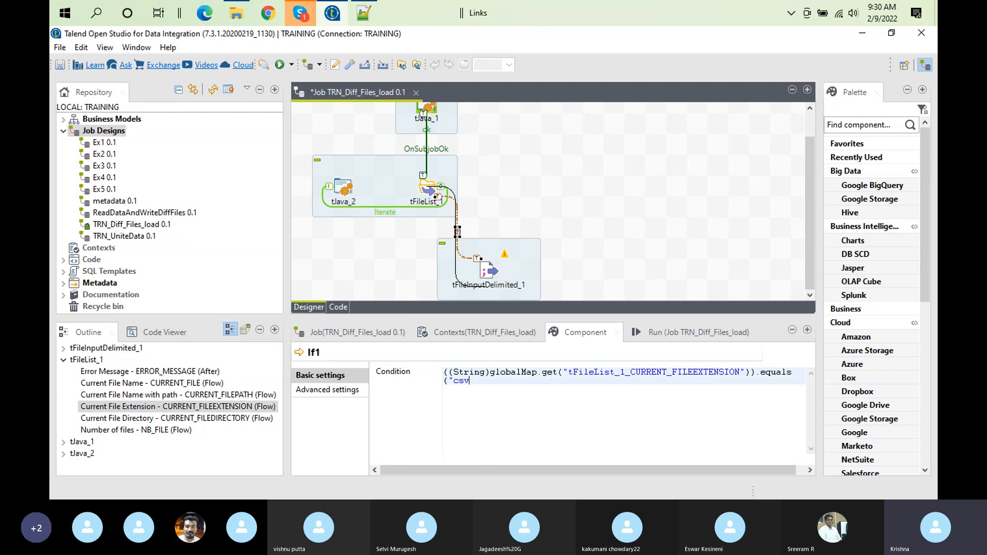
{"action": "type", "text": "\")"}
{"action": "left_click", "coordinate": [471, 381]}
{"action": "type", "text": "\""}
{"action": "triple_click", "coordinate": [471, 371]}
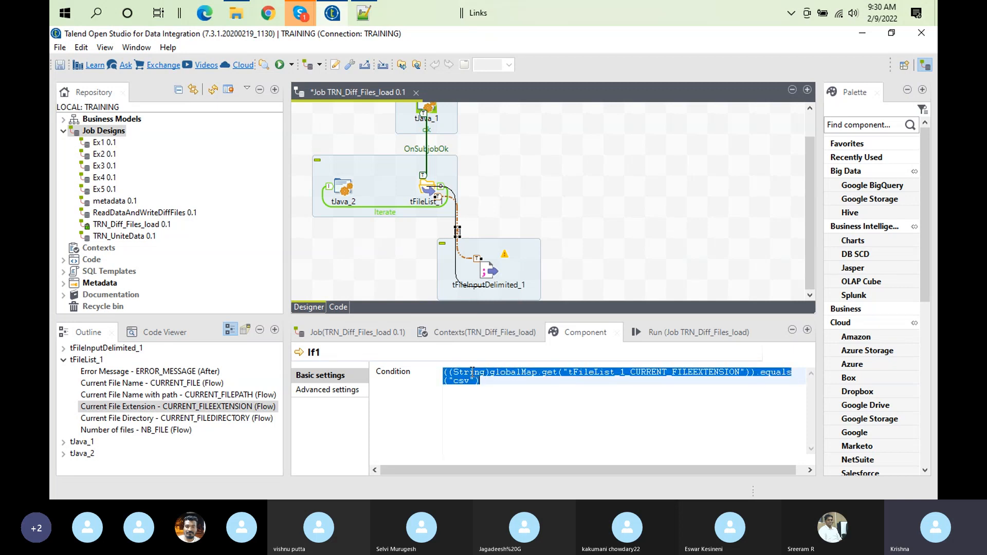
{"action": "double_click", "coordinate": [470, 372]}
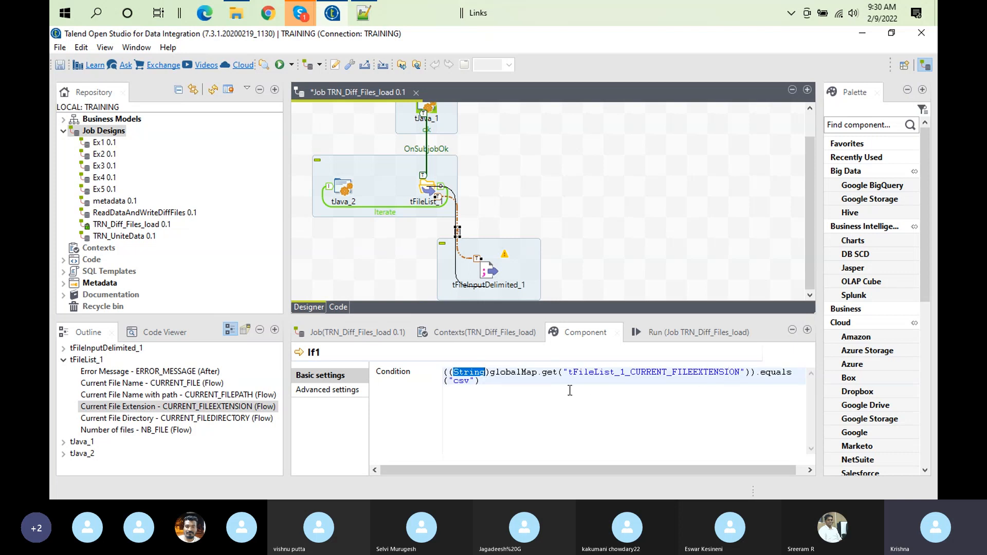
- Write the example comparison csv.equals("csv") below the Run if condition and delete it again
{"action": "left_click", "coordinate": [525, 382]}
{"action": "key", "text": "Return"}
{"action": "type", "text": "csv"}
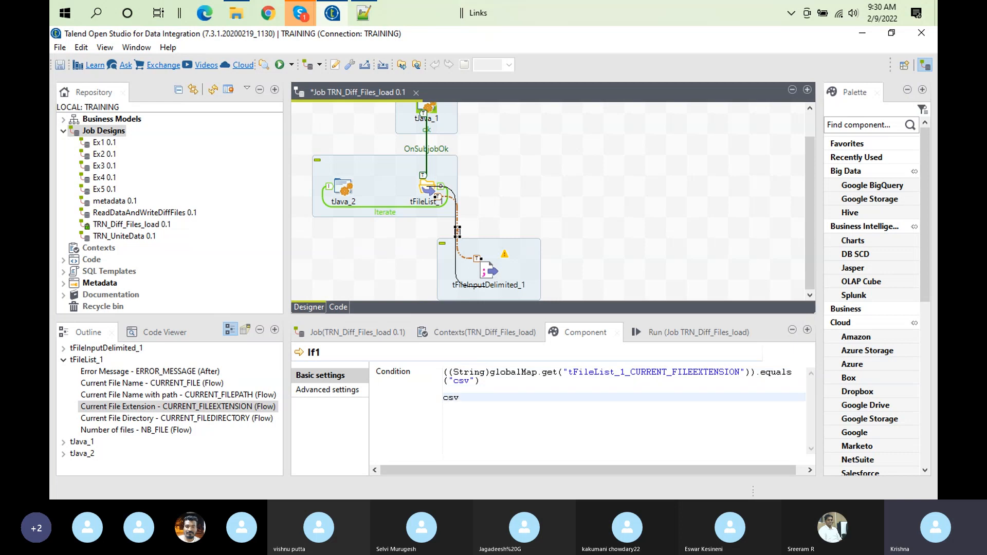
{"action": "type", "text": ".equals"}
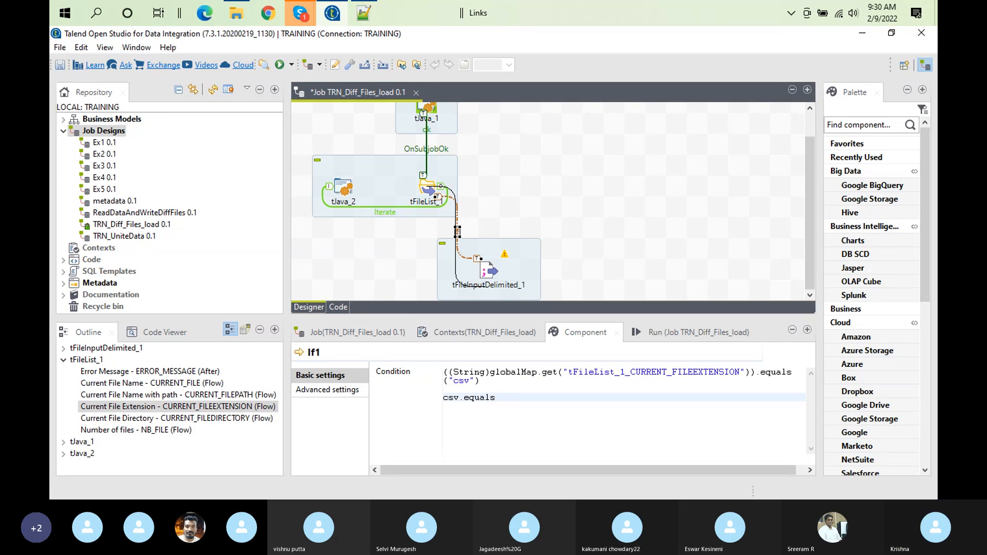
{"action": "type", "text": "(\"csv\")"}
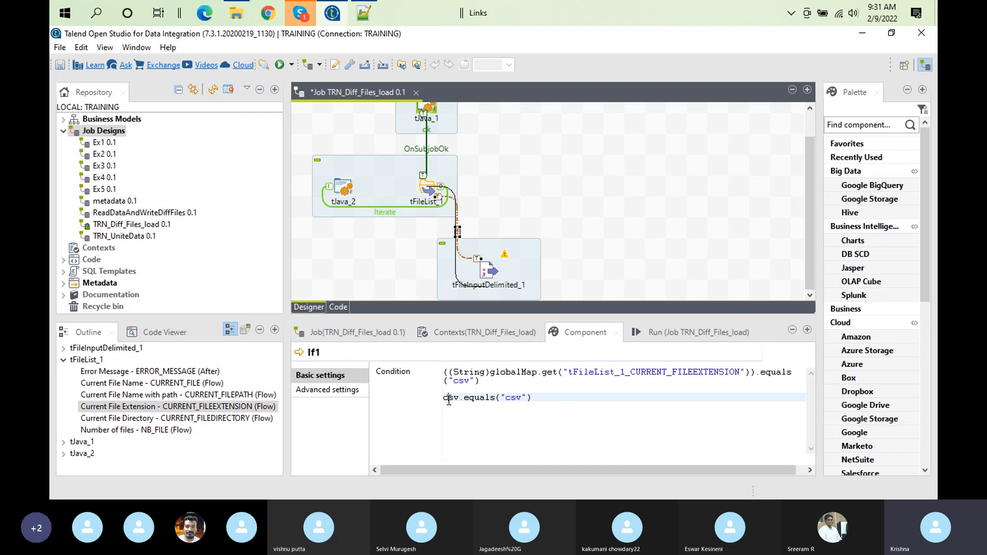
{"action": "double_click", "coordinate": [516, 399]}
{"action": "left_click", "coordinate": [543, 397]}
{"action": "triple_click", "coordinate": [458, 397]}
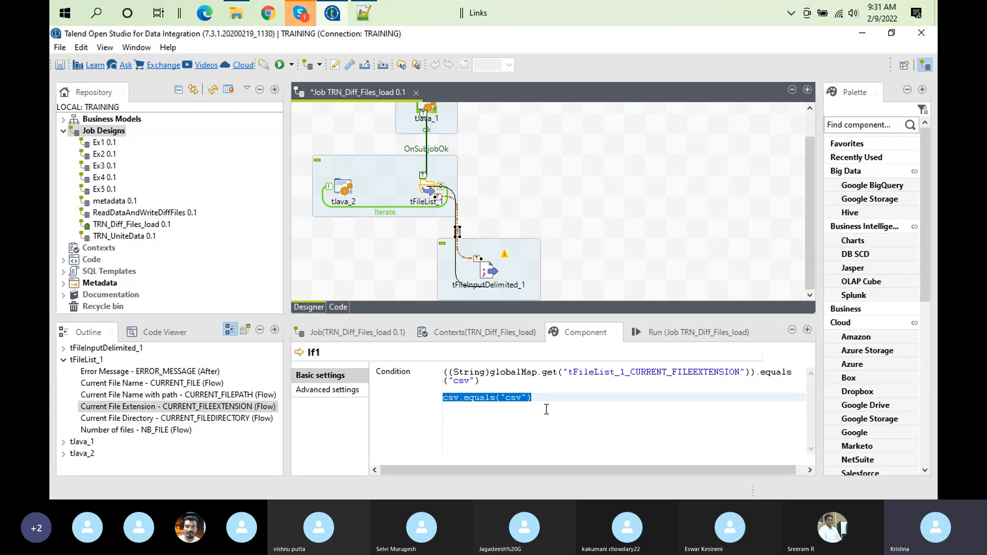
{"action": "key", "text": "BackSpace"}
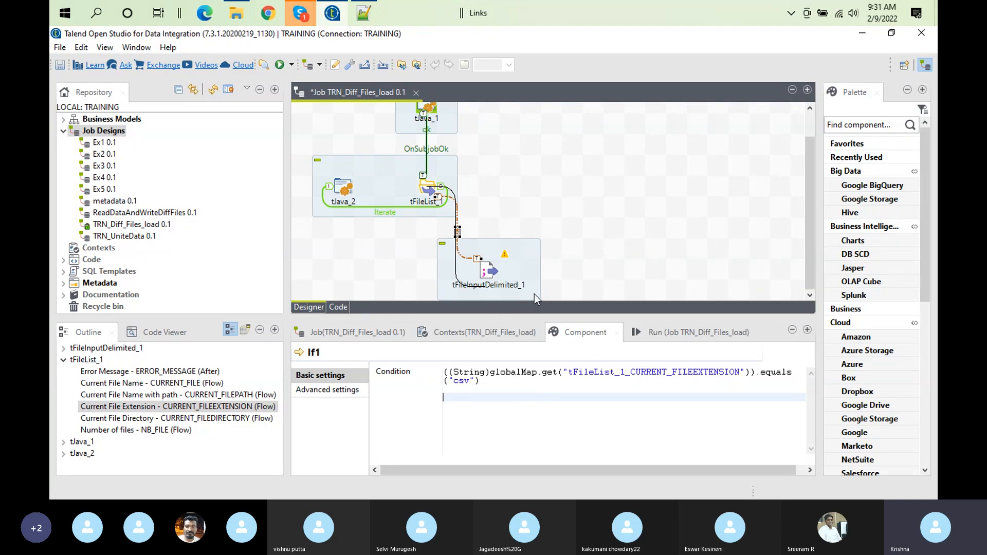
- Add a tMap component beside tFileInputDelimited_1
{"action": "left_click", "coordinate": [585, 265]}
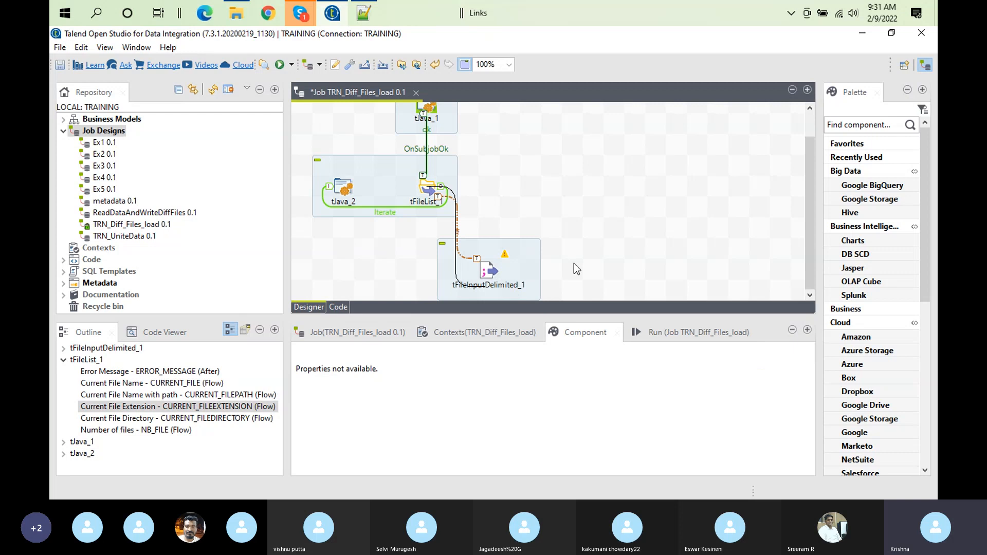
{"action": "left_click", "coordinate": [486, 266]}
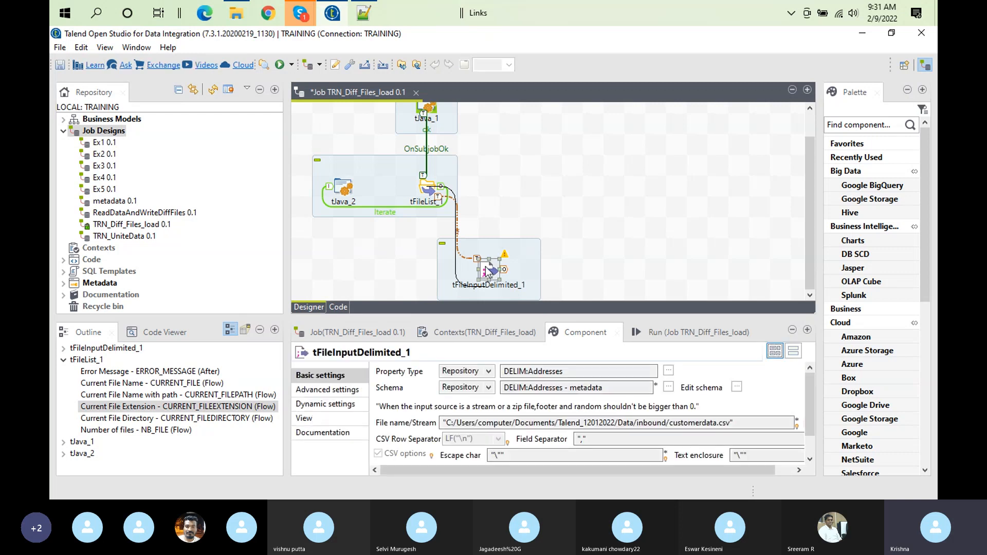
{"action": "left_click", "coordinate": [581, 266]}
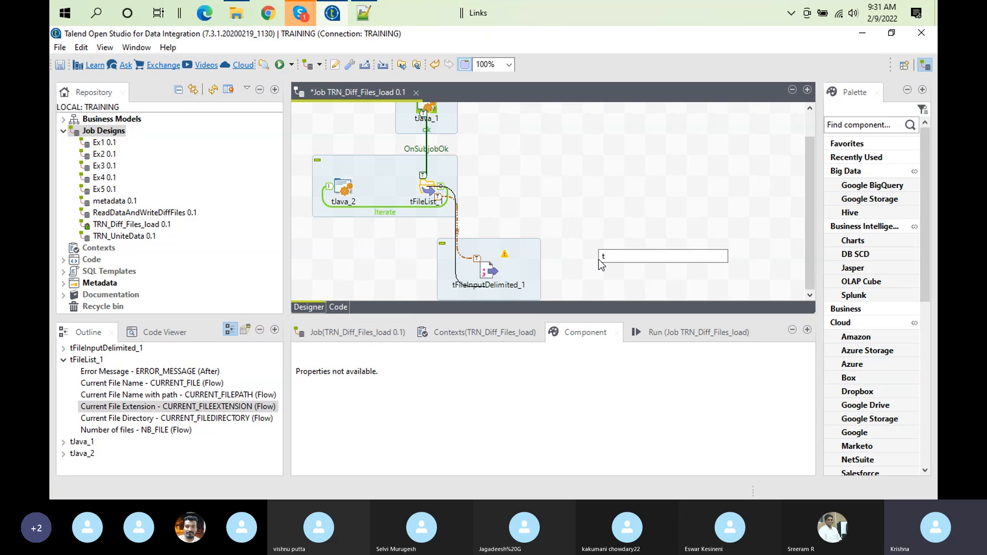
{"action": "type", "text": "tmap"}
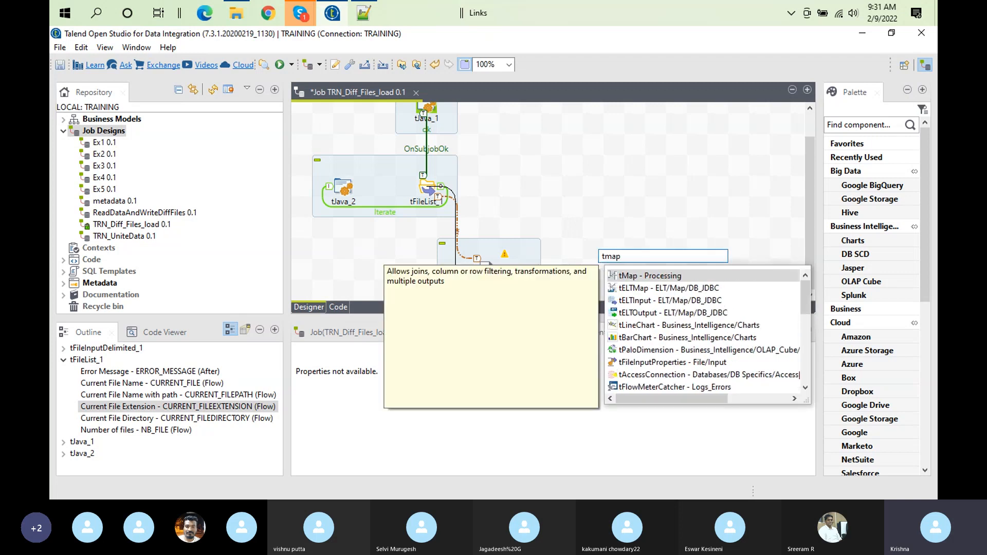
{"action": "double_click", "coordinate": [676, 276]}
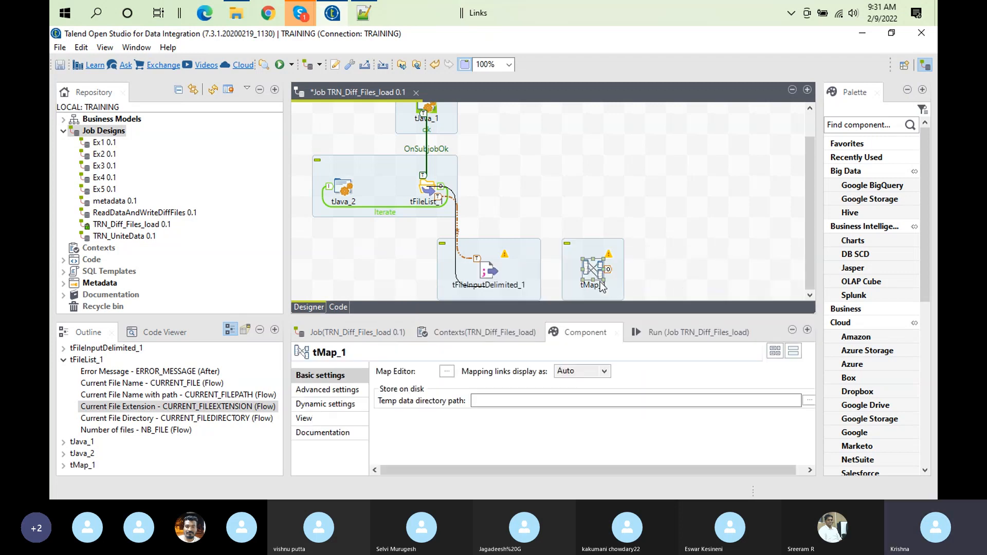
- Connect tFileInputDelimited_1 to tMap_1 with a Main row
{"action": "left_click", "coordinate": [487, 272]}
{"action": "right_click", "coordinate": [486, 274]}
{"action": "mouse_move", "coordinate": [566, 284]}
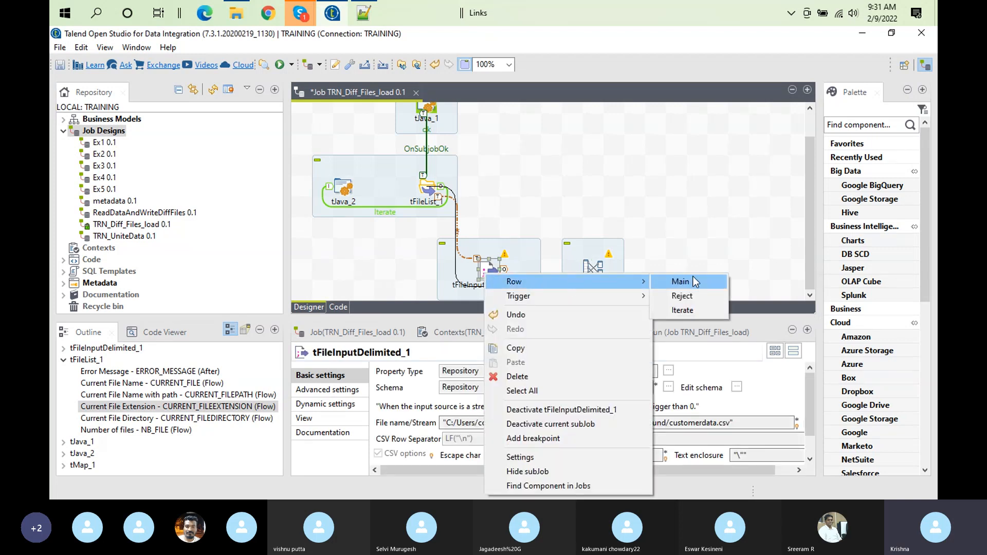
{"action": "left_click", "coordinate": [680, 282]}
{"action": "left_click", "coordinate": [593, 268]}
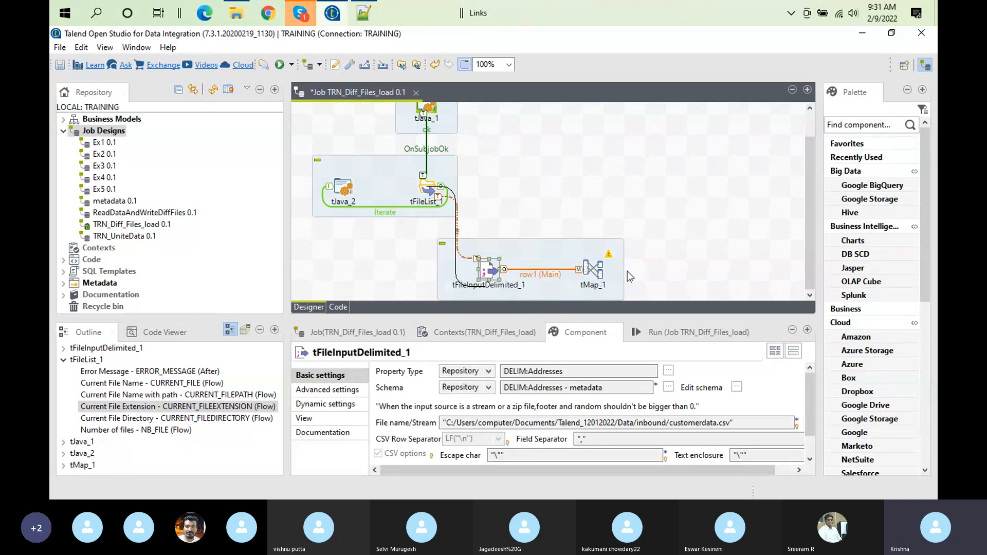
- Add a tLogRow component after tMap_1 in the job design
{"action": "left_click", "coordinate": [652, 269]}
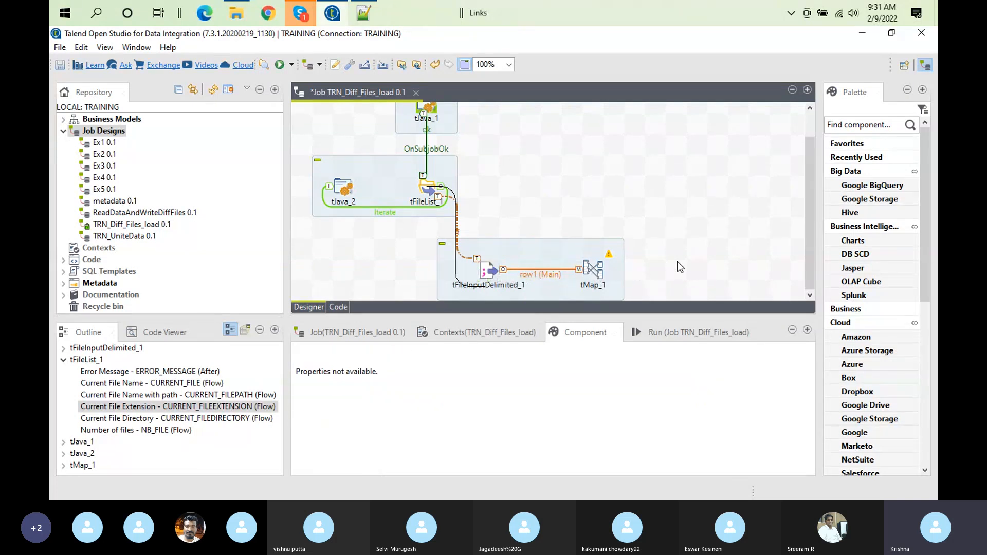
{"action": "type", "text": "tlo"}
{"action": "key", "text": "Return"}
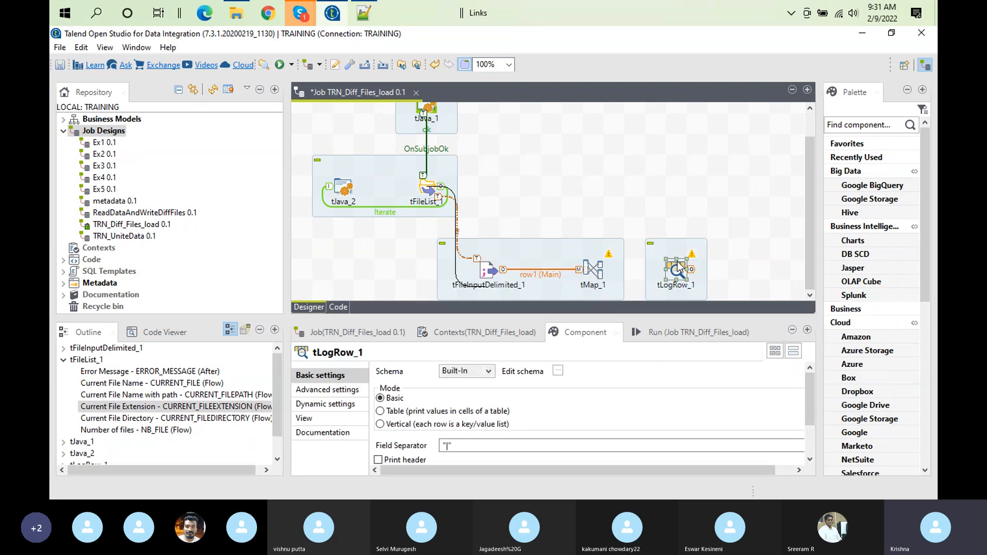
- Connect tMap_1 to tLogRow_1 with a new Main output named printdata
{"action": "right_click", "coordinate": [599, 267]}
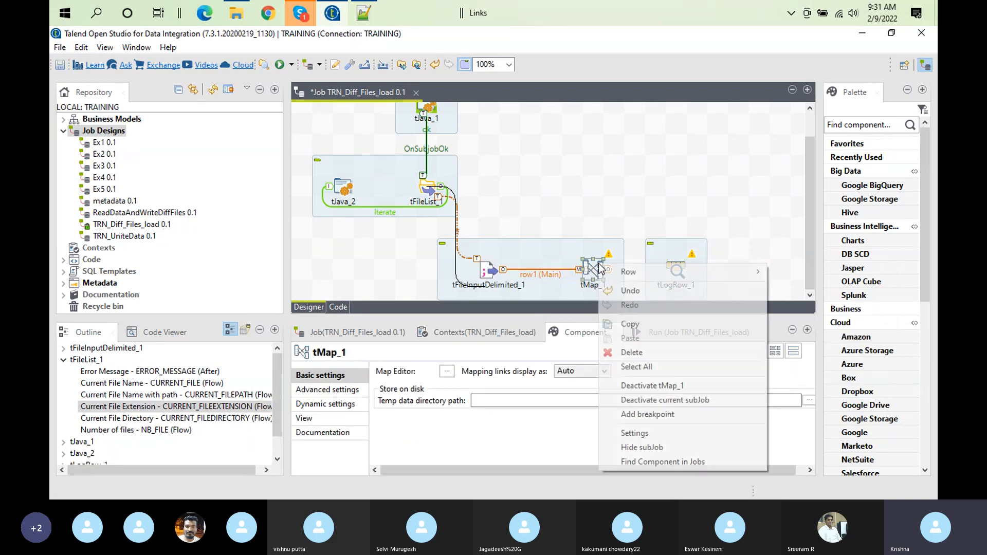
{"action": "mouse_move", "coordinate": [671, 276]}
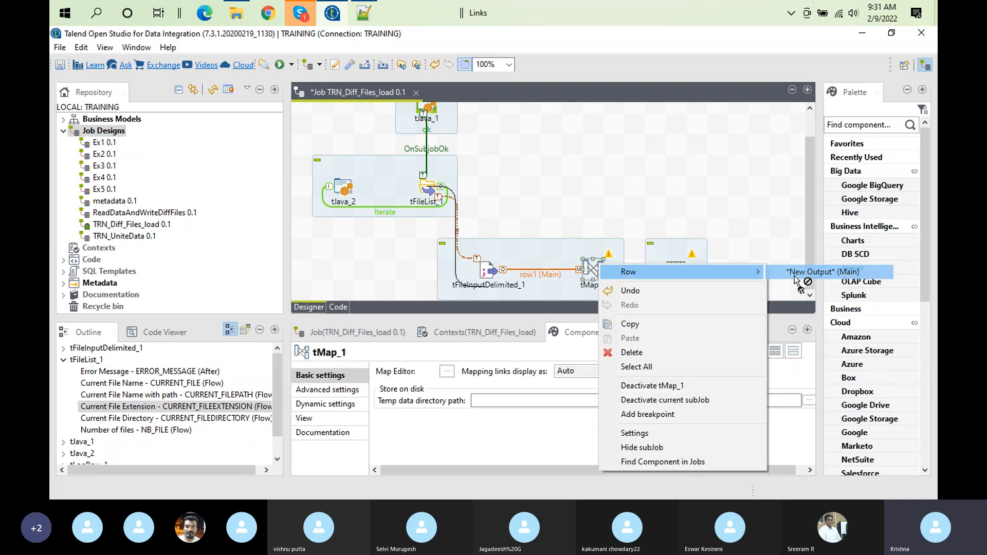
{"action": "left_click", "coordinate": [795, 276]}
{"action": "left_click", "coordinate": [673, 273]}
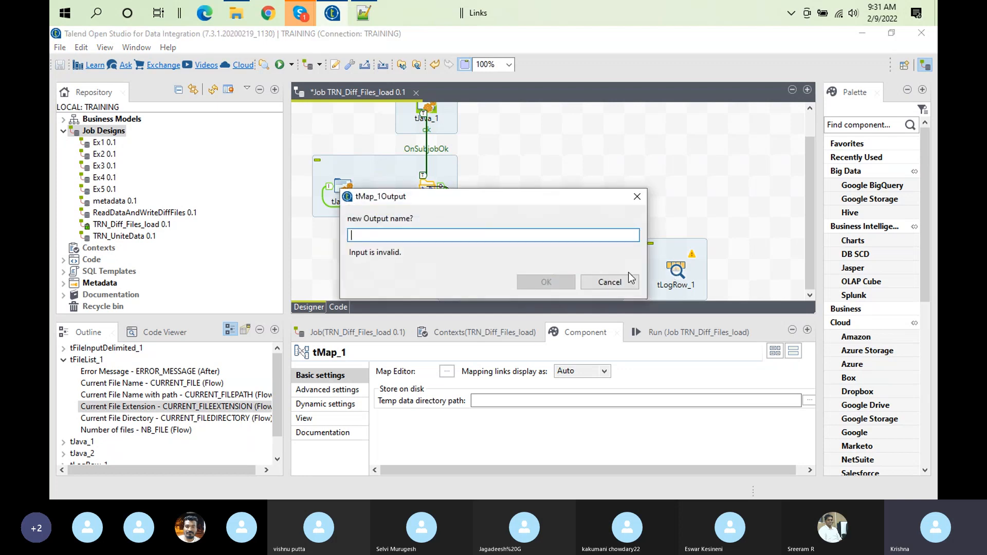
{"action": "type", "text": "pr"}
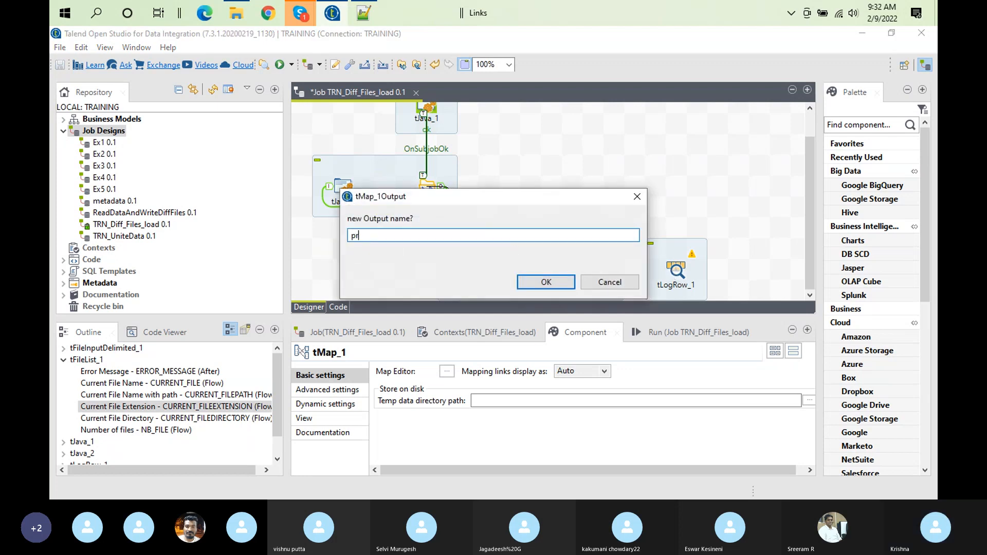
{"action": "type", "text": "intdata"}
{"action": "left_click", "coordinate": [545, 282]}
- Map all row1 columns from ID through zip to the printdata output in tMap_1, and propagate the changes
{"action": "double_click", "coordinate": [591, 269]}
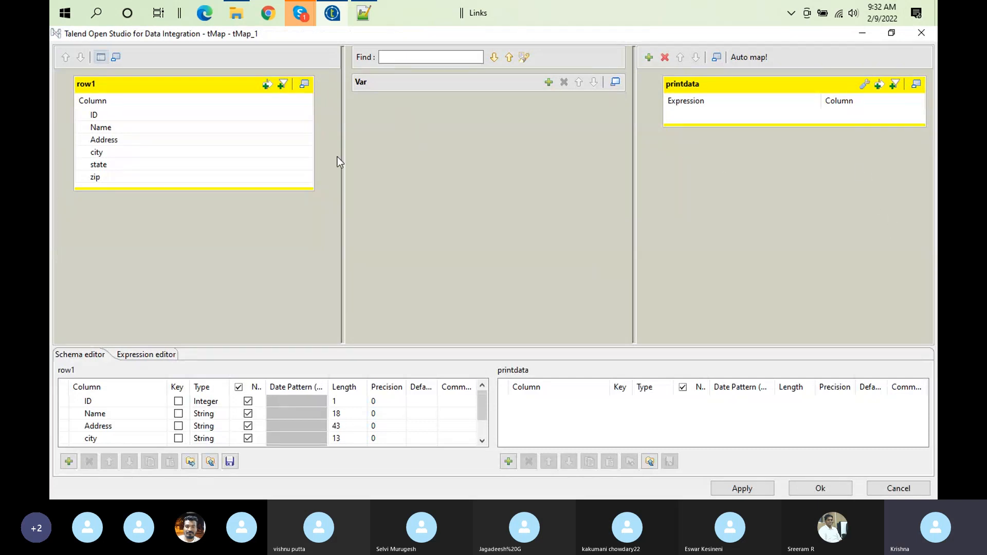
{"action": "left_click", "coordinate": [132, 114]}
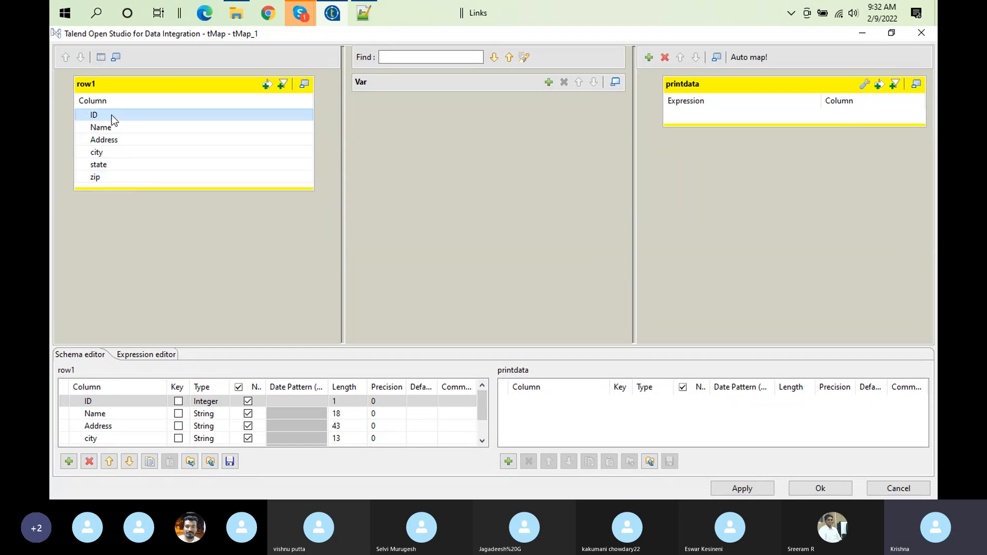
{"action": "left_click", "coordinate": [109, 179], "text": "shift"}
{"action": "left_click_drag", "start_coordinate": [199, 149], "coordinate": [900, 126]}
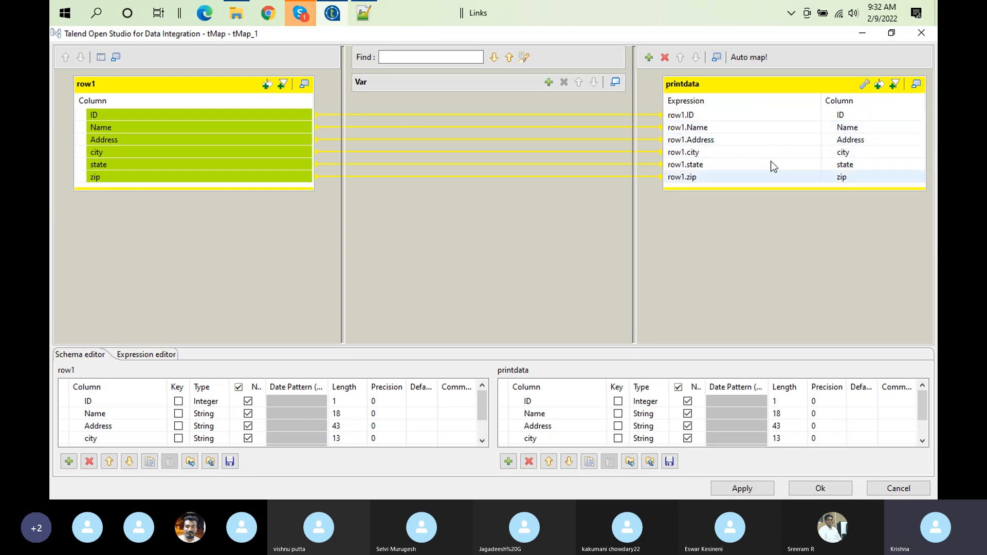
{"action": "left_click", "coordinate": [147, 114]}
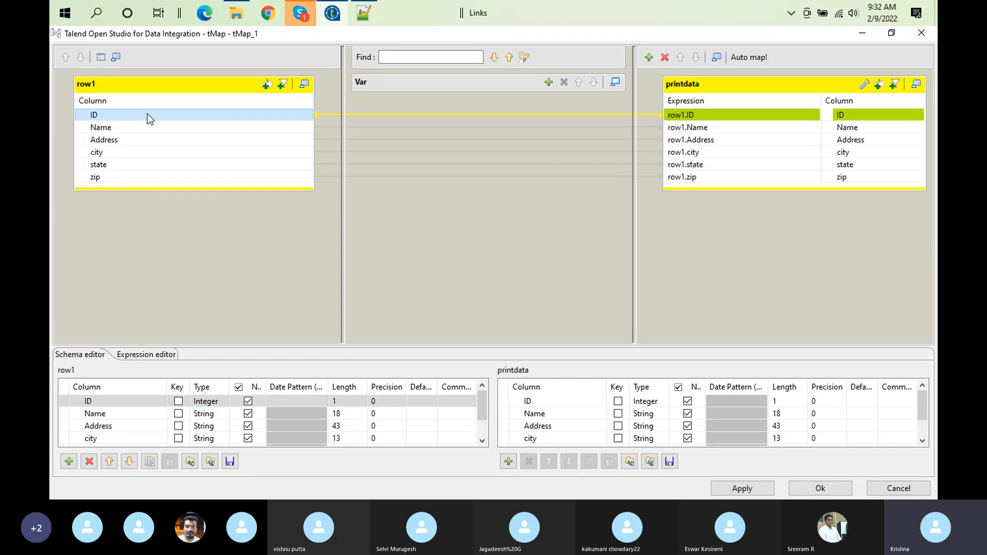
{"action": "left_click", "coordinate": [148, 181], "text": "shift"}
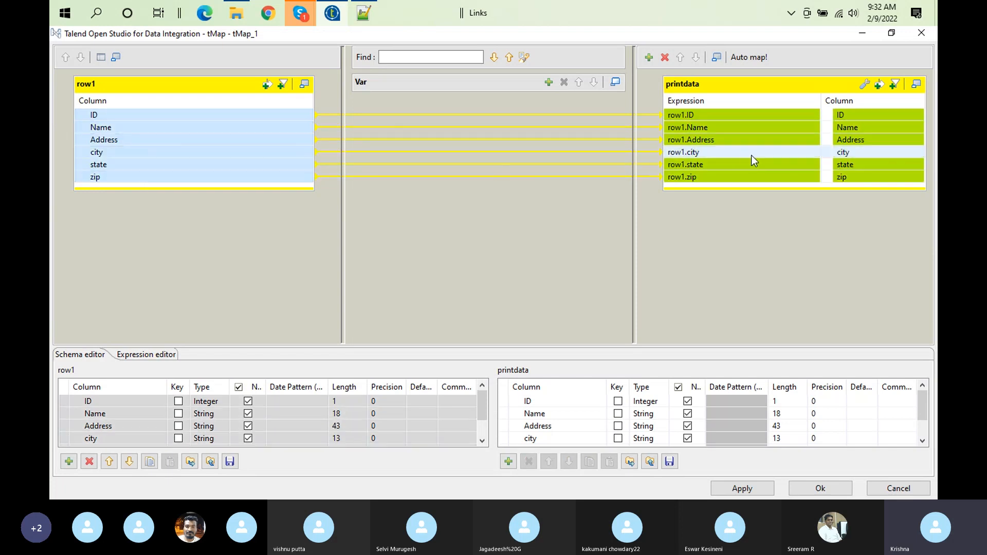
{"action": "left_click", "coordinate": [798, 492]}
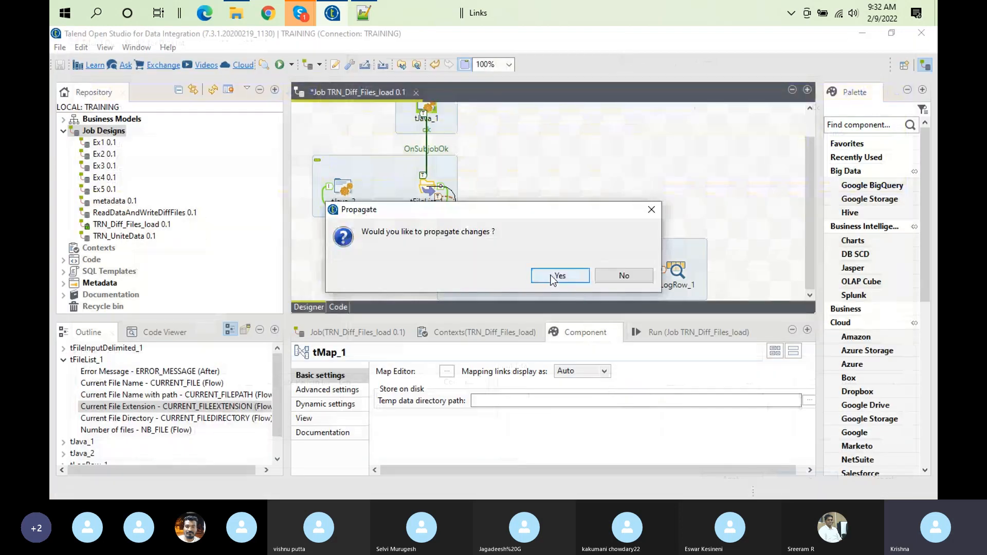
{"action": "key", "text": "Return"}
- Set tLogRow_1 to Table mode with synced columns and open the job's run view
{"action": "left_click", "coordinate": [681, 272]}
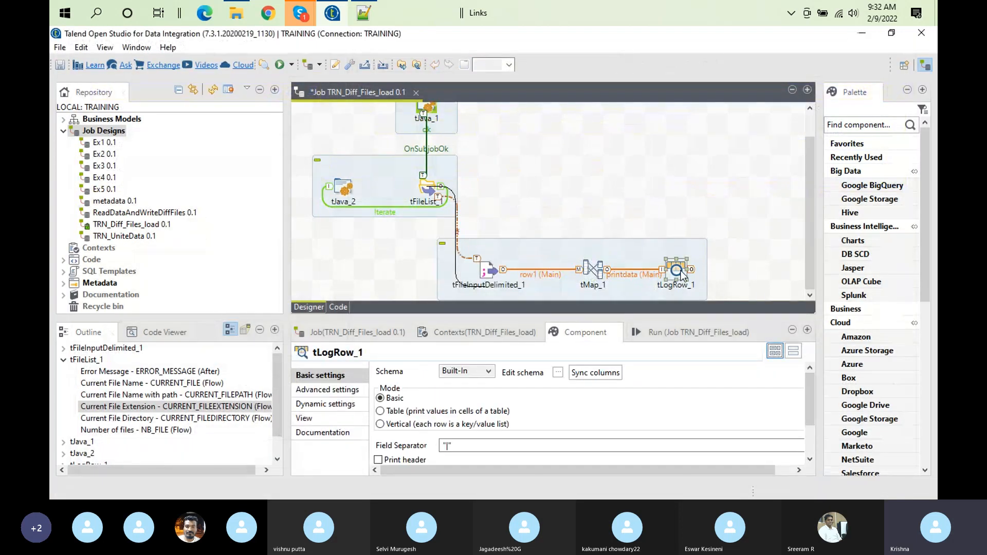
{"action": "left_click", "coordinate": [385, 414]}
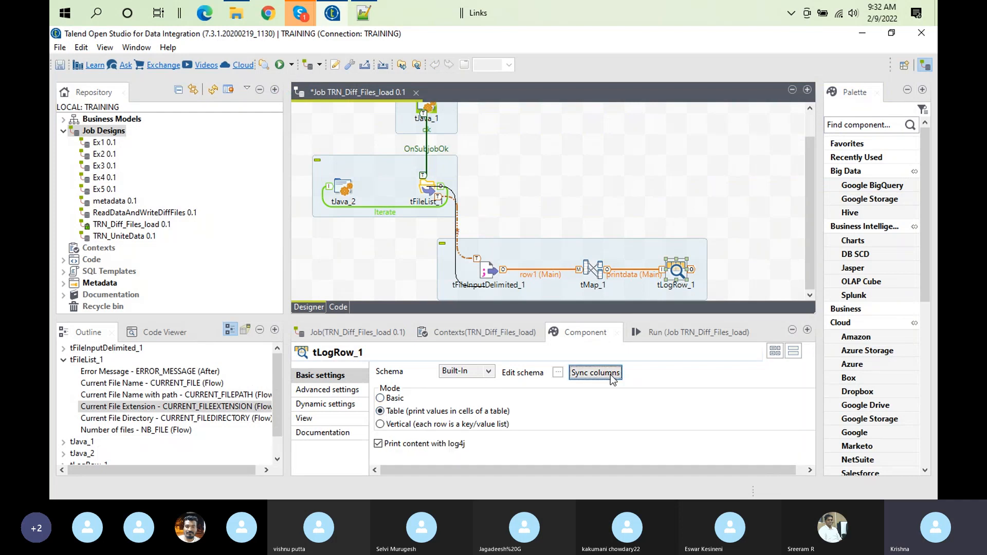
{"action": "left_click", "coordinate": [657, 334]}
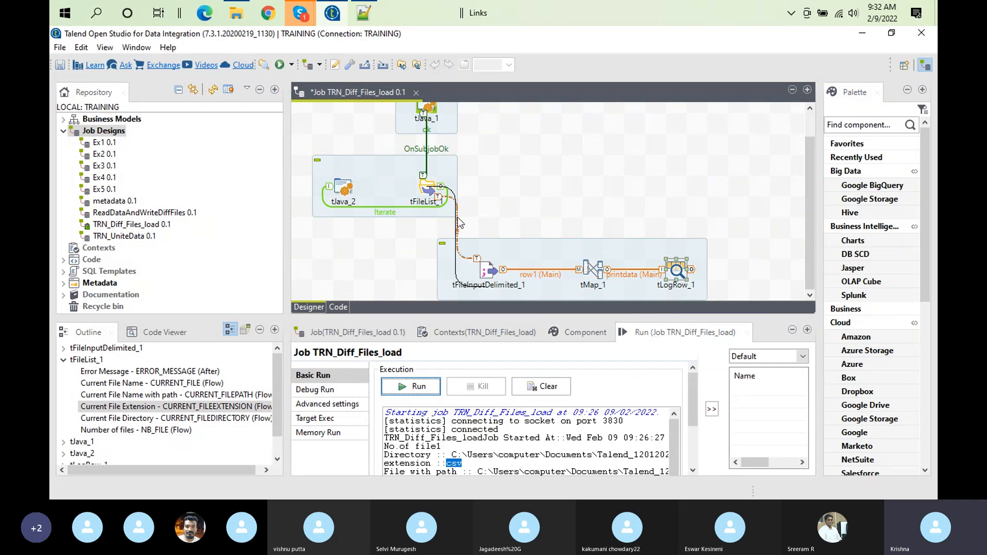
- Rearrange the job by moving tJava_2 beside tJava_1 and the delimited-file subjob up beside tFileList_1
{"action": "left_click_drag", "start_coordinate": [349, 189], "coordinate": [590, 142]}
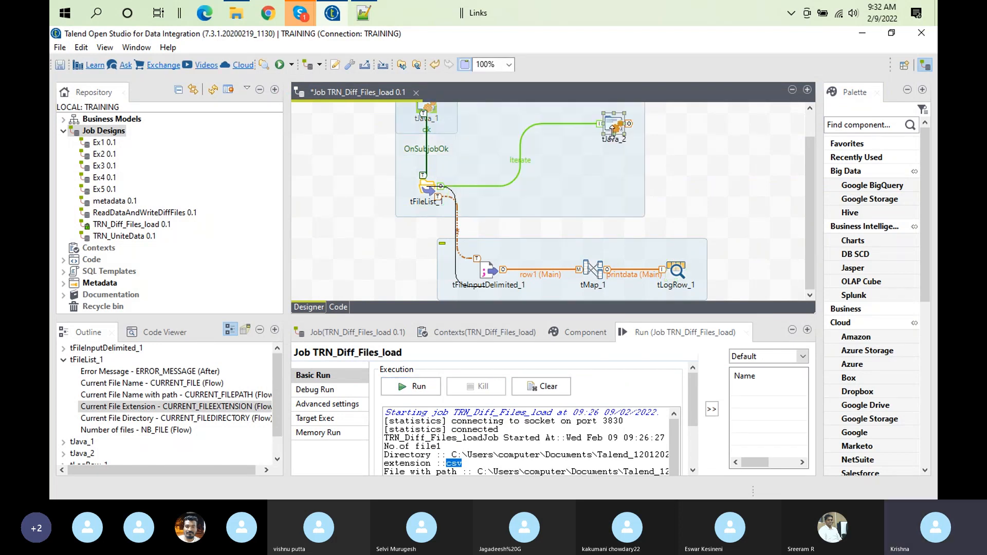
{"action": "left_click_drag", "start_coordinate": [538, 115], "coordinate": [517, 116]}
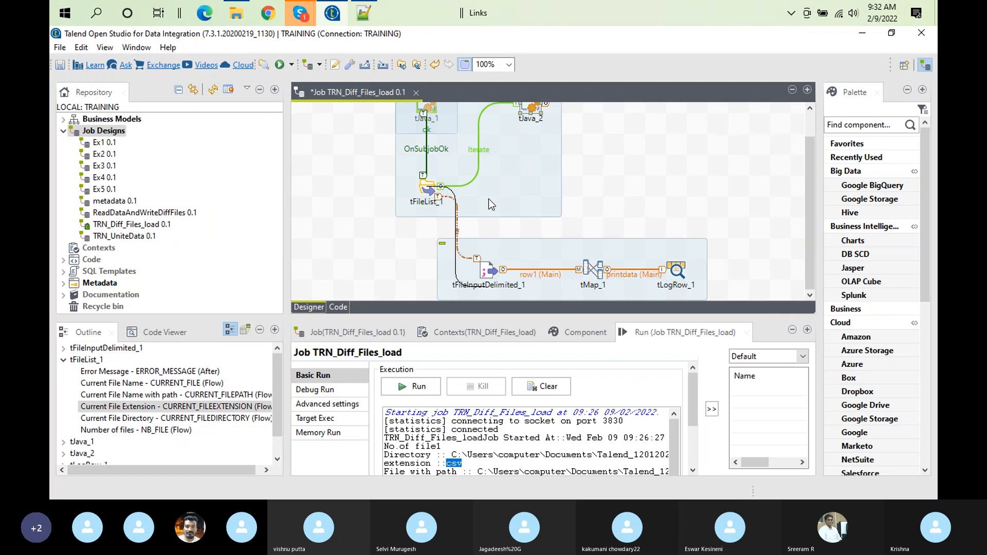
{"action": "left_click_drag", "start_coordinate": [564, 254], "coordinate": [649, 146]}
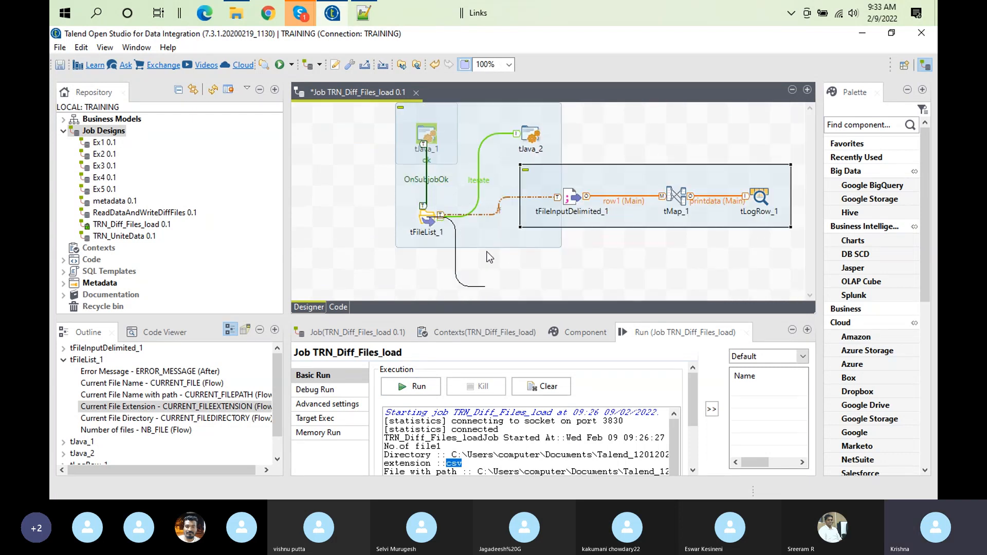
- Start adding an Excel file component in the empty area below the delimited-file subjob by searching for tfile components
{"action": "left_click", "coordinate": [527, 267]}
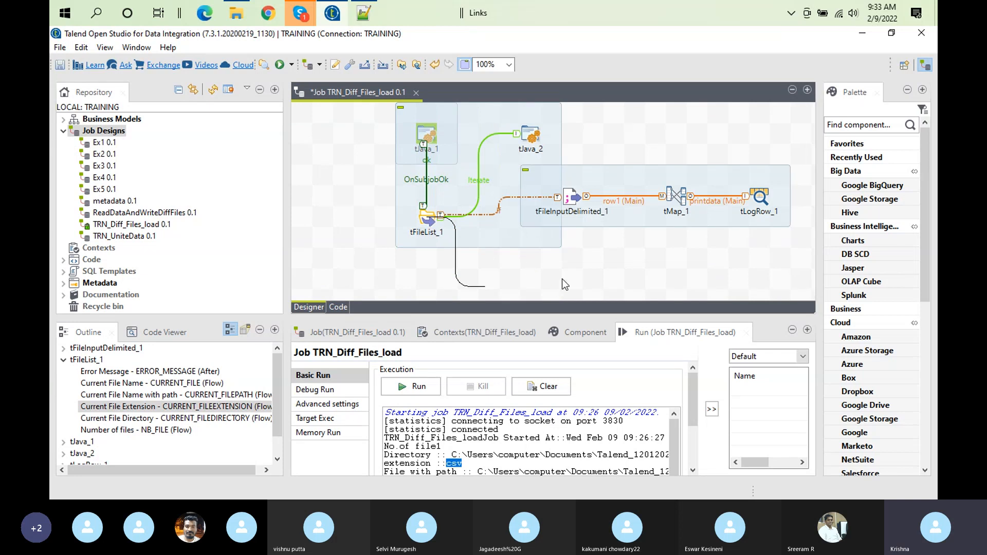
{"action": "type", "text": "tfile"}
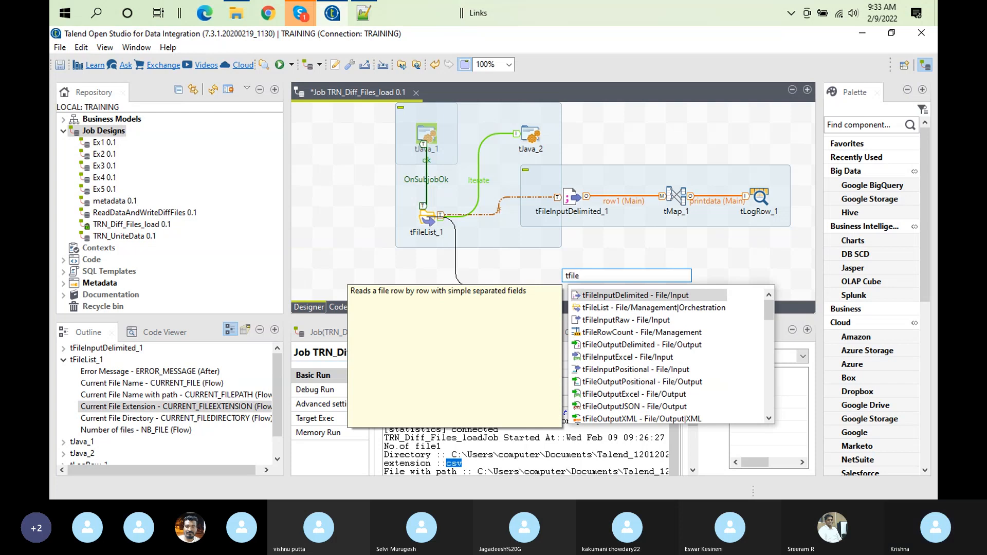
{"action": "type", "text": "Excel"}
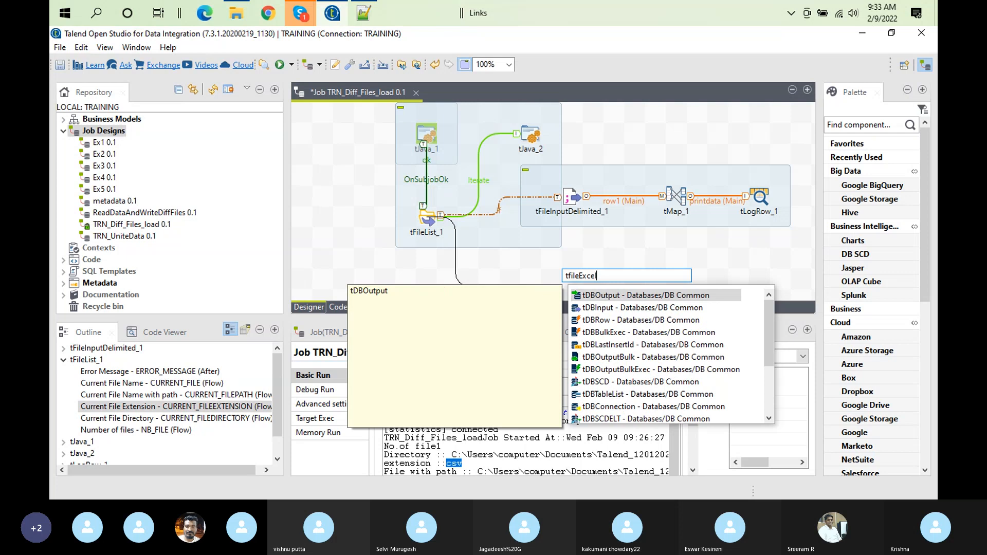
{"action": "key", "text": "BackSpace"}
{"action": "key", "text": "BackSpace"}
{"action": "key", "text": "BackSpace"}
{"action": "key", "text": "BackSpace"}
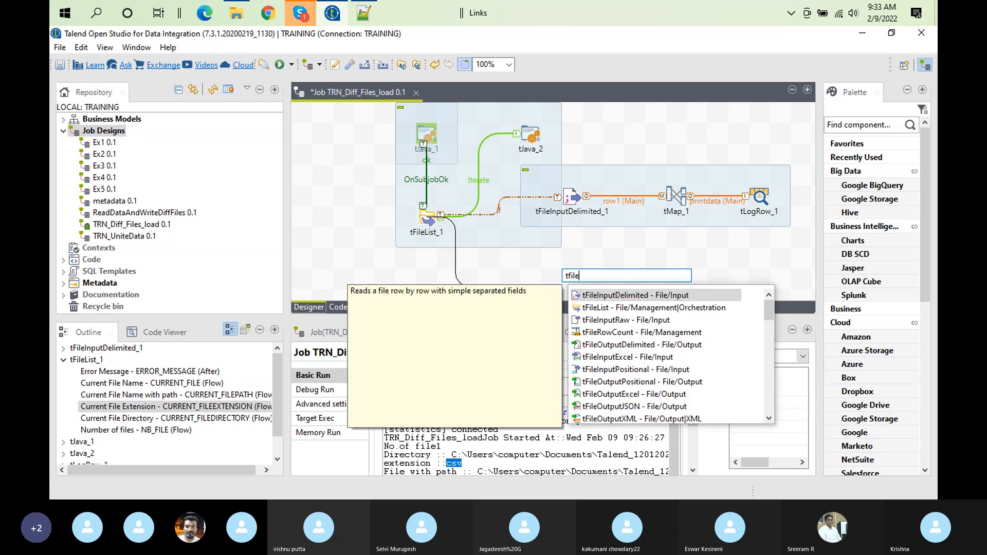
- Add a tFileInputExcel component below the delimited input and connect tFileList_1 to it with a Run if trigger
{"action": "type", "text": "input"}
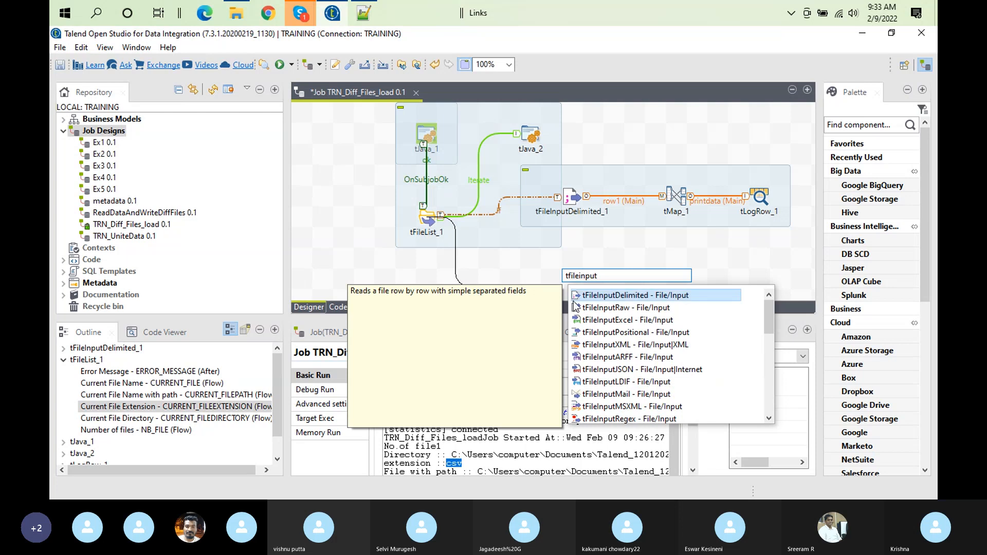
{"action": "double_click", "coordinate": [630, 321]}
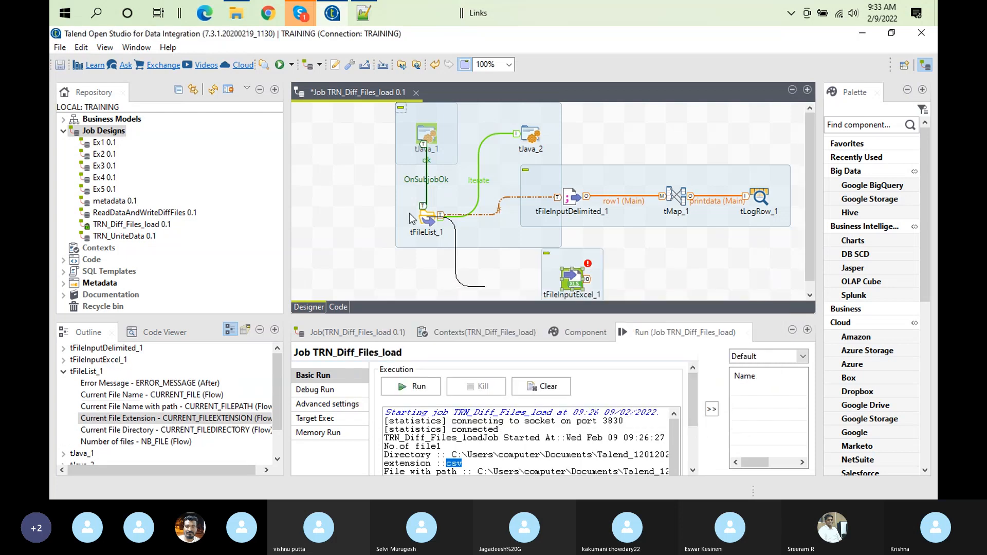
{"action": "right_click", "coordinate": [433, 220]}
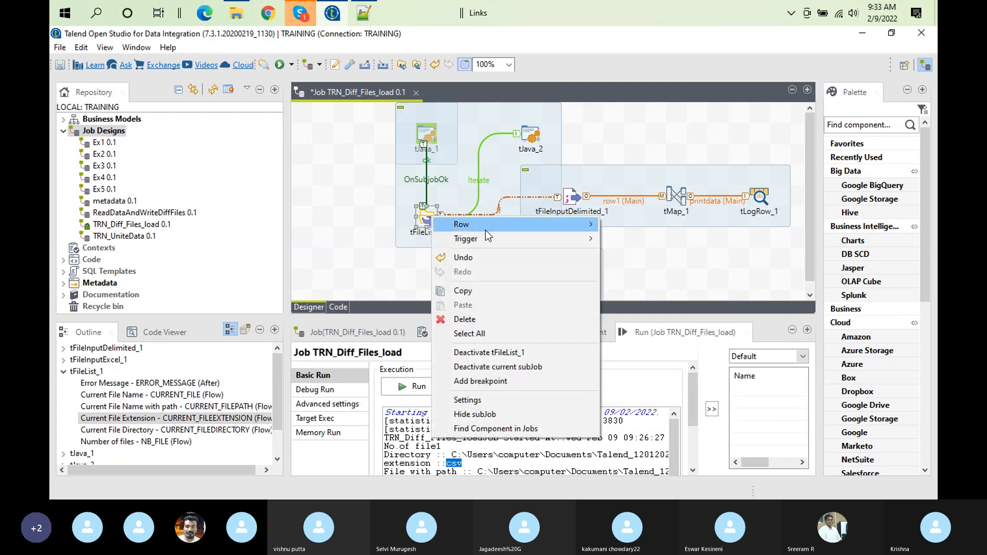
{"action": "mouse_move", "coordinate": [498, 241]}
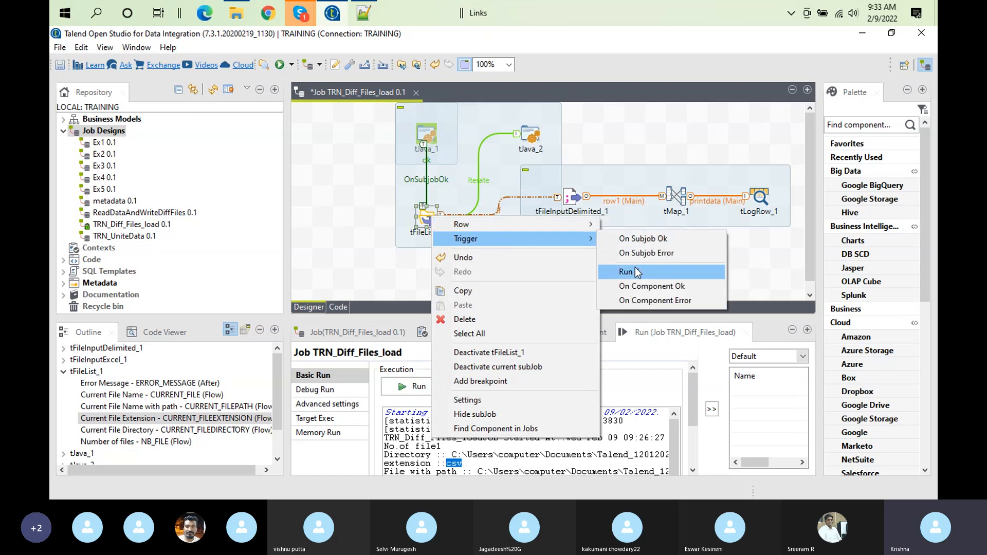
{"action": "left_click", "coordinate": [630, 271]}
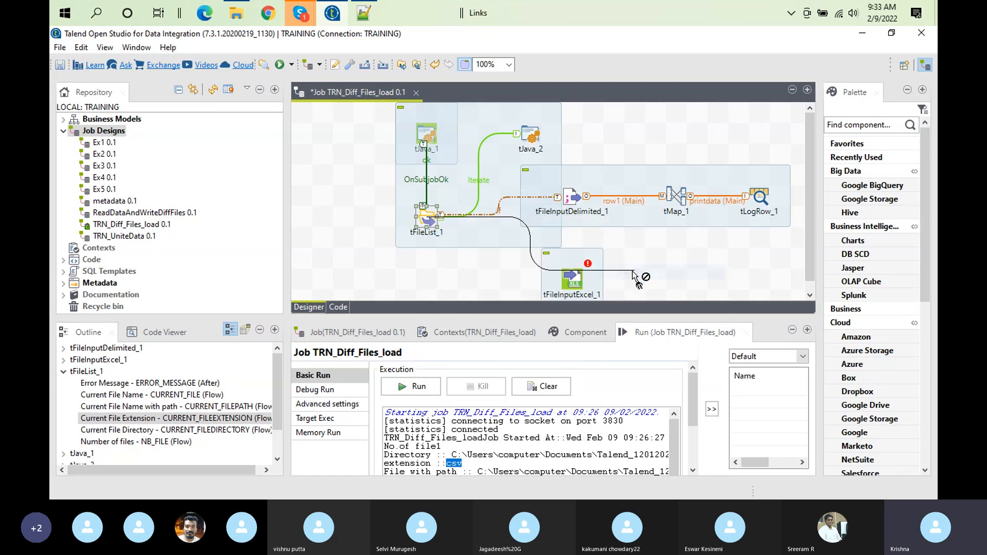
{"action": "left_click", "coordinate": [578, 282]}
{"action": "left_click", "coordinate": [502, 244]}
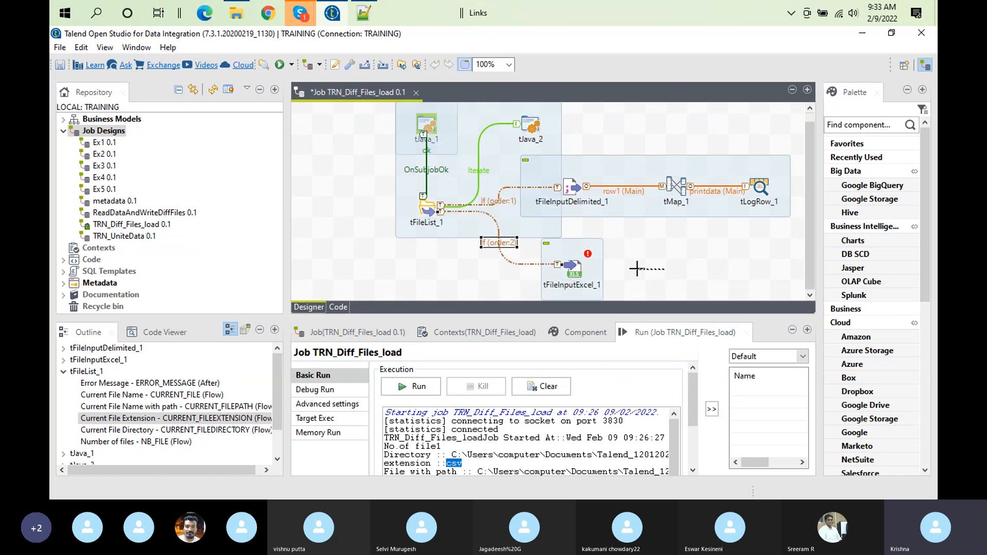
{"action": "left_click", "coordinate": [640, 267]}
- Set tFileInputExcel_1's property type to Repository and assign the Address Excel metadata to it
{"action": "double_click", "coordinate": [572, 272]}
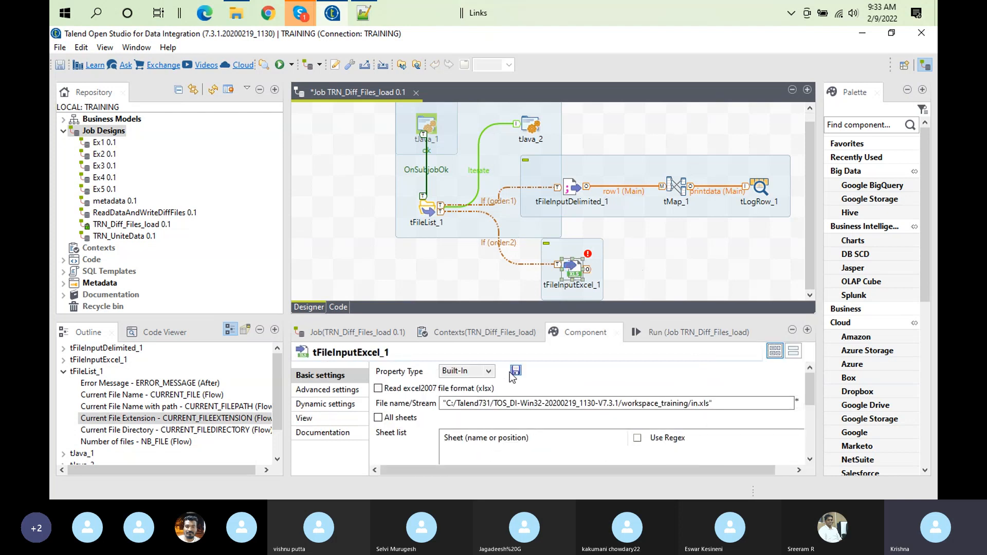
{"action": "left_click", "coordinate": [489, 371]}
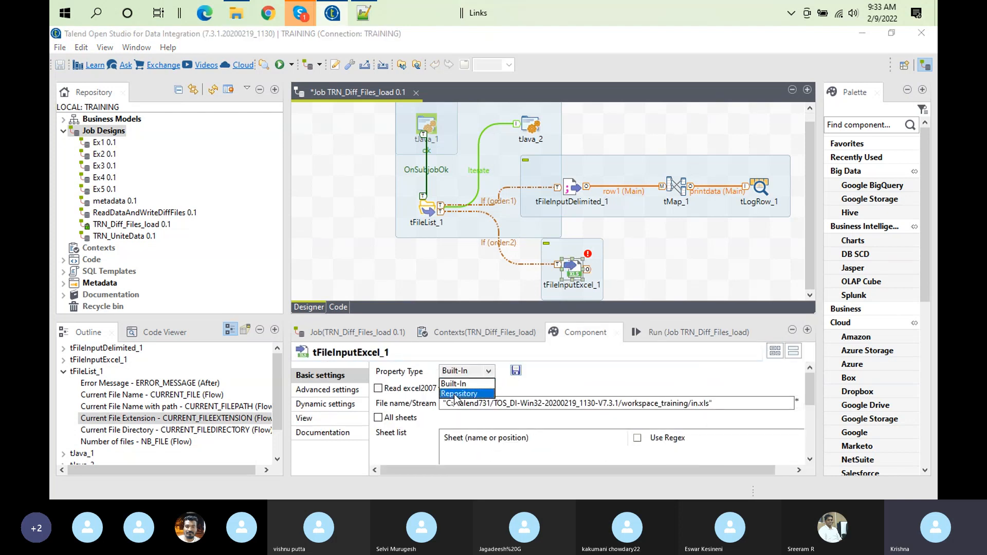
{"action": "left_click", "coordinate": [457, 394]}
{"action": "left_click", "coordinate": [668, 371]}
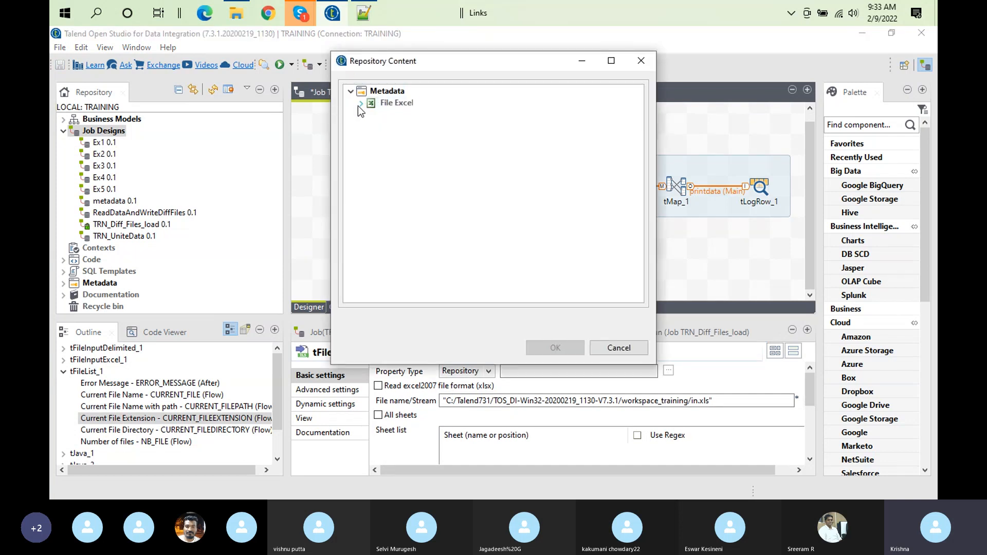
{"action": "left_click", "coordinate": [361, 104]}
{"action": "left_click", "coordinate": [399, 114]}
{"action": "left_click", "coordinate": [555, 354]}
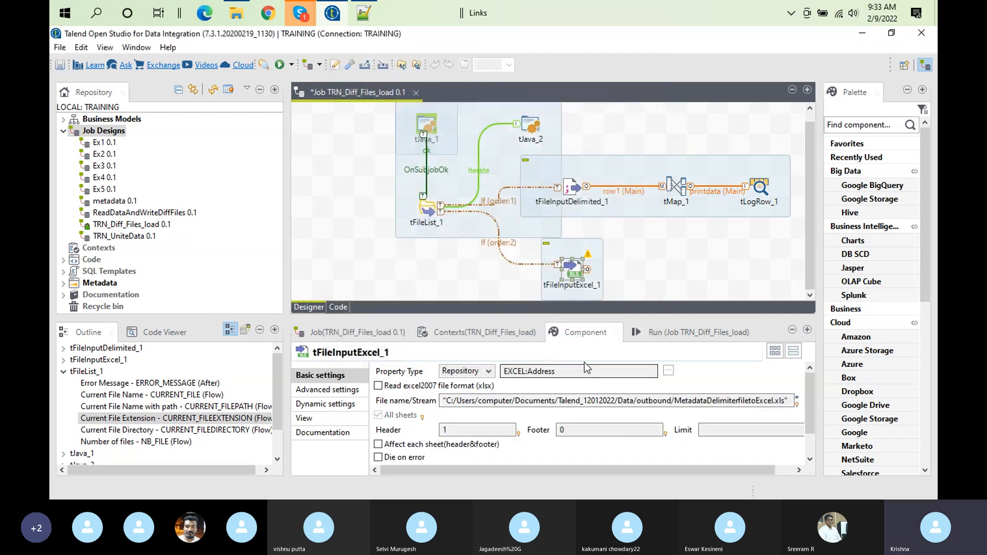
- Add a tMap and a tLogRow component in line after tFileInputExcel_1
{"action": "left_click", "coordinate": [635, 269]}
{"action": "type", "text": "tmap"}
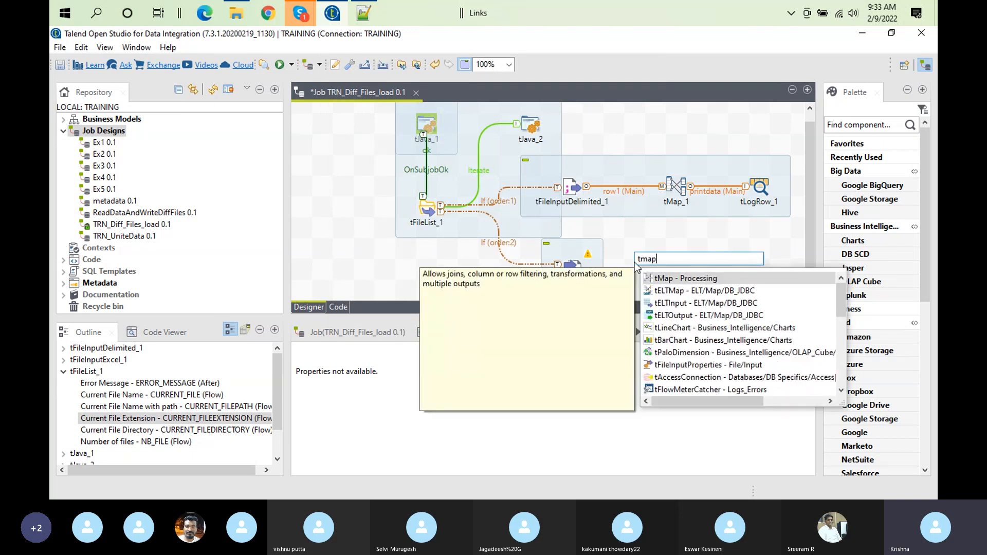
{"action": "key", "text": "Return"}
{"action": "left_click", "coordinate": [748, 278]}
{"action": "type", "text": "t"}
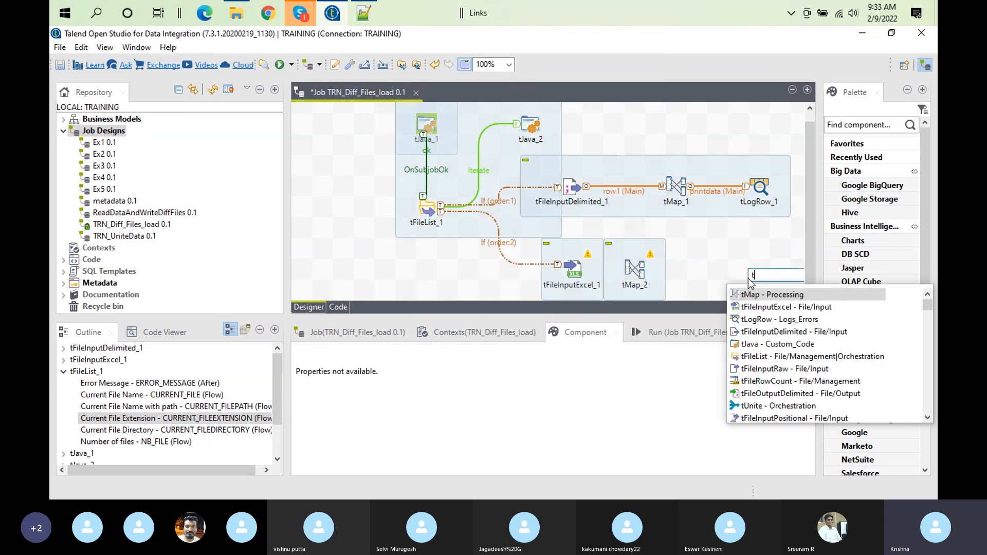
{"action": "type", "text": "log"}
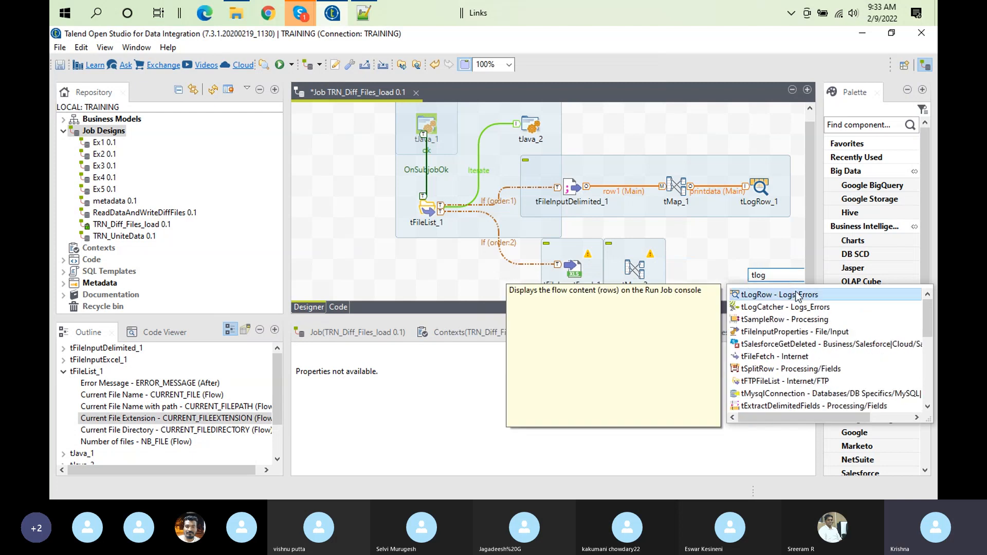
{"action": "double_click", "coordinate": [795, 294]}
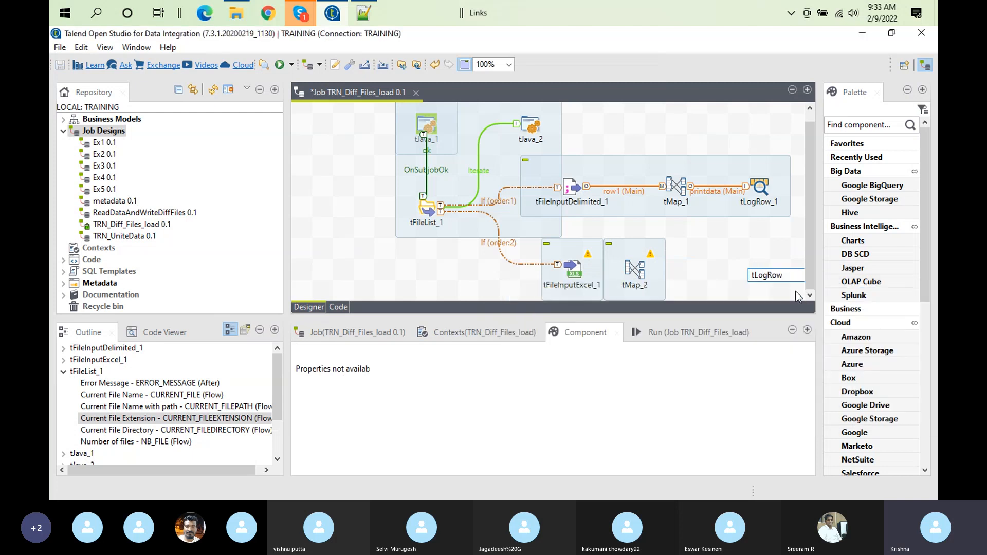
- Connect tFileInputExcel_1 to tMap_2 with a Main row
{"action": "right_click", "coordinate": [580, 265]}
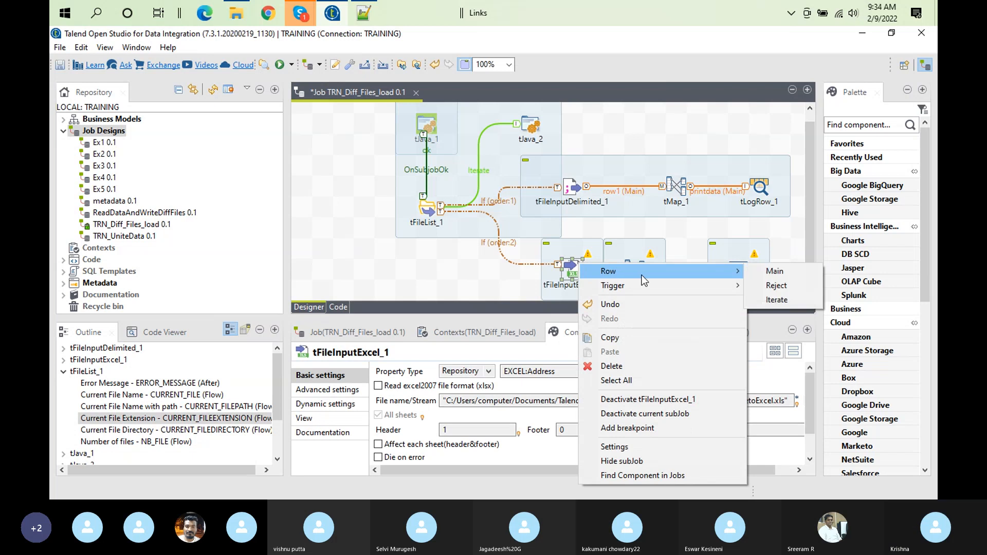
{"action": "mouse_move", "coordinate": [642, 275]}
{"action": "left_click", "coordinate": [761, 271]}
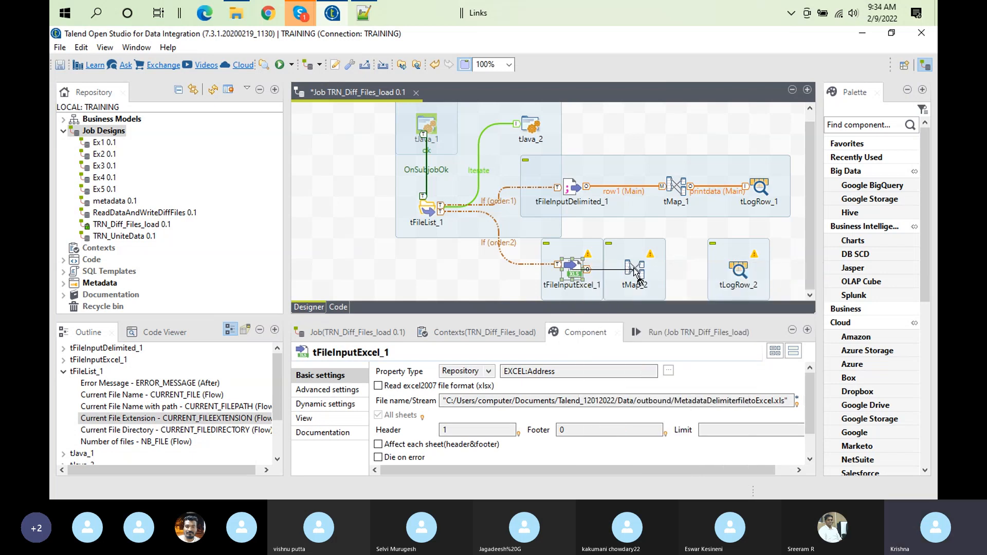
{"action": "left_click", "coordinate": [633, 270]}
- Connect tMap_2 to tLogRow_2 with a new output row named logdata
{"action": "right_click", "coordinate": [633, 270]}
{"action": "mouse_move", "coordinate": [709, 273]}
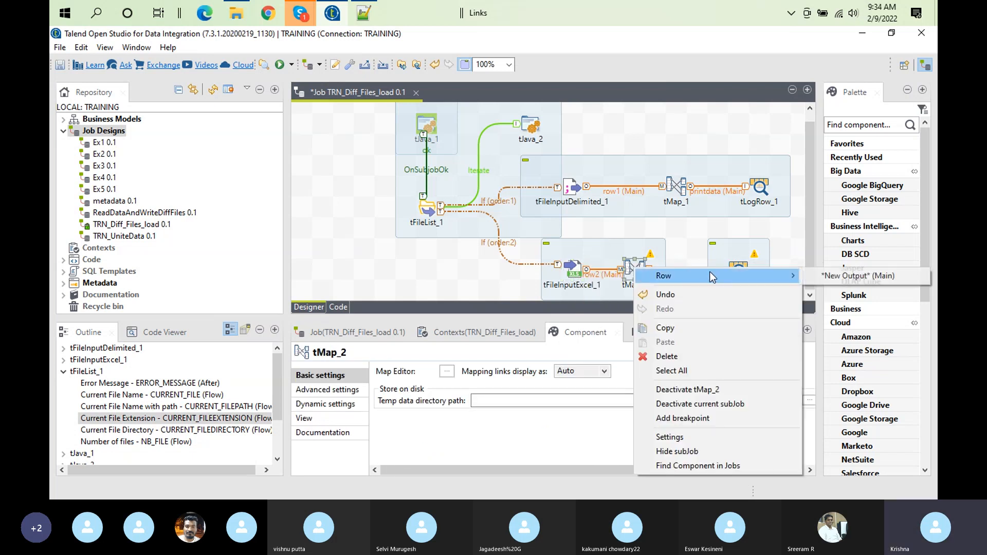
{"action": "left_click", "coordinate": [832, 277]}
{"action": "left_click", "coordinate": [741, 278]}
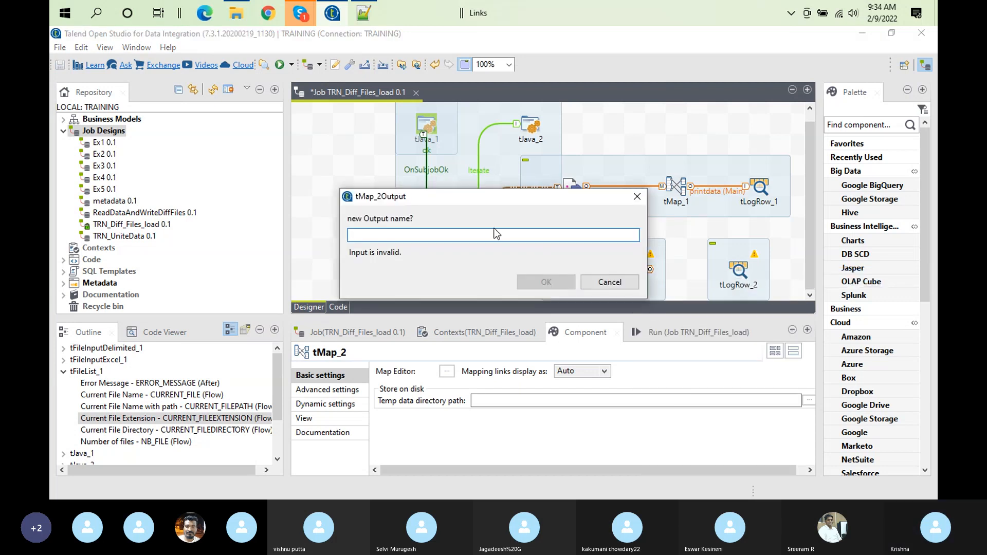
{"action": "type", "text": "logdata"}
{"action": "key", "text": "Return"}
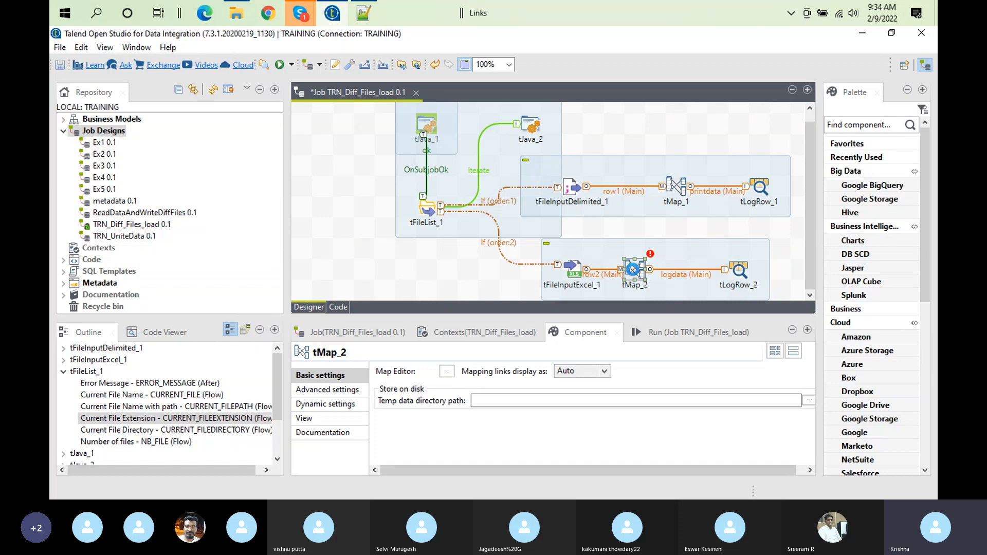
- In tMap_2's map editor, copy all row2 columns from ID to zip into the logdata output schema
{"action": "double_click", "coordinate": [633, 268]}
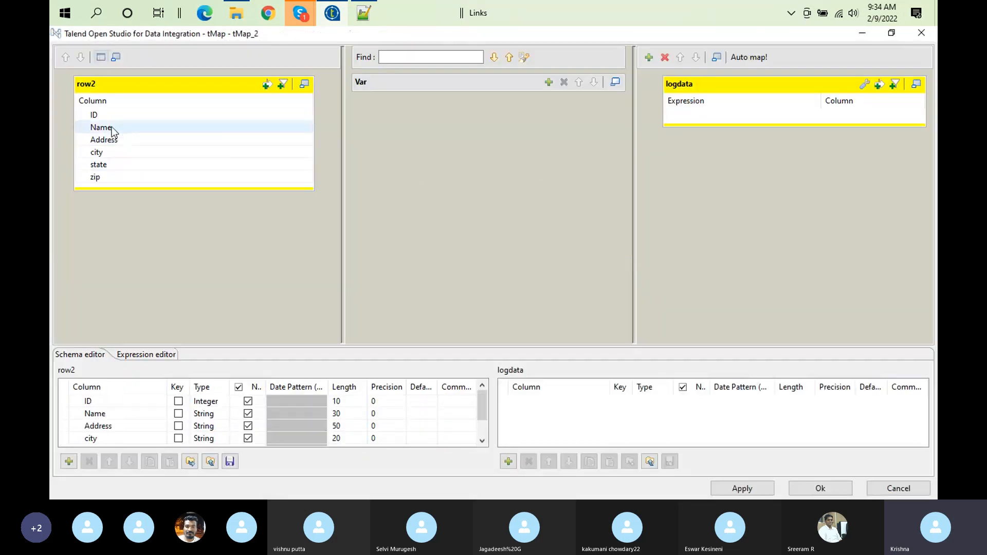
{"action": "left_click", "coordinate": [100, 117]}
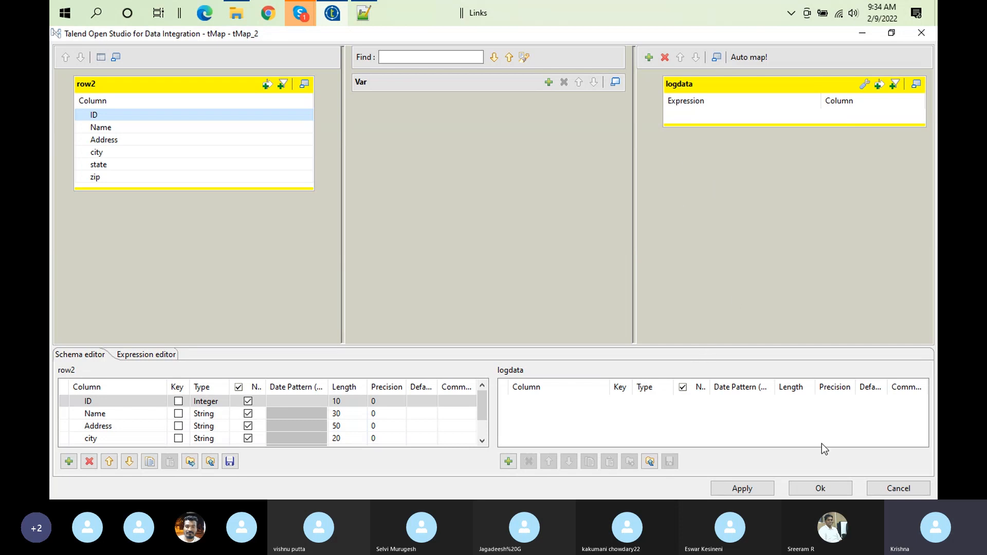
{"action": "left_click", "coordinate": [97, 177], "text": "shift"}
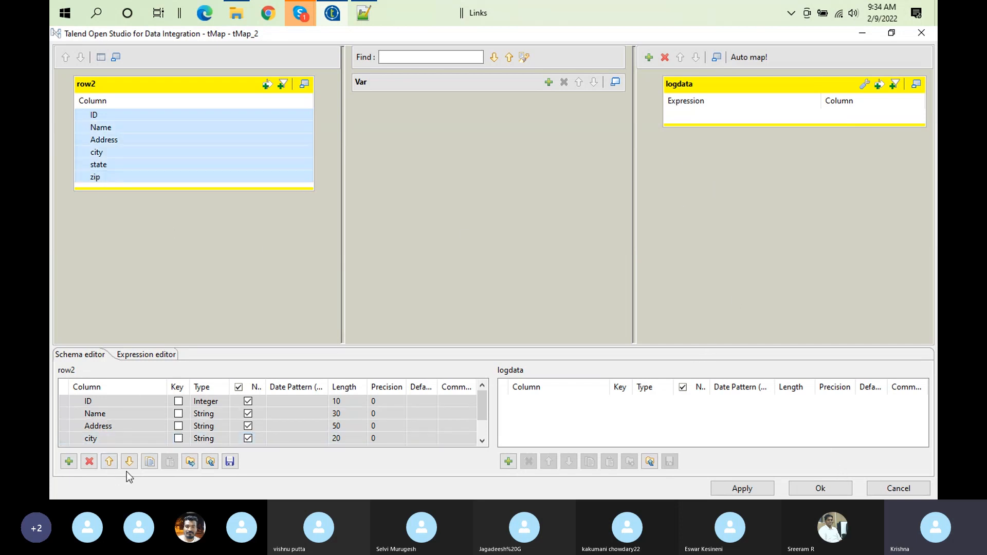
{"action": "left_click", "coordinate": [148, 462]}
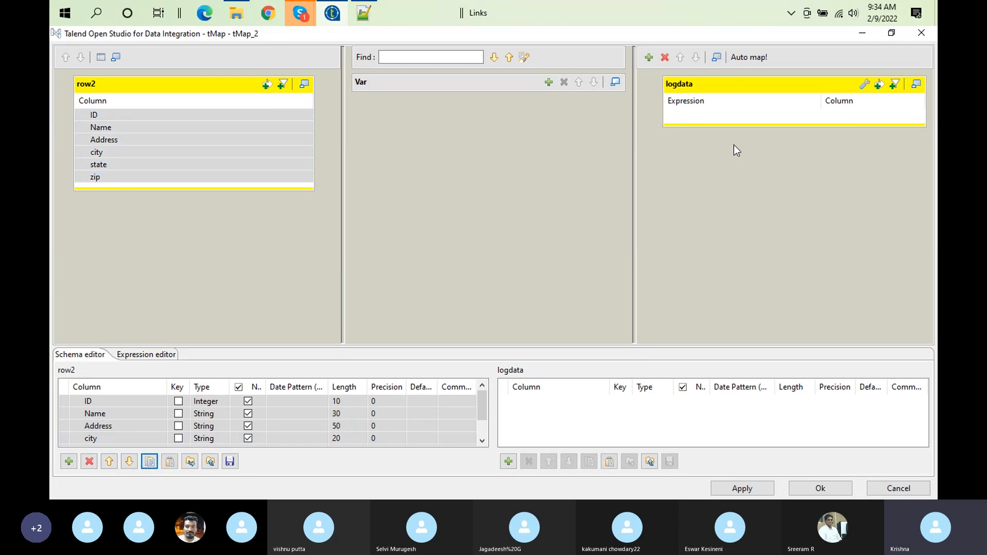
{"action": "left_click", "coordinate": [757, 82]}
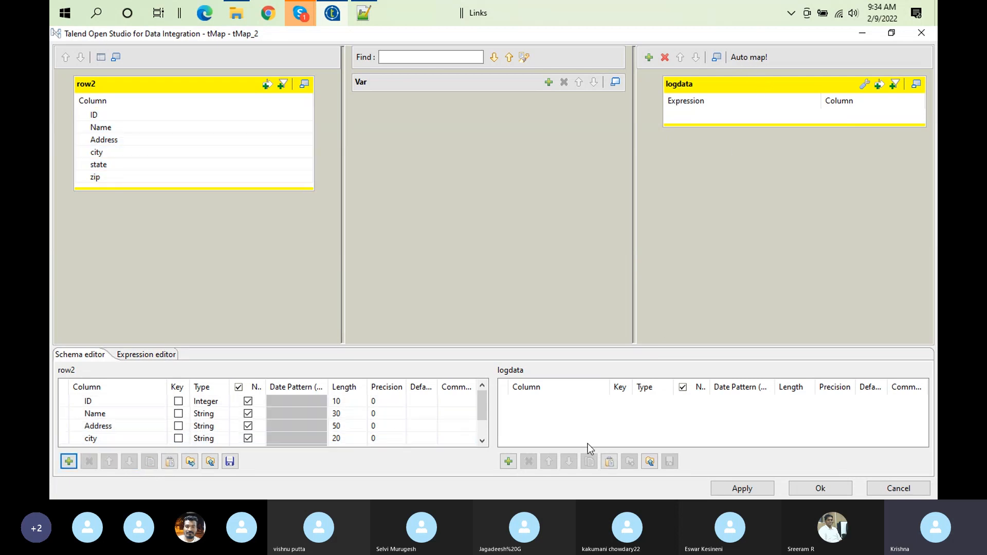
{"action": "left_click", "coordinate": [608, 460]}
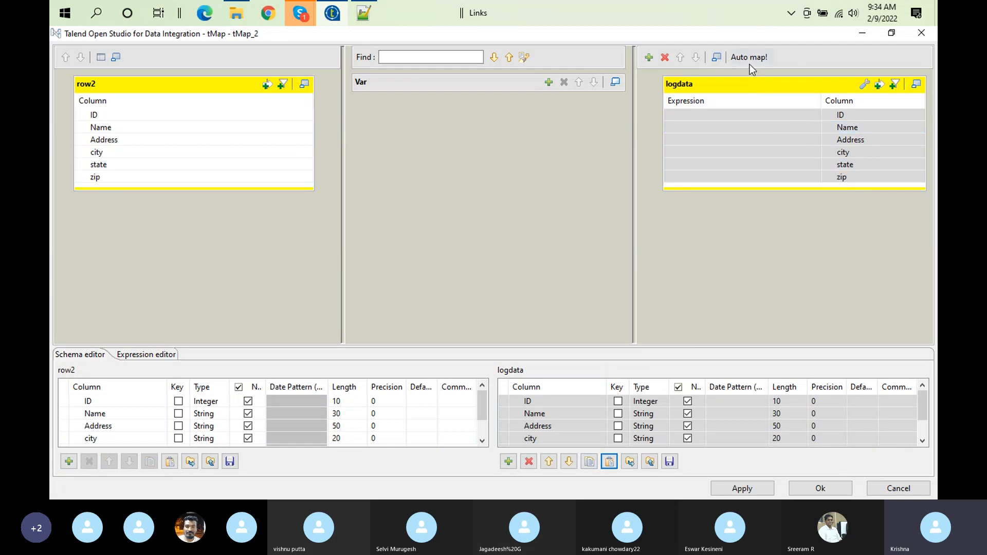
- Auto-map the row2 columns to the logdata columns, then accept the mapping and propagate the changes
{"action": "left_click", "coordinate": [847, 127]}
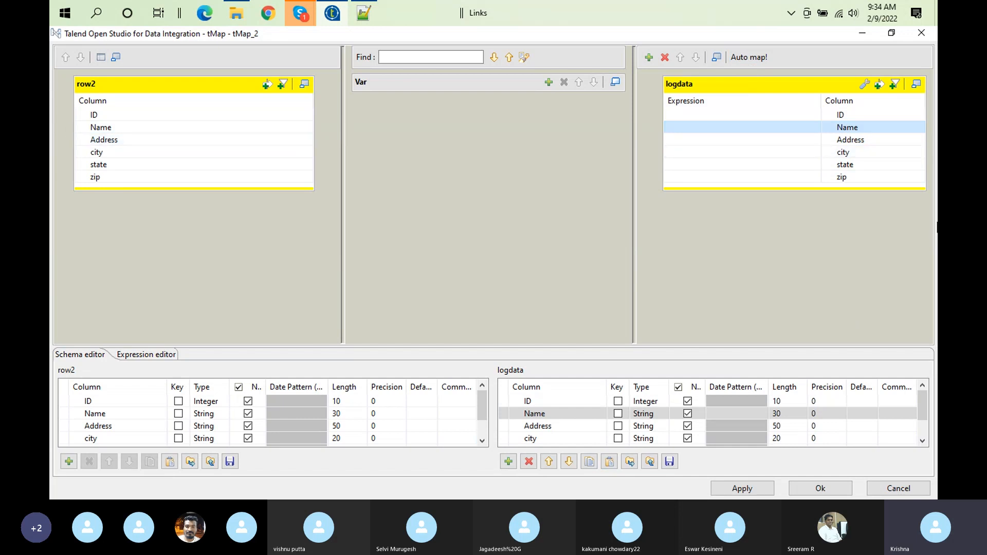
{"action": "left_click", "coordinate": [103, 127]}
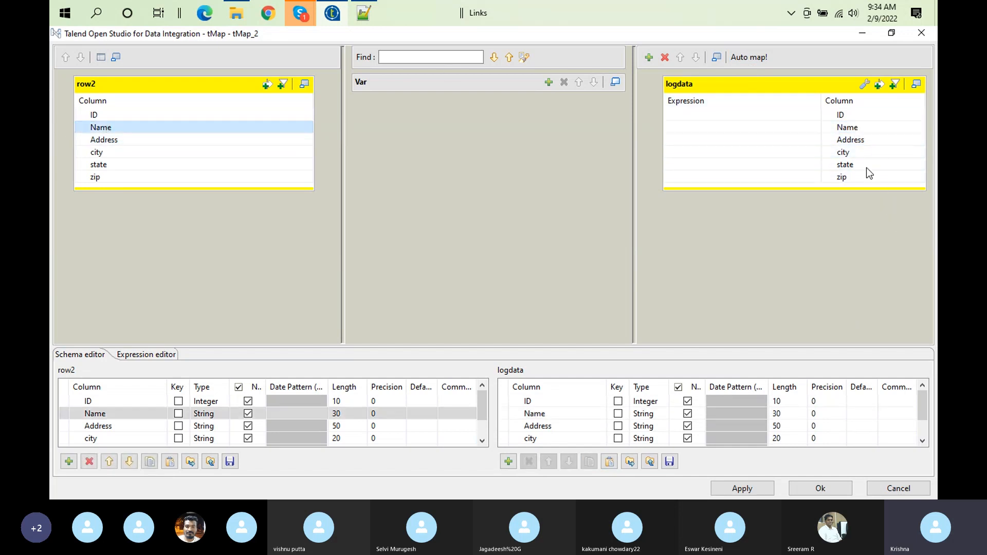
{"action": "left_click", "coordinate": [752, 60]}
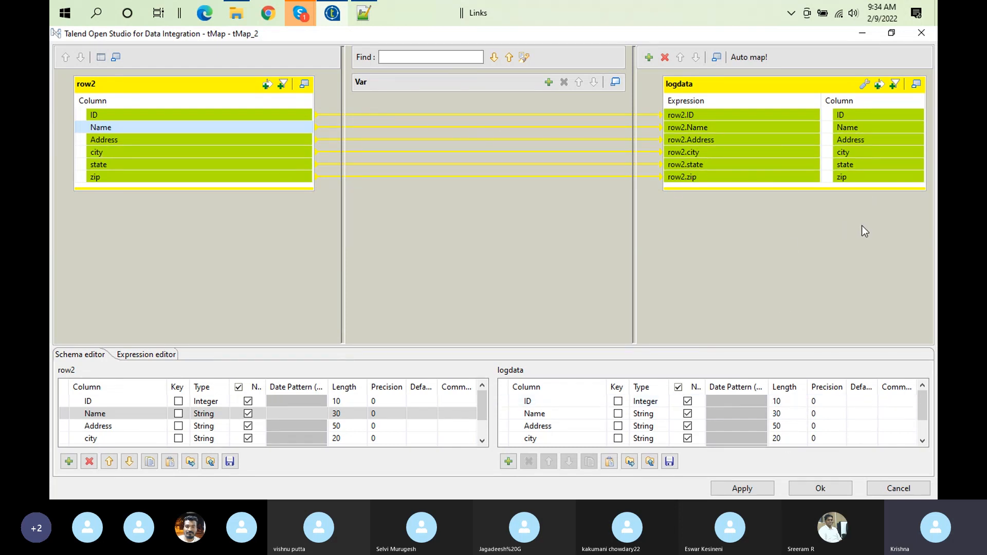
{"action": "left_click", "coordinate": [822, 489]}
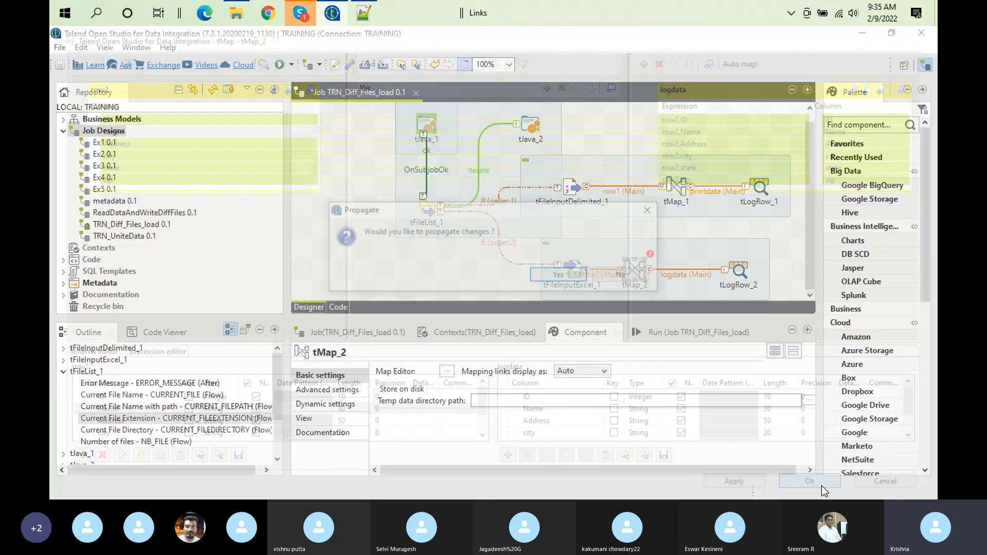
{"action": "left_click", "coordinate": [558, 274]}
- Try tFileList_1's CURRENT_FILEEXTENSION variable as the condition of the If (order:2) trigger
{"action": "left_click", "coordinate": [504, 240]}
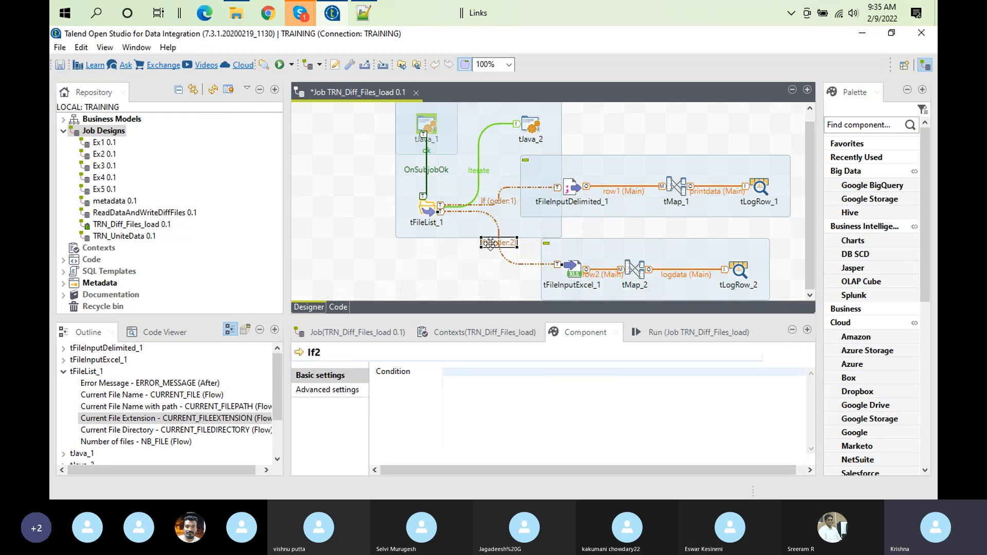
{"action": "left_click_drag", "start_coordinate": [149, 418], "coordinate": [510, 414]}
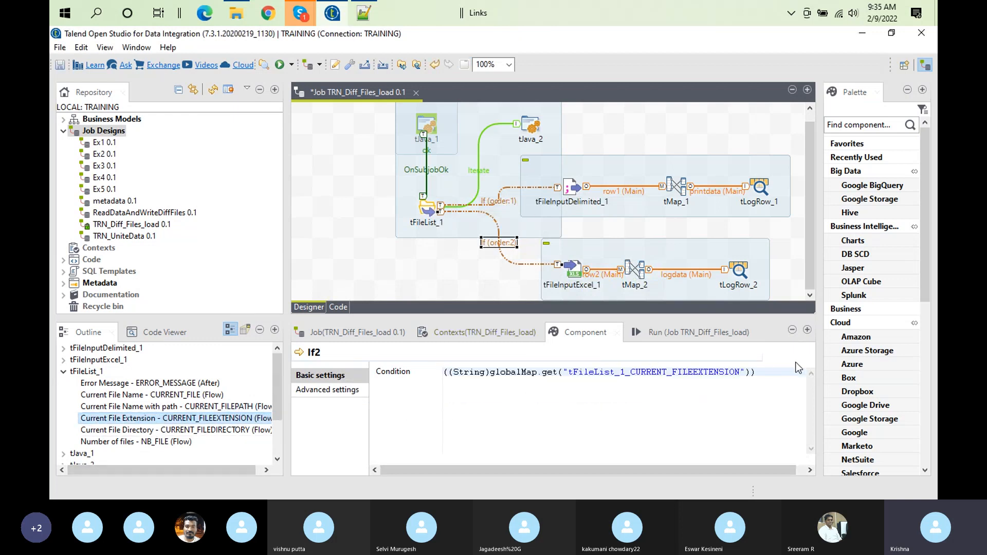
{"action": "left_click", "coordinate": [765, 377]}
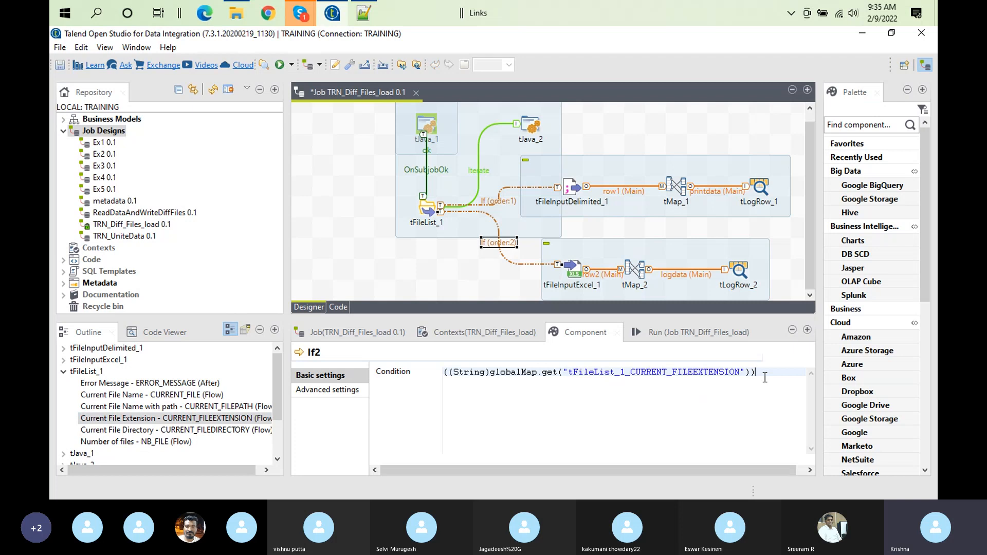
- Replace the whole condition of the If (order:2) trigger with 1==2
{"action": "key", "text": "ctrl+a"}
{"action": "key", "text": "BackSpace"}
{"action": "type", "text": "1"}
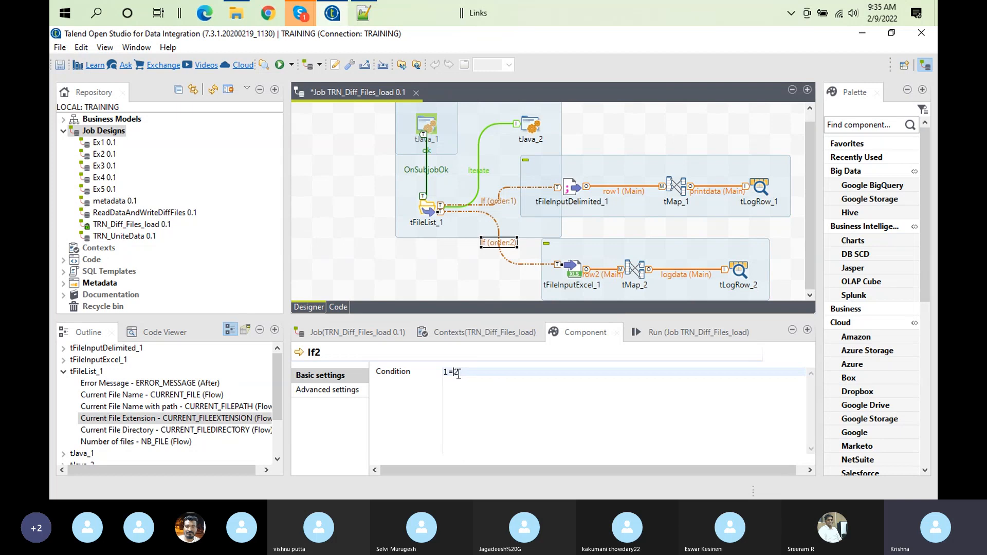
{"action": "type", "text": "="}
- Review the last run's output and compare the conditions of the If (order:1) and If (order:2) triggers
{"action": "left_click", "coordinate": [664, 336]}
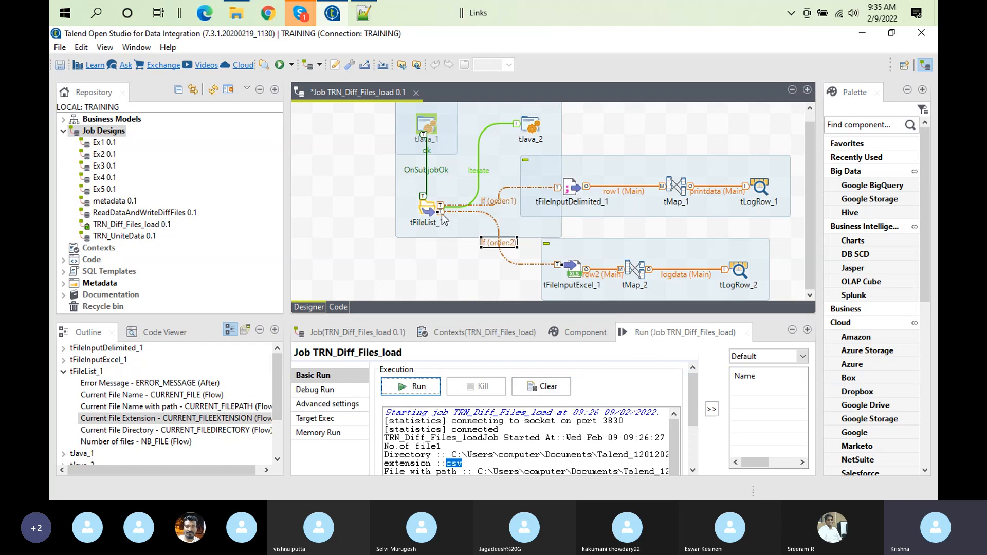
{"action": "left_click", "coordinate": [497, 203]}
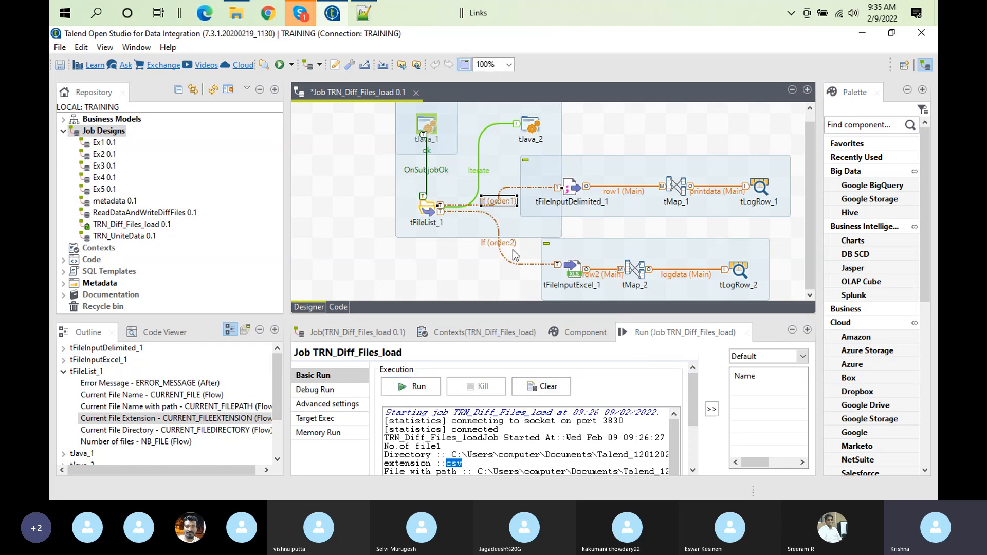
{"action": "left_click", "coordinate": [578, 331]}
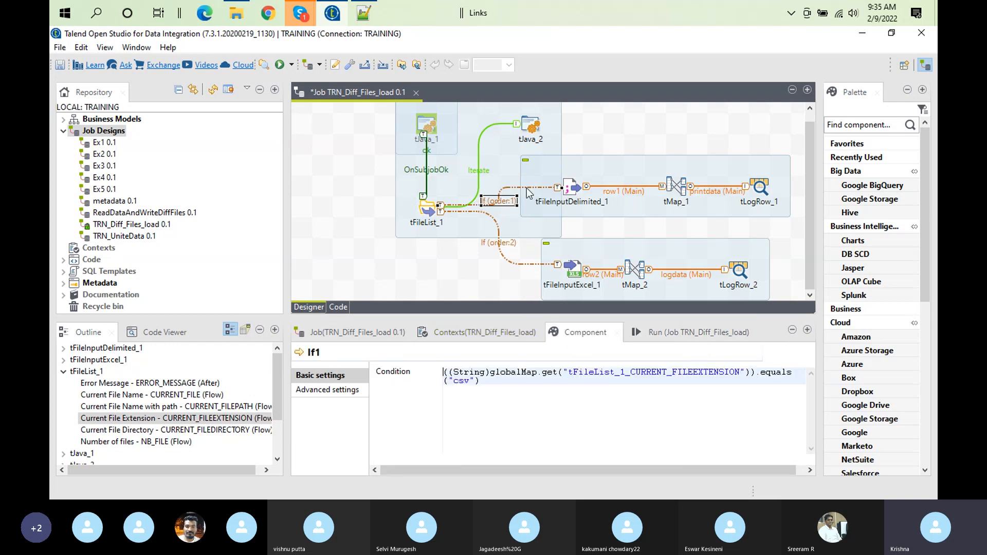
{"action": "left_click", "coordinate": [495, 243]}
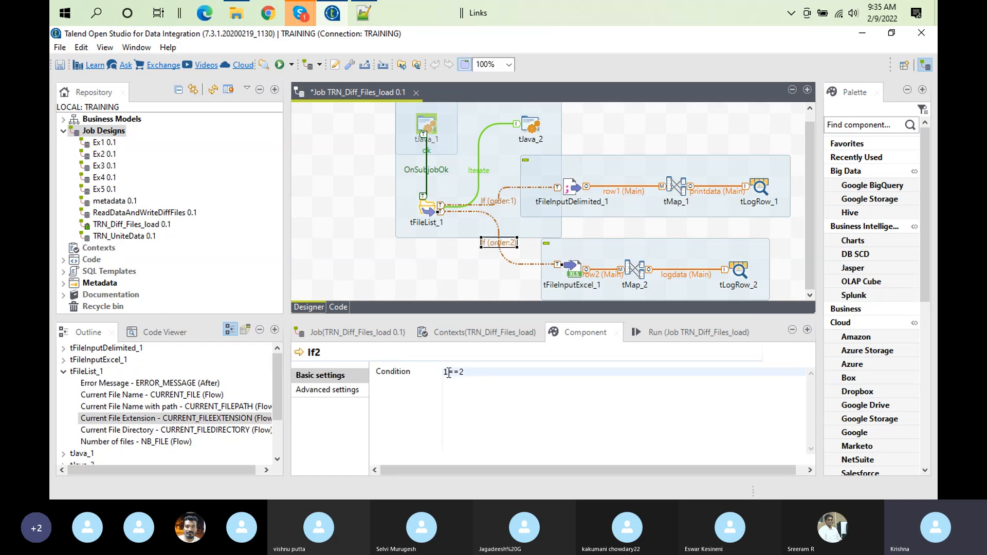
{"action": "double_click", "coordinate": [446, 371]}
{"action": "left_click", "coordinate": [475, 377]}
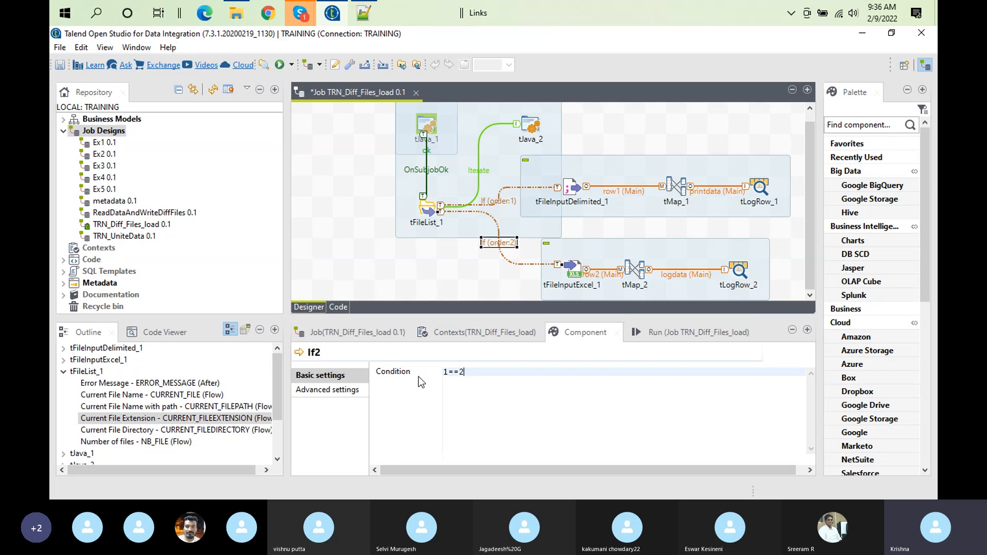
{"action": "left_click", "coordinate": [447, 372]}
{"action": "left_click", "coordinate": [499, 200]}
{"action": "left_click", "coordinate": [498, 239]}
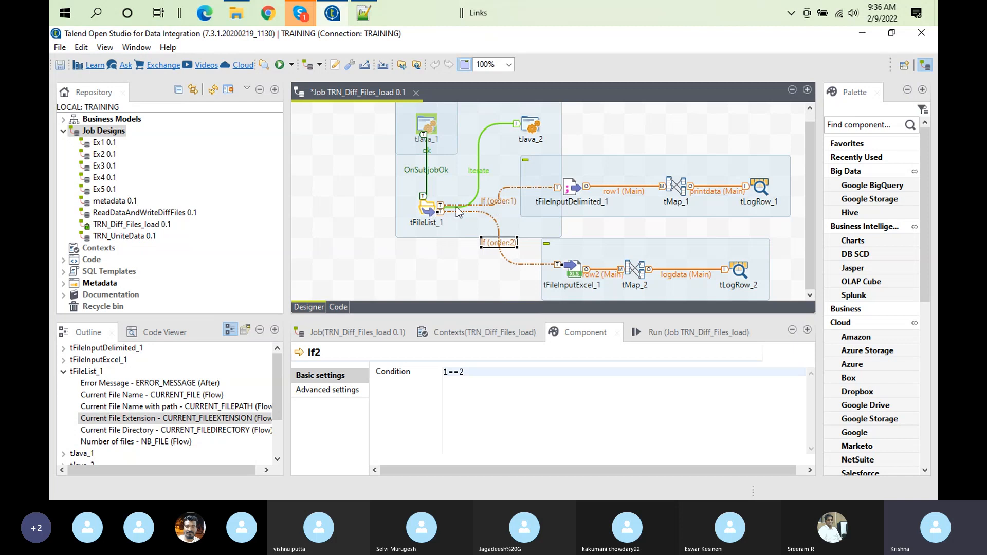
{"action": "left_click", "coordinate": [496, 202]}
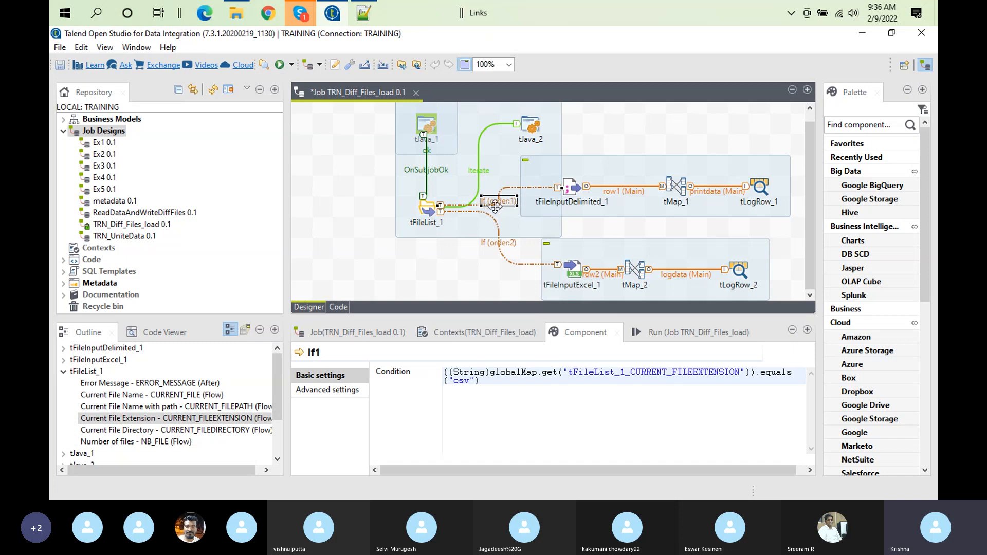
{"action": "left_click", "coordinate": [499, 244]}
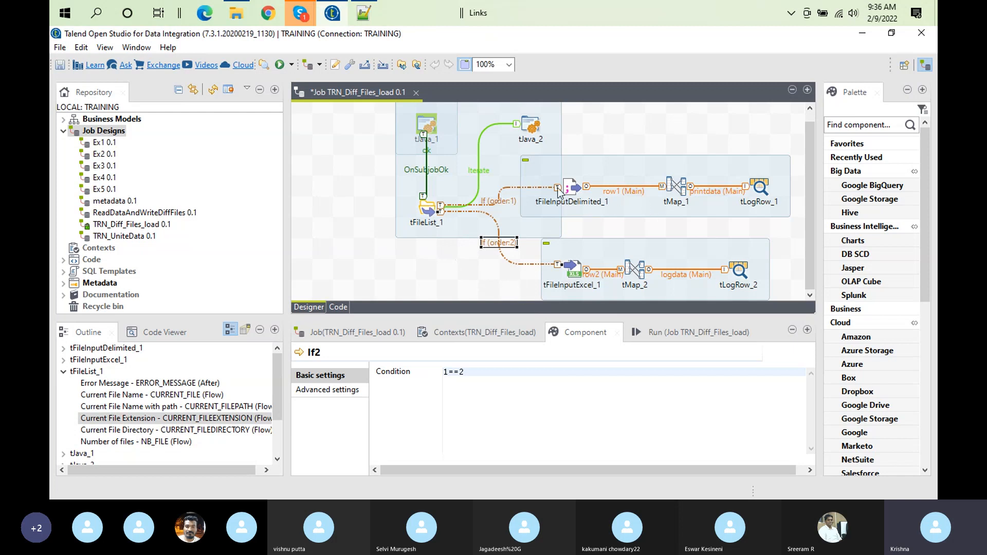
- Compact the CSV flow by moving tMap_1 and tLogRow_1 closer to tFileInputDelimited_1
{"action": "left_click", "coordinate": [678, 190]}
{"action": "left_click_drag", "start_coordinate": [678, 190], "coordinate": [636, 191]}
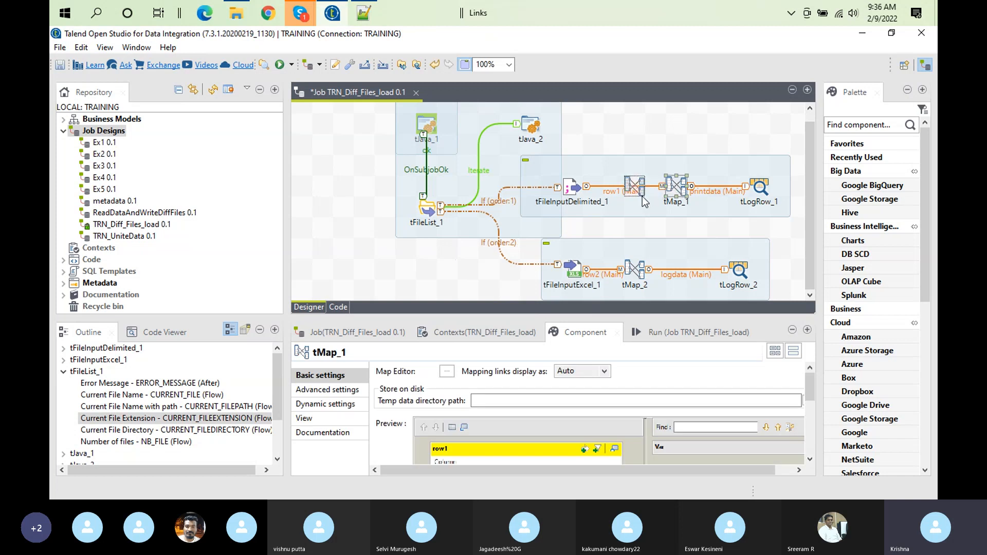
{"action": "left_click", "coordinate": [732, 189]}
{"action": "left_click_drag", "start_coordinate": [731, 184], "coordinate": [711, 183]}
{"action": "left_click_drag", "start_coordinate": [641, 165], "coordinate": [671, 165]}
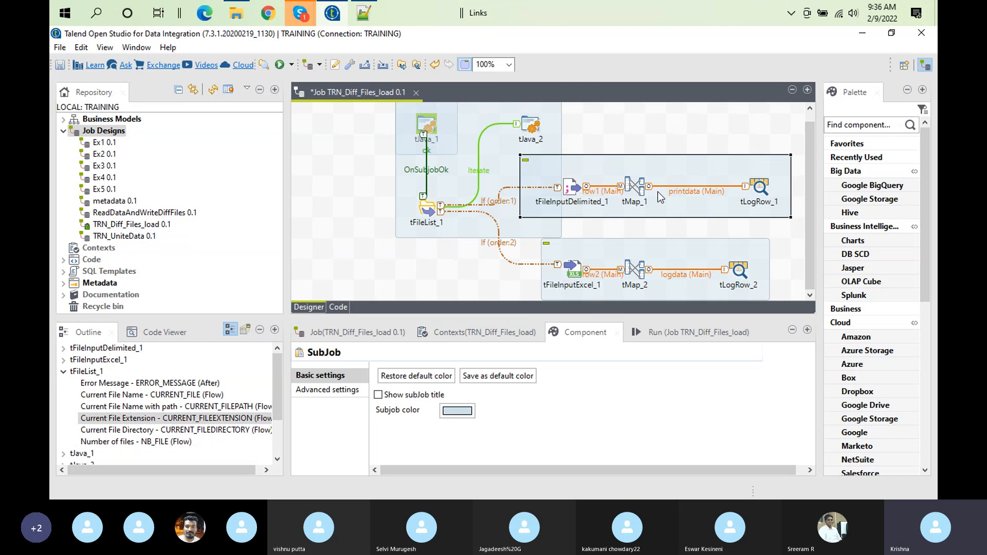
{"action": "left_click", "coordinate": [572, 196]}
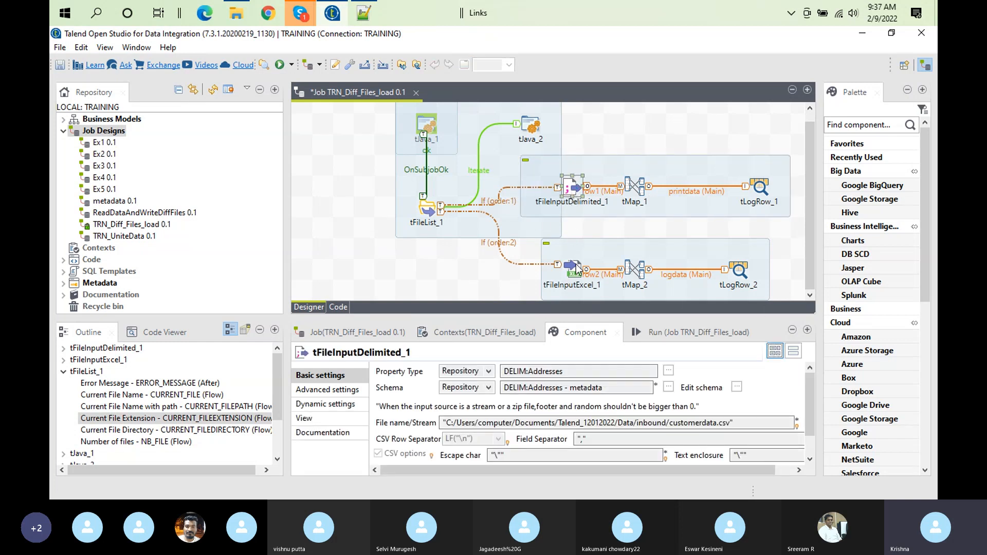
{"action": "left_click", "coordinate": [576, 264]}
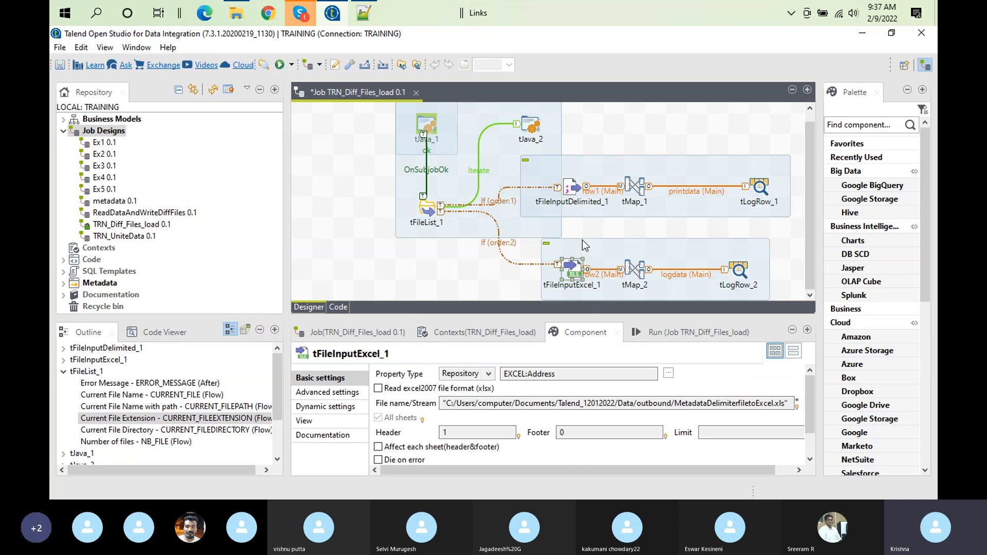
{"action": "left_click", "coordinate": [759, 189]}
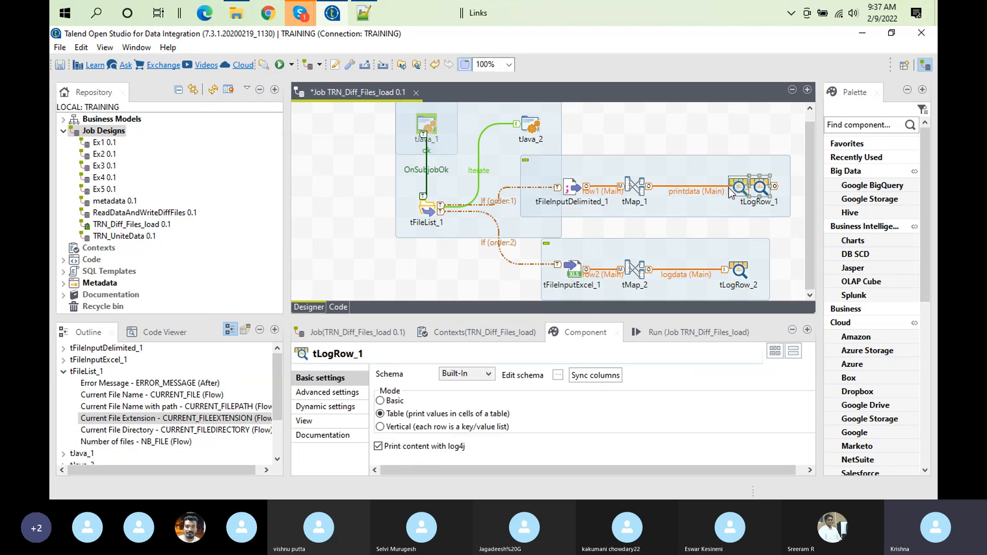
{"action": "left_click_drag", "start_coordinate": [734, 190], "coordinate": [718, 190]}
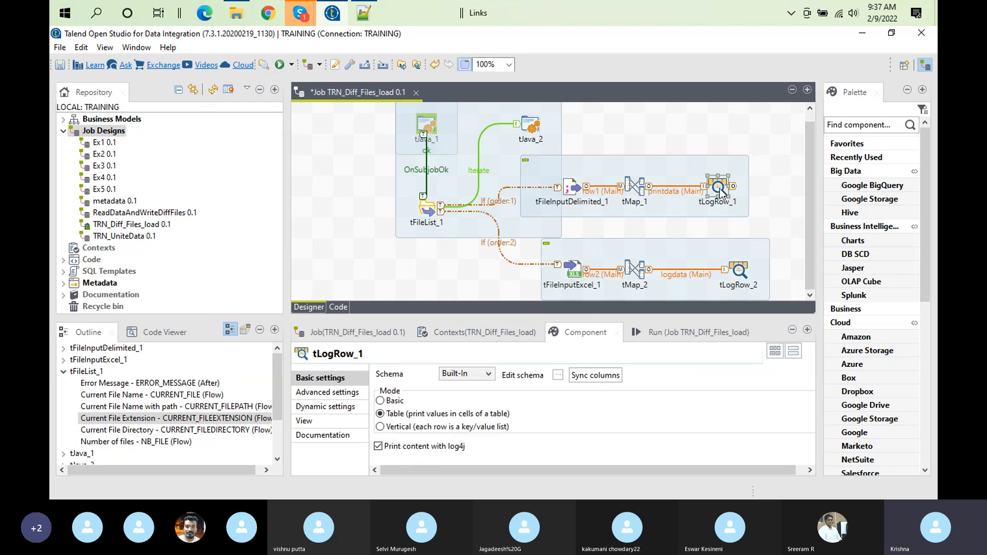
- Rearrange the job with tJava_1 to the left of tFileList_1 and the CSV and Excel flows clear of its subjob on the right
{"action": "left_click", "coordinate": [419, 127]}
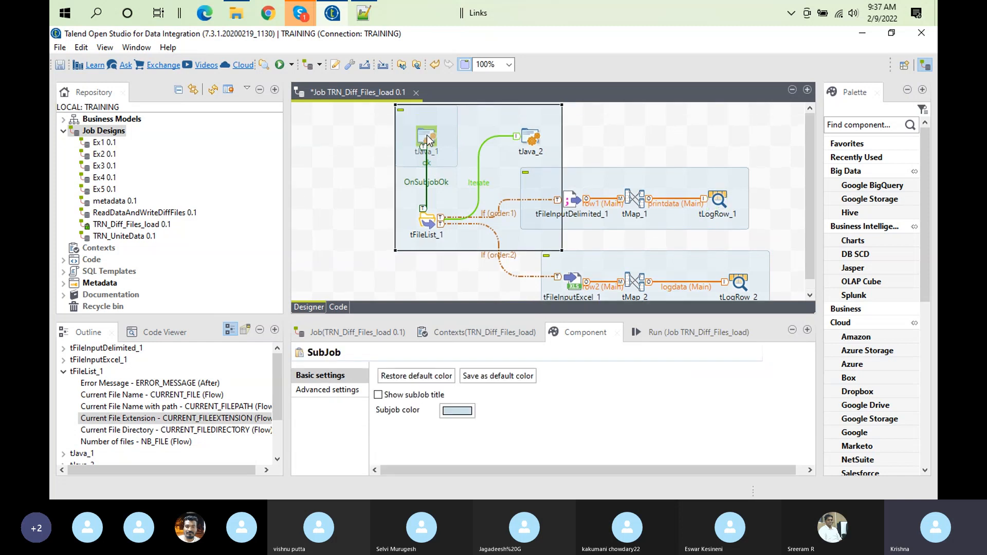
{"action": "left_click_drag", "start_coordinate": [492, 122], "coordinate": [554, 123]}
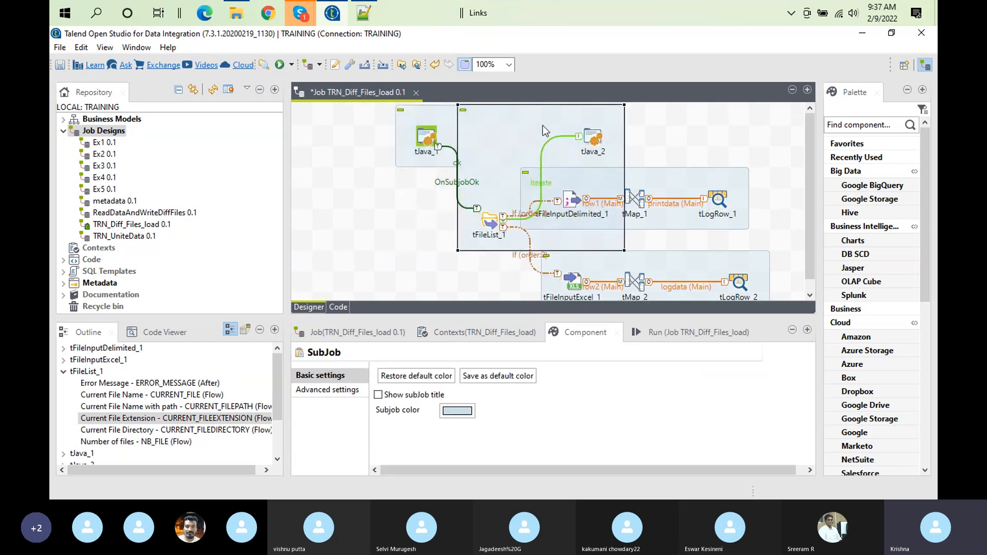
{"action": "left_click", "coordinate": [429, 140]}
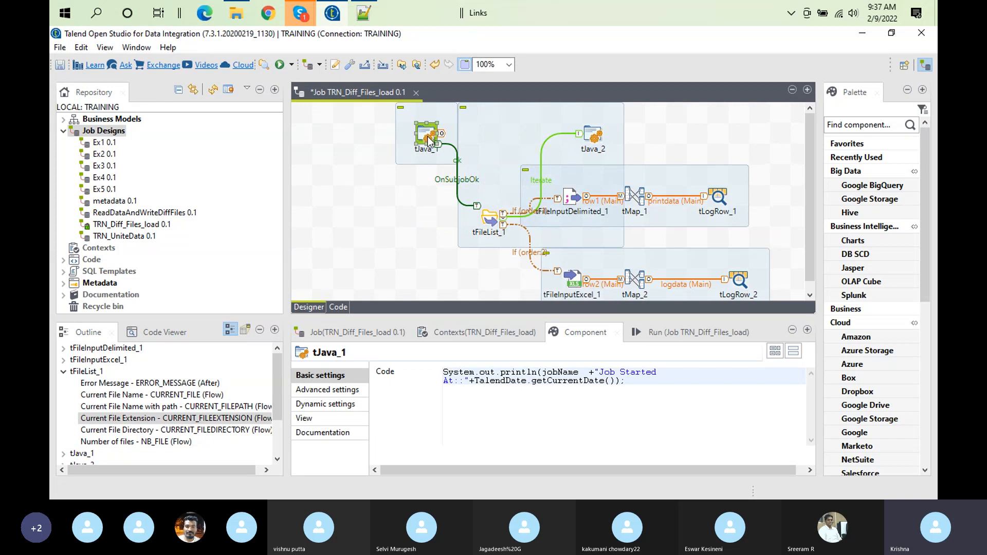
{"action": "left_click_drag", "start_coordinate": [506, 135], "coordinate": [442, 138]}
{"action": "left_click_drag", "start_coordinate": [514, 135], "coordinate": [329, 216]}
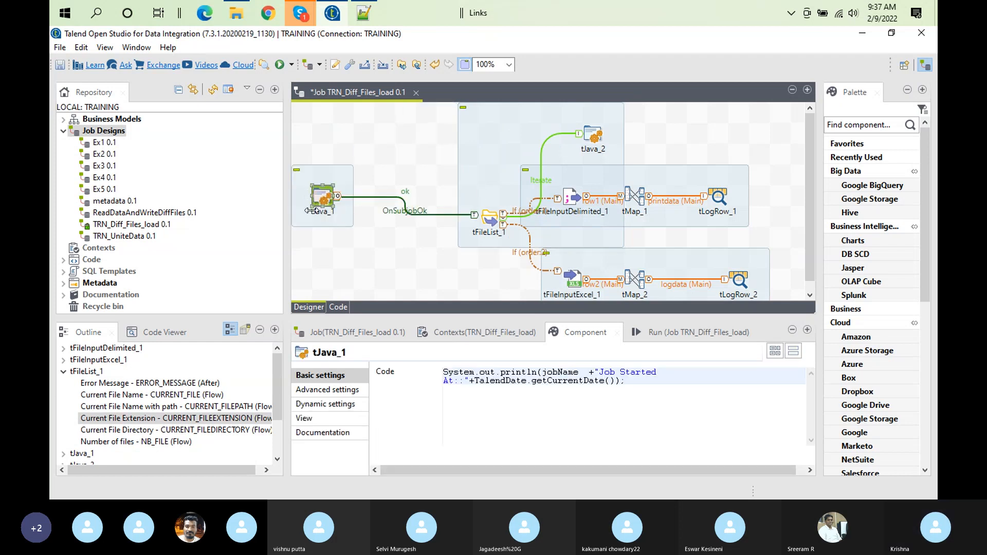
{"action": "left_click_drag", "start_coordinate": [328, 196], "coordinate": [357, 208]}
{"action": "left_click_drag", "start_coordinate": [526, 160], "coordinate": [464, 158]}
{"action": "left_click_drag", "start_coordinate": [652, 178], "coordinate": [712, 159]}
{"action": "left_click_drag", "start_coordinate": [663, 260], "coordinate": [718, 254]}
{"action": "left_click", "coordinate": [434, 263]}
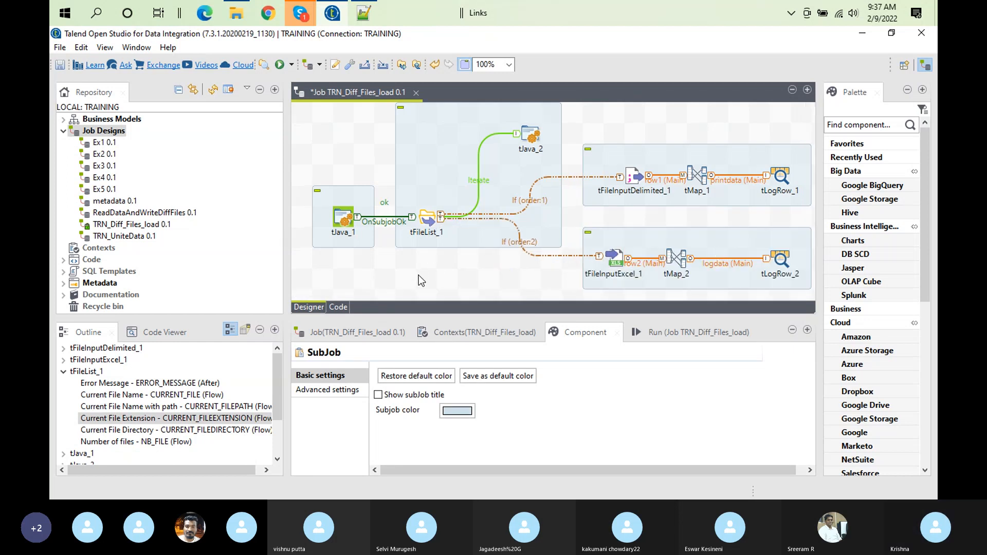
- Duplicate tJava_1 and place the copy below tFileList_1
{"action": "left_click", "coordinate": [341, 217]}
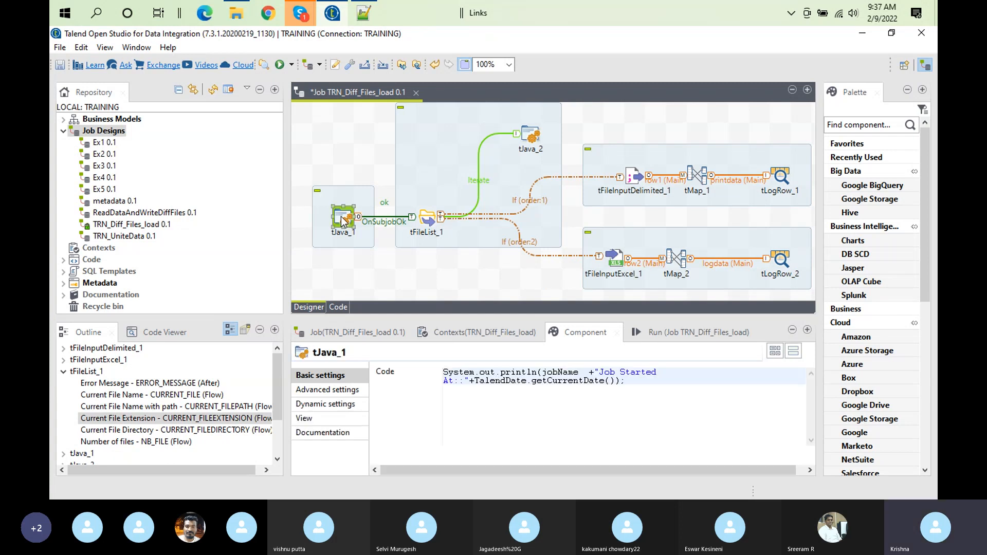
{"action": "right_click", "coordinate": [480, 270]}
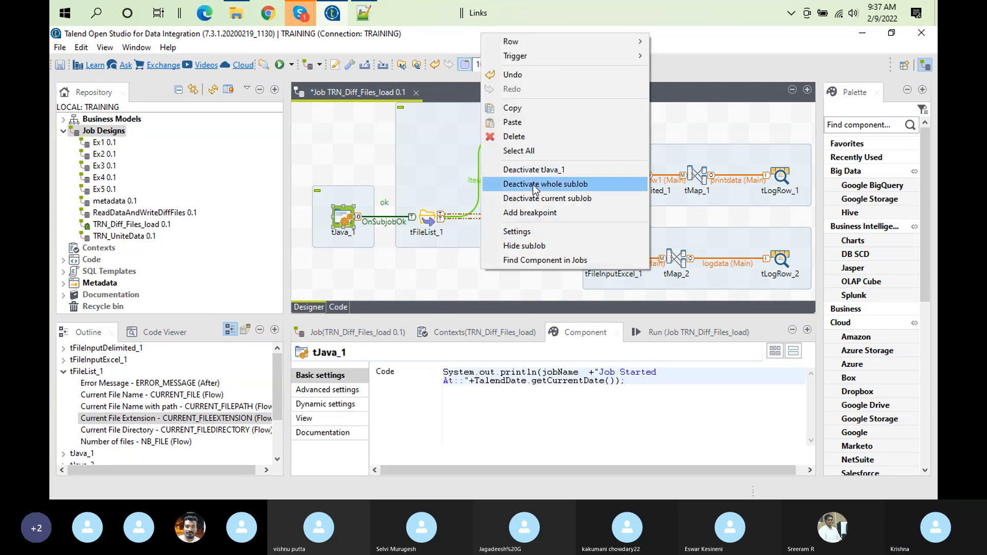
{"action": "left_click", "coordinate": [527, 122]}
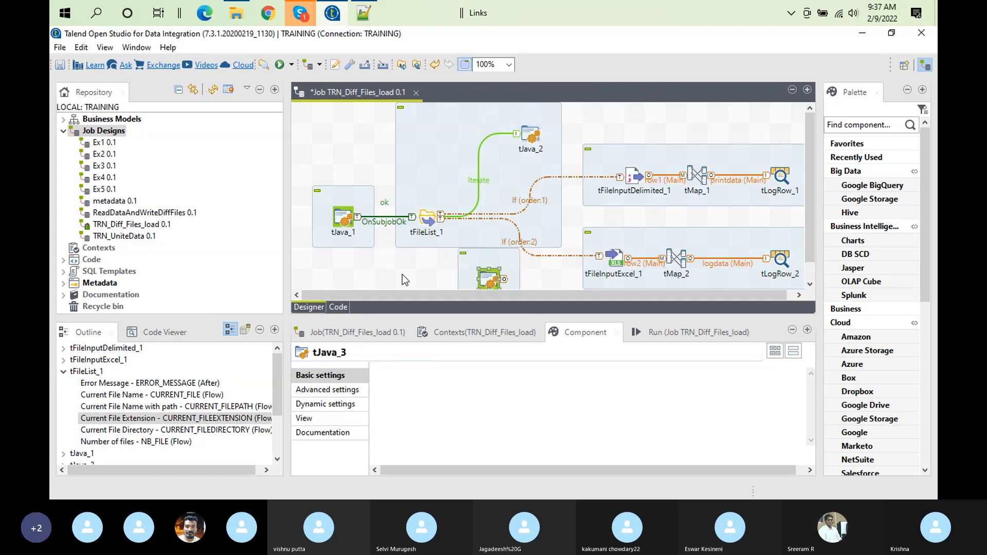
{"action": "left_click_drag", "start_coordinate": [495, 276], "coordinate": [434, 314]}
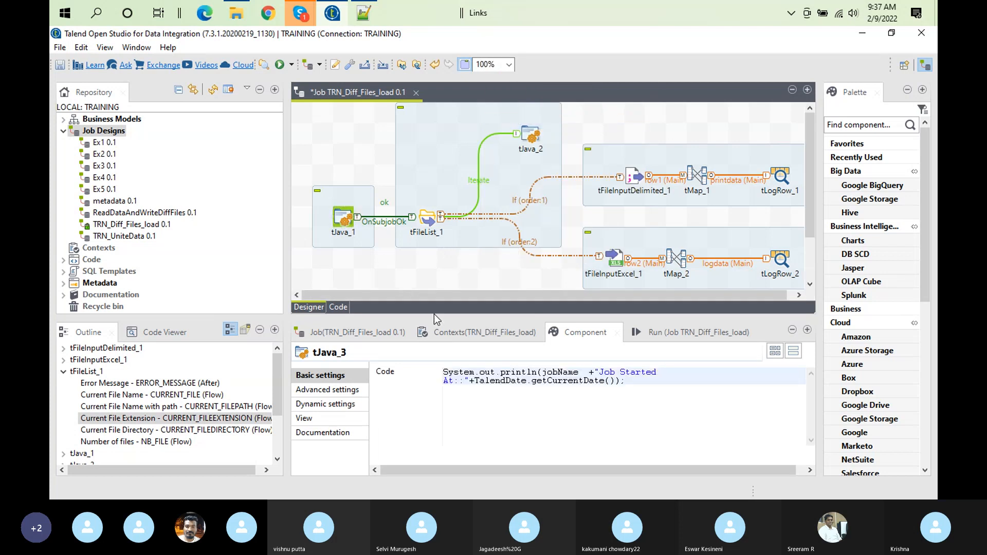
{"action": "left_click_drag", "start_coordinate": [810, 137], "coordinate": [814, 174]}
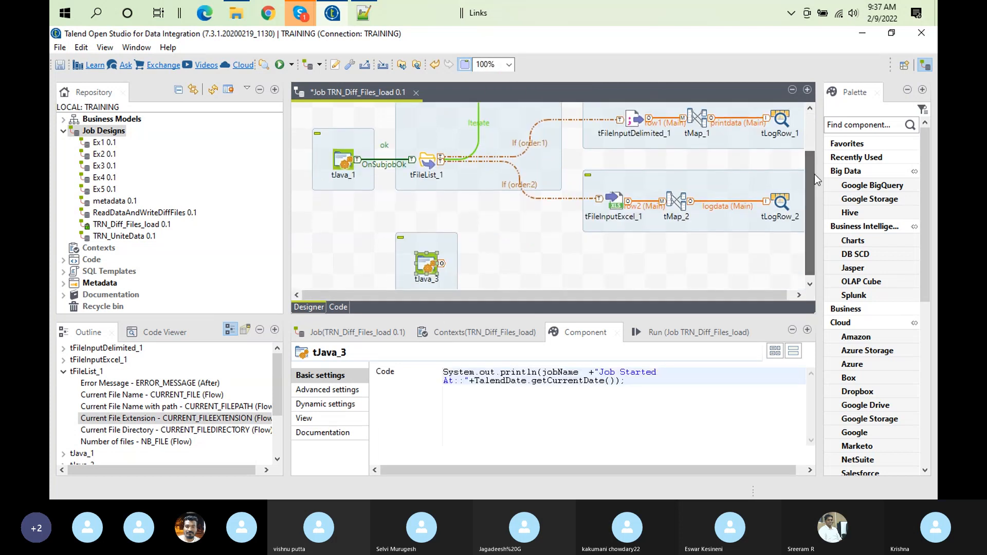
- Connect tFileList_1 to tJava_3 with an On Subjob Ok trigger
{"action": "left_click", "coordinate": [430, 165]}
{"action": "right_click", "coordinate": [430, 166]}
{"action": "mouse_move", "coordinate": [492, 194]}
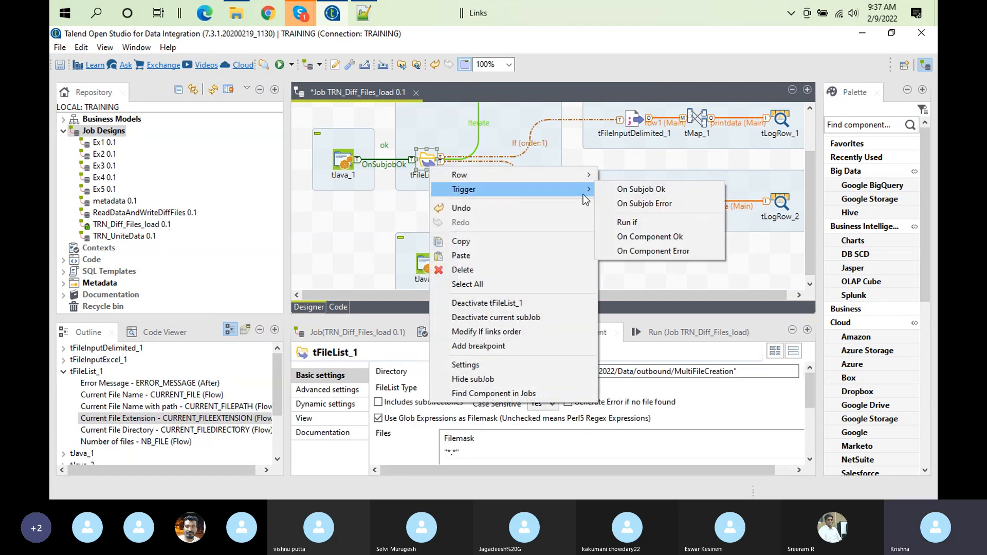
{"action": "left_click", "coordinate": [641, 189]}
{"action": "left_click", "coordinate": [423, 265]}
- In tJava_3's code, replace the word Started in the printed message with completed
{"action": "left_click", "coordinate": [425, 265]}
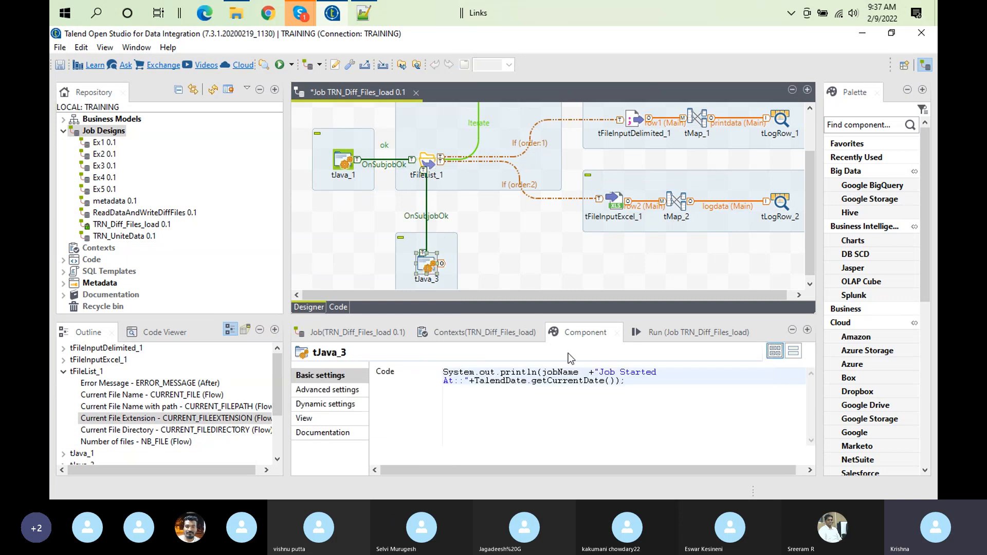
{"action": "double_click", "coordinate": [651, 372]}
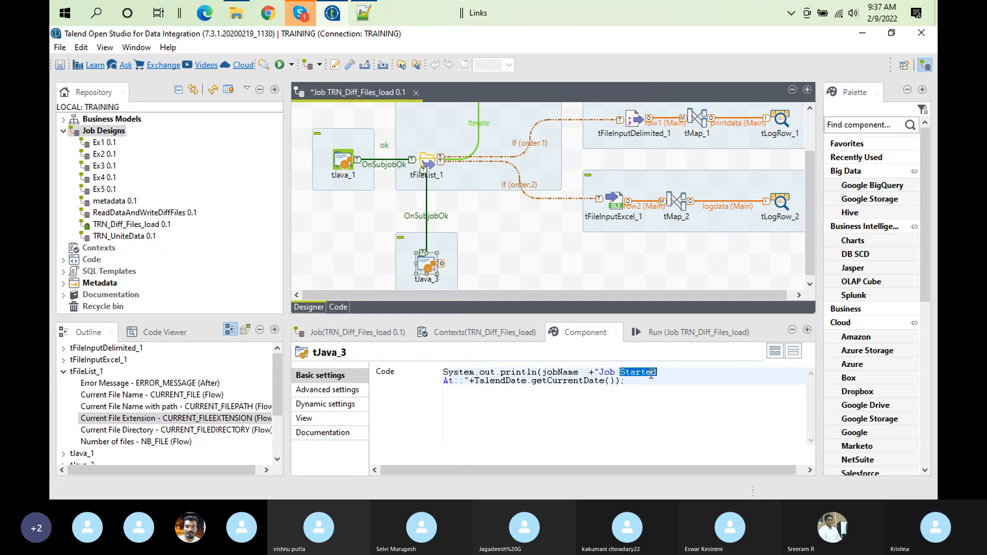
{"action": "type", "text": "compl"}
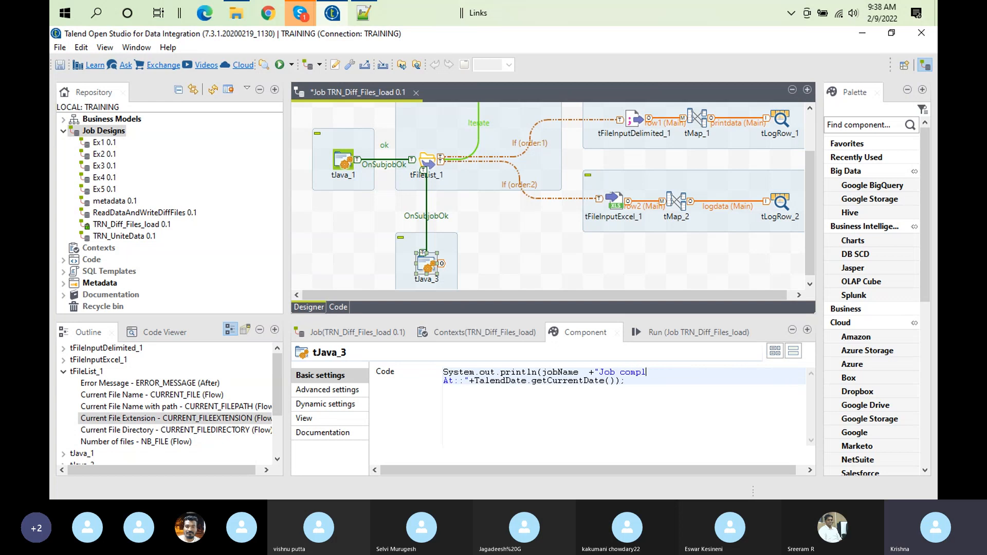
{"action": "type", "text": "eted"}
- Add a second System.out.println statement to tJava_3's code that prints tFileInputDelimited_1's Number of lines (NB_LINE) variable, ending it with a semicolon
{"action": "key", "text": "shift+Home"}
{"action": "key", "text": "ctrl+c"}
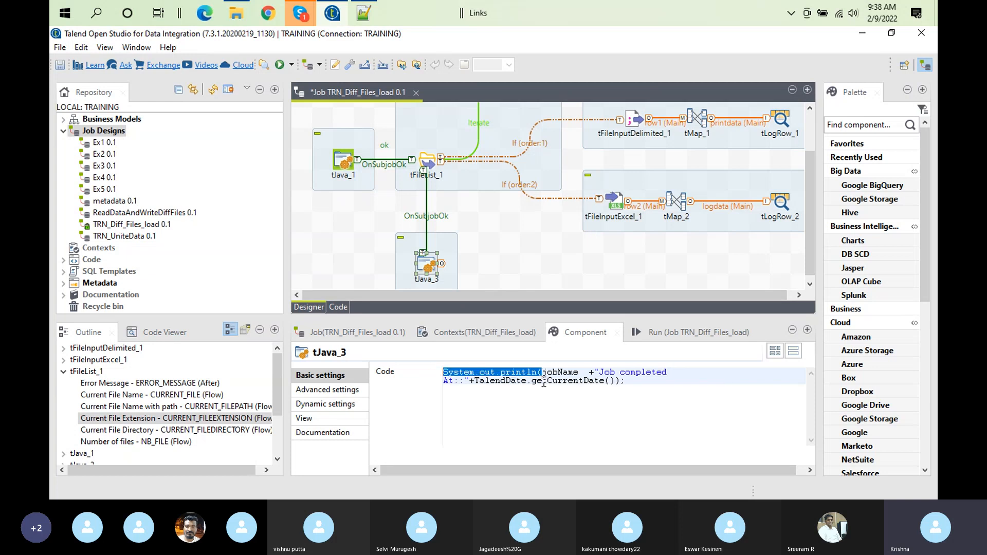
{"action": "left_click", "coordinate": [659, 402]}
{"action": "key", "text": "ctrl+v"}
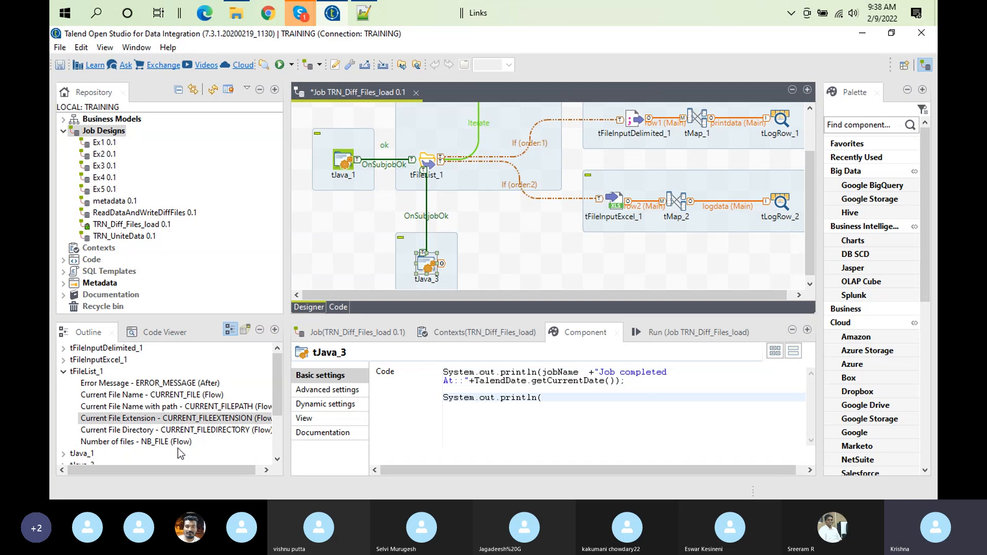
{"action": "left_click", "coordinate": [63, 371]}
{"action": "left_click", "coordinate": [64, 348]}
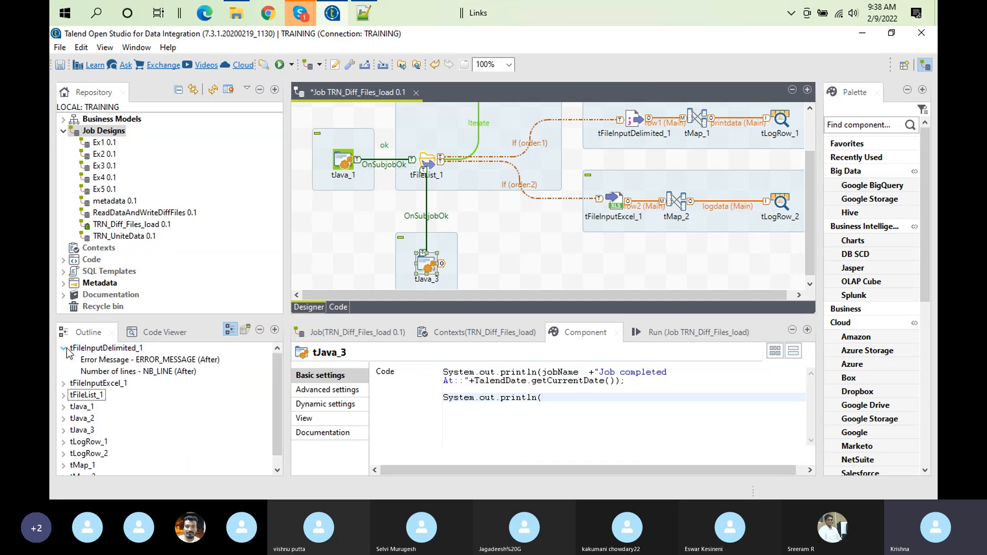
{"action": "left_click_drag", "start_coordinate": [142, 372], "coordinate": [624, 414]}
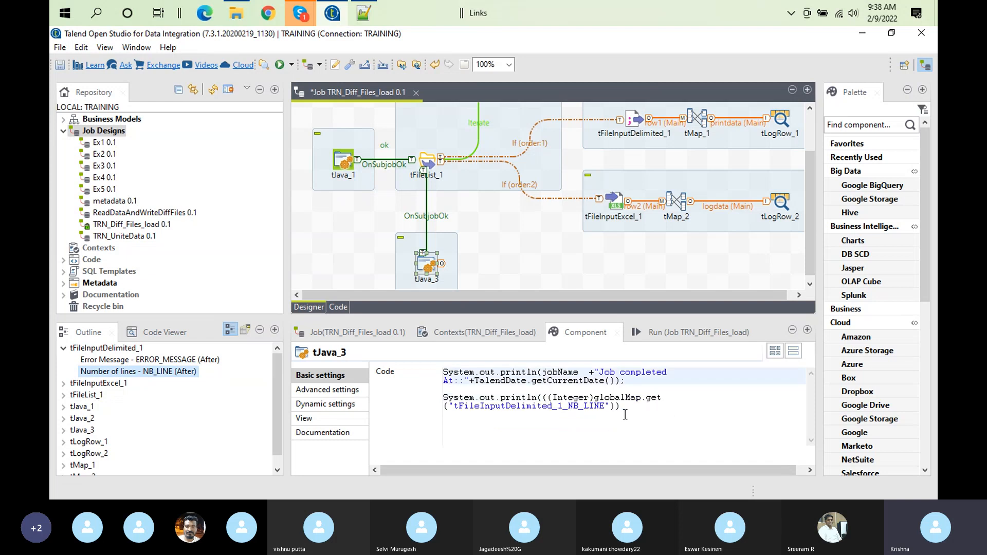
{"action": "left_click", "coordinate": [624, 411]}
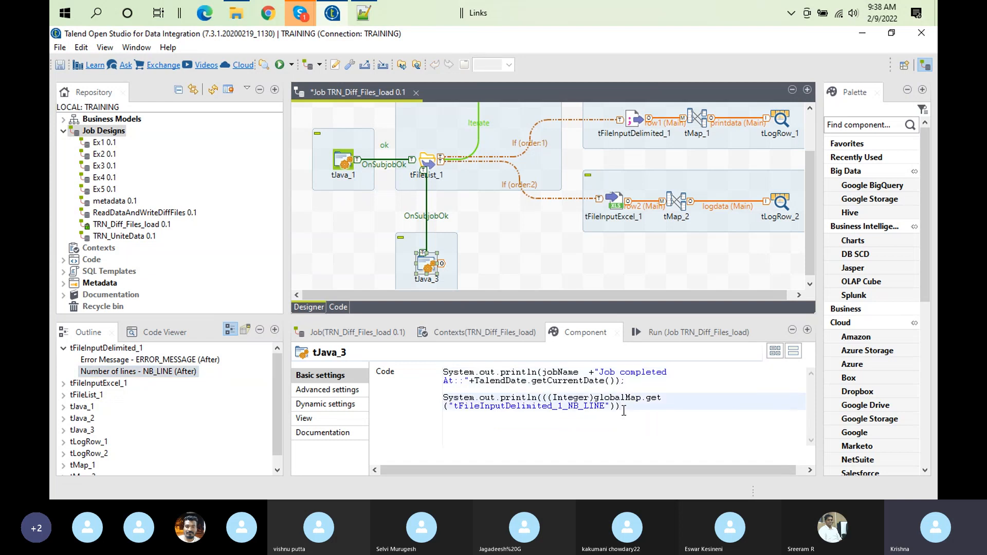
{"action": "type", "text": ";"}
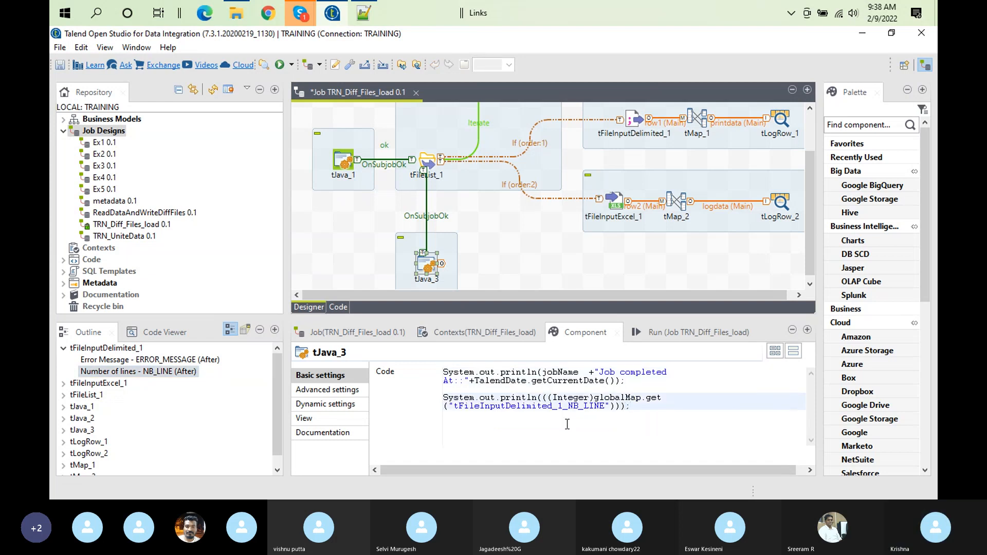
- In tJava_3's second println statement, prefix the tFileInputDelimited_1 NB_LINE expression with the text "NO.Of records read from delimi" and a plus sign
{"action": "left_click", "coordinate": [544, 397]}
{"action": "type", "text": "\"NO"}
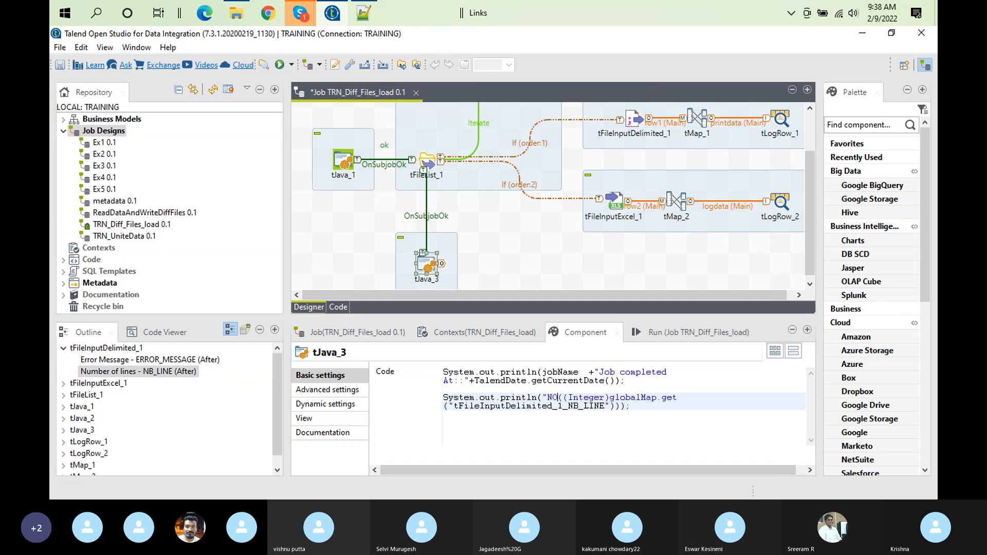
{"action": "type", "text": ".Of"}
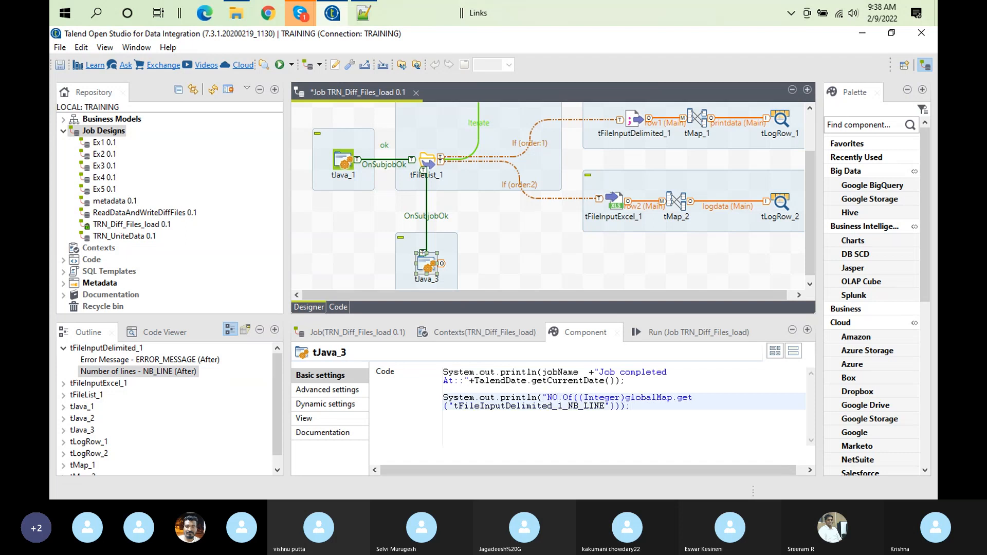
{"action": "type", "text": " records "}
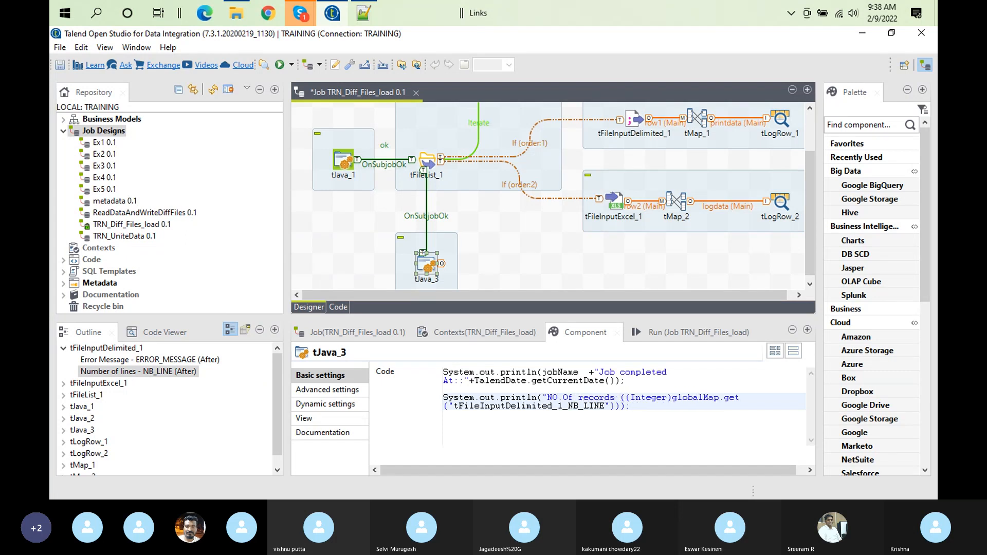
{"action": "type", "text": "read fro"}
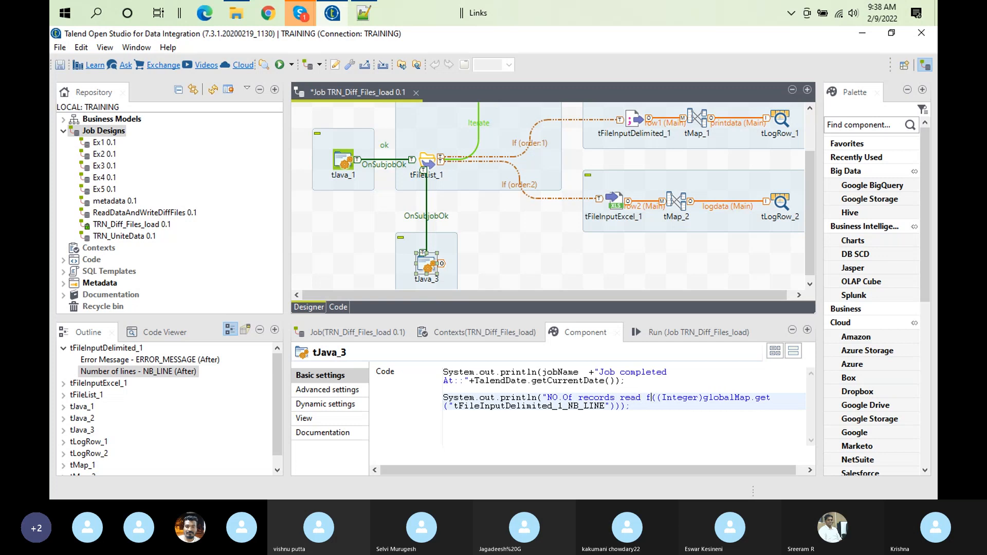
{"action": "type", "text": "m "}
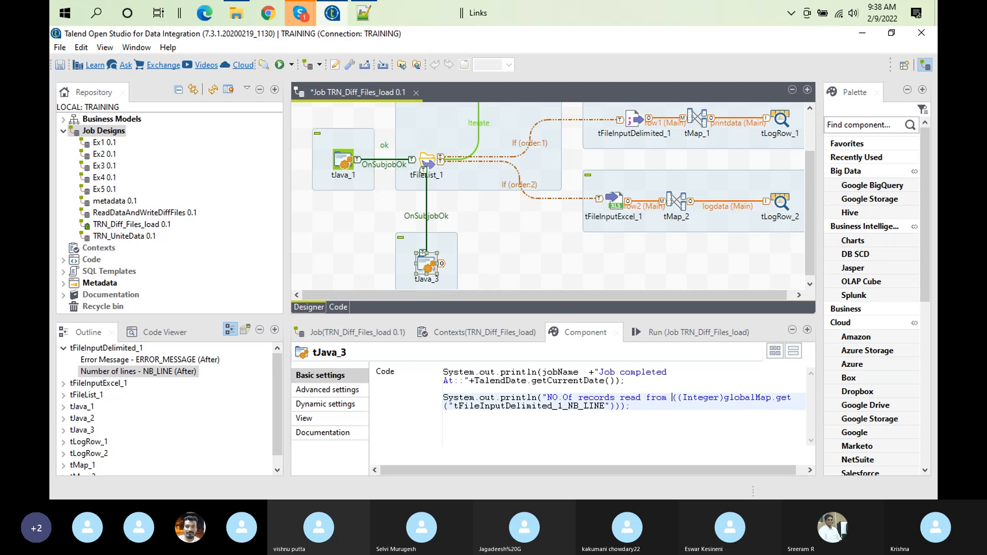
{"action": "type", "text": "de"}
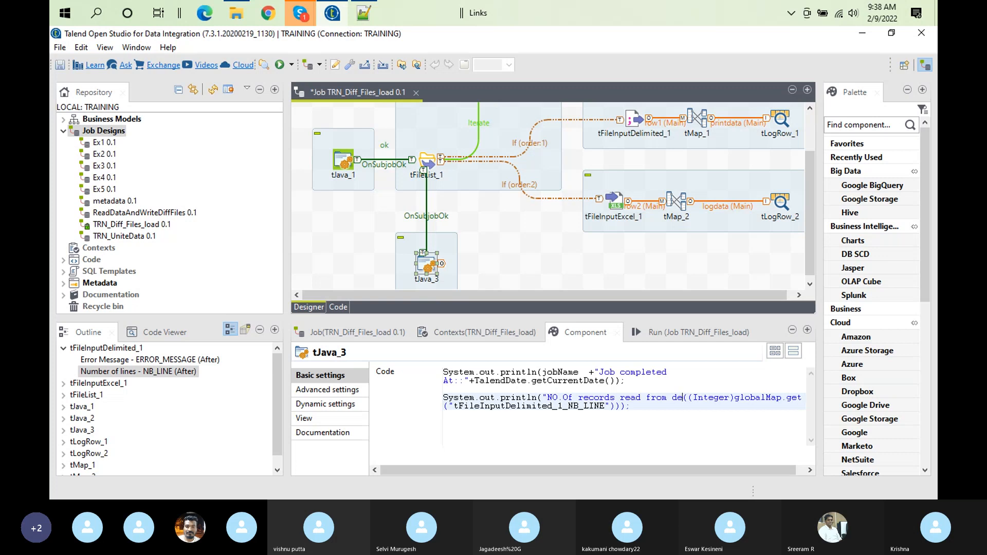
{"action": "type", "text": "lim"}
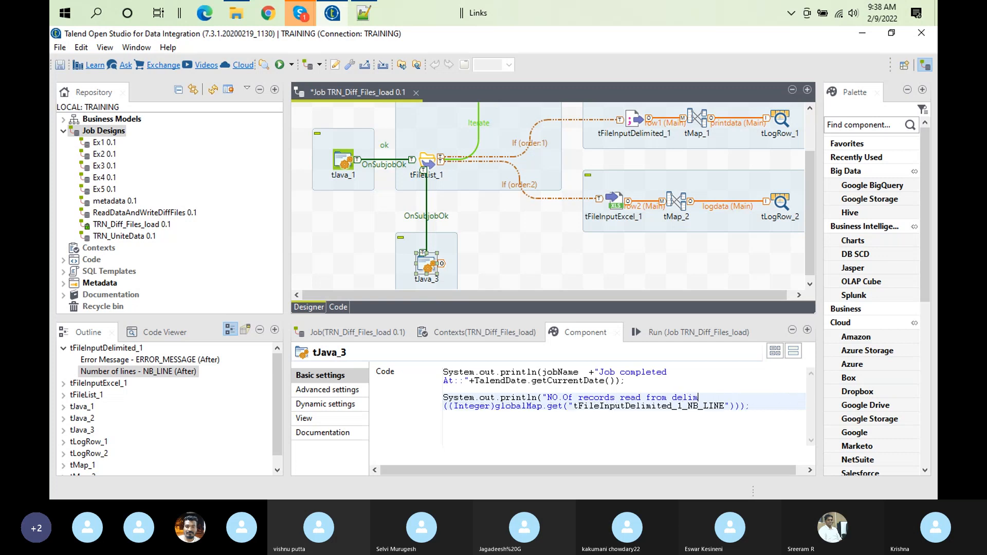
{"action": "type", "text": "i\"+"}
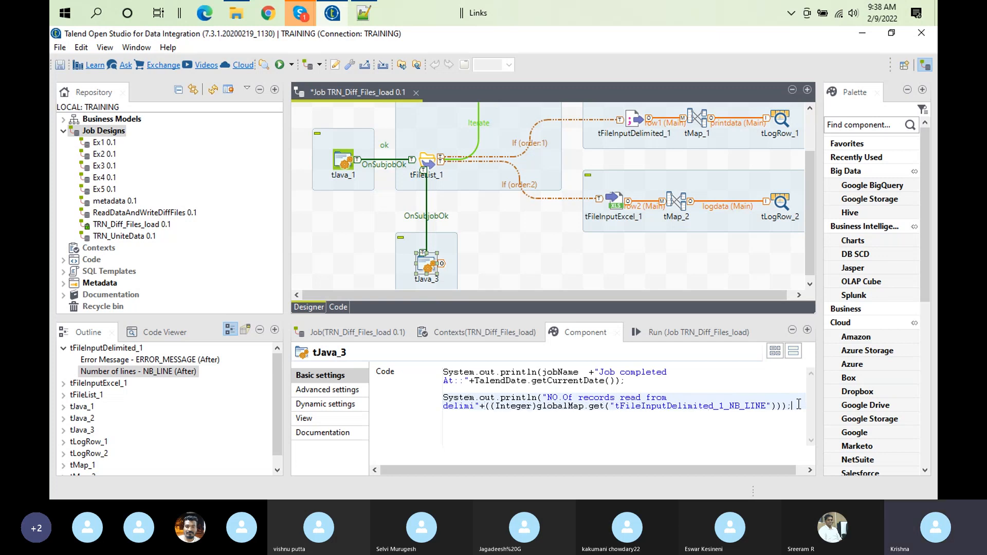
- Duplicate tJava_3's records-read println statement directly below the original
{"action": "triple_click", "coordinate": [448, 395]}
{"action": "key", "text": "ctrl+c"}
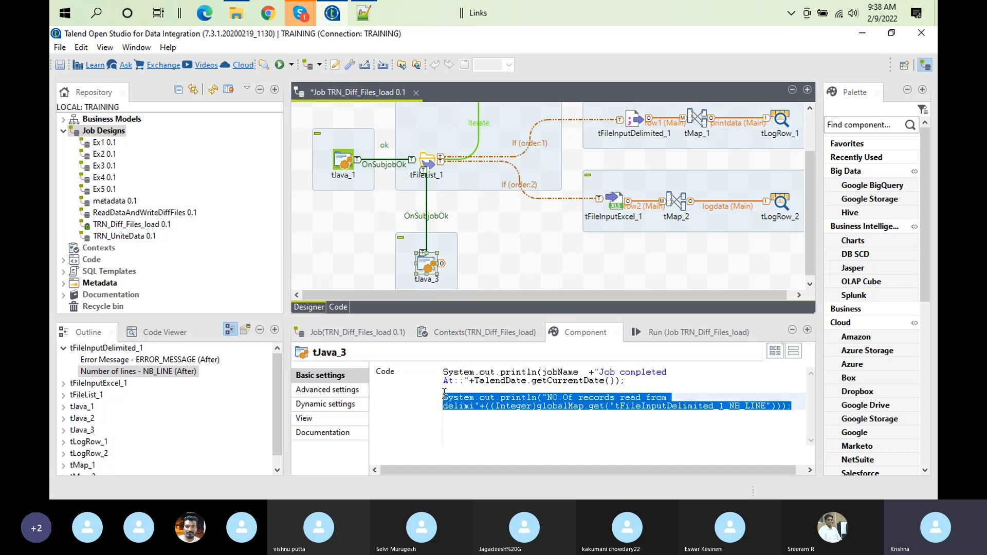
{"action": "left_click", "coordinate": [544, 424]}
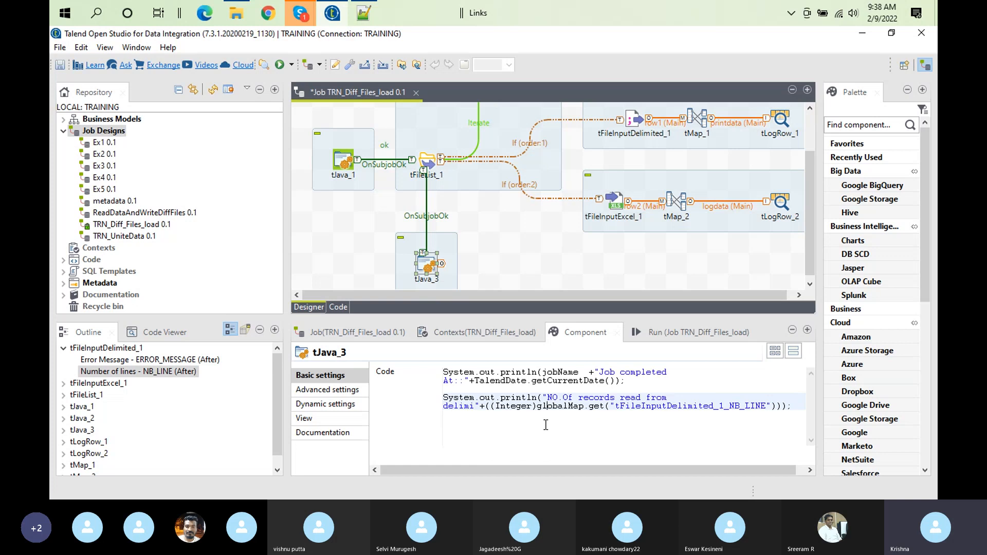
{"action": "left_click", "coordinate": [805, 407]}
{"action": "key", "text": "Return"}
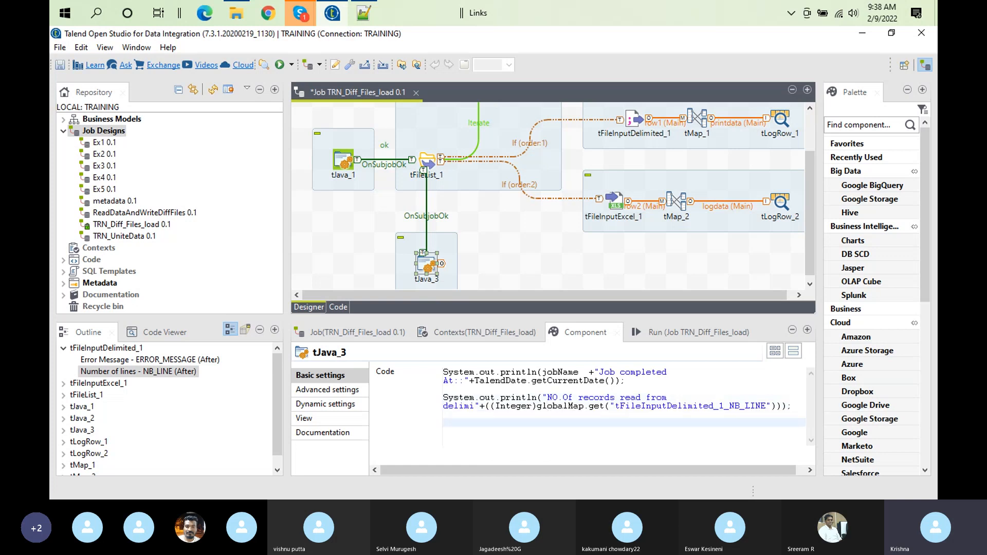
{"action": "key", "text": "ctrl+v"}
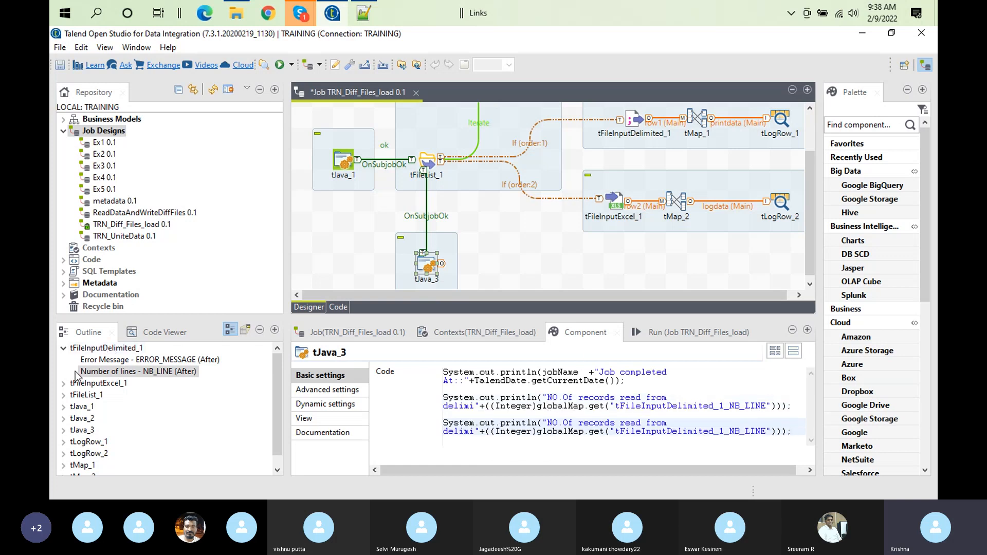
- Remove the tFileInputDelimited_1 NB_LINE expression from the copied println statement, keeping the label text and plus sign
{"action": "left_click", "coordinate": [64, 383]}
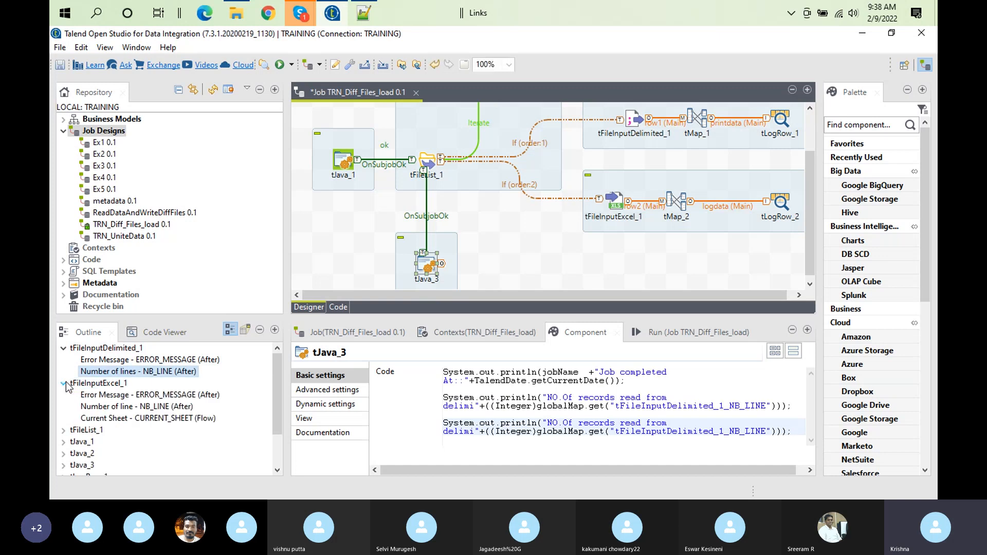
{"action": "left_click", "coordinate": [106, 407]}
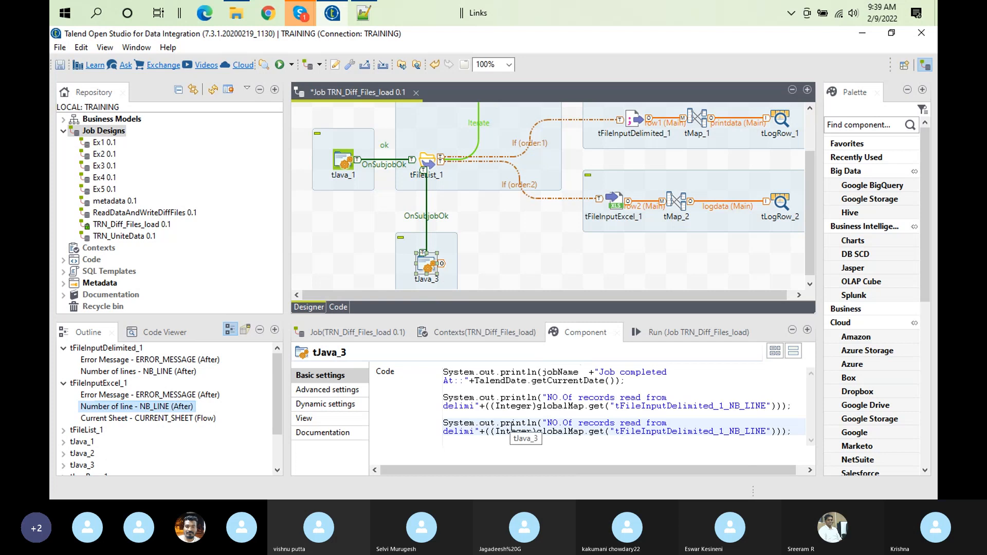
{"action": "left_click", "coordinate": [486, 432]}
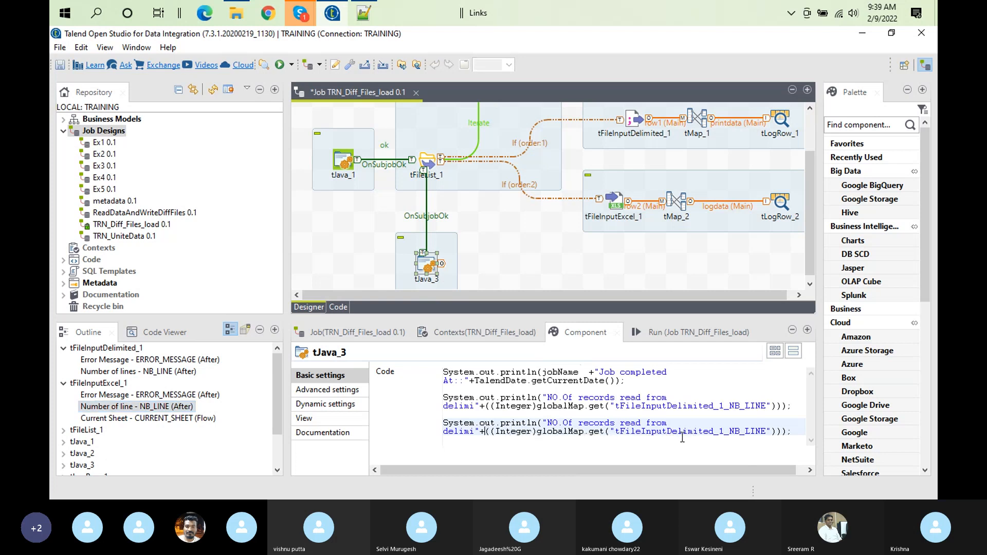
{"action": "left_click", "coordinate": [781, 430], "text": "shift"}
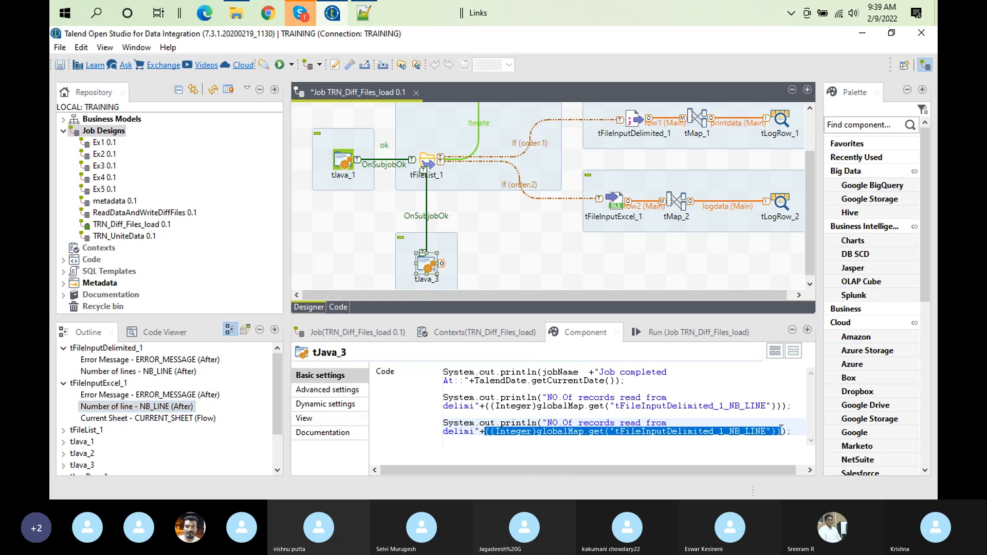
{"action": "key", "text": "BackSpace"}
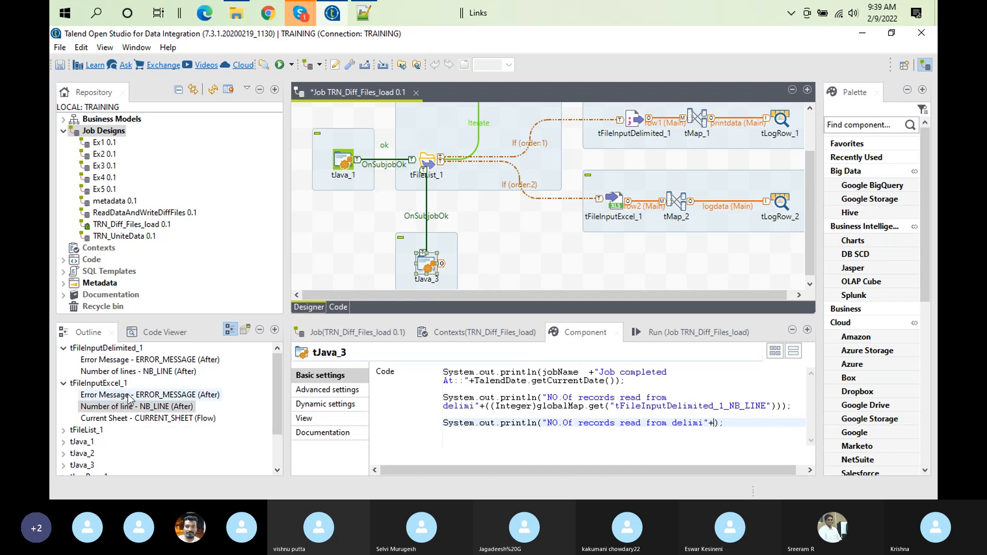
- Insert tFileInputExcel_1's Number of line (NB_LINE) variable after the plus sign in tJava_3's last println statement, leaving blank lines below it
{"action": "left_click_drag", "start_coordinate": [133, 406], "coordinate": [732, 443]}
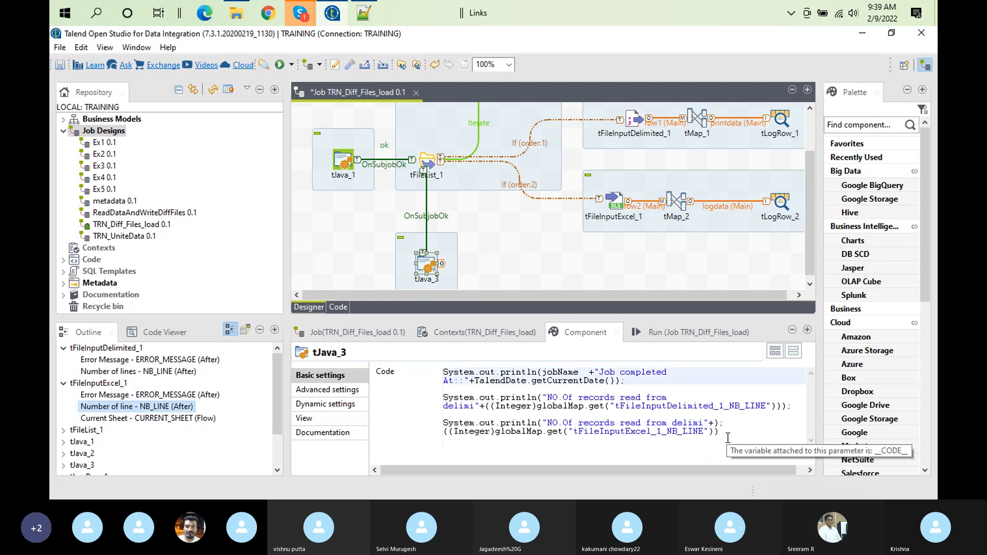
{"action": "left_click", "coordinate": [728, 438]}
{"action": "key", "text": "shift+Home"}
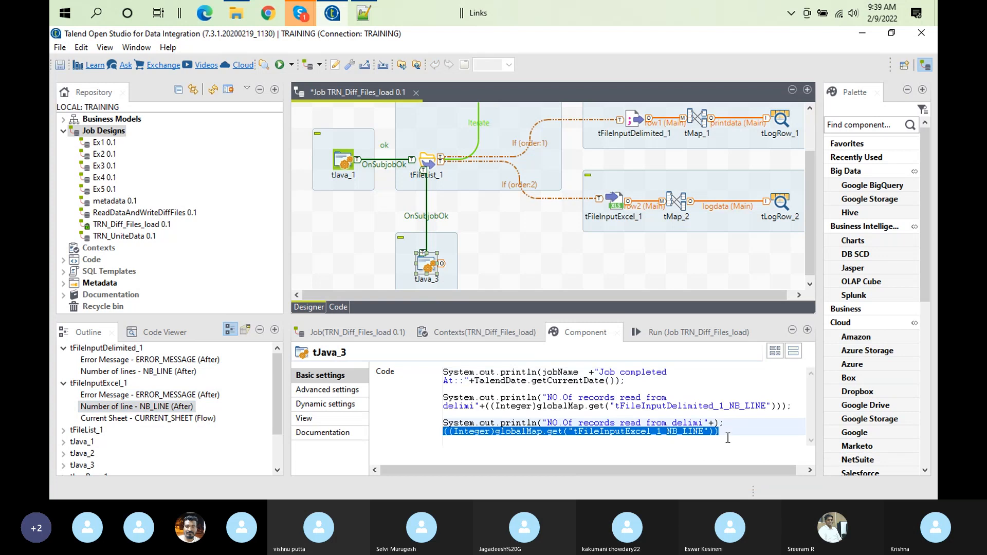
{"action": "key", "text": "BackSpace"}
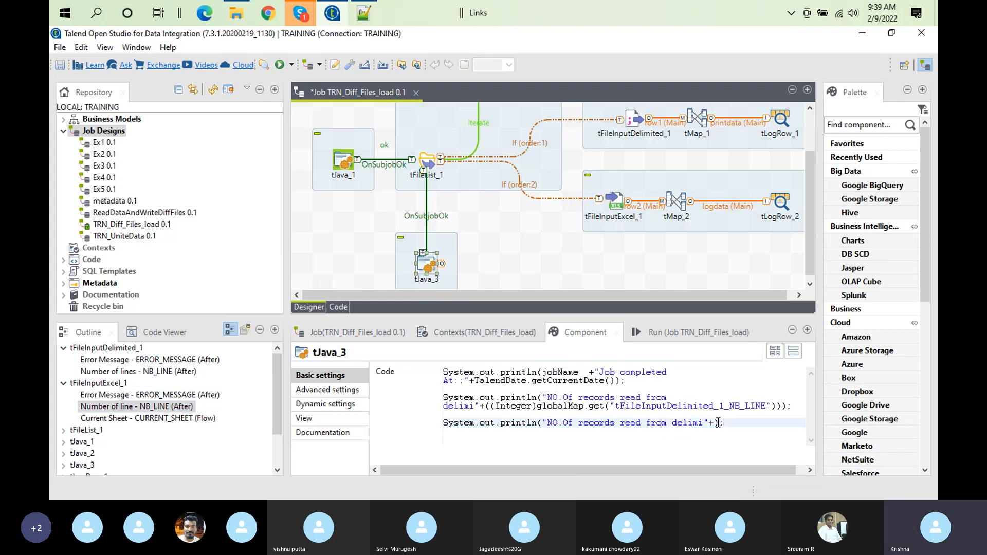
{"action": "key", "text": "ctrl+z"}
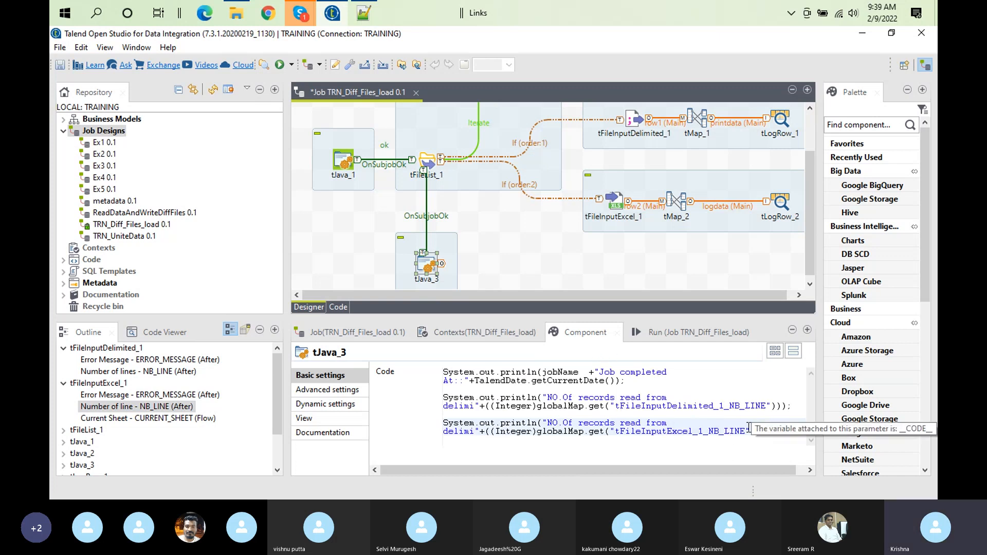
{"action": "key", "text": "Return"}
{"action": "key", "text": "Return"}
{"action": "key", "text": "Return"}
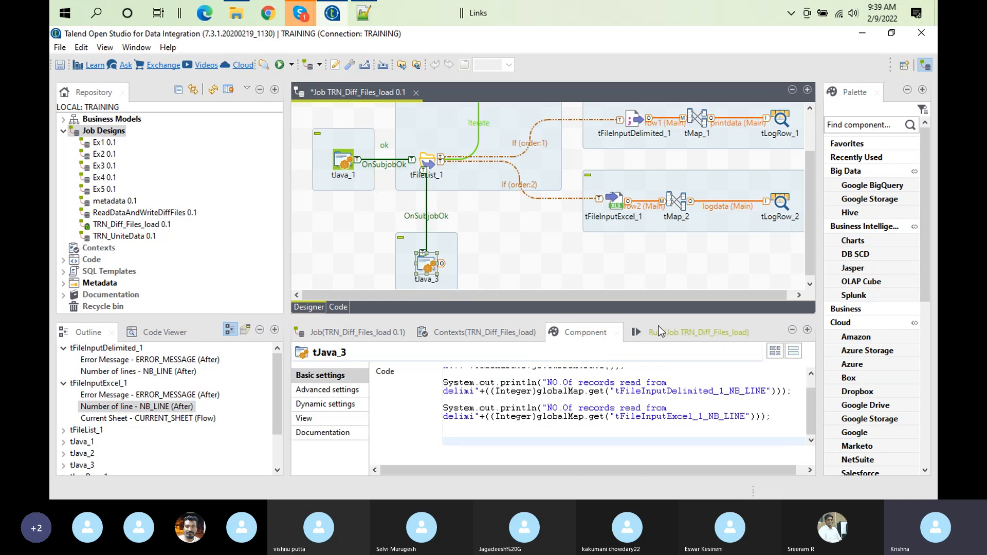
- Clear the job's run console and move tJava_2 closer to tFileList_1 in an enlarged designer
{"action": "left_click", "coordinate": [660, 332]}
{"action": "left_click", "coordinate": [541, 387]}
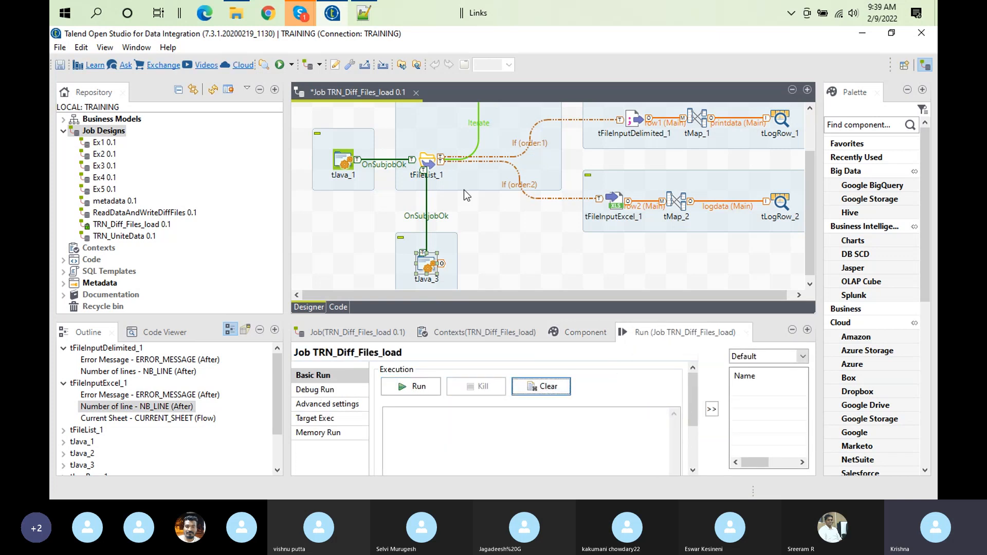
{"action": "double_click", "coordinate": [367, 91]}
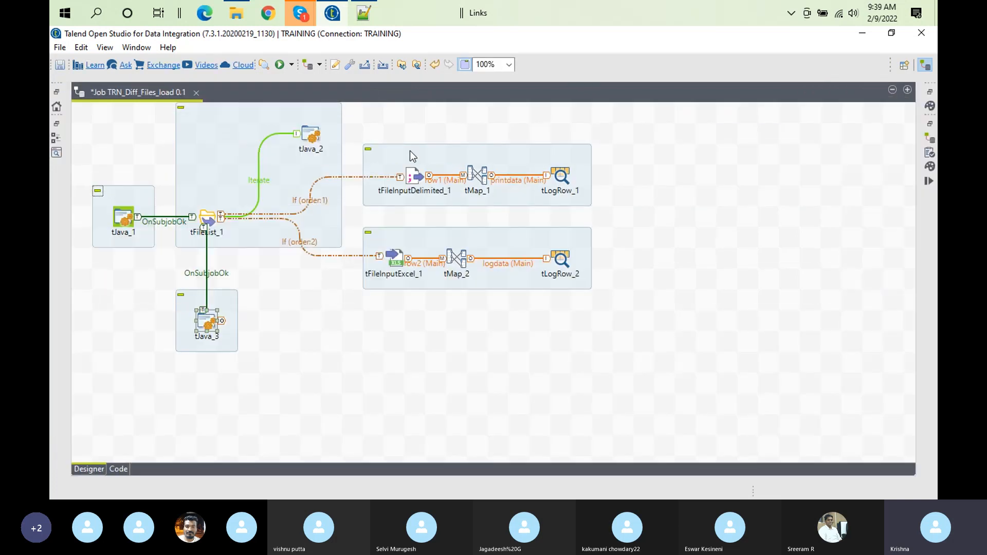
{"action": "left_click_drag", "start_coordinate": [310, 135], "coordinate": [249, 135]}
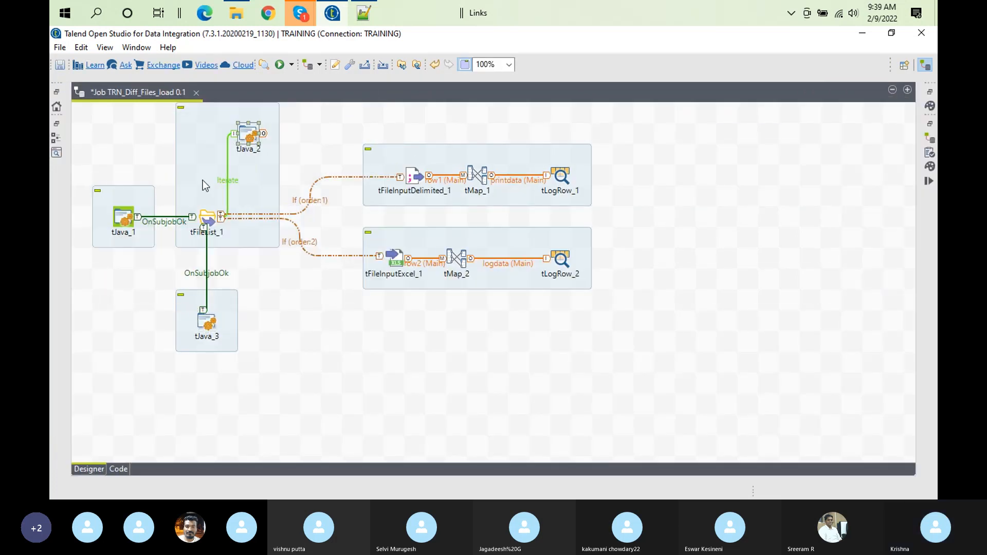
- Review tJava_1's code and tFileList_1's directory and filemask settings
{"action": "left_click", "coordinate": [127, 218]}
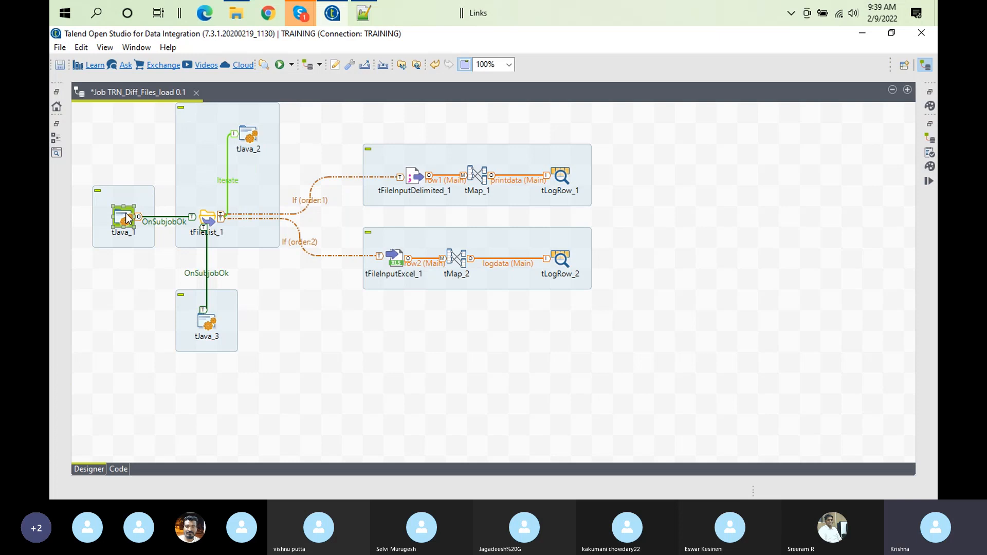
{"action": "double_click", "coordinate": [127, 218]}
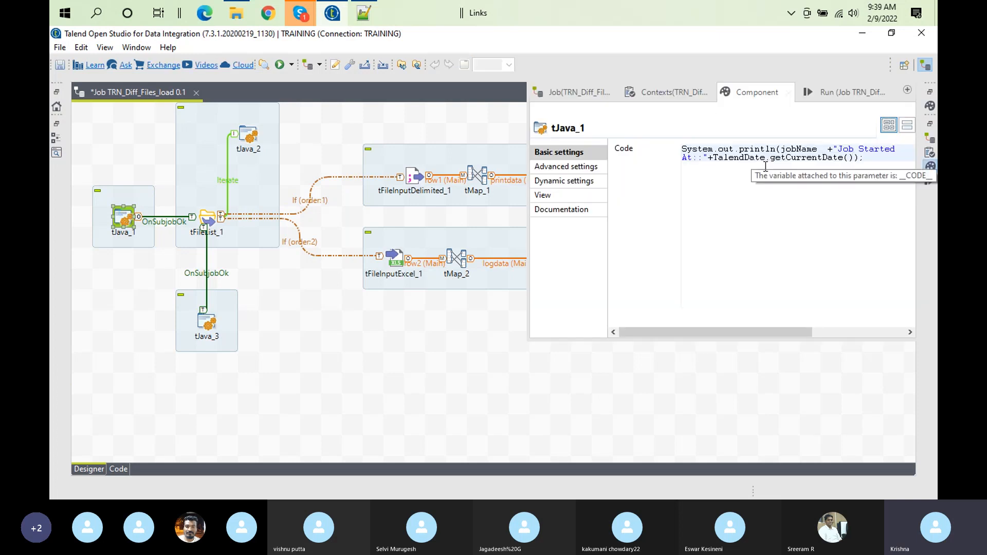
{"action": "left_click", "coordinate": [210, 219]}
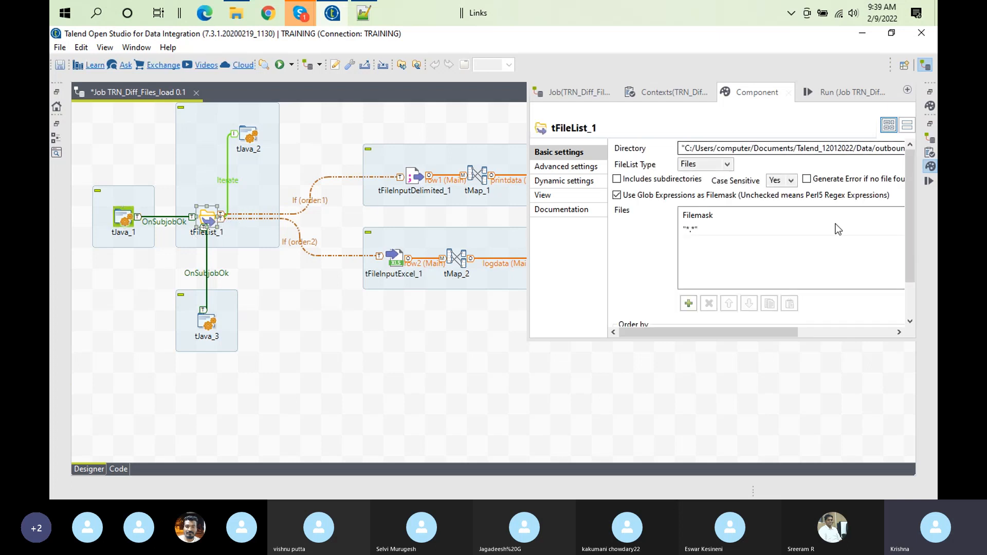
{"action": "left_click_drag", "start_coordinate": [710, 332], "coordinate": [895, 336]}
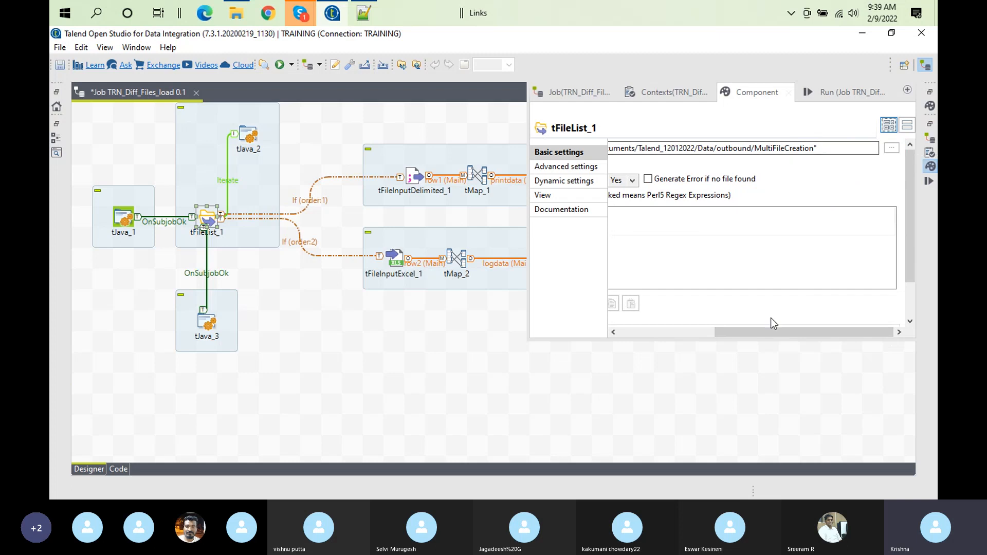
{"action": "left_click_drag", "start_coordinate": [775, 336], "coordinate": [626, 331]}
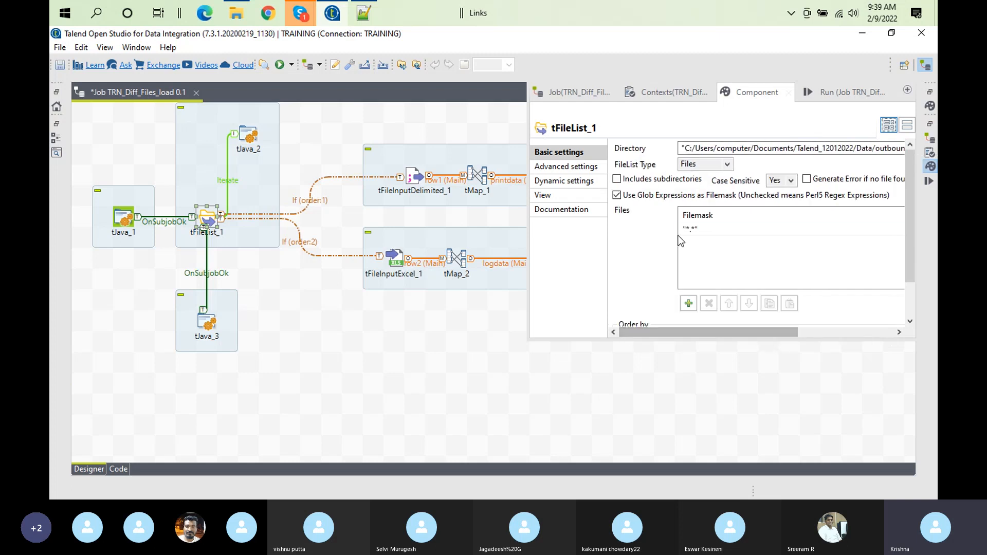
- Review the conditions of the If (order:1) and If (order:2) triggers leaving tFileList_1
{"action": "left_click", "coordinate": [307, 205]}
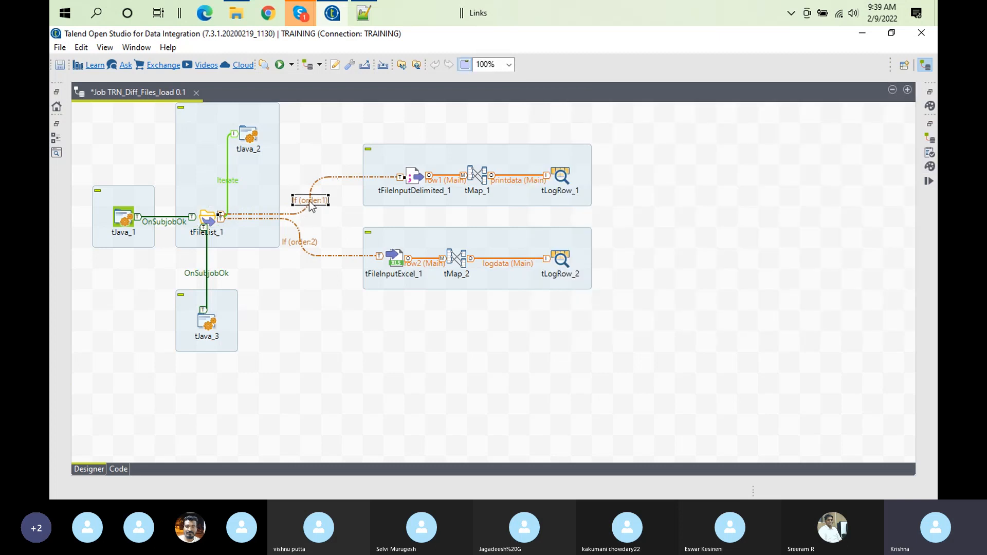
{"action": "double_click", "coordinate": [126, 90]}
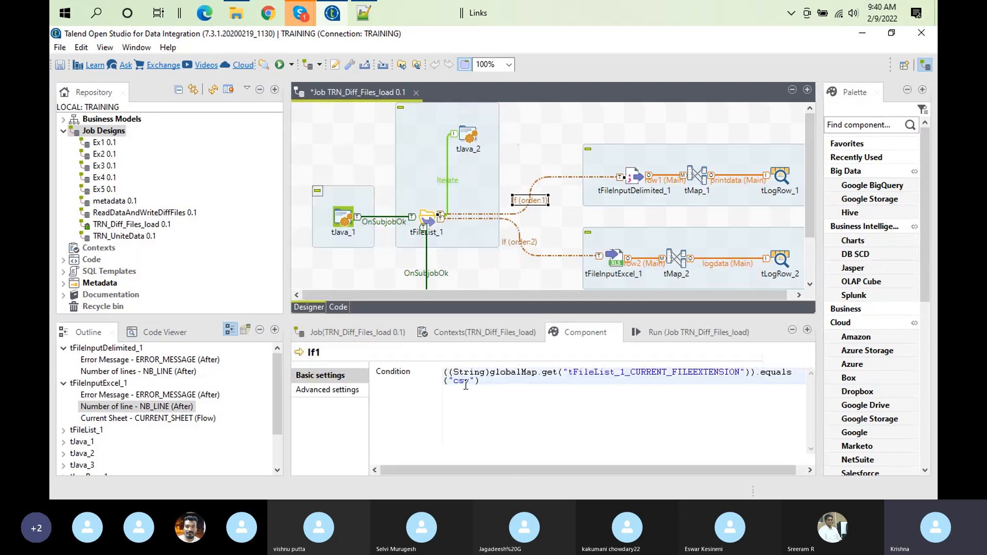
{"action": "left_click", "coordinate": [528, 240]}
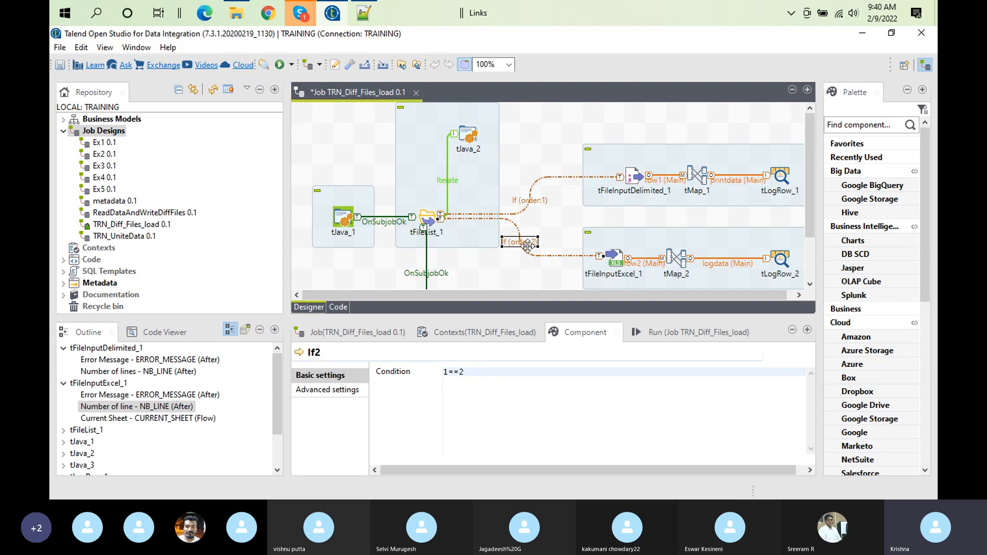
- Switch to File Explorer and check customer.csv in the MultiFileCreation folder
{"action": "left_click", "coordinate": [236, 15]}
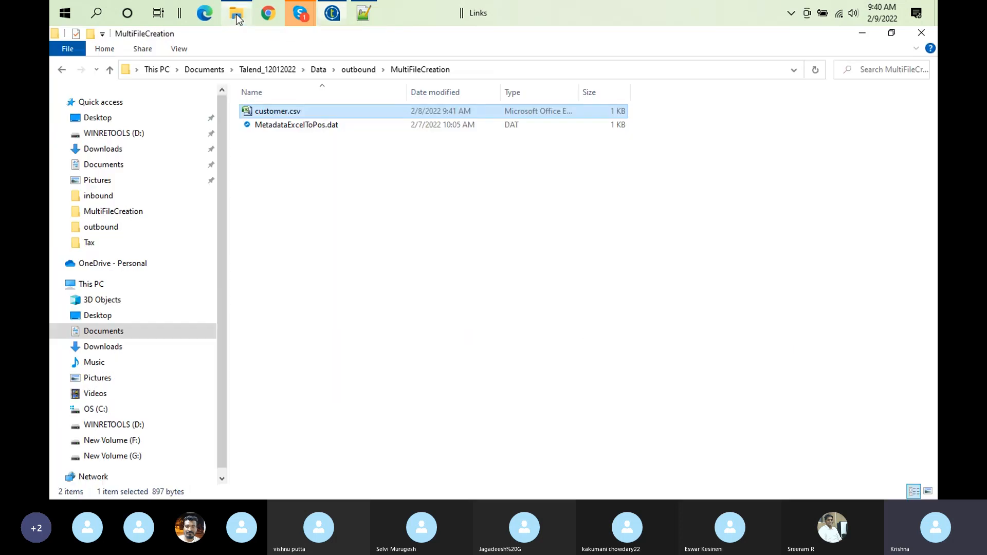
{"action": "left_click", "coordinate": [281, 112]}
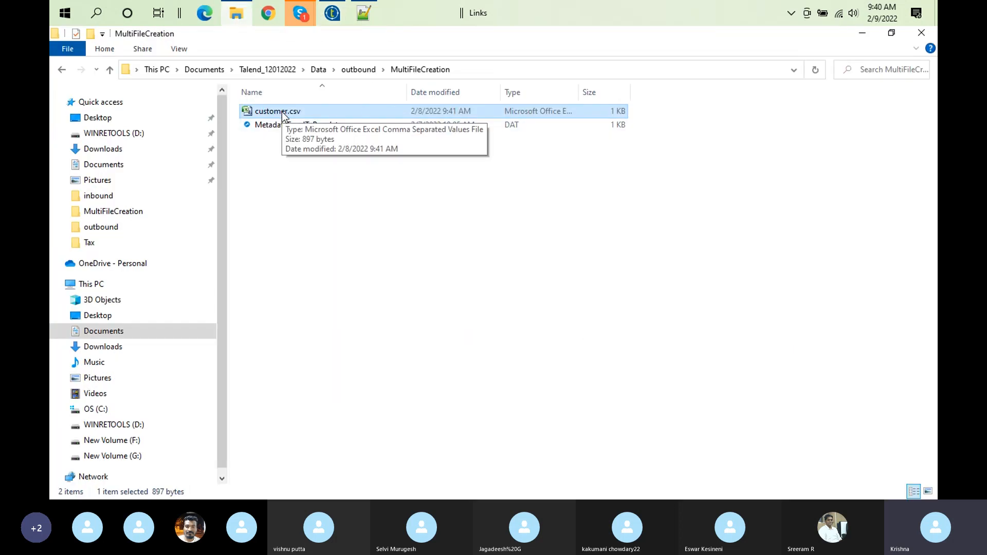
- Delete customer.csv from the MultiFileCreation folder, switch to Talend, and rerun TRN_Diff_Files_load with a cleared console
{"action": "key", "text": "Delete"}
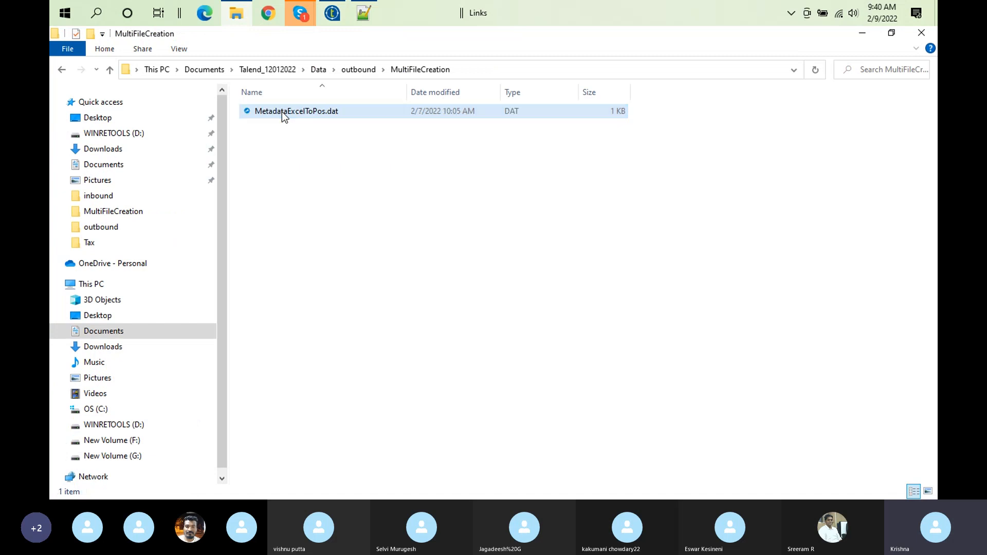
{"action": "left_click", "coordinate": [332, 13]}
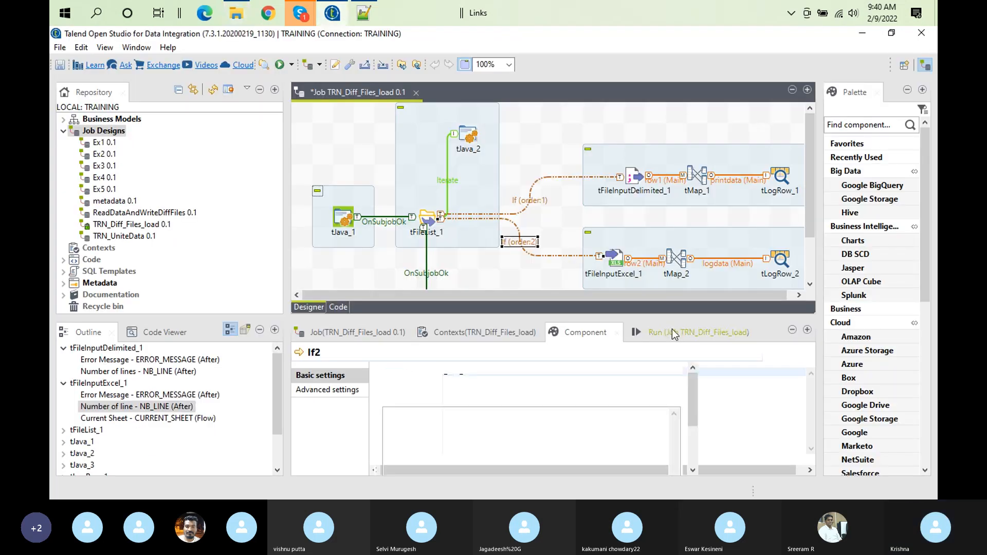
{"action": "left_click", "coordinate": [671, 330]}
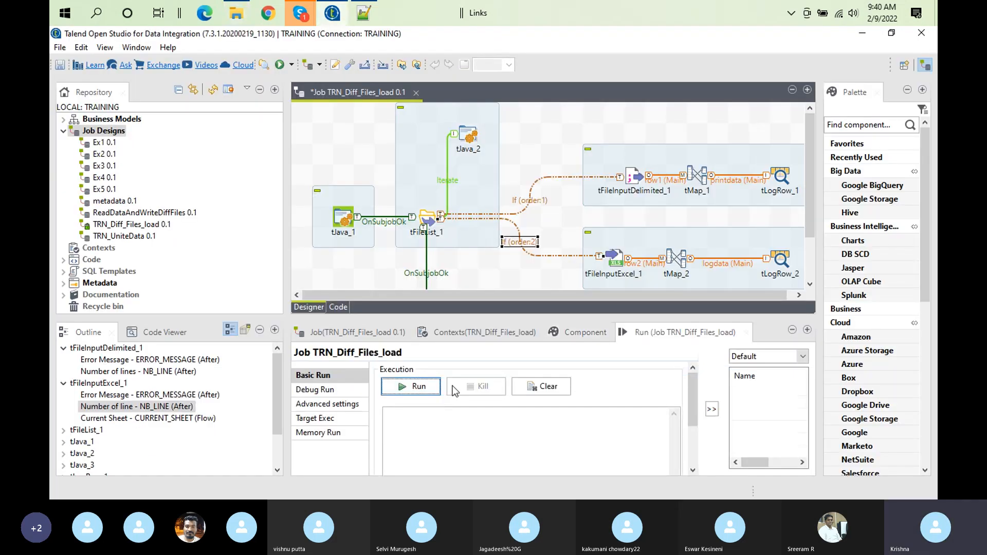
{"action": "left_click", "coordinate": [545, 394]}
{"action": "left_click", "coordinate": [414, 388]}
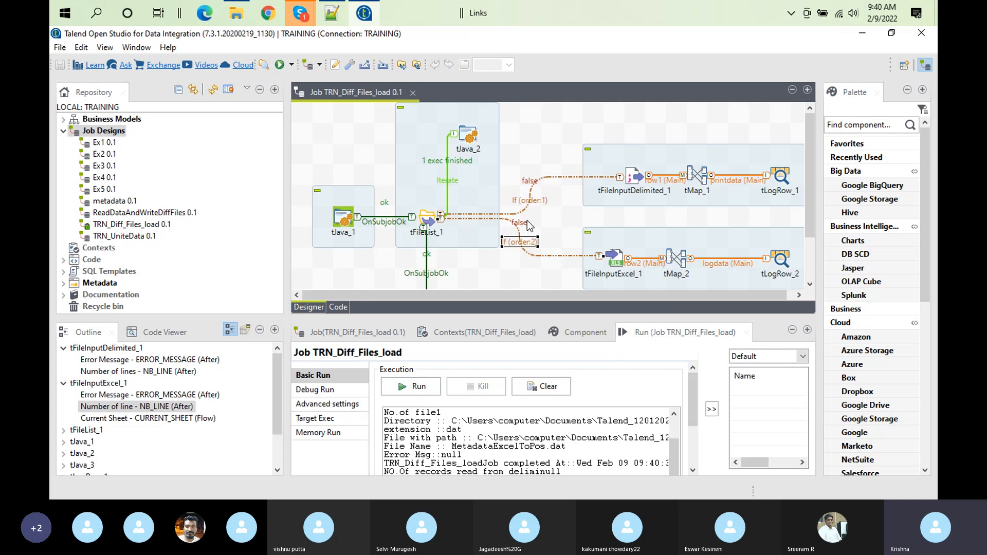
- Compare the conditions of the If (order:1) and If (order:2) triggers with the files in the MultiFileCreation folder
{"action": "left_click", "coordinate": [533, 204]}
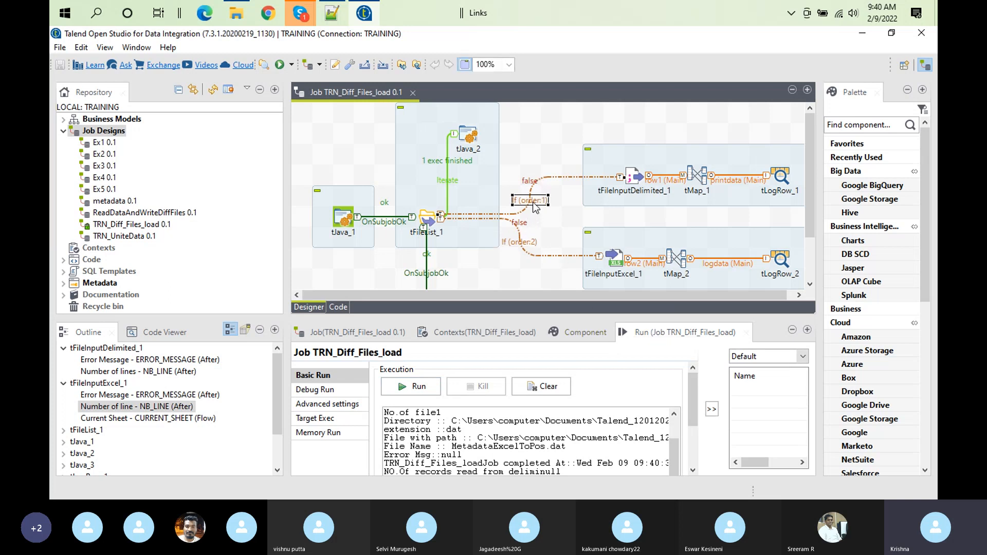
{"action": "left_click", "coordinate": [599, 337]}
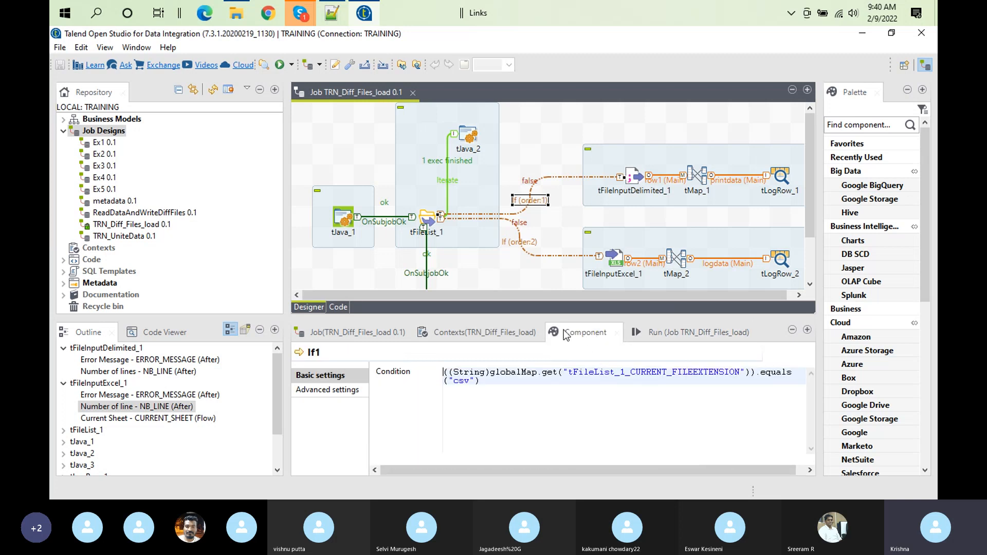
{"action": "left_click", "coordinate": [236, 15]}
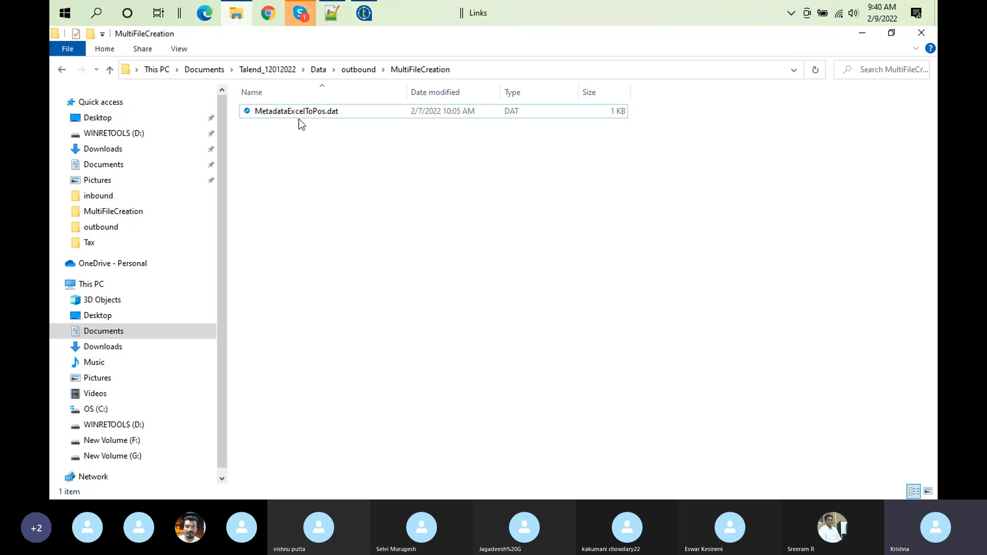
{"action": "left_click", "coordinate": [371, 15]}
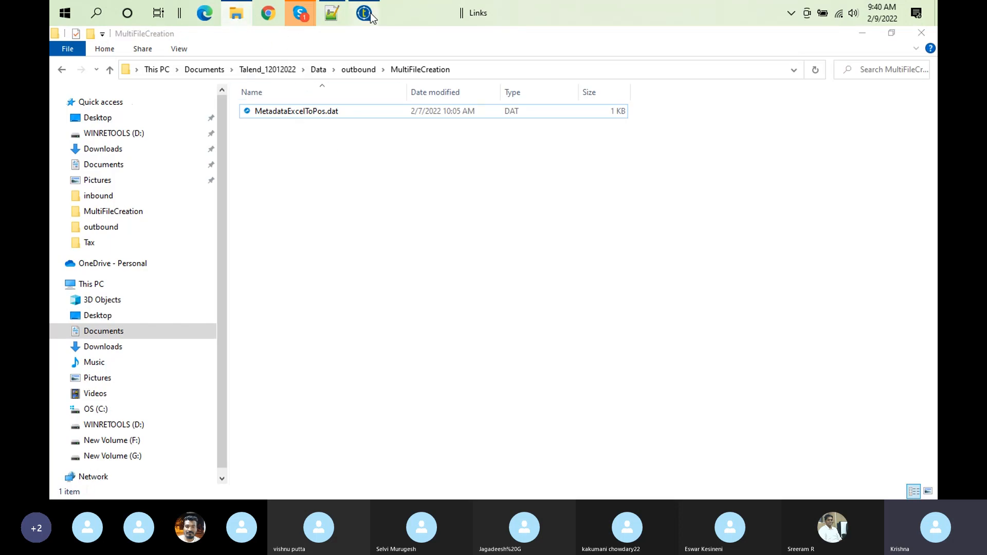
{"action": "left_click", "coordinate": [523, 244]}
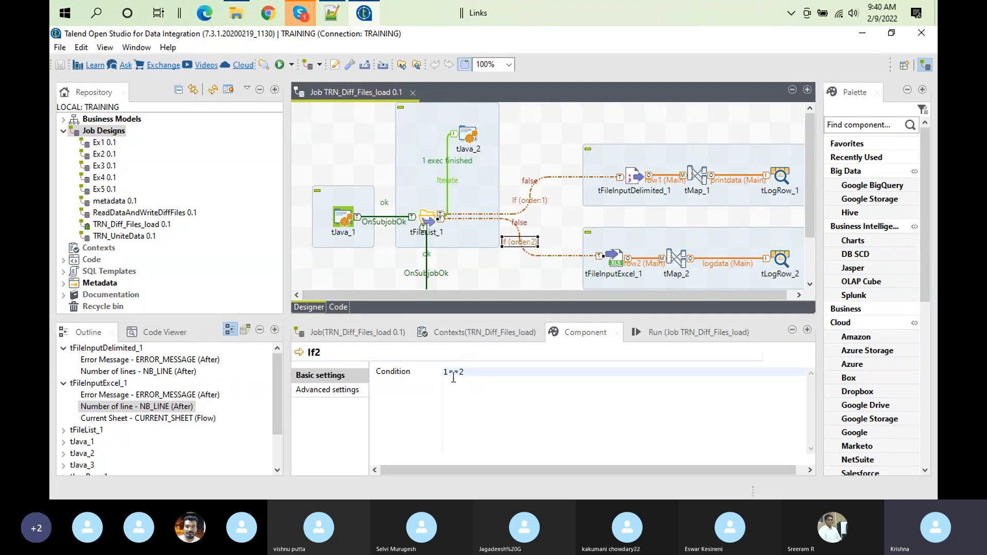
- Switch to File Explorer and copy customer.csv from the Data\inbound folder
{"action": "left_click", "coordinate": [236, 13]}
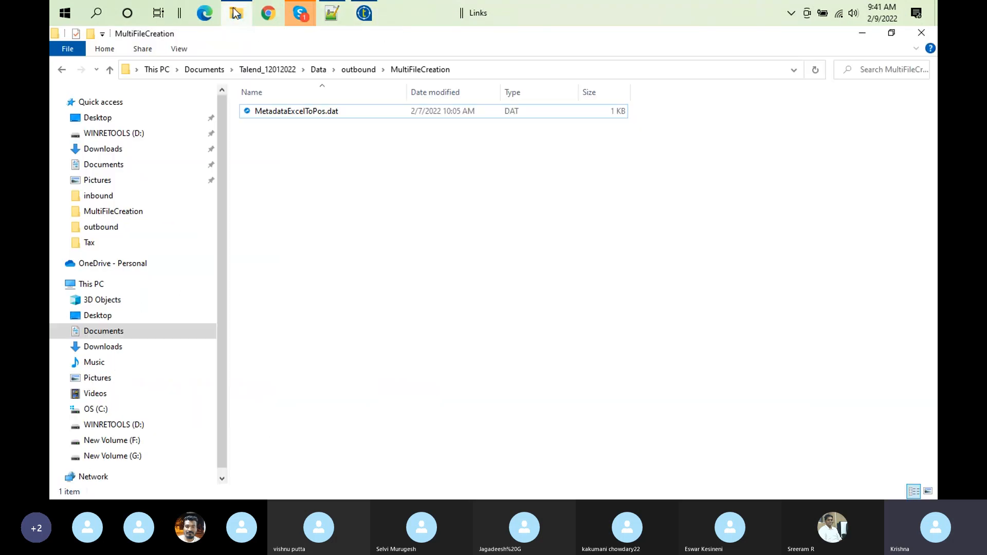
{"action": "left_click", "coordinate": [356, 70]}
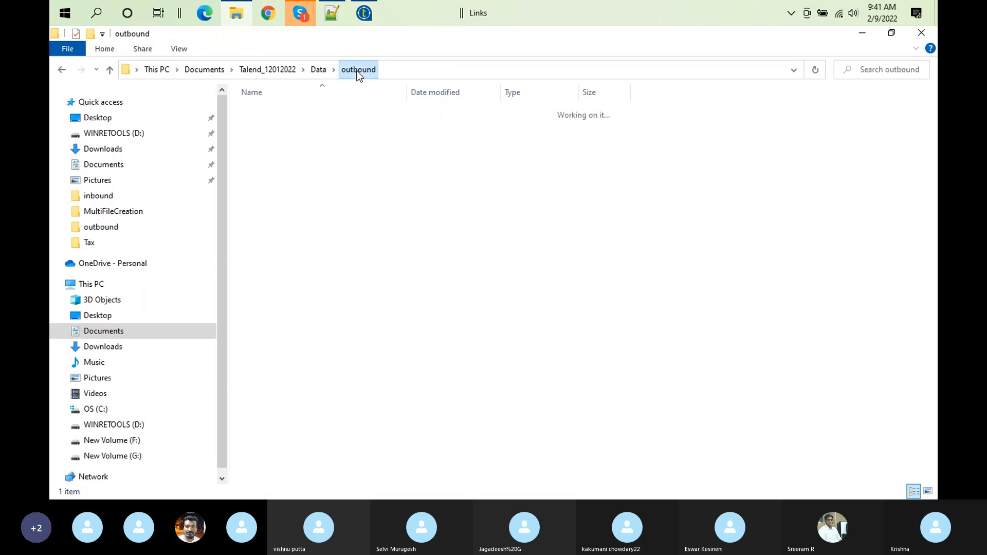
{"action": "left_click", "coordinate": [303, 69]}
{"action": "left_click", "coordinate": [319, 70]}
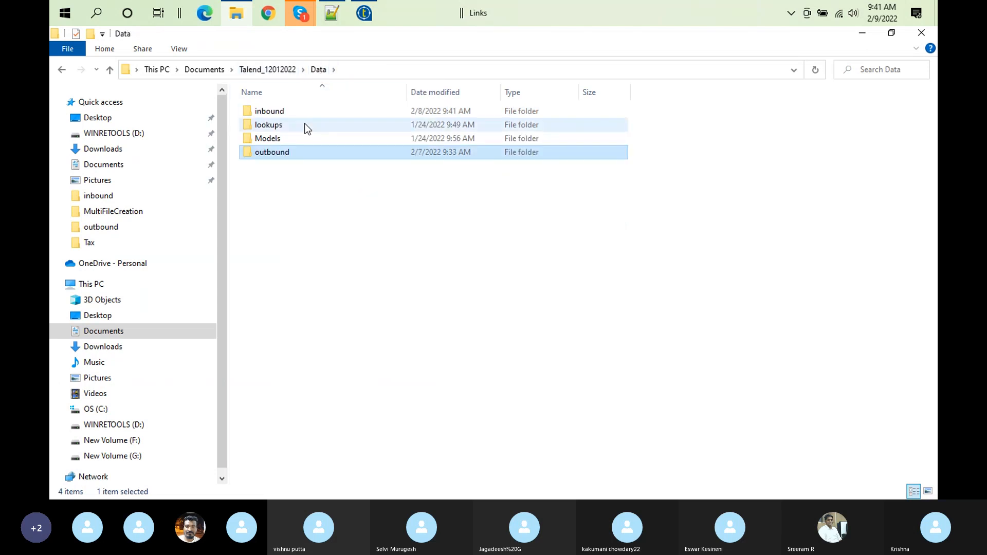
{"action": "double_click", "coordinate": [276, 113]}
{"action": "left_click", "coordinate": [303, 115]}
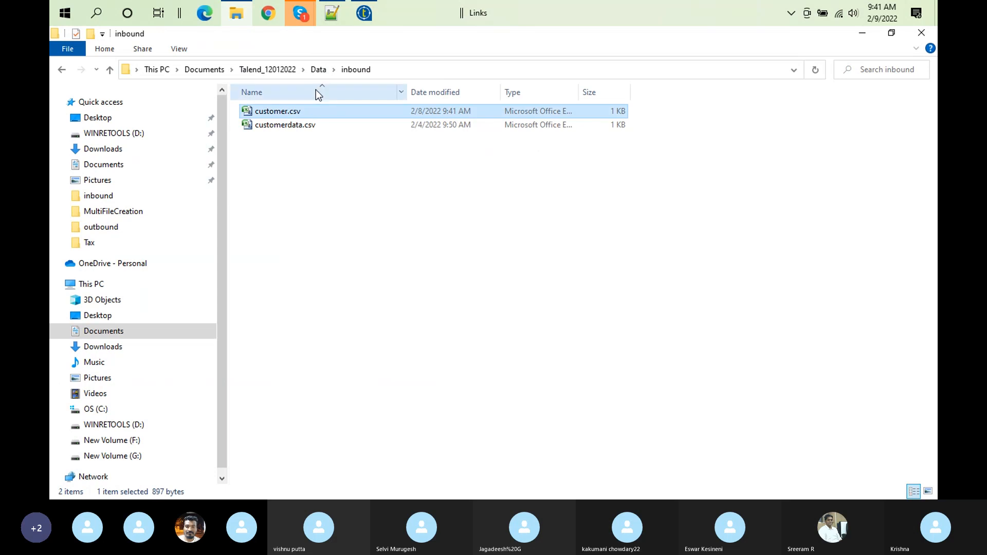
- Paste the copied customer.csv into the Data\outbound folder
{"action": "left_click", "coordinate": [319, 69]}
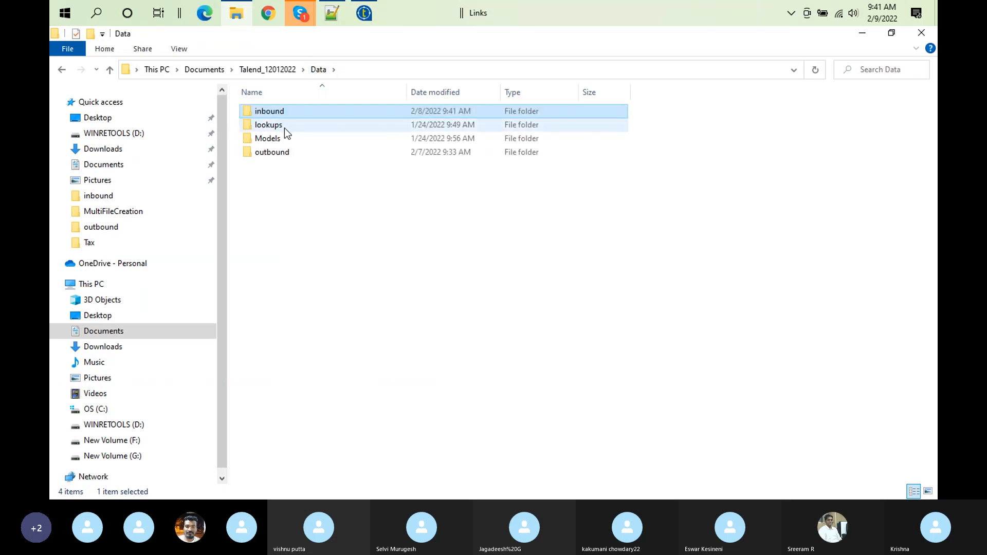
{"action": "double_click", "coordinate": [280, 153]}
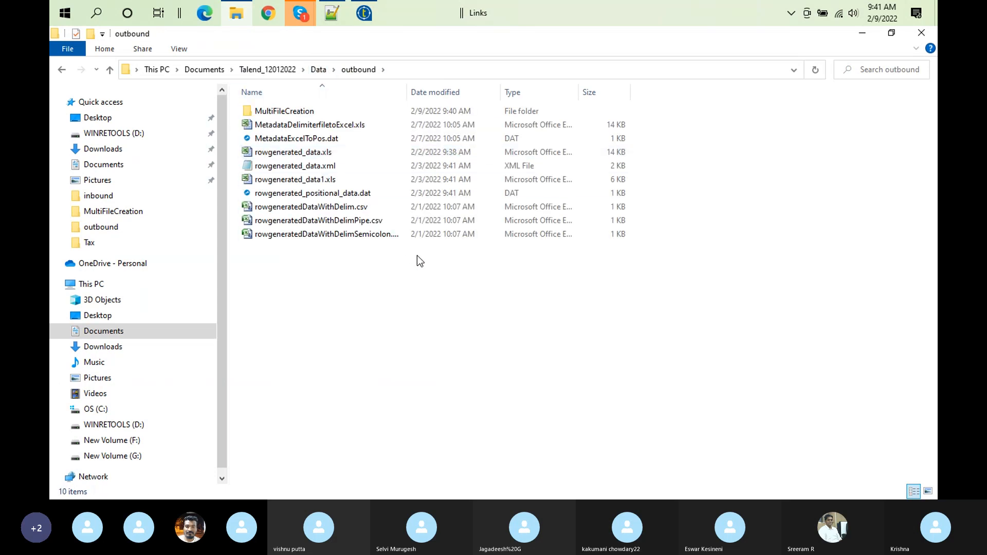
{"action": "right_click", "coordinate": [430, 306]}
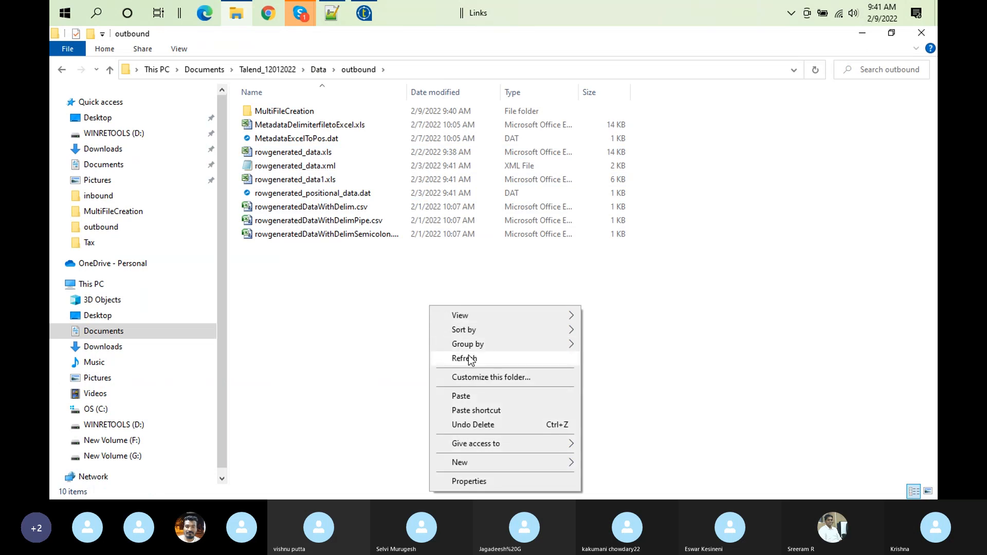
{"action": "left_click", "coordinate": [470, 396]}
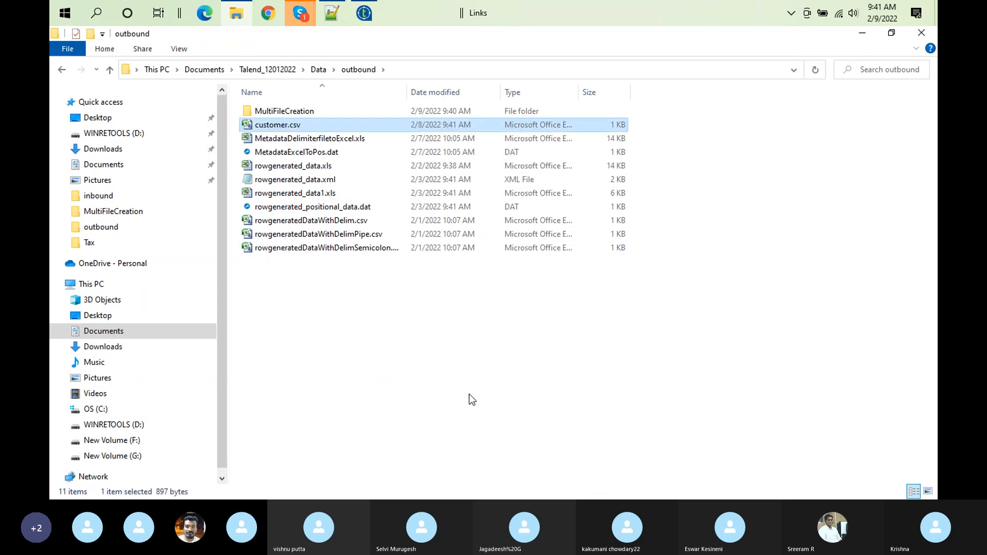
- Paste customer.csv into the MultiFileCreation folder inside outbound
{"action": "double_click", "coordinate": [288, 111]}
{"action": "right_click", "coordinate": [411, 236]}
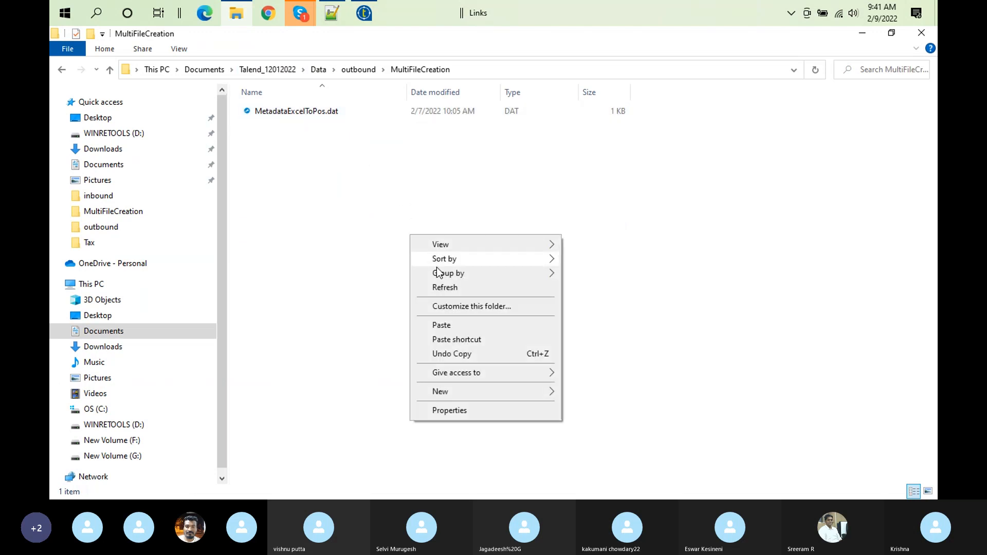
{"action": "left_click", "coordinate": [464, 326]}
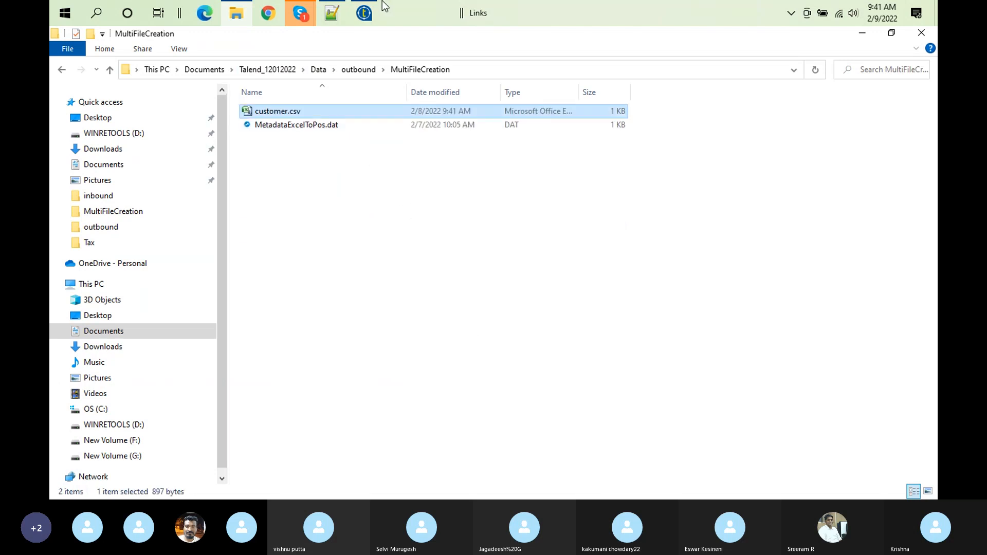
- Switch to Talend, rerun TRN_Diff_Files_load with a cleared console, and examine the full output in an enlarged view
{"action": "left_click", "coordinate": [371, 14]}
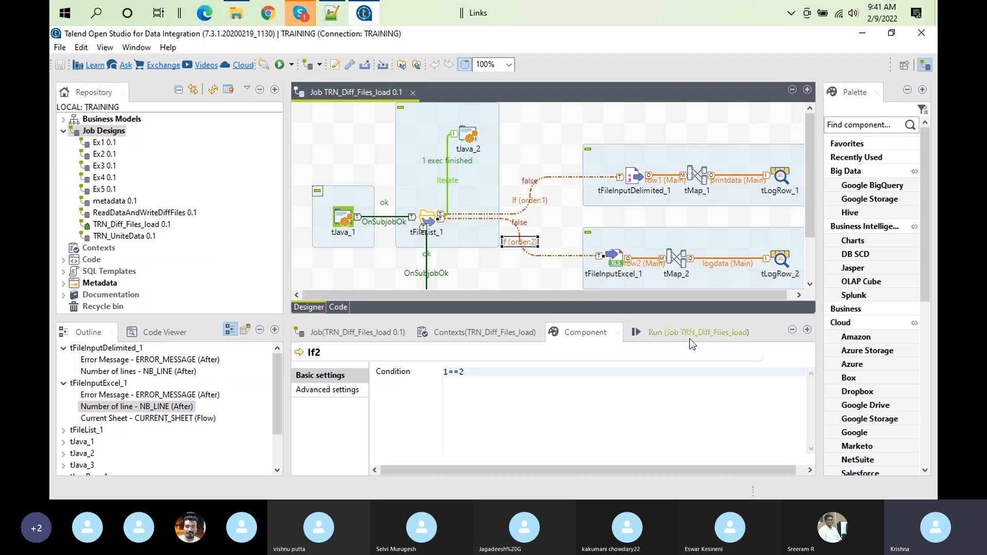
{"action": "left_click", "coordinate": [693, 333]}
{"action": "left_click", "coordinate": [545, 386]}
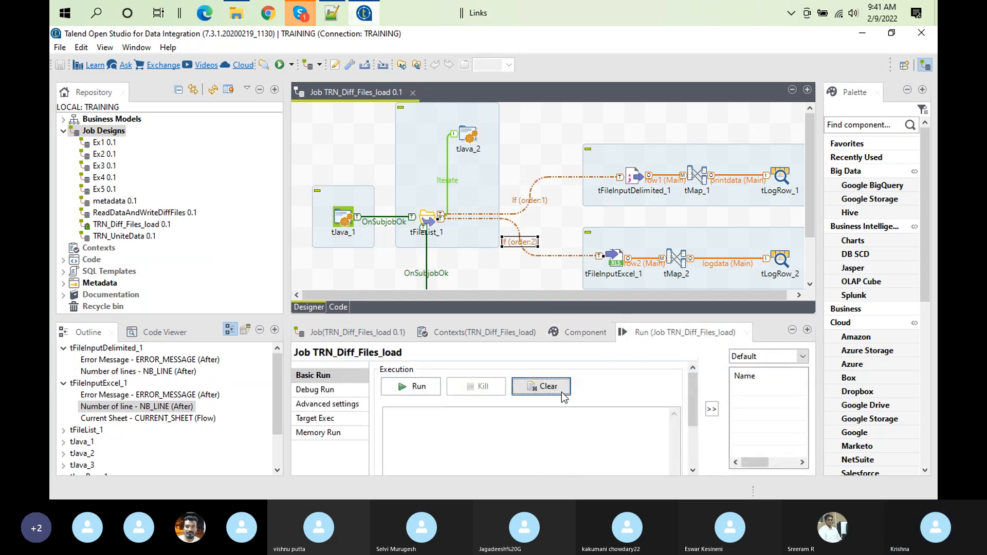
{"action": "left_click", "coordinate": [415, 391]}
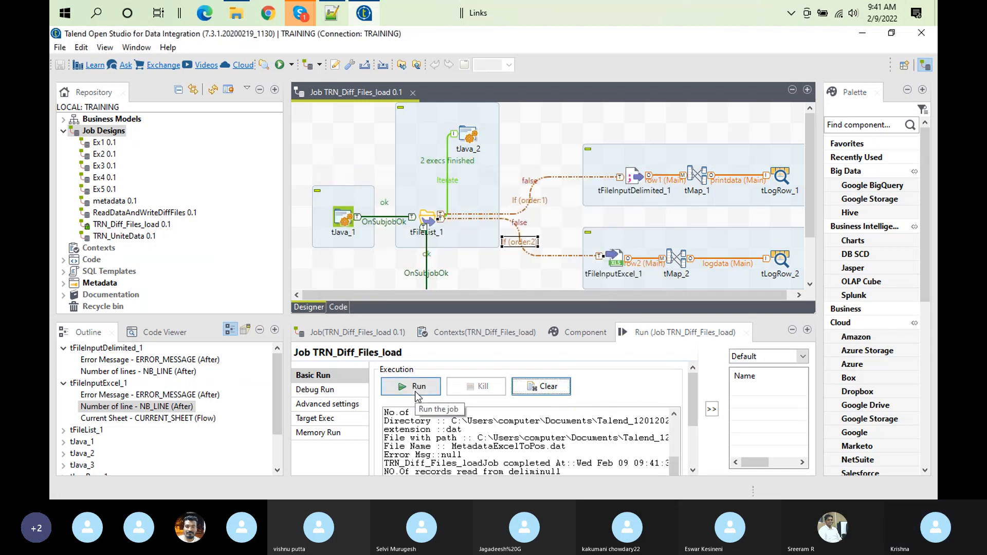
{"action": "double_click", "coordinate": [669, 336]}
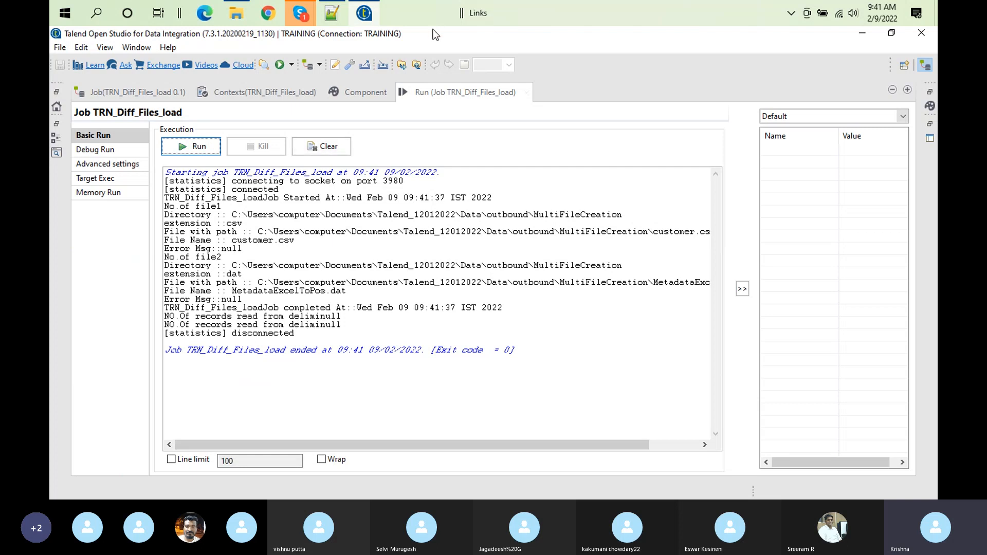
{"action": "double_click", "coordinate": [436, 88]}
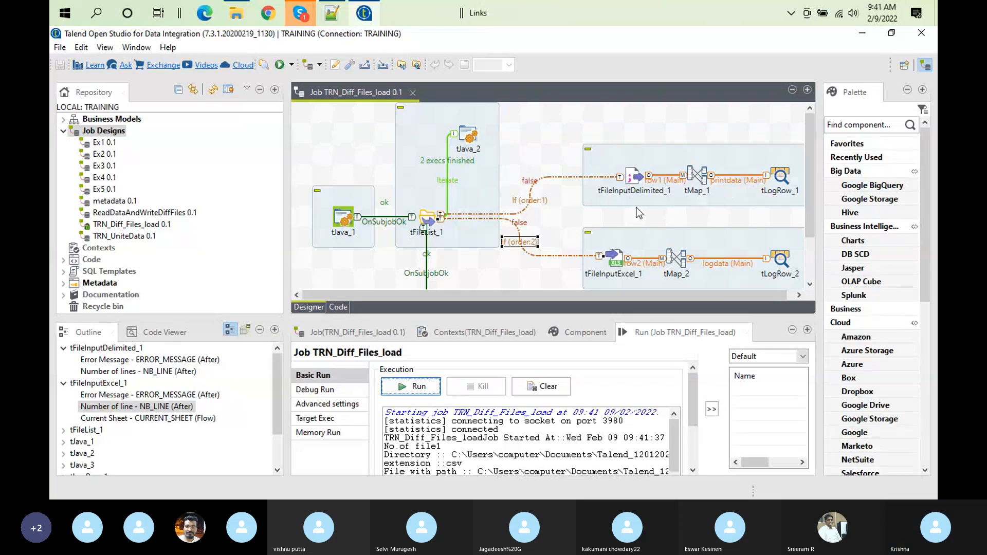
- Change "delimi" to "excel " in the tJava_3 print statement that reports tFileInputExcel_1's record count
{"action": "left_click", "coordinate": [812, 261]}
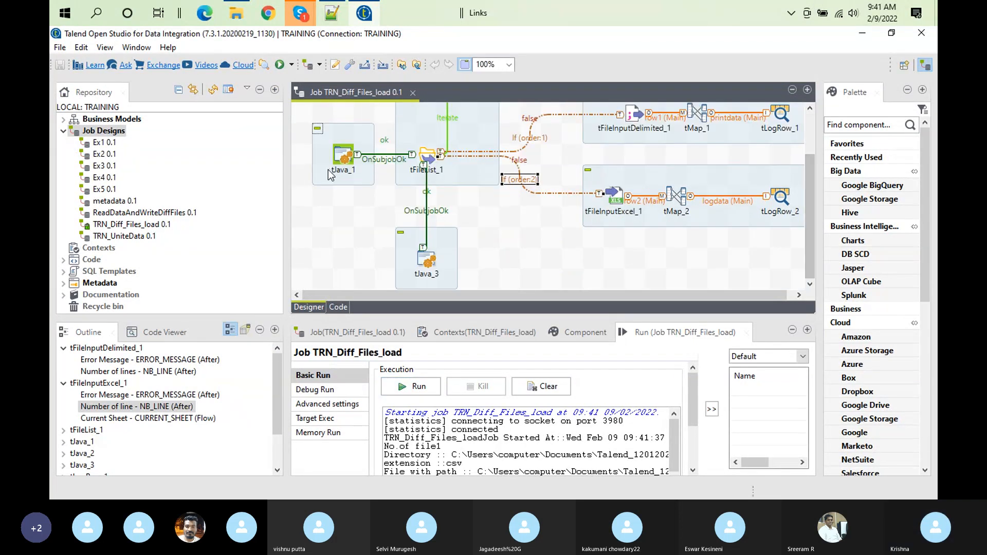
{"action": "left_click", "coordinate": [426, 259]}
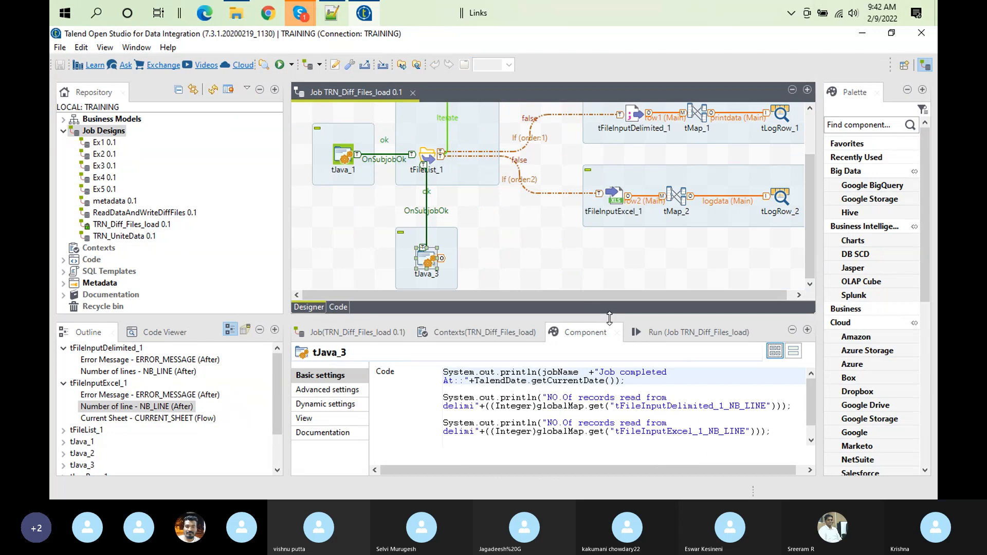
{"action": "double_click", "coordinate": [596, 333]}
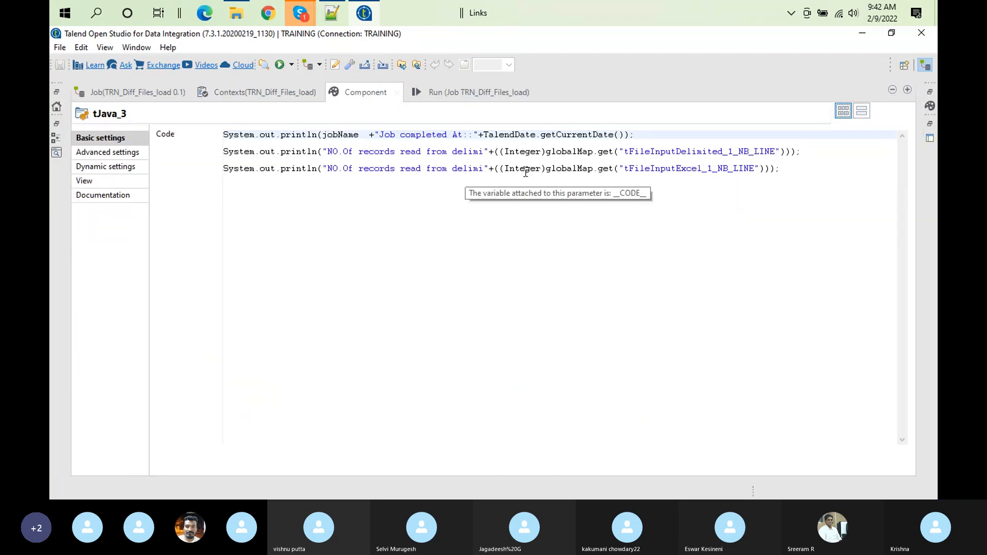
{"action": "double_click", "coordinate": [464, 169]}
{"action": "type", "text": "excel"}
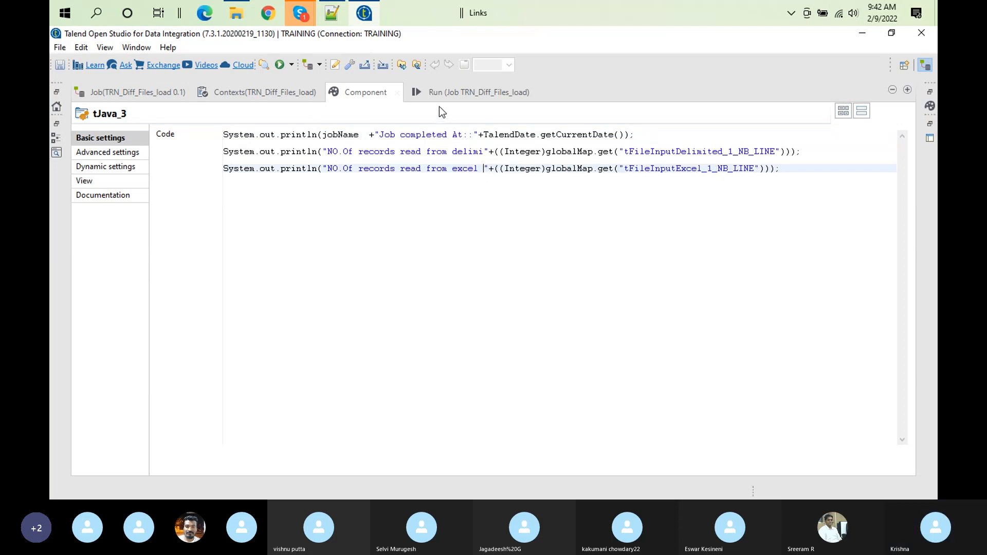
- Clear the previous run output and rerun the job with the edited tJava_3 code
{"action": "left_click", "coordinate": [434, 91]}
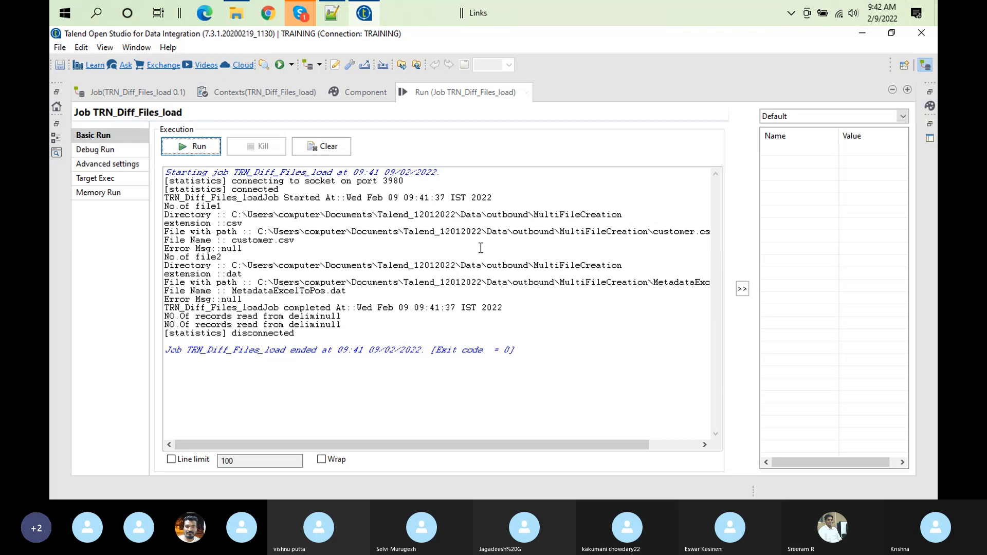
{"action": "double_click", "coordinate": [452, 98]}
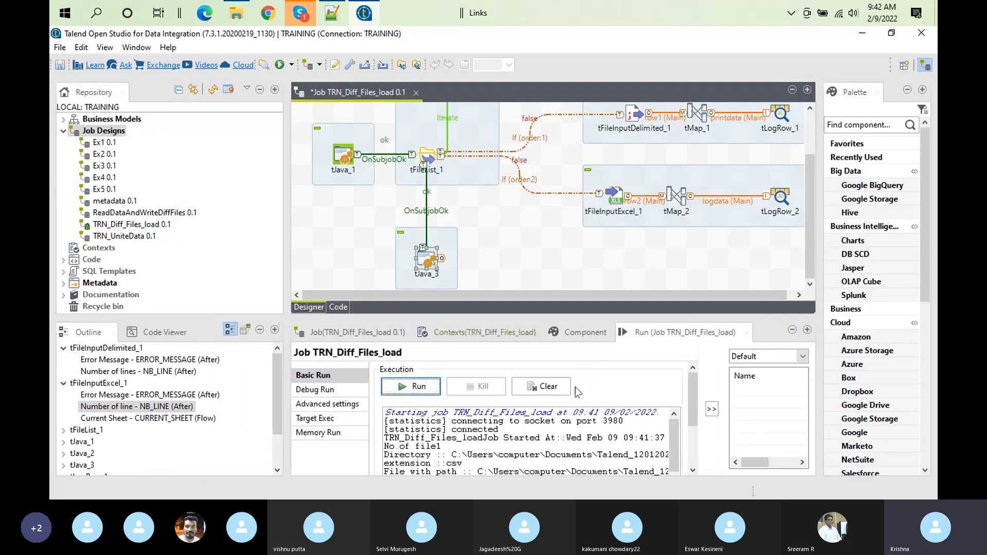
{"action": "left_click", "coordinate": [548, 389]}
{"action": "left_click", "coordinate": [412, 390]}
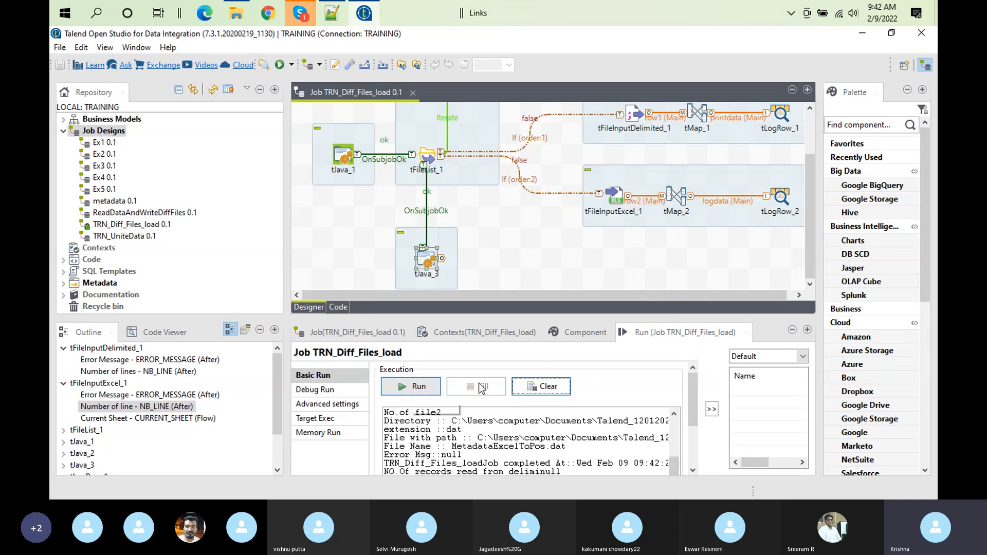
- Copy the full enlarged run output into a new Notepad++ document and highlight the csv extension of the first file
{"action": "double_click", "coordinate": [668, 332]}
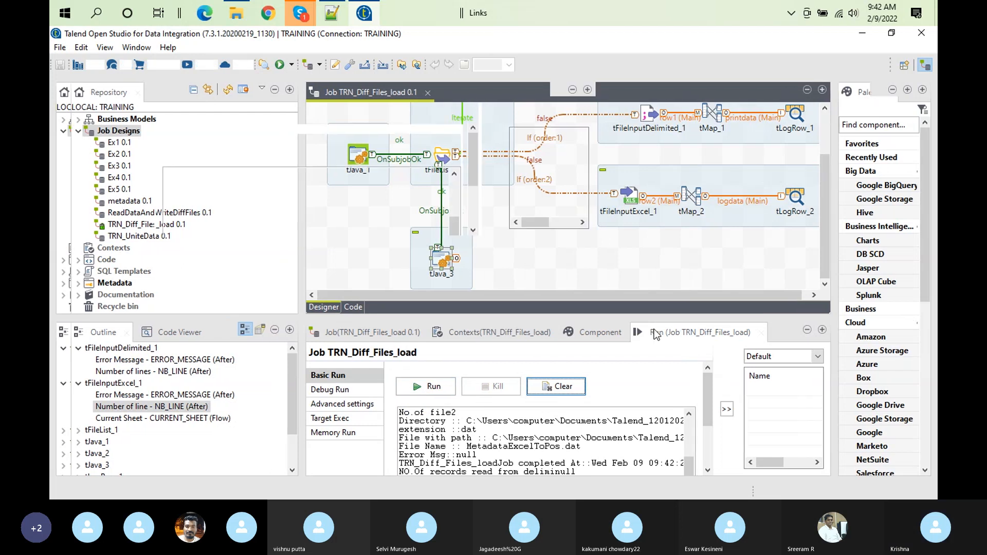
{"action": "left_click", "coordinate": [454, 395]}
{"action": "key", "text": "ctrl+a"}
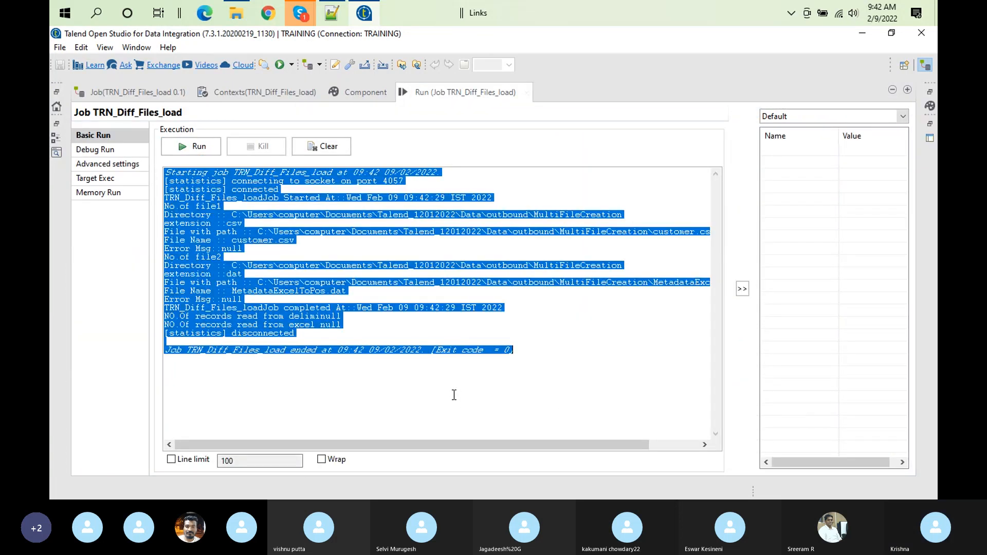
{"action": "left_click", "coordinate": [332, 13]}
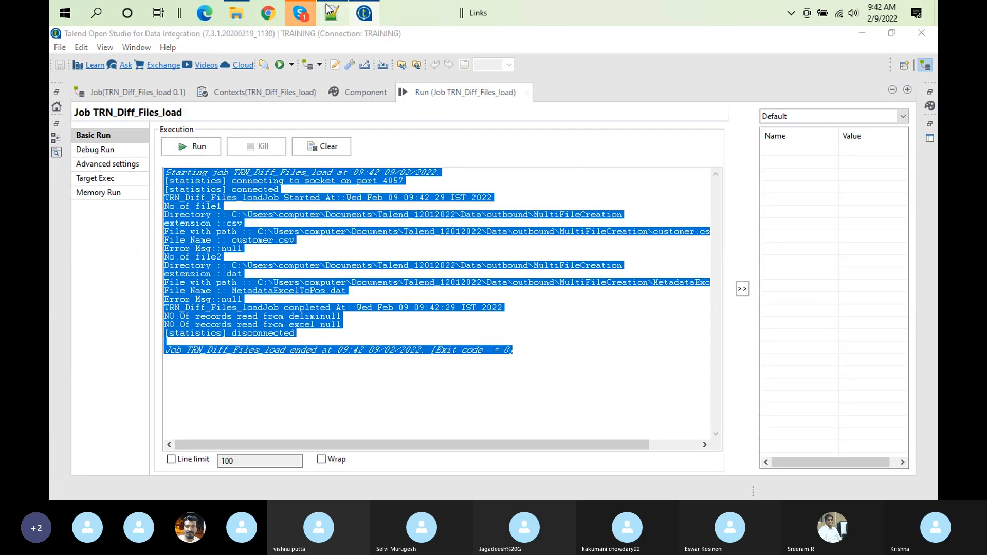
{"action": "double_click", "coordinate": [497, 84]}
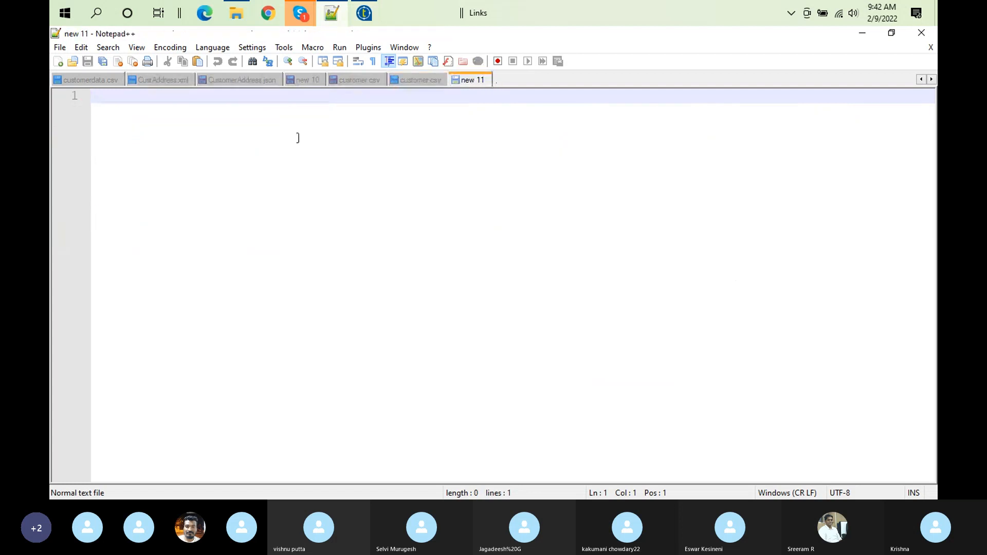
{"action": "type", "text": "Starting job TRN_Diff_Files_load at 09:42 09/02/2022. [statistics] connecting to socket on port 4057 [statistics] connected TRN_Diff_Files_loadJob Started At::Wed Feb 09 09:42:29 IST 2022 No.of file1 Directory :: C:\\Users\\computer\\Documents\\Talend_12012022\\Data\\outbound\\MultiFileCreation extension ::csv File with path :: C:\\Users\\computer\\Documents\\Talend_12012022\\Data\\outbound\\MultiFileCreation\\customer.csv File Name :: customer.csv Error Msg::null No.of file2 Directory :: C:\\Users\\computer\\Documents\\Talend_12012022\\Data\\outbound\\MultiFileCreation extension ::dat File with path :: C:\\Users\\computer\\Documents\\Talend_12012022\\Data\\outbound\\MultiFileCreation\\MetadataExcelToPos.dat File Name :: MetadataExcelToPos.dat Error Msg::null TRN_Diff_Files_loadJob completed At::Wed Feb 09 09:42:29 IST 2022 NO.Of records read from deliminull NO.Of records read from excel null [statistics] disconnected  Job TRN_Diff_Files_load ended at 09:42 09/02/2022. [Exit code  = 0]"}
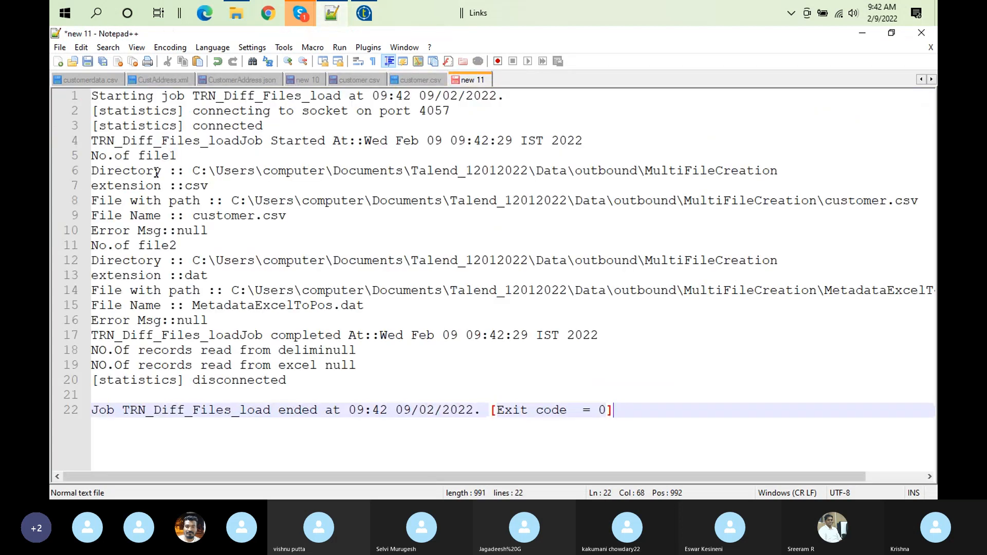
{"action": "double_click", "coordinate": [204, 185]}
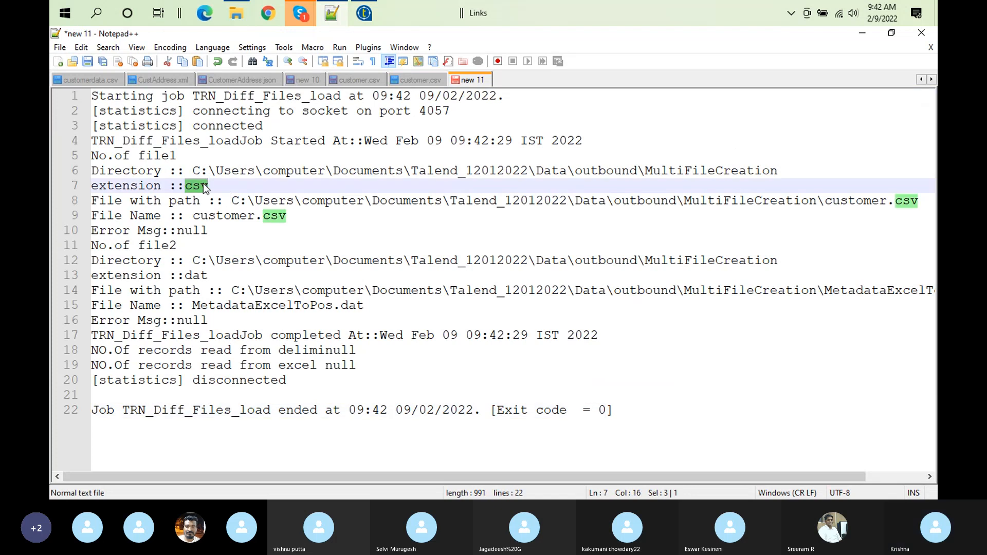
- Switch to File Explorer and copy the full file name of customer.csv from its properties, leaving the properties unchanged
{"action": "left_click", "coordinate": [230, 18]}
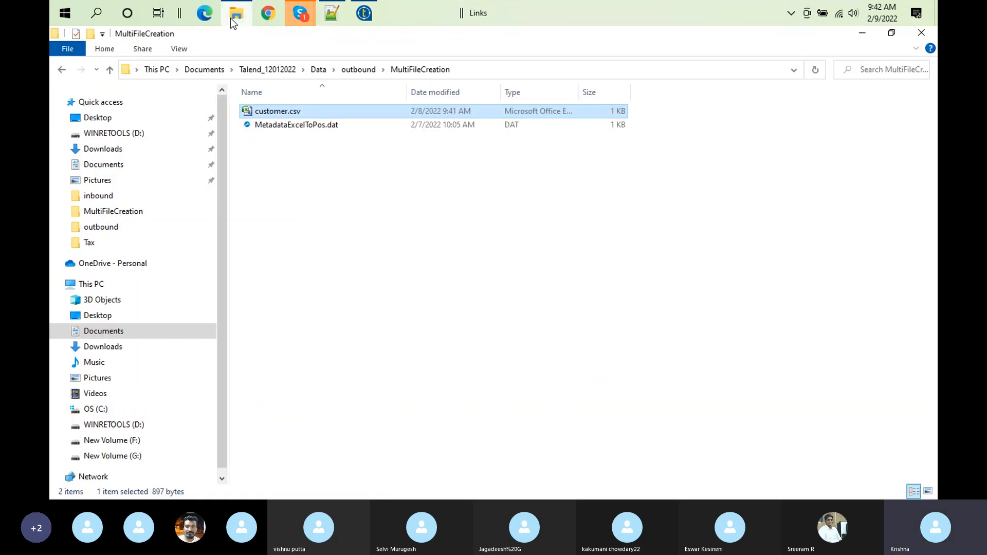
{"action": "right_click", "coordinate": [293, 113]}
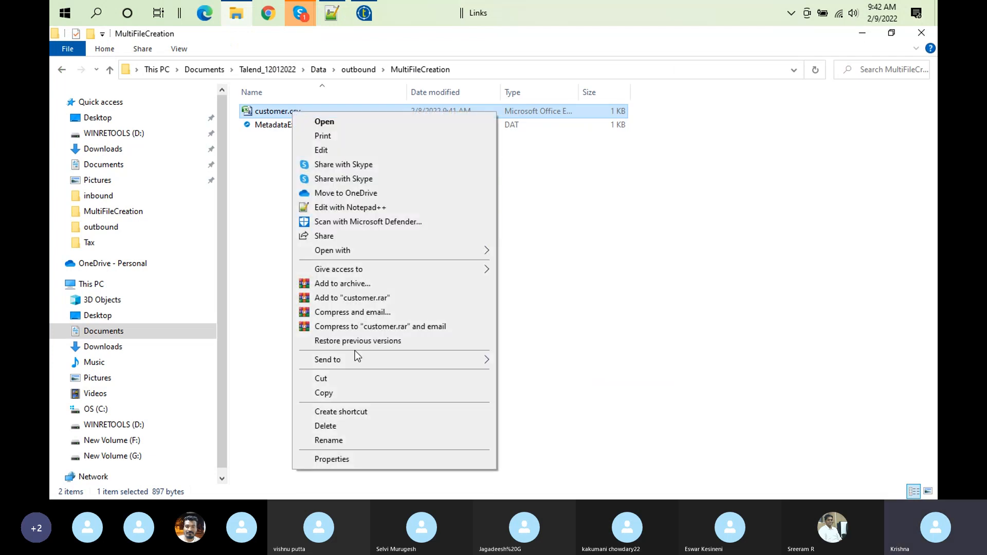
{"action": "left_click", "coordinate": [355, 460]}
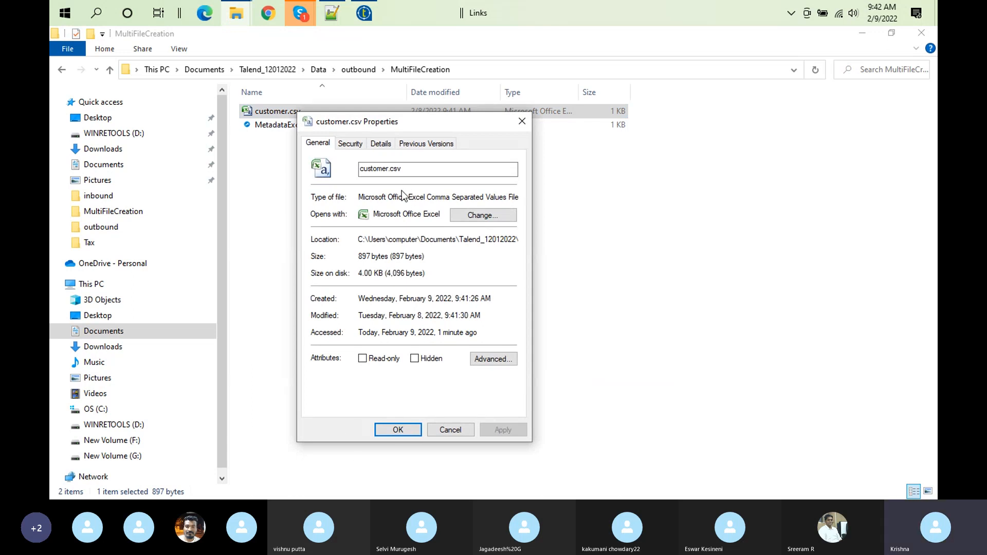
{"action": "left_click", "coordinate": [390, 170]}
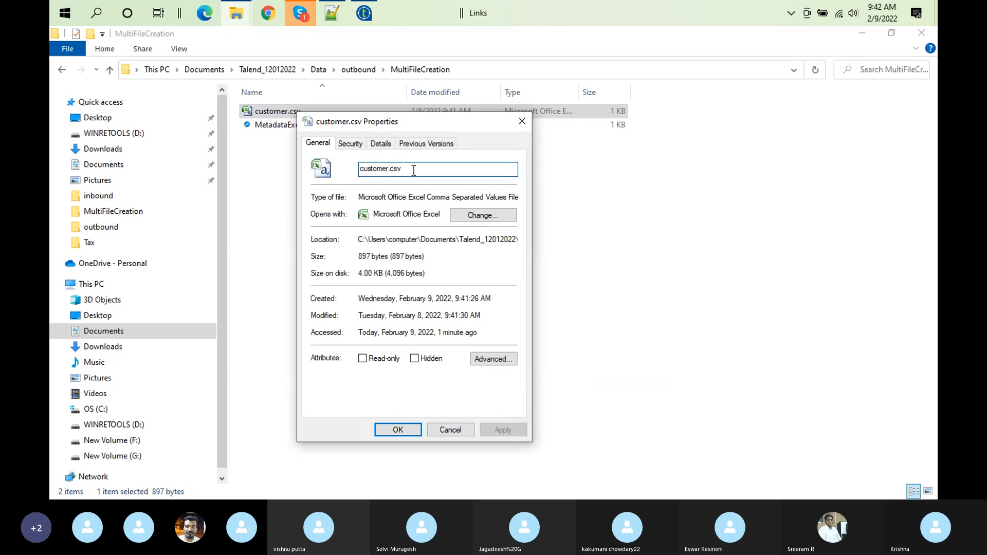
{"action": "double_click", "coordinate": [396, 173]}
{"action": "key", "text": "ctrl+c"}
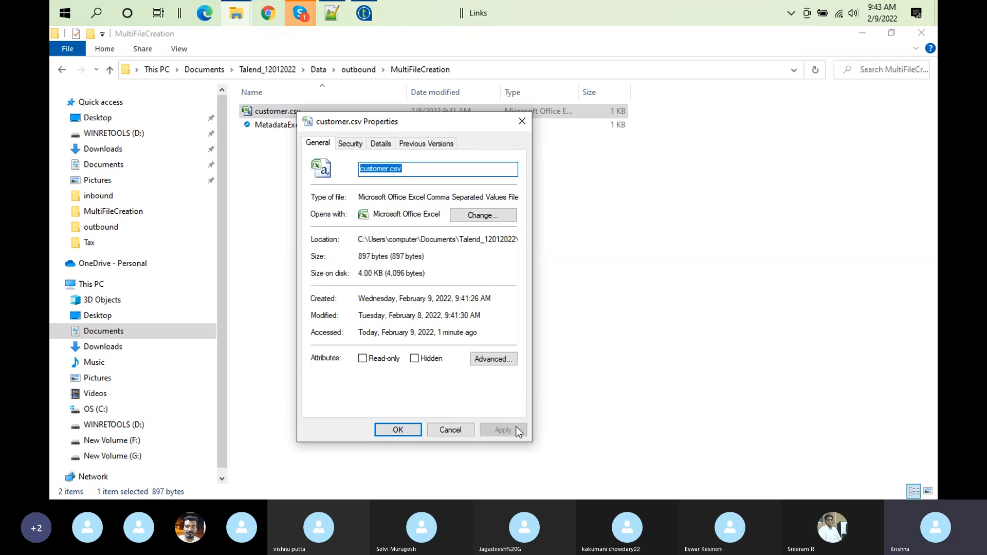
{"action": "left_click", "coordinate": [459, 431]}
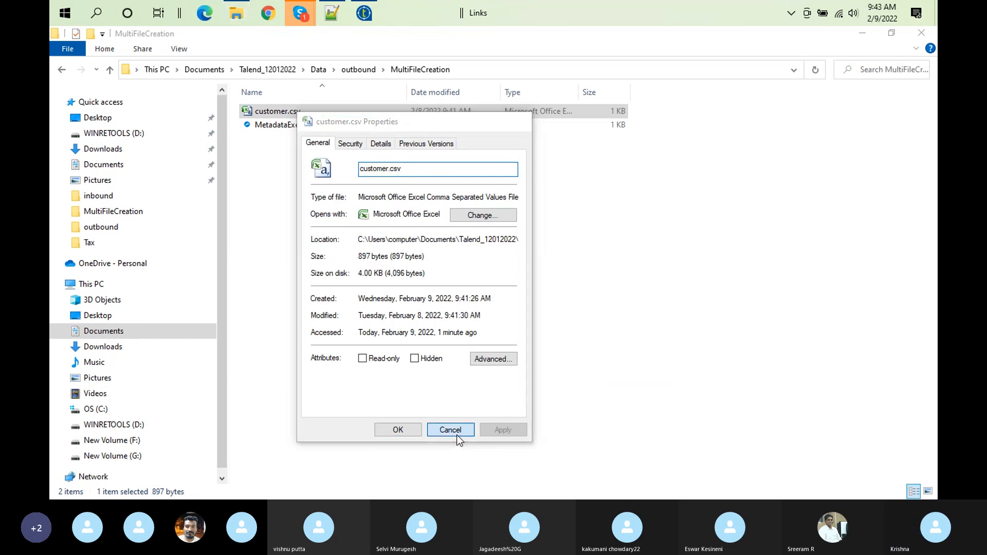
- Switch to Talend and replace the compared extension in the If (order:1) condition with csv from the copied file name, trimming the rest
{"action": "left_click", "coordinate": [370, 13]}
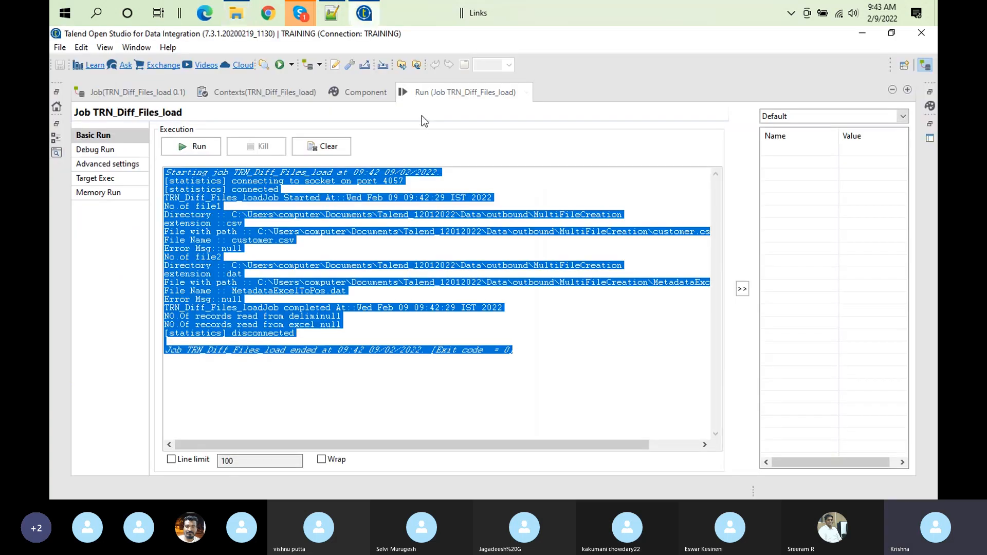
{"action": "double_click", "coordinate": [466, 94]}
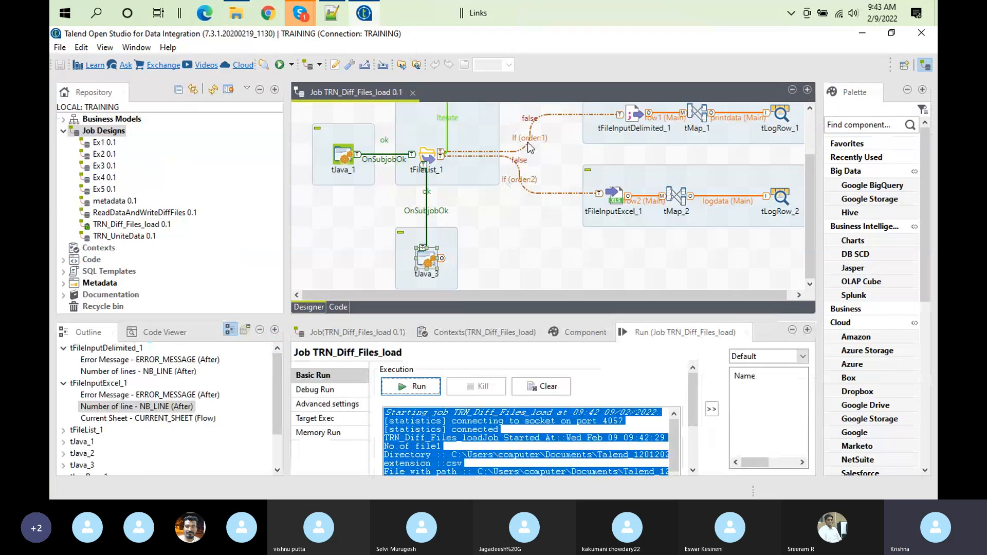
{"action": "left_click", "coordinate": [530, 138]}
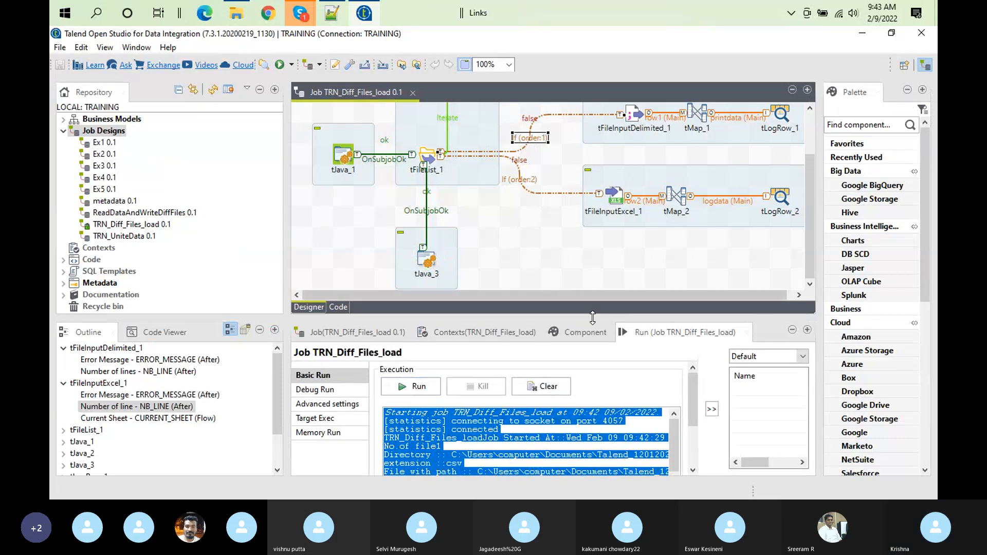
{"action": "left_click", "coordinate": [594, 327]}
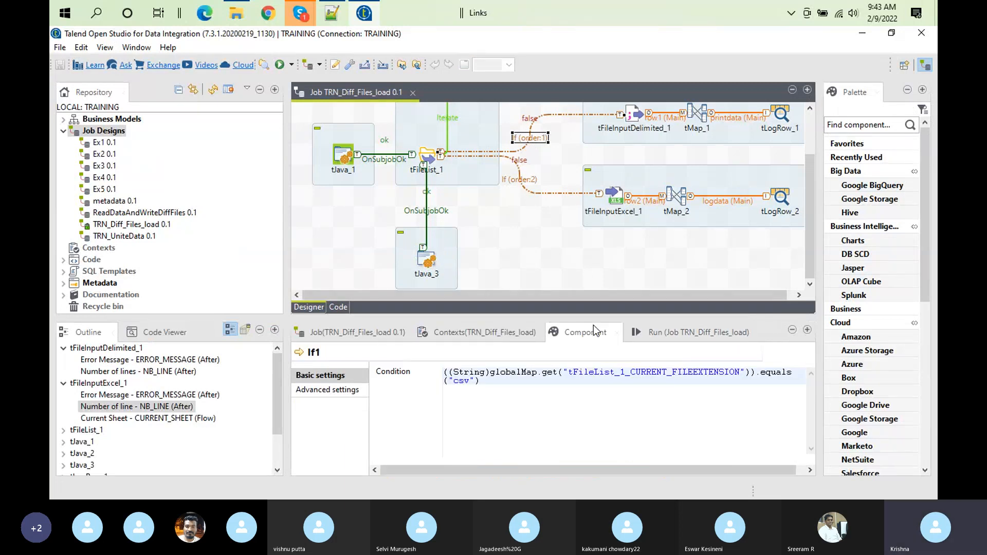
{"action": "double_click", "coordinate": [593, 327]}
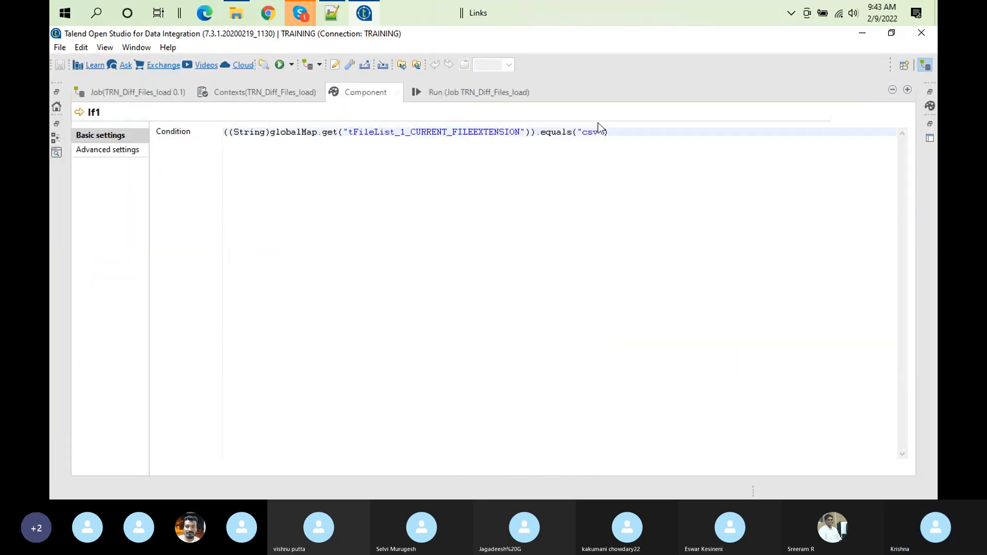
{"action": "double_click", "coordinate": [591, 131]}
{"action": "key", "text": "ctrl+v"}
{"action": "key", "text": "BackSpace"}
{"action": "key", "text": "BackSpace"}
{"action": "key", "text": "BackSpace"}
{"action": "key", "text": "BackSpace"}
{"action": "key", "text": "BackSpace"}
{"action": "key", "text": "BackSpace"}
{"action": "key", "text": "BackSpace"}
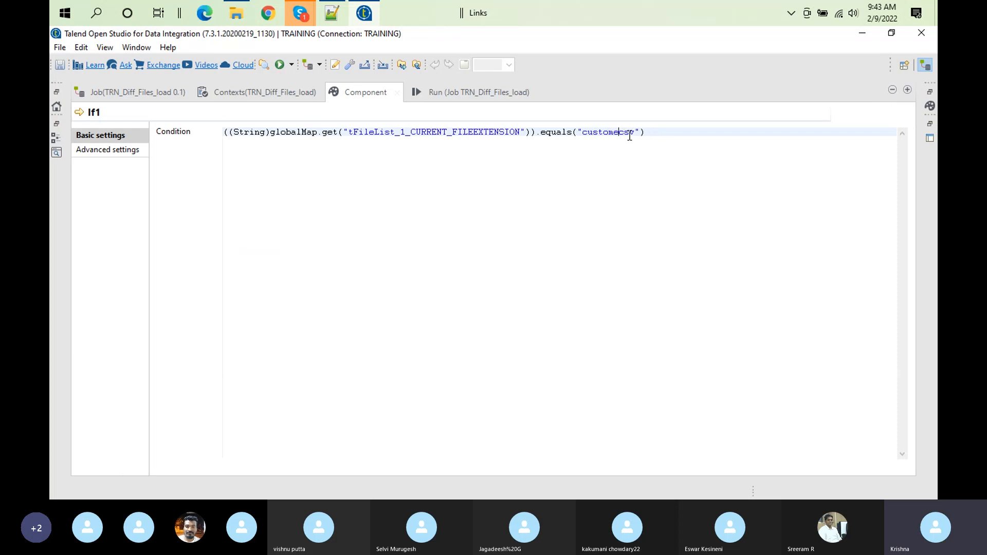
{"action": "key", "text": "BackSpace"}
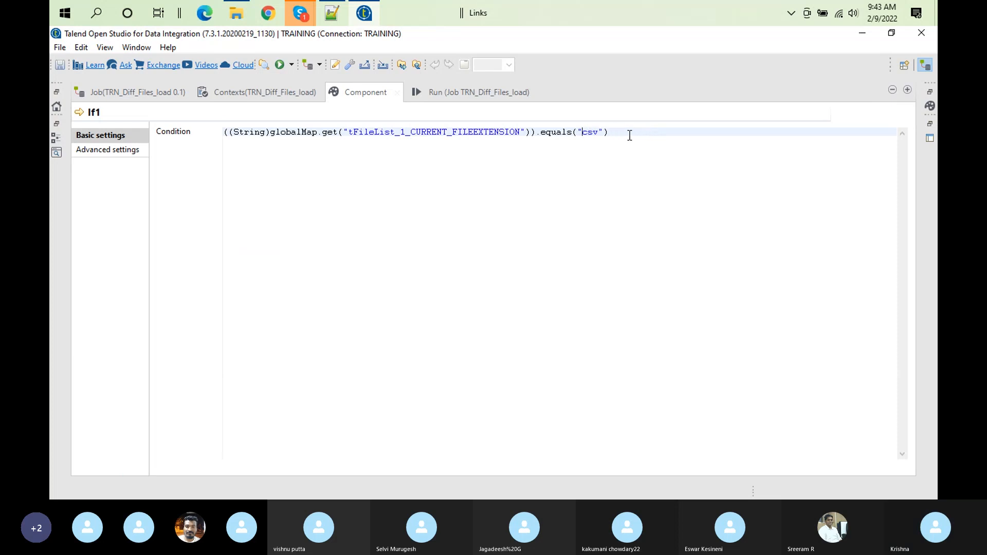
- Clear the previous run output, rerun TRN_Diff_Files_load with the re-entered csv condition, and restore the normal view layout
{"action": "left_click", "coordinate": [445, 88]}
{"action": "left_click", "coordinate": [323, 147]}
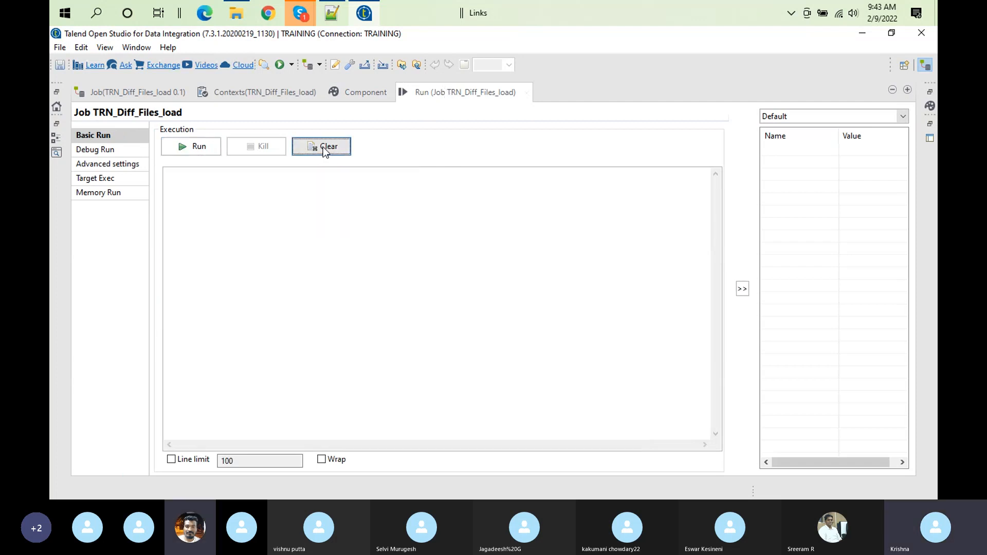
{"action": "left_click", "coordinate": [191, 149]}
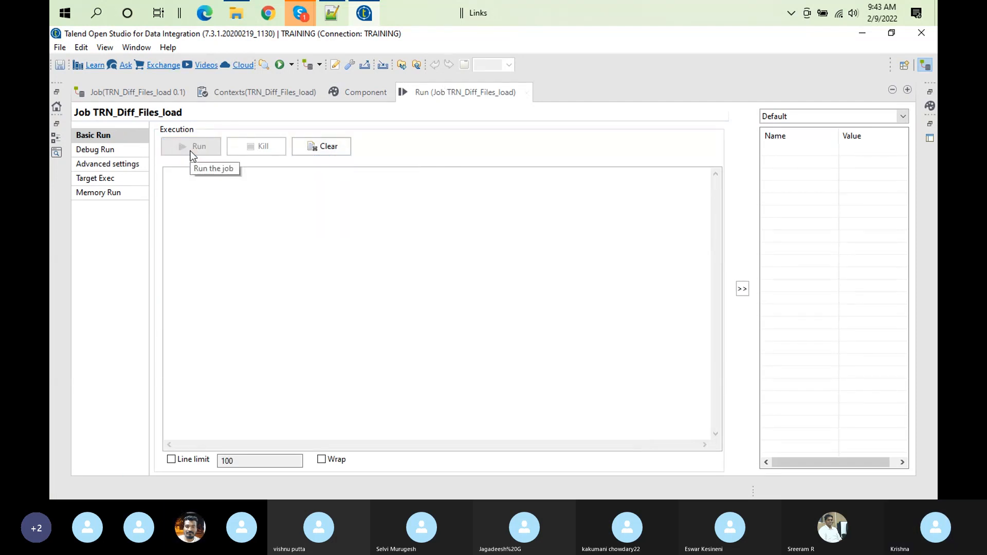
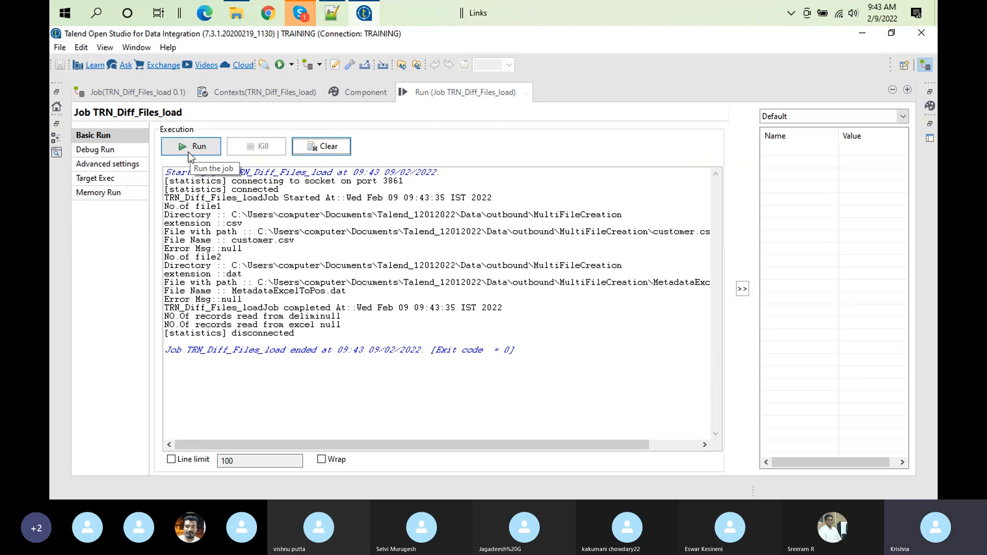
{"action": "double_click", "coordinate": [486, 94]}
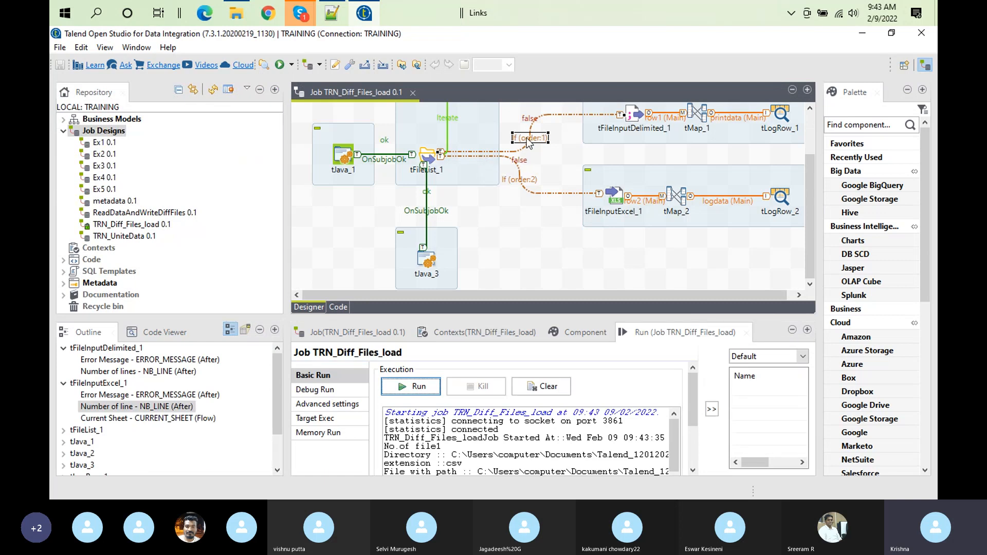
- Examine customer.csv from the MultiFileCreation folder in Notepad++ and the basic settings of tFileInputDelimited_1 in Talend
{"action": "left_click", "coordinate": [236, 12]}
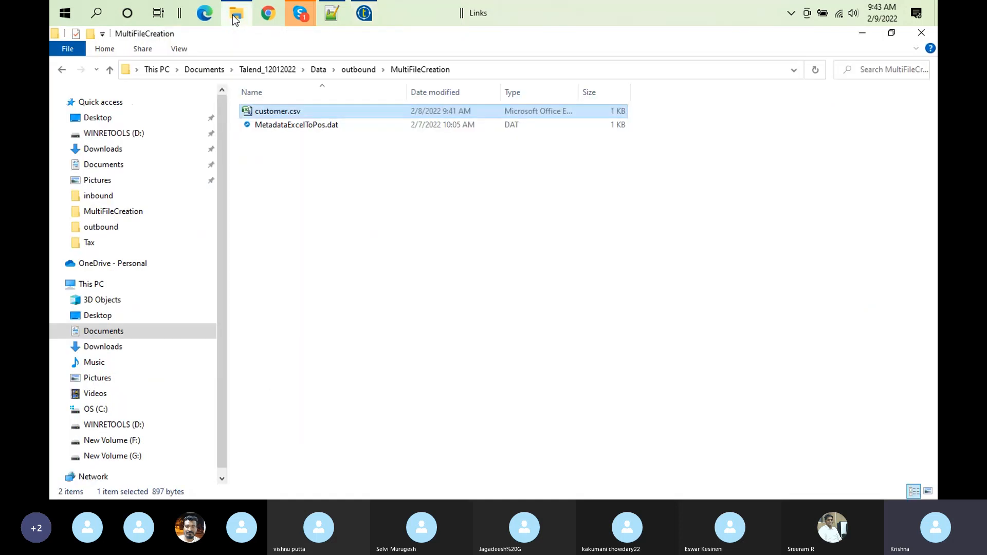
{"action": "right_click", "coordinate": [279, 113]}
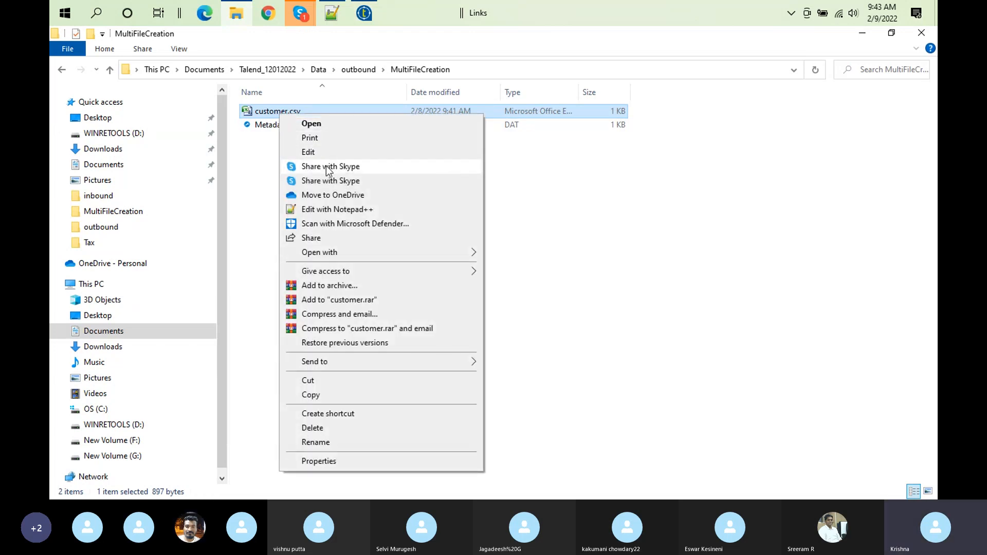
{"action": "left_click", "coordinate": [358, 208]}
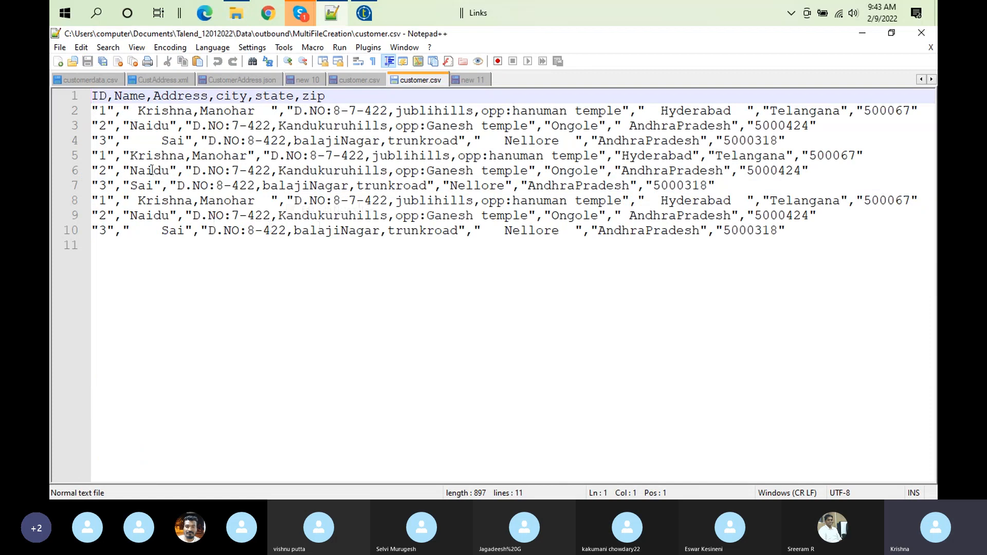
{"action": "left_click", "coordinate": [365, 13]}
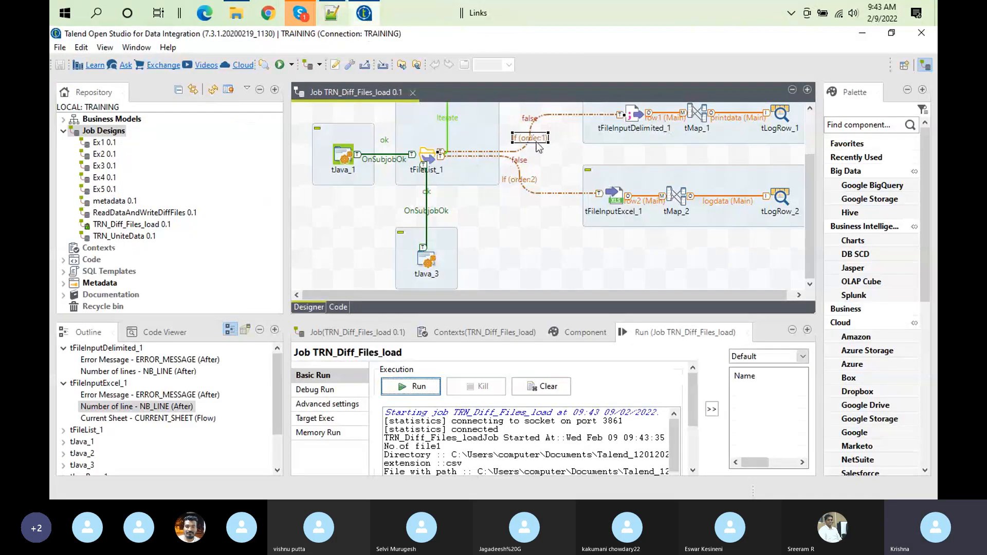
{"action": "double_click", "coordinate": [631, 125]}
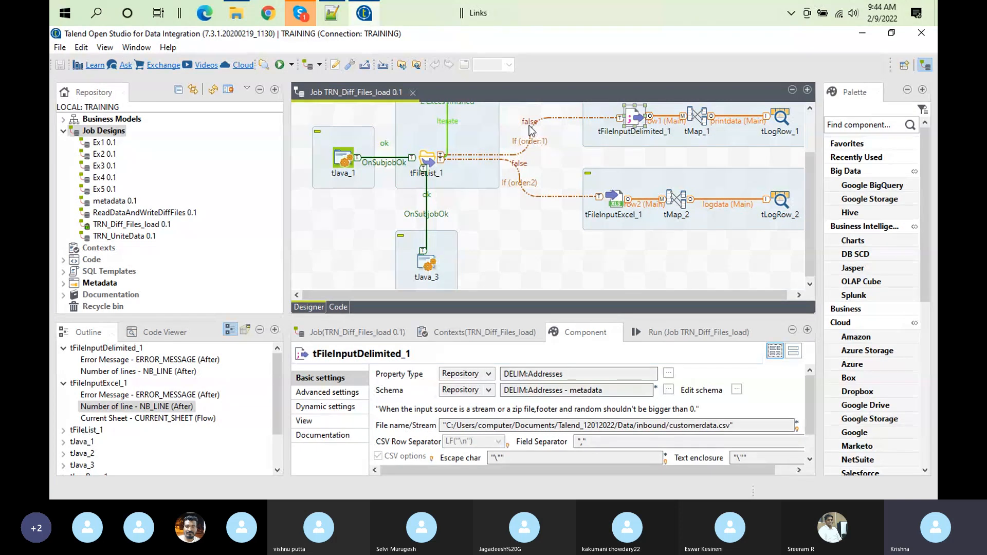
- Comment out the file extension condition of the If (order:1) trigger with //
{"action": "left_click", "coordinate": [529, 143]}
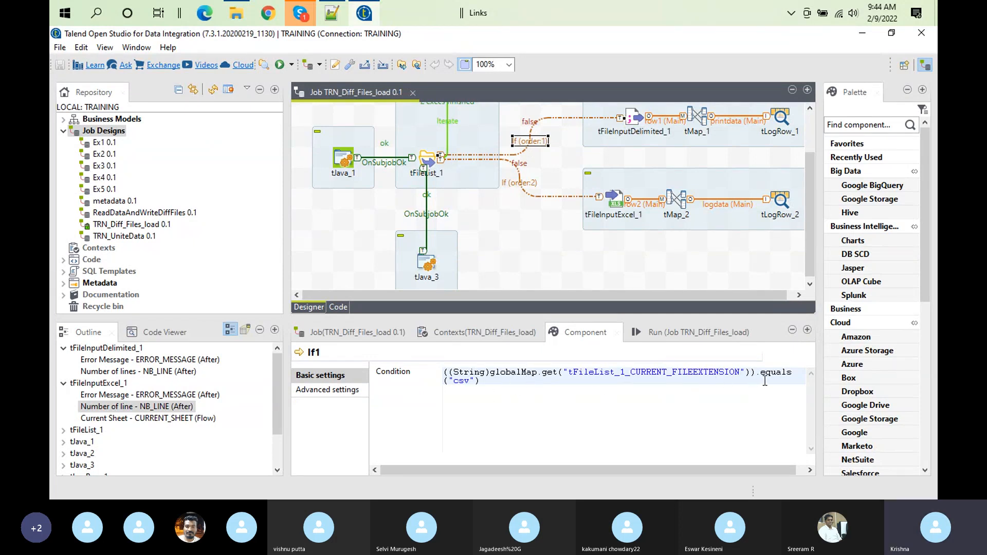
{"action": "left_click", "coordinate": [445, 371]}
{"action": "type", "text": "//"}
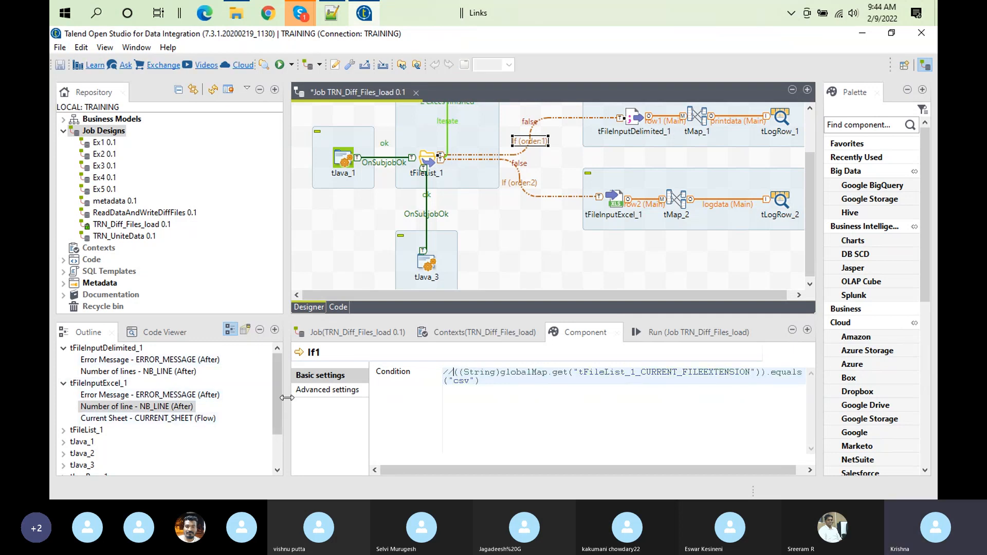
- Insert tFileList_1's Current File Name variable, CURRENT_FILE, below the commented-out line in the If (order:1) condition
{"action": "left_click_drag", "start_coordinate": [277, 379], "coordinate": [294, 314]}
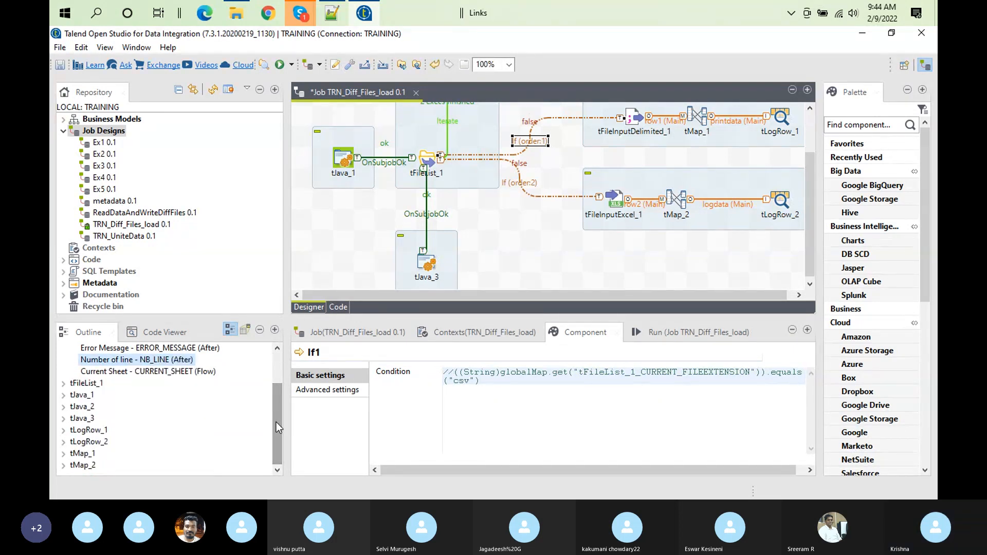
{"action": "scroll", "coordinate": [276, 422], "scroll_direction": "up", "scroll_amount": 2}
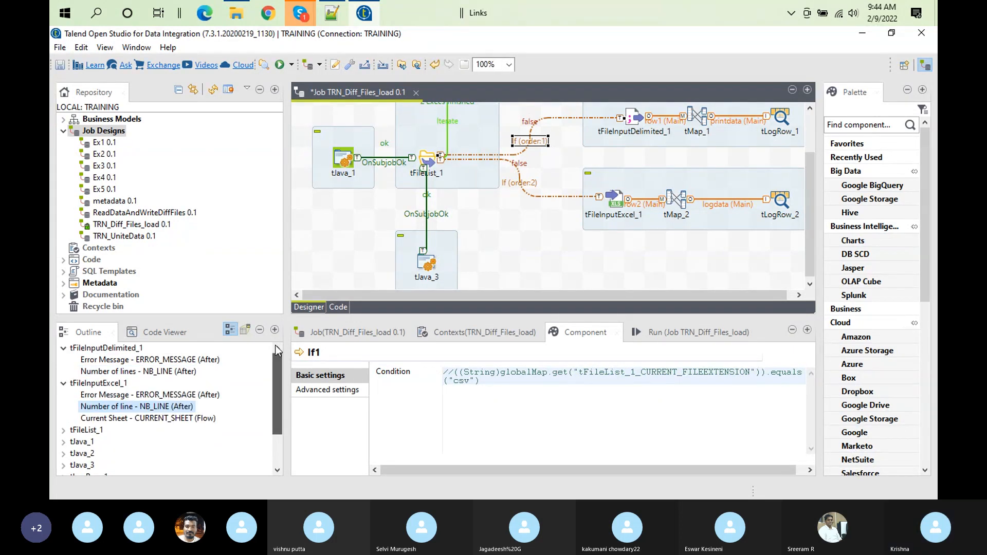
{"action": "left_click", "coordinate": [64, 348]}
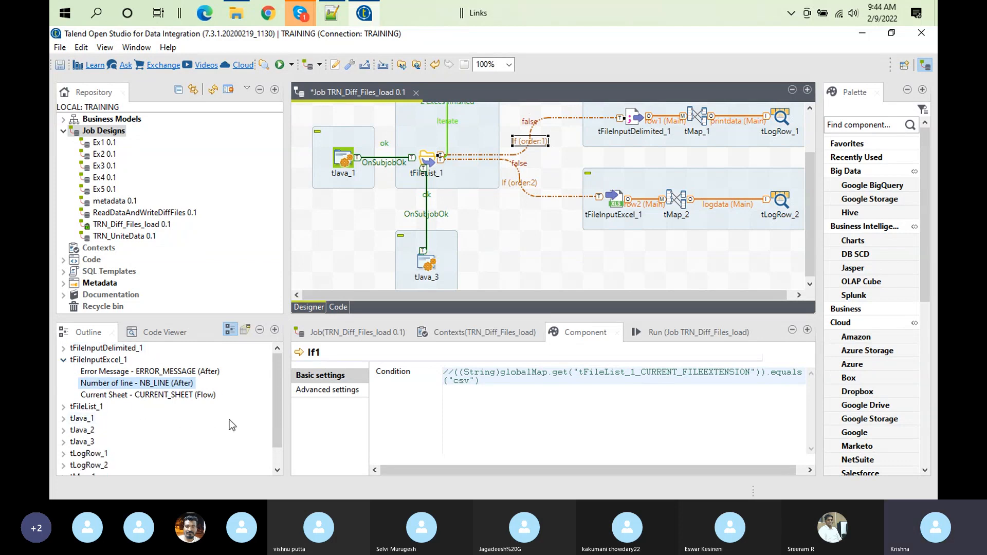
{"action": "left_click", "coordinate": [64, 407]}
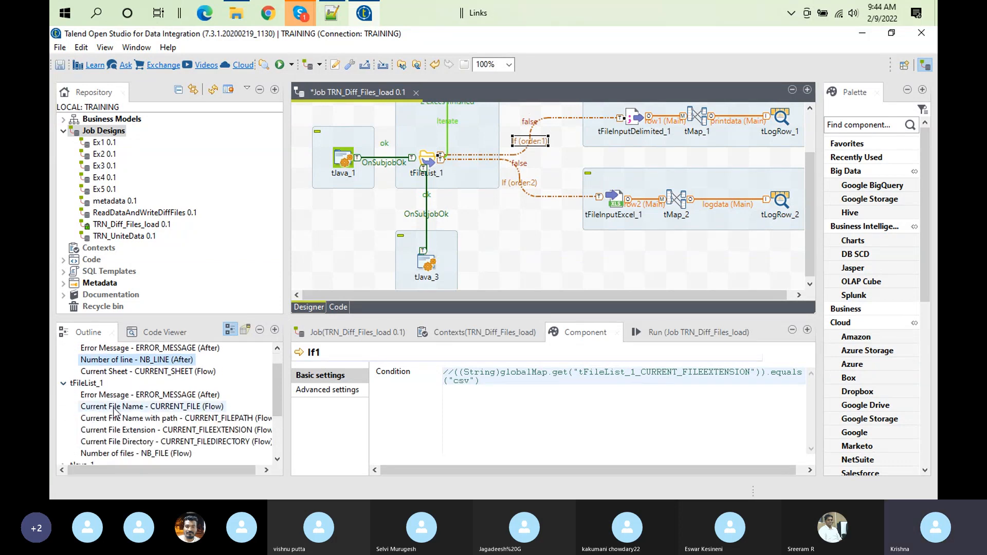
{"action": "left_click_drag", "start_coordinate": [138, 411], "coordinate": [530, 418]}
{"action": "left_click", "coordinate": [764, 396]}
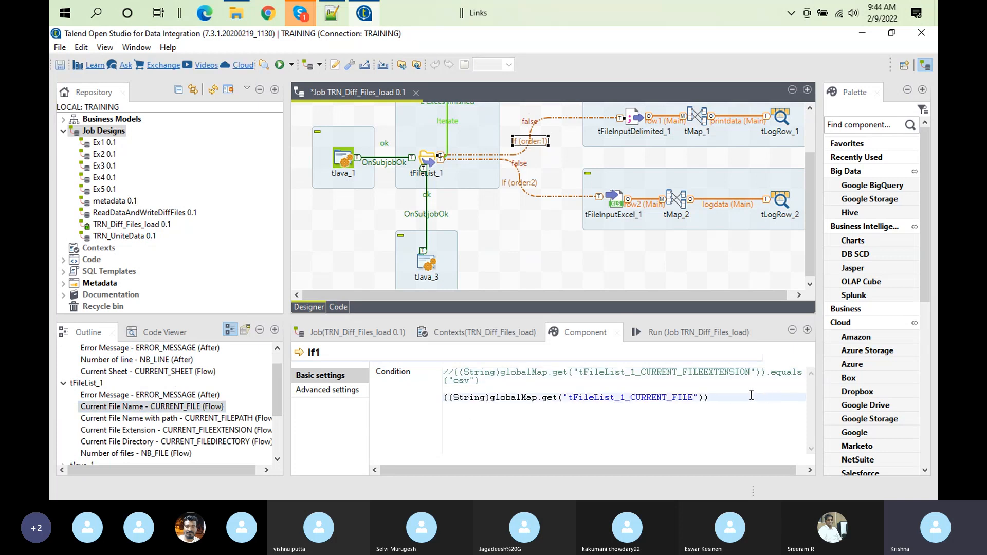
- Append an equals() comparison to the CURRENT_FILE expression in the If (order:1) condition, replacing the arg0 placeholder with an opening quote
{"action": "type", "text": ".eq"}
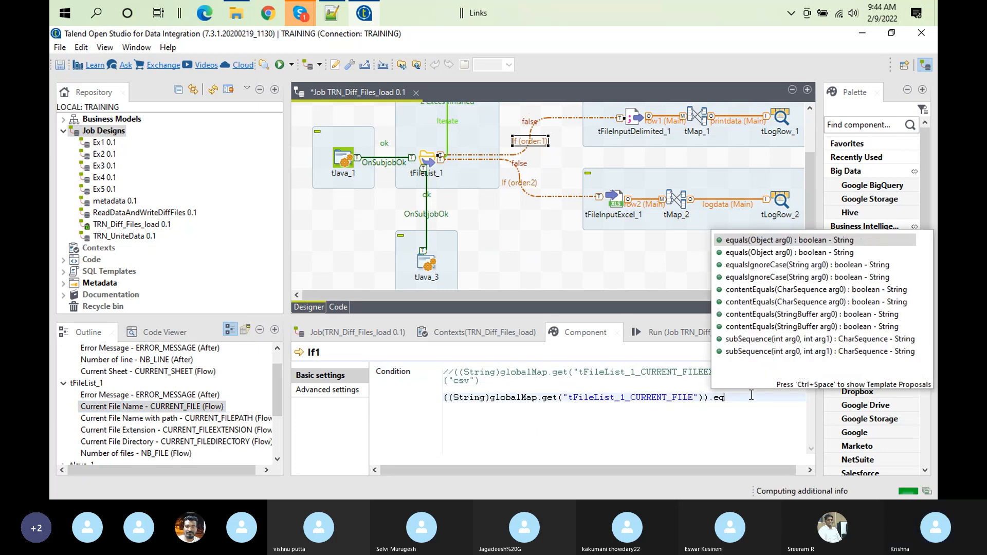
{"action": "double_click", "coordinate": [780, 239]}
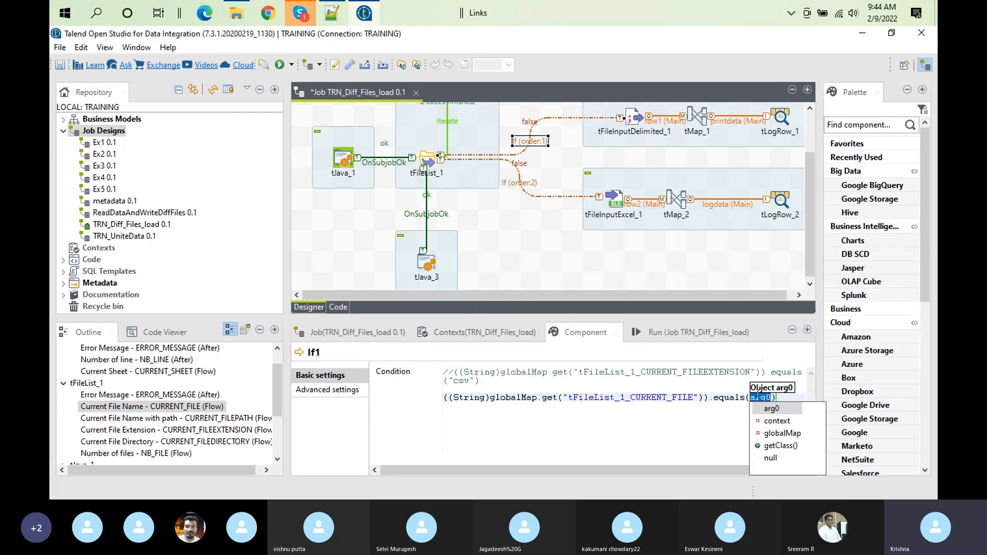
{"action": "double_click", "coordinate": [761, 401]}
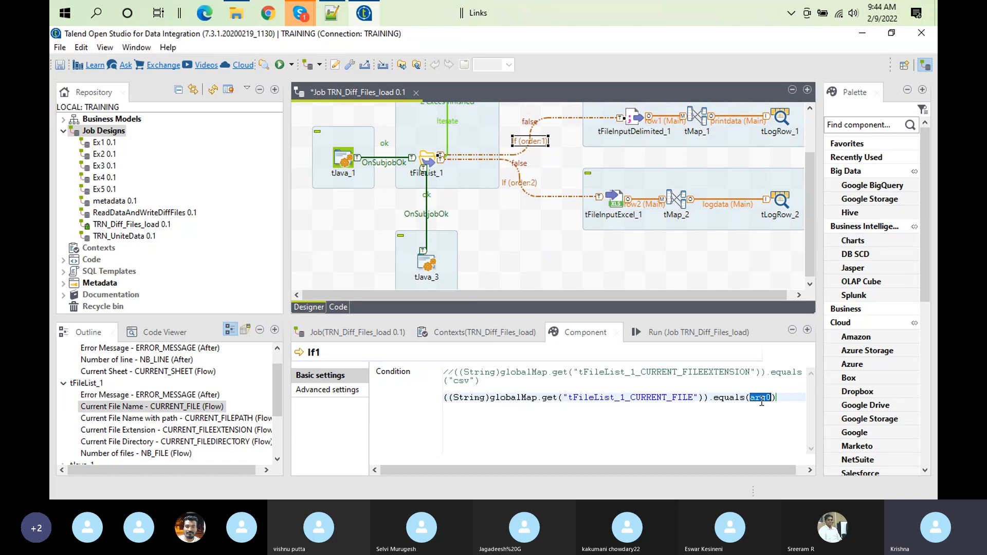
{"action": "key", "text": "BackSpace"}
{"action": "type", "text": "\""}
- Copy the file name customer.csv from the job log in Notepad++ and paste it as the equals() argument in Talend's If (order:1) condition
{"action": "left_click", "coordinate": [334, 18]}
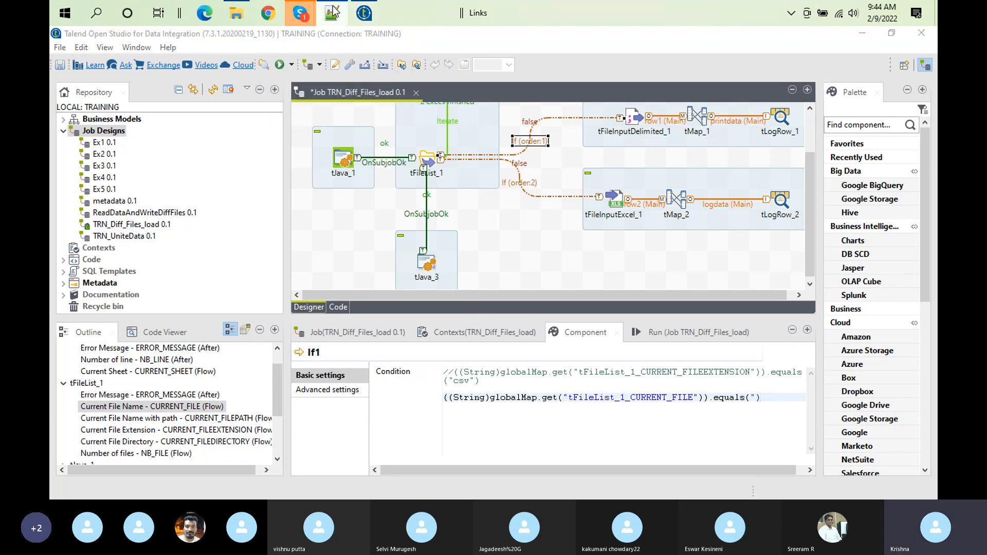
{"action": "left_click", "coordinate": [332, 15]}
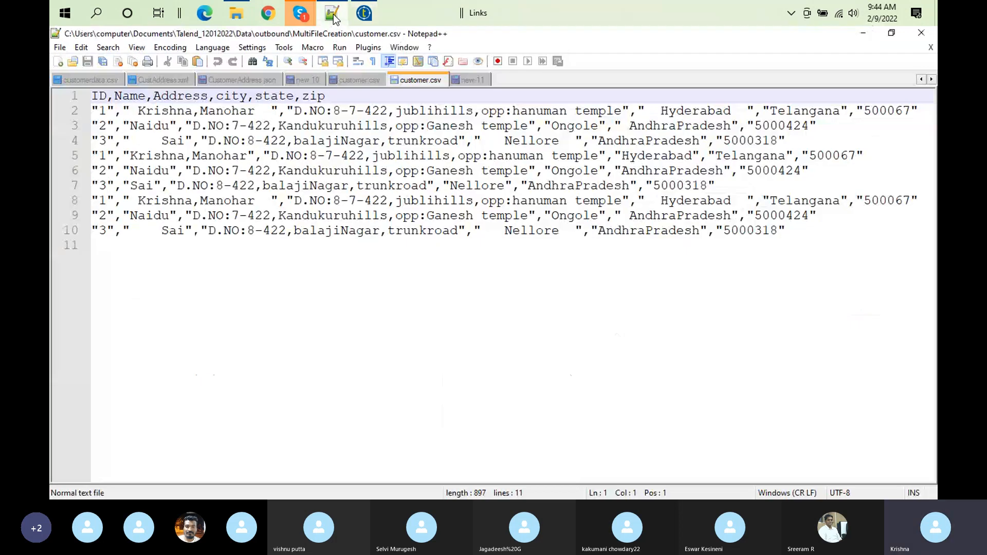
{"action": "left_click", "coordinate": [464, 80]}
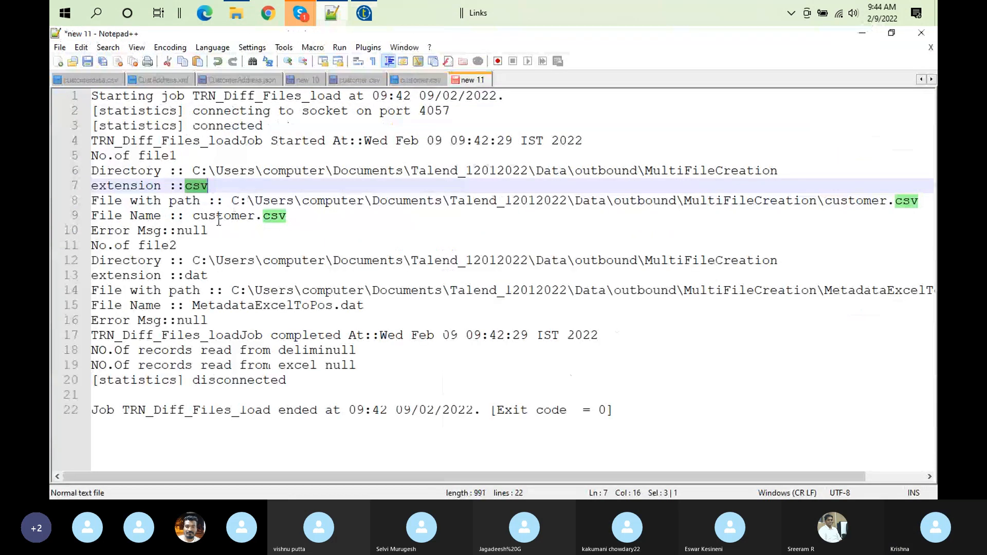
{"action": "left_click", "coordinate": [193, 216]}
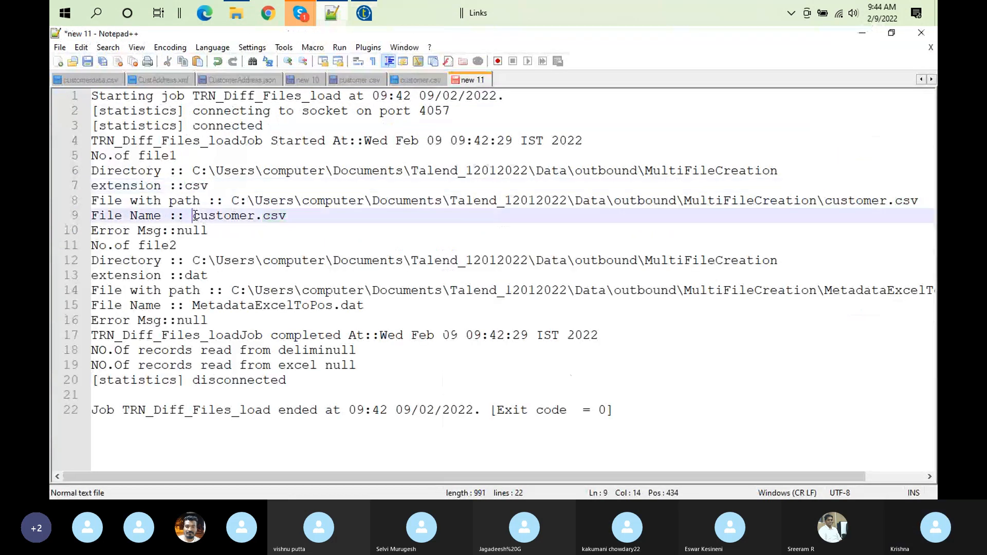
{"action": "left_click", "coordinate": [302, 215], "text": "shift"}
{"action": "key", "text": "ctrl+c"}
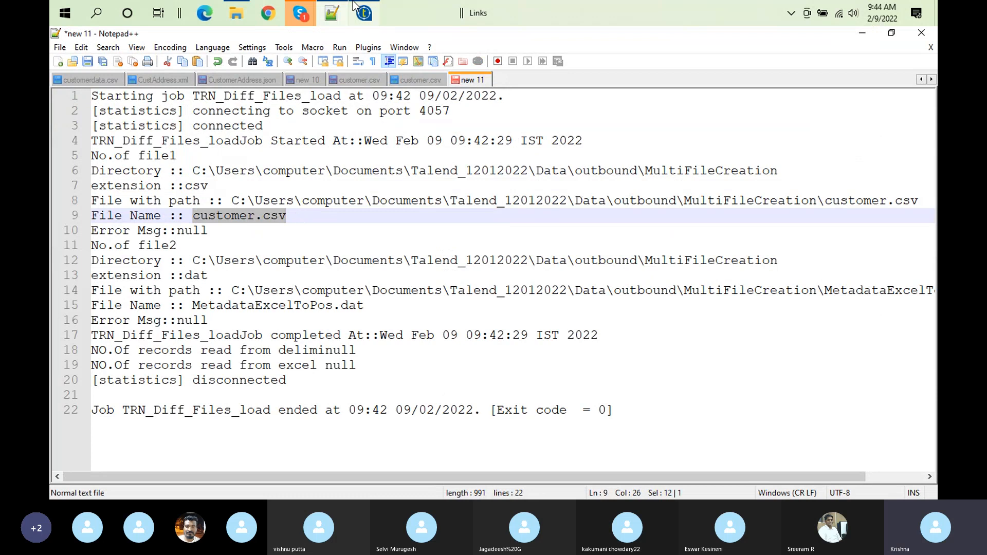
{"action": "left_click", "coordinate": [364, 13]}
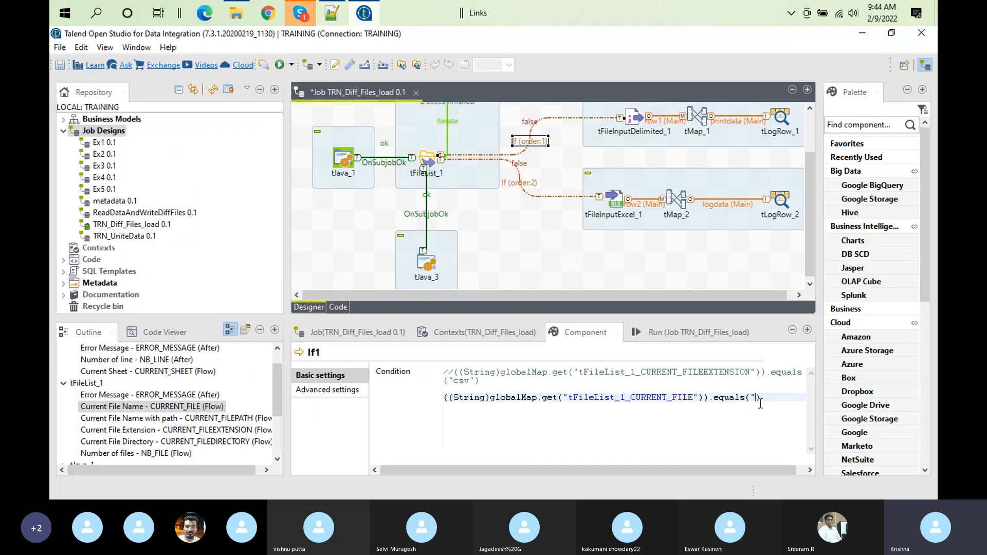
{"action": "key", "text": "ctrl+v"}
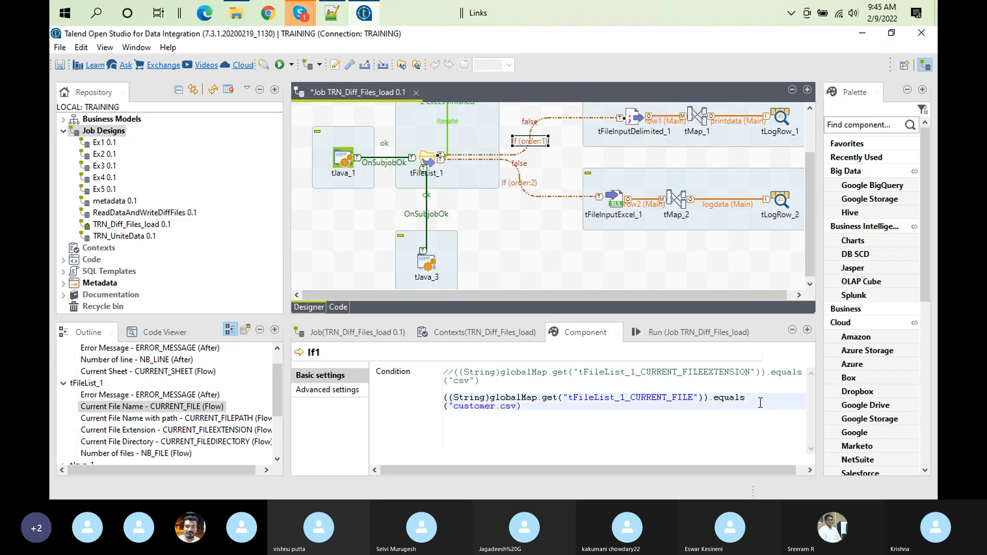
- Clear the previous output, rerun TRN_Diff_Files_load with the file name condition, and review the enlarged run output before restoring the layout
{"action": "left_click", "coordinate": [657, 324]}
{"action": "left_click", "coordinate": [551, 387]}
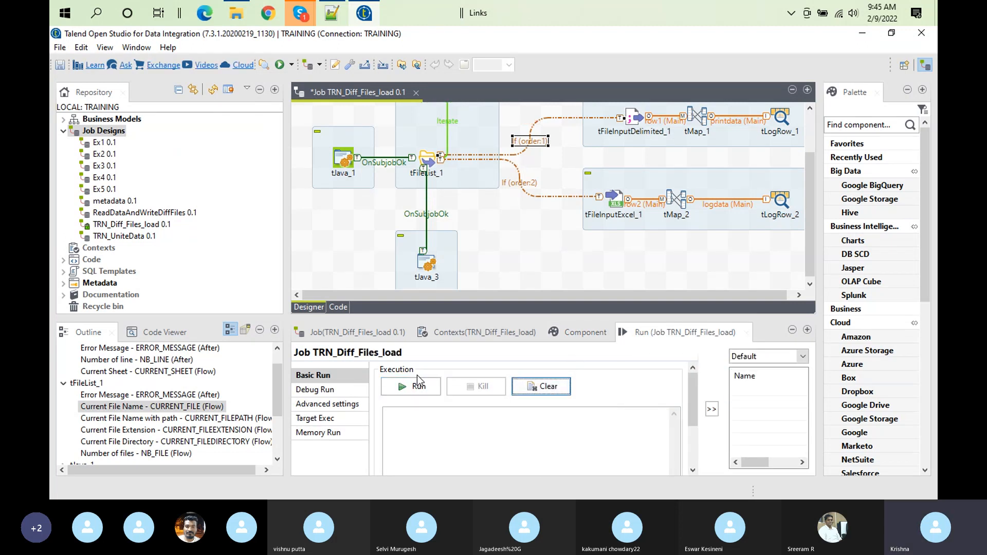
{"action": "left_click", "coordinate": [420, 390]}
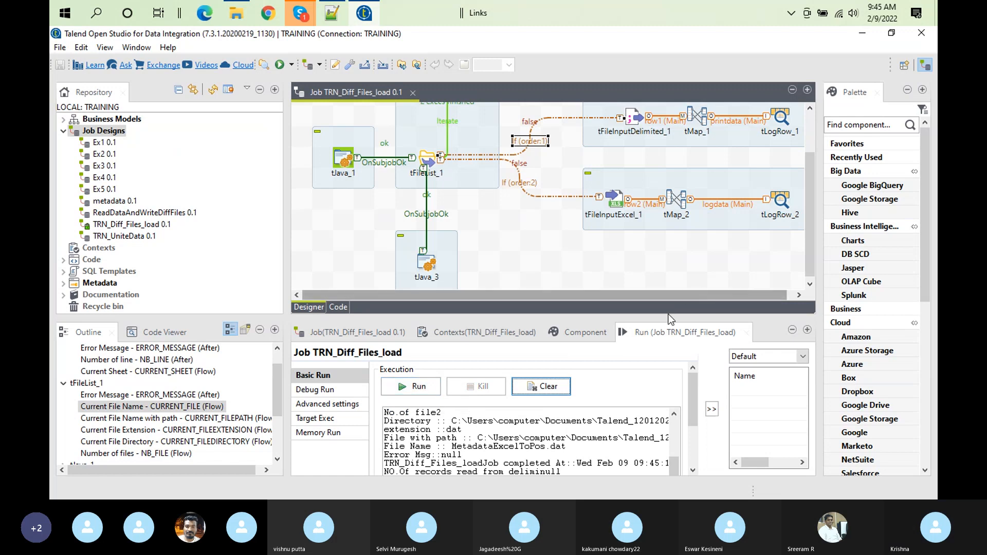
{"action": "double_click", "coordinate": [670, 333]}
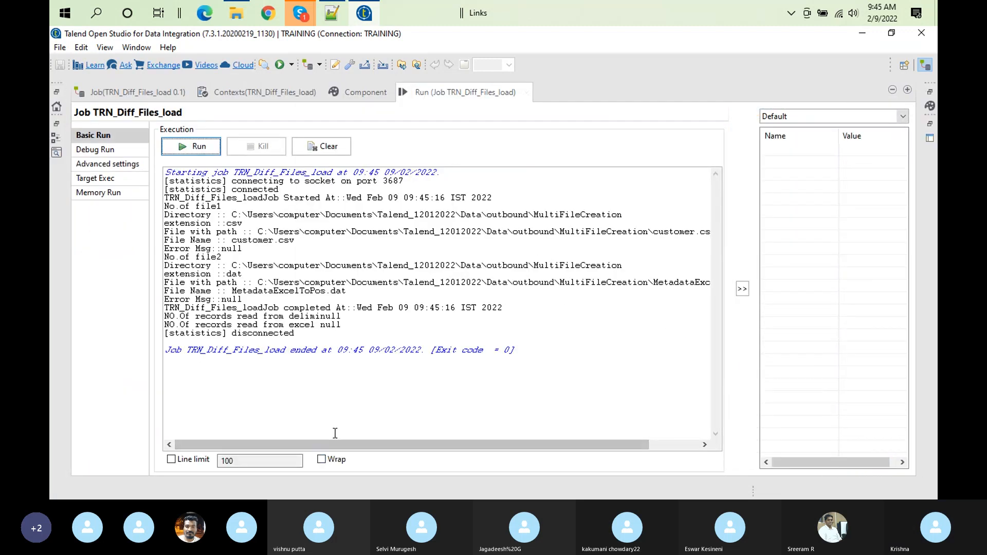
{"action": "left_click_drag", "start_coordinate": [341, 441], "coordinate": [50, 481]}
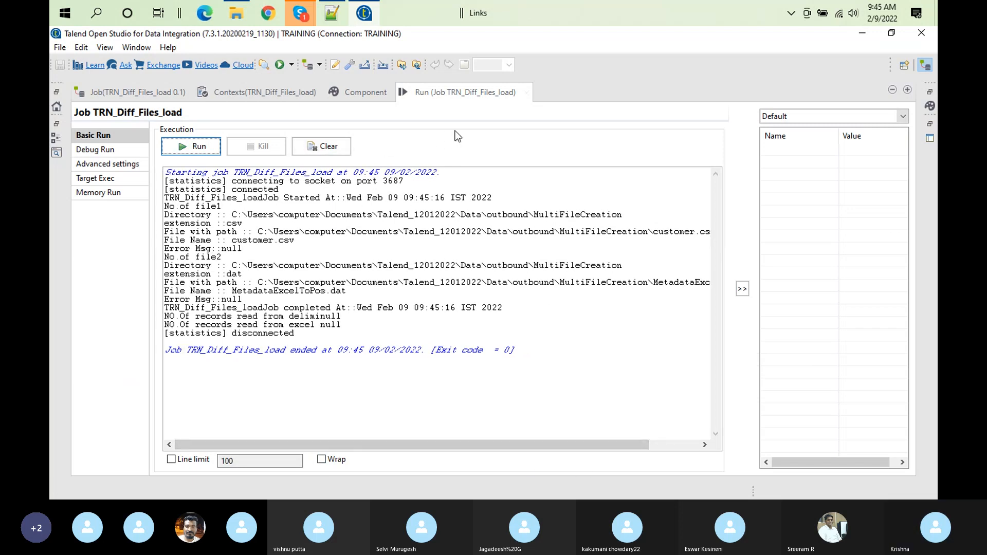
{"action": "double_click", "coordinate": [459, 85]}
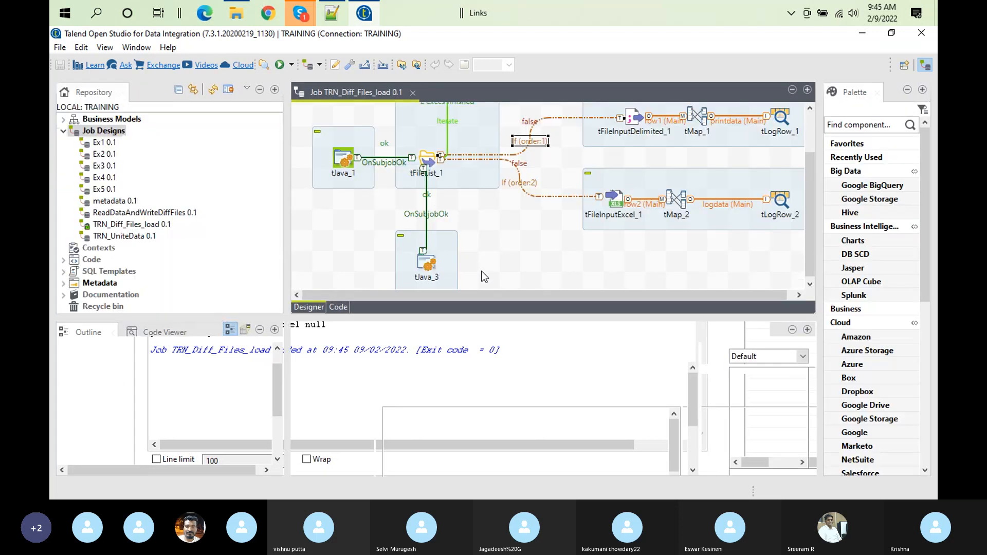
- Replace tFileList_1's existing filemask row with a new one set to "*.csv"
{"action": "left_click", "coordinate": [427, 161]}
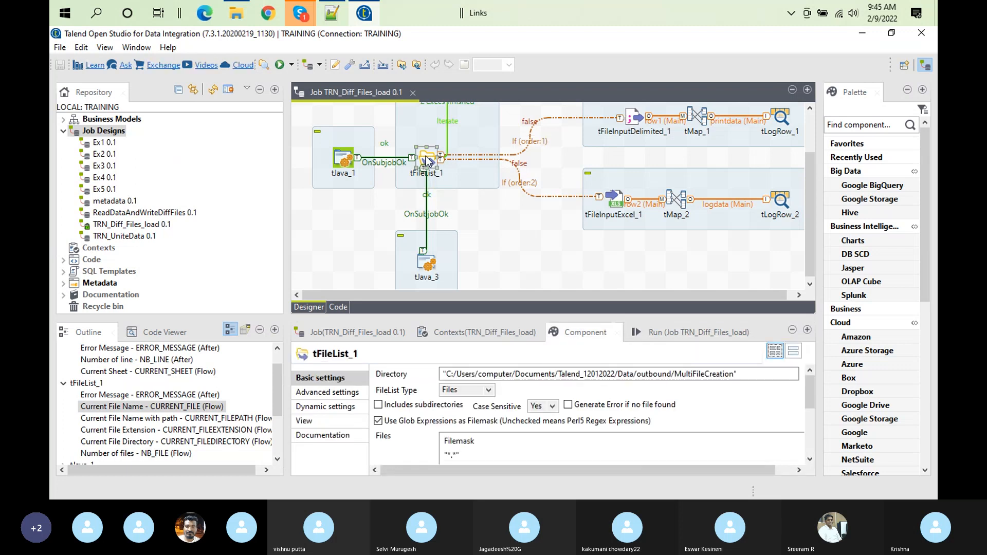
{"action": "double_click", "coordinate": [586, 333]}
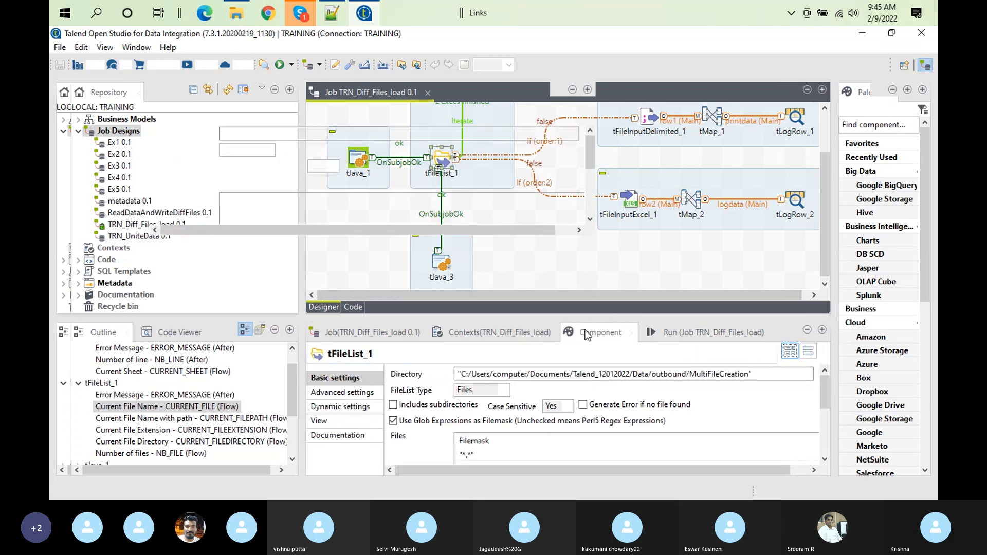
{"action": "left_click", "coordinate": [257, 215]}
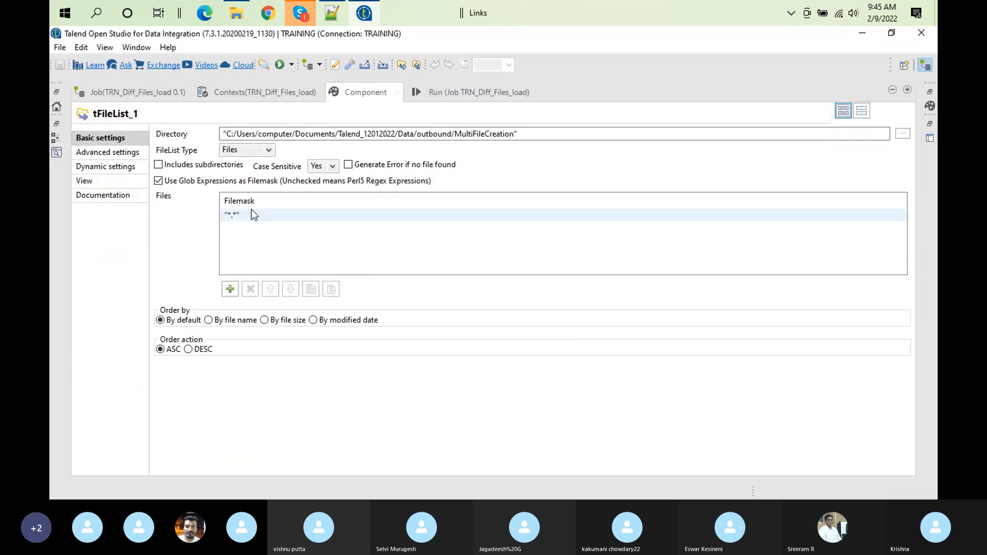
{"action": "left_click", "coordinate": [242, 213]}
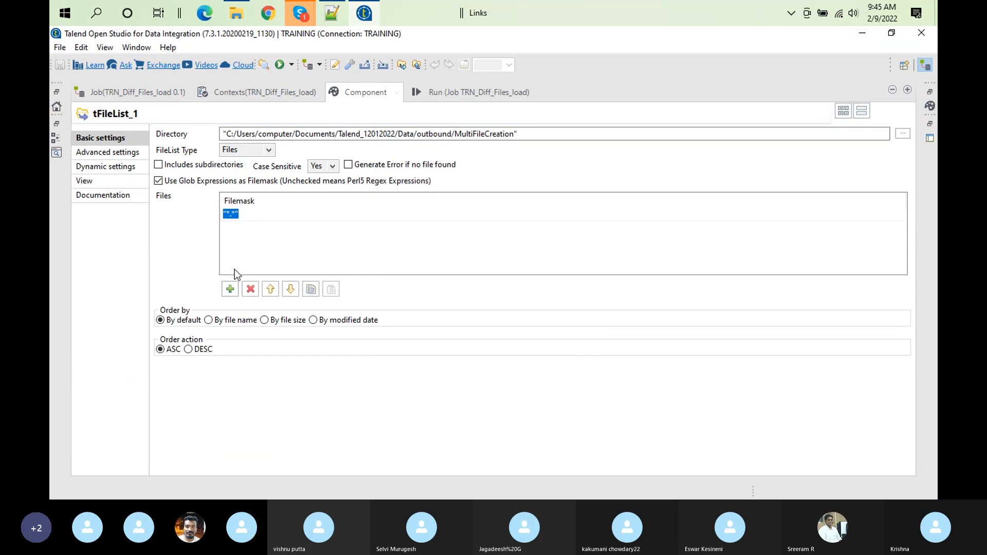
{"action": "left_click", "coordinate": [251, 288]}
{"action": "left_click", "coordinate": [230, 289]}
{"action": "left_click", "coordinate": [238, 220]}
{"action": "left_click", "coordinate": [256, 213]}
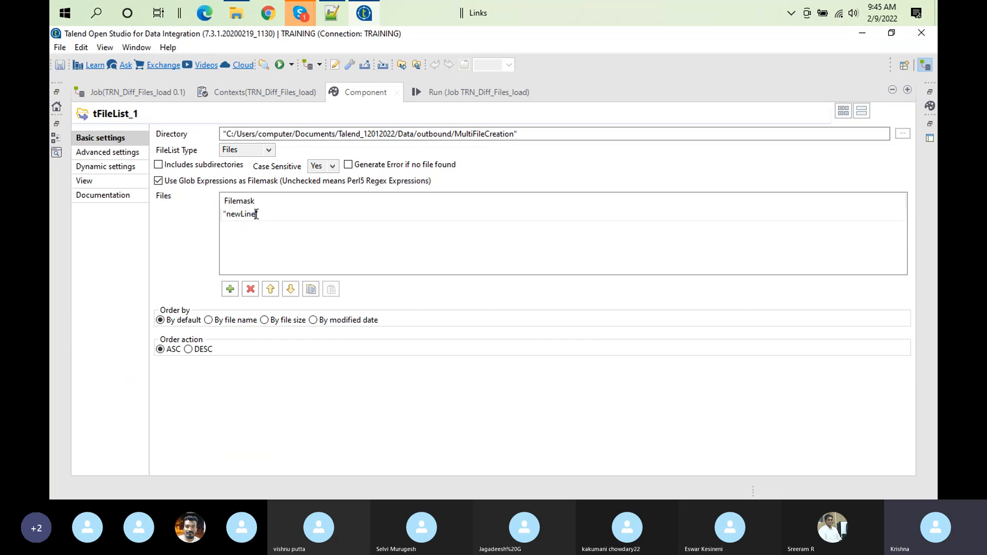
{"action": "left_click", "coordinate": [225, 210], "text": "shift"}
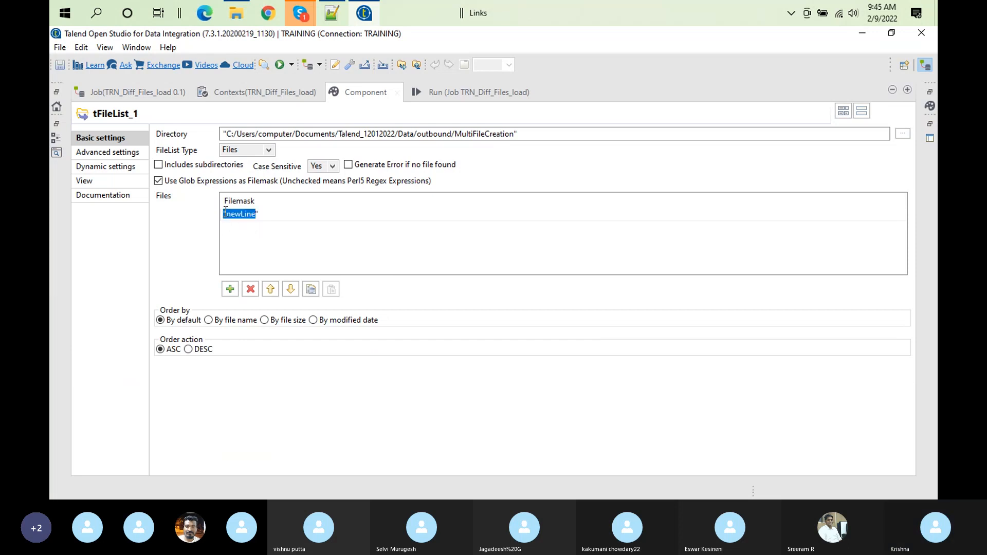
{"action": "key", "text": "BackSpace"}
- Clear the output, rerun TRN_Diff_Files_load with the csv-only filemask, and restore the normal view layout
{"action": "left_click", "coordinate": [489, 85]}
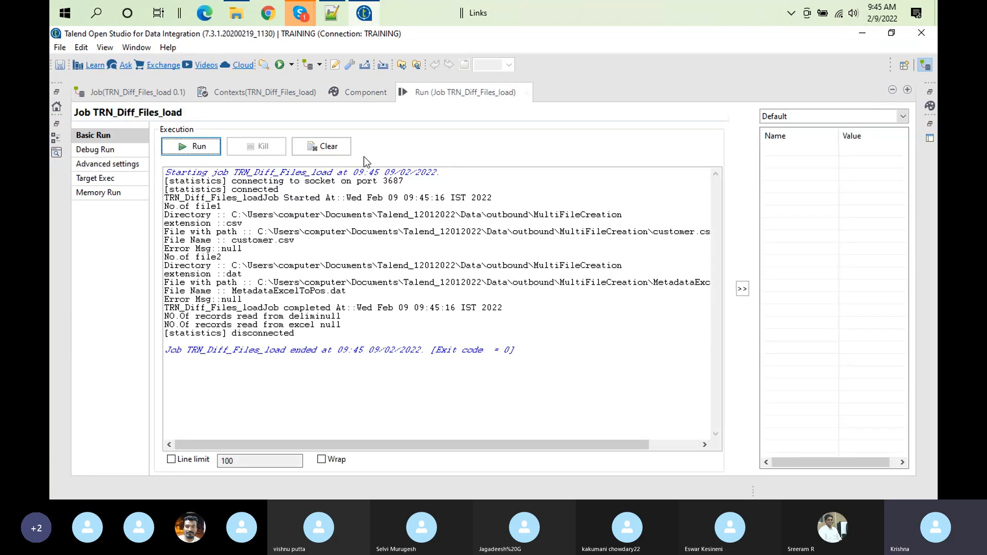
{"action": "left_click", "coordinate": [321, 146]}
{"action": "left_click", "coordinate": [214, 144]}
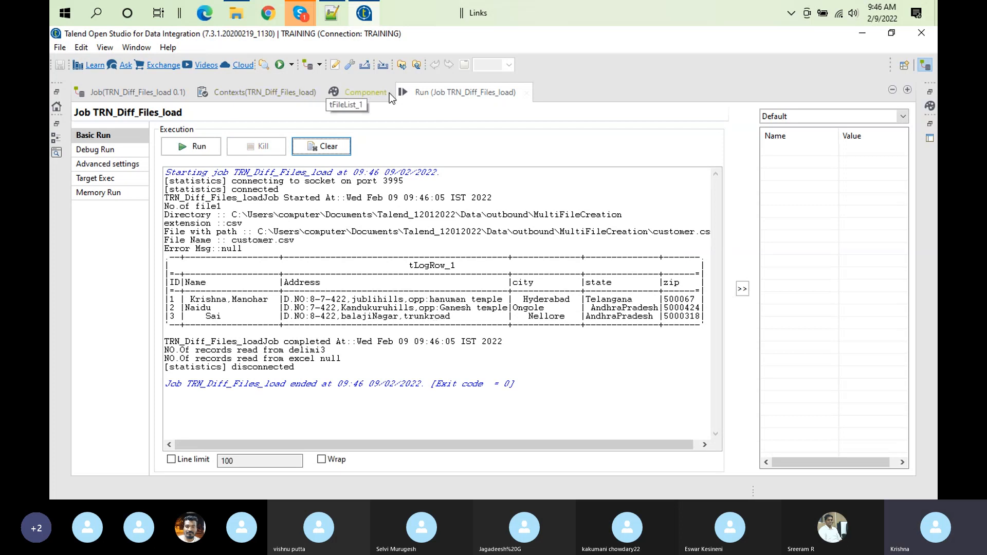
{"action": "double_click", "coordinate": [411, 92]}
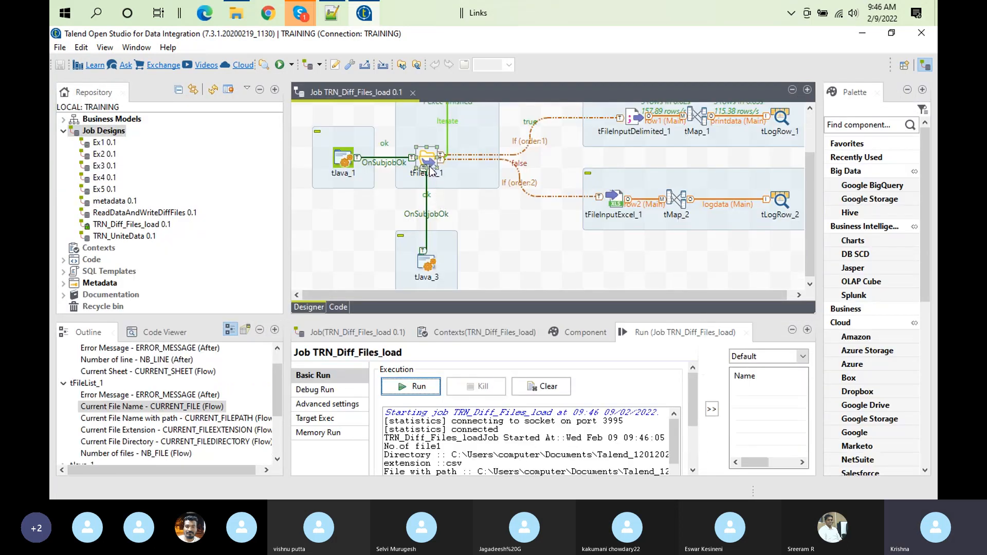
- Set tFileList_1's filemask back to "*.*" in its basic settings
{"action": "double_click", "coordinate": [427, 159]}
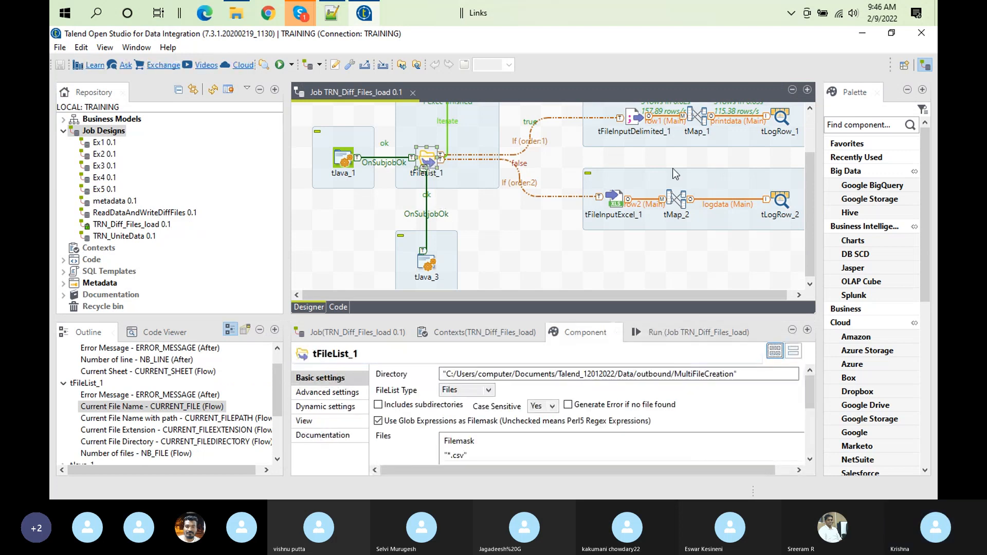
{"action": "double_click", "coordinate": [565, 334]}
{"action": "left_click", "coordinate": [245, 215]}
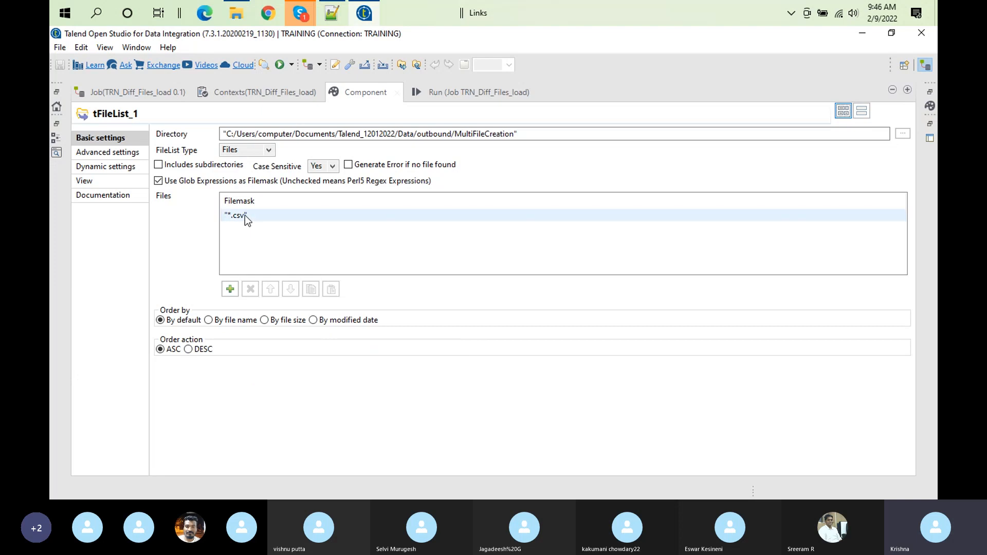
{"action": "left_click", "coordinate": [245, 215]}
{"action": "left_click", "coordinate": [242, 212]}
{"action": "key", "text": "BackSpace"}
{"action": "key", "text": "BackSpace"}
{"action": "key", "text": "BackSpace"}
{"action": "key", "text": "BackSpace"}
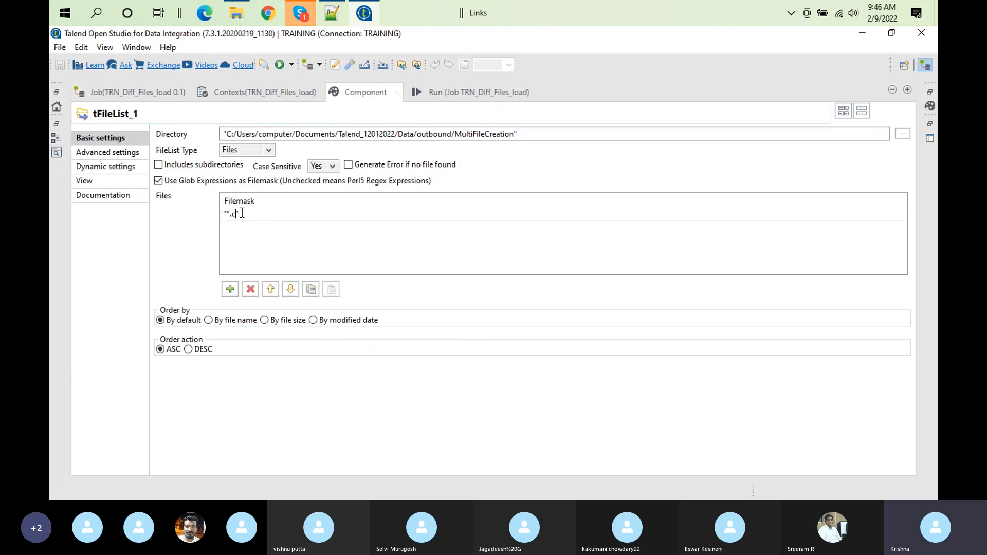
{"action": "type", "text": ".*"}
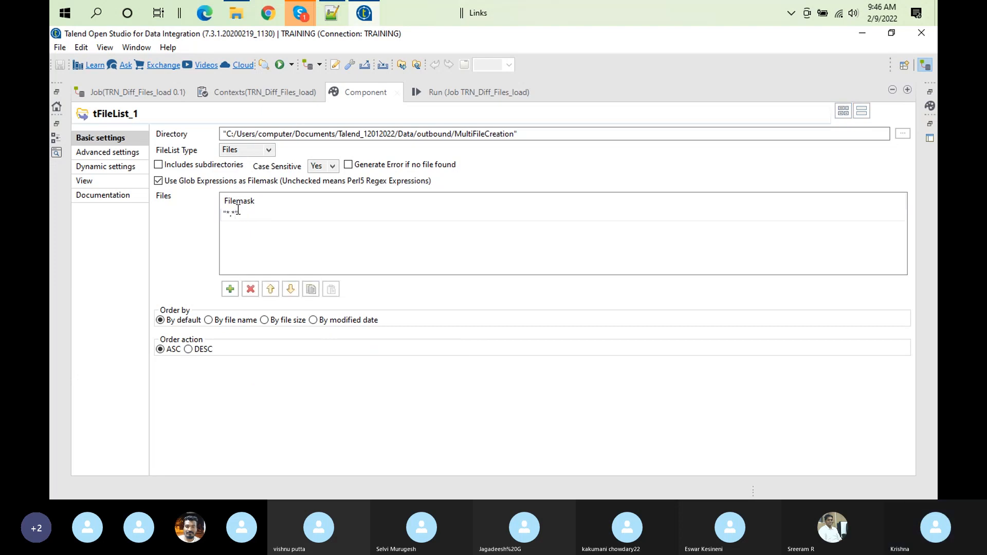
- Clear the output, rerun TRN_Diff_Files_load with the "*.*" filemask, and restore the normal view layout
{"action": "left_click", "coordinate": [449, 98]}
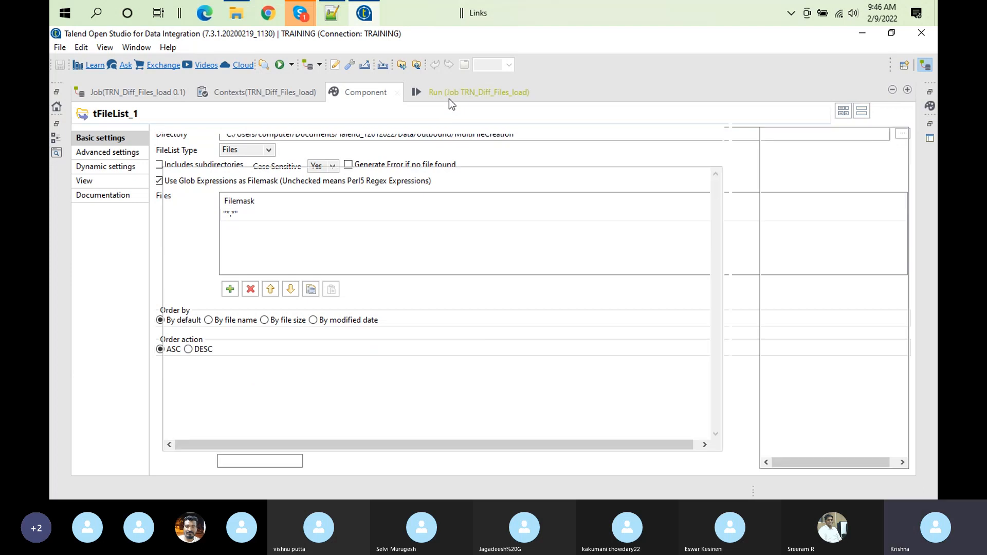
{"action": "left_click", "coordinate": [321, 147]}
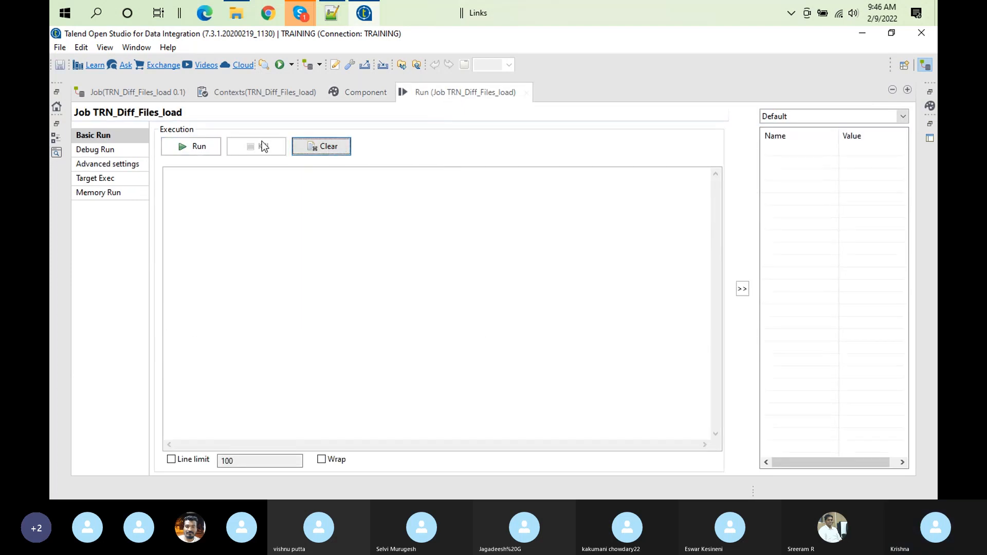
{"action": "left_click", "coordinate": [197, 153]}
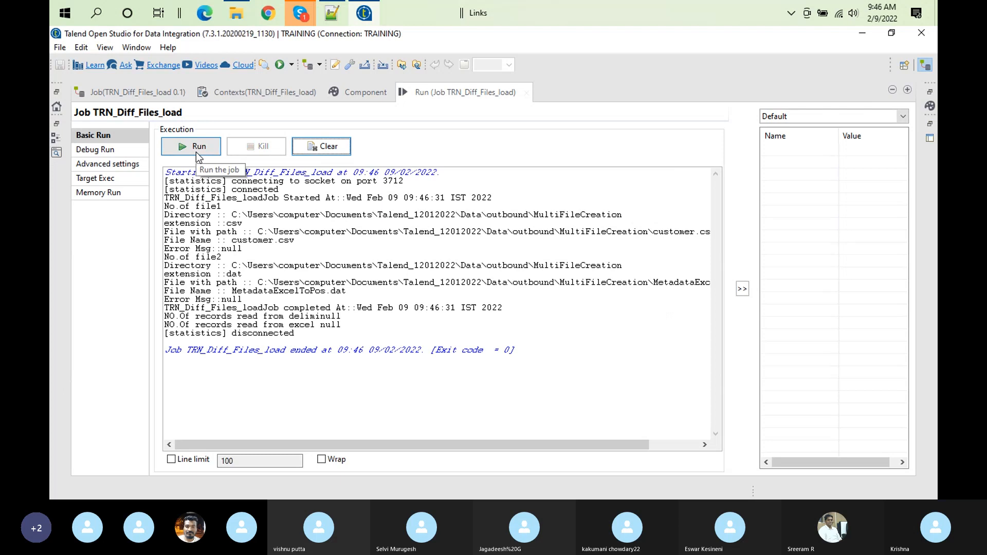
{"action": "double_click", "coordinate": [457, 92]}
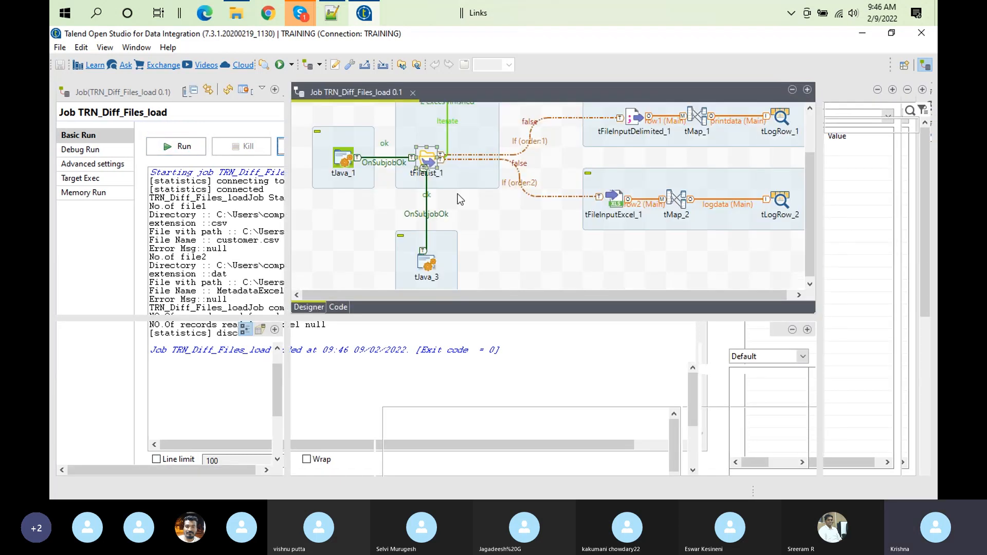
- Replace tFileList_1's existing filemask row with a new one set to "*"
{"action": "double_click", "coordinate": [428, 162]}
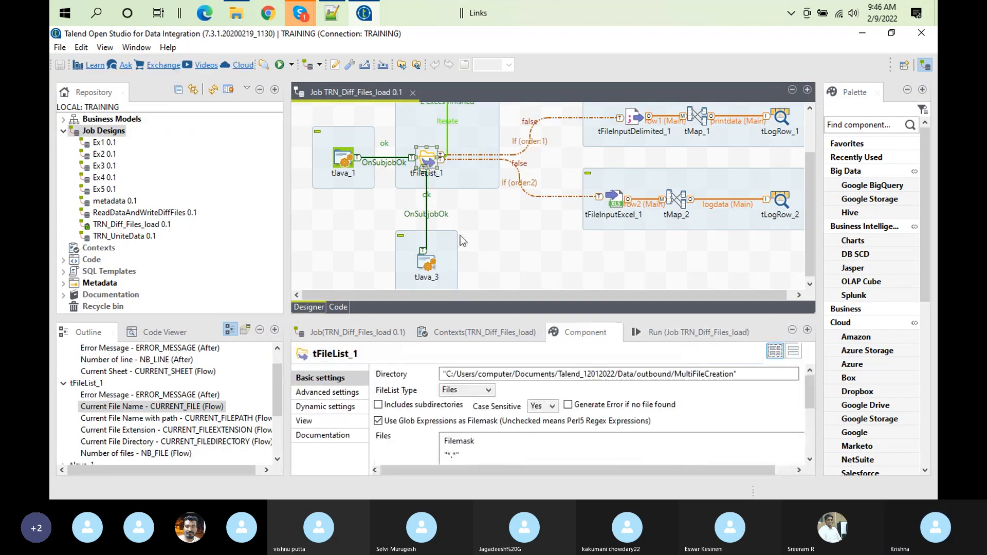
{"action": "double_click", "coordinate": [579, 341]}
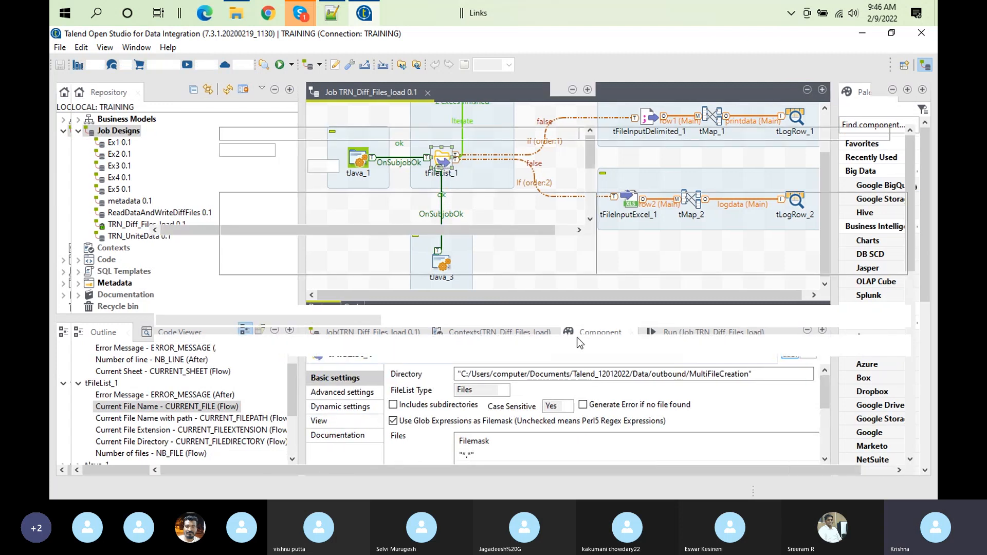
{"action": "left_click", "coordinate": [236, 213]}
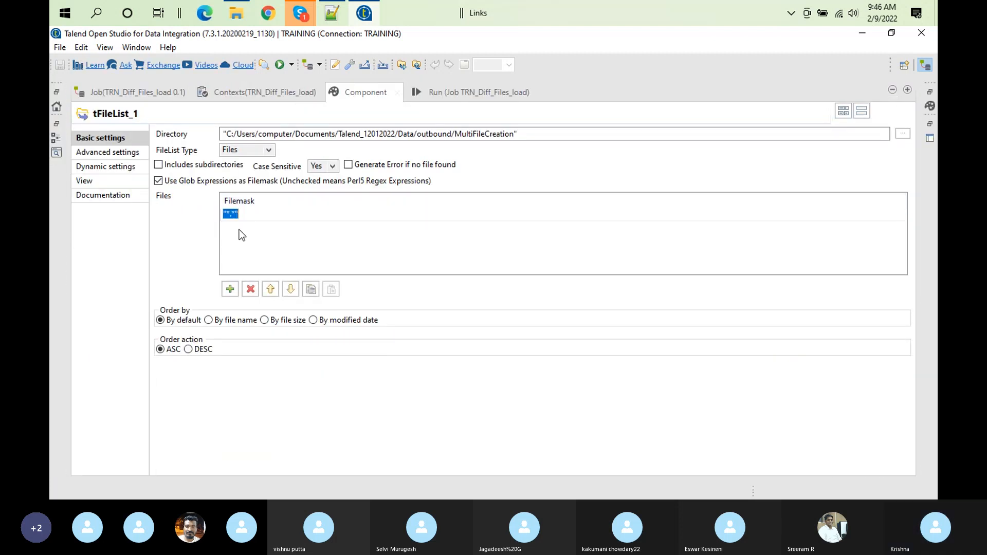
{"action": "left_click", "coordinate": [250, 291]}
{"action": "left_click", "coordinate": [230, 288]}
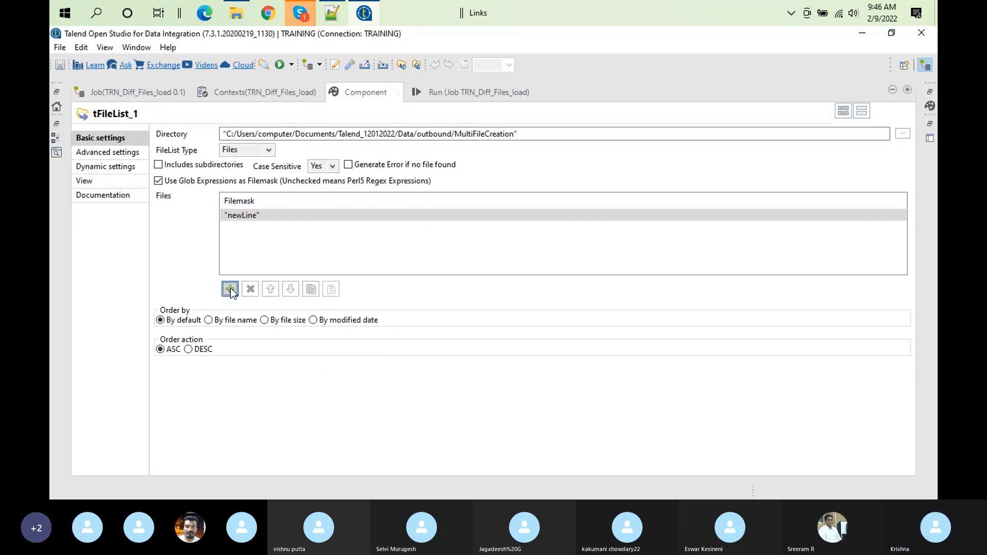
{"action": "left_click", "coordinate": [243, 216]}
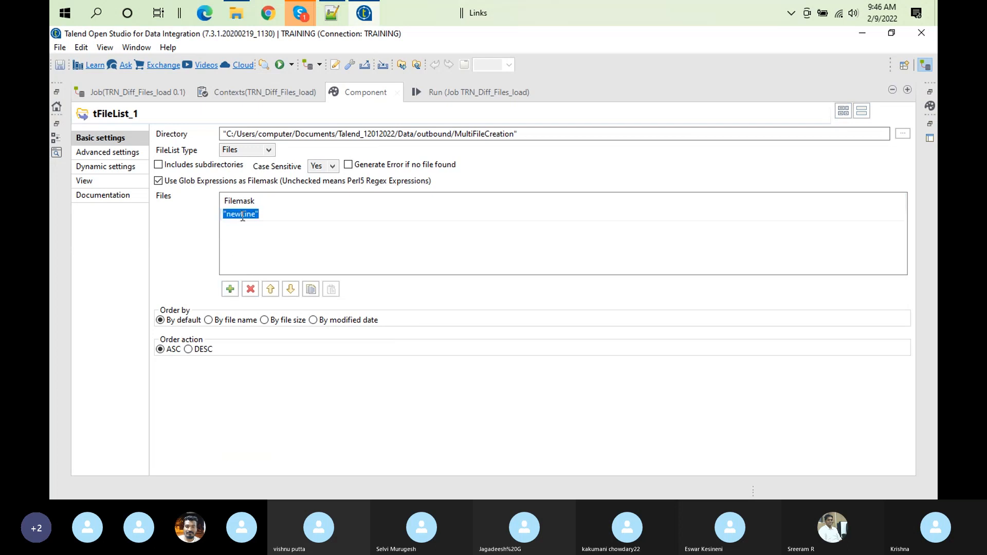
{"action": "type", "text": "\"*"}
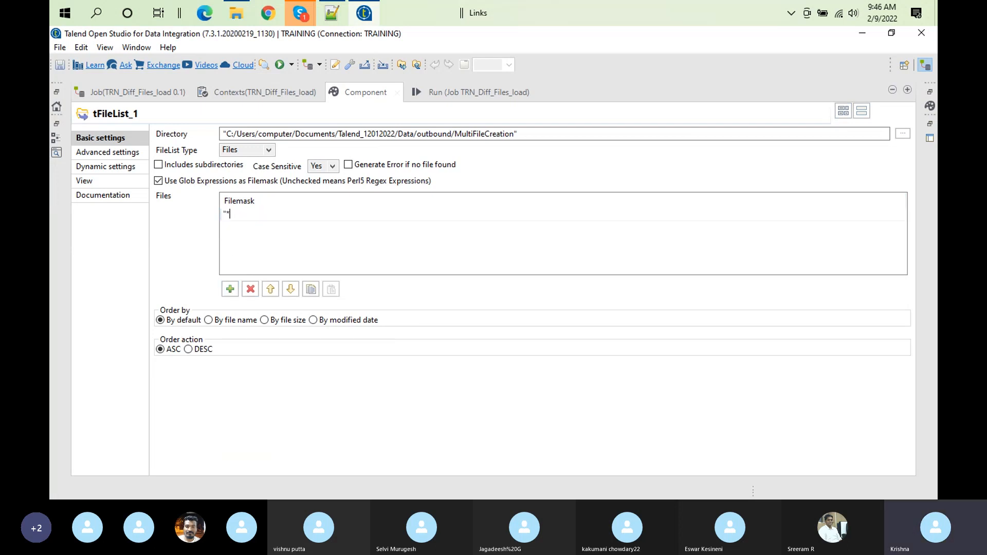
{"action": "type", "text": "\""}
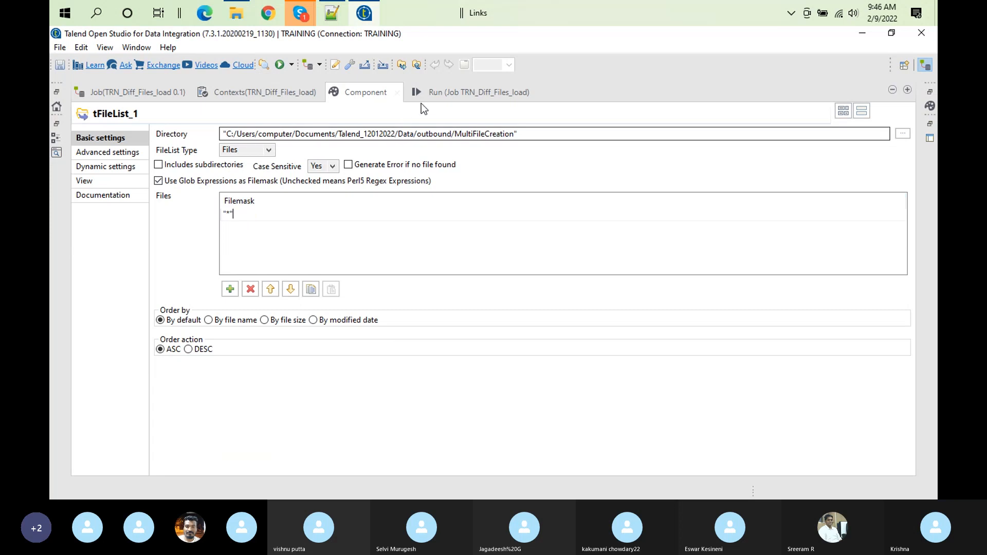
- Clear the output, rerun TRN_Diff_Files_load with the "*" filemask, and restore the normal view layout
{"action": "left_click", "coordinate": [434, 94]}
{"action": "left_click", "coordinate": [307, 150]}
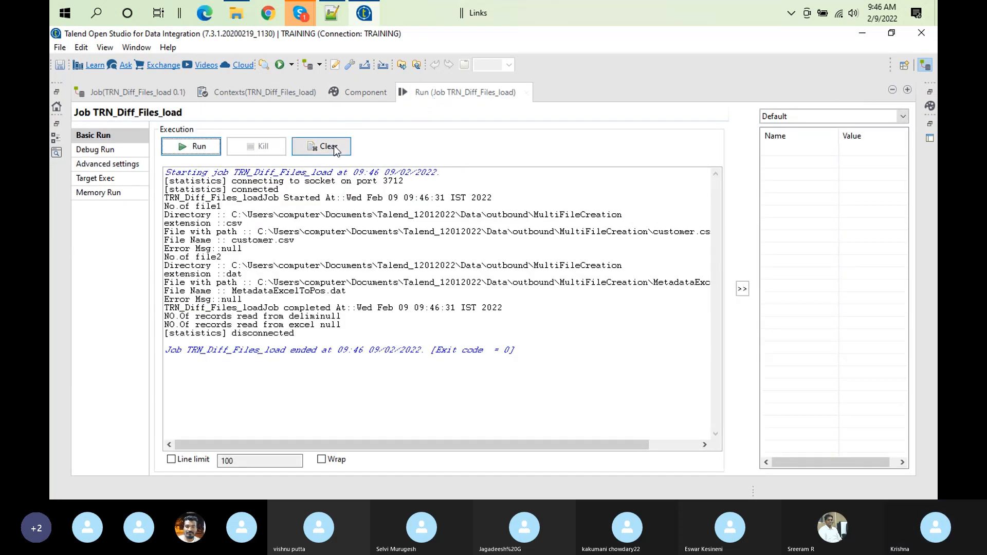
{"action": "left_click", "coordinate": [208, 146]}
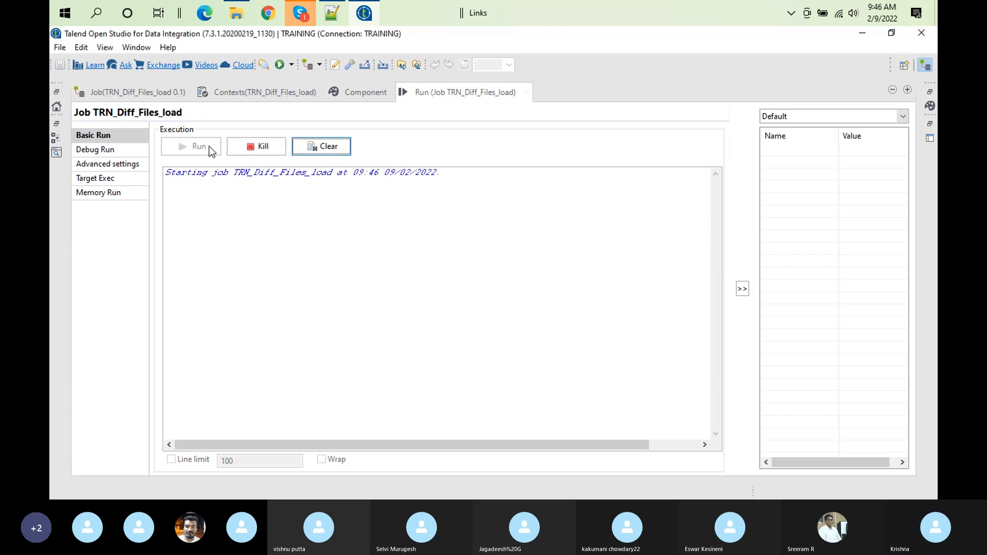
{"action": "left_click", "coordinate": [368, 98]}
{"action": "double_click", "coordinate": [447, 97]}
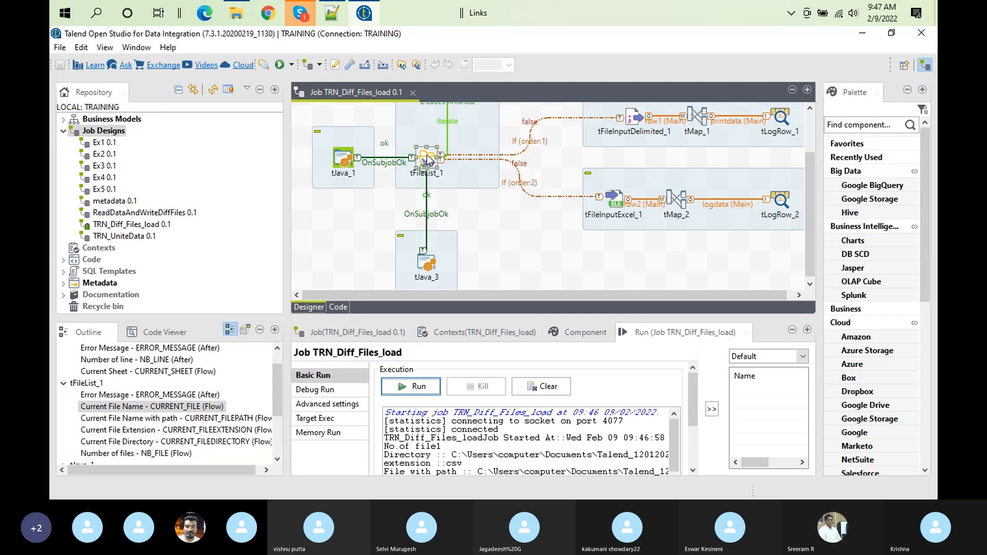
- Set tFileList_1's filemask to "*.*" and enable Generate Error if no file found
{"action": "left_click", "coordinate": [434, 175]}
{"action": "left_click", "coordinate": [560, 332]}
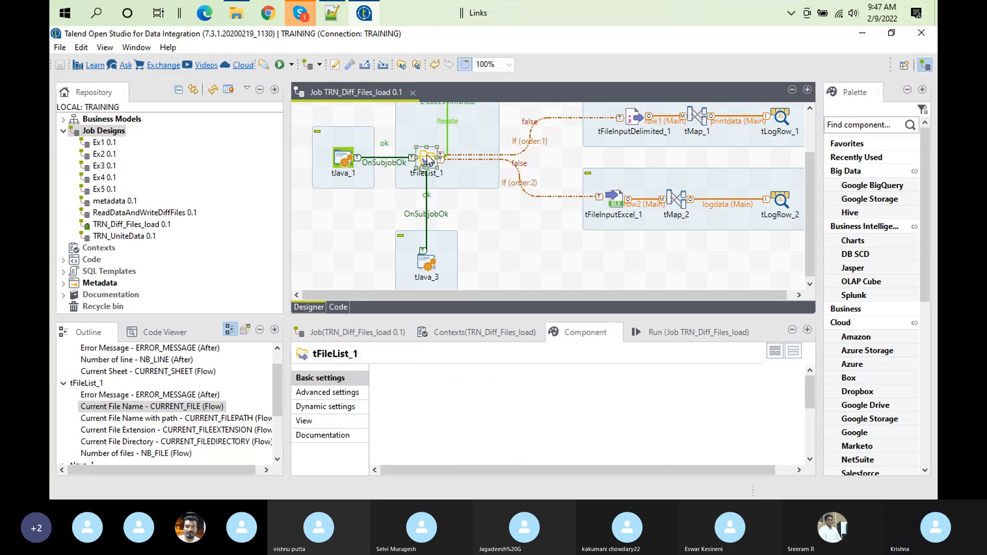
{"action": "double_click", "coordinate": [560, 332]}
{"action": "left_click", "coordinate": [230, 219]}
{"action": "left_click", "coordinate": [230, 219]}
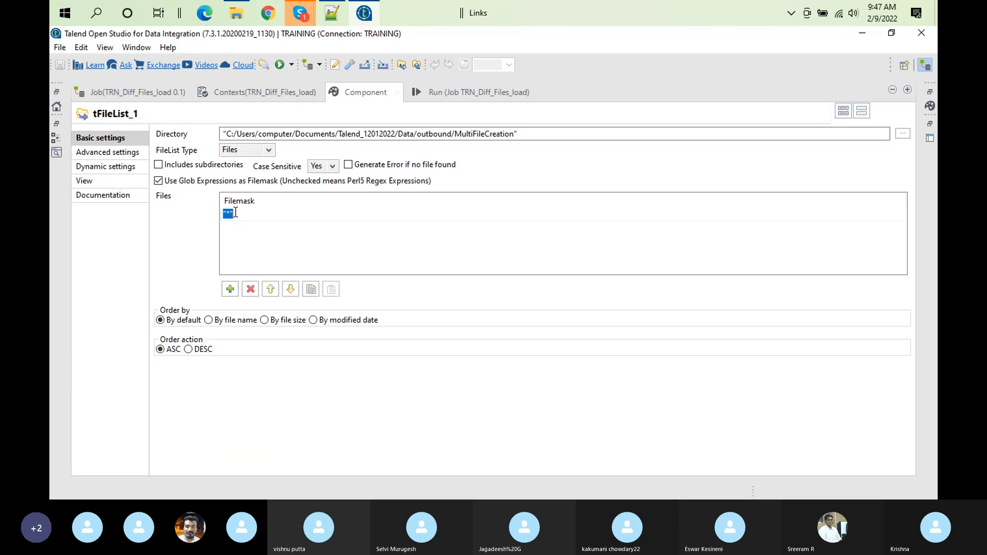
{"action": "left_click", "coordinate": [232, 213]}
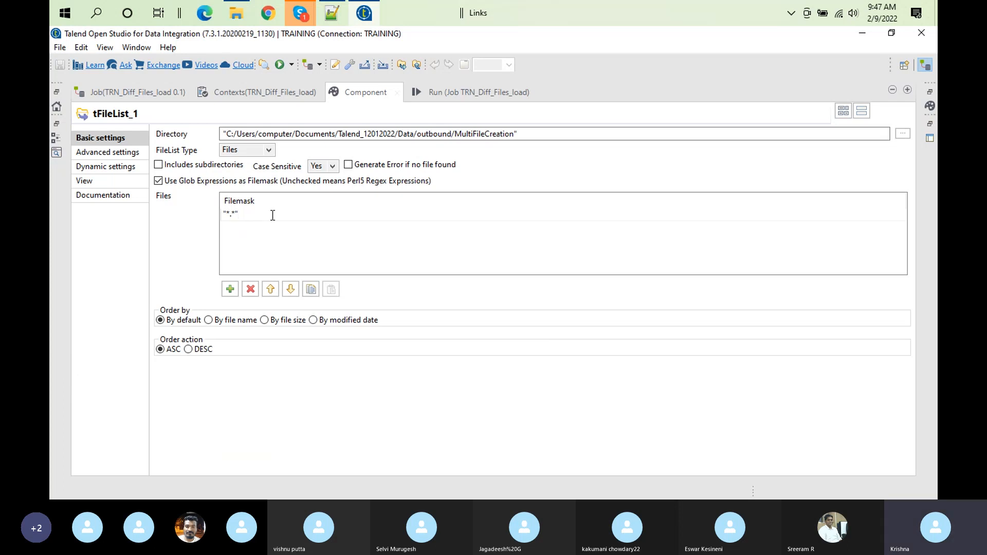
{"action": "left_click", "coordinate": [347, 164]}
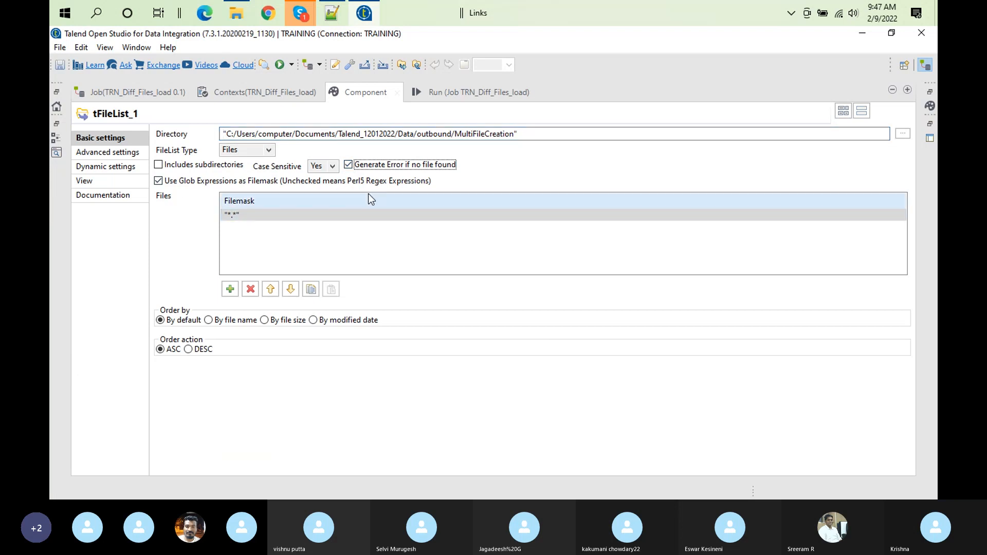
- Clear the output, rerun TRN_Diff_Files_load with Generate Error if no file found enabled, and restore the normal view layout
{"action": "left_click", "coordinate": [474, 96]}
{"action": "left_click", "coordinate": [324, 147]}
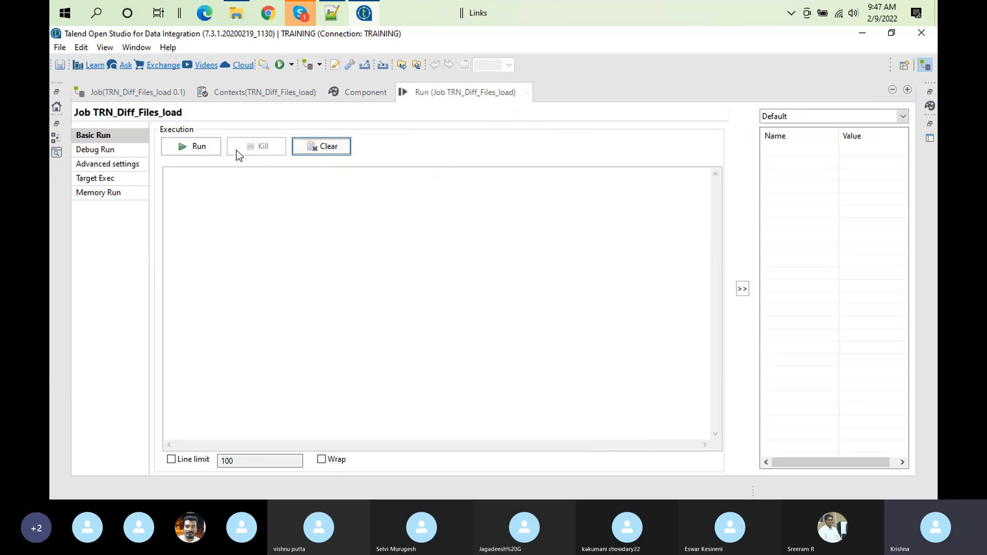
{"action": "left_click", "coordinate": [208, 146]}
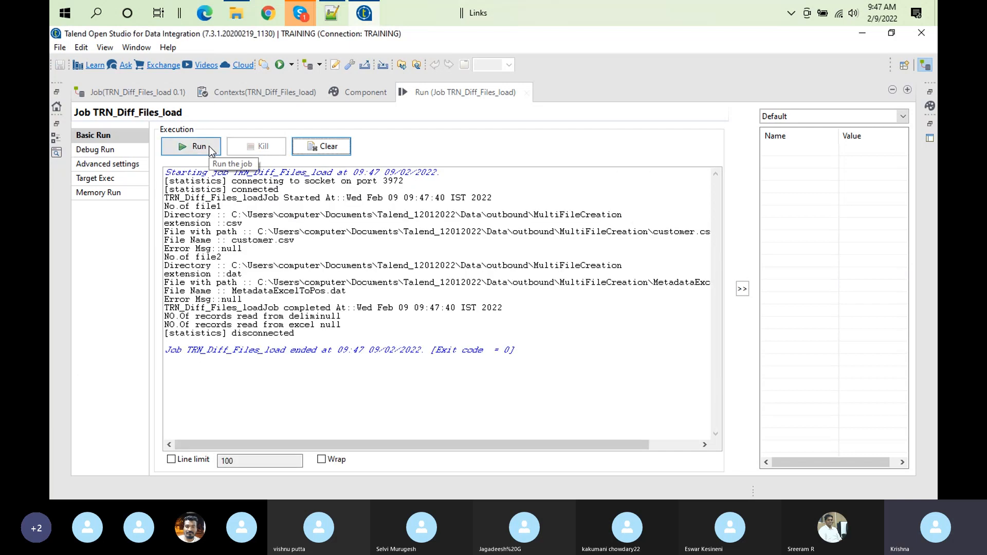
{"action": "double_click", "coordinate": [485, 91]}
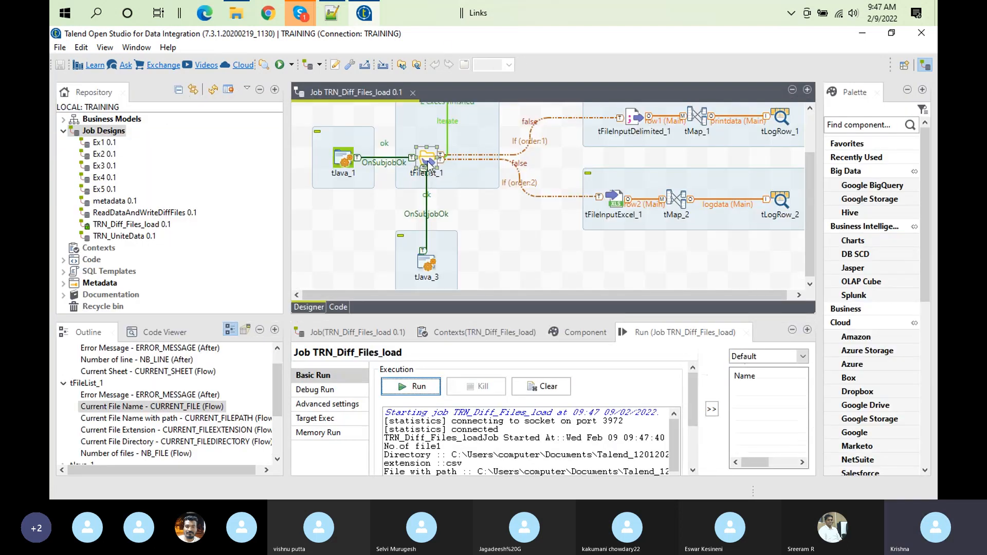
- Disable Generate Error if no file found on tFileList_1 and re-enter its filemask as "*.*"
{"action": "left_click", "coordinate": [427, 161]}
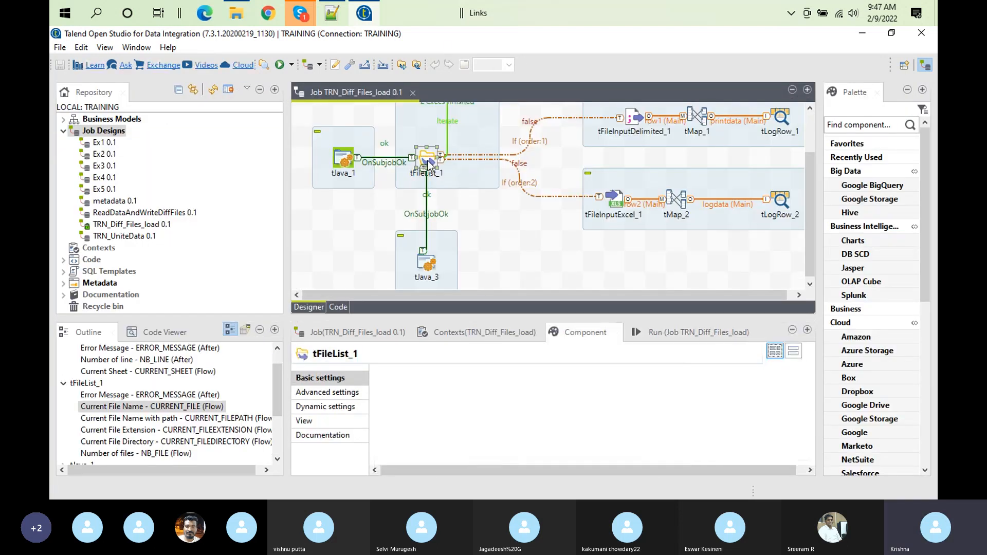
{"action": "double_click", "coordinate": [568, 333]}
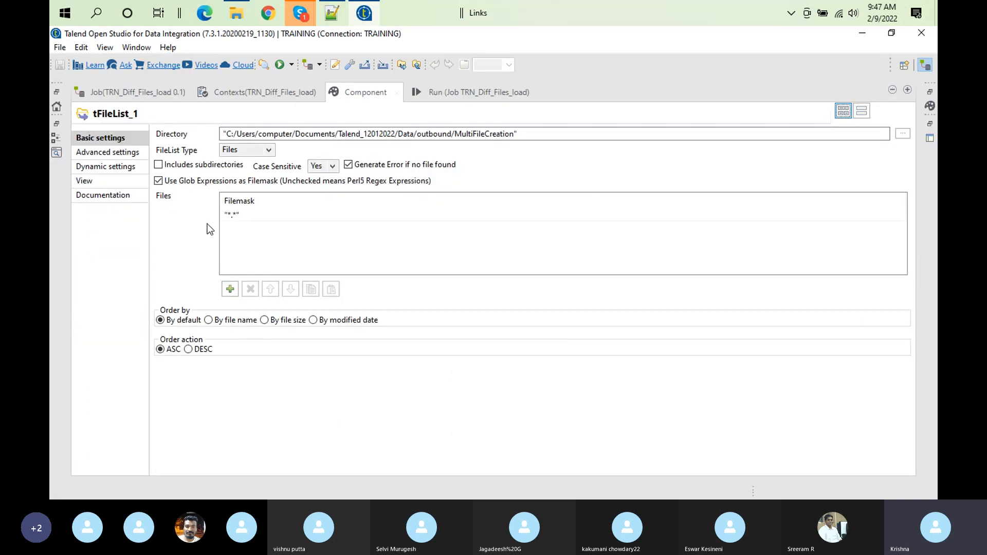
{"action": "left_click", "coordinate": [348, 164]}
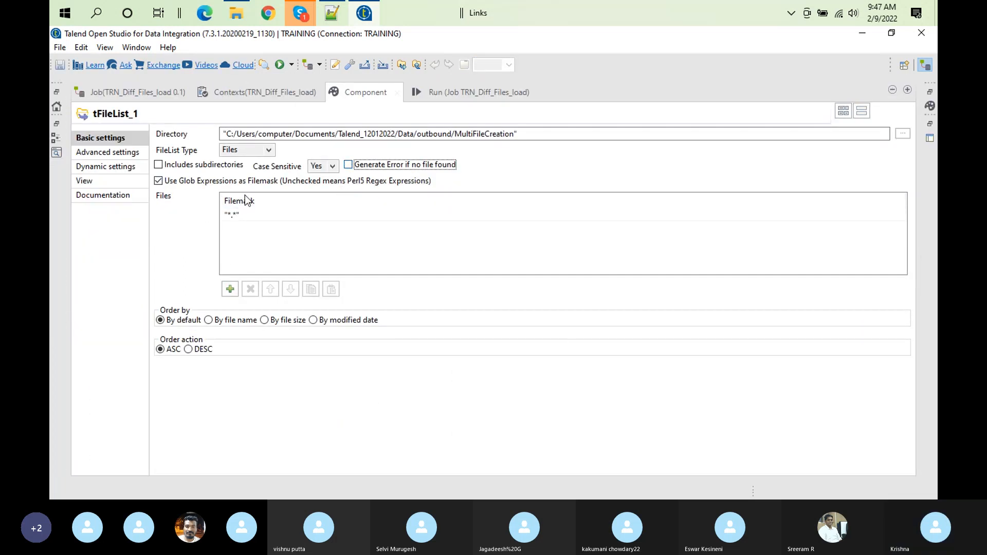
{"action": "left_click", "coordinate": [248, 213]}
{"action": "key", "text": "BackSpace"}
{"action": "type", "text": "\""}
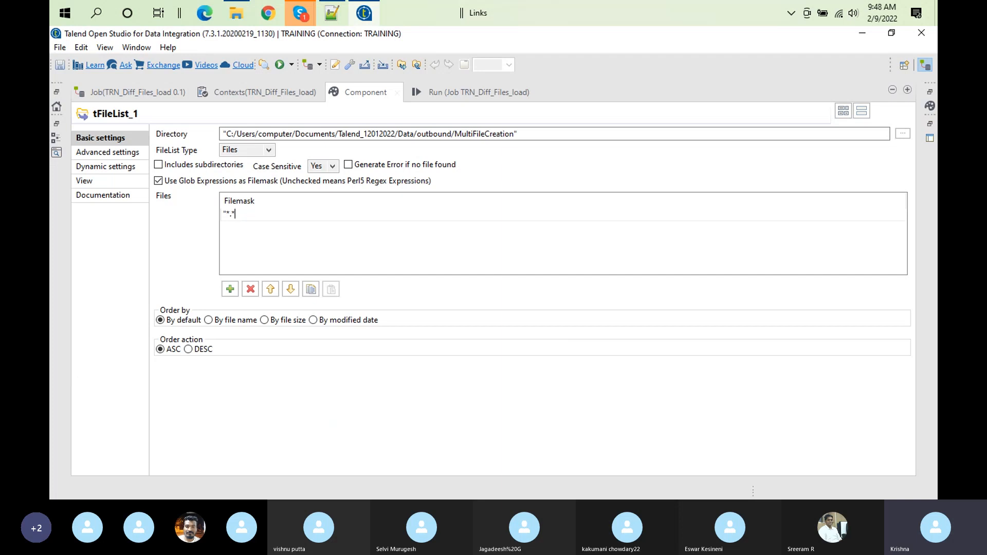
- Clear the output and rerun TRN_Diff_Files_load with the error option disabled and the re-entered filemask
{"action": "left_click", "coordinate": [469, 92]}
{"action": "left_click", "coordinate": [326, 146]}
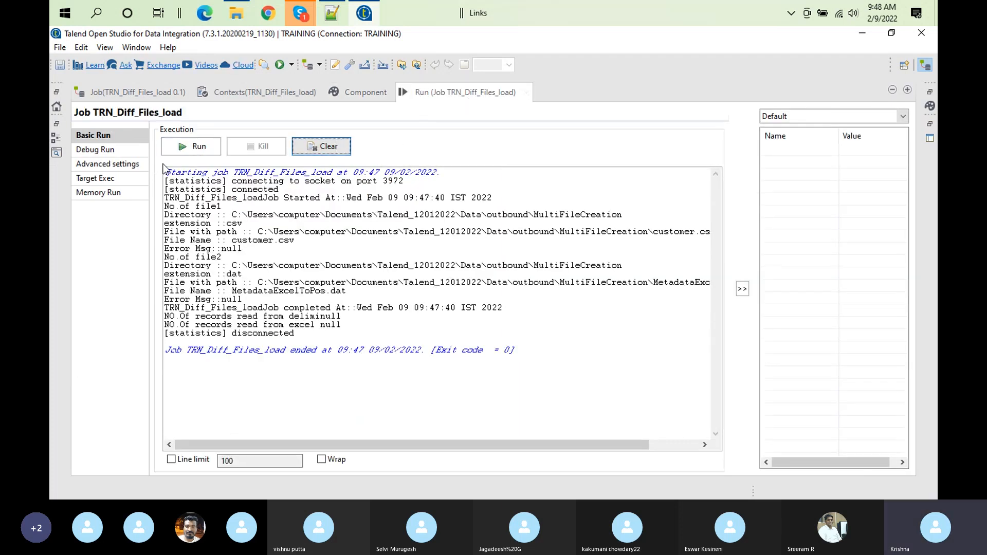
{"action": "left_click", "coordinate": [193, 153]}
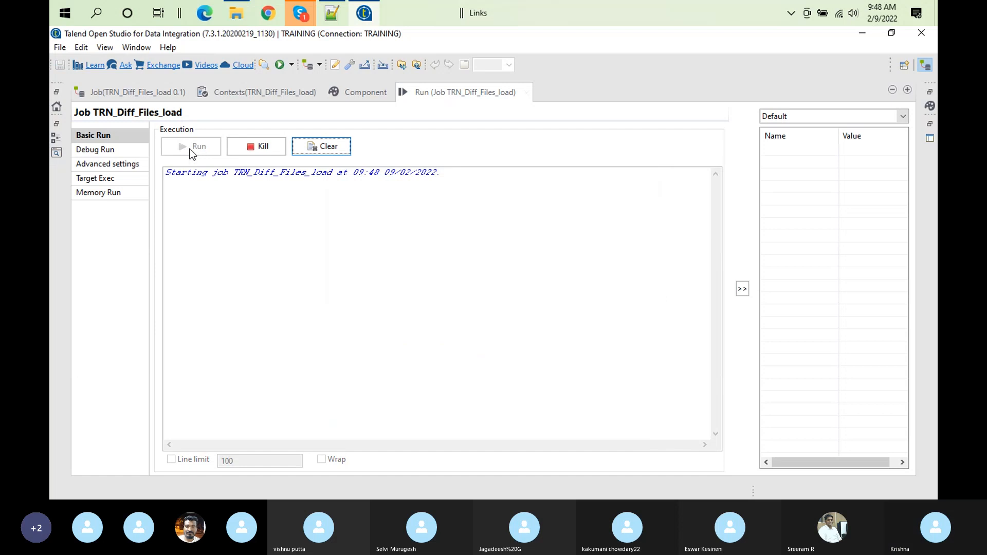
- Restore the normal view layout, then close the TRN_Diff_Files_load job and reopen it from Job Designs
{"action": "double_click", "coordinate": [445, 91]}
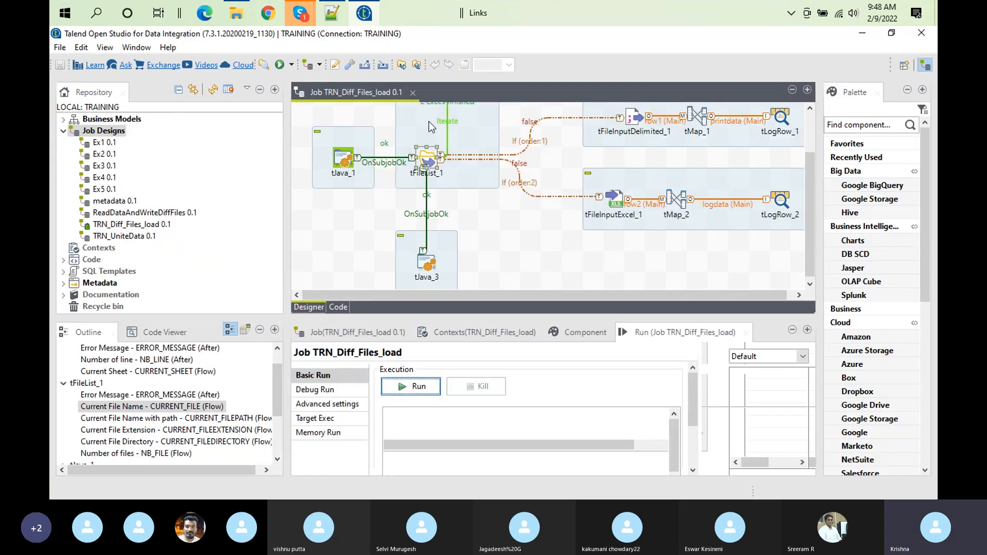
{"action": "left_click", "coordinate": [415, 95]}
{"action": "double_click", "coordinate": [154, 225]}
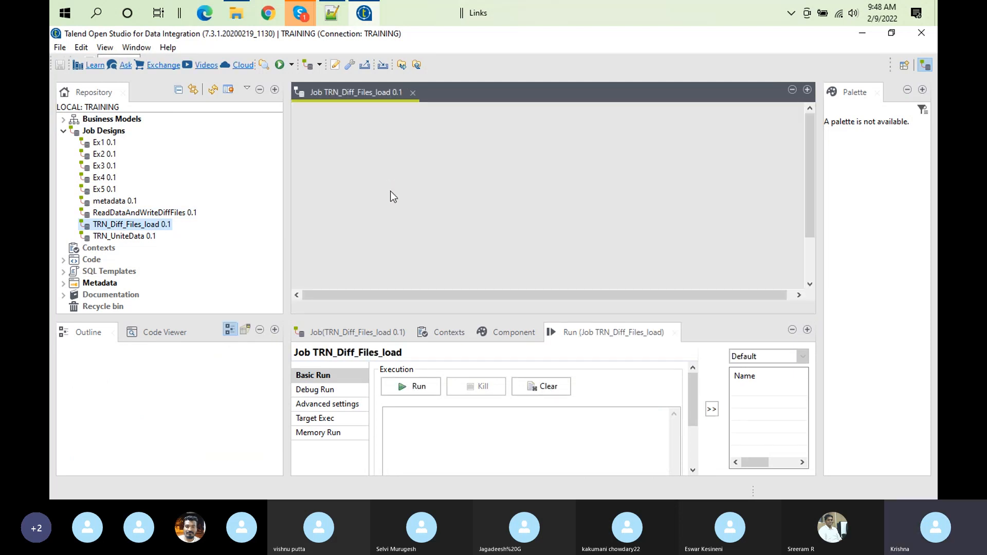
- In the If (order:1) condition, delete the "customer.csv" file name comparison and uncomment the CURRENT_FILEEXTENSION equals "csv" expression
{"action": "left_click", "coordinate": [530, 200]}
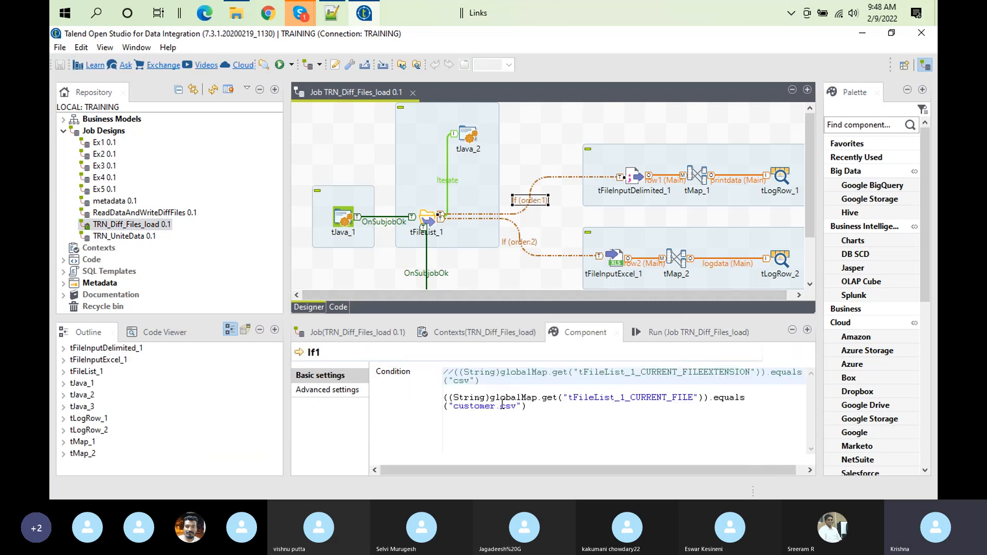
{"action": "left_click", "coordinate": [550, 420]}
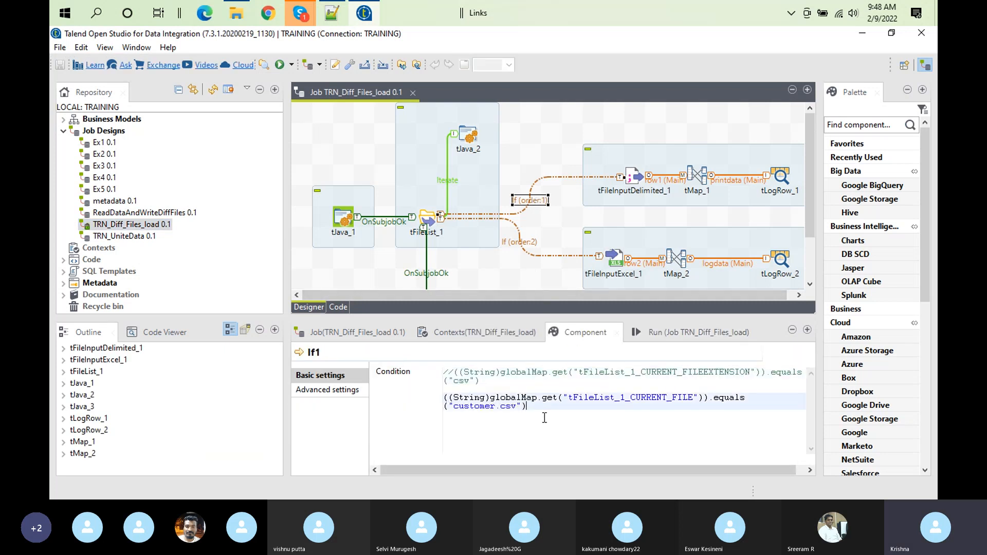
{"action": "left_click", "coordinate": [445, 396], "text": "shift"}
{"action": "key", "text": "BackSpace"}
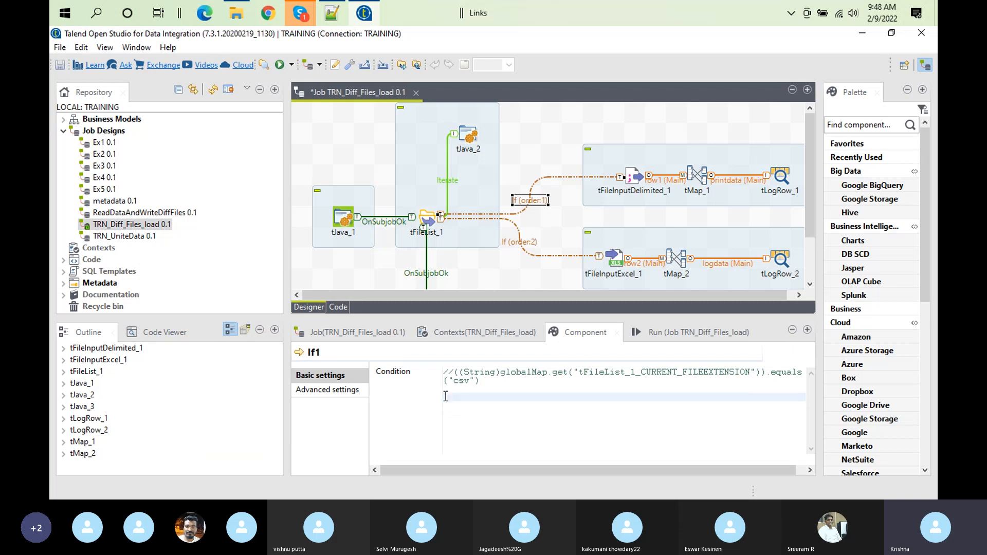
{"action": "left_click", "coordinate": [454, 374]}
{"action": "type", "text": "\\"}
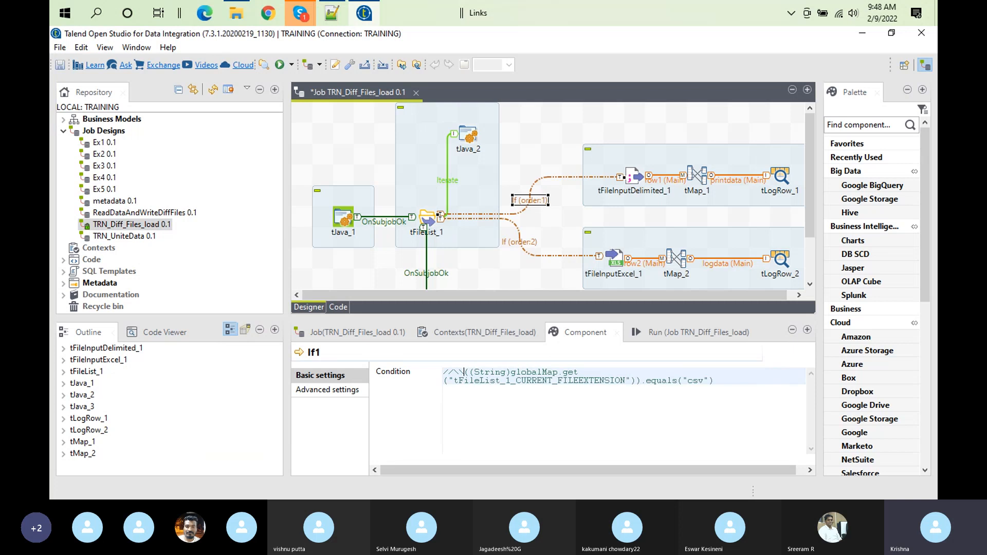
{"action": "key", "text": "BackSpace"}
{"action": "key", "text": "BackSpace"}
{"action": "key", "text": "BackSpace"}
{"action": "key", "text": "BackSpace"}
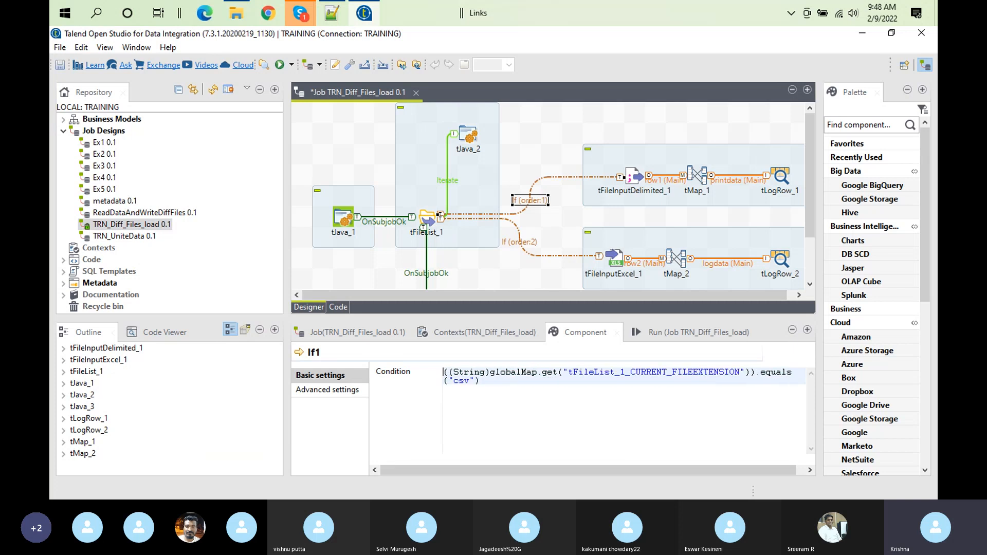
- Clear the output and rerun TRN_Diff_Files_load with the restored csv extension condition
{"action": "left_click", "coordinate": [429, 220]}
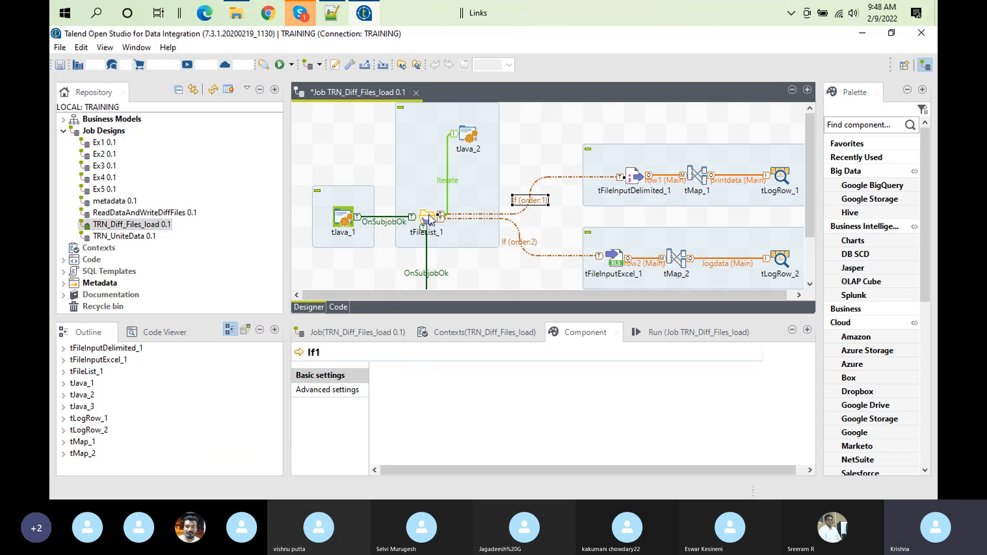
{"action": "left_click", "coordinate": [670, 334]}
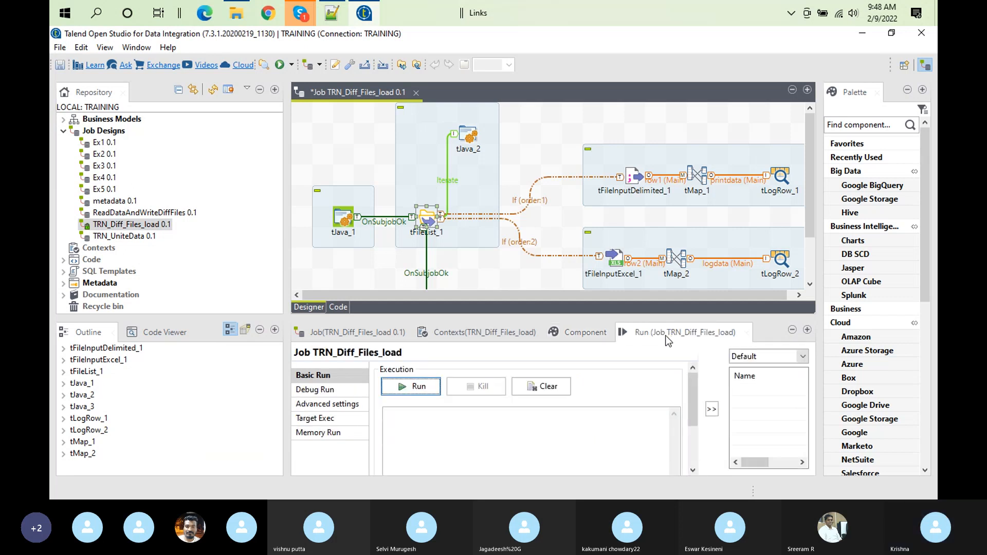
{"action": "left_click", "coordinate": [551, 389]}
{"action": "left_click", "coordinate": [406, 385]}
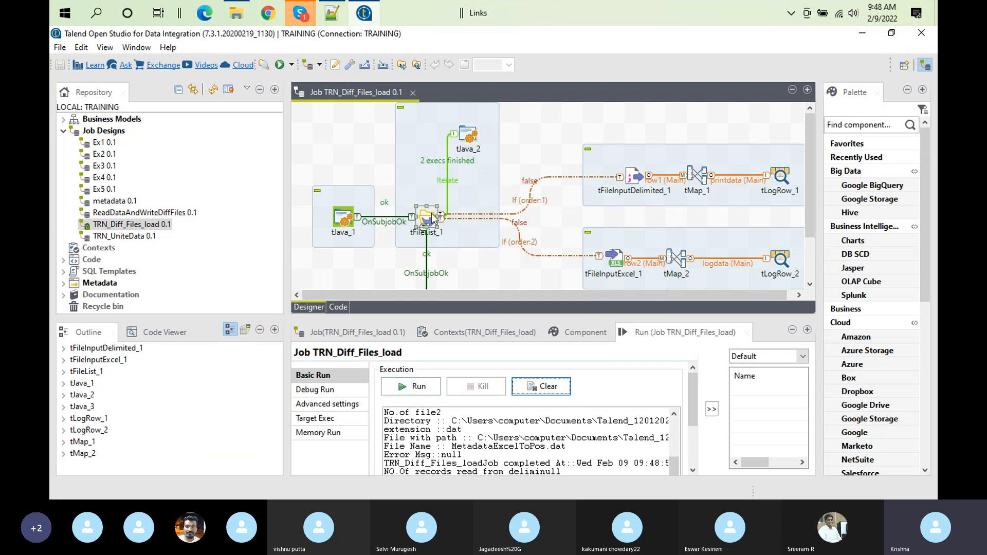
- Delete the "*.*" filemask row from the tFileList_1 basic settings
{"action": "left_click", "coordinate": [586, 332]}
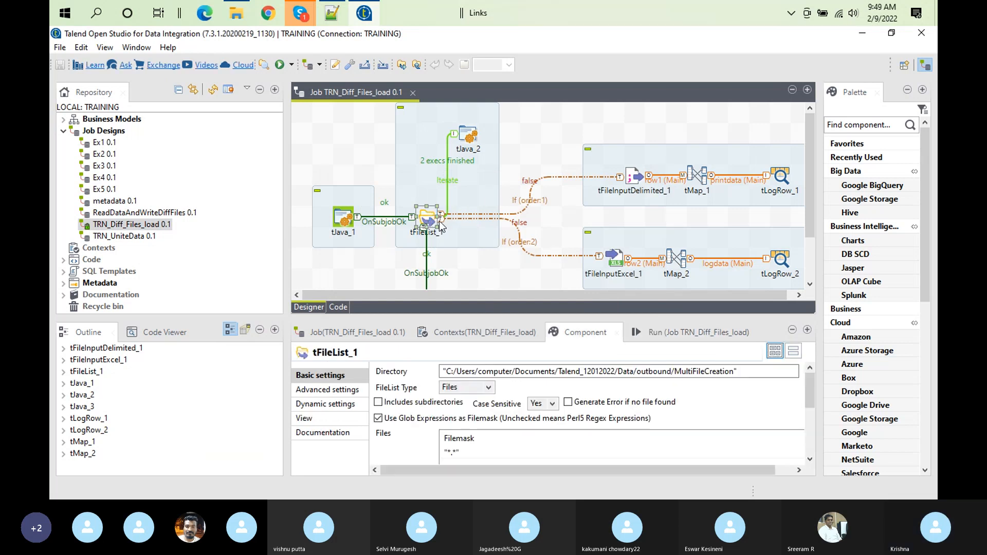
{"action": "double_click", "coordinate": [589, 332]}
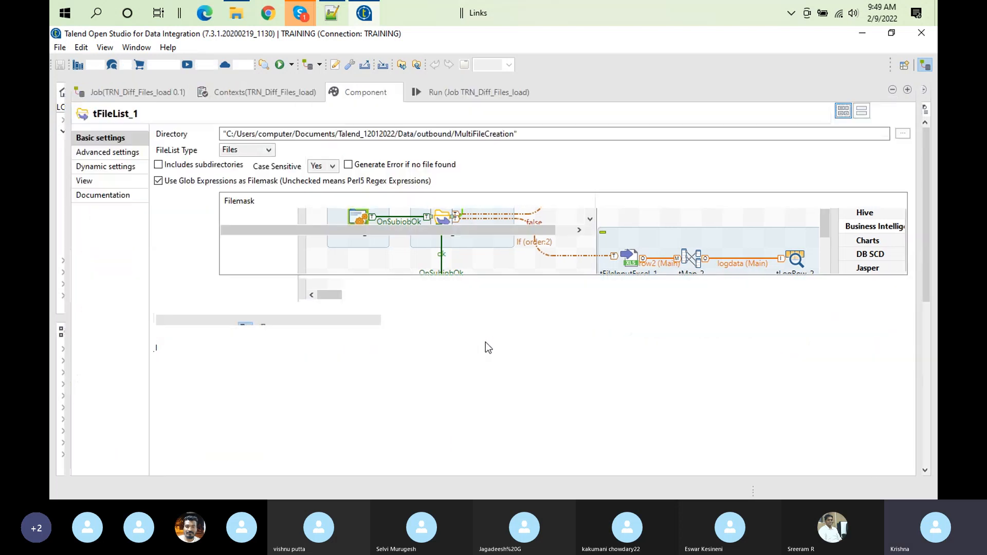
{"action": "left_click", "coordinate": [235, 215]}
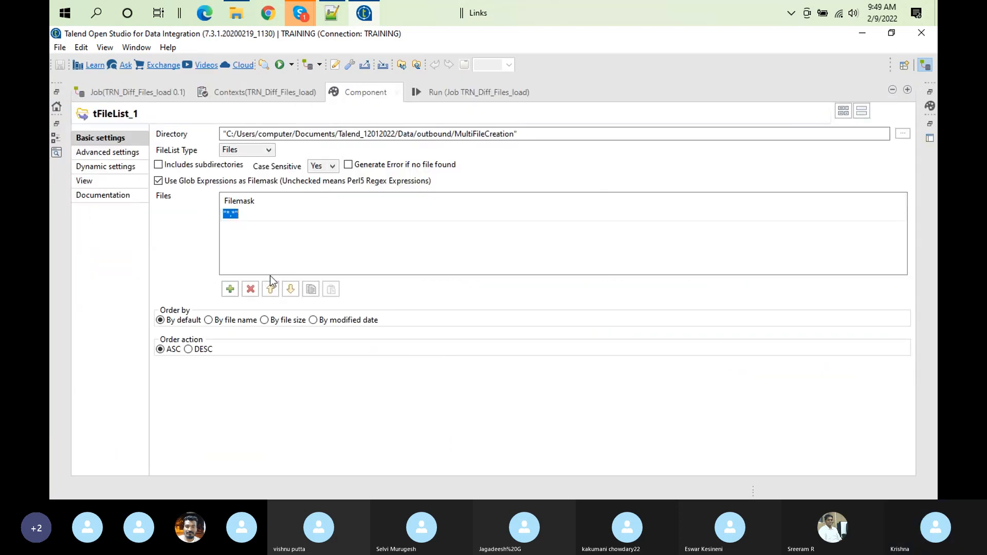
{"action": "left_click", "coordinate": [250, 288]}
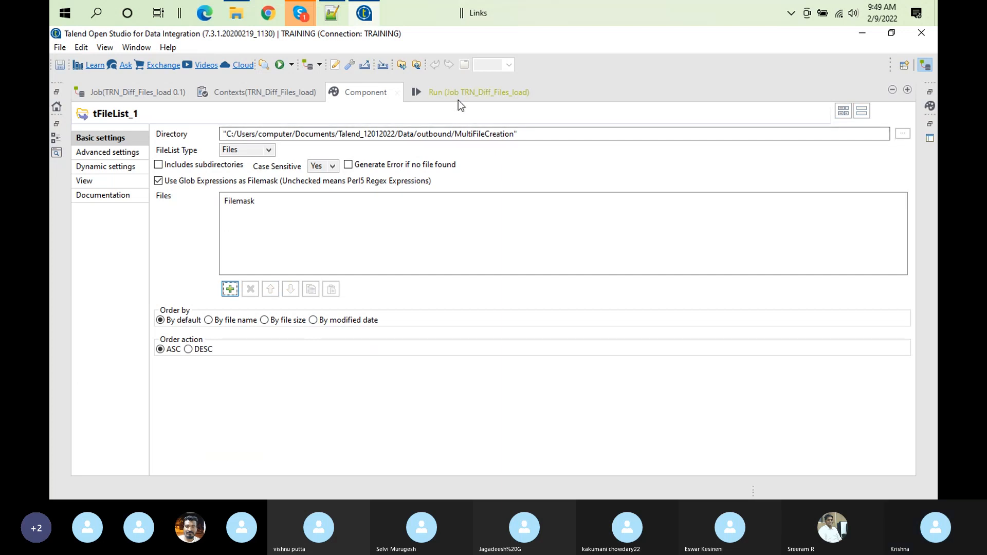
- Clear the output, rerun TRN_Diff_Files_load without any filemask, and restore the normal view layout
{"action": "left_click", "coordinate": [458, 98]}
{"action": "left_click", "coordinate": [322, 146]}
{"action": "left_click", "coordinate": [191, 150]}
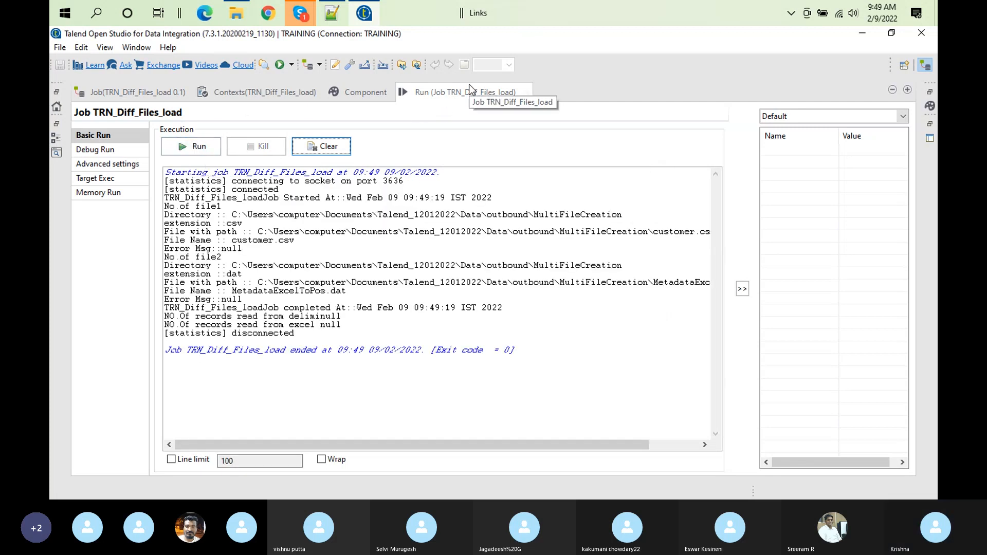
{"action": "double_click", "coordinate": [491, 97]}
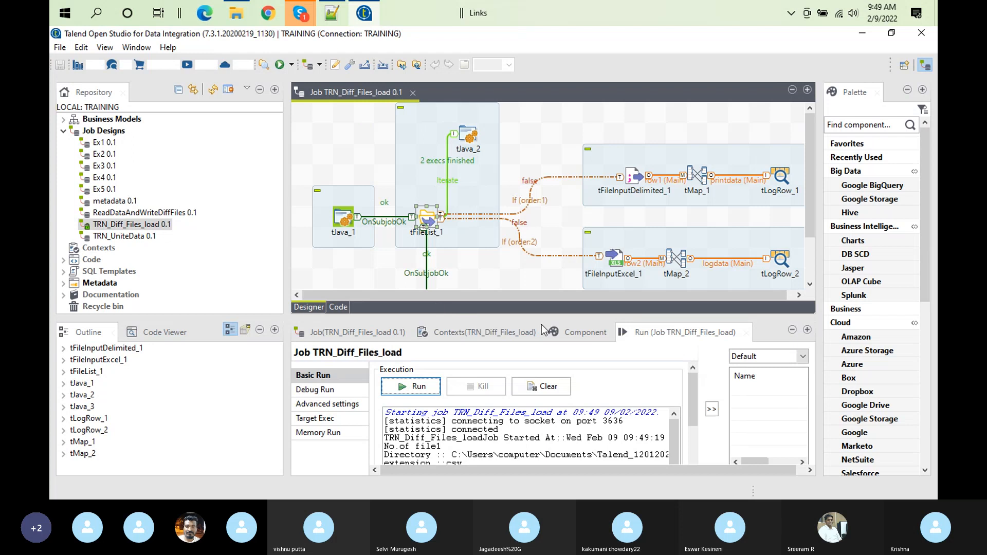
- Add a filemask row "*.csv" to the Files table of tFileList_1
{"action": "left_click", "coordinate": [584, 327]}
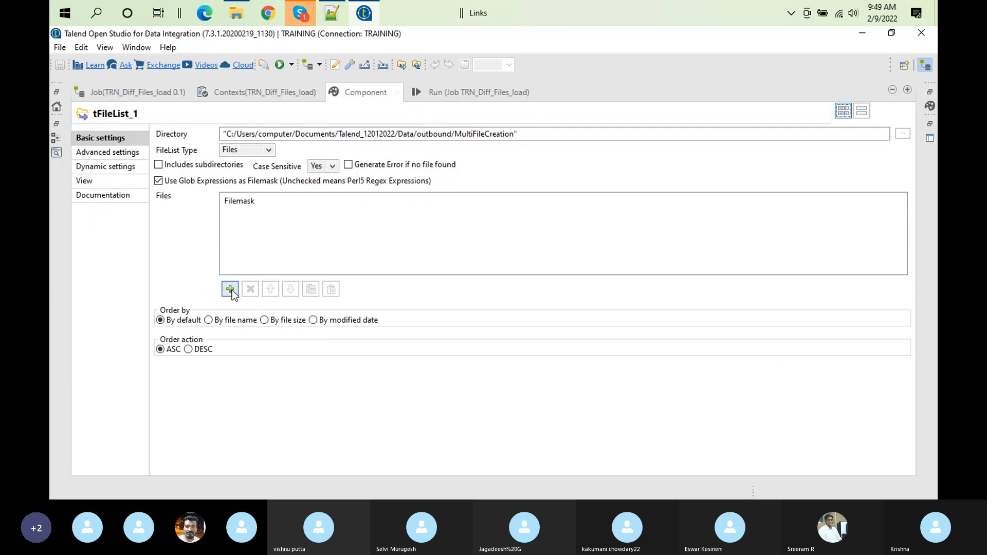
{"action": "left_click", "coordinate": [232, 290]}
{"action": "left_click", "coordinate": [247, 214]}
{"action": "left_click", "coordinate": [256, 214]}
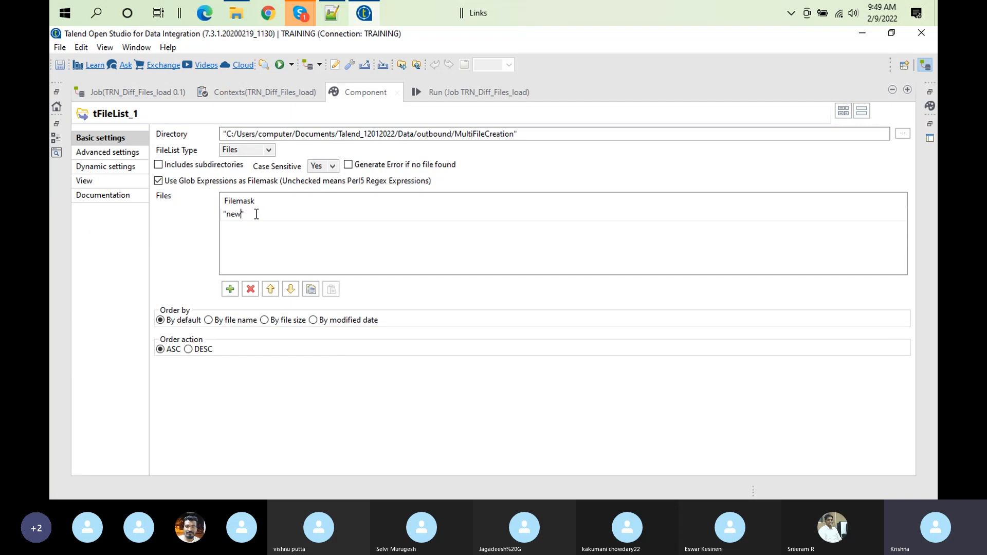
{"action": "type", "text": "\"*.csv"}
- Clear the output, rerun TRN_Diff_Files_load with the "*.csv" filemask, and return to the job design layout
{"action": "left_click", "coordinate": [484, 94]}
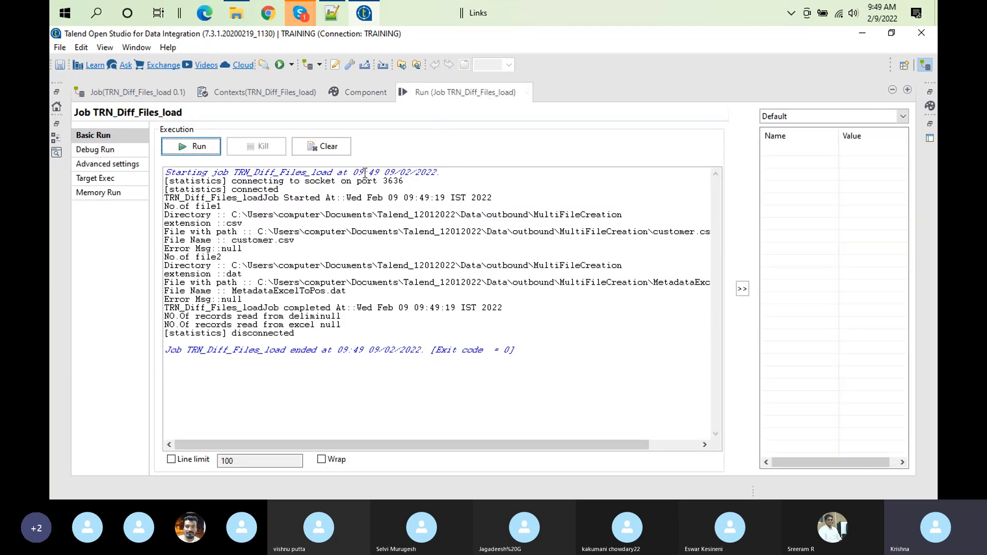
{"action": "left_click", "coordinate": [323, 146]}
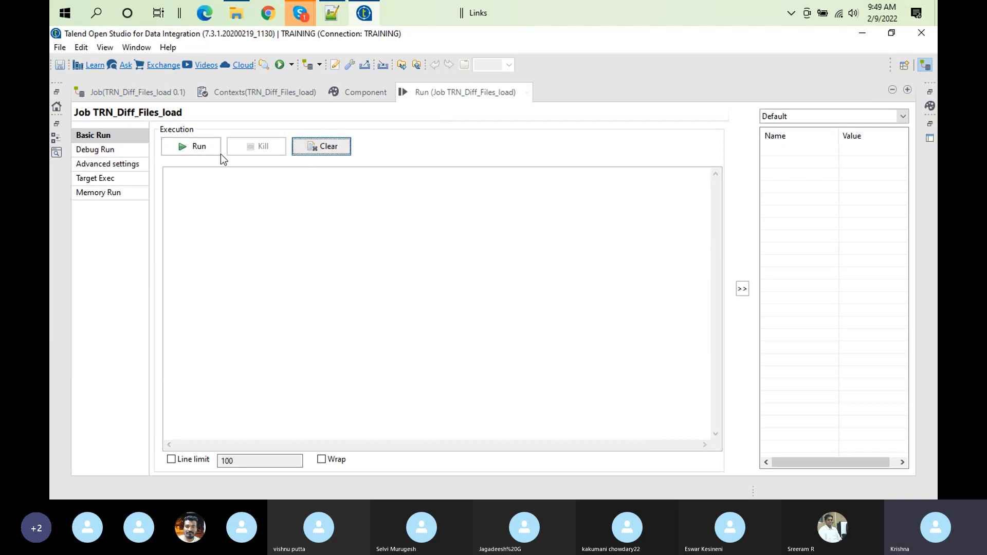
{"action": "left_click", "coordinate": [196, 150]}
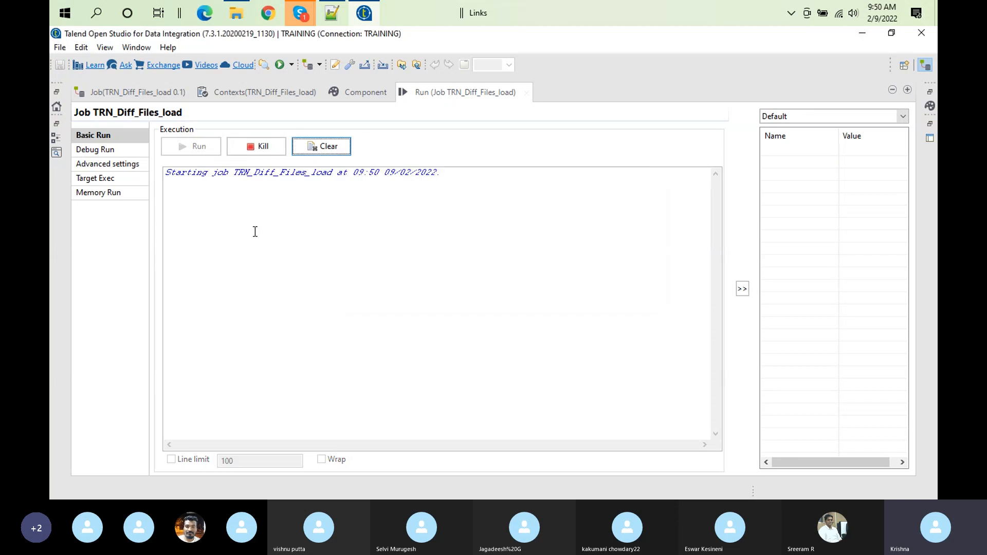
{"action": "double_click", "coordinate": [452, 92]}
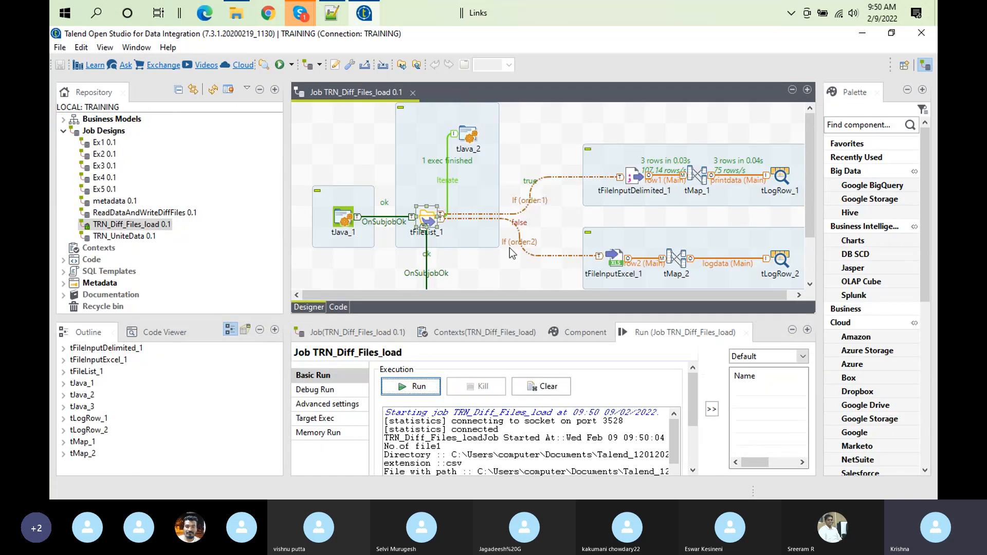
- Change the tFileList_1 filemask to "*.xls"
{"action": "left_click", "coordinate": [437, 223]}
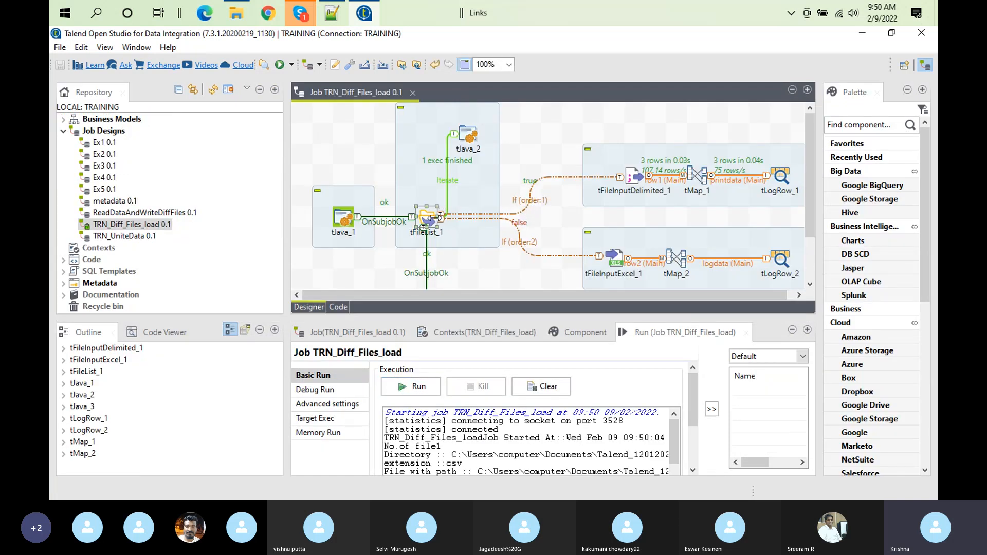
{"action": "left_click", "coordinate": [590, 329]}
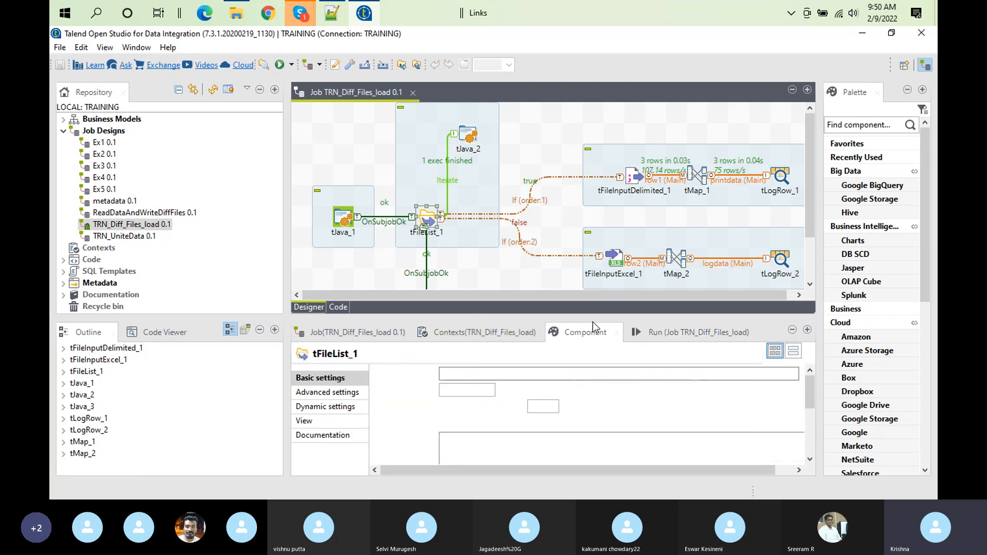
{"action": "left_click", "coordinate": [456, 454]}
{"action": "left_click", "coordinate": [462, 455]}
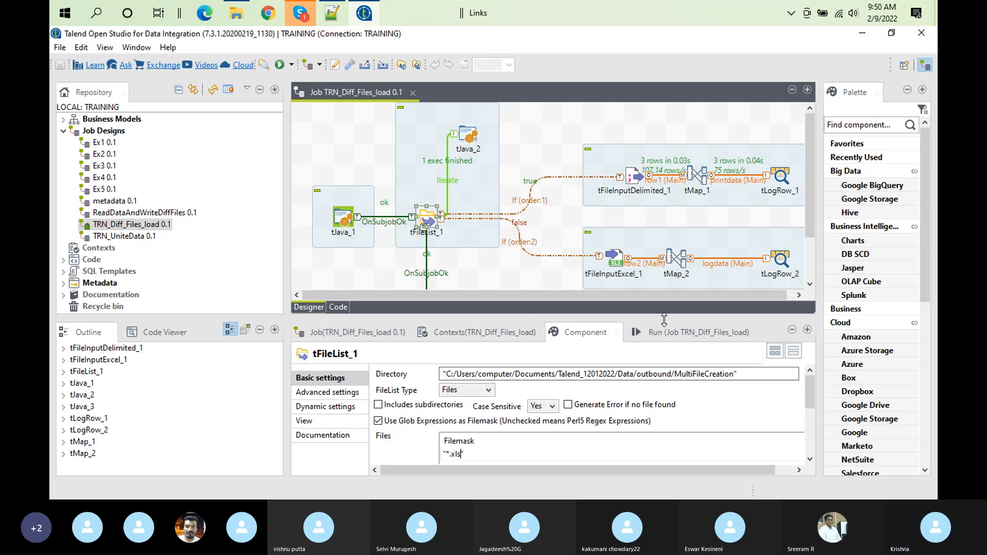
- Clear the output and rerun TRN_Diff_Files_load with the "*.xls" filemask
{"action": "left_click", "coordinate": [671, 335]}
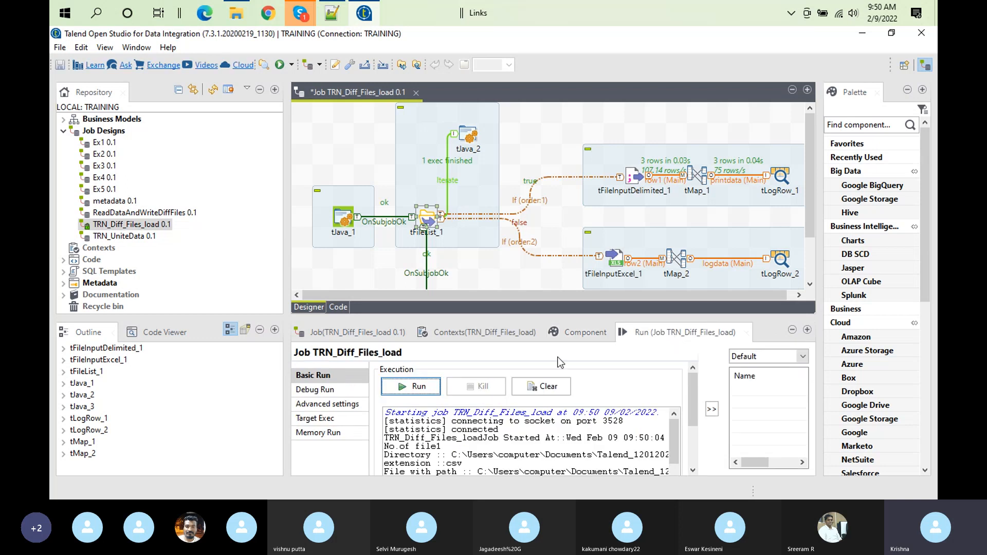
{"action": "left_click", "coordinate": [541, 386]}
{"action": "left_click", "coordinate": [417, 388]}
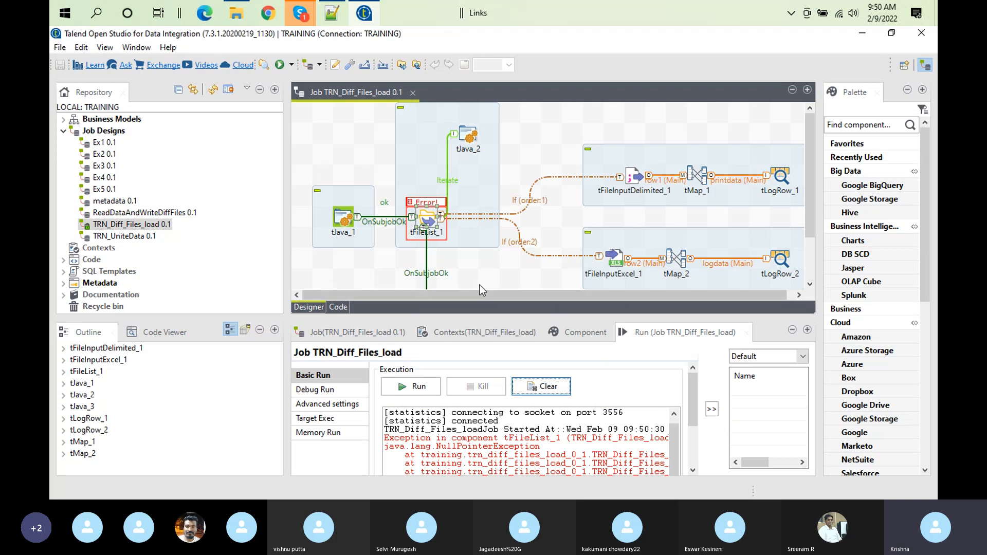
- Set the existing tFileList_1 filemask back to "*.csv" in the enlarged component settings
{"action": "left_click", "coordinate": [421, 217]}
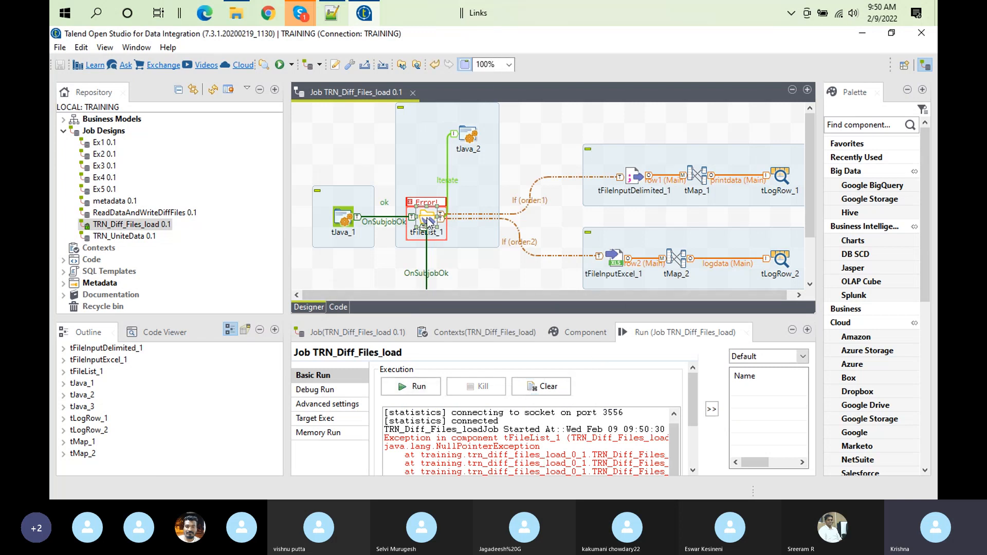
{"action": "left_click", "coordinate": [544, 333]}
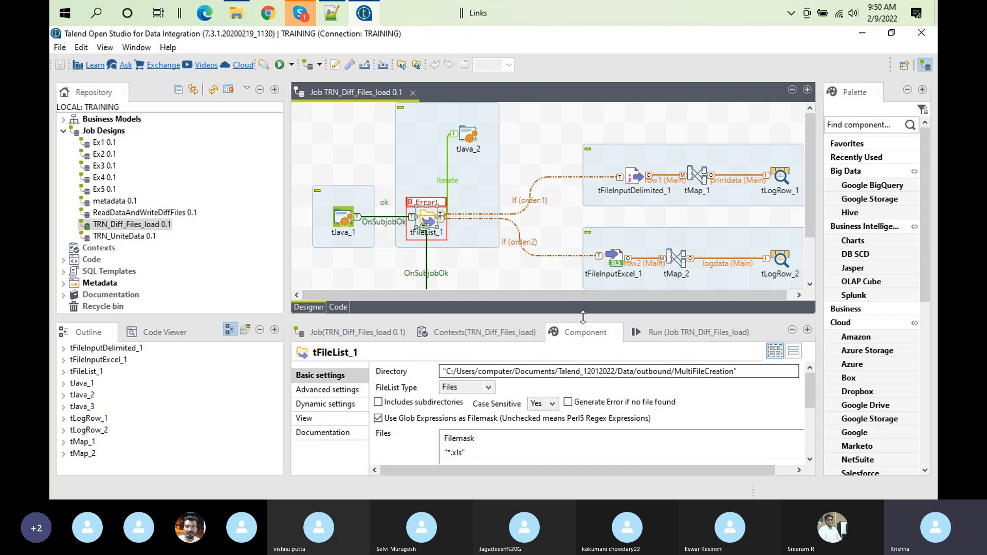
{"action": "double_click", "coordinate": [588, 330]}
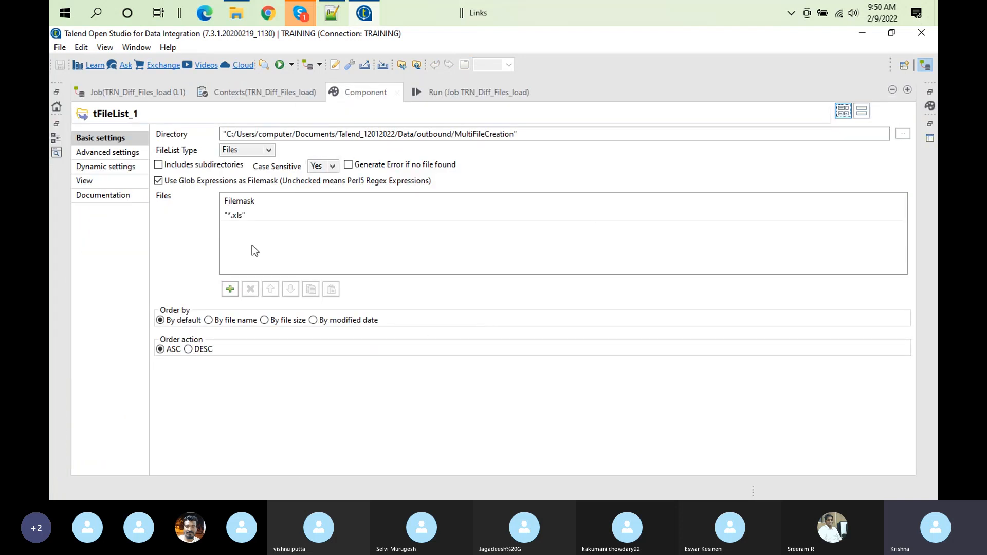
{"action": "left_click", "coordinate": [229, 216]}
{"action": "left_click", "coordinate": [238, 215]}
{"action": "left_click", "coordinate": [243, 216]}
{"action": "key", "text": "BackSpace"}
{"action": "key", "text": "BackSpace"}
{"action": "key", "text": "BackSpace"}
{"action": "key", "text": "BackSpace"}
{"action": "type", "text": ".csv"}
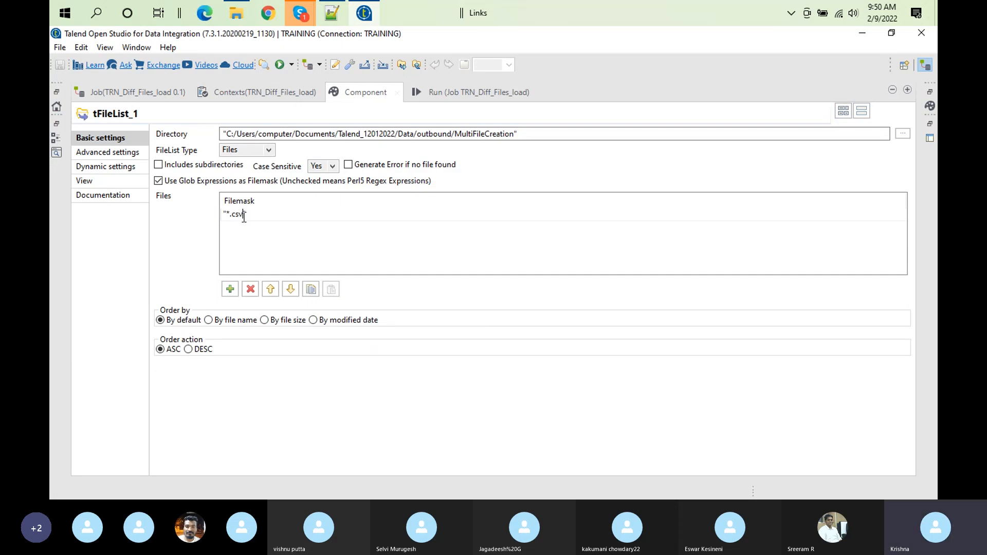
- Add a second filemask row "*.txt" to the Files table of tFileList_1
{"action": "left_click", "coordinate": [229, 289]}
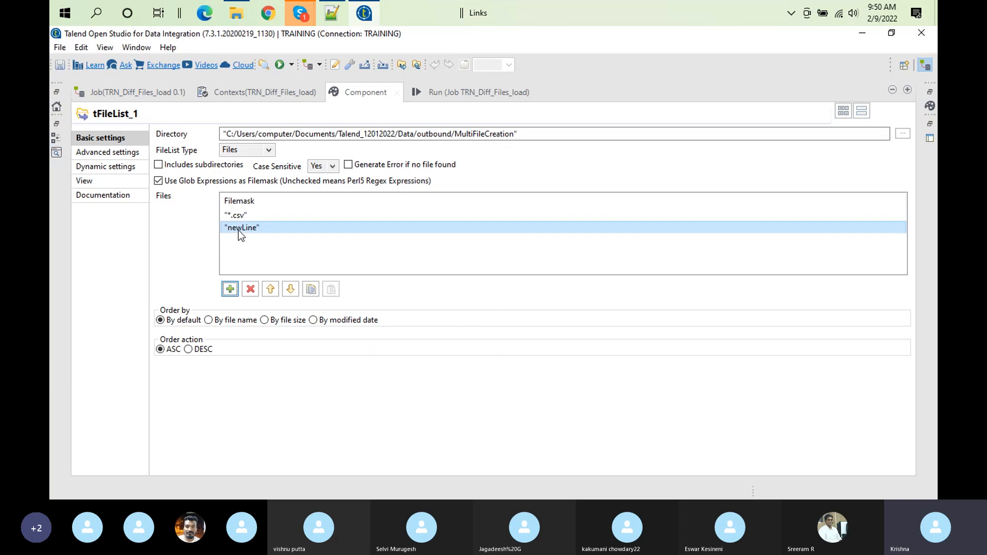
{"action": "left_click", "coordinate": [237, 228]}
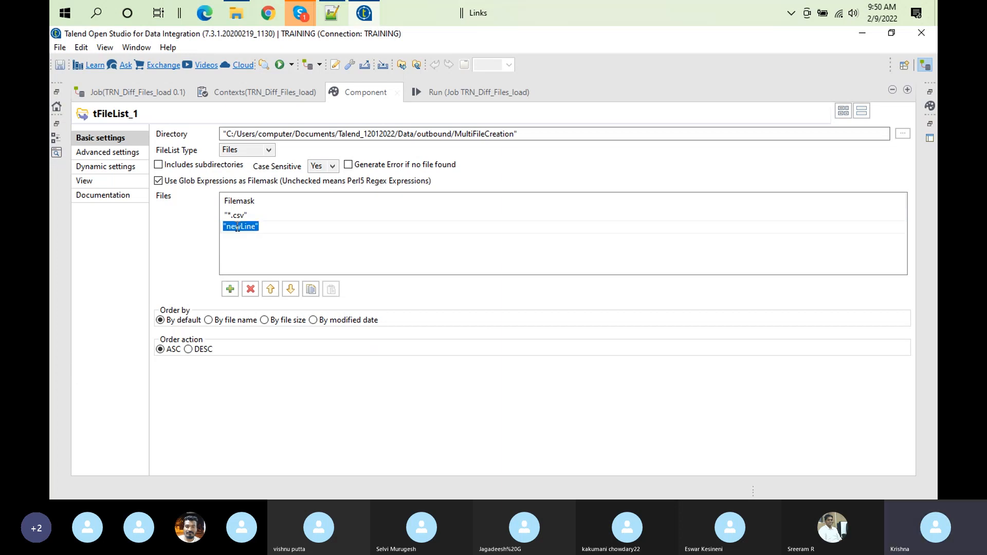
{"action": "left_click", "coordinate": [257, 225]}
{"action": "key", "text": "BackSpace"}
{"action": "key", "text": "BackSpace"}
{"action": "key", "text": "BackSpace"}
{"action": "key", "text": "BackSpace"}
{"action": "key", "text": "BackSpace"}
{"action": "key", "text": "BackSpace"}
{"action": "type", "text": "*.txt"}
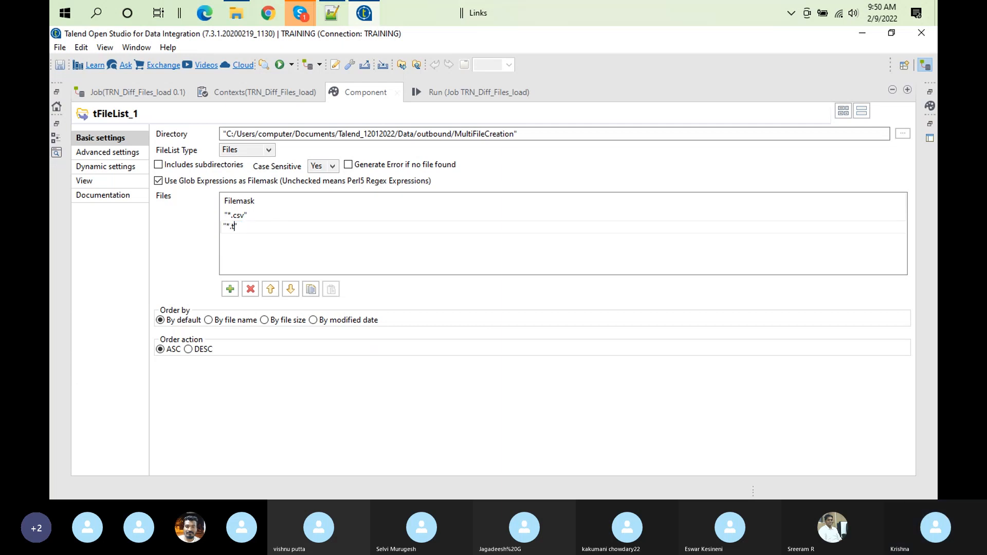
- Add a third filemask row "*.dat" to the Files table of tFileList_1
{"action": "left_click", "coordinate": [230, 289]}
{"action": "left_click", "coordinate": [245, 240]}
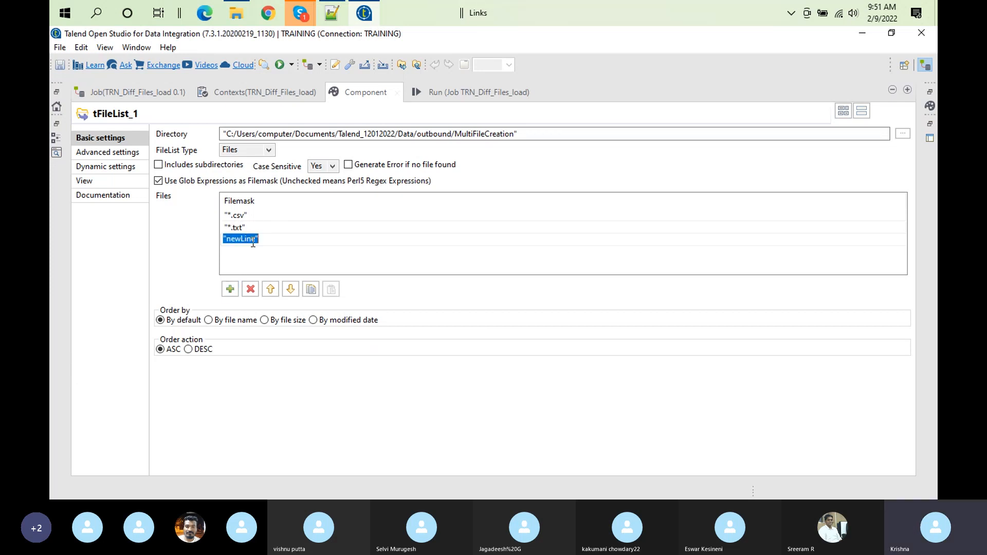
{"action": "left_click", "coordinate": [254, 240]}
{"action": "key", "text": "BackSpace"}
{"action": "key", "text": "BackSpace"}
{"action": "key", "text": "BackSpace"}
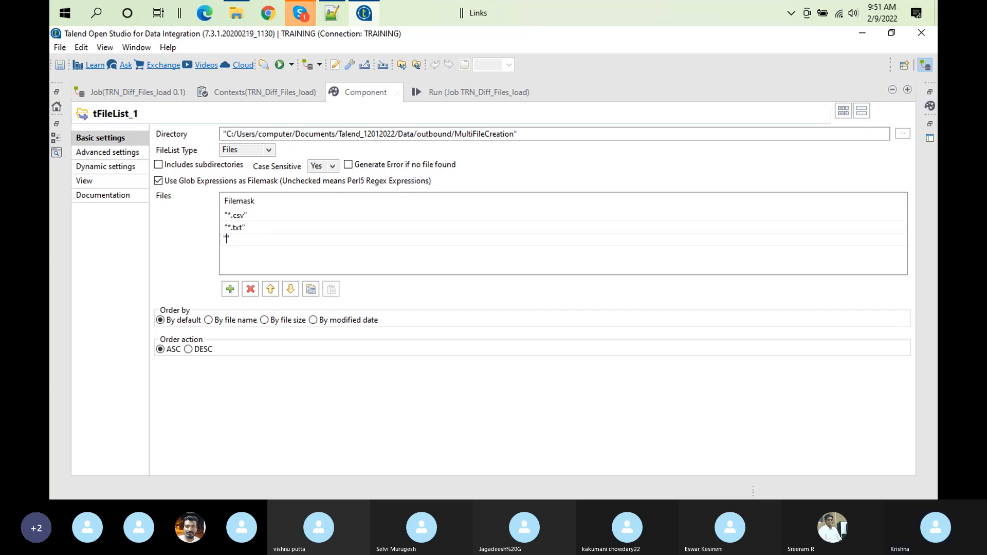
{"action": "type", "text": "*.data"}
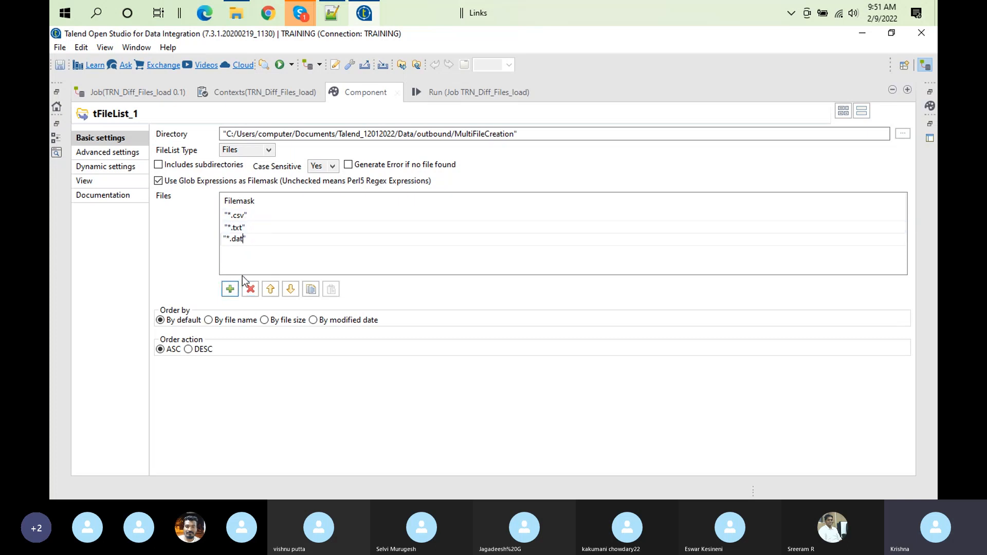
- Clear the output, rerun TRN_Diff_Files_load with the csv, txt and dat filemasks, and restore the normal layout
{"action": "left_click", "coordinate": [463, 90]}
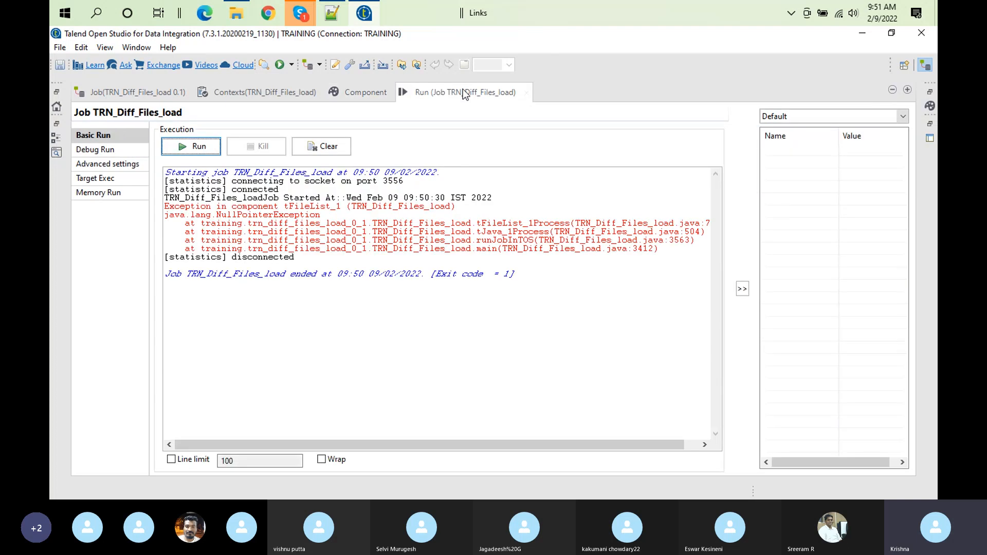
{"action": "left_click", "coordinate": [320, 149]}
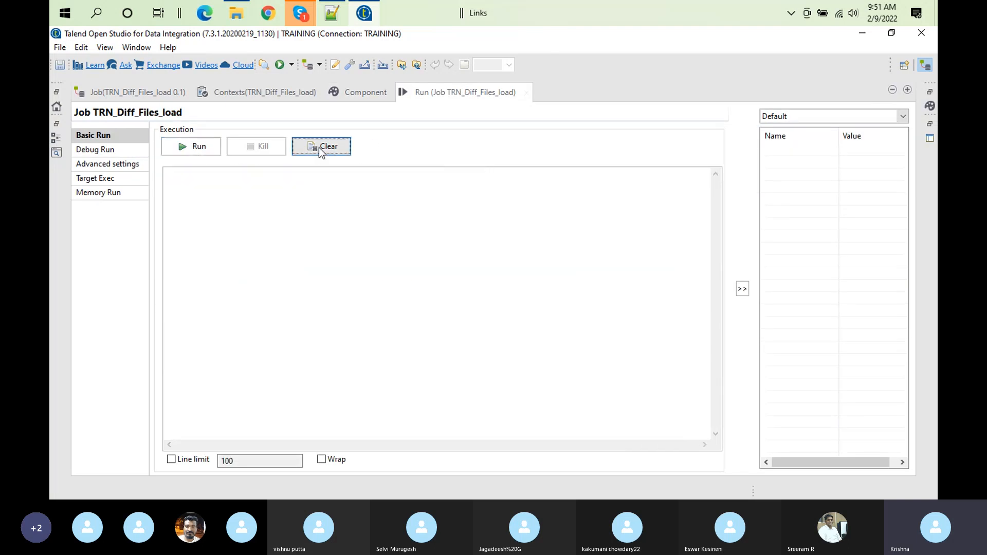
{"action": "left_click", "coordinate": [197, 149]}
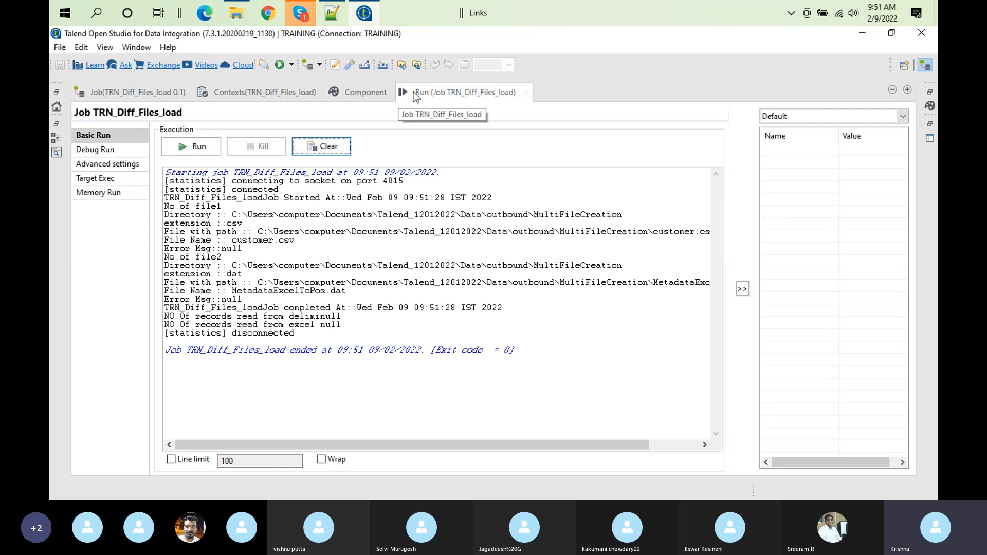
{"action": "double_click", "coordinate": [447, 94]}
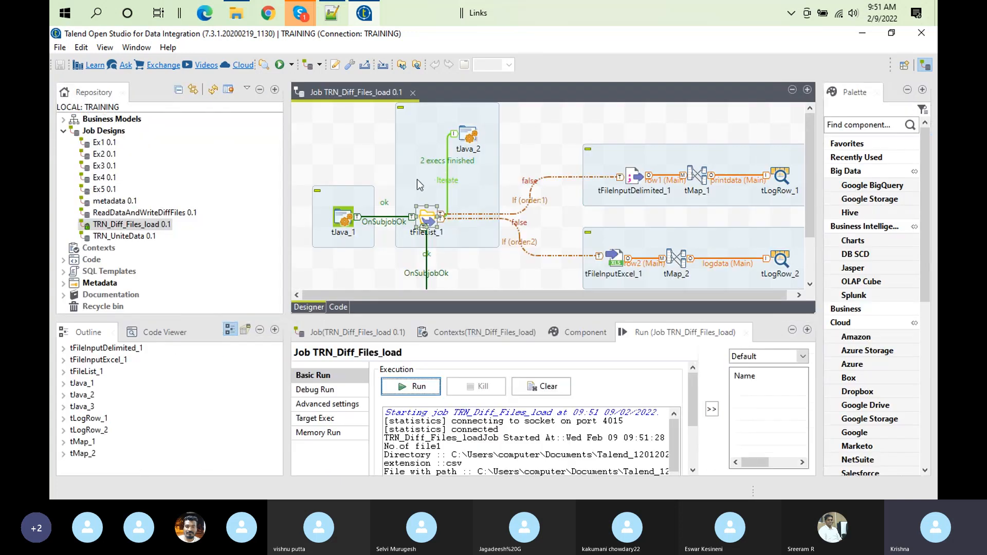
- Delete the "*.txt" and "*.dat" filemask rows from tFileList_1, leaving only "*.csv"
{"action": "double_click", "coordinate": [422, 218]}
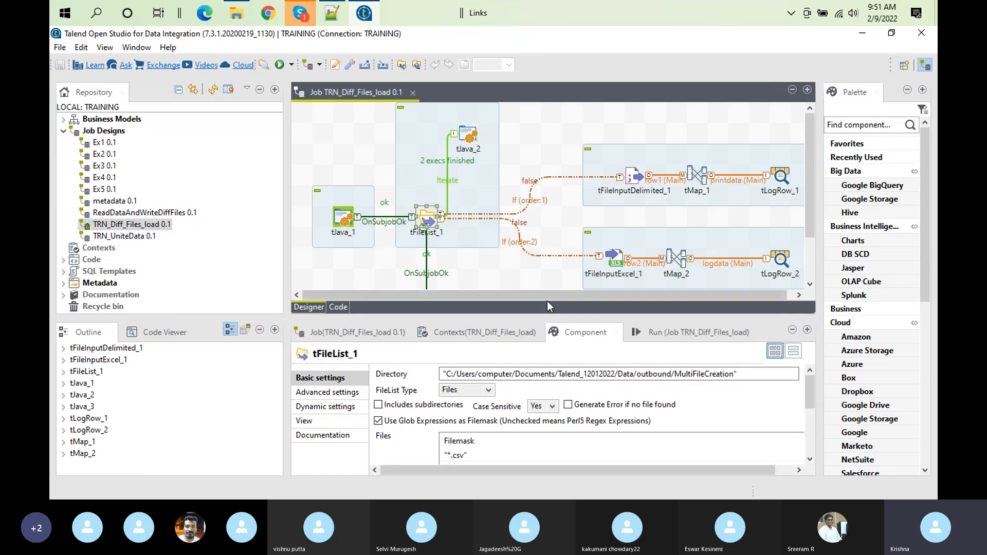
{"action": "double_click", "coordinate": [570, 332]}
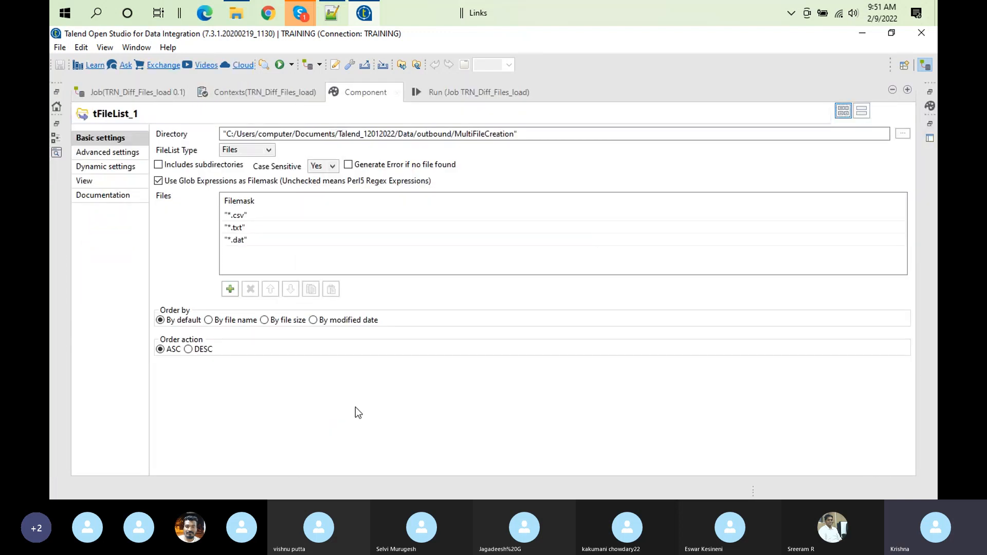
{"action": "left_click", "coordinate": [234, 231]}
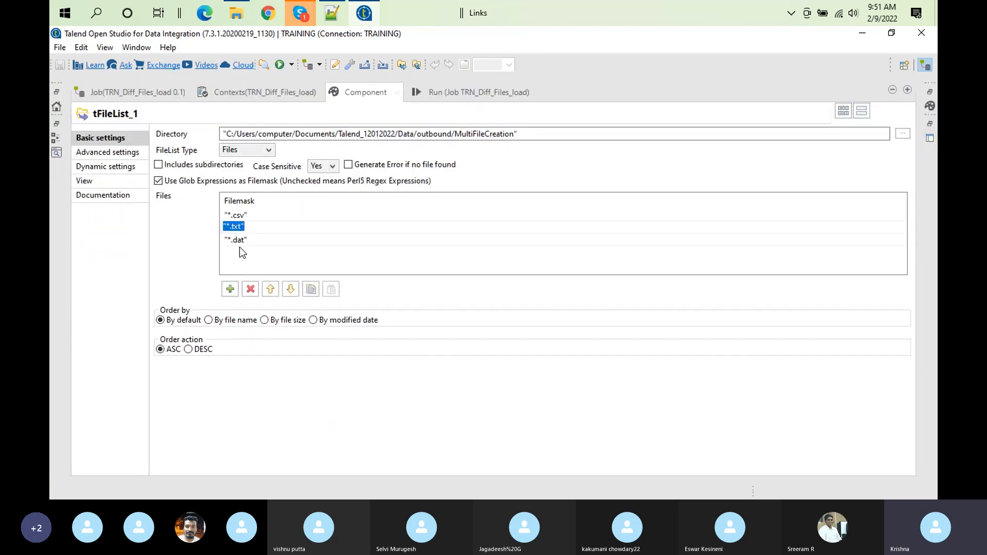
{"action": "left_click", "coordinate": [238, 240], "text": "shift"}
{"action": "left_click", "coordinate": [250, 289]}
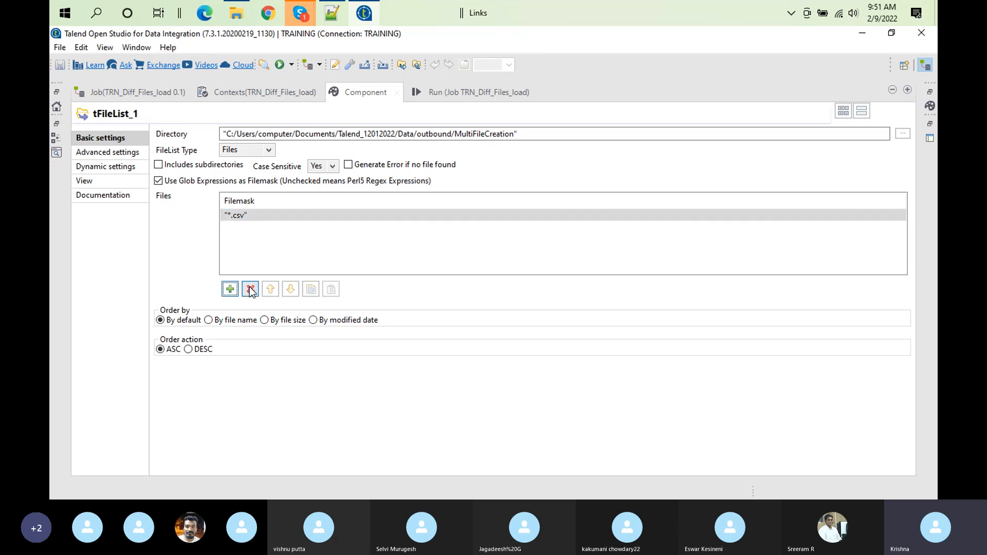
- Clear the output and rerun TRN_Diff_Files_load with only the "*.csv" filemask
{"action": "left_click", "coordinate": [458, 86]}
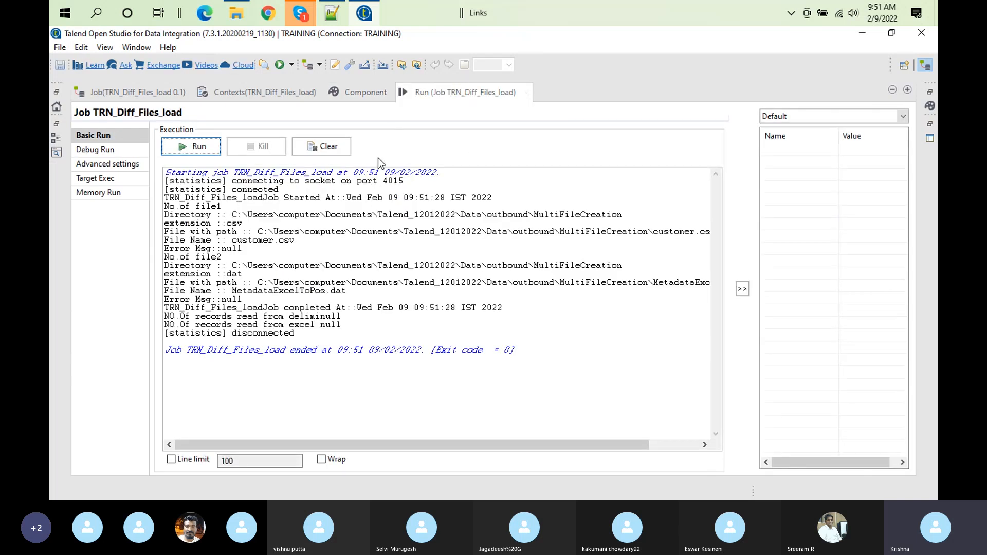
{"action": "left_click", "coordinate": [307, 146]}
{"action": "left_click", "coordinate": [193, 148]}
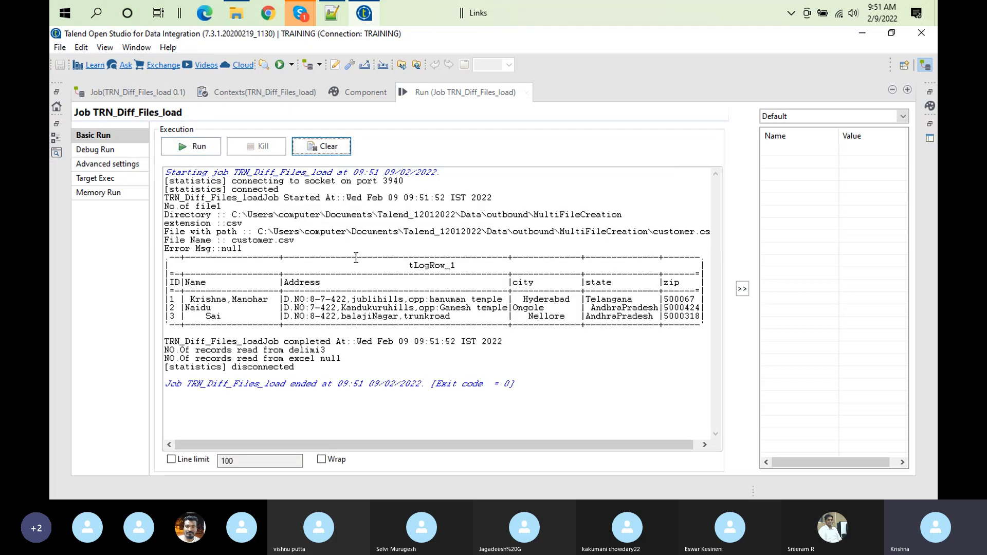
- Add a second filemask row "*.*" to the Files table of tFileList_1
{"action": "left_click", "coordinate": [373, 90]}
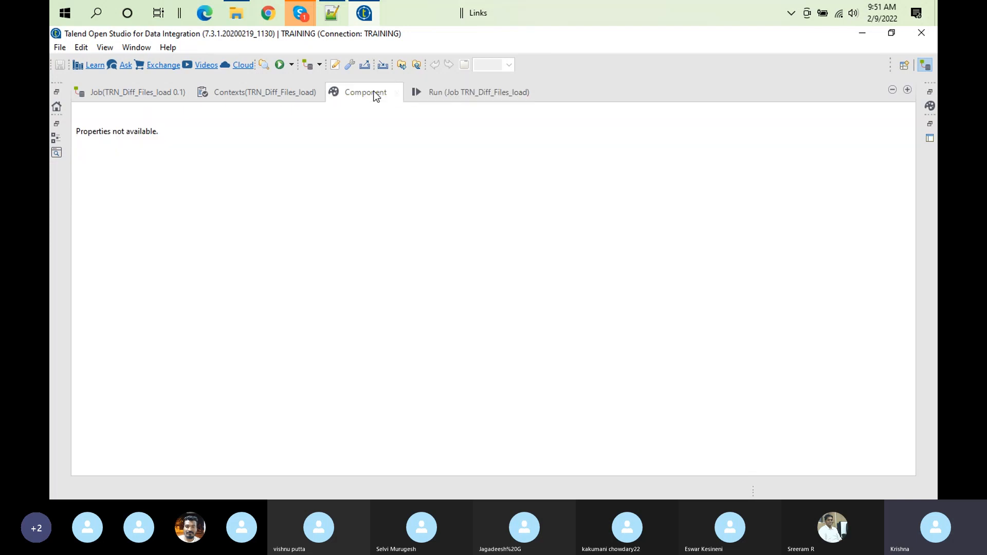
{"action": "left_click", "coordinate": [444, 90]}
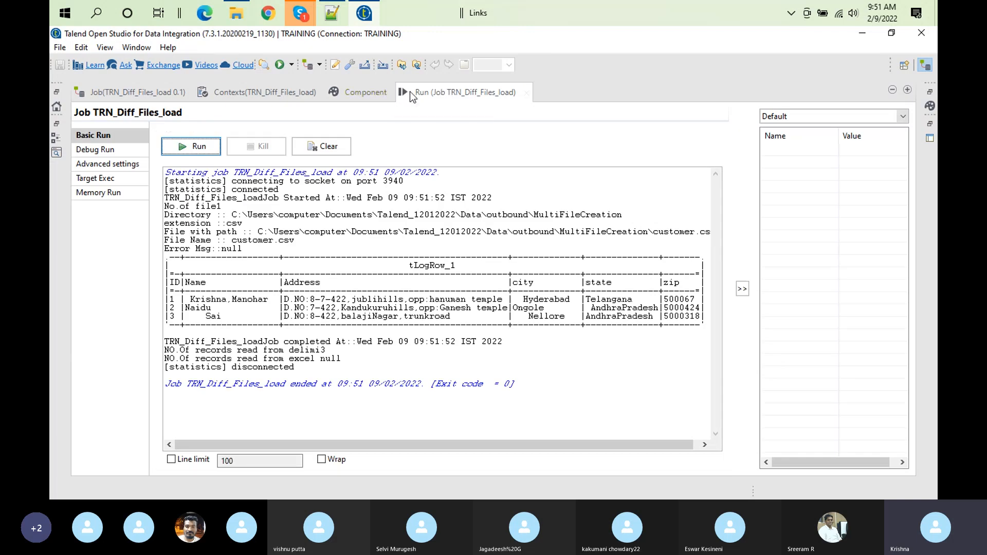
{"action": "double_click", "coordinate": [409, 92]}
{"action": "double_click", "coordinate": [428, 217]}
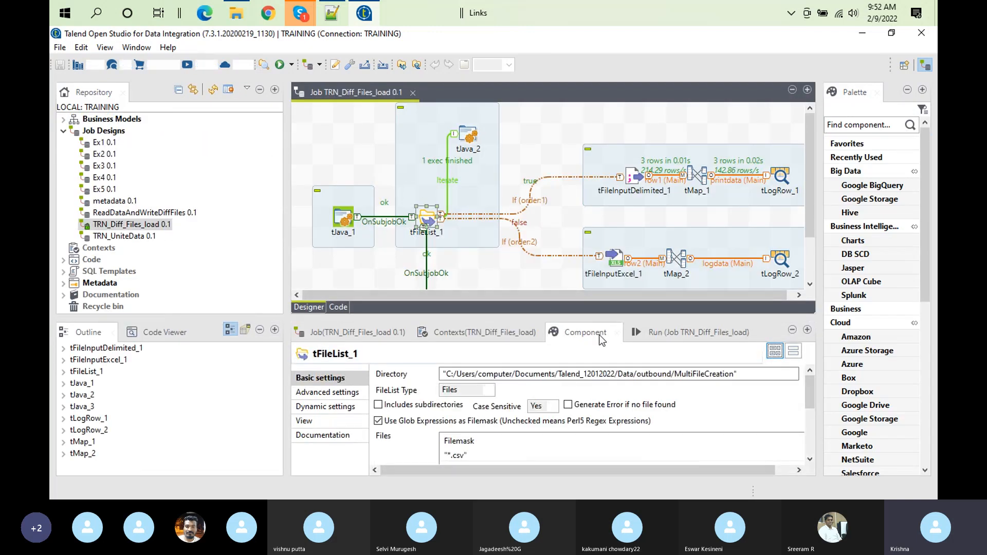
{"action": "double_click", "coordinate": [600, 335]}
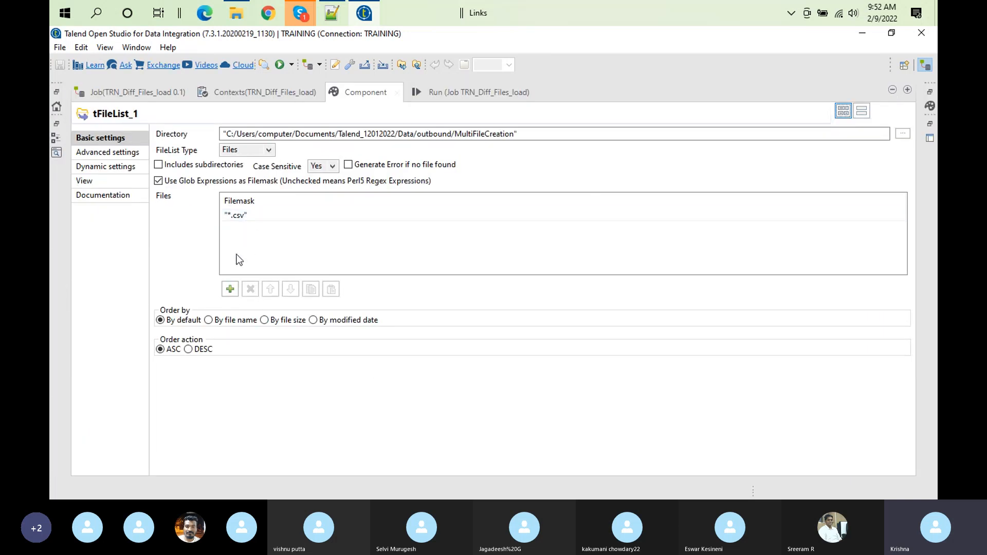
{"action": "left_click", "coordinate": [230, 289]}
{"action": "left_click", "coordinate": [241, 227]}
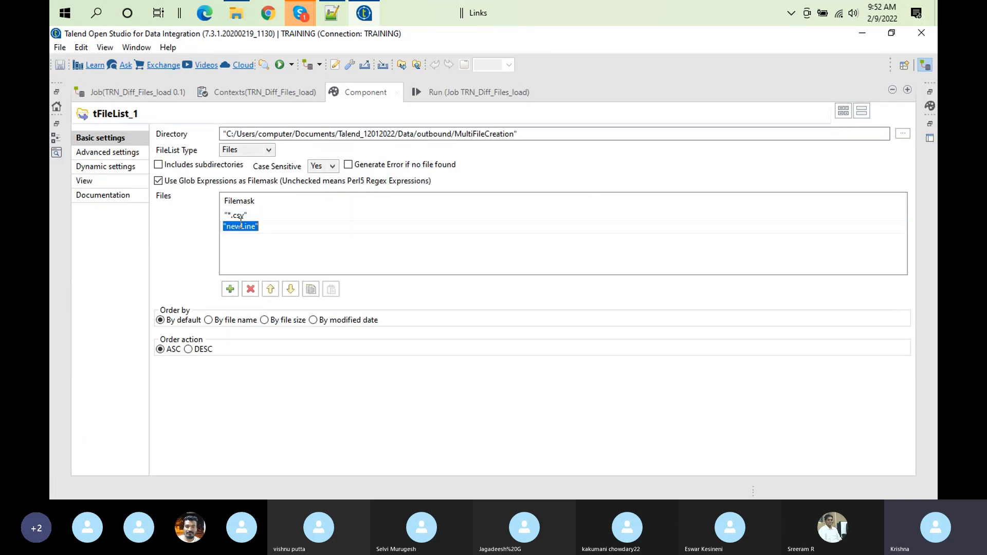
{"action": "key", "text": "BackSpace"}
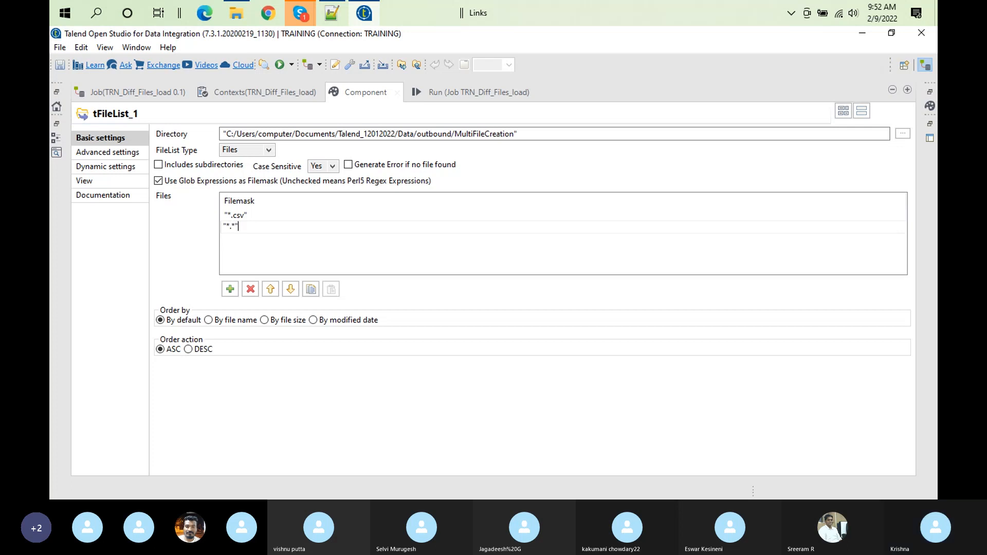
- Rerun TRN_Diff_Files_load with the "*.csv" and "*.*" filemasks, and restore the normal layout
{"action": "left_click", "coordinate": [479, 90]}
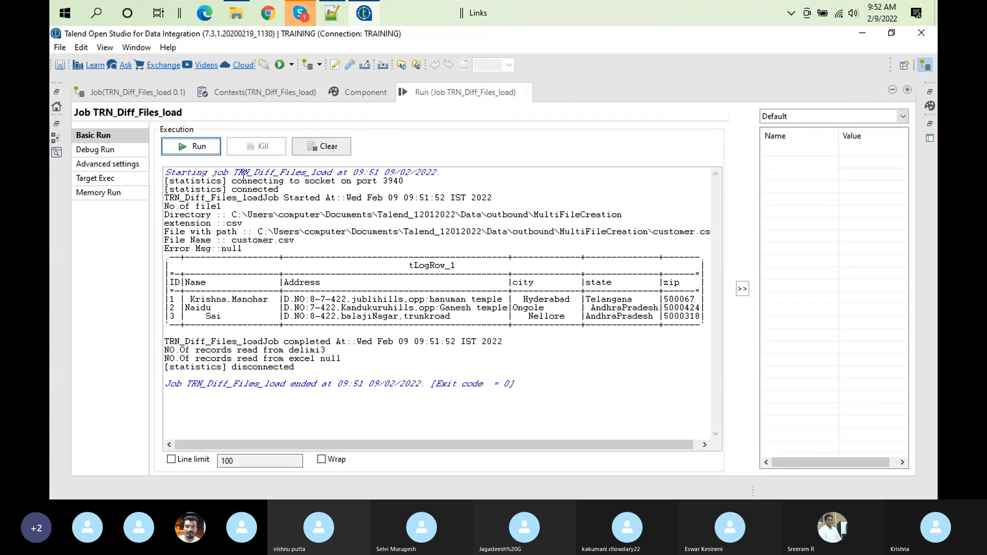
{"action": "left_click", "coordinate": [196, 149]}
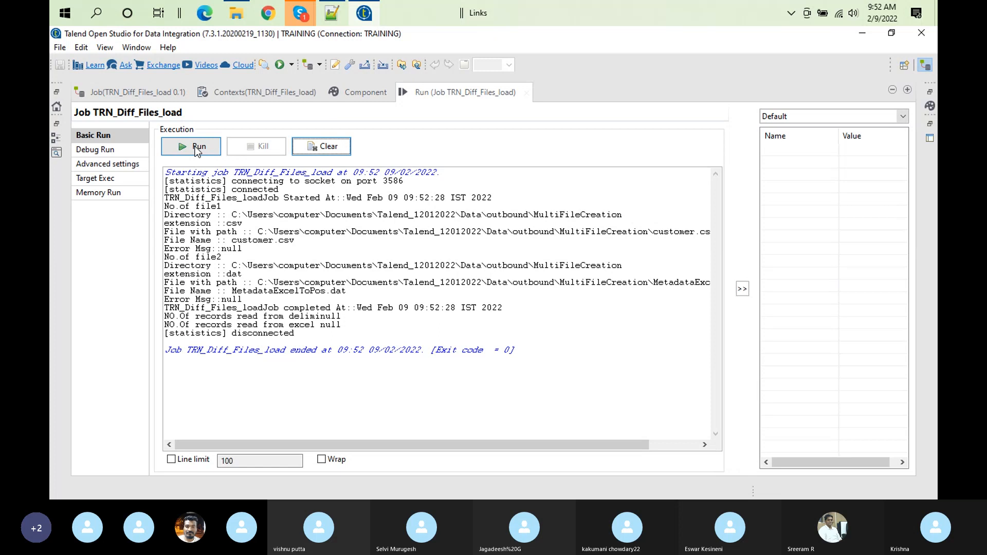
{"action": "left_click", "coordinate": [355, 96]}
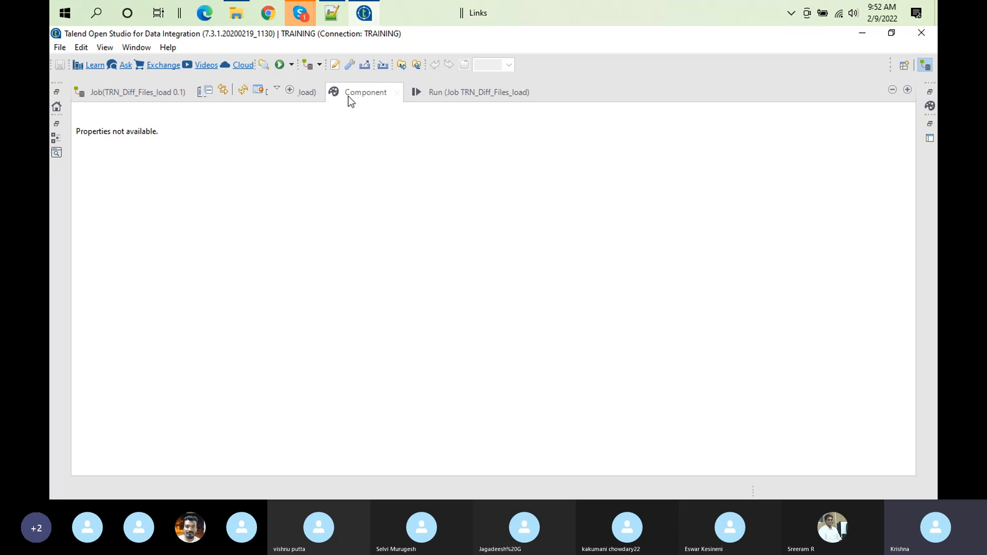
{"action": "double_click", "coordinate": [348, 96]}
- Enable Includes subdirectories in the basic settings of tFileList_1
{"action": "left_click", "coordinate": [427, 221]}
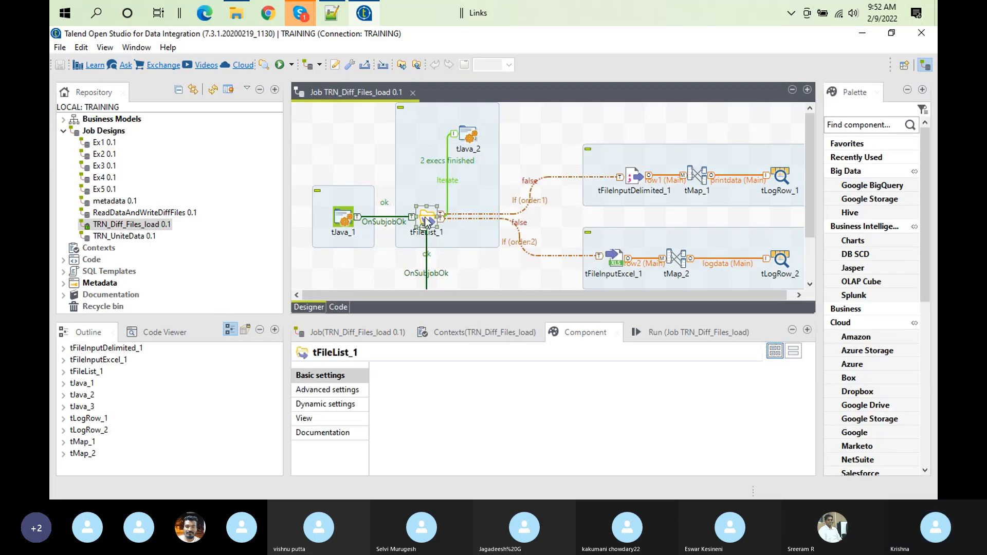
{"action": "double_click", "coordinate": [572, 332]}
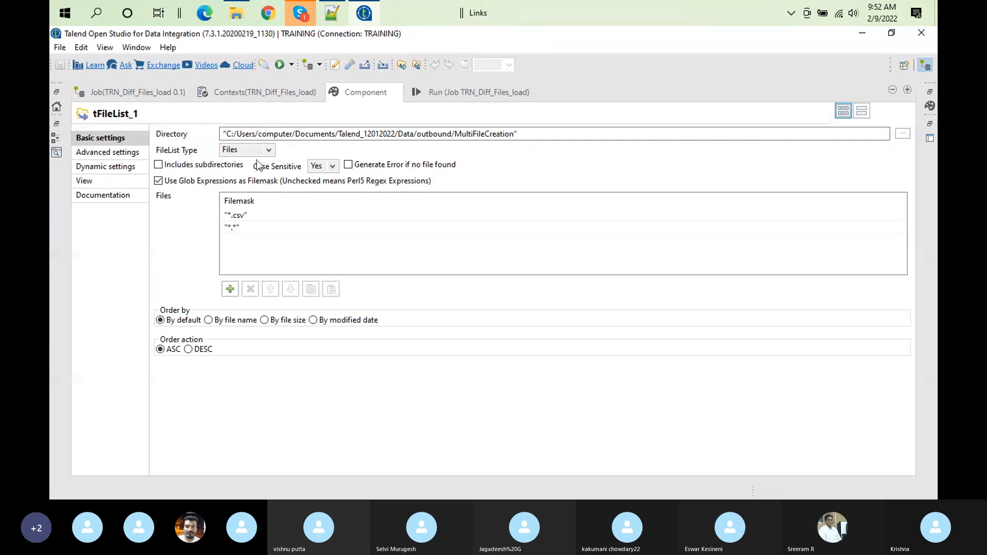
{"action": "left_click", "coordinate": [193, 166]}
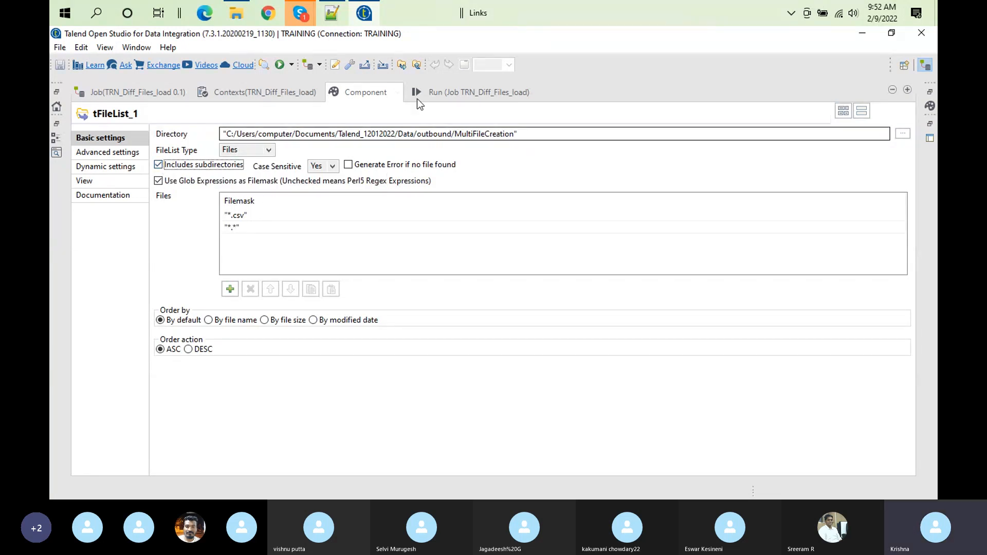
- Clear the output, rerun TRN_Diff_Files_load with subdirectories included, and restore the normal layout
{"action": "left_click", "coordinate": [466, 95]}
{"action": "left_click", "coordinate": [321, 146]}
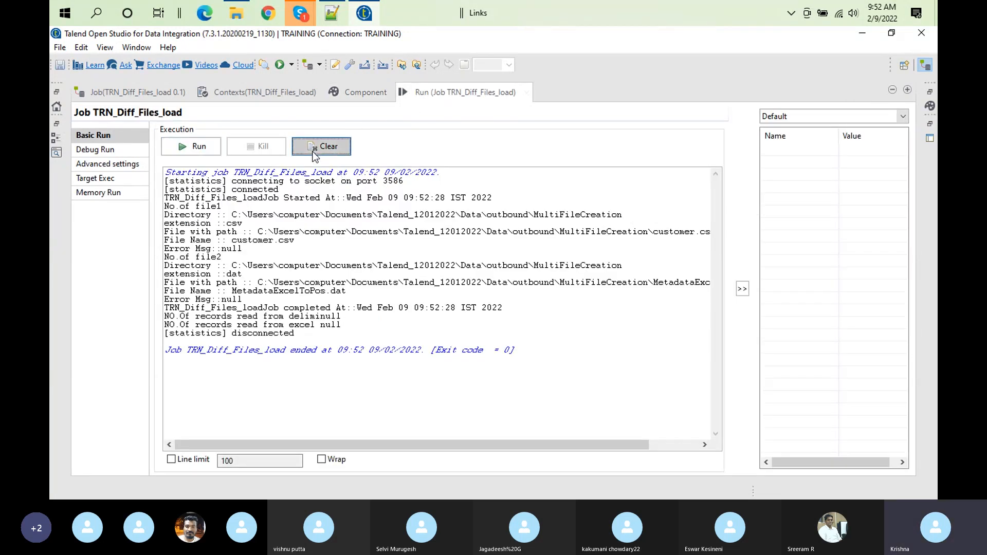
{"action": "left_click", "coordinate": [189, 144]}
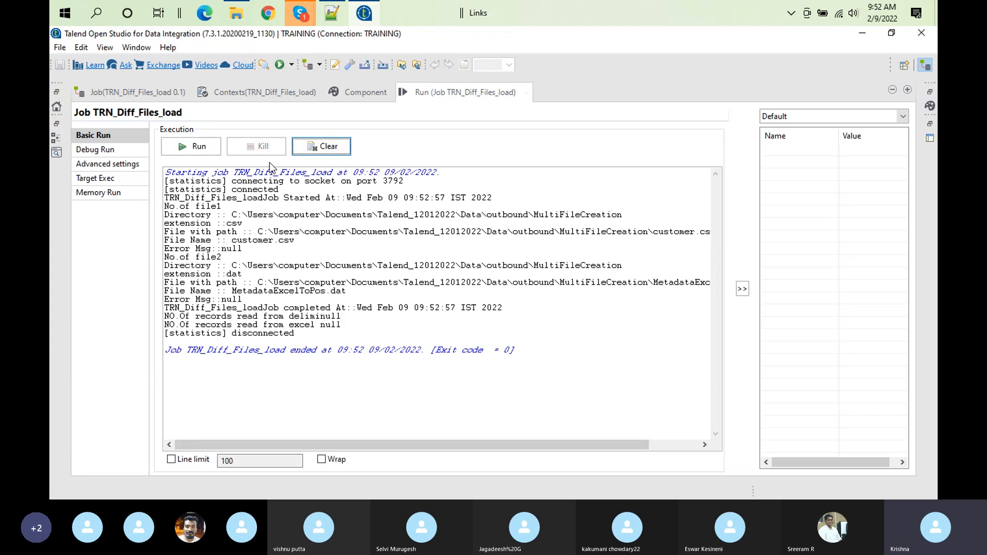
{"action": "left_click", "coordinate": [363, 89]}
{"action": "double_click", "coordinate": [445, 96]}
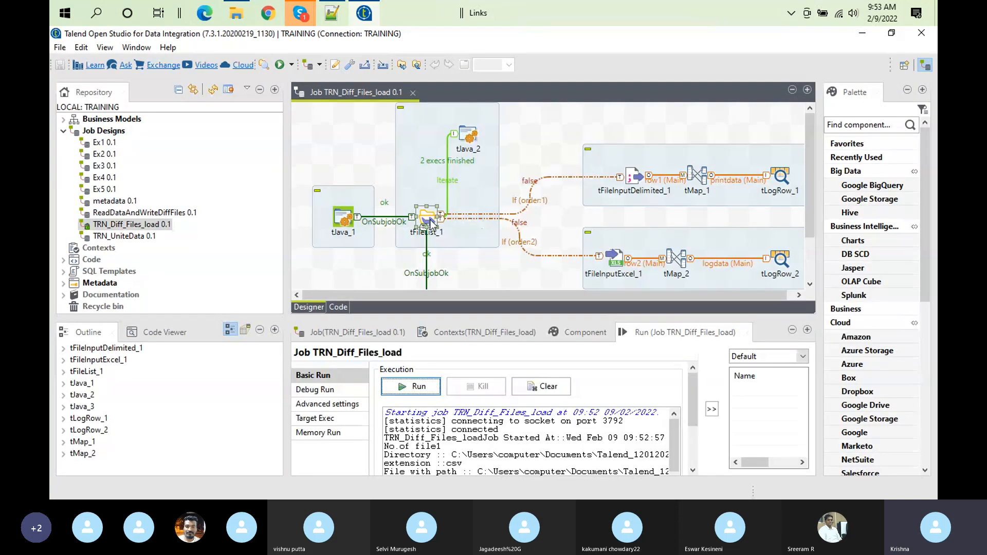
- Shorten the tFileList_1 directory to the parent Data/outbound folder by removing MultiFileCreation from the path
{"action": "double_click", "coordinate": [429, 220]}
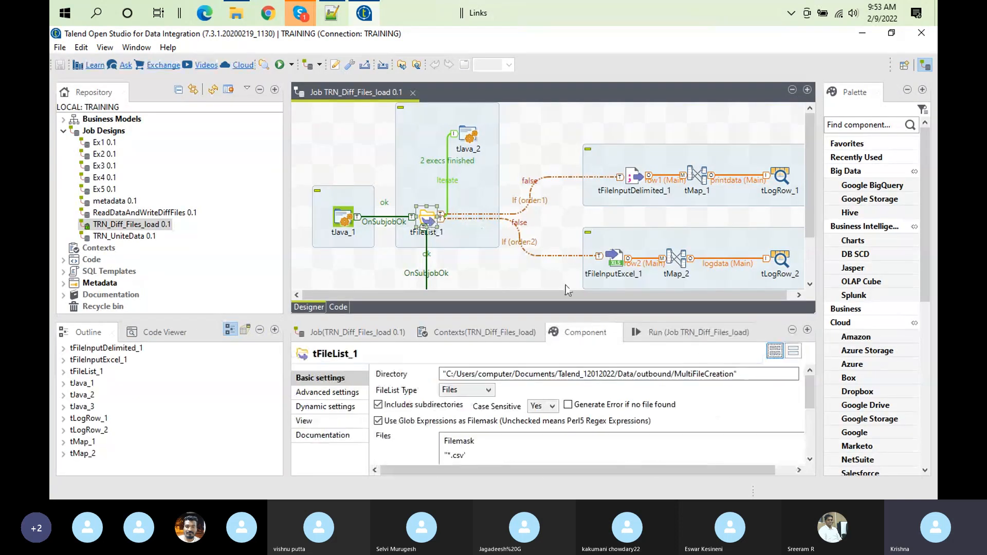
{"action": "left_click", "coordinate": [740, 381]}
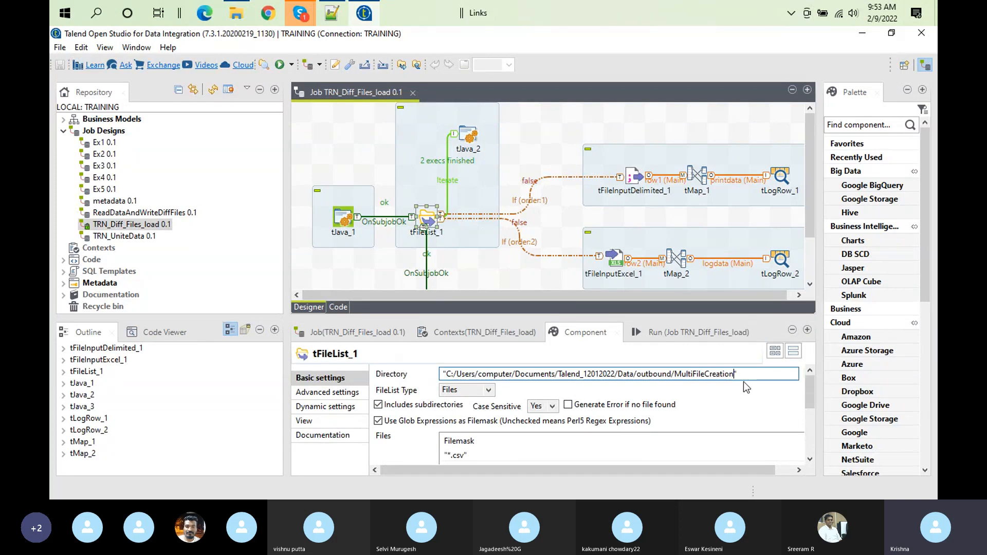
{"action": "key", "text": "BackSpace"}
{"action": "key", "text": "BackSpace"}
{"action": "key", "text": "BackSpace"}
{"action": "key", "text": "BackSpace"}
{"action": "key", "text": "BackSpace"}
{"action": "key", "text": "BackSpace"}
{"action": "key", "text": "BackSpace"}
{"action": "key", "text": "BackSpace"}
{"action": "key", "text": "BackSpace"}
{"action": "key", "text": "BackSpace"}
{"action": "key", "text": "BackSpace"}
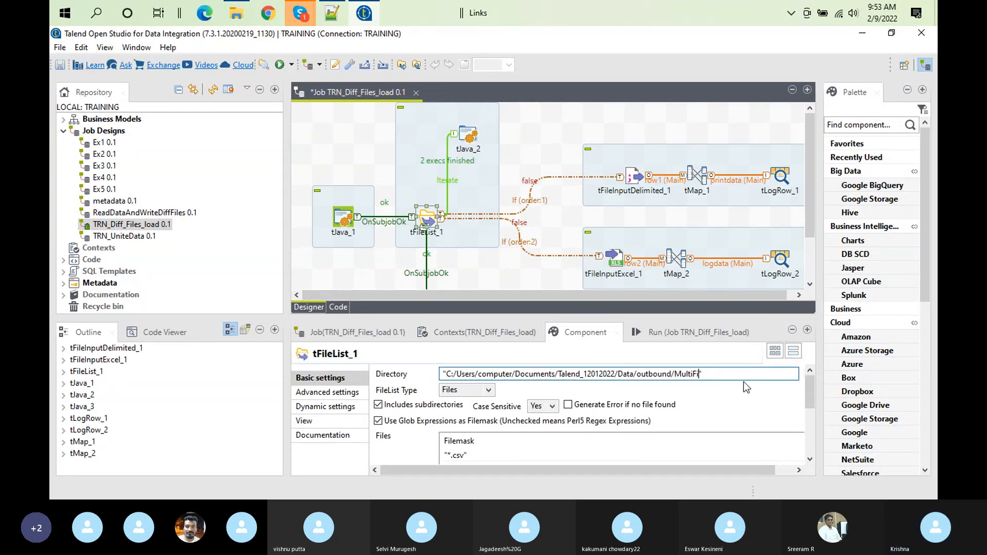
{"action": "key", "text": "BackSpace"}
{"action": "key", "text": "BackSpace"}
{"action": "key", "text": "BackSpace"}
{"action": "key", "text": "BackSpace"}
{"action": "key", "text": "BackSpace"}
- Clear the output, rerun TRN_Diff_Files_load on the outbound directory, and examine the enlarged run log from its beginning
{"action": "left_click", "coordinate": [677, 335]}
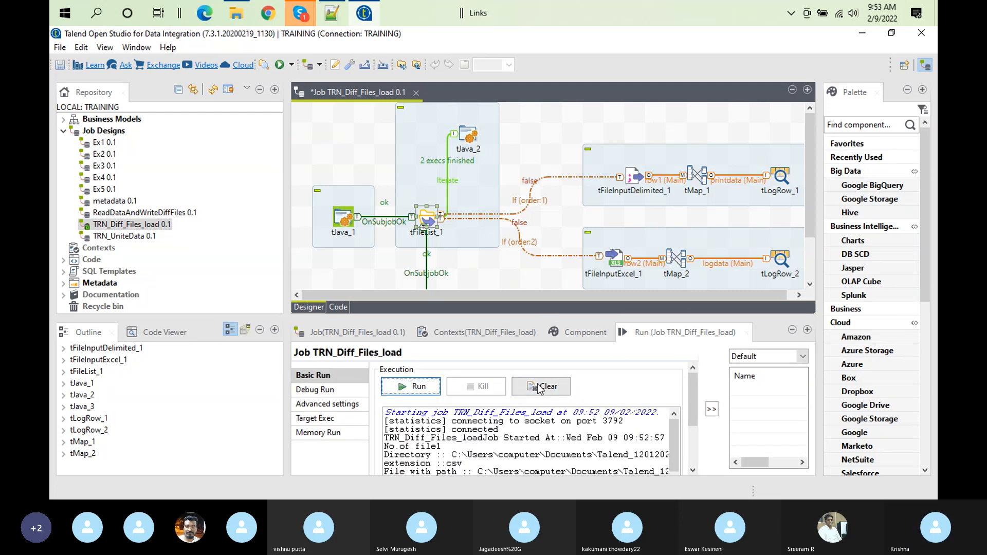
{"action": "left_click", "coordinate": [560, 392]}
{"action": "left_click", "coordinate": [427, 386]}
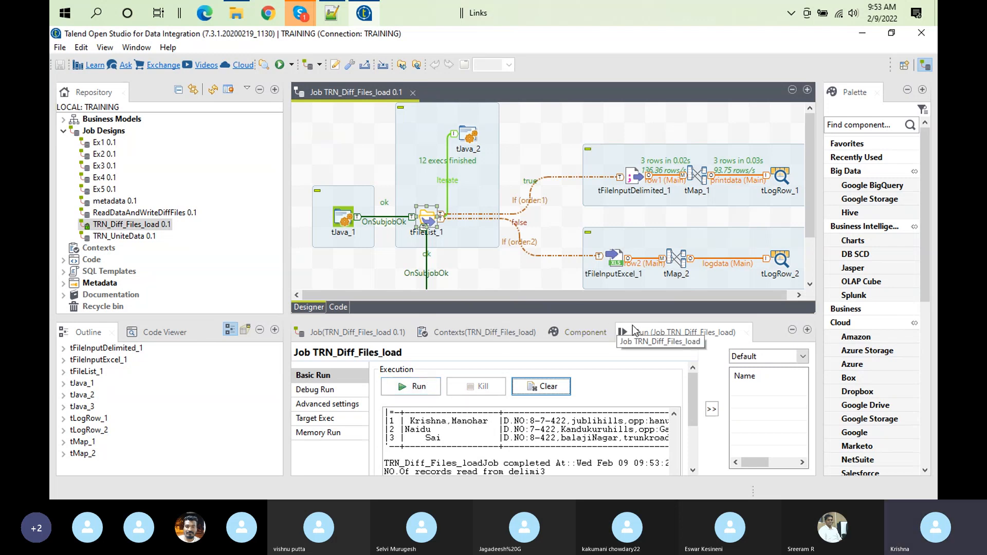
{"action": "double_click", "coordinate": [630, 332]}
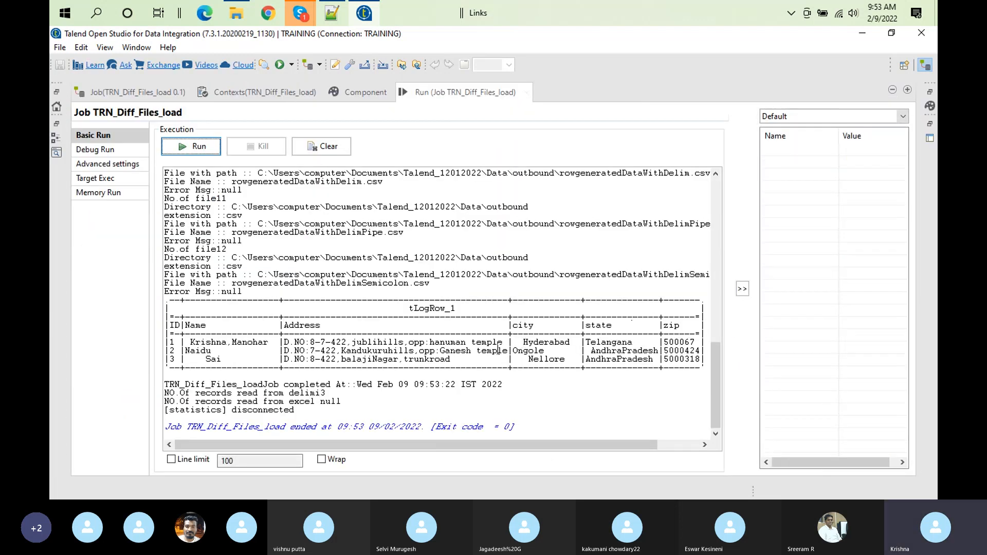
{"action": "left_click_drag", "start_coordinate": [721, 385], "coordinate": [718, 175]}
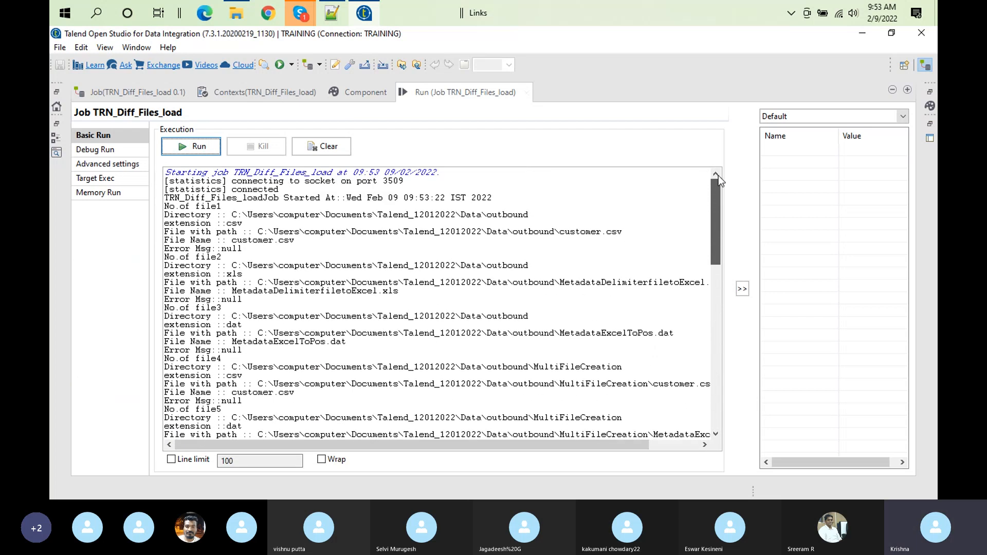
- Switch to File Explorer and open the outbound folder to compare its files with the run log
{"action": "left_click", "coordinate": [237, 15]}
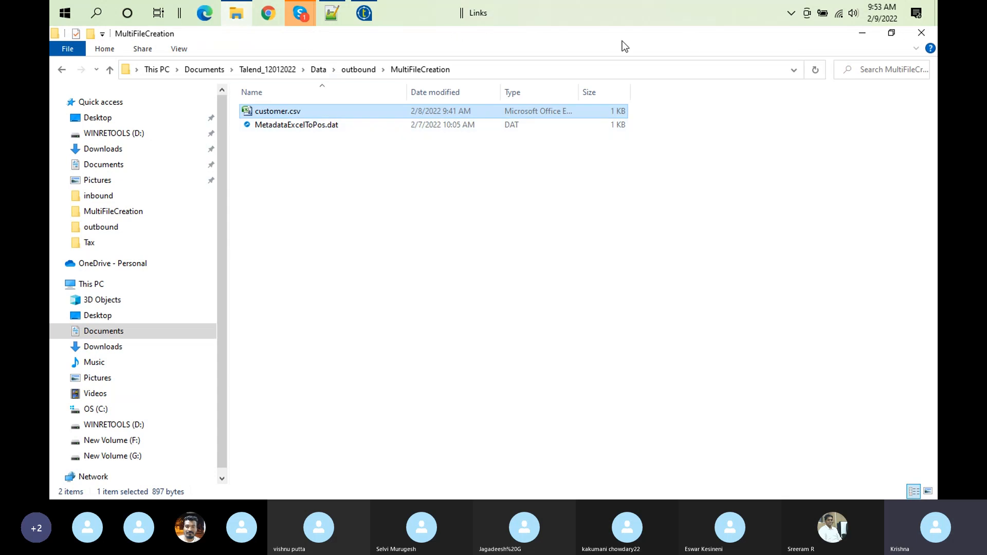
{"action": "left_click", "coordinate": [853, 38]}
{"action": "double_click", "coordinate": [407, 95]}
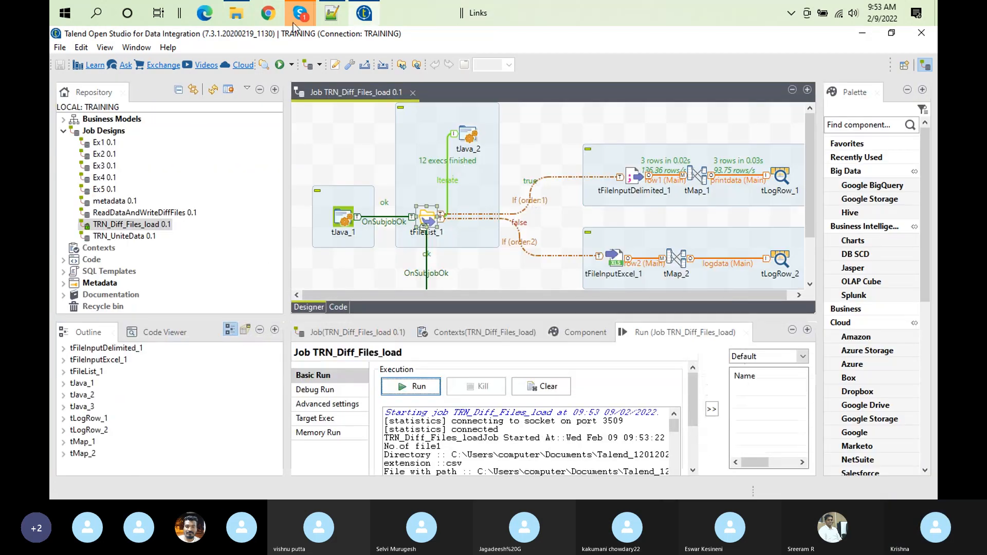
{"action": "left_click", "coordinate": [241, 16]}
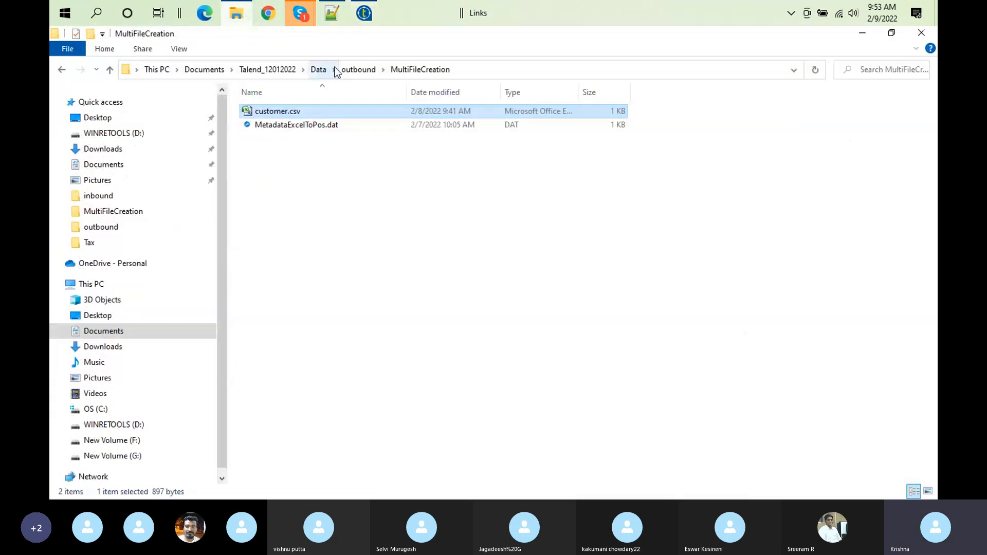
{"action": "left_click", "coordinate": [355, 70]}
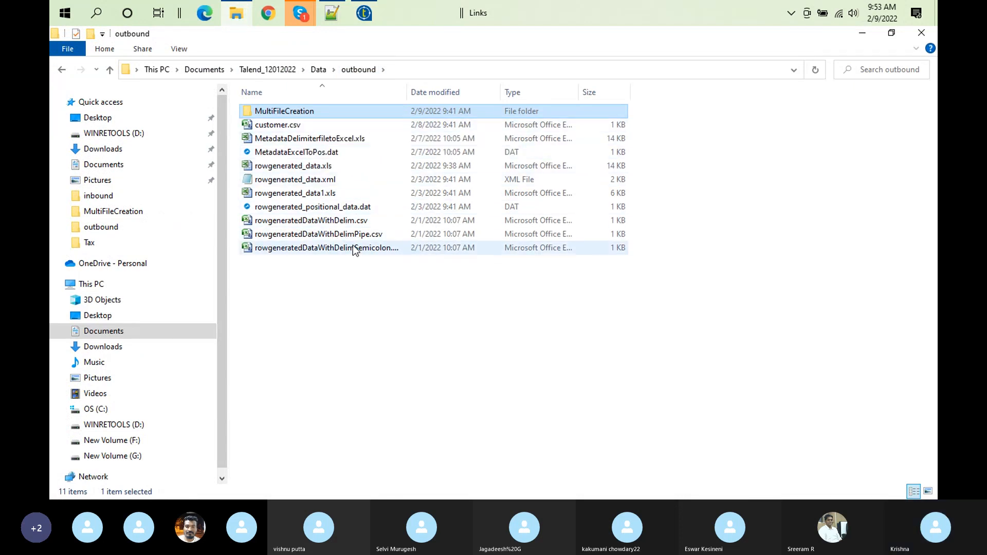
{"action": "left_click", "coordinate": [367, 236]}
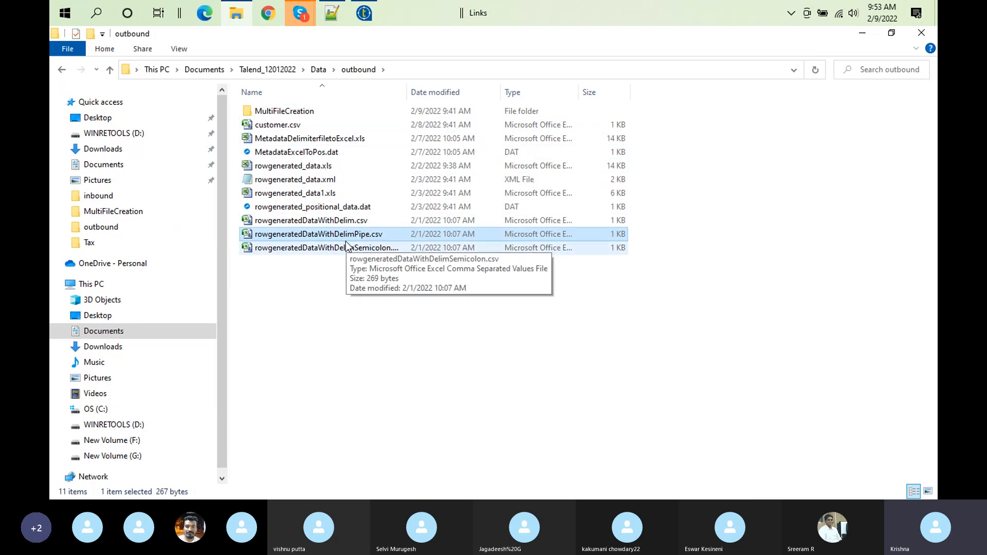
- Switch back to Talend Open Studio and open the settings of tFileList_1
{"action": "left_click", "coordinate": [366, 14]}
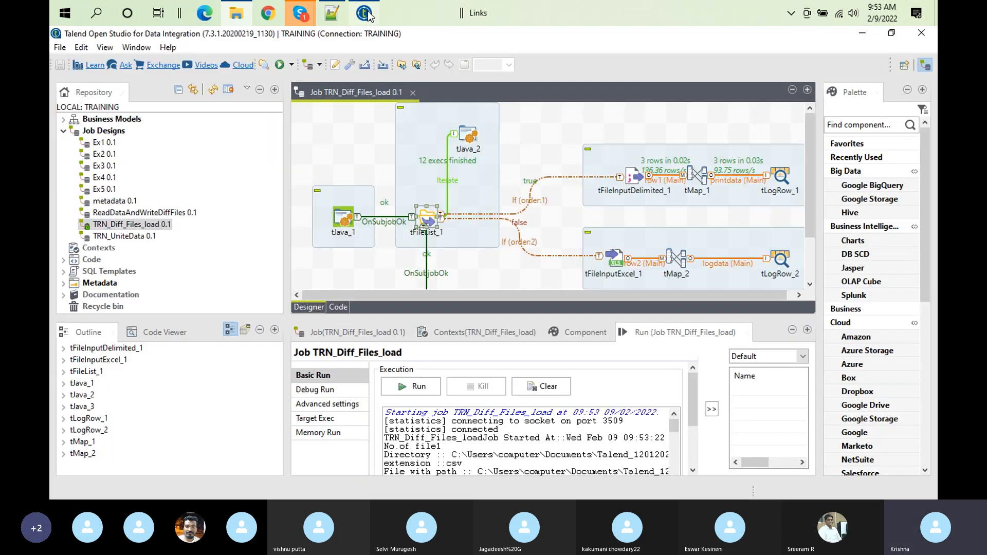
{"action": "double_click", "coordinate": [420, 215]}
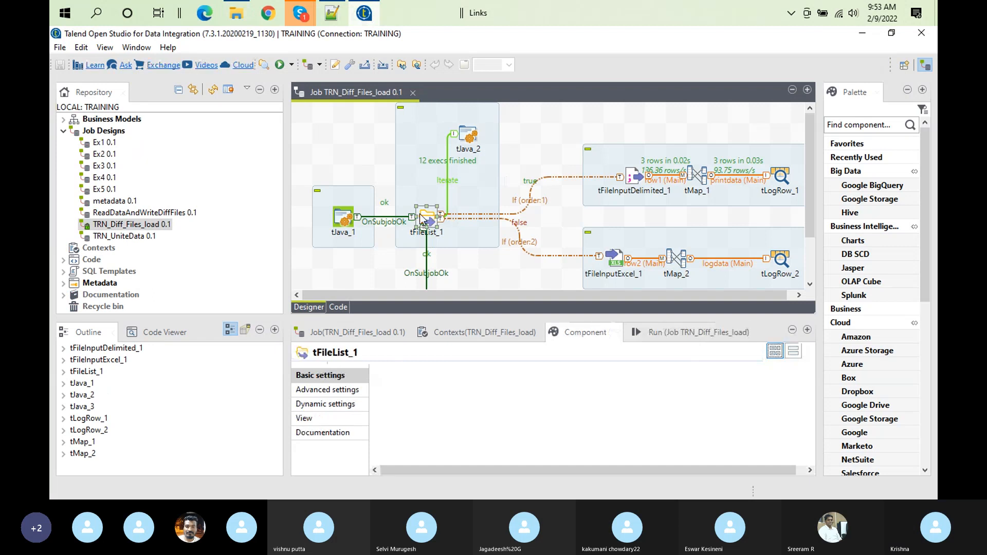
- Add the Address positional file metadata to the job as a tFileInputPositional component beneath the tFileInputExcel_1 subjob
{"action": "double_click", "coordinate": [360, 95]}
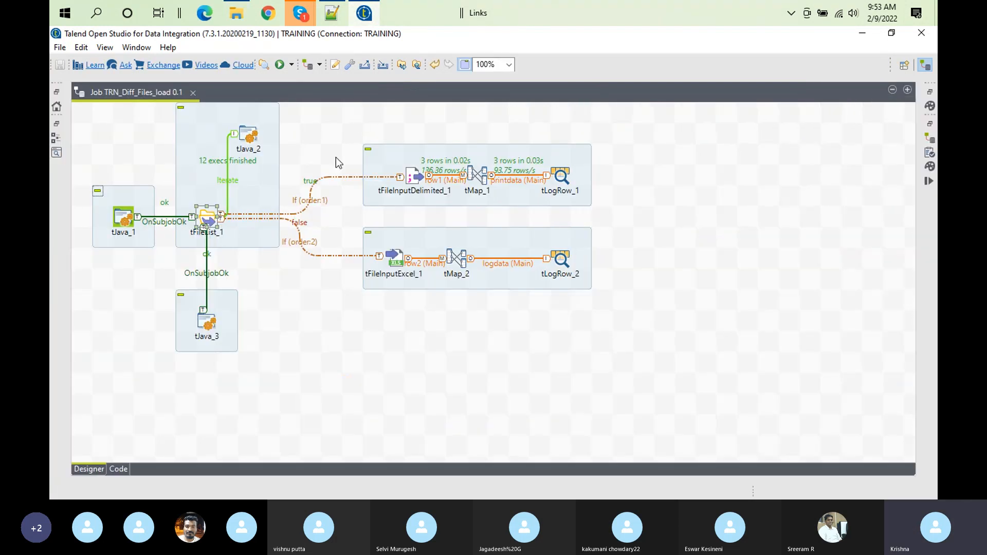
{"action": "double_click", "coordinate": [114, 91]}
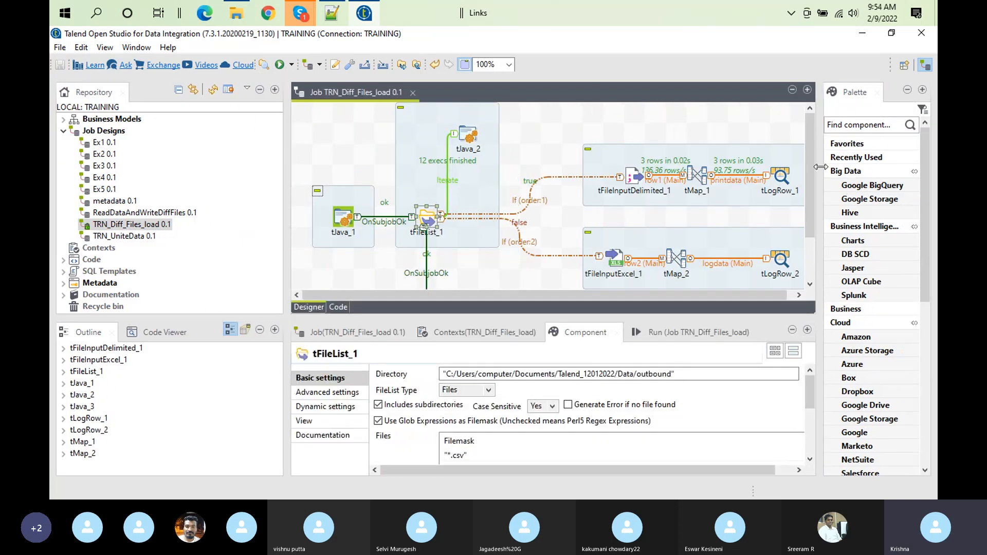
{"action": "left_click_drag", "start_coordinate": [812, 163], "coordinate": [812, 206]}
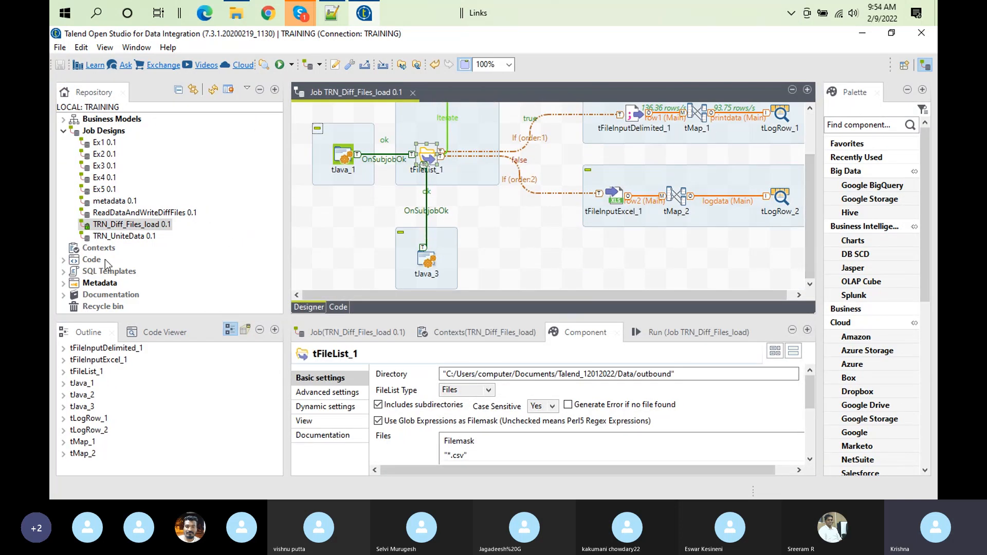
{"action": "left_click", "coordinate": [64, 283]}
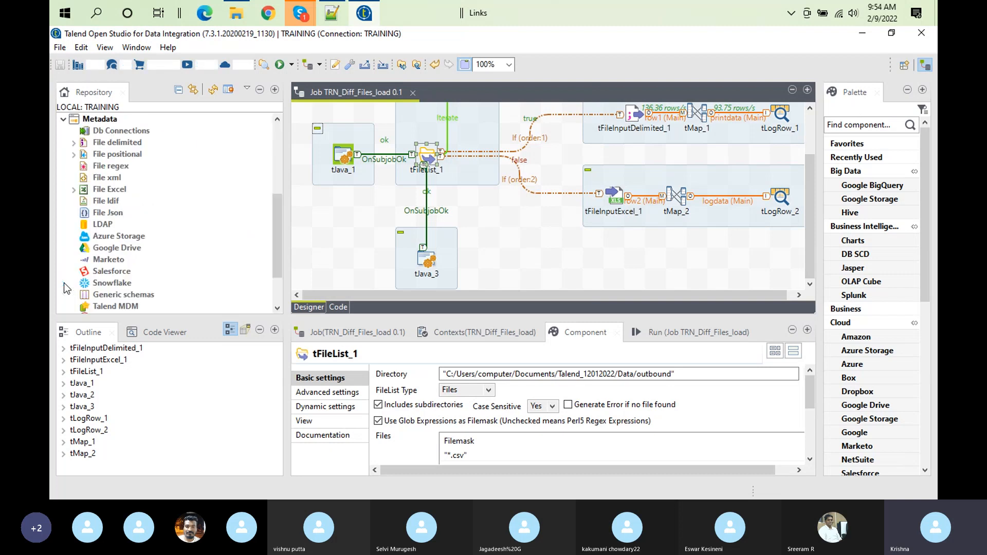
{"action": "left_click", "coordinate": [73, 154]}
{"action": "left_click", "coordinate": [123, 165]}
{"action": "left_click_drag", "start_coordinate": [608, 293], "coordinate": [599, 267]}
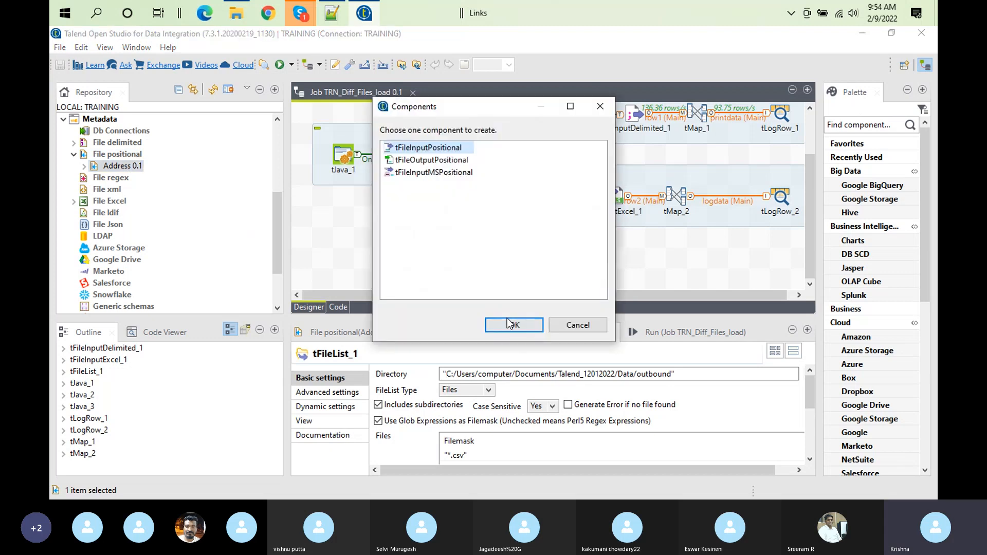
{"action": "left_click", "coordinate": [514, 325]}
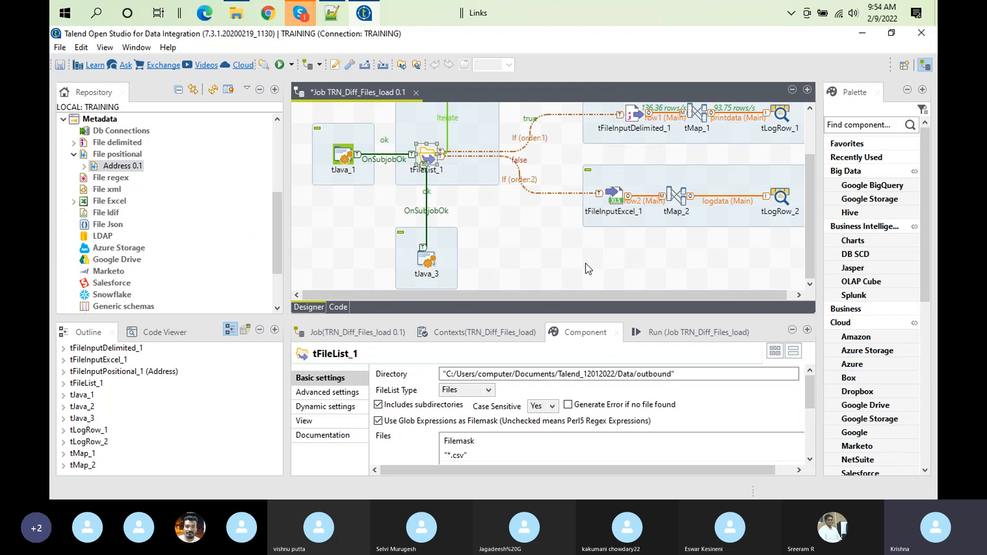
- Add a tMap component and place it beside the Address input with space between the two
{"action": "left_click", "coordinate": [634, 254]}
{"action": "type", "text": "tm"}
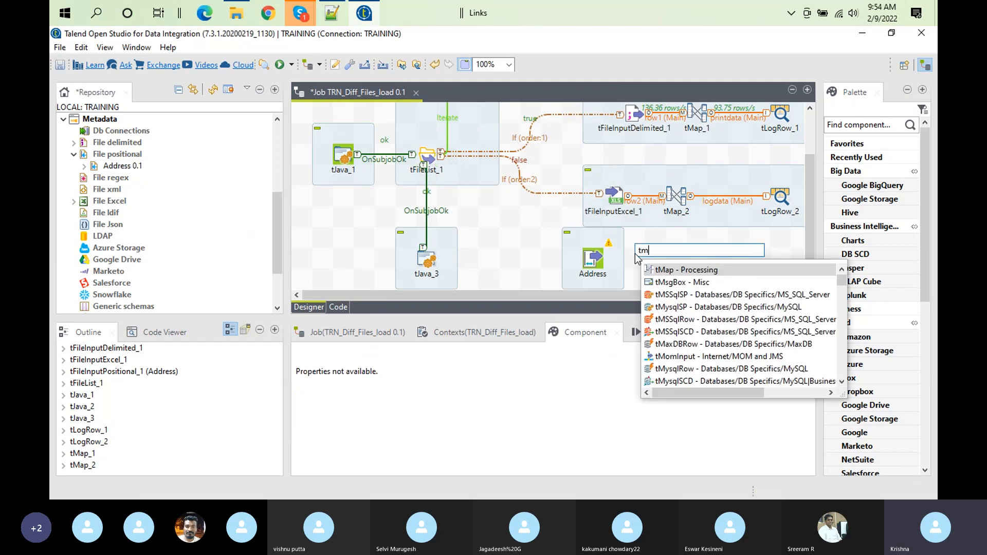
{"action": "type", "text": "ap"}
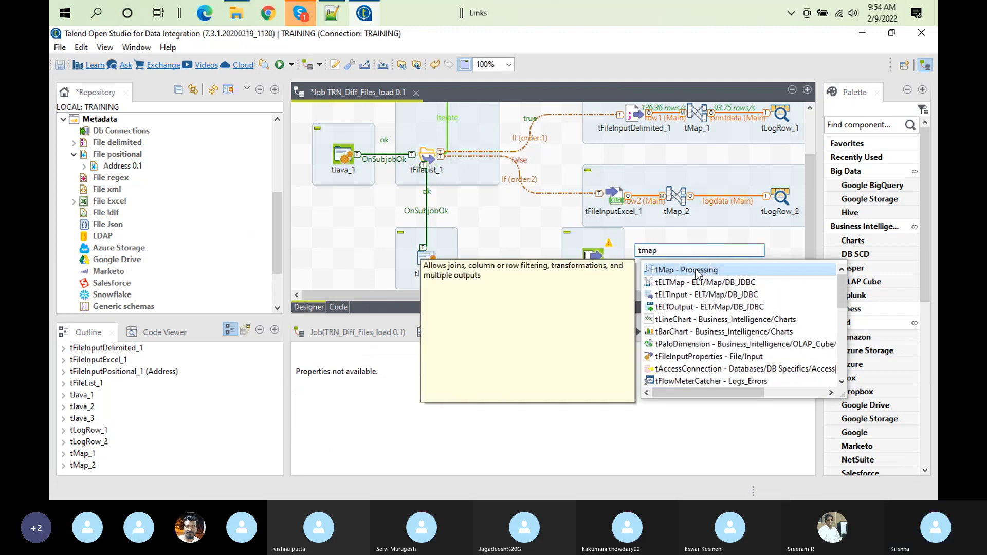
{"action": "double_click", "coordinate": [659, 269]}
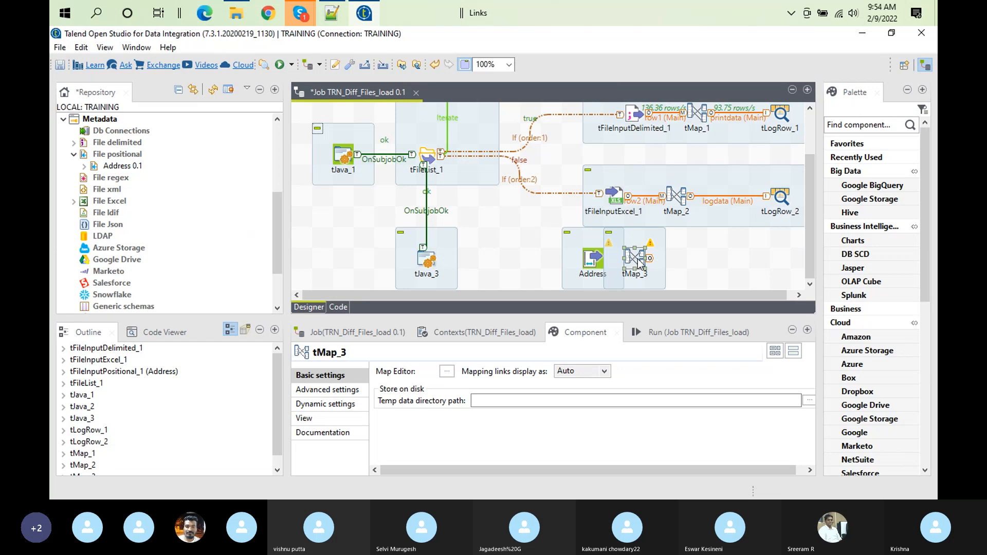
{"action": "left_click_drag", "start_coordinate": [635, 264], "coordinate": [677, 262]}
- Connect the Address input to tMap_3 with a Main row
{"action": "left_click", "coordinate": [596, 265]}
{"action": "right_click", "coordinate": [595, 265]}
{"action": "mouse_move", "coordinate": [683, 266]}
{"action": "left_click", "coordinate": [763, 268]}
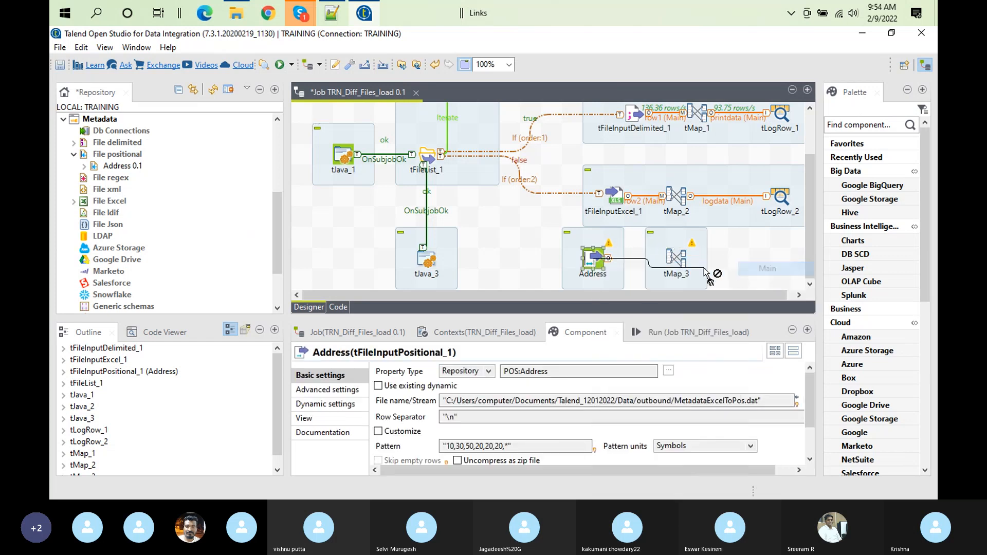
{"action": "left_click", "coordinate": [676, 258]}
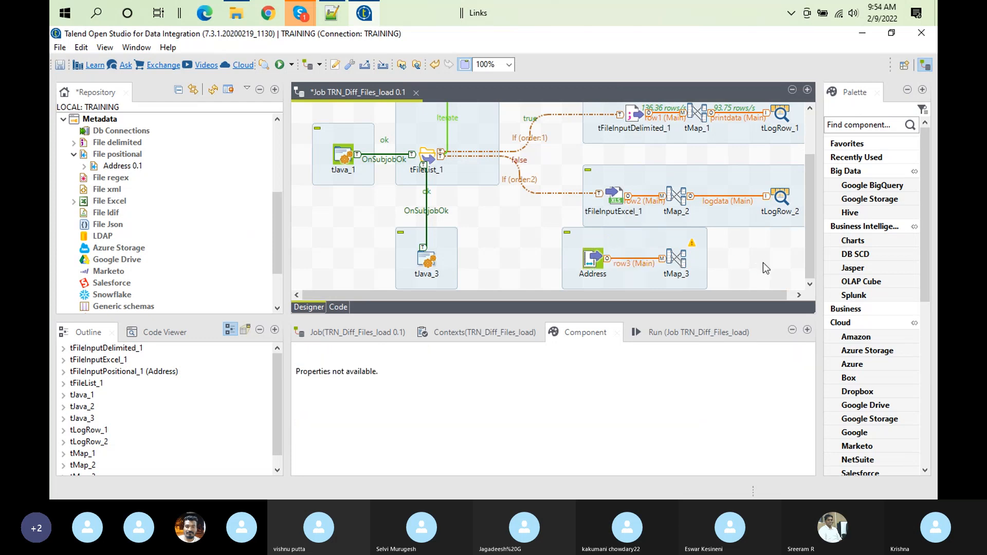
- Add a tLogRow component after tMap_3 and link tMap_3 to it through a new output named out
{"action": "type", "text": "tlo"}
{"action": "key", "text": "Return"}
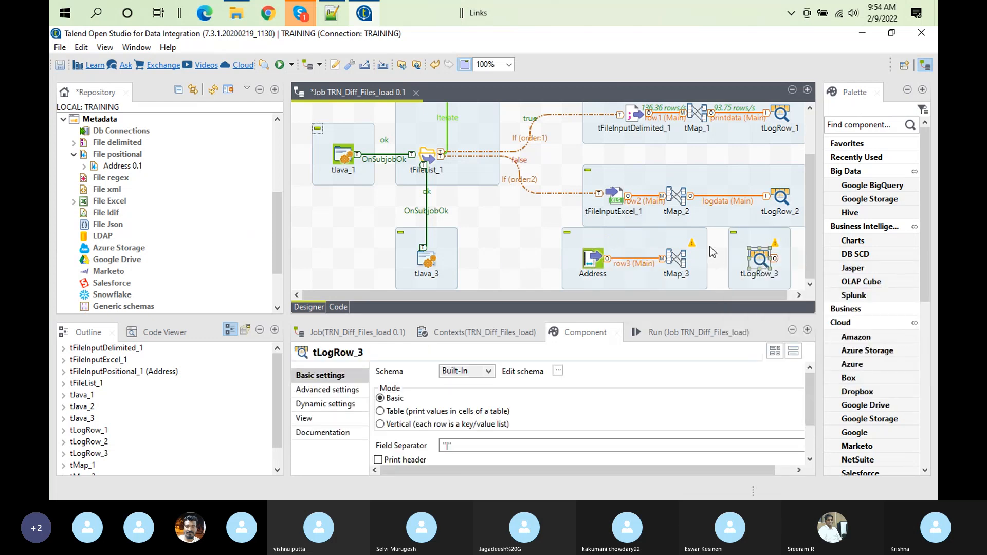
{"action": "right_click", "coordinate": [675, 261]}
{"action": "mouse_move", "coordinate": [749, 273]}
{"action": "left_click", "coordinate": [619, 267]}
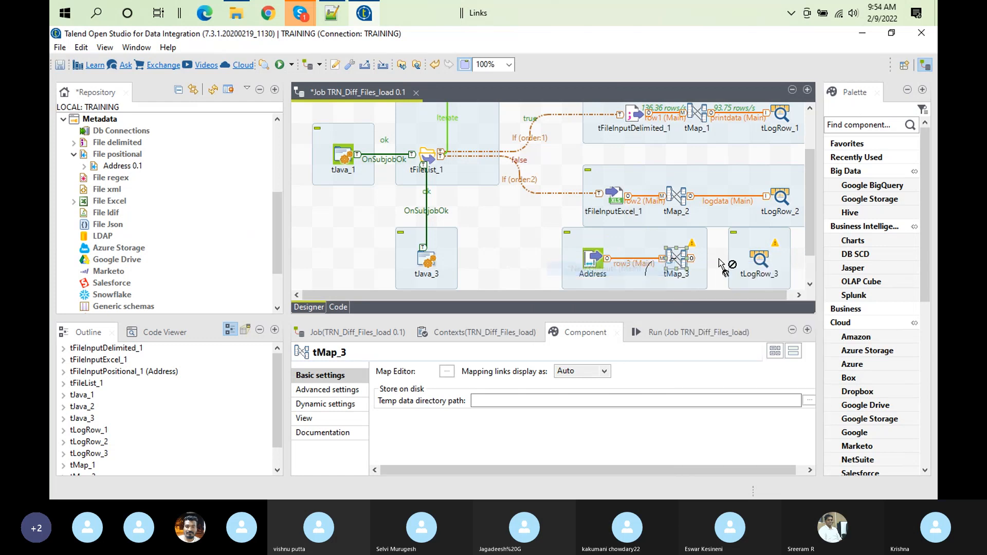
{"action": "left_click", "coordinate": [758, 258]}
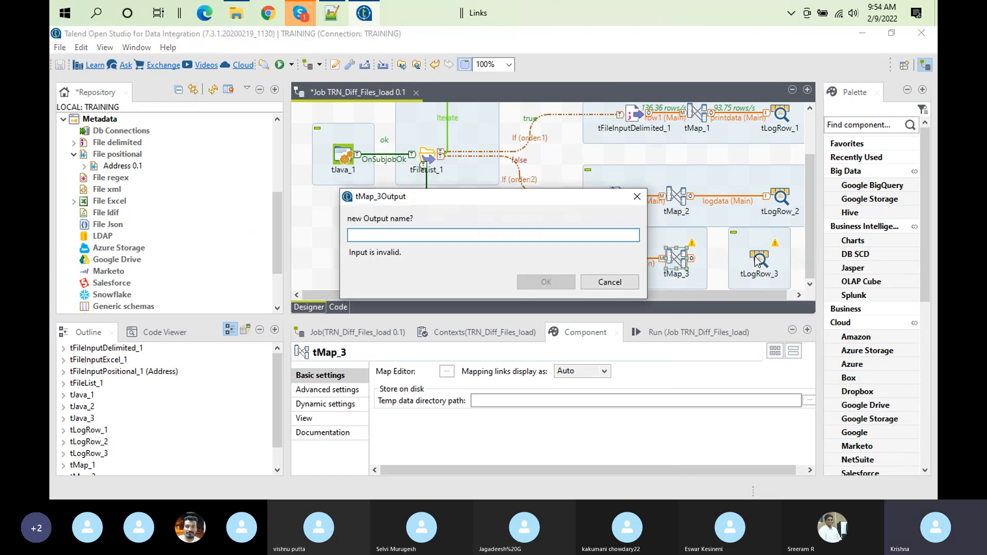
{"action": "type", "text": "log"}
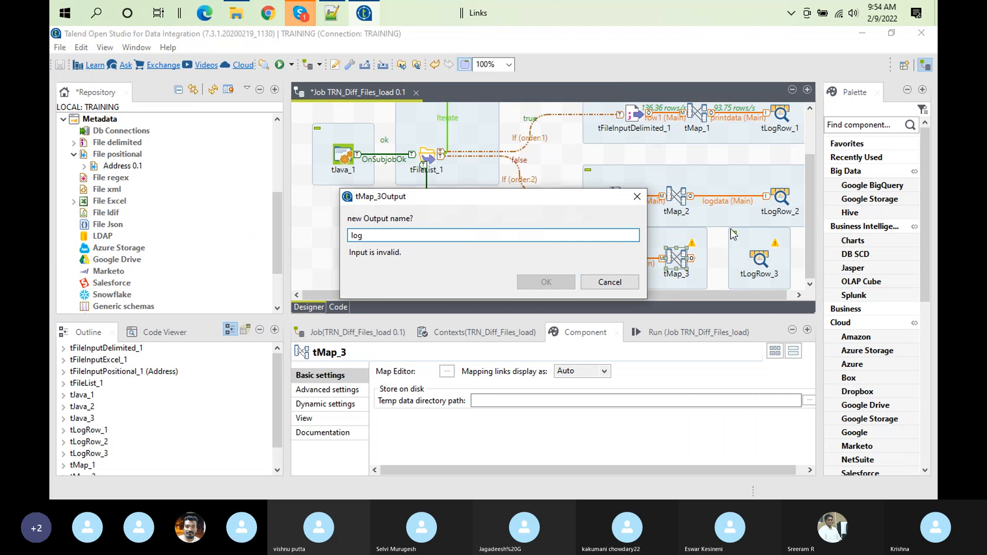
{"action": "type", "text": "data"}
{"action": "key", "text": "BackSpace"}
{"action": "key", "text": "BackSpace"}
{"action": "key", "text": "BackSpace"}
{"action": "key", "text": "BackSpace"}
{"action": "key", "text": "BackSpace"}
{"action": "key", "text": "BackSpace"}
{"action": "key", "text": "BackSpace"}
{"action": "type", "text": "out"}
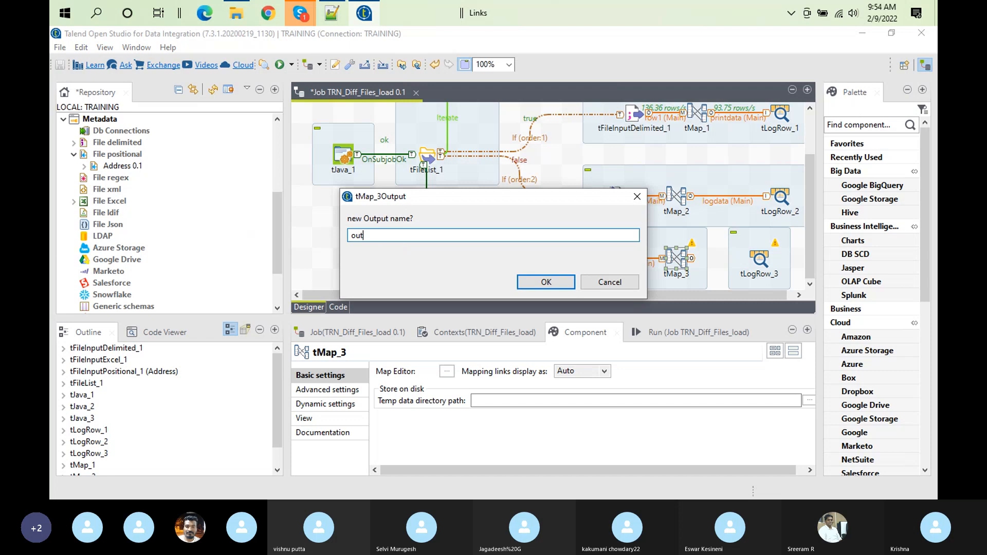
{"action": "key", "text": "Return"}
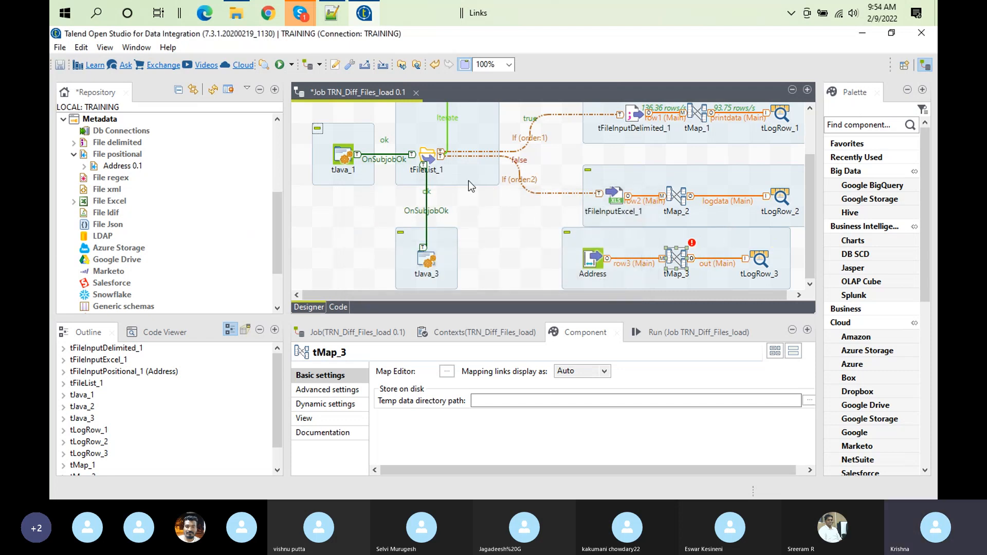
- Connect tFileList_1 to the Address input with a Run if trigger
{"action": "left_click", "coordinate": [428, 155]}
{"action": "right_click", "coordinate": [430, 156]}
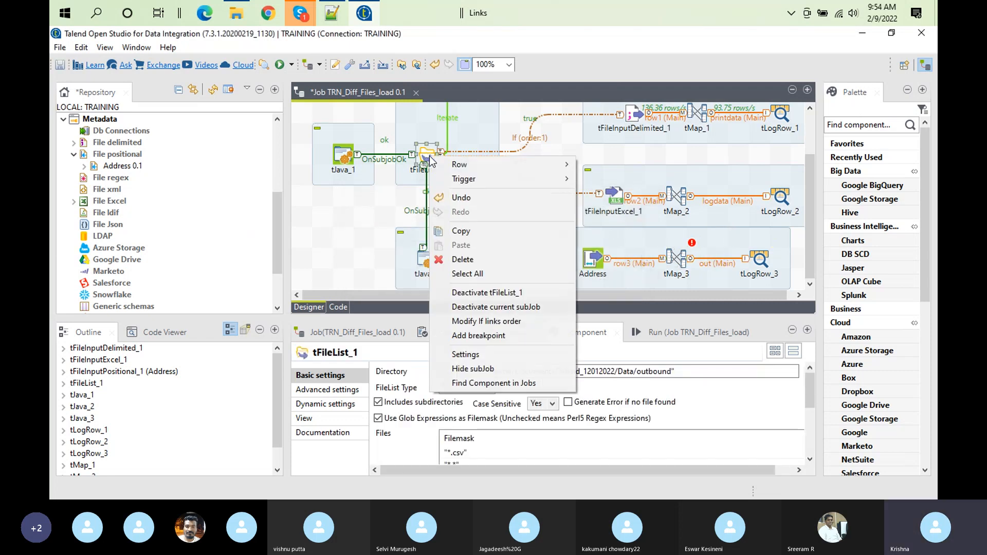
{"action": "mouse_move", "coordinate": [513, 181]}
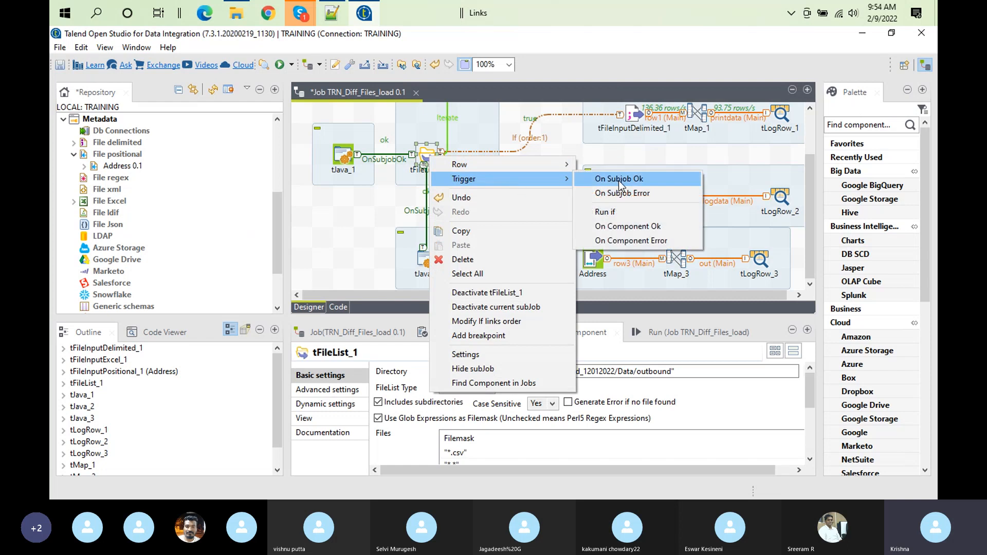
{"action": "left_click", "coordinate": [624, 212]}
{"action": "left_click", "coordinate": [601, 262]}
- Set the new If link's condition to ((String)globalMap.get("tFileList_1_CURRENT_FILEEXTENSION")).equals("dat")
{"action": "left_click", "coordinate": [512, 212]}
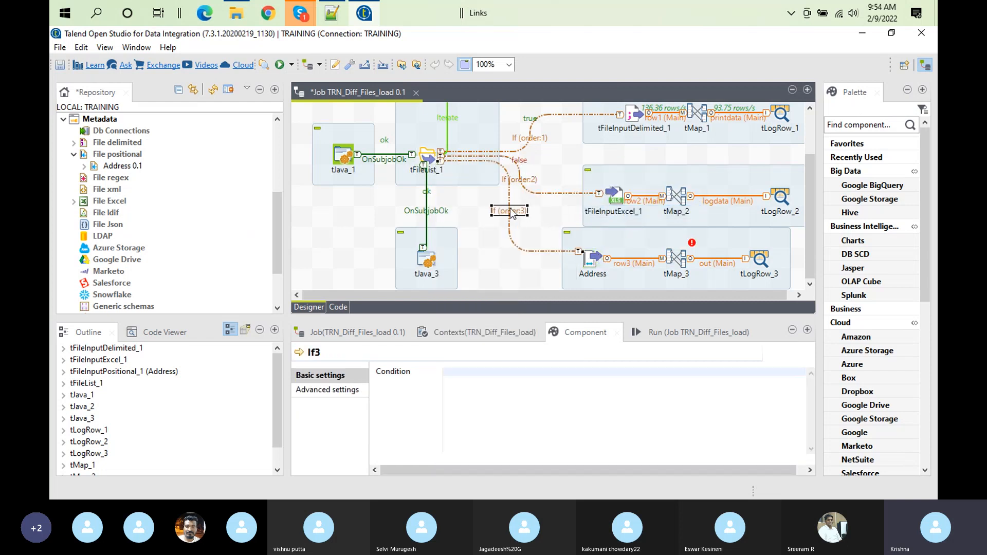
{"action": "left_click", "coordinate": [508, 371]}
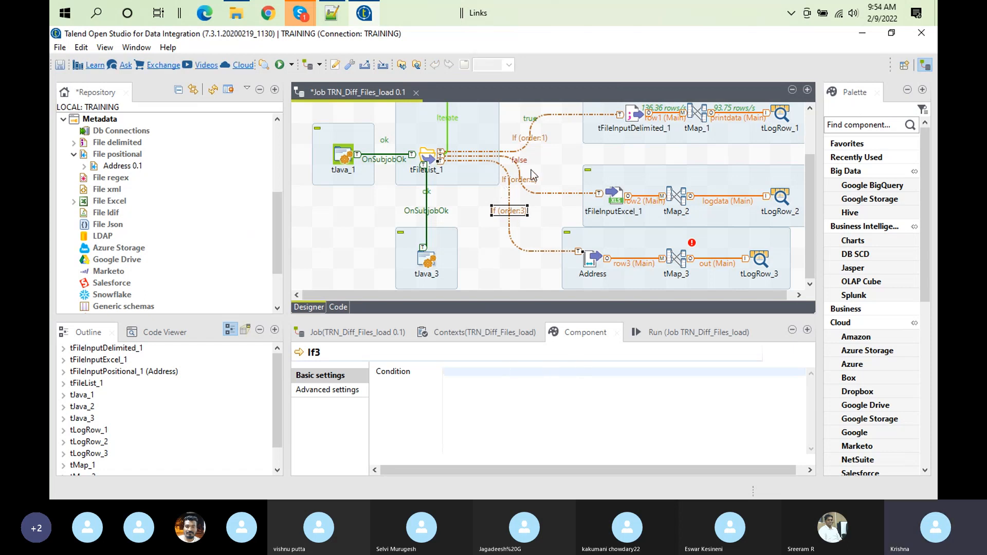
{"action": "left_click", "coordinate": [63, 384]}
{"action": "left_click_drag", "start_coordinate": [149, 432], "coordinate": [537, 387]}
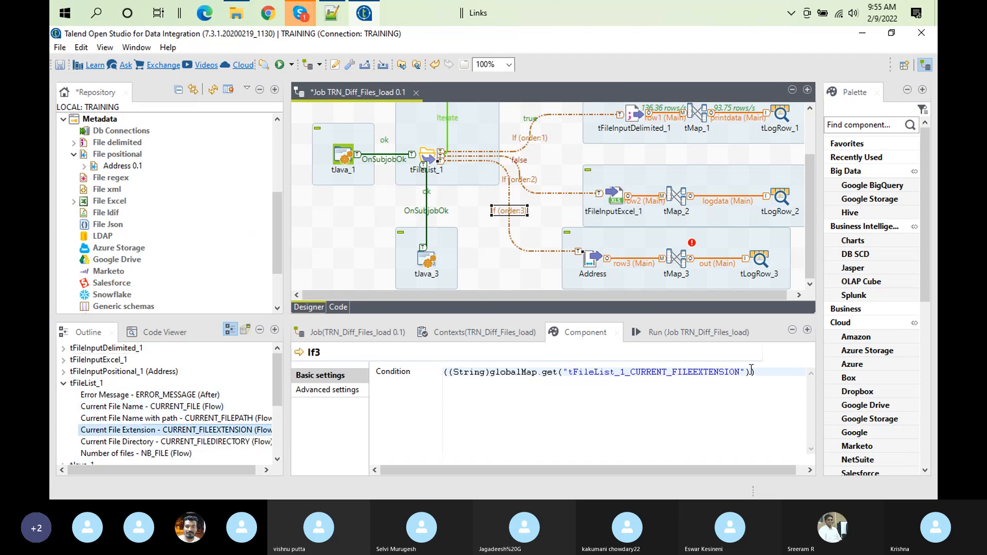
{"action": "left_click", "coordinate": [775, 373]}
{"action": "type", "text": ".equ"}
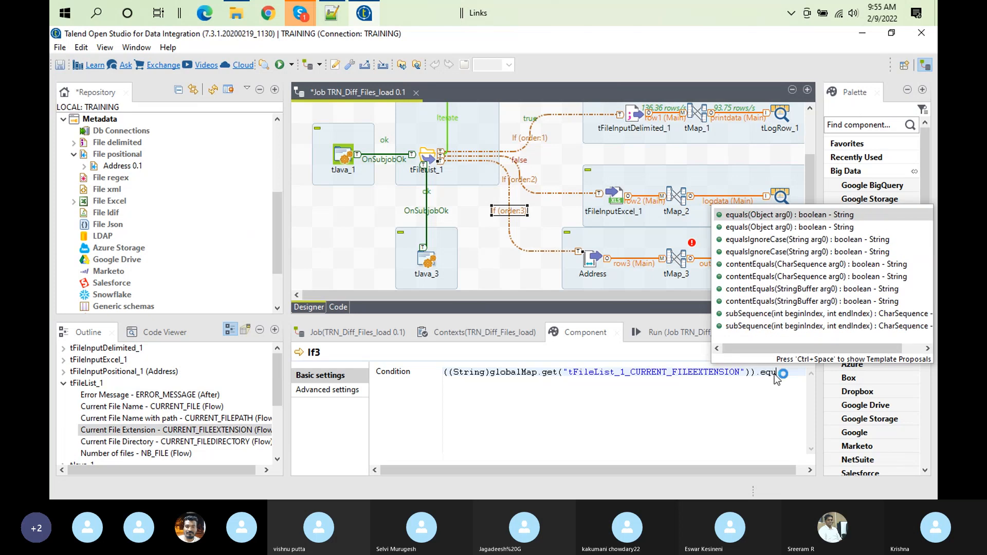
{"action": "type", "text": "als"}
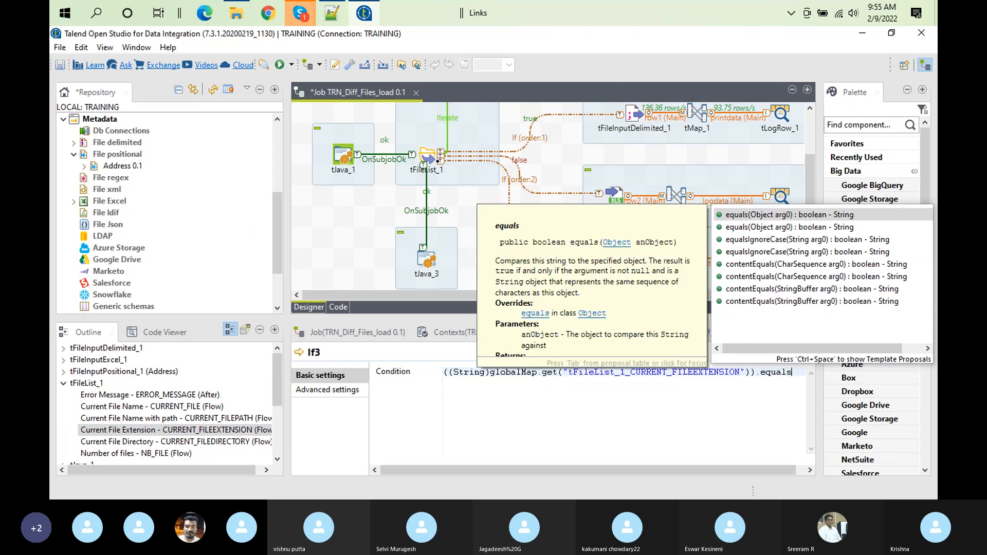
{"action": "key", "text": "Return"}
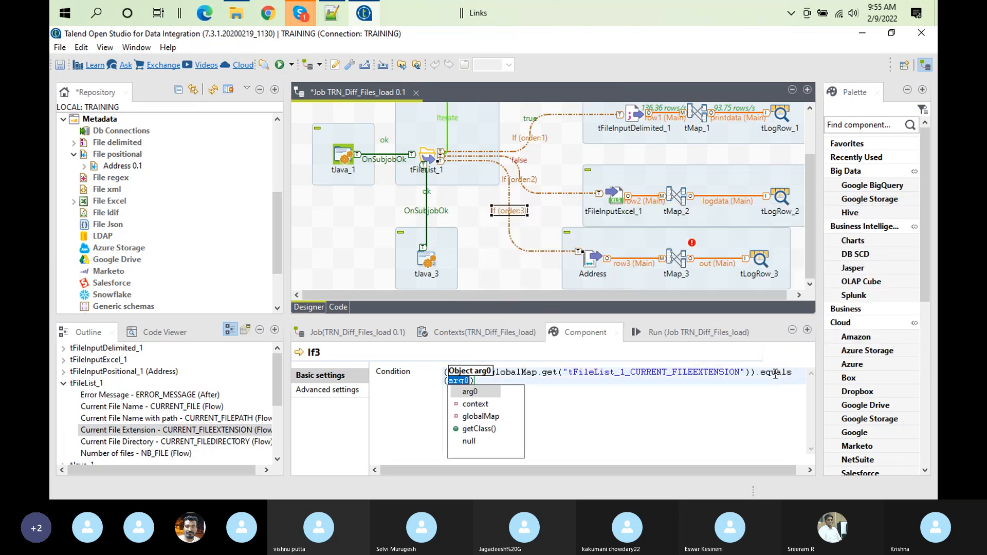
{"action": "type", "text": "\"dat"}
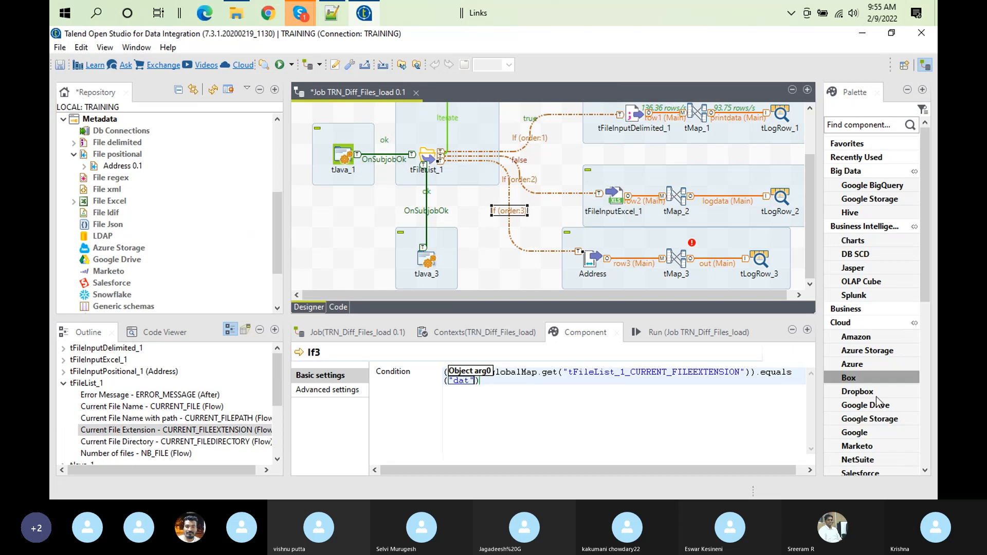
- Map all row3 columns from ID to zip to the out table in tMap_3 and propagate the changes
{"action": "left_click_drag", "start_coordinate": [669, 402], "coordinate": [673, 263]}
{"action": "left_click", "coordinate": [674, 263]}
{"action": "double_click", "coordinate": [674, 263]}
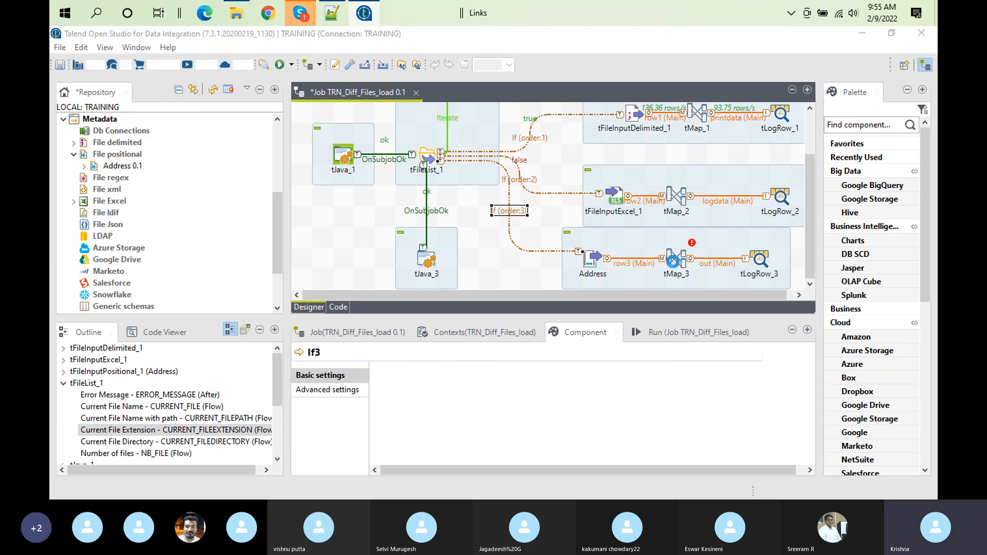
{"action": "left_click", "coordinate": [132, 116]}
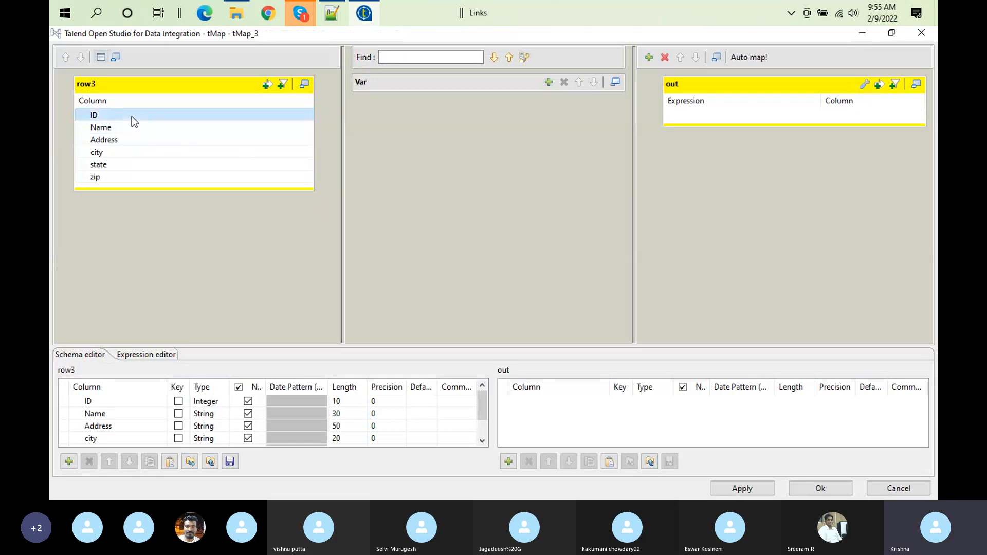
{"action": "left_click", "coordinate": [122, 182], "text": "shift"}
{"action": "left_click_drag", "start_coordinate": [123, 181], "coordinate": [797, 110]}
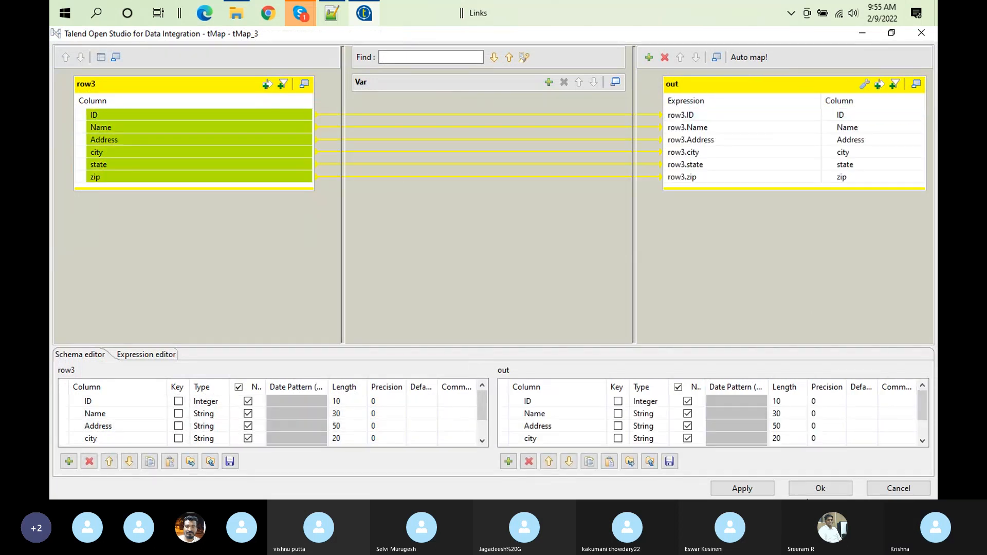
{"action": "left_click", "coordinate": [817, 488]}
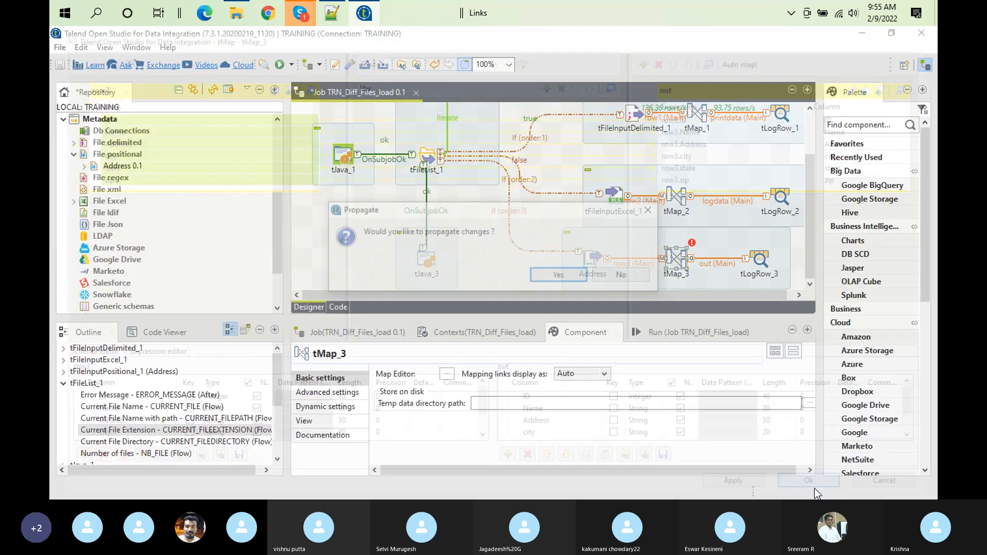
{"action": "left_click", "coordinate": [562, 274]}
- Replace the "*.csv" filemask of tFileList_1 with "*.dat"
{"action": "left_click", "coordinate": [427, 157]}
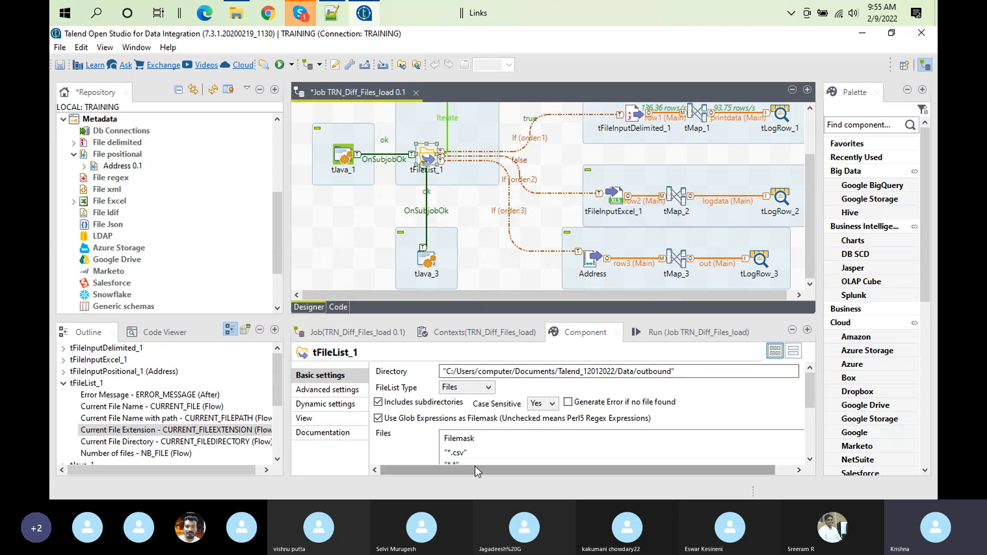
{"action": "double_click", "coordinate": [576, 333]}
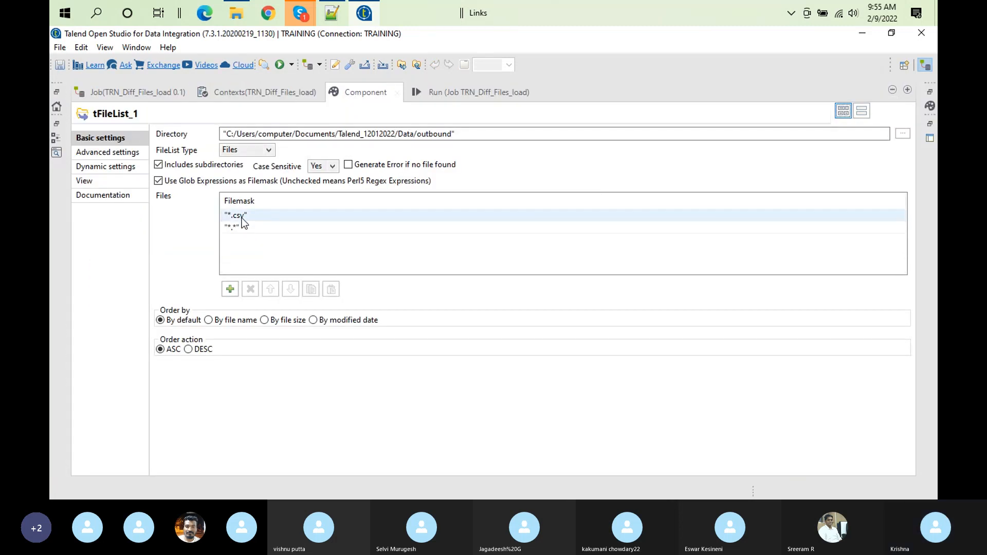
{"action": "left_click", "coordinate": [242, 215]}
{"action": "left_click", "coordinate": [242, 216]}
{"action": "key", "text": "BackSpace"}
{"action": "key", "text": "BackSpace"}
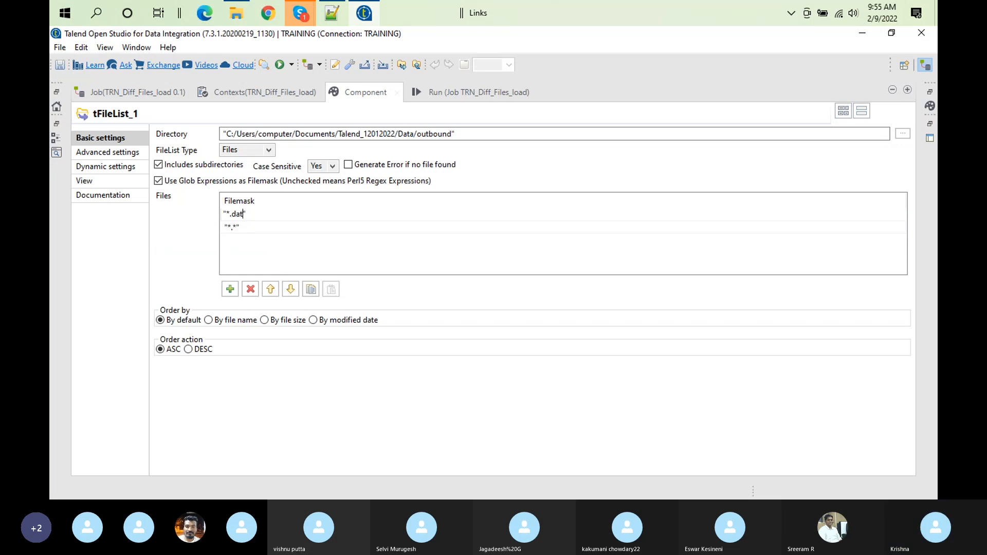
- Clear the previous console output and run the TRN_Diff_Files_load job
{"action": "left_click", "coordinate": [467, 91]}
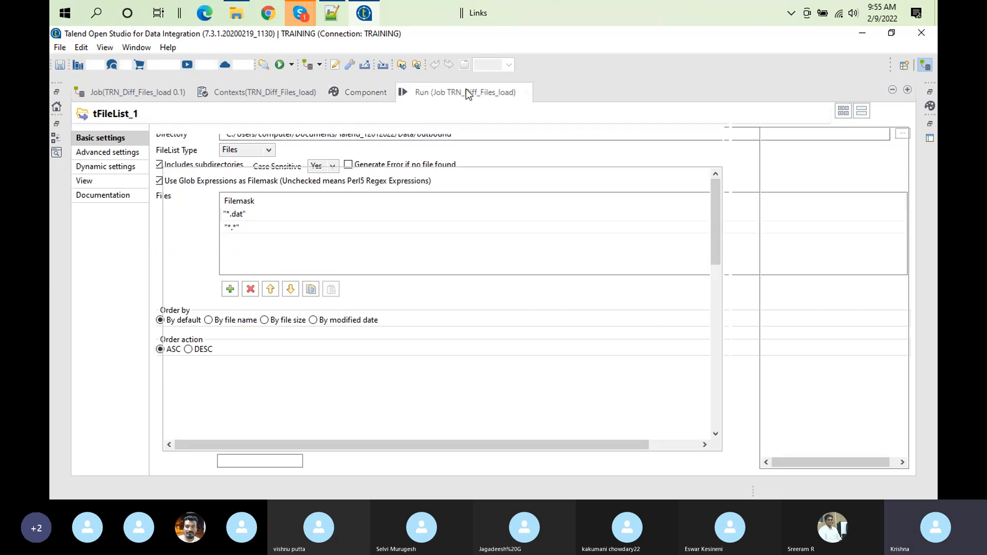
{"action": "left_click", "coordinate": [322, 146]}
{"action": "left_click", "coordinate": [187, 146]}
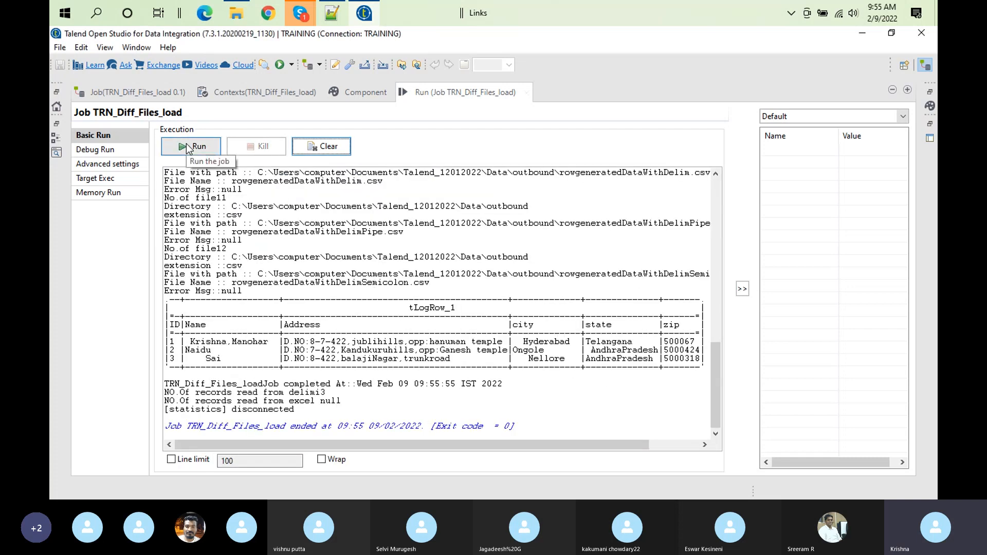
- Check the MultiFileCreation folder's files in File Explorer and set tFileList_1's directory to C:/Users/computer/Documents/Talend_12012022/Data/outbound/MultiFileCreation
{"action": "double_click", "coordinate": [437, 92]}
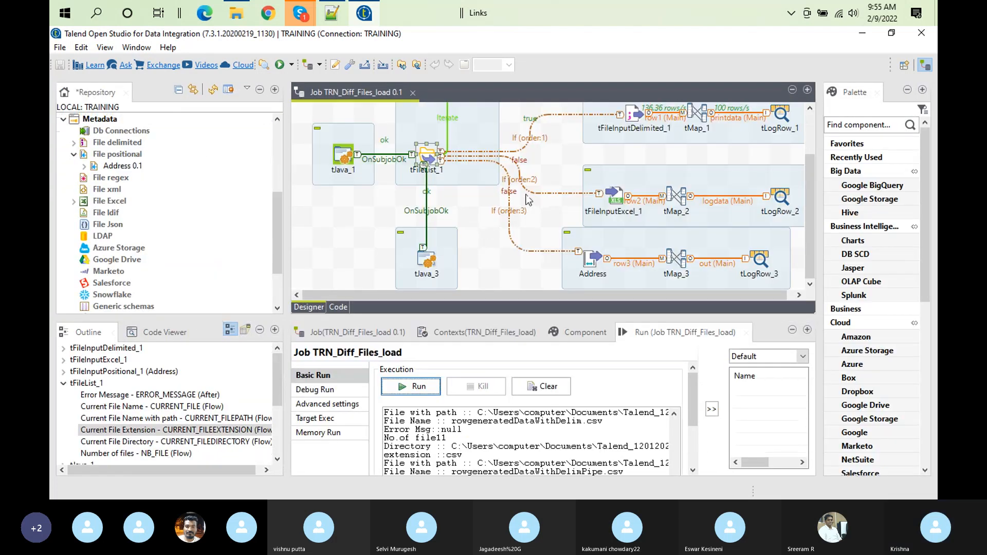
{"action": "double_click", "coordinate": [426, 156]}
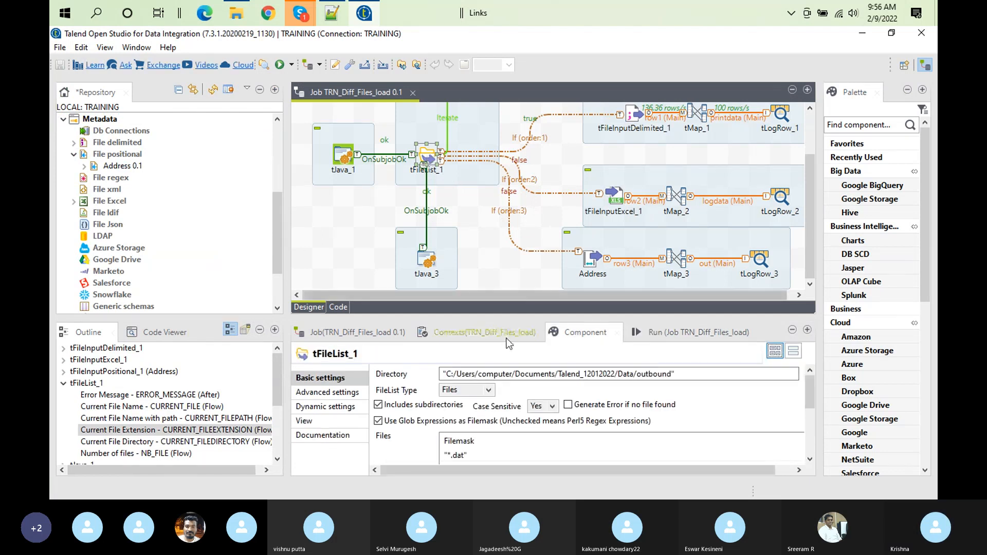
{"action": "left_click", "coordinate": [239, 11]}
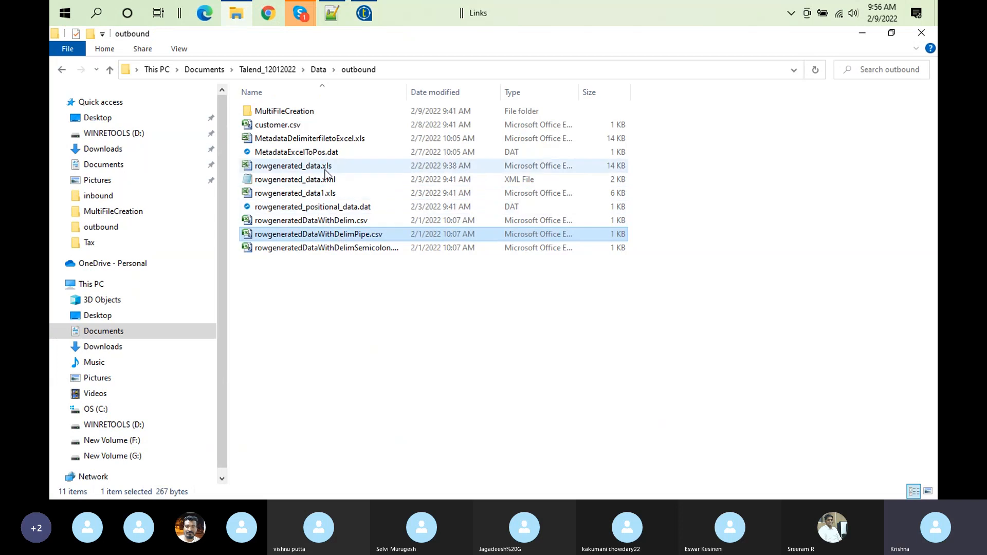
{"action": "left_click", "coordinate": [294, 113]}
{"action": "double_click", "coordinate": [295, 113]}
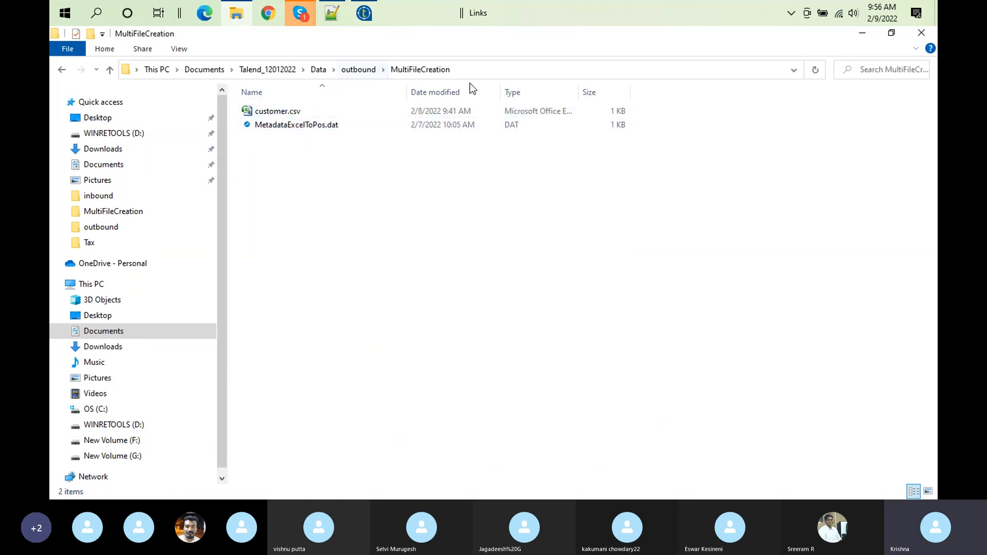
{"action": "left_click", "coordinate": [368, 6]}
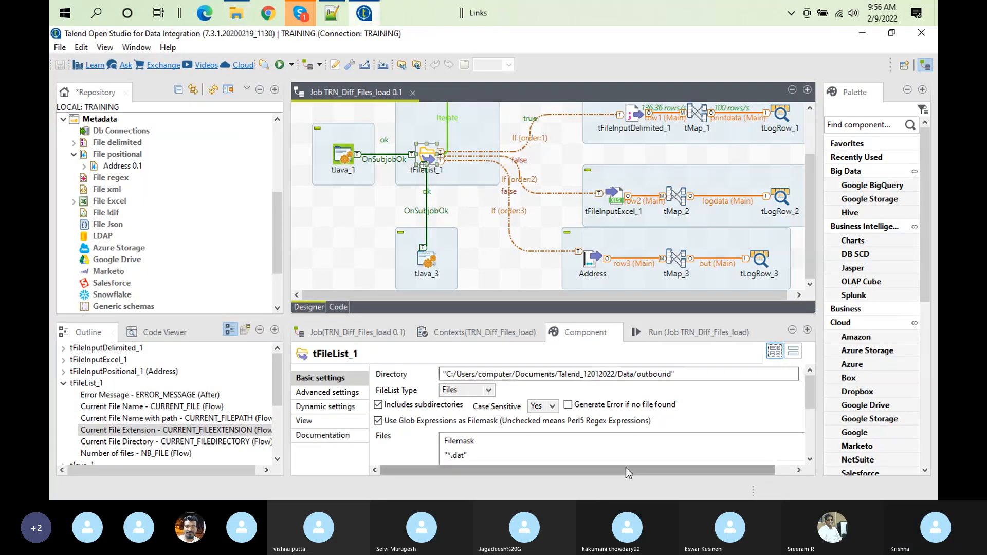
{"action": "left_click_drag", "start_coordinate": [624, 469], "coordinate": [644, 470]}
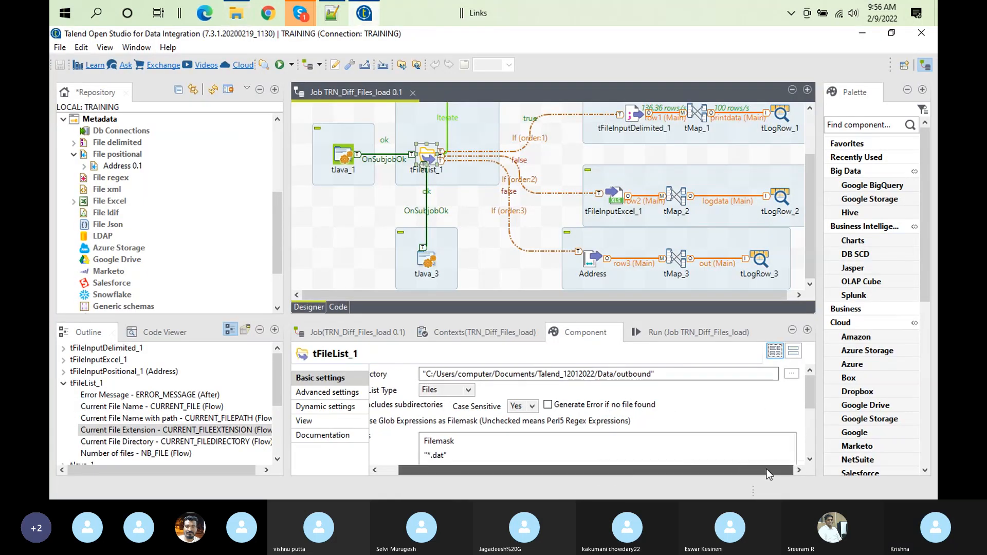
{"action": "left_click", "coordinate": [791, 374]}
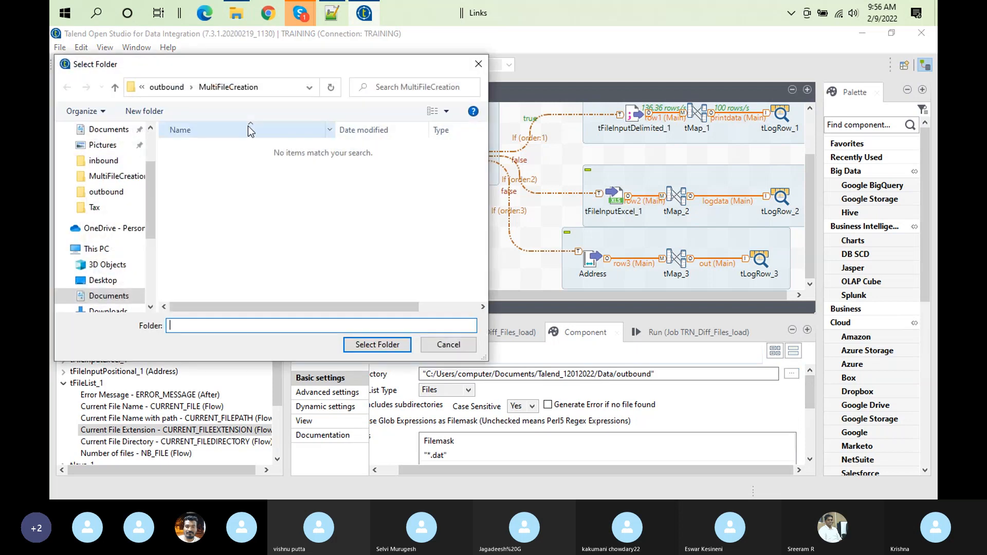
{"action": "left_click", "coordinate": [374, 345]}
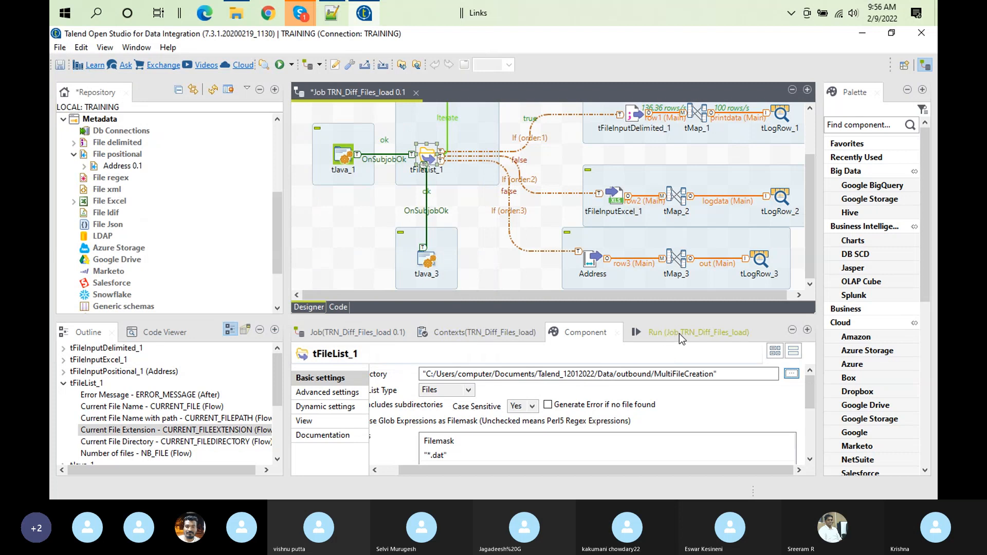
- Clear the previous run output and comment out the System.out.println statements in tJava_2 with a block comment
{"action": "left_click", "coordinate": [680, 334]}
{"action": "left_click", "coordinate": [564, 383]}
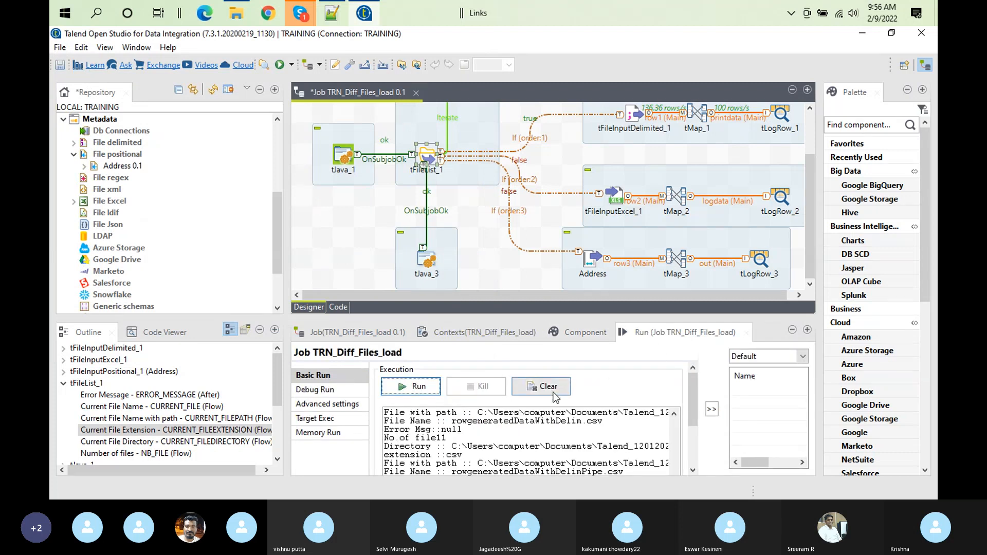
{"action": "double_click", "coordinate": [343, 156]}
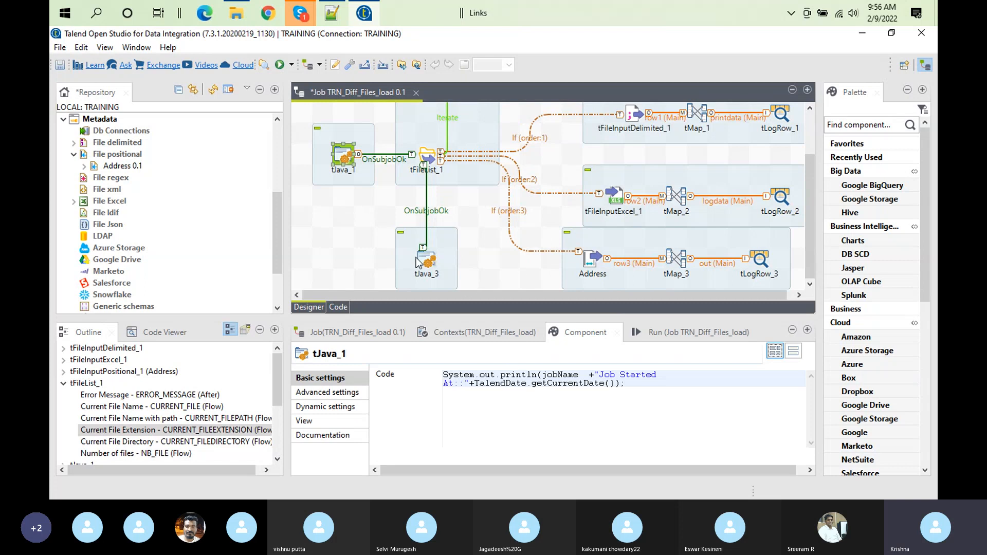
{"action": "left_click", "coordinate": [807, 144]}
{"action": "left_click", "coordinate": [468, 136]}
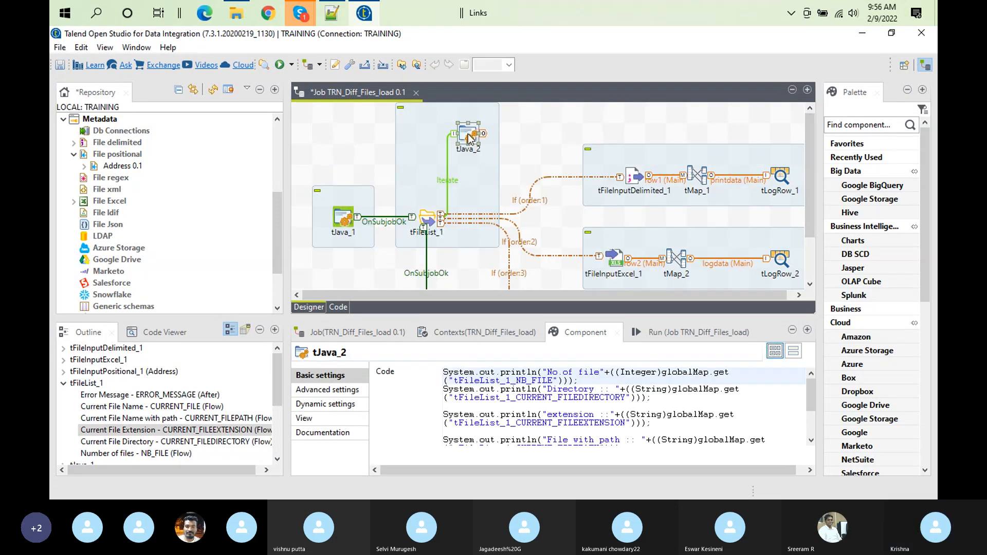
{"action": "left_click", "coordinate": [445, 367]}
{"action": "type", "text": "/"}
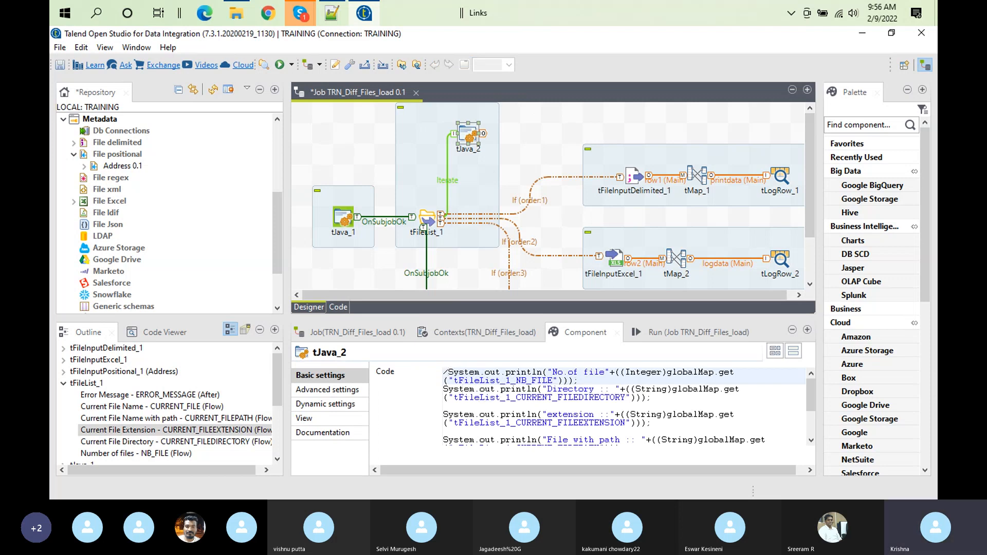
{"action": "type", "text": "*"}
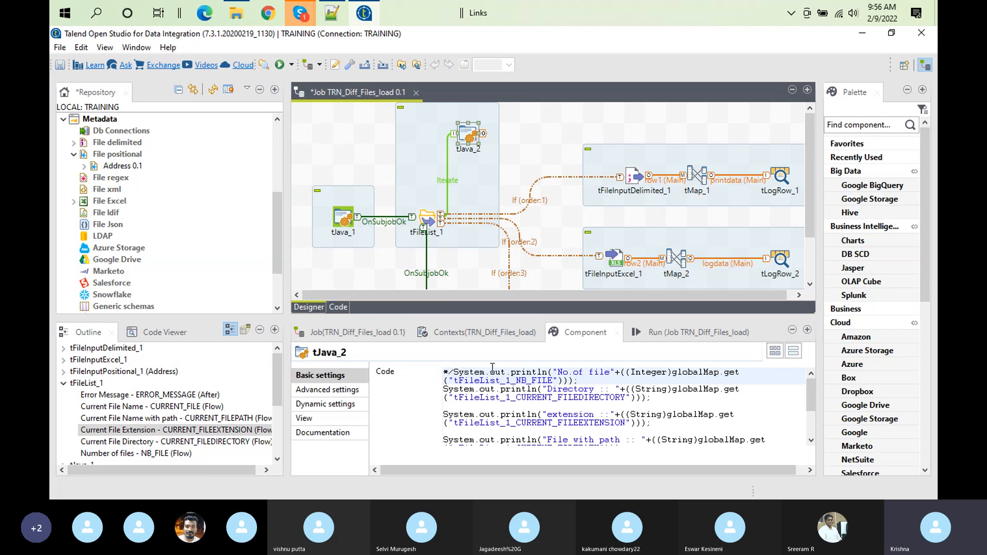
{"action": "key", "text": "BackSpace"}
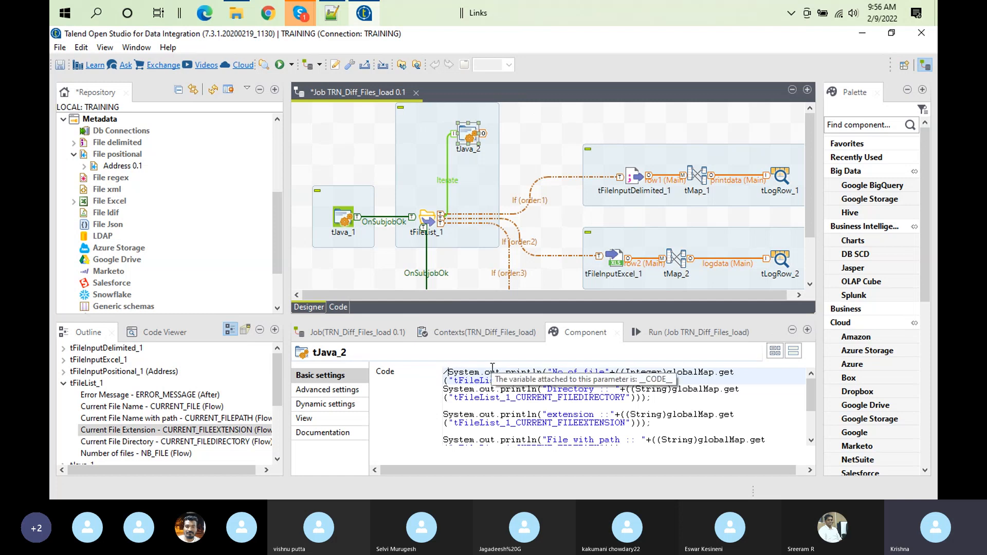
{"action": "type", "text": "*"}
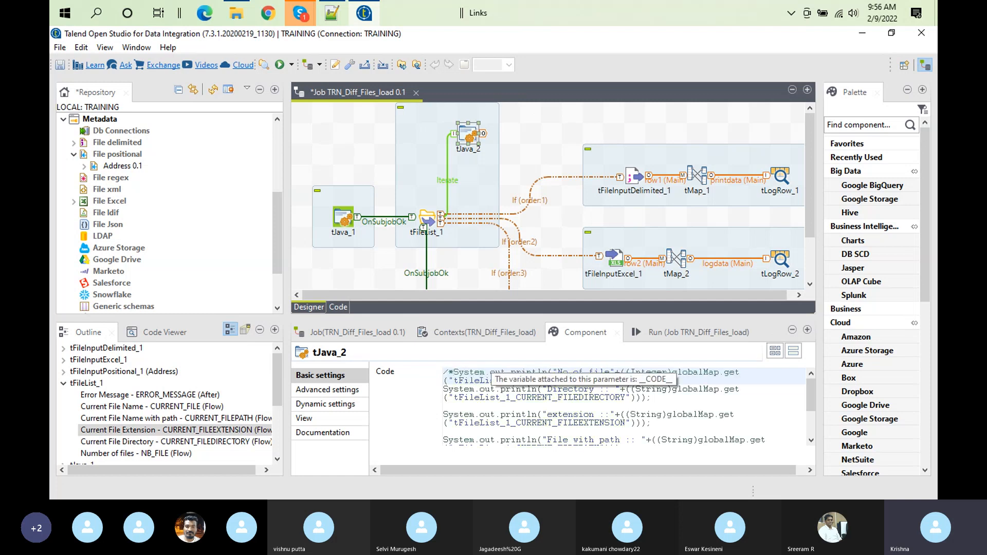
{"action": "scroll", "coordinate": [812, 390], "scroll_direction": "down", "scroll_amount": 2}
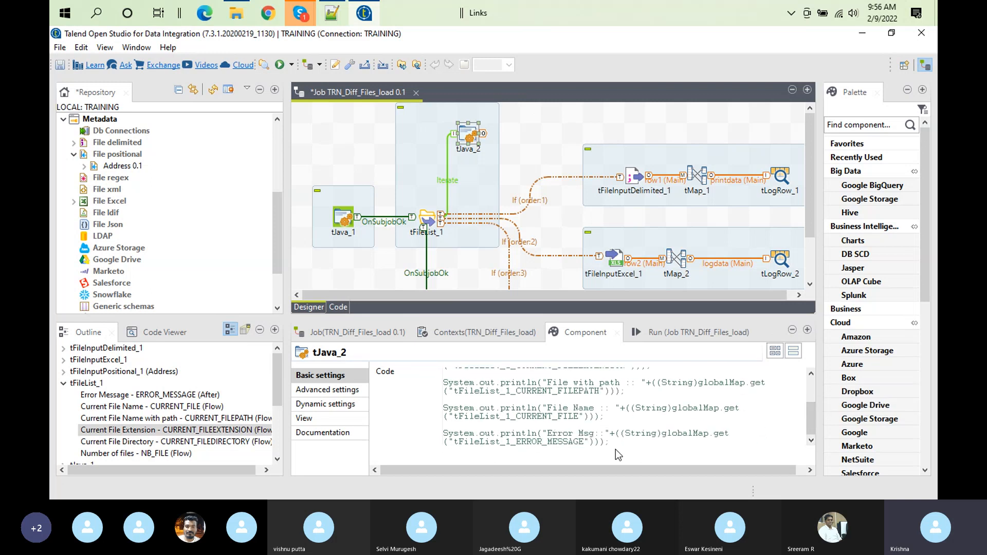
- Run the TRN_Diff_Files_load job and review the row3 flow and the logged rows in the enlarged console
{"action": "left_click", "coordinate": [661, 340]}
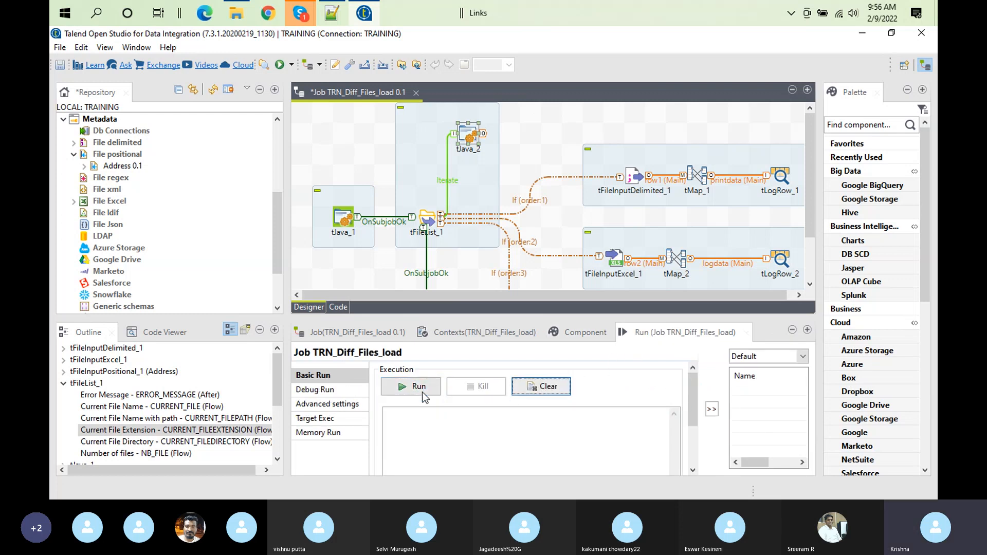
{"action": "left_click", "coordinate": [410, 391]}
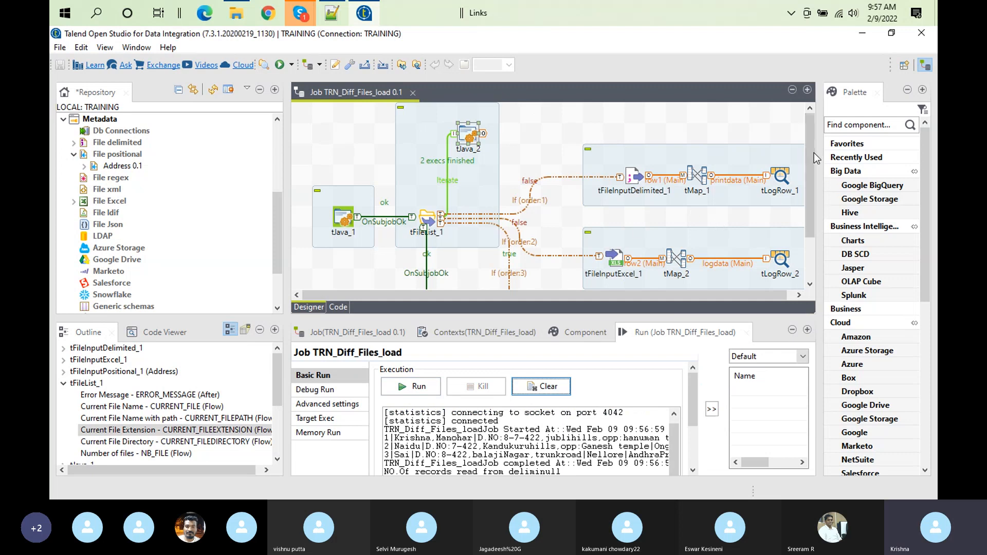
{"action": "left_click_drag", "start_coordinate": [811, 159], "coordinate": [810, 201]}
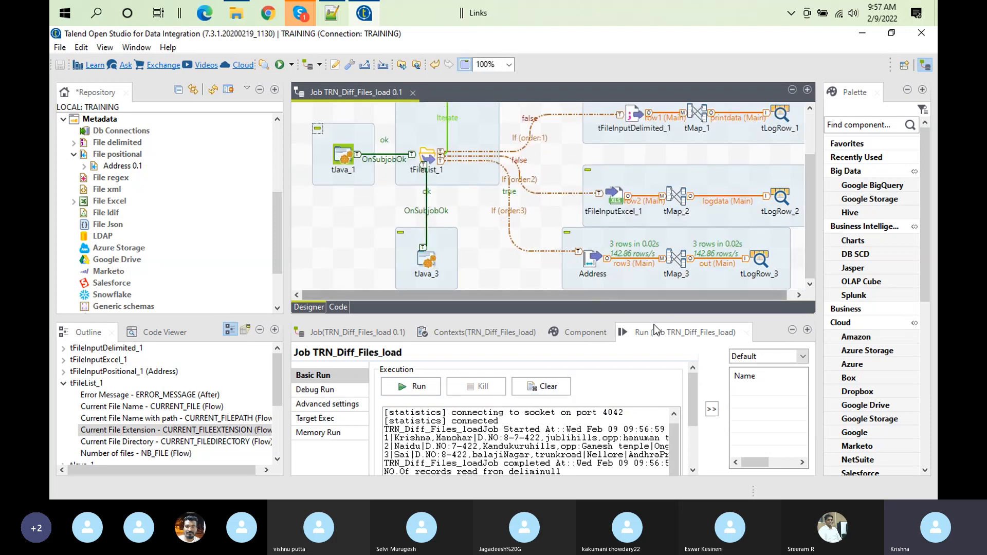
{"action": "double_click", "coordinate": [665, 335]}
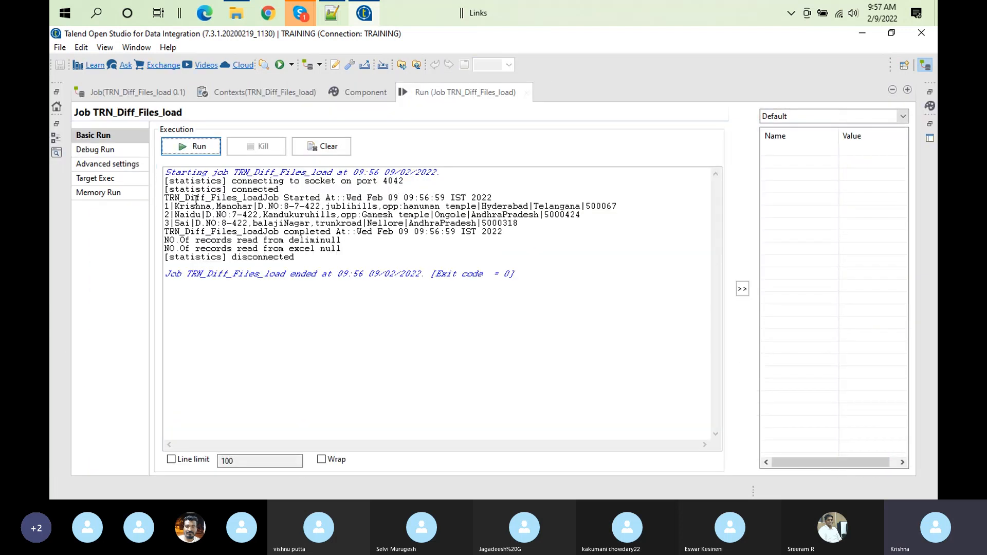
{"action": "double_click", "coordinate": [461, 92]}
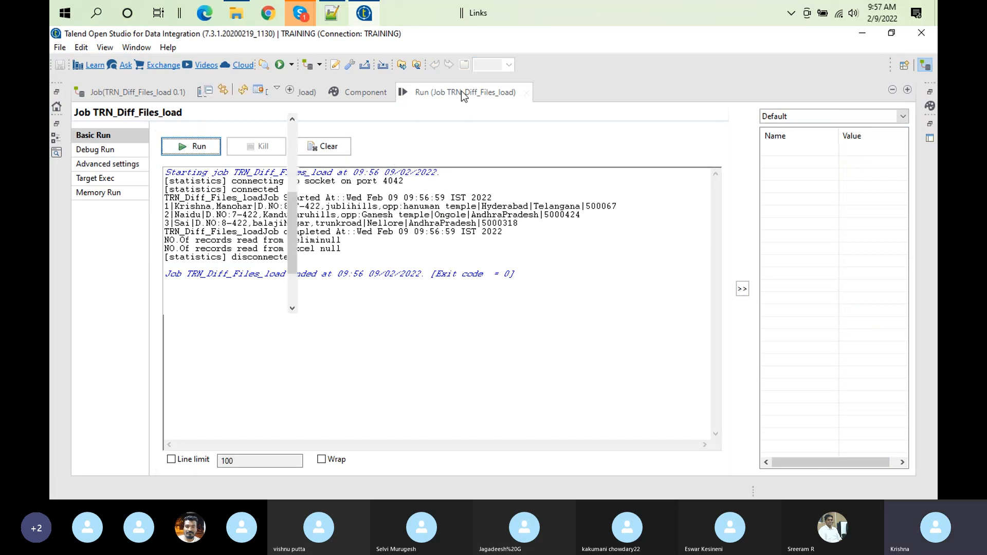
- Set tLogRow_3 to Table mode and sync its columns
{"action": "double_click", "coordinate": [759, 261]}
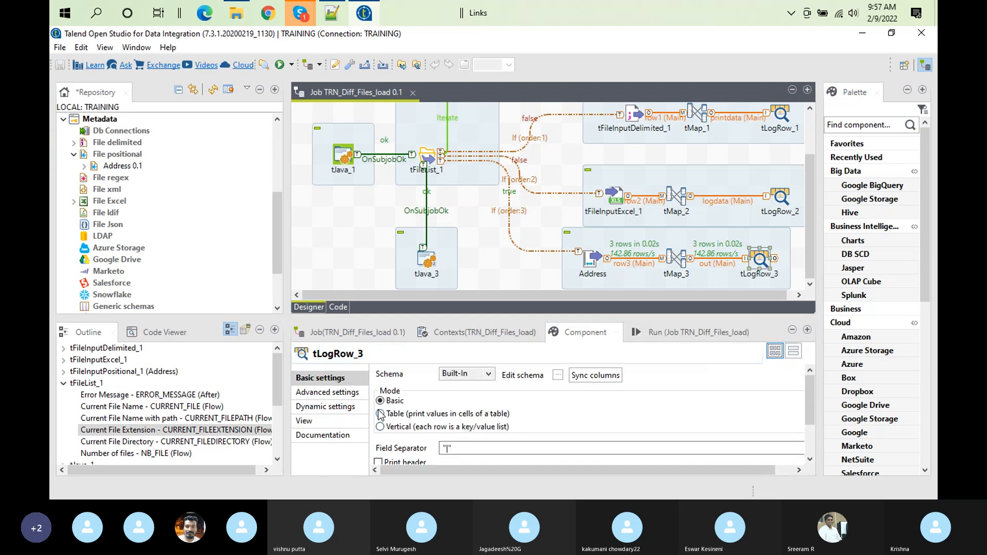
{"action": "left_click", "coordinate": [380, 414]}
{"action": "left_click", "coordinate": [586, 380]}
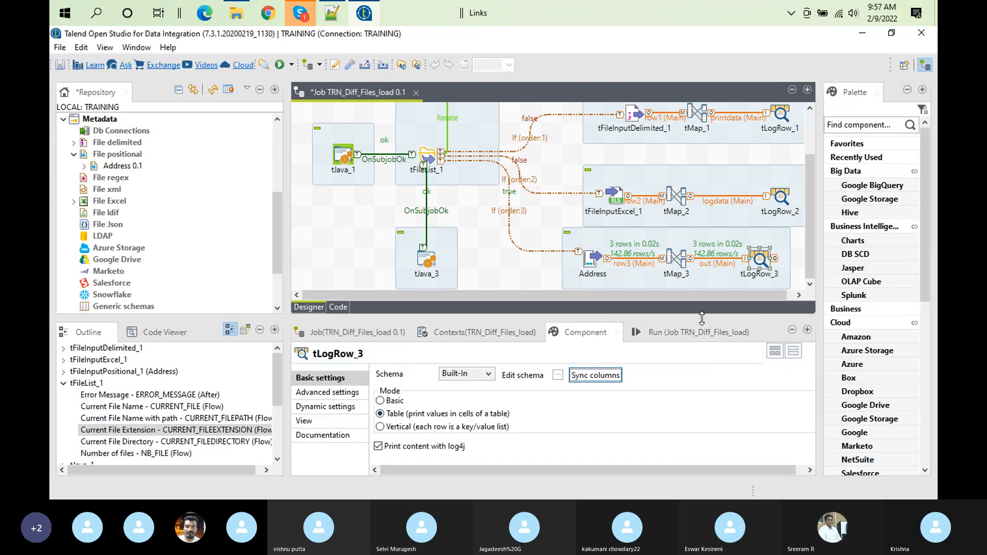
- Clear the console output and rerun the job with tLogRow_3 in Table mode
{"action": "left_click", "coordinate": [703, 342]}
{"action": "left_click", "coordinate": [565, 382]}
{"action": "left_click", "coordinate": [436, 387]}
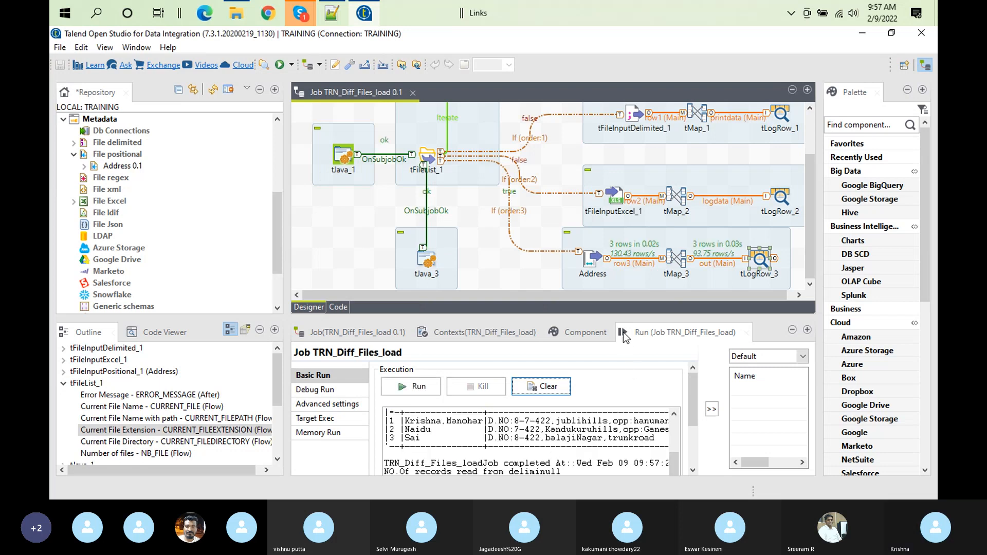
- Turn off Includes subdirectories for tFileList_1 and view its full basic settings
{"action": "left_click", "coordinate": [426, 158]}
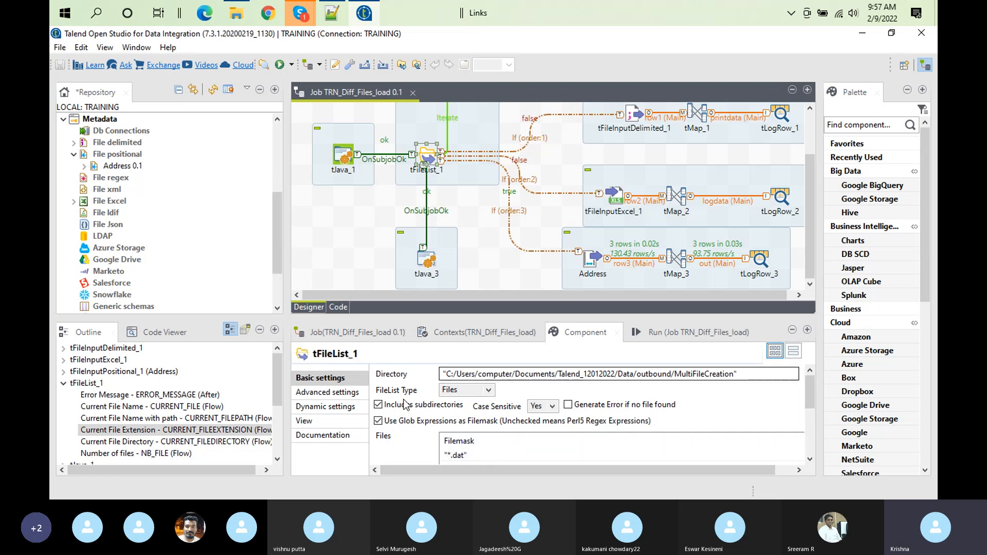
{"action": "left_click", "coordinate": [385, 406]}
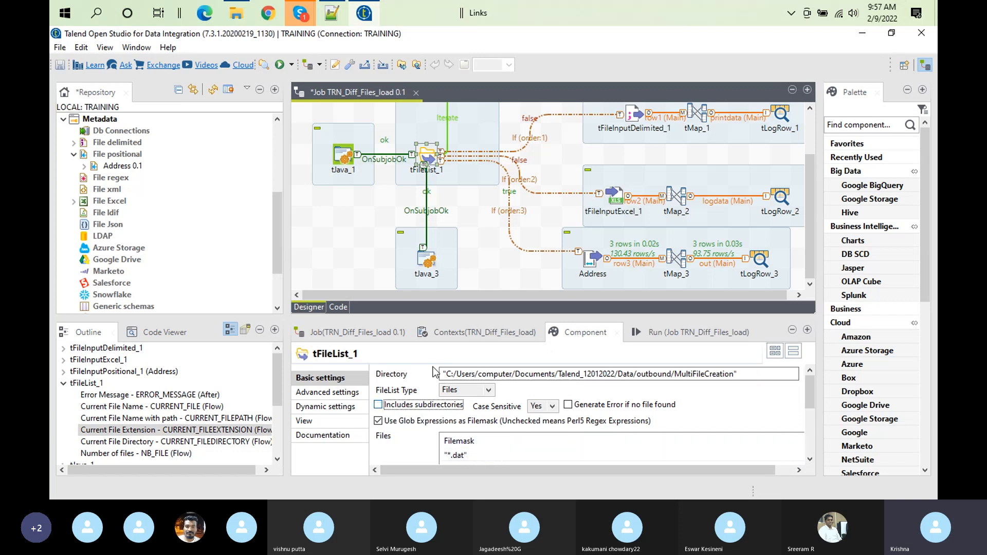
{"action": "double_click", "coordinate": [587, 332]}
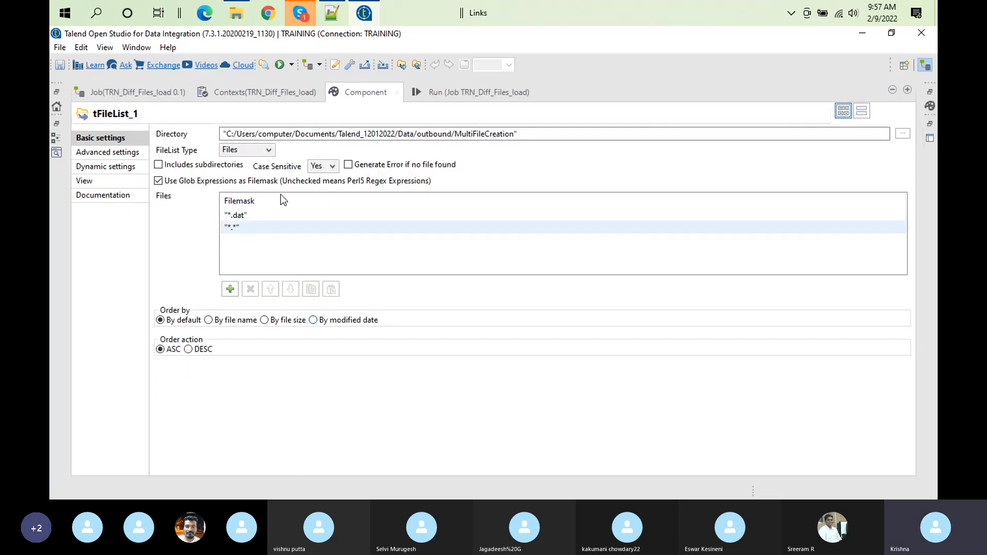
- Clear the console and run the job with subdirectories excluded, then restore the designer layout
{"action": "left_click", "coordinate": [471, 91]}
{"action": "left_click", "coordinate": [321, 146]}
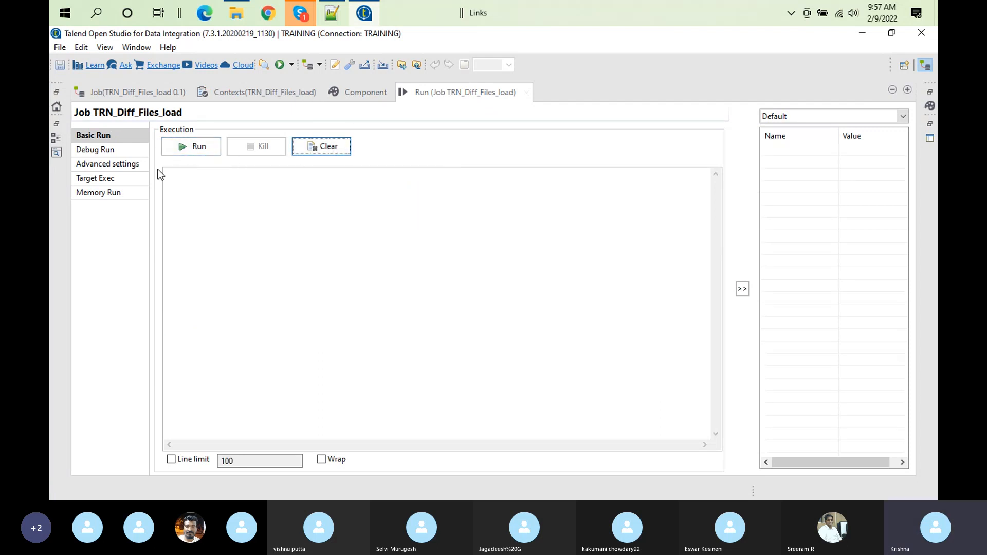
{"action": "left_click", "coordinate": [180, 151]}
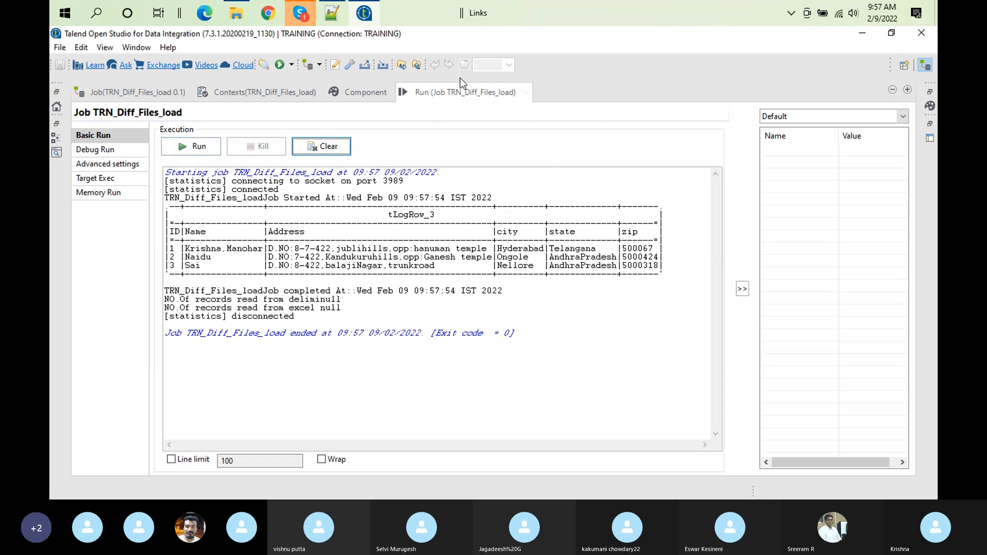
{"action": "double_click", "coordinate": [467, 95]}
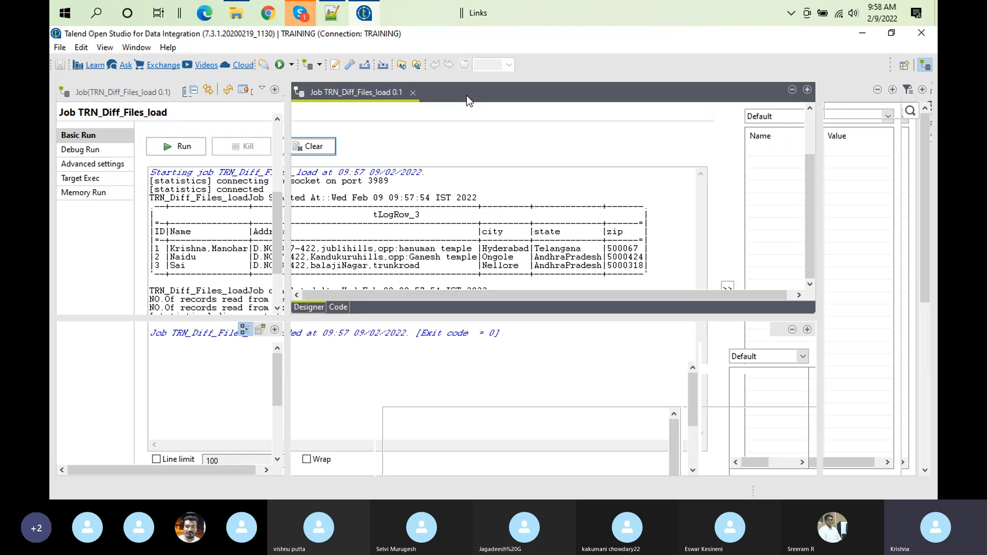
- Remove the "*.dat" filemask from tFileList_1, keeping only "*.*"
{"action": "left_click", "coordinate": [430, 157]}
{"action": "left_click", "coordinate": [582, 332]}
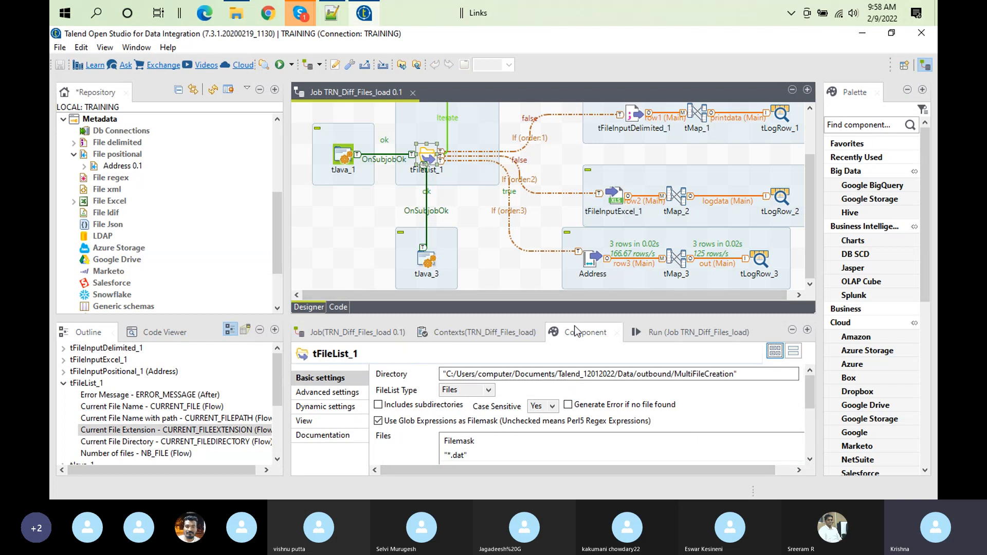
{"action": "double_click", "coordinate": [576, 331]}
{"action": "left_click", "coordinate": [237, 214]}
{"action": "left_click", "coordinate": [251, 288]}
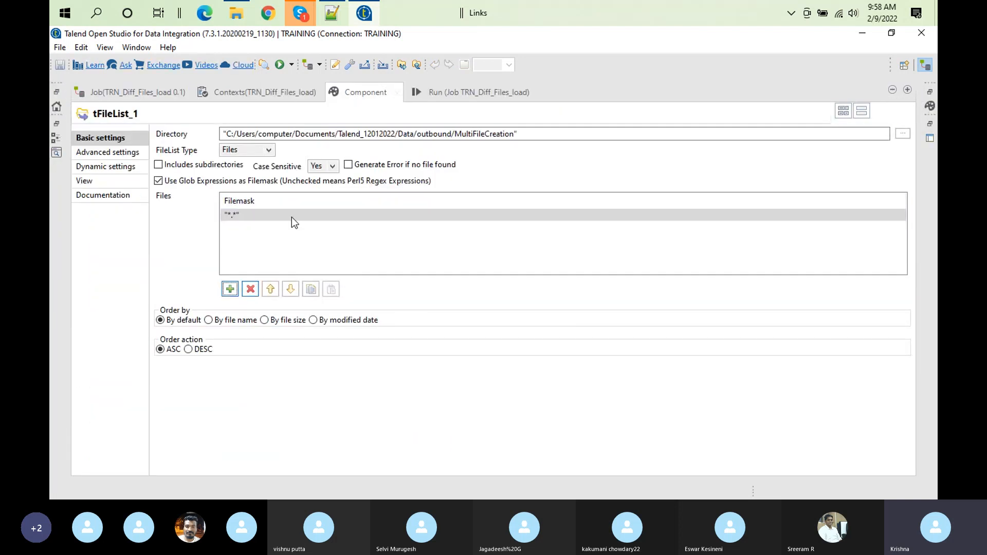
- Clear the console output and run the job with only the "*.*" filemask
{"action": "left_click", "coordinate": [461, 92]}
{"action": "left_click", "coordinate": [316, 147]}
{"action": "left_click", "coordinate": [181, 142]}
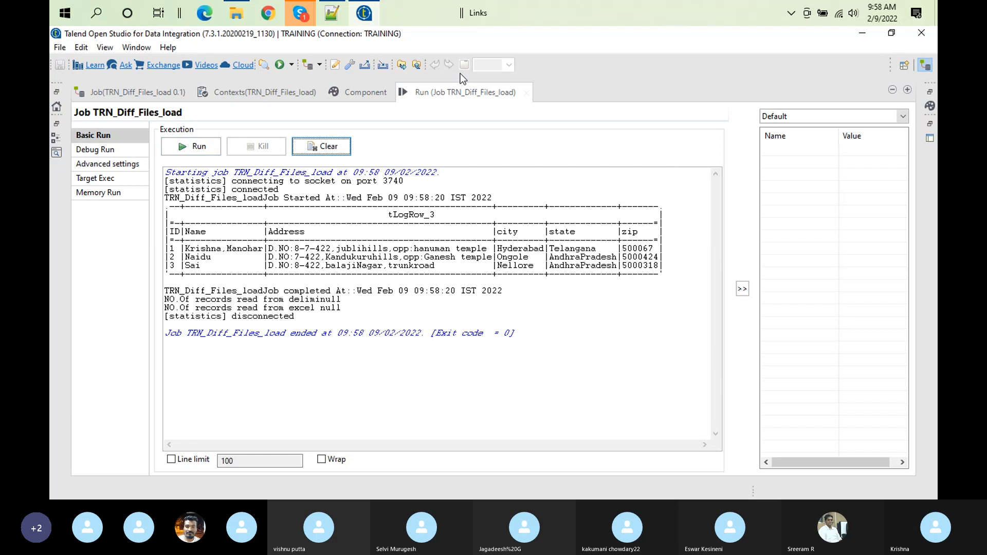
- Restore the designer layout, check tFileList_1's basic settings, and rerun the job with a cleared console
{"action": "double_click", "coordinate": [454, 89]}
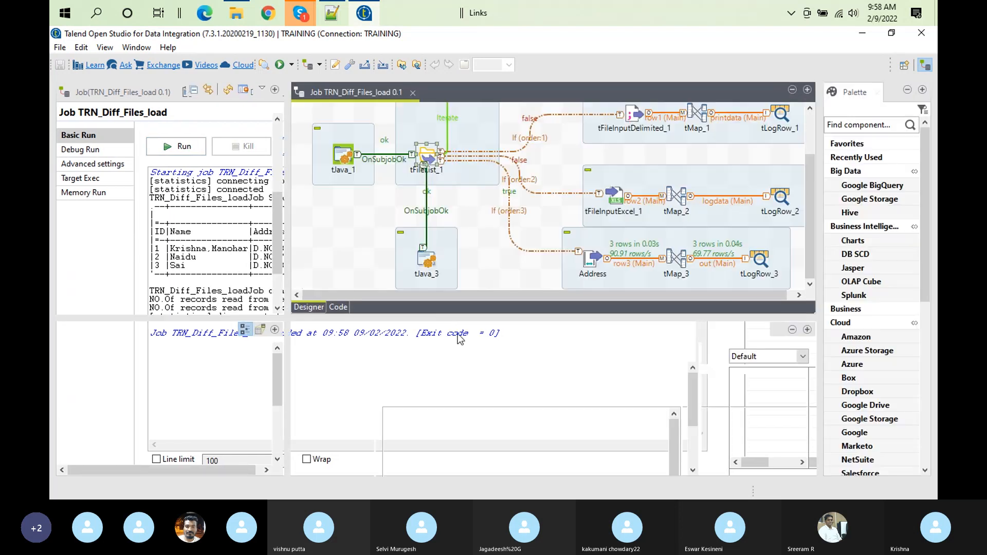
{"action": "left_click", "coordinate": [428, 158]}
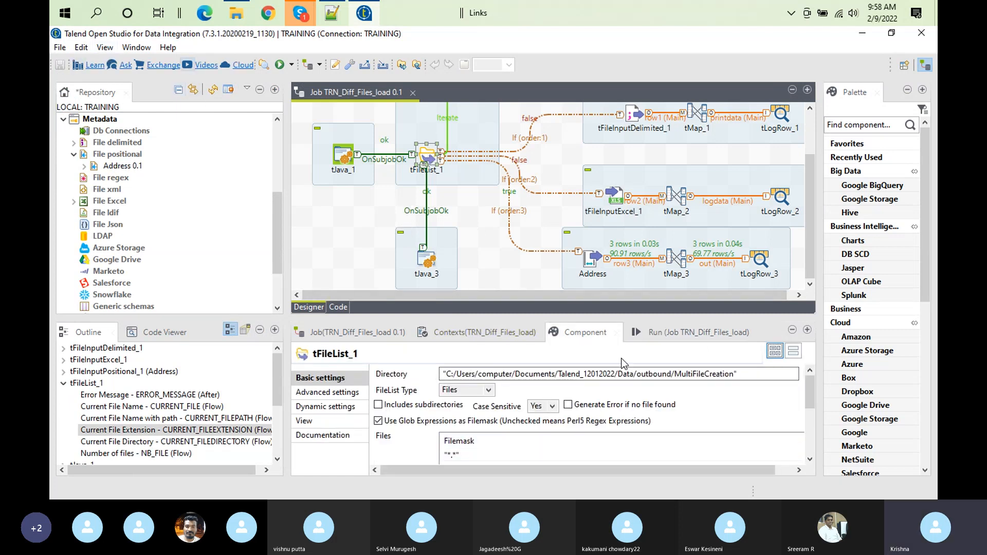
{"action": "left_click", "coordinate": [672, 335]}
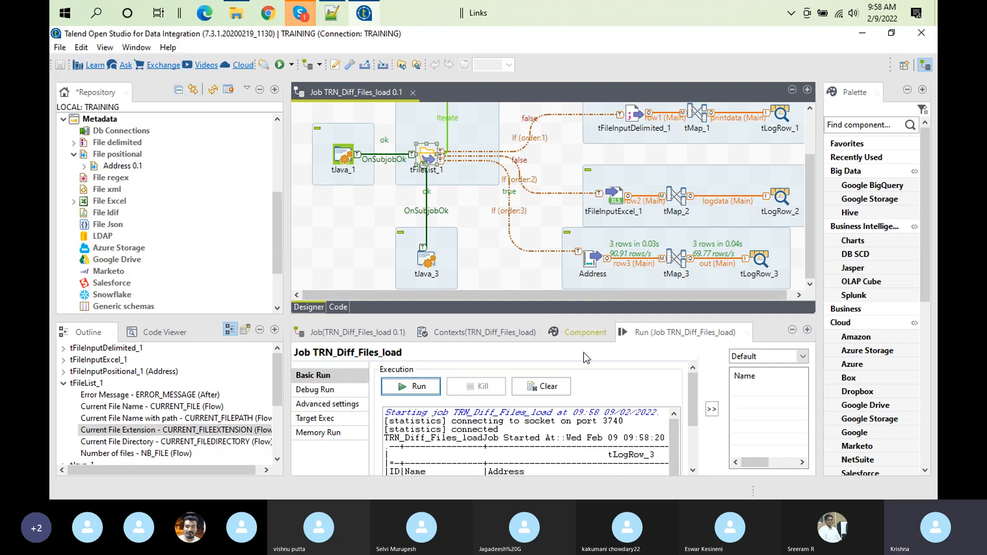
{"action": "left_click", "coordinate": [560, 391]}
{"action": "left_click", "coordinate": [403, 387]}
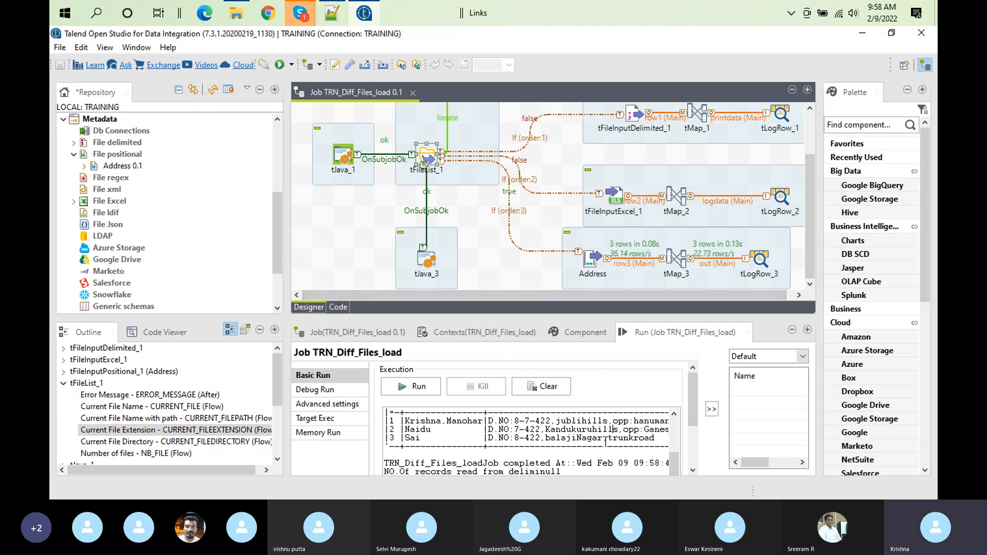
- Reopen tFileList_1's settings, clear the console output and run the job once more with the same filemask
{"action": "double_click", "coordinate": [430, 155]}
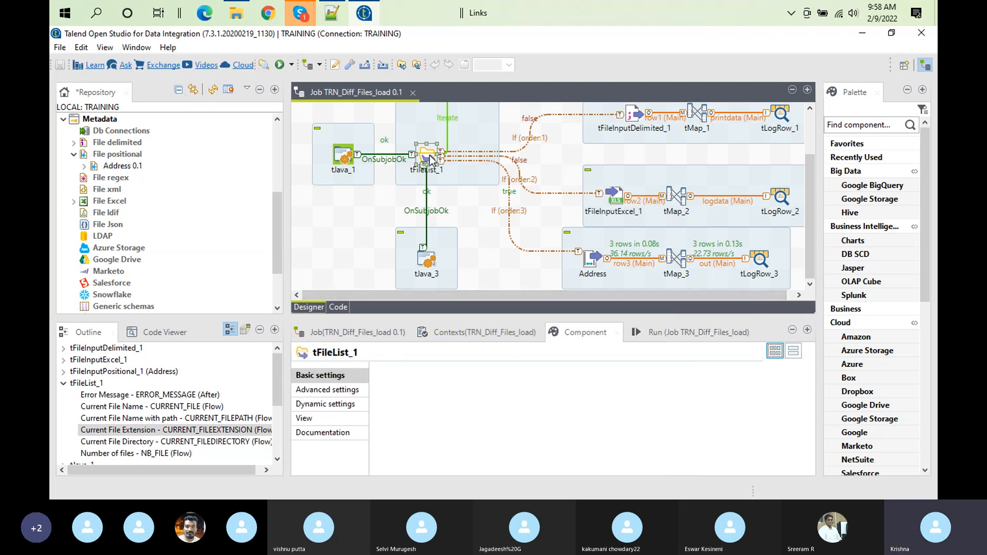
{"action": "left_click", "coordinate": [675, 344]}
{"action": "left_click", "coordinate": [545, 387]}
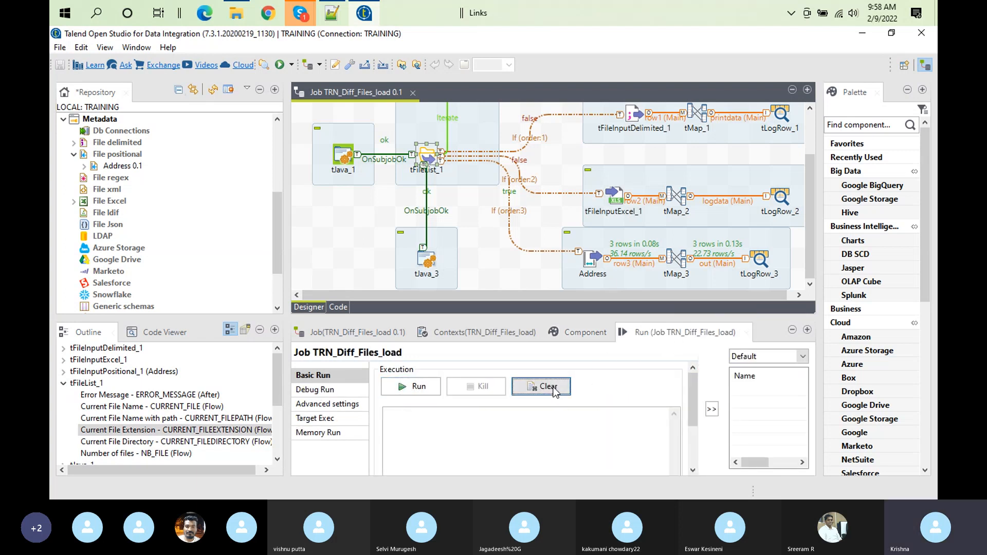
{"action": "left_click", "coordinate": [395, 386]}
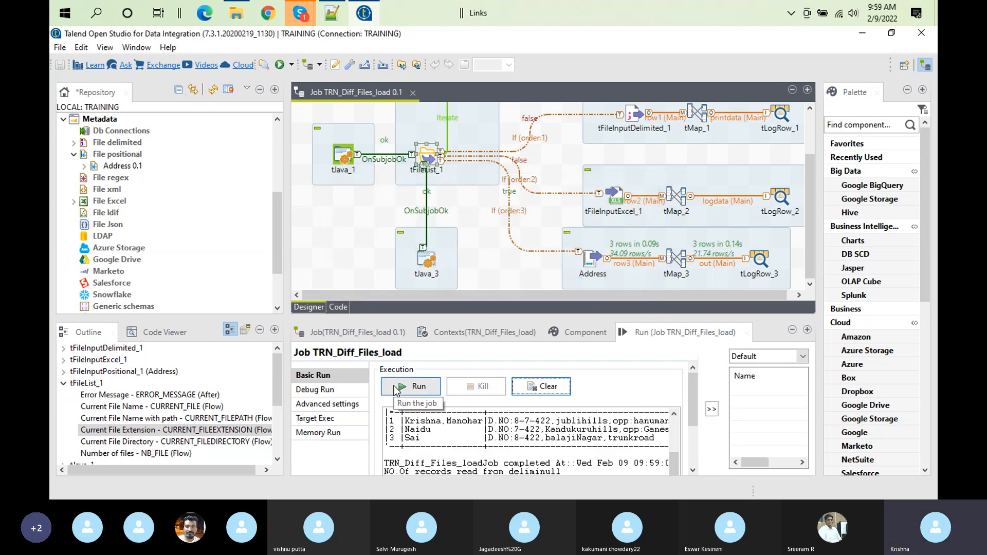
{"action": "left_click", "coordinate": [568, 439]}
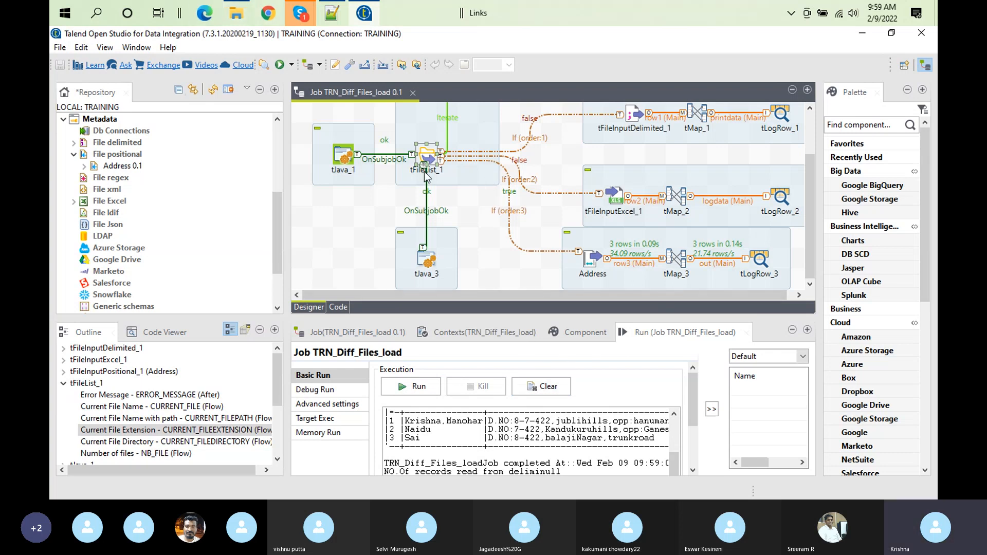
- Review tFileList_1's directory, switch to File Explorer and delete MetadataExcelToPos.dat from the MultiFileCreation folder
{"action": "left_click", "coordinate": [568, 332]}
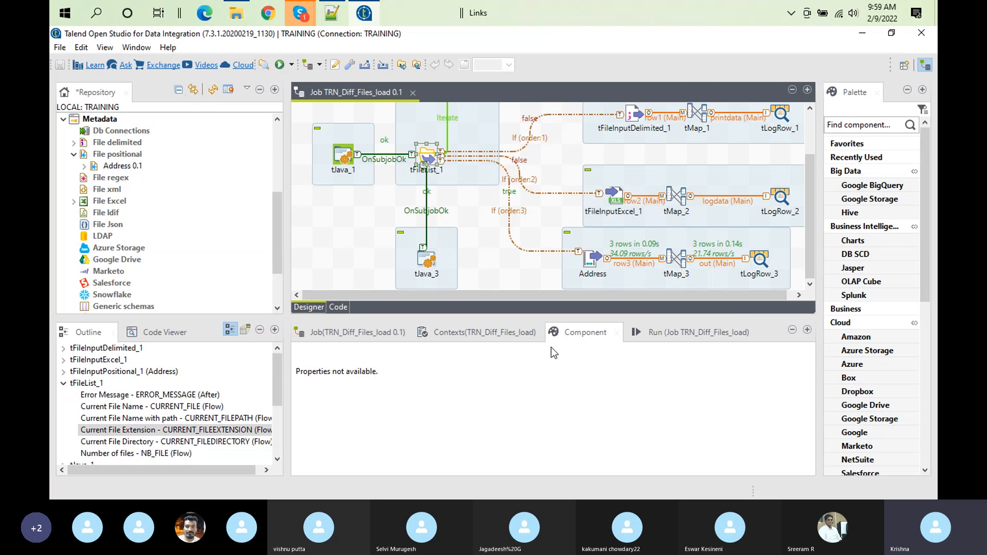
{"action": "left_click", "coordinate": [425, 157]}
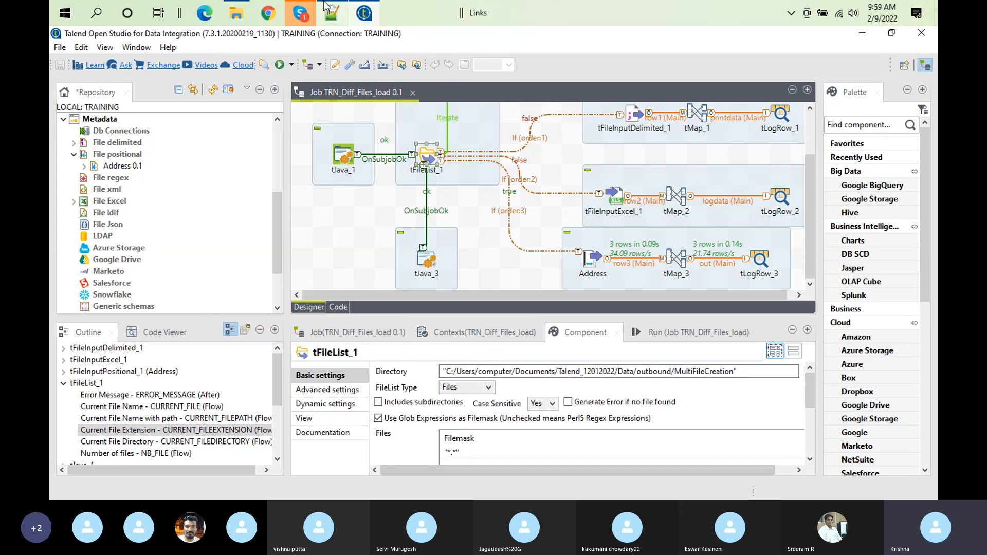
{"action": "left_click", "coordinate": [236, 13]}
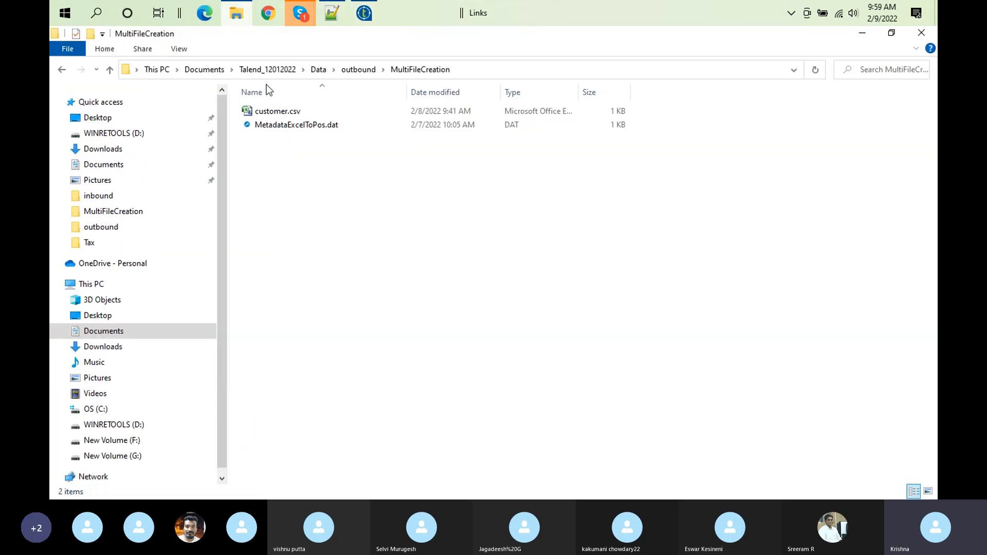
{"action": "left_click", "coordinate": [301, 126]}
{"action": "key", "text": "Delete"}
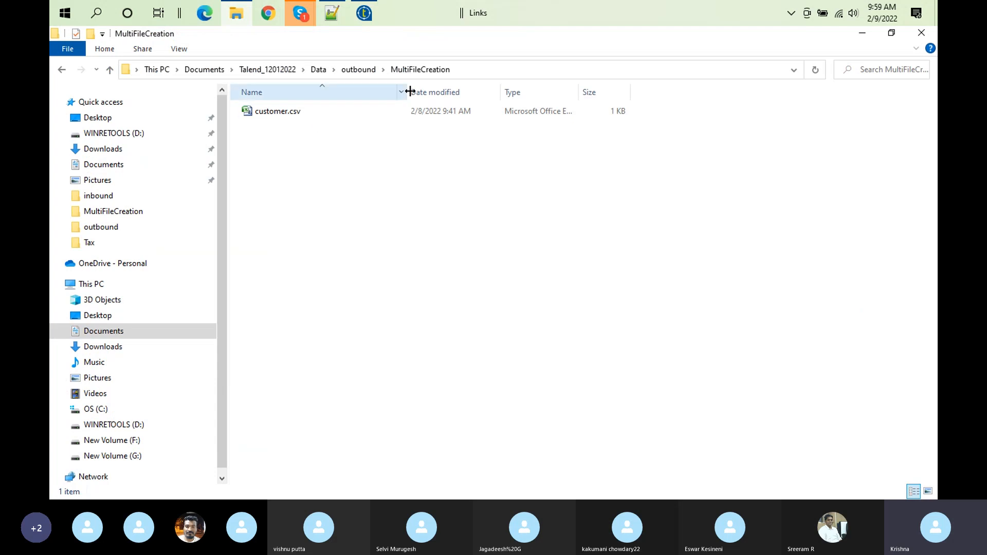
- Switch back to Talend Open Studio, clear the console and run the job with only customer.csv in the folder
{"action": "left_click", "coordinate": [367, 23]}
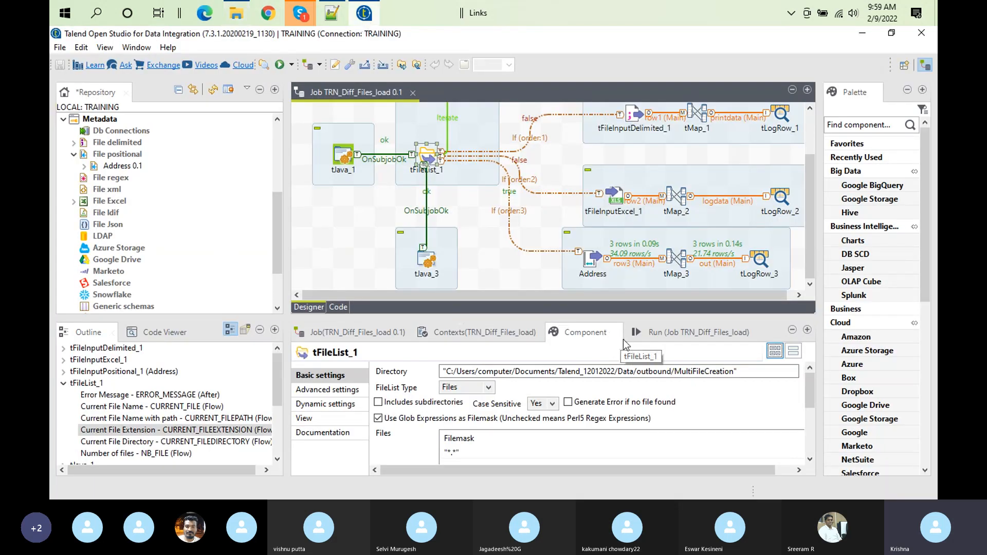
{"action": "left_click", "coordinate": [646, 332]}
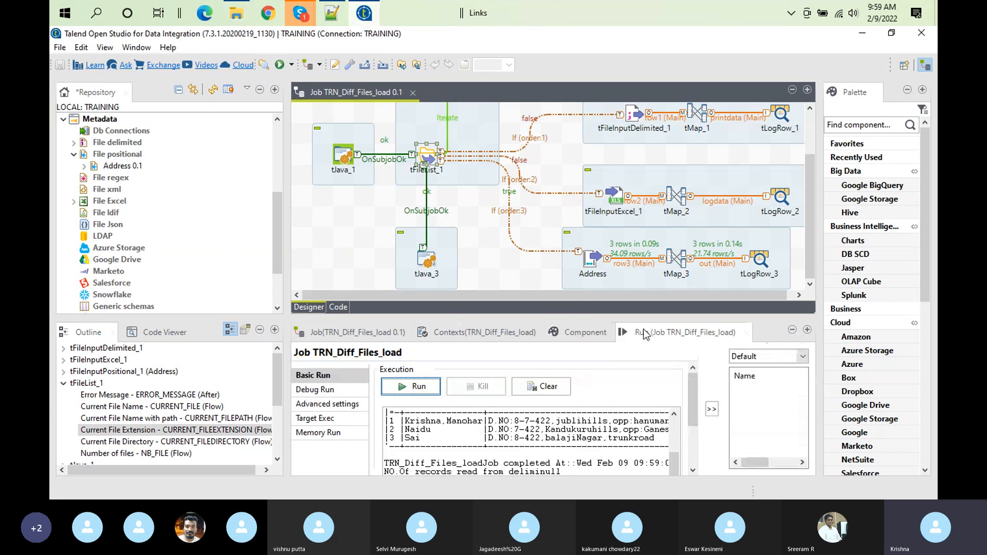
{"action": "left_click", "coordinate": [541, 393]}
{"action": "left_click", "coordinate": [419, 387]}
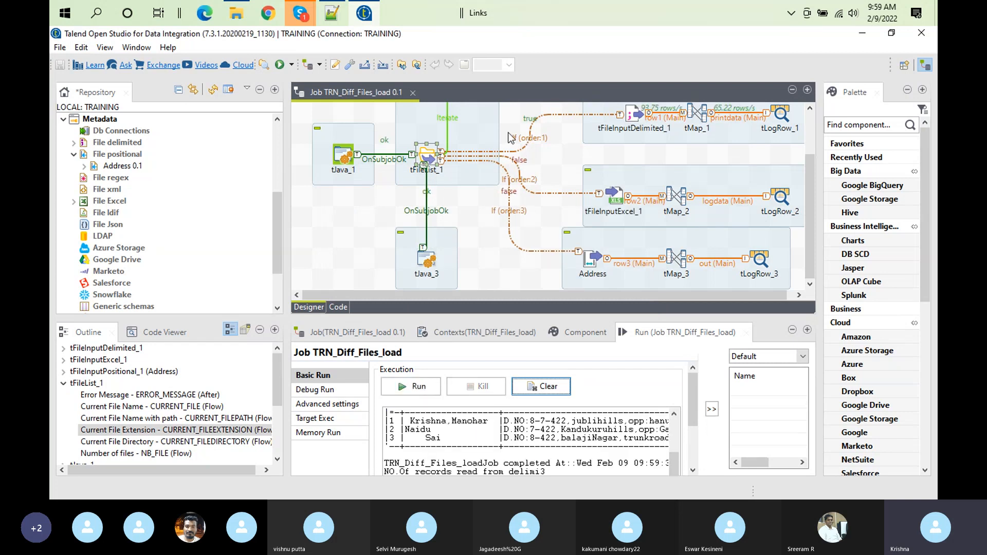
- In File Explorer, delete customer.csv from MultiFileCreation and paste the copied MetadataExcelToPos.dat into that folder
{"action": "left_click", "coordinate": [234, 17]}
{"action": "left_click", "coordinate": [284, 122]}
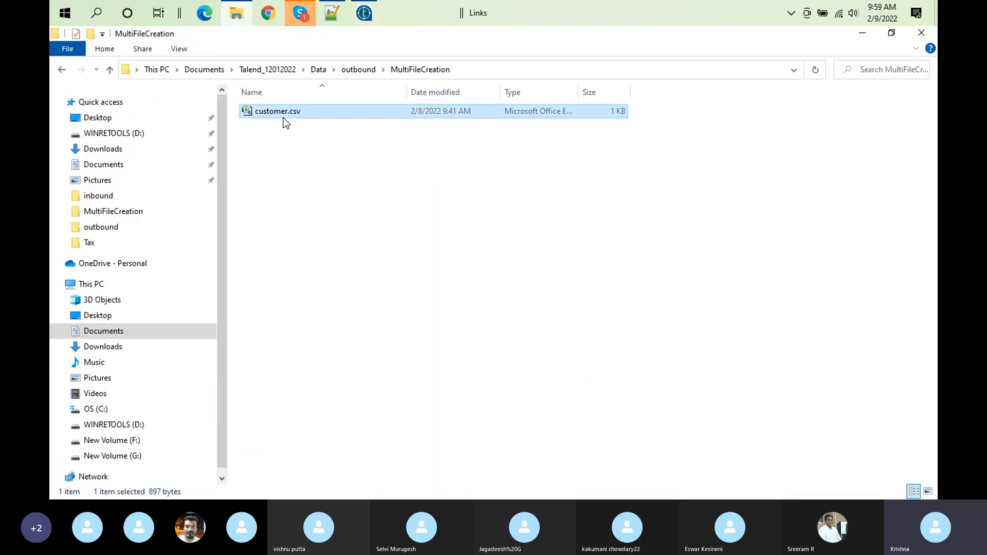
{"action": "key", "text": "Delete"}
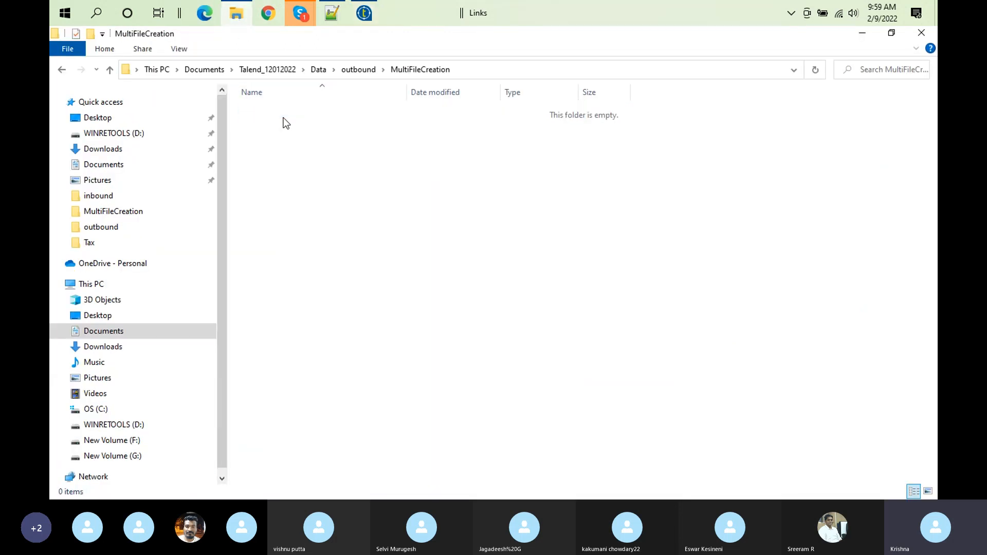
{"action": "left_click", "coordinate": [354, 70]}
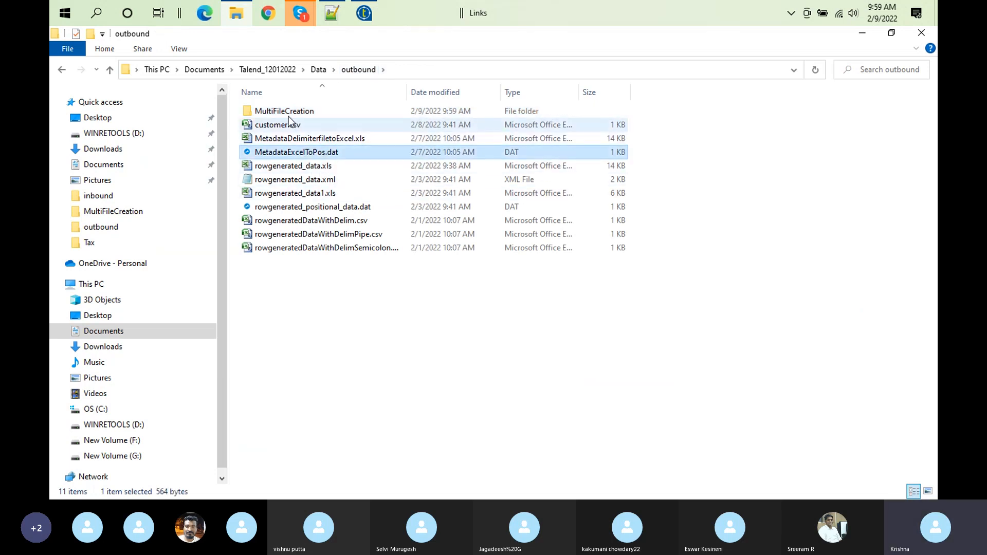
{"action": "double_click", "coordinate": [288, 112]}
{"action": "right_click", "coordinate": [364, 194]}
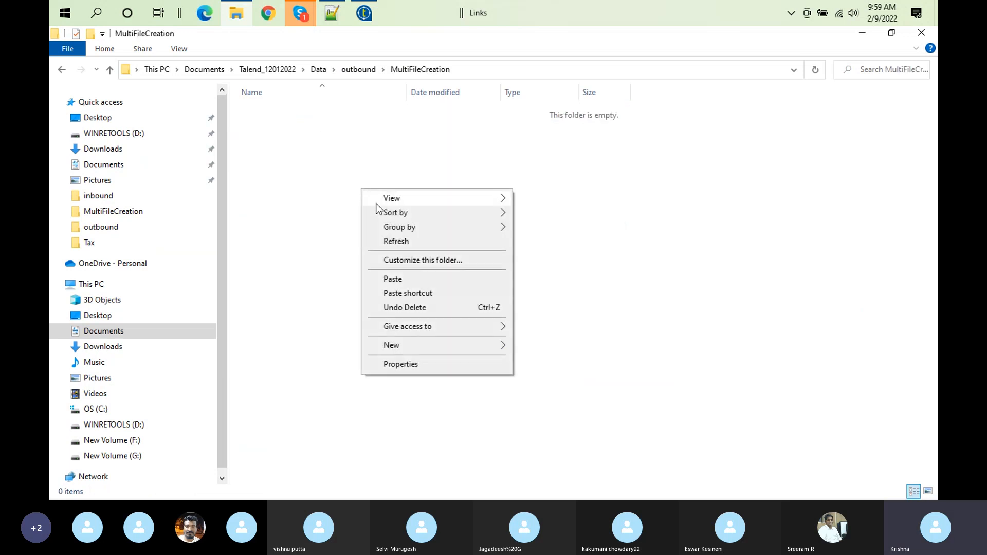
{"action": "left_click", "coordinate": [433, 281]}
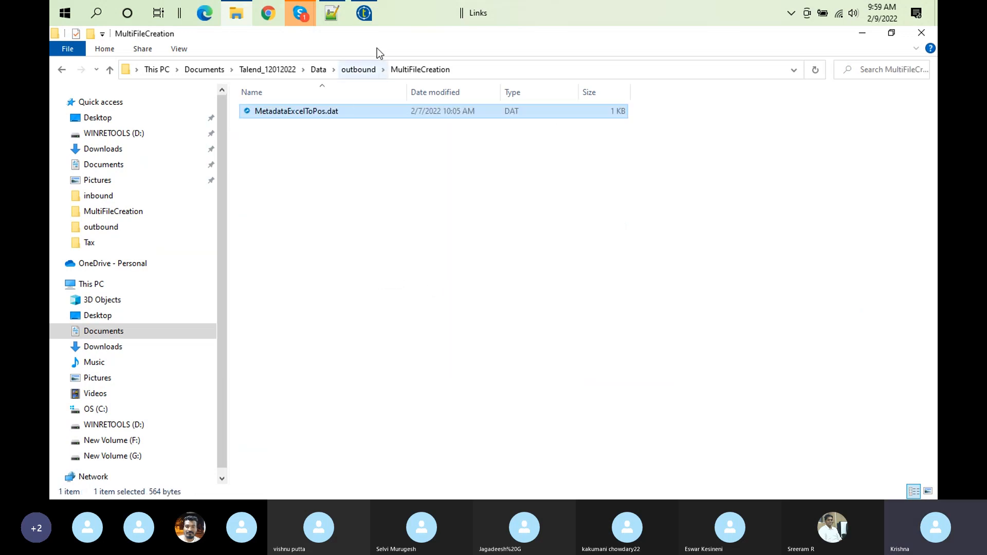
- Switch back to Talend Open Studio, clear the console and run the job with only MetadataExcelToPos.dat in the folder
{"action": "left_click", "coordinate": [364, 14]}
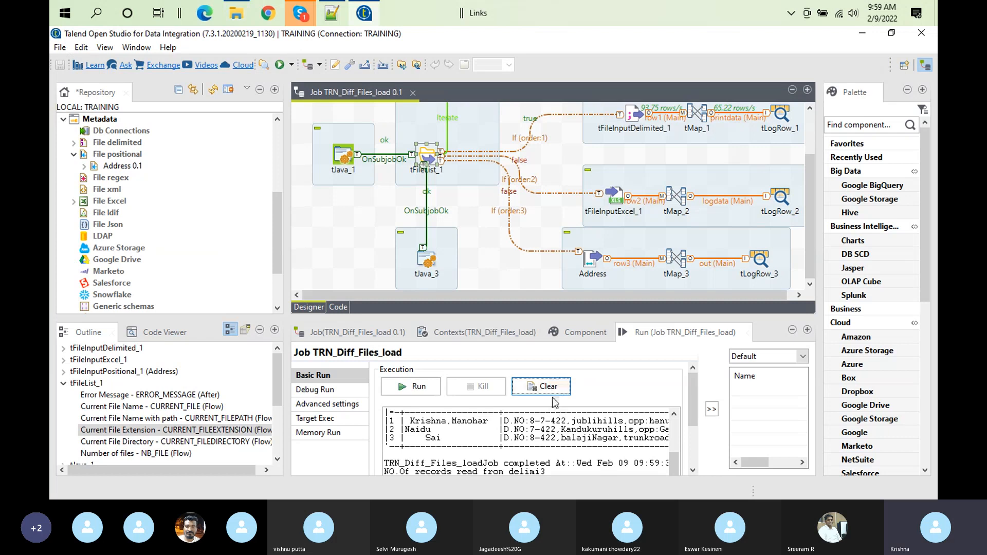
{"action": "left_click", "coordinate": [533, 386]}
{"action": "left_click", "coordinate": [432, 387]}
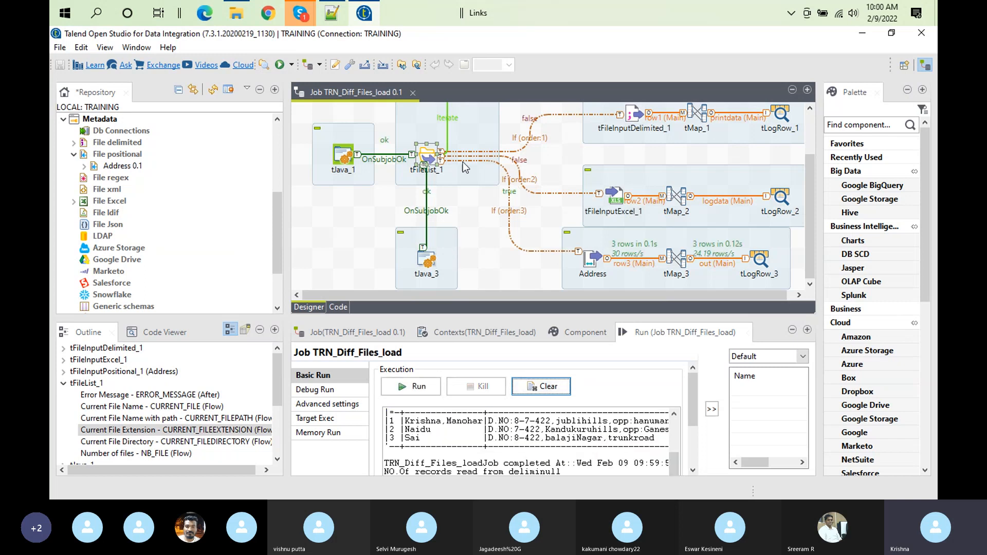
- Examine tFileList_1's filemask and the conditions of the If (order:1) and If (order:3) links
{"action": "double_click", "coordinate": [527, 134]}
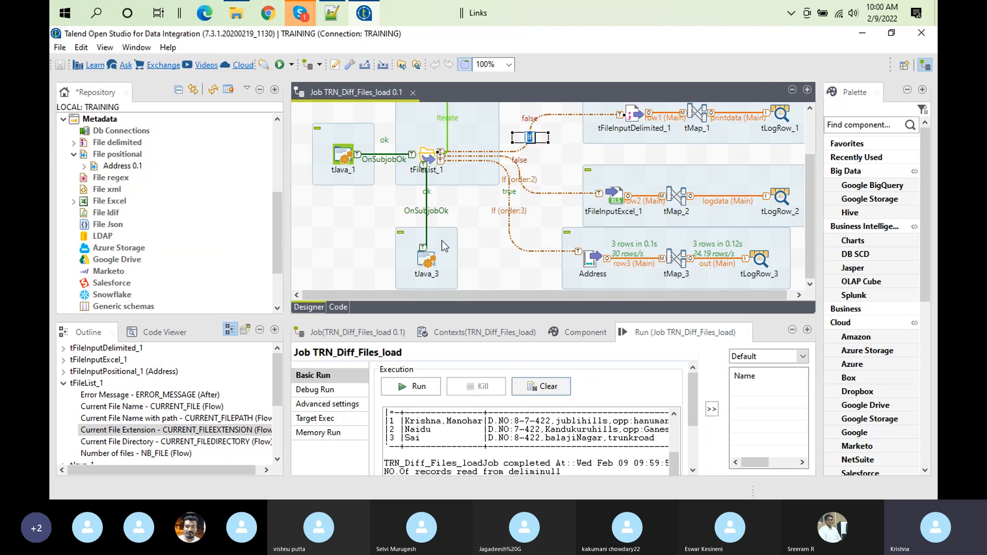
{"action": "left_click", "coordinate": [426, 161]}
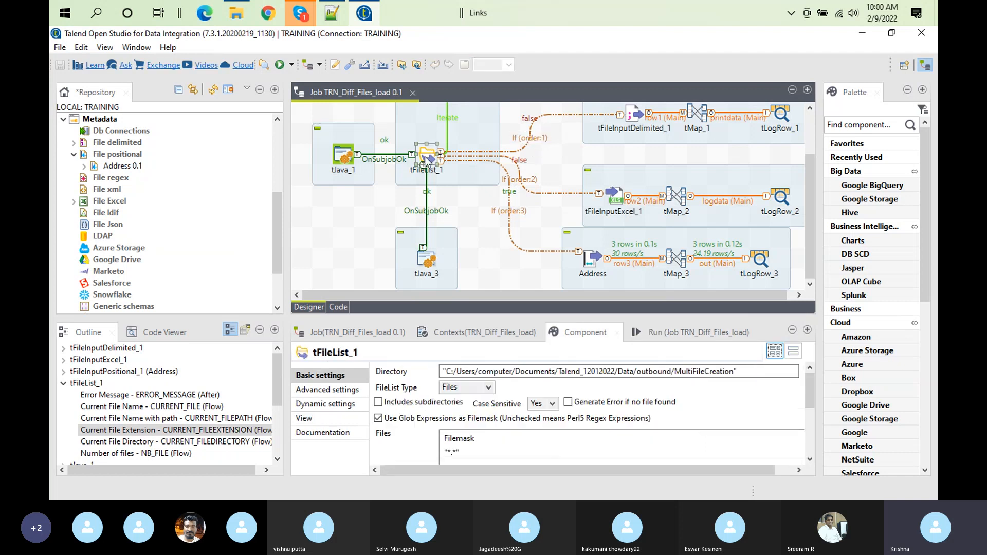
{"action": "left_click", "coordinate": [451, 452]}
{"action": "left_click", "coordinate": [531, 137]}
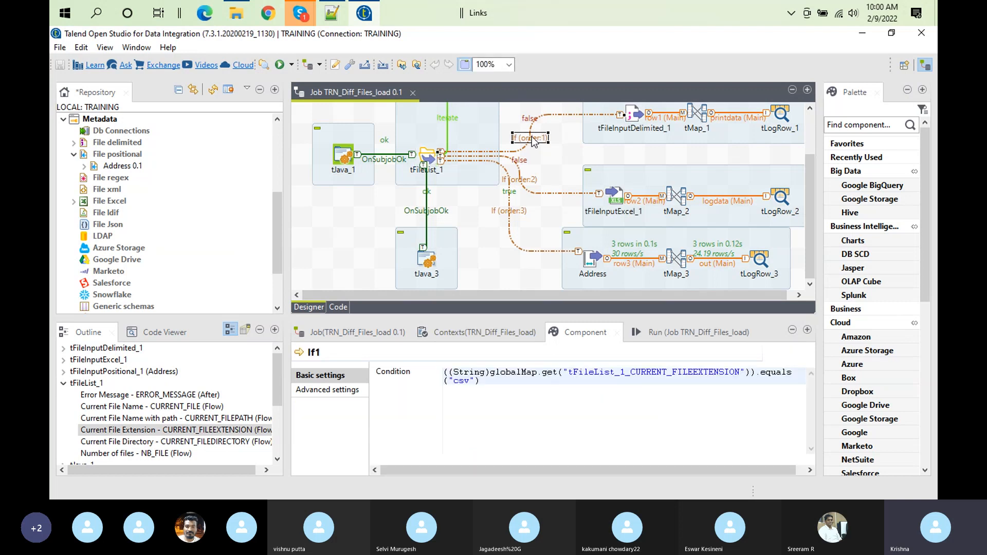
{"action": "left_click", "coordinate": [510, 211]}
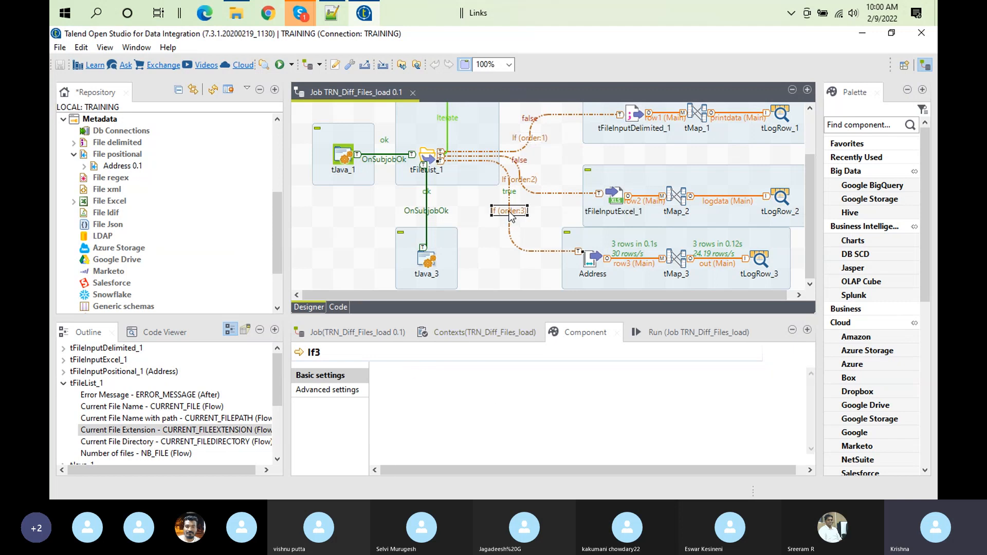
- Replace the If (order:2) link's condition with tFileList_1's Current File Extension variable from the outline
{"action": "left_click", "coordinate": [520, 163]}
{"action": "left_click", "coordinate": [520, 178]}
{"action": "left_click", "coordinate": [490, 383]}
{"action": "key", "text": "BackSpace"}
{"action": "key", "text": "BackSpace"}
{"action": "key", "text": "BackSpace"}
{"action": "key", "text": "BackSpace"}
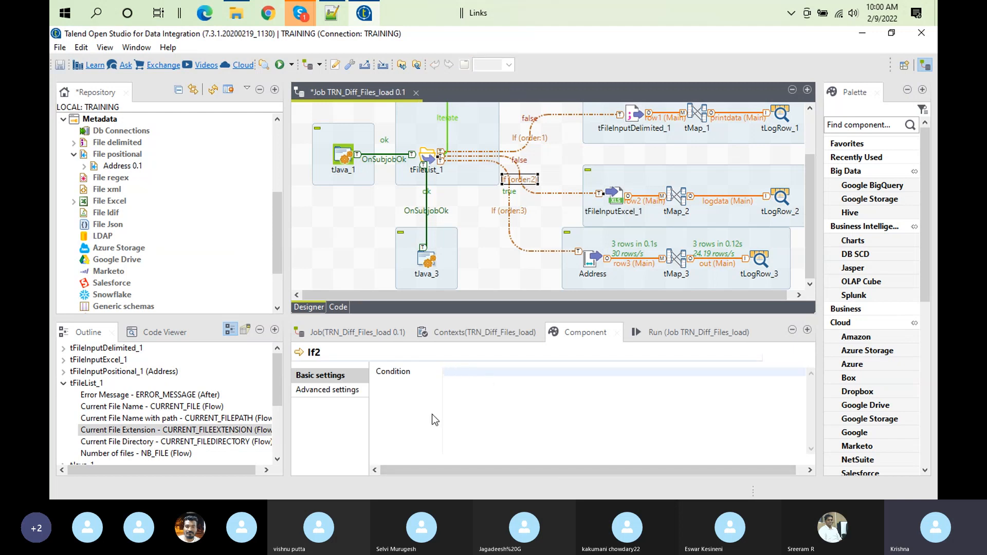
{"action": "left_click_drag", "start_coordinate": [169, 430], "coordinate": [498, 393]}
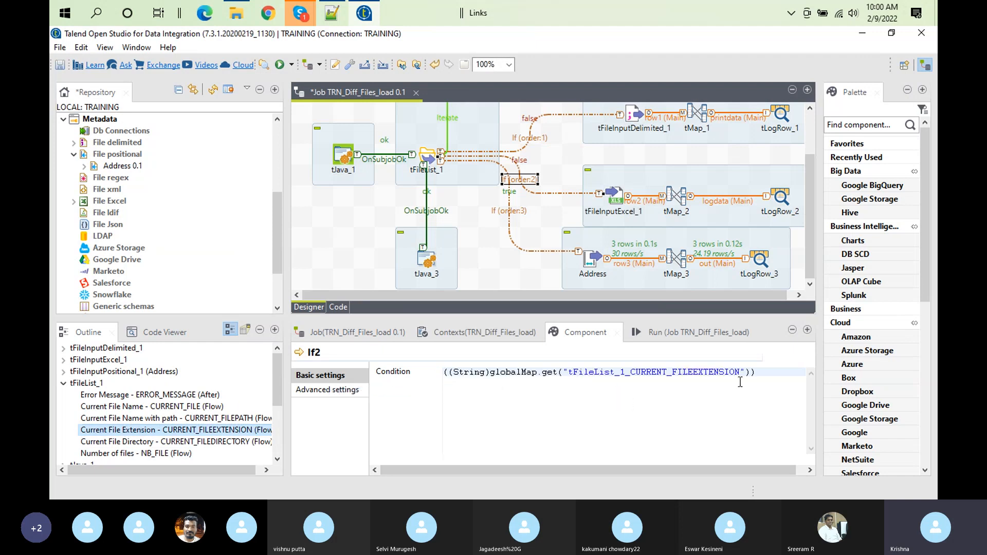
- Append an .equals("") comparison to the Current File Extension expression in the If (order:2) link's condition
{"action": "left_click", "coordinate": [771, 368]}
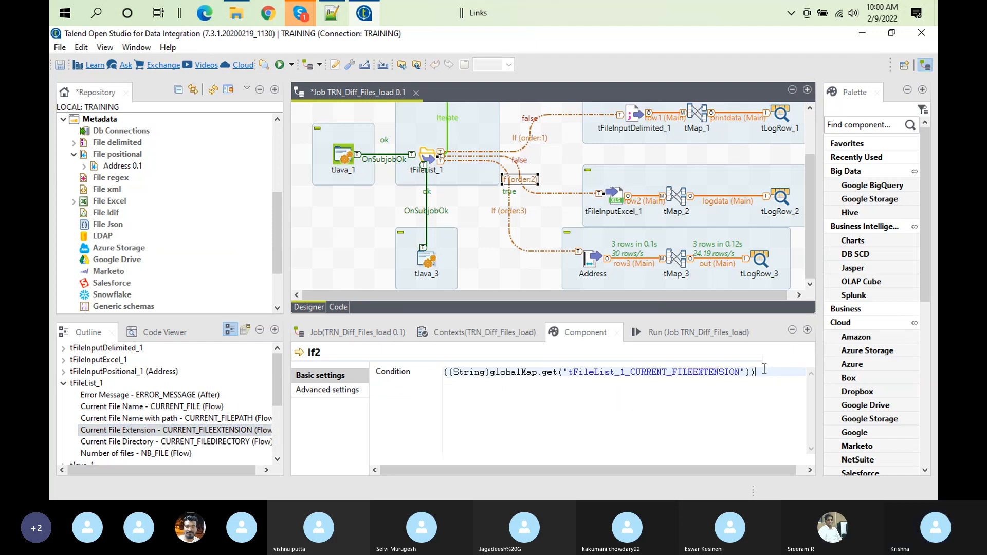
{"action": "type", "text": ".ew"}
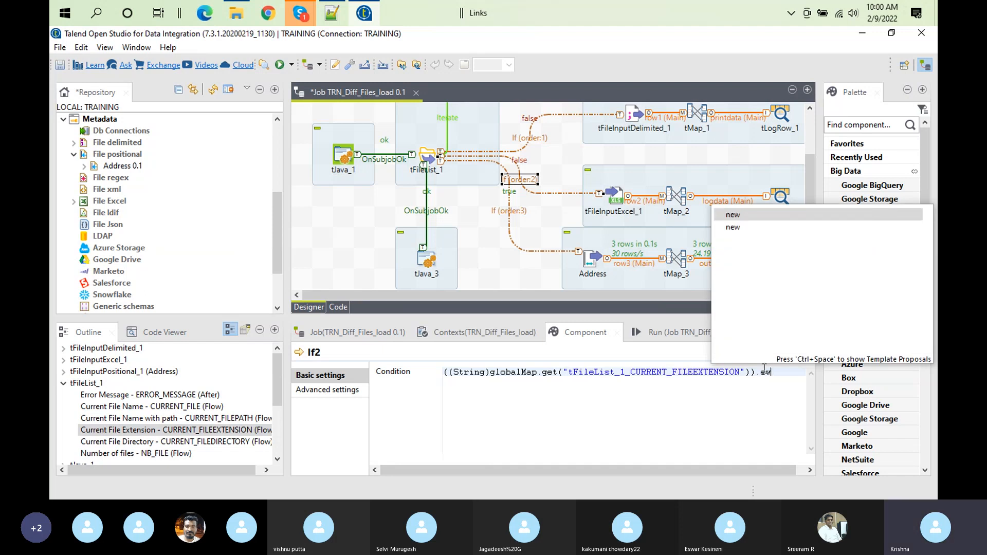
{"action": "key", "text": "BackSpace"}
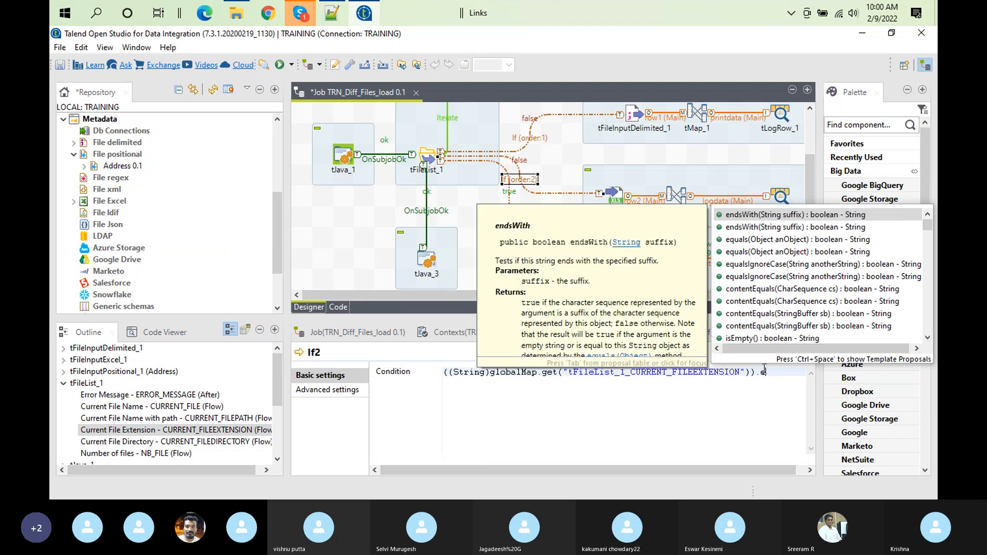
{"action": "type", "text": "quals"}
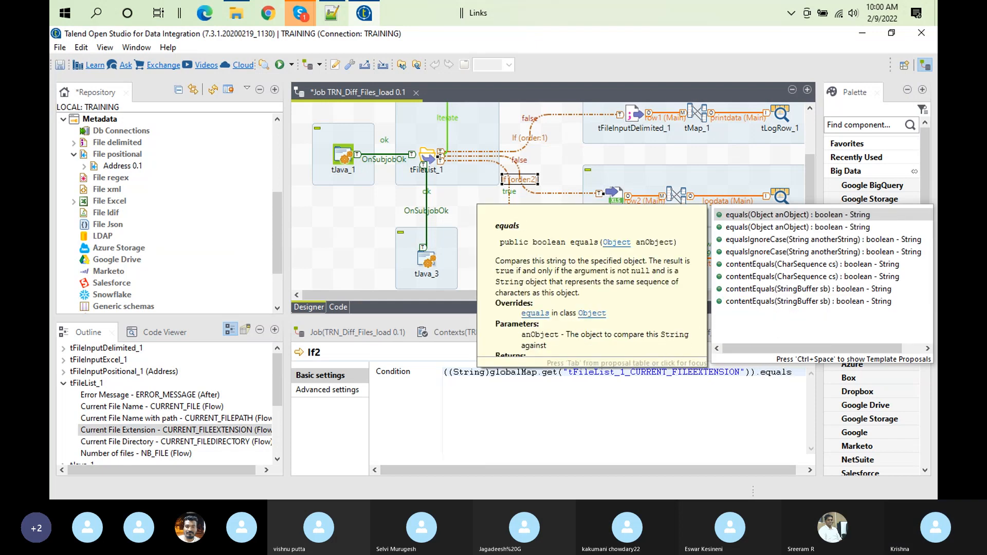
{"action": "key", "text": "Return"}
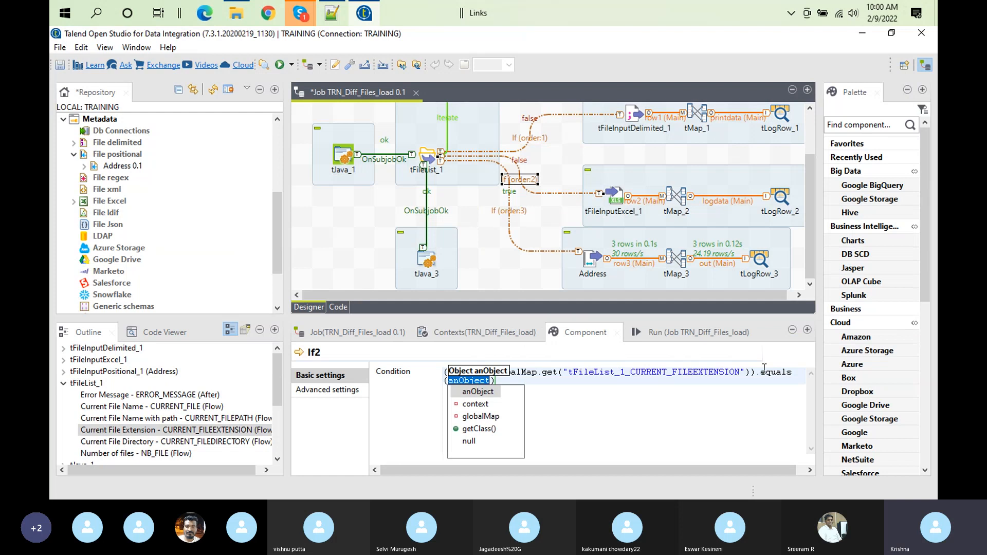
{"action": "type", "text": "\""}
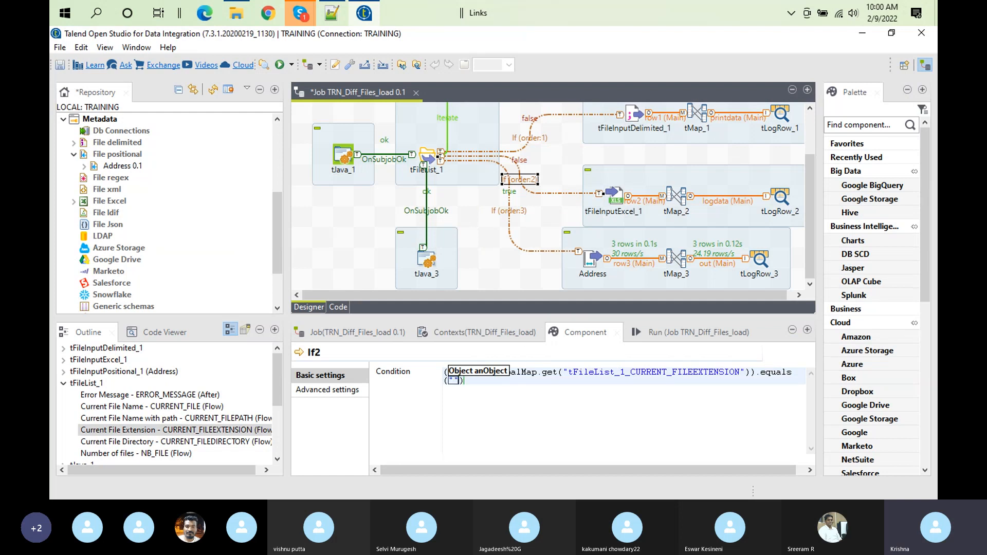
- In File Explorer, copy the xls extension from rowgenerated_data1.xls in outbound, then return to Talend Open Studio and put it inside the condition's equals quotes
{"action": "left_click", "coordinate": [243, 10]}
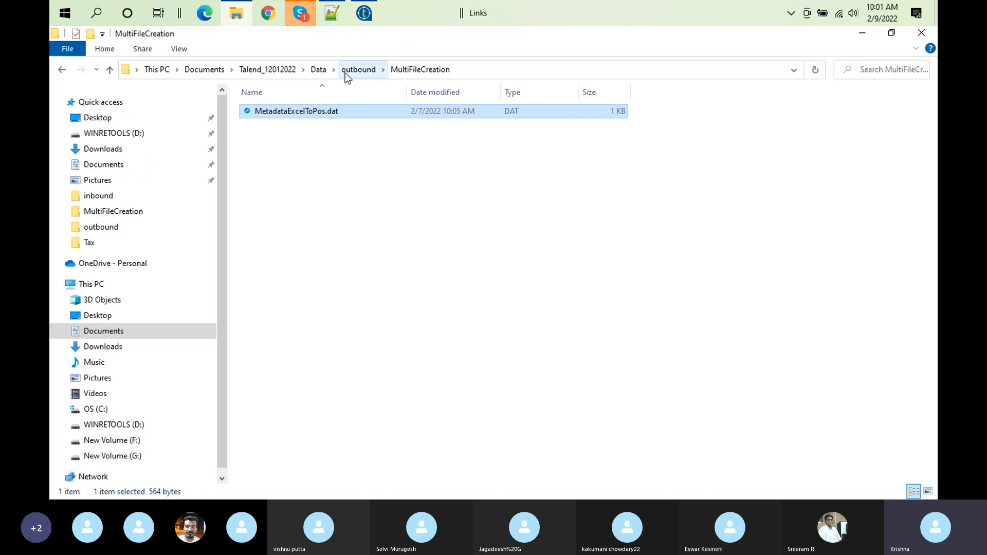
{"action": "left_click", "coordinate": [344, 73]}
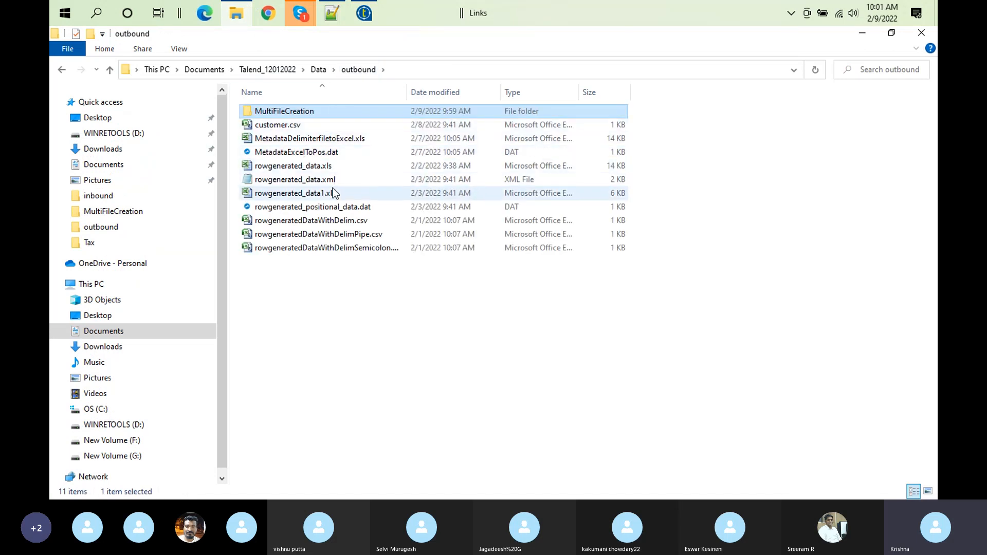
{"action": "right_click", "coordinate": [330, 193]}
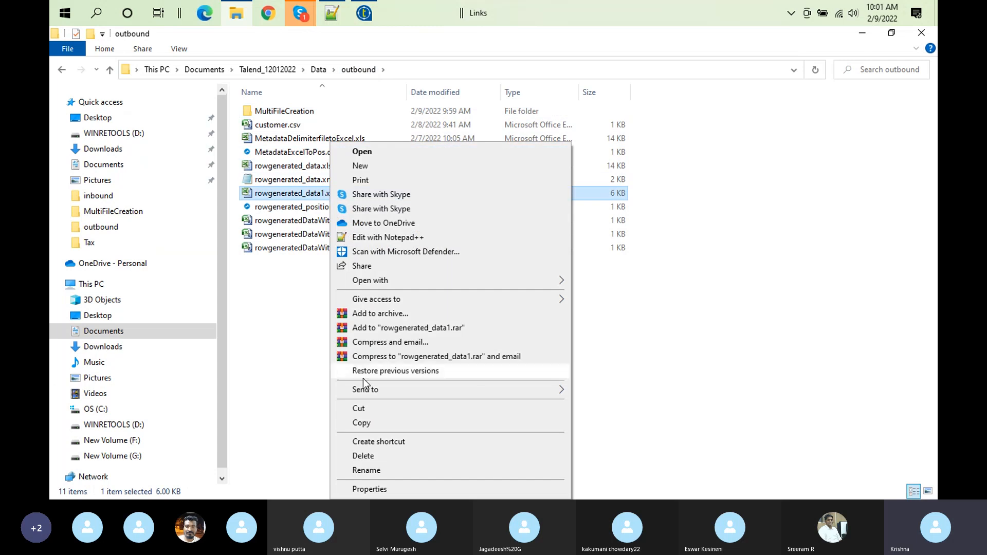
{"action": "left_click", "coordinate": [377, 469]}
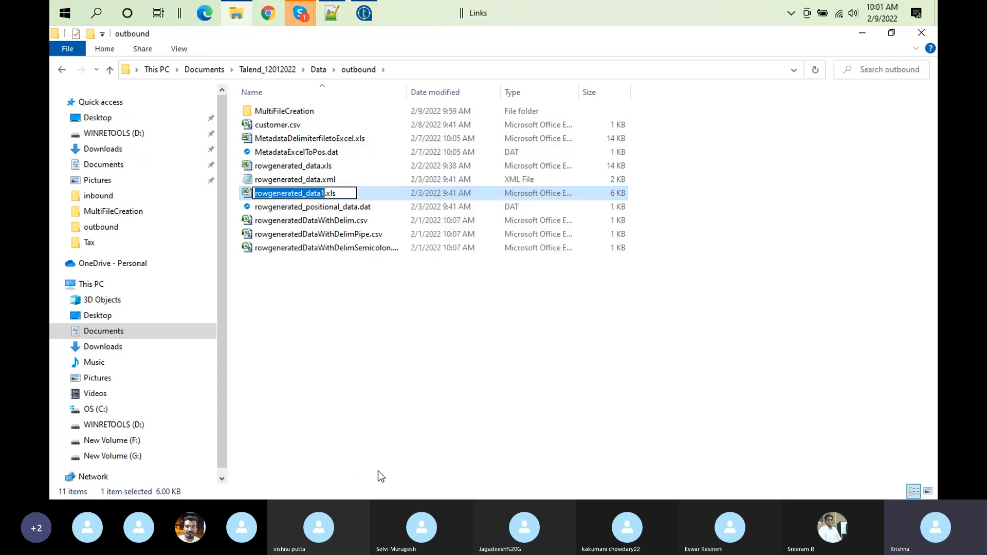
{"action": "left_click", "coordinate": [345, 193]}
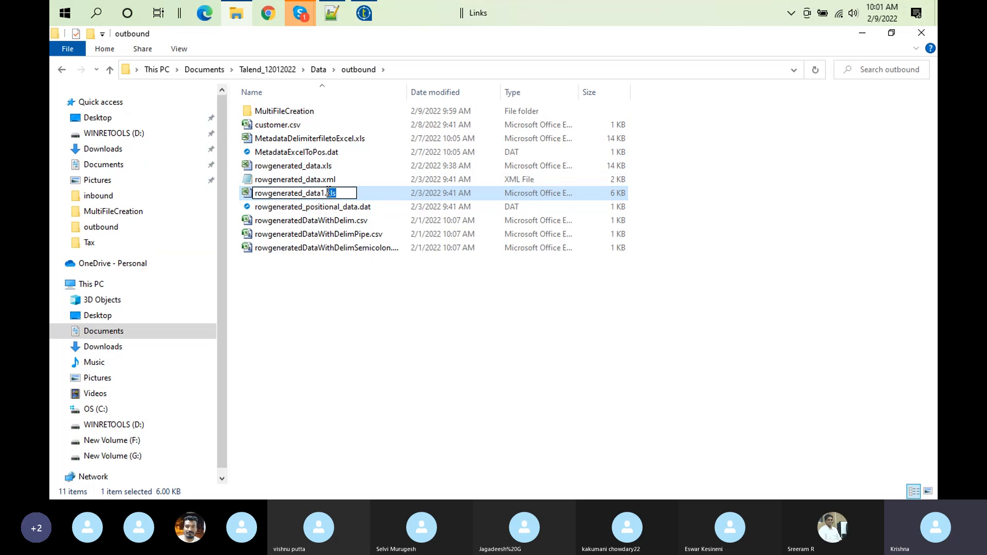
{"action": "left_click", "coordinate": [363, 13]}
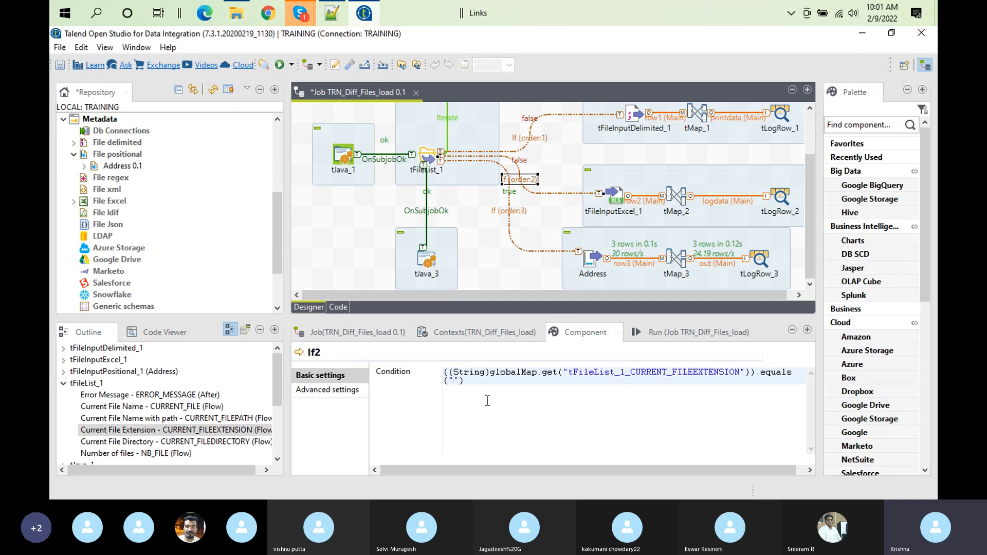
- Switch to File Explorer and delete MetadataExcelToPos.dat from the MultiFileCreation folder
{"action": "left_click", "coordinate": [233, 14]}
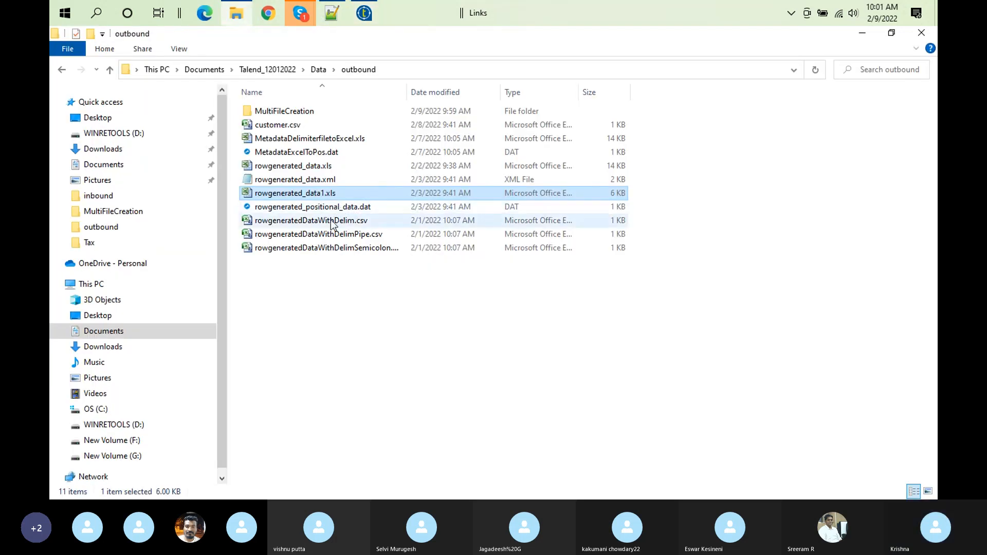
{"action": "left_click", "coordinate": [296, 123]}
{"action": "left_click", "coordinate": [303, 114]}
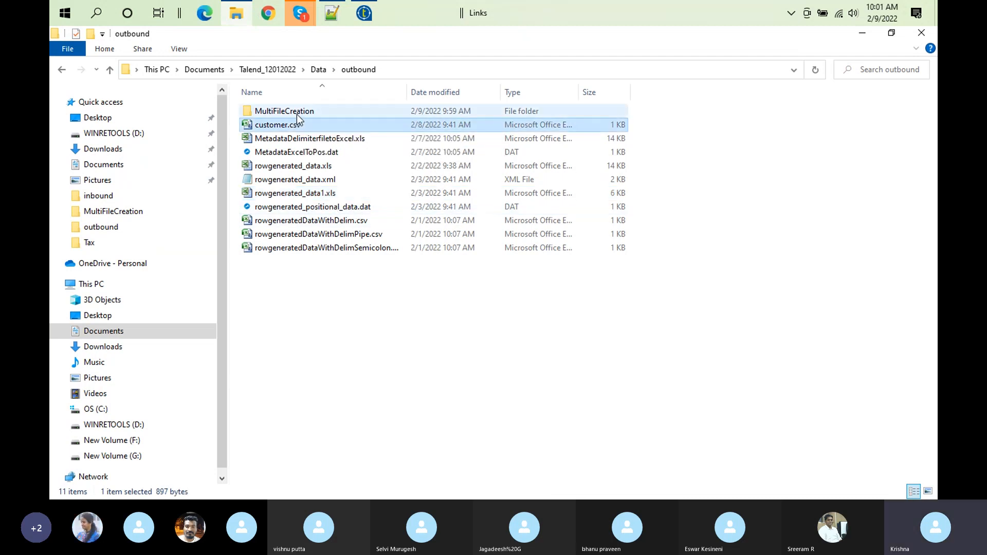
{"action": "double_click", "coordinate": [304, 115]}
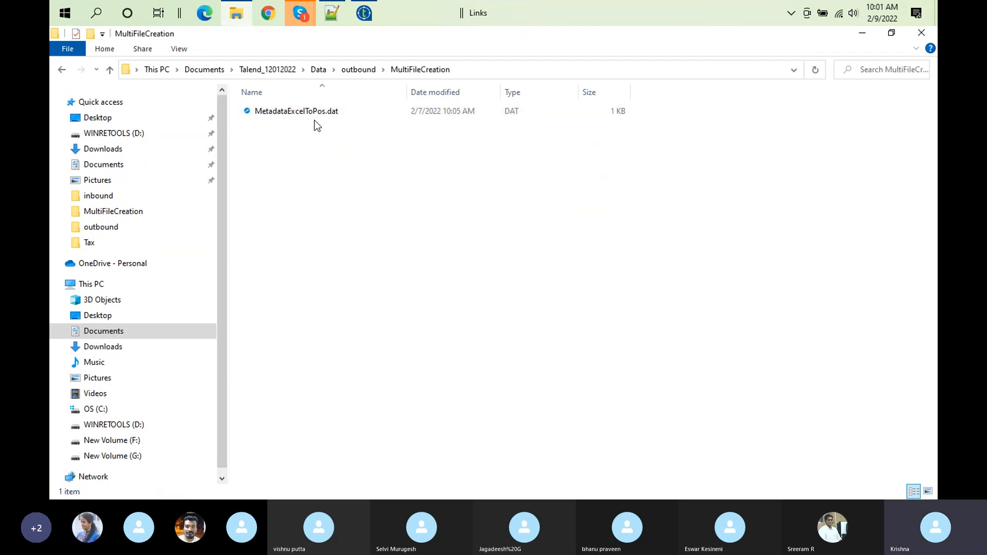
{"action": "left_click", "coordinate": [328, 111]}
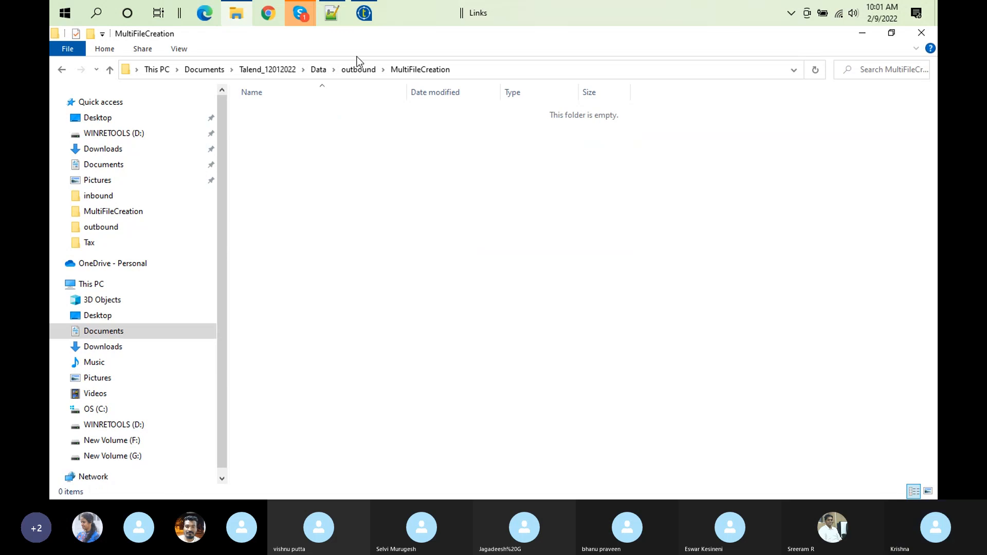
- Copy MetadataDelimiterfiletoExcel.xls from the outbound folder into the MultiFileCreation folder
{"action": "left_click", "coordinate": [359, 69]}
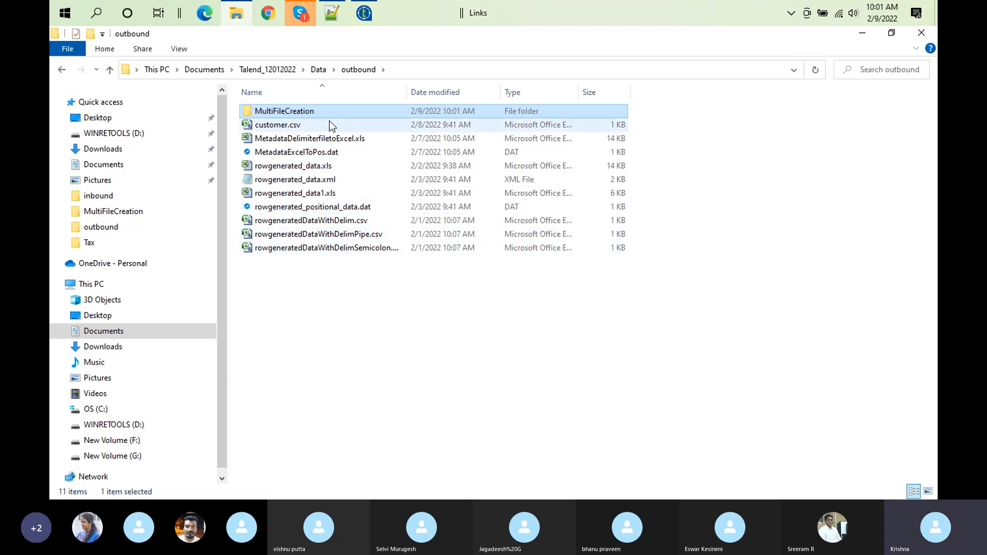
{"action": "left_click", "coordinate": [339, 139]}
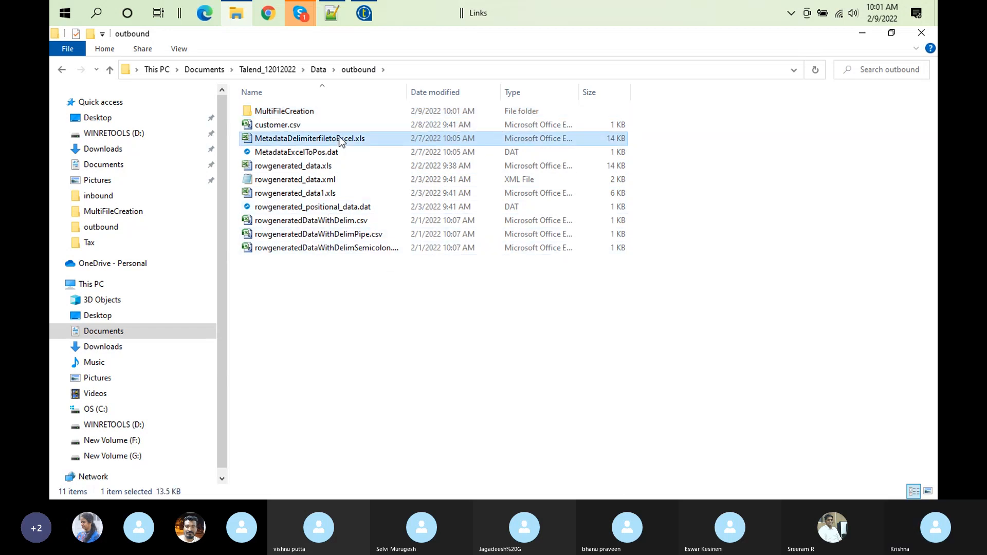
{"action": "double_click", "coordinate": [301, 110]}
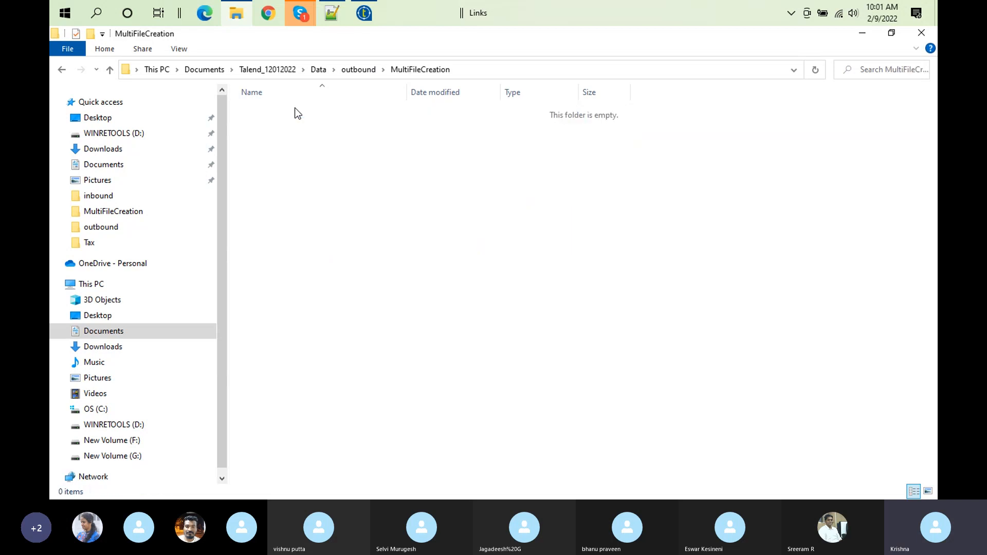
{"action": "right_click", "coordinate": [373, 196]}
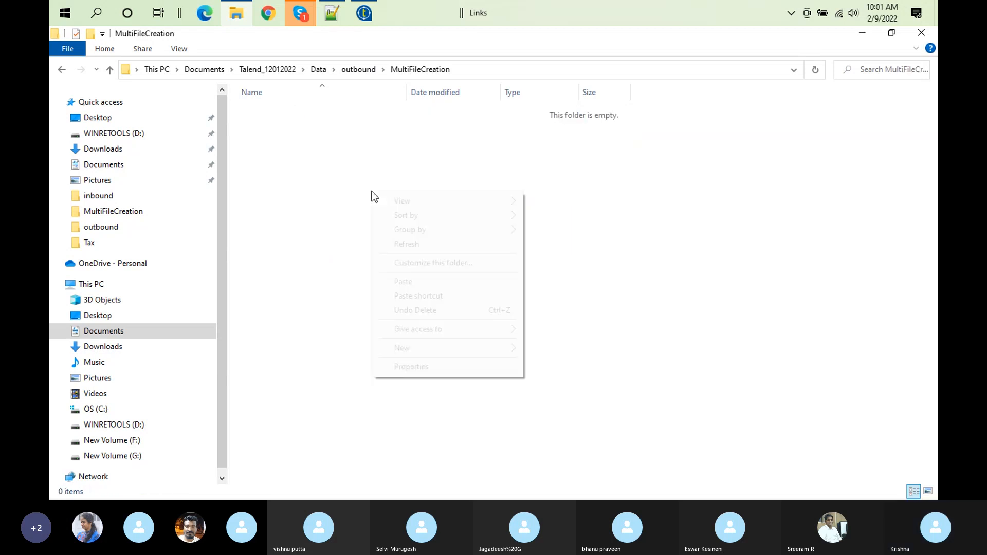
{"action": "left_click", "coordinate": [428, 282]}
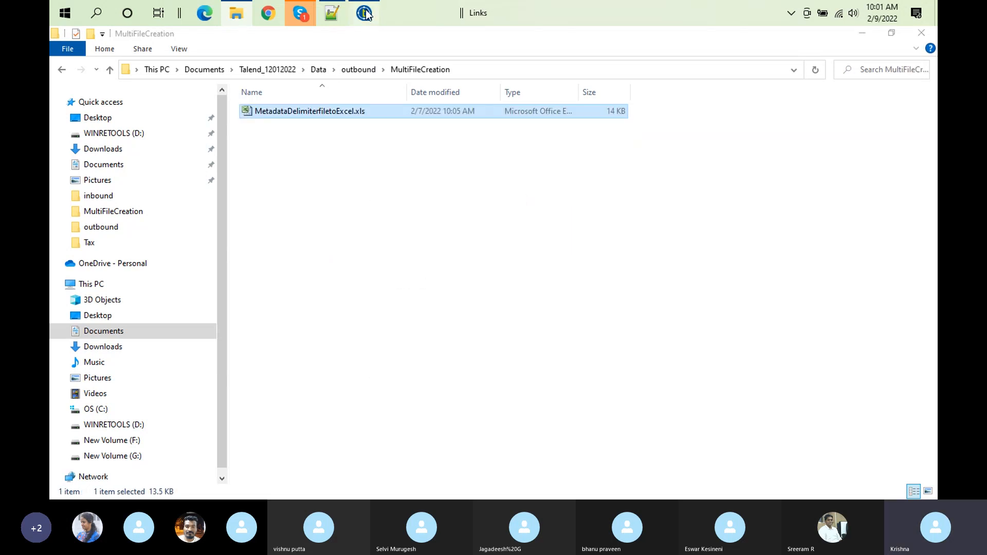
- Switch back to Talend Open Studio, run the job with only the Excel file in the folder and examine the enlarged console output
{"action": "left_click", "coordinate": [364, 13]}
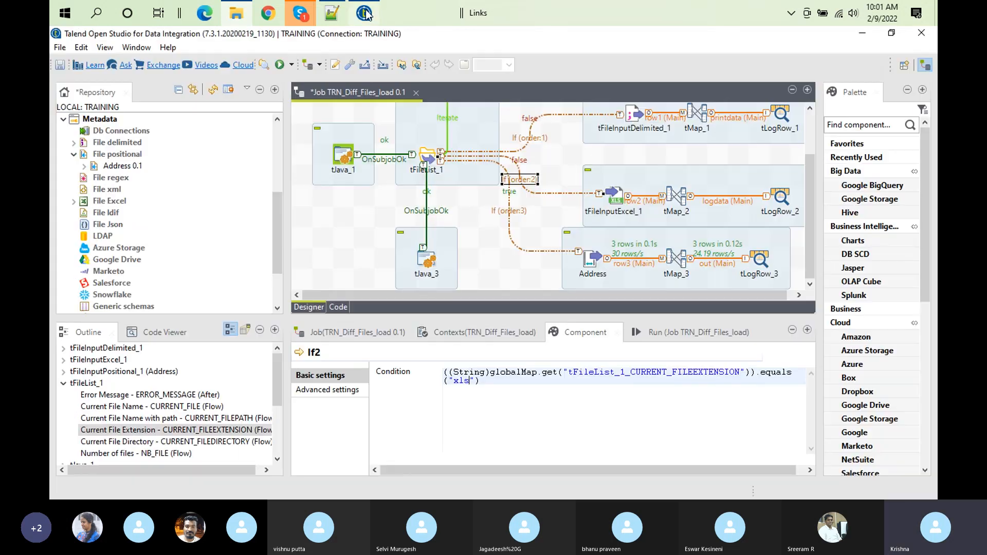
{"action": "left_click", "coordinate": [677, 342]}
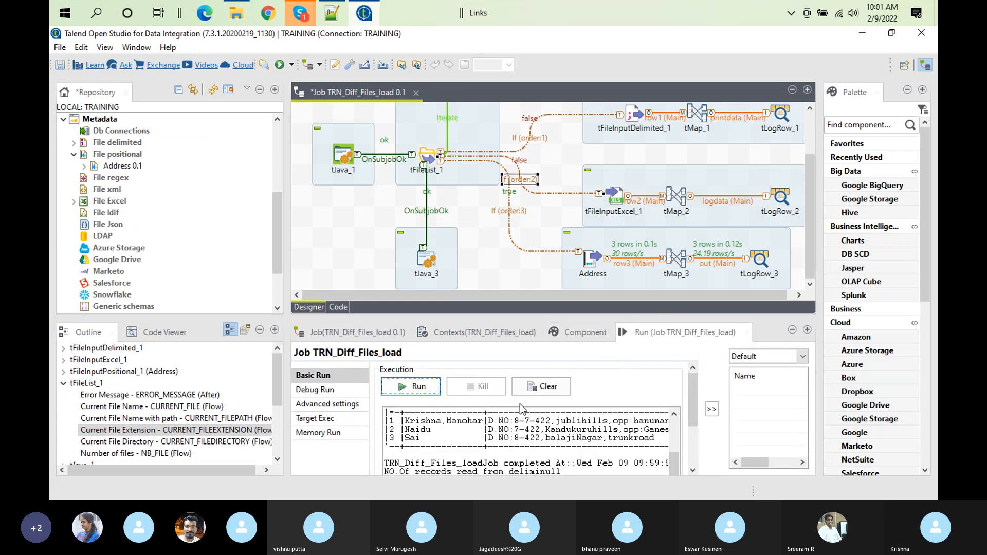
{"action": "left_click", "coordinate": [414, 389]}
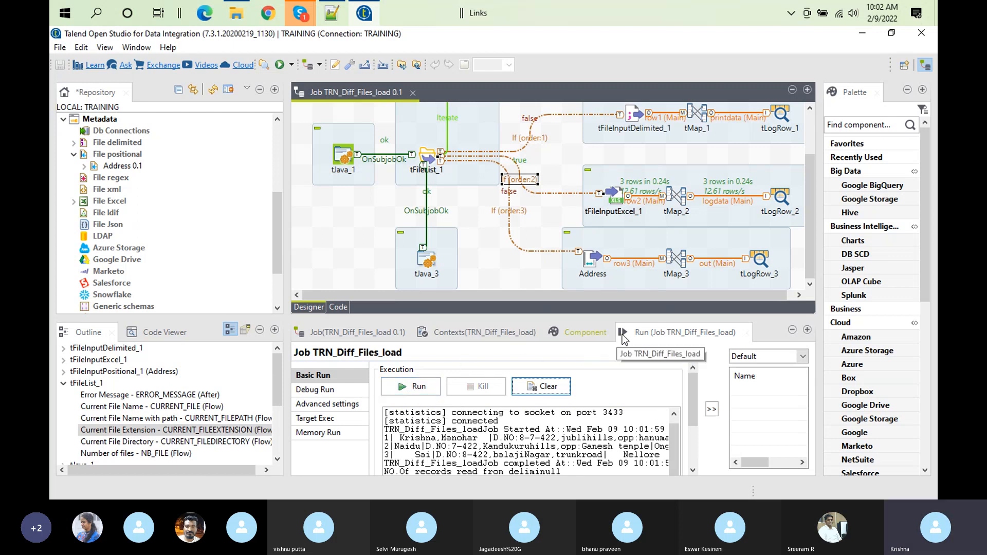
{"action": "double_click", "coordinate": [639, 334]}
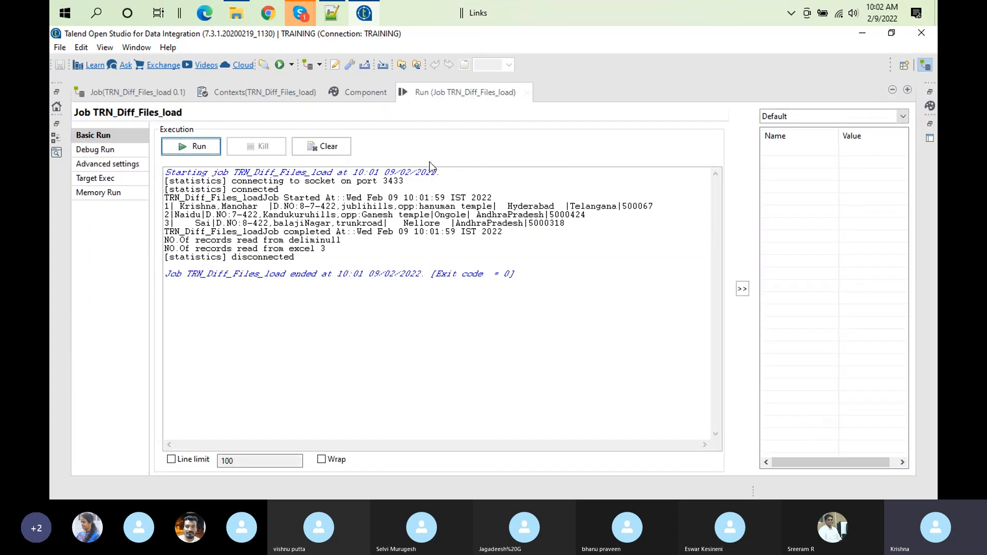
{"action": "double_click", "coordinate": [454, 98]}
- Set tLogRow_2's mode to Table (print values in cells of a table) and rerun the job with a cleared console
{"action": "double_click", "coordinate": [782, 201]}
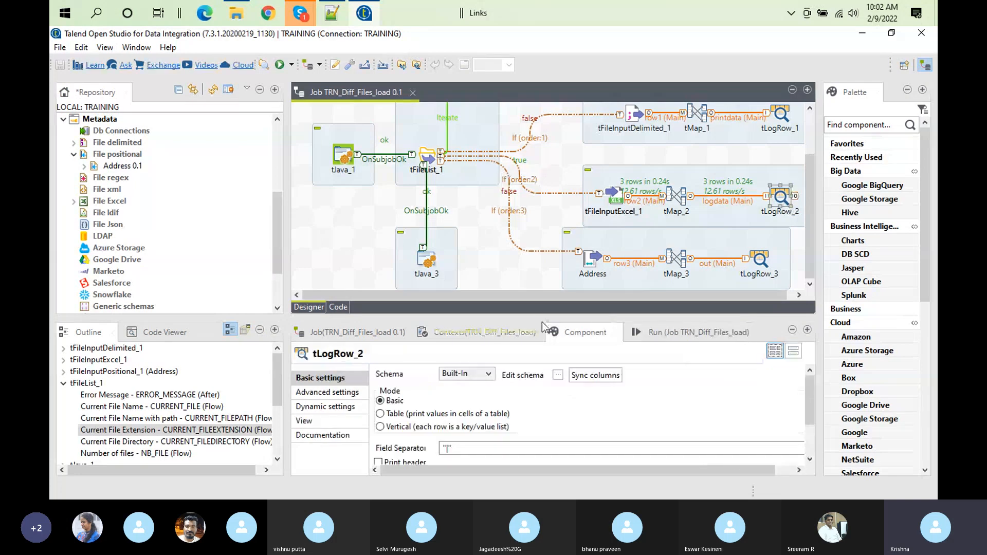
{"action": "left_click", "coordinate": [393, 413]}
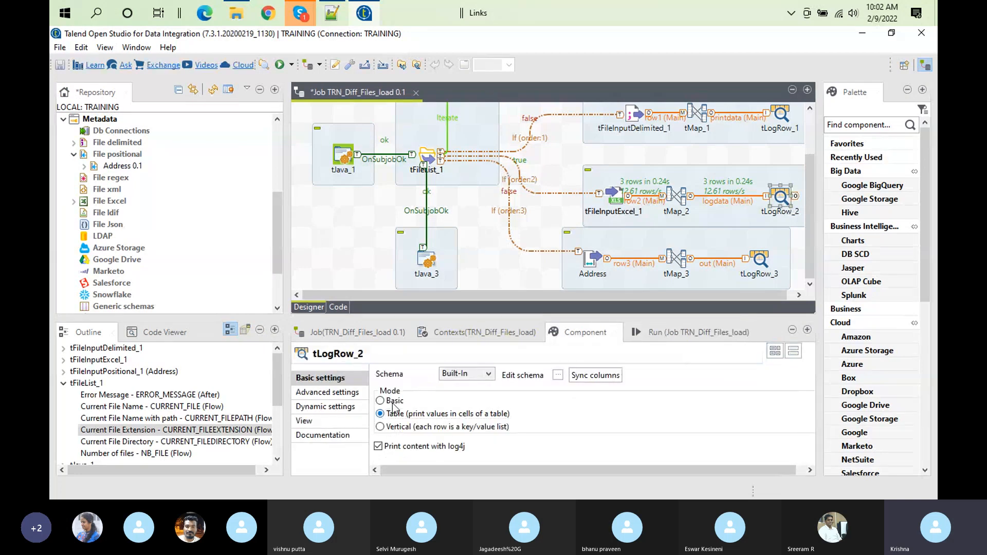
{"action": "left_click", "coordinate": [667, 334]}
{"action": "left_click", "coordinate": [548, 395]}
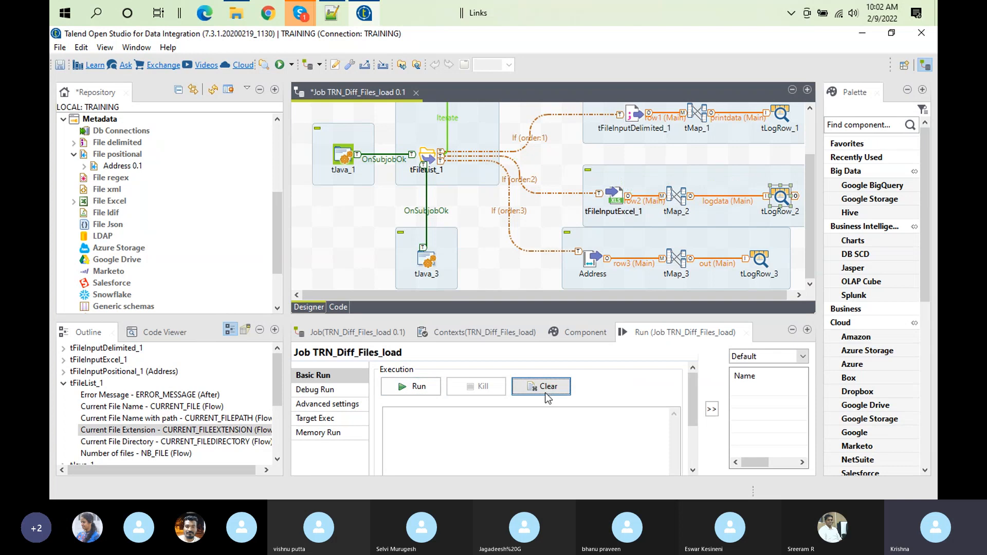
{"action": "left_click", "coordinate": [408, 384]}
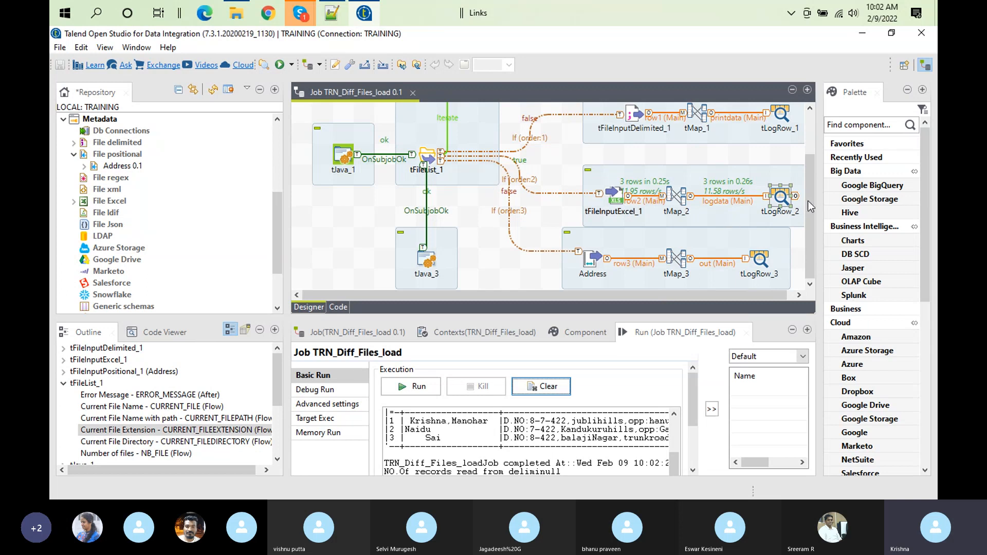
- Add a tWaitForFile component to the job canvas above tJava_1
{"action": "left_click_drag", "start_coordinate": [814, 229], "coordinate": [814, 181]}
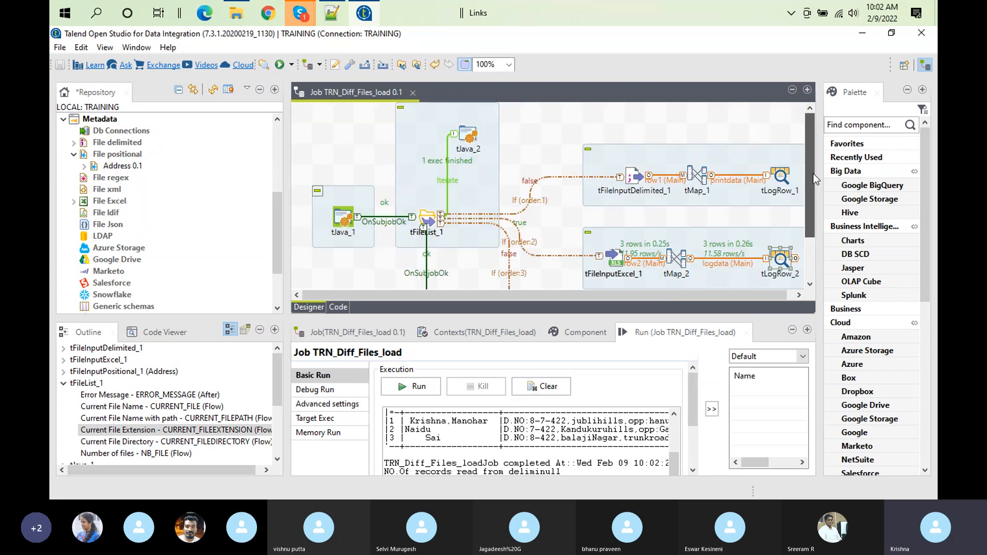
{"action": "left_click", "coordinate": [446, 181]}
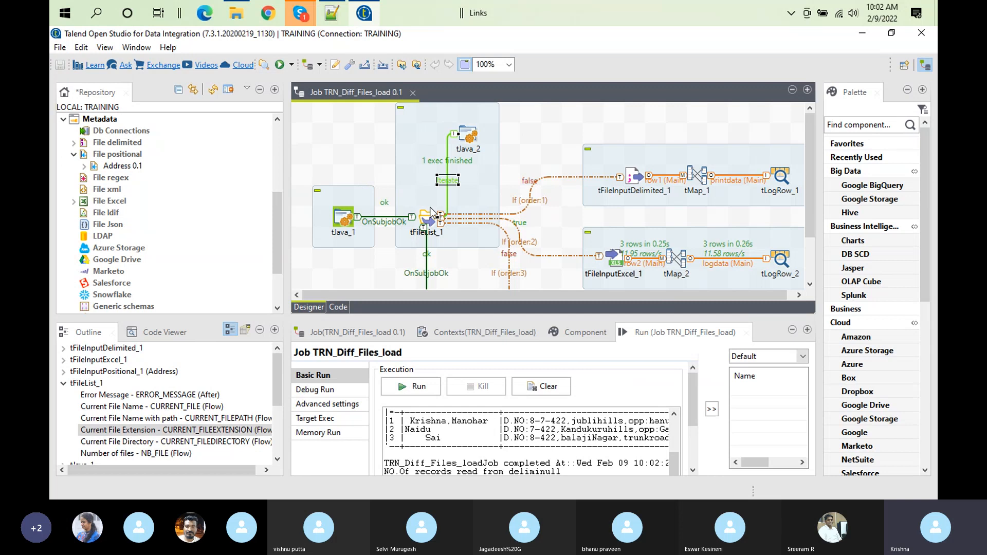
{"action": "left_click", "coordinate": [345, 150]}
{"action": "type", "text": "twait"}
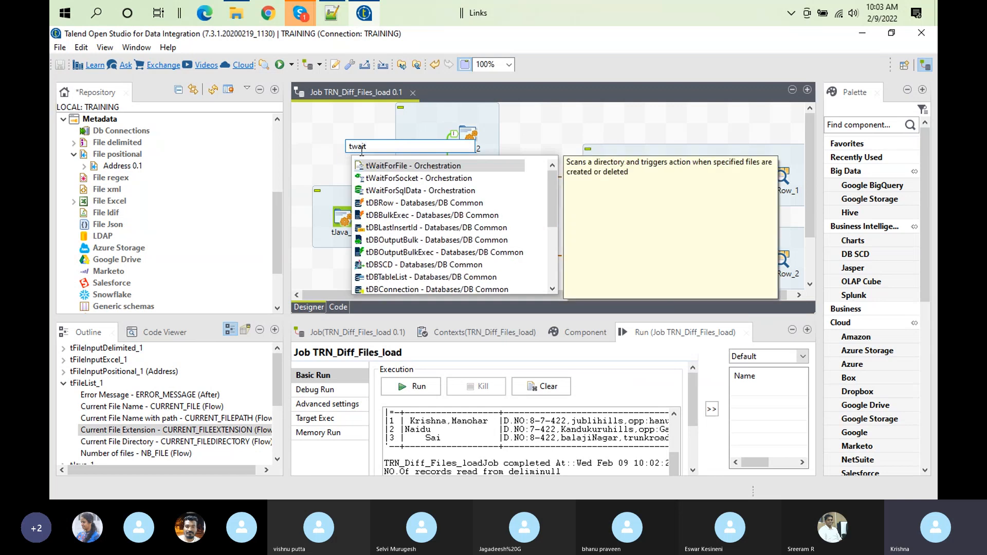
{"action": "left_click", "coordinate": [413, 167]}
{"action": "double_click", "coordinate": [413, 167]}
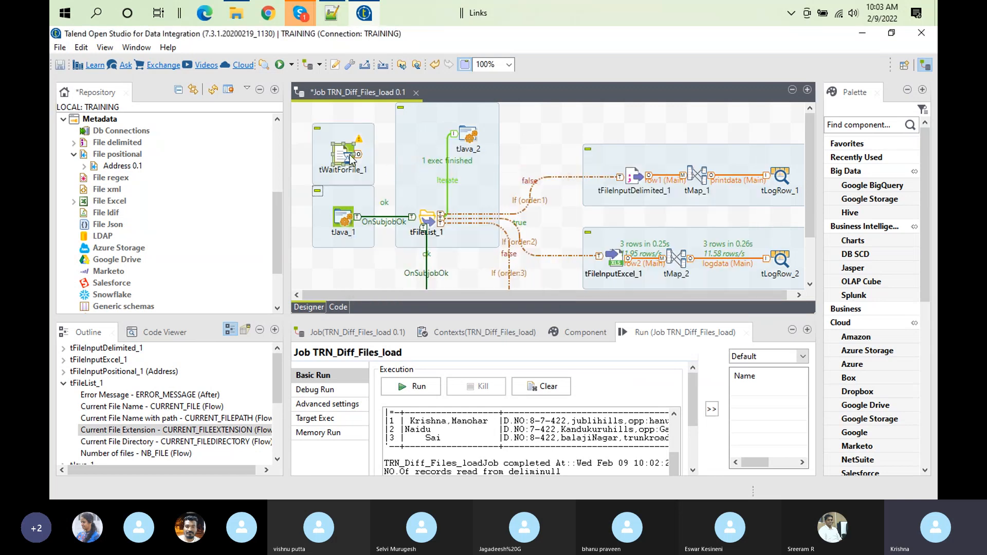
- Examine the condition of the first If link running from tFileList_1 to tFileInputDelimited_1
{"action": "left_click", "coordinate": [427, 222]}
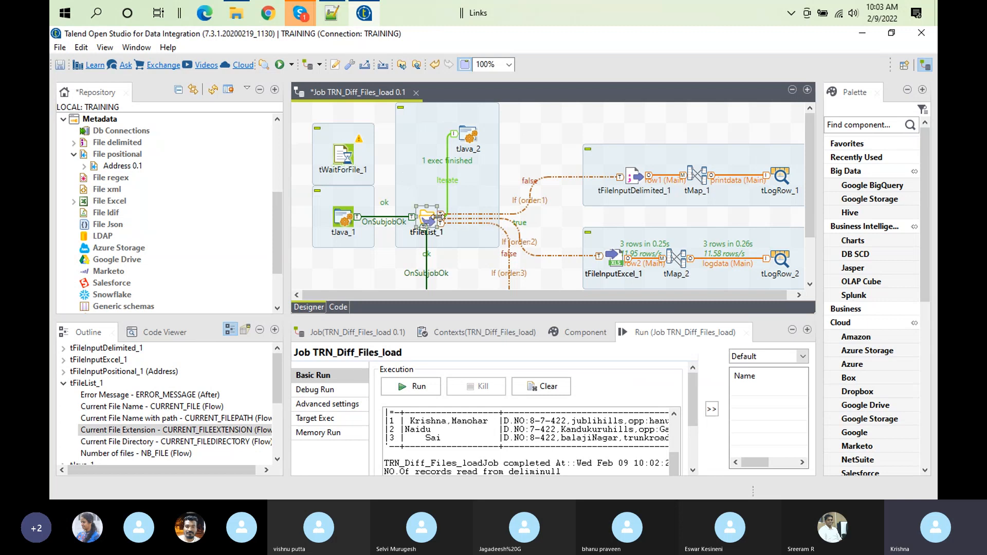
{"action": "left_click", "coordinate": [534, 204]}
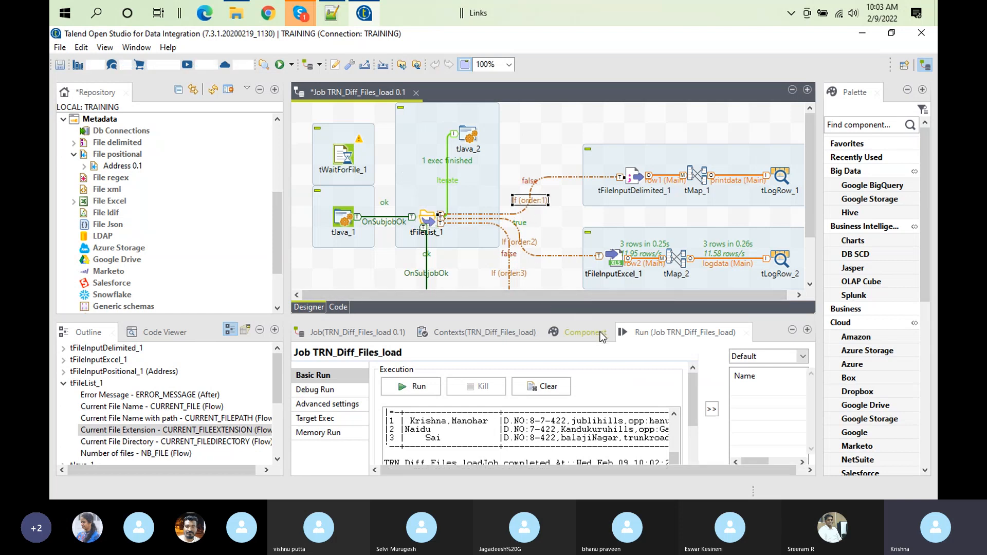
{"action": "left_click", "coordinate": [603, 338]}
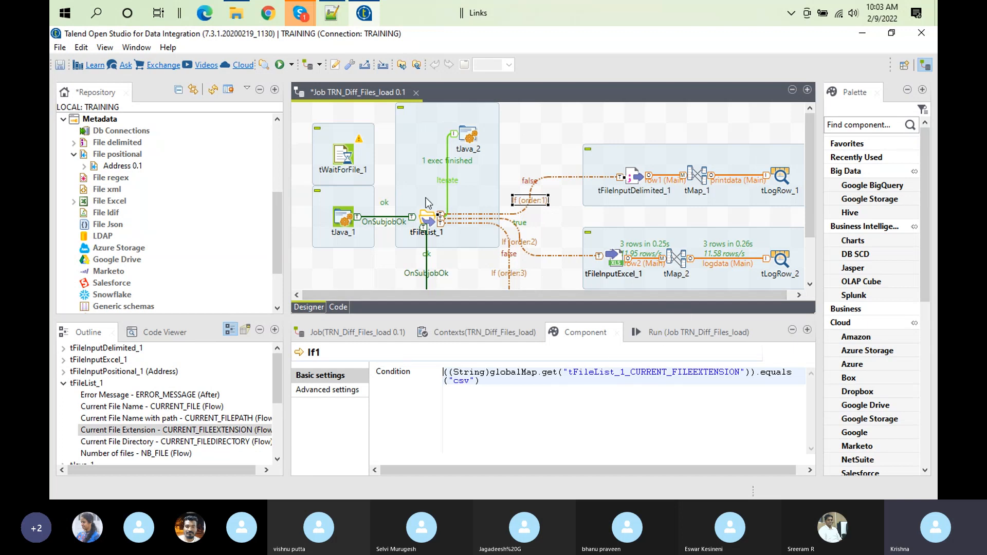
- Delete the tWaitForFile_1 component from the job canvas
{"action": "left_click", "coordinate": [345, 156]}
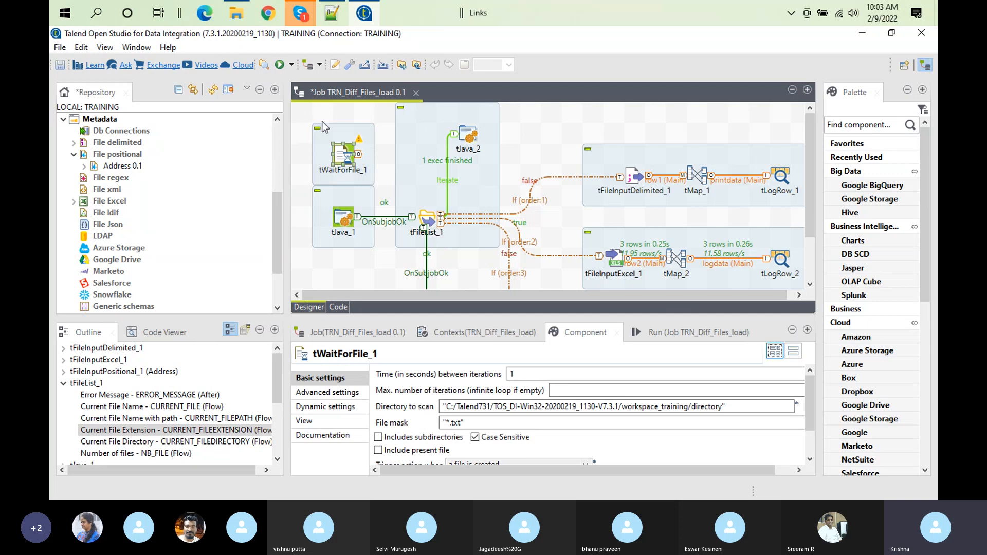
{"action": "key", "text": "Delete"}
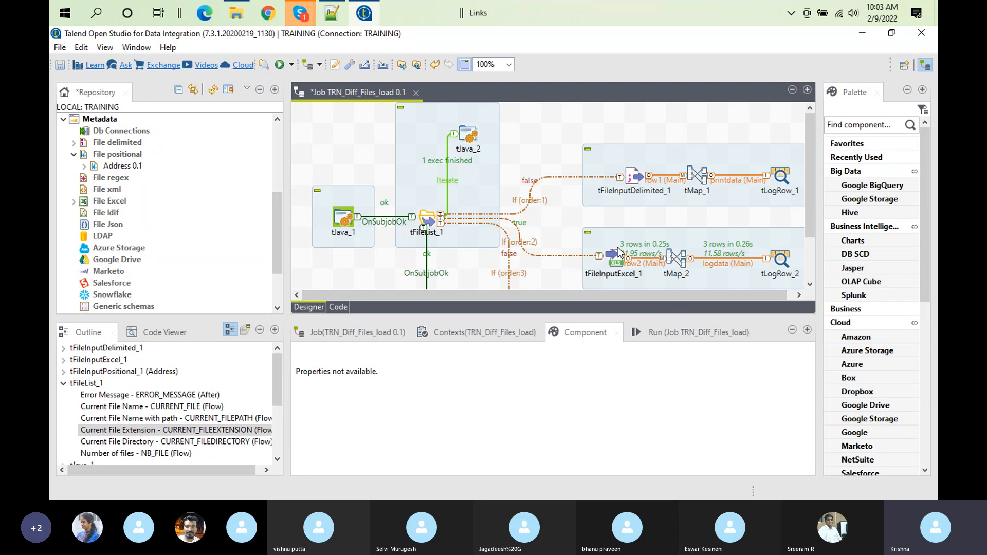
- Open the tMap_1 mapping, then switch to Notepad++ and examine the Name values in customer.csv, keeping the missing file in the editor
{"action": "double_click", "coordinate": [700, 176]}
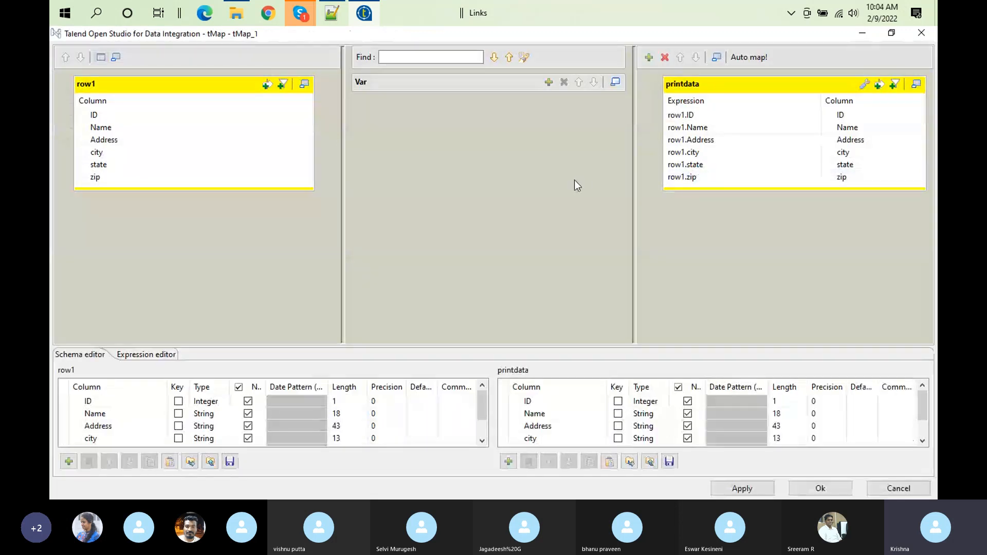
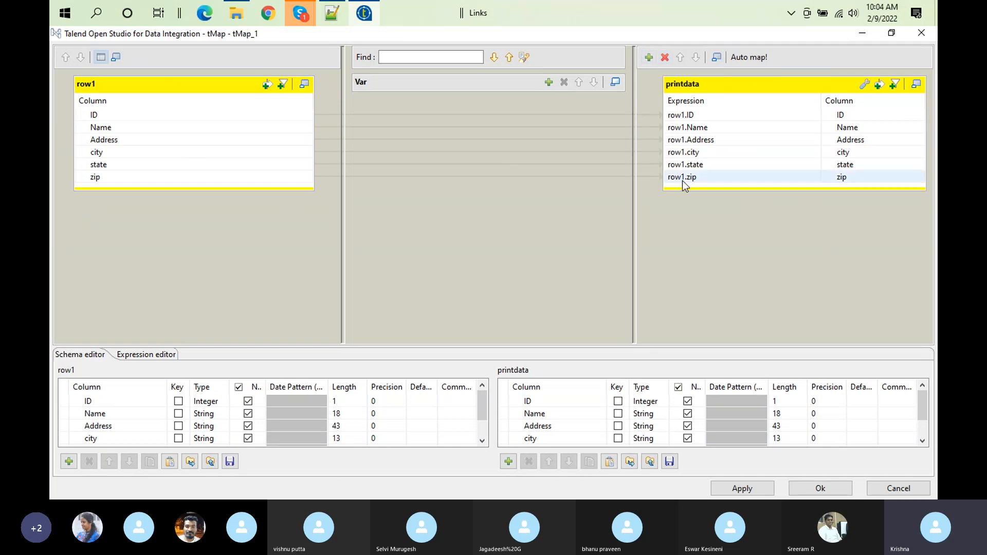
{"action": "left_click", "coordinate": [122, 127]}
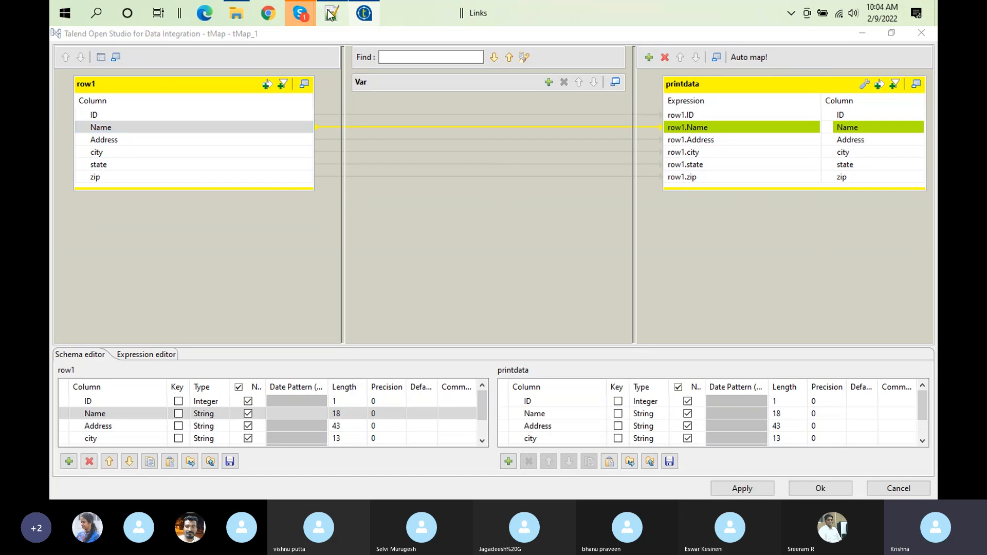
{"action": "left_click", "coordinate": [331, 13]}
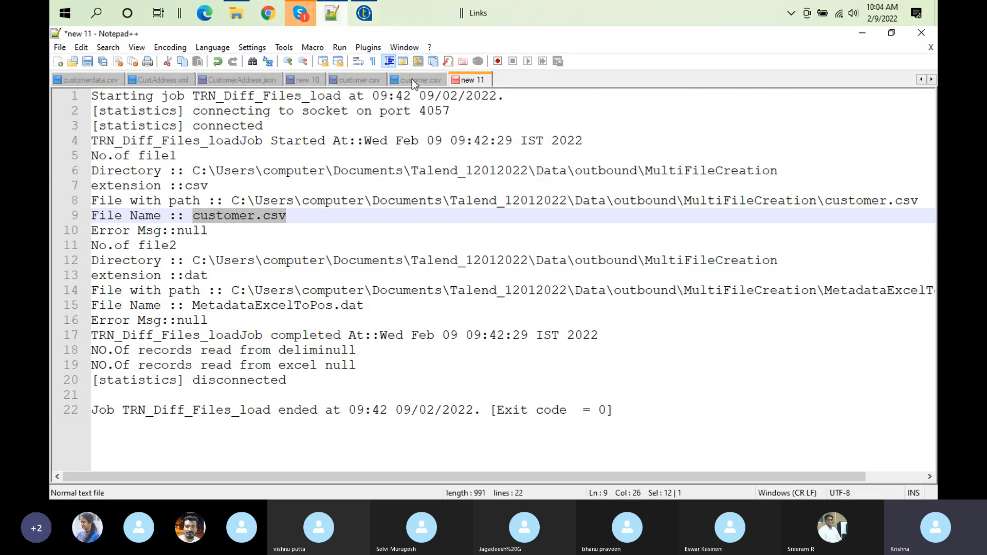
{"action": "left_click", "coordinate": [414, 81]}
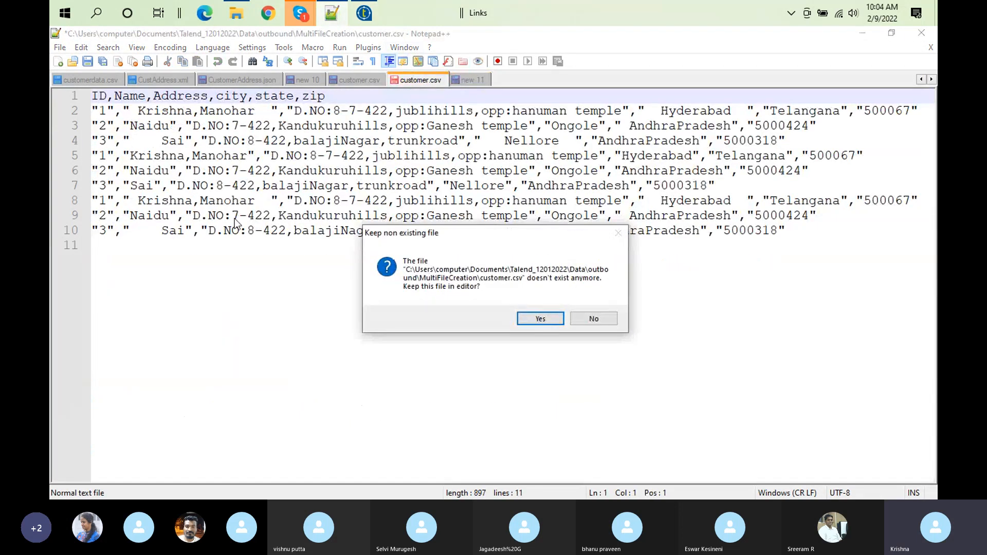
{"action": "left_click", "coordinate": [537, 318]}
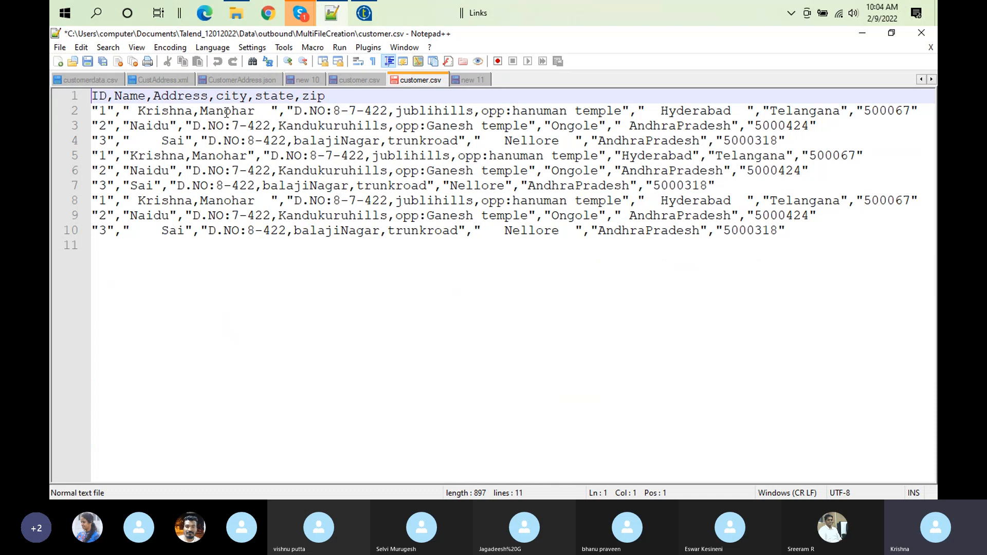
- Switch back to Talend Open Studio and open an enlarged Expression Builder for the Name expression of the printdata output
{"action": "left_click", "coordinate": [368, 17]}
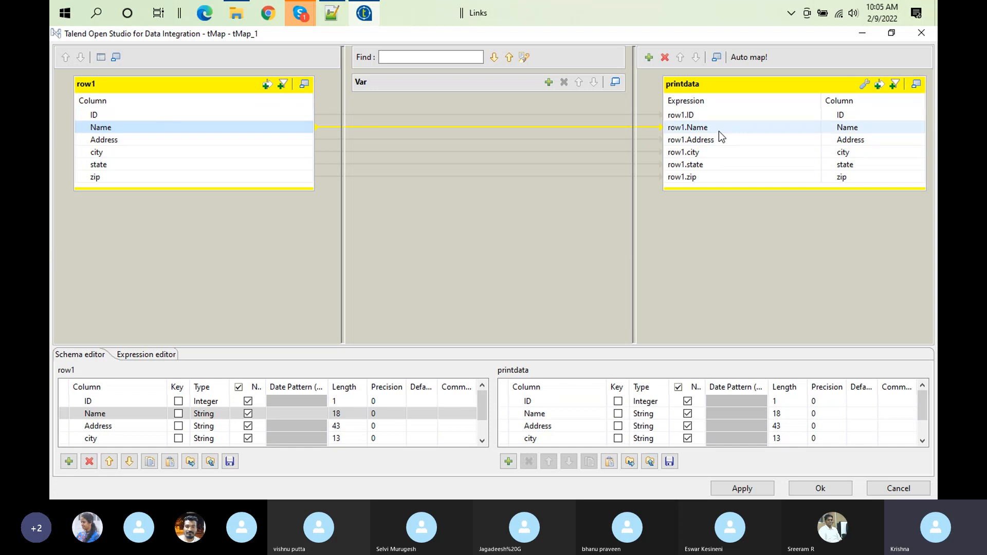
{"action": "left_click", "coordinate": [735, 128]}
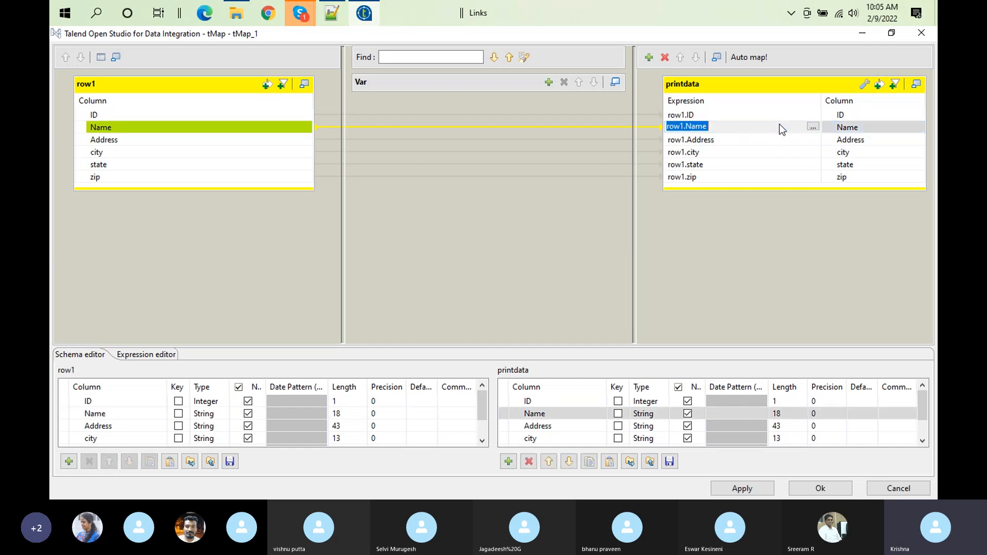
{"action": "left_click", "coordinate": [812, 127]}
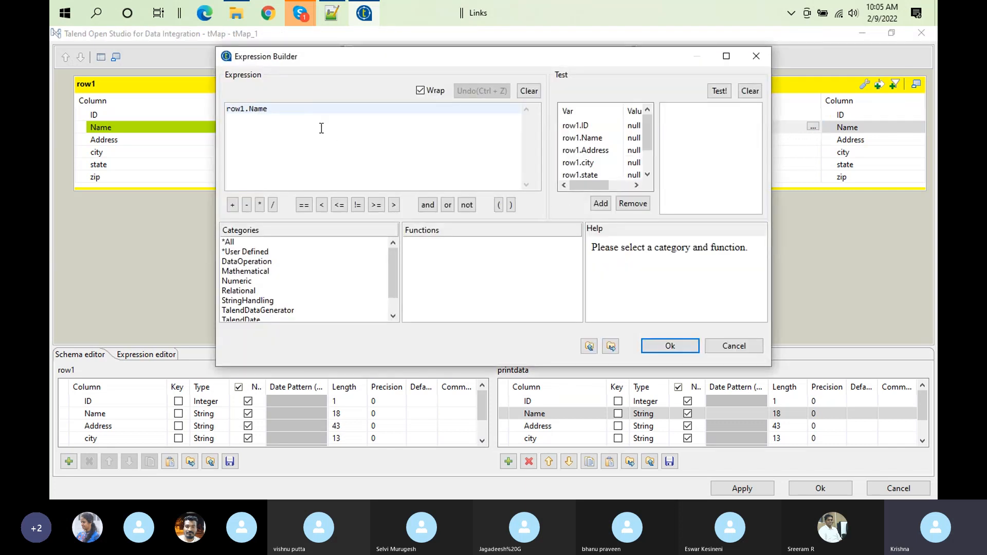
{"action": "left_click", "coordinate": [273, 110]}
{"action": "key", "text": "BackSpace"}
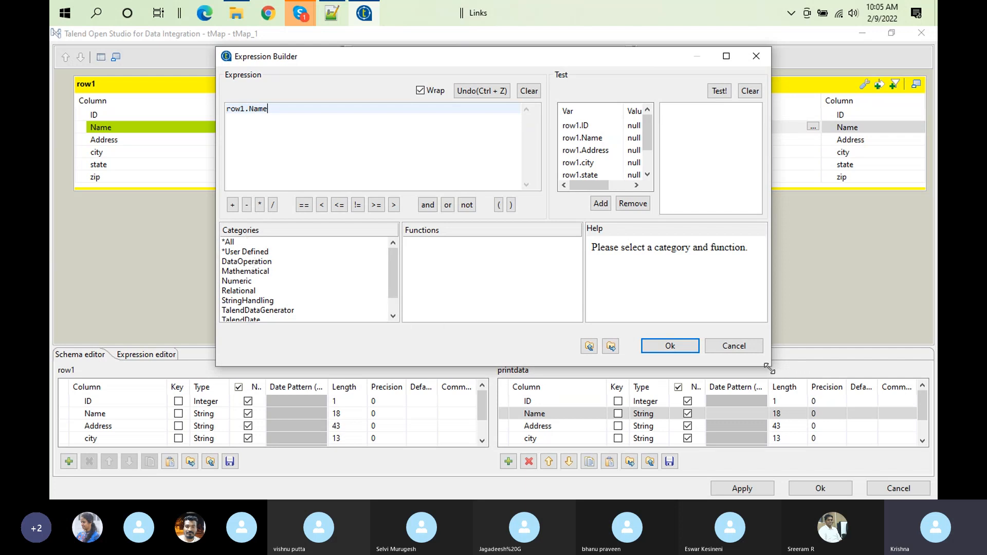
{"action": "left_click_drag", "start_coordinate": [772, 368], "coordinate": [866, 431]}
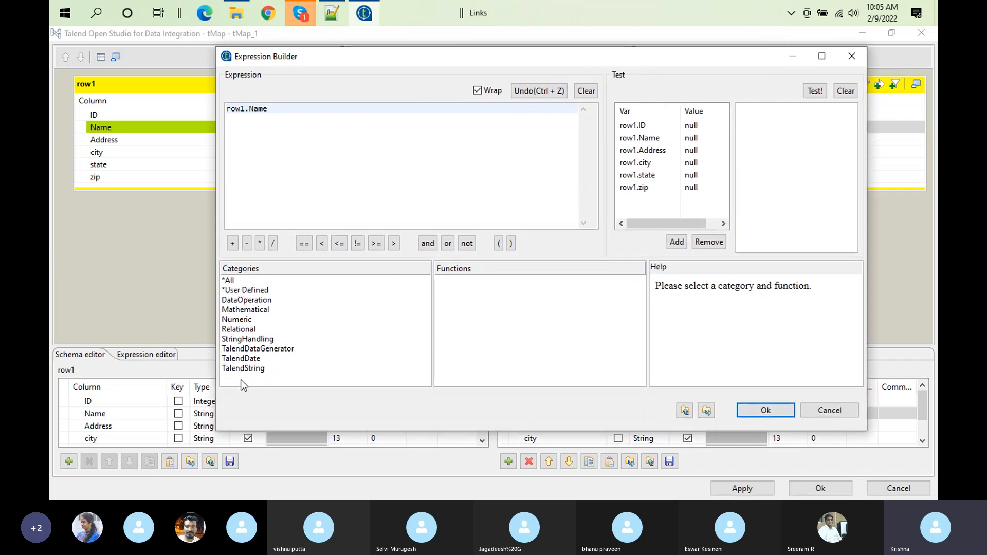
- Browse the functions in the StringHandling, TalendDataGenerator, TalendDate, TalendString, Numeric, User Defined and DataOperation categories
{"action": "left_click", "coordinate": [258, 340]}
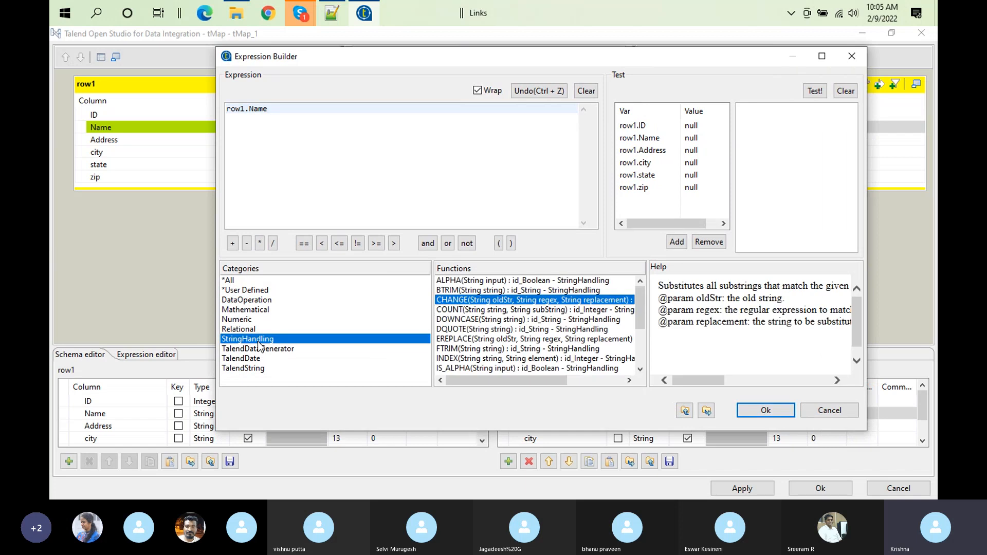
{"action": "left_click", "coordinate": [262, 351]}
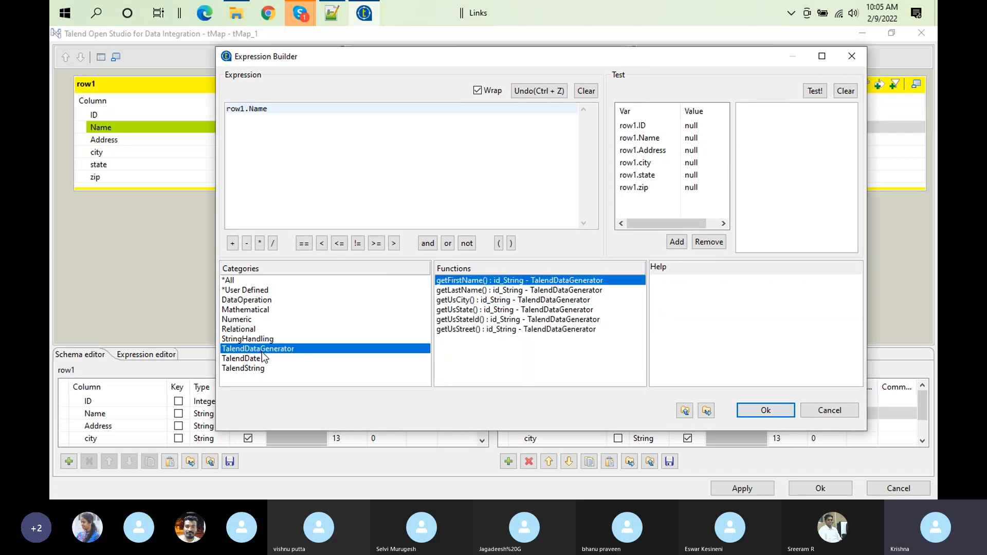
{"action": "left_click", "coordinate": [256, 359]}
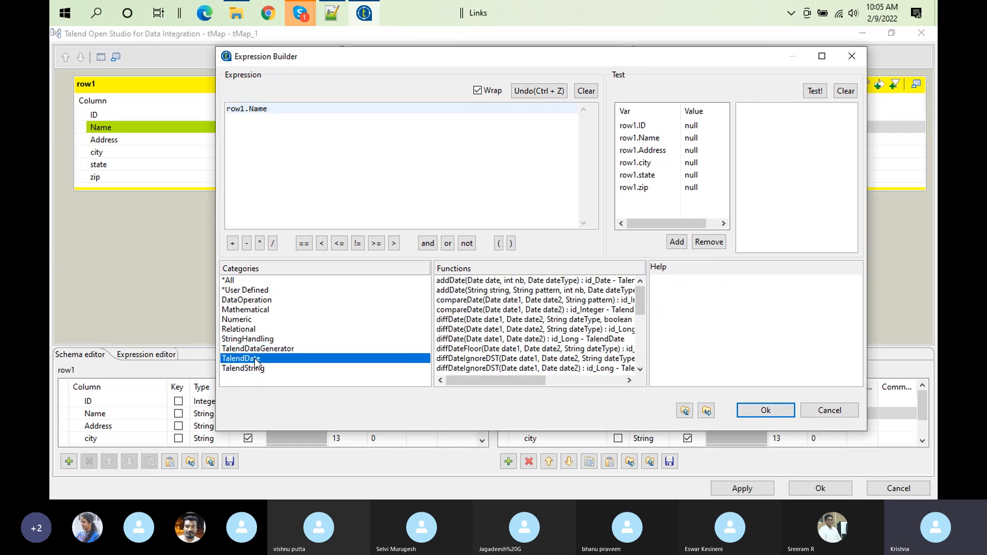
{"action": "left_click", "coordinate": [257, 368]}
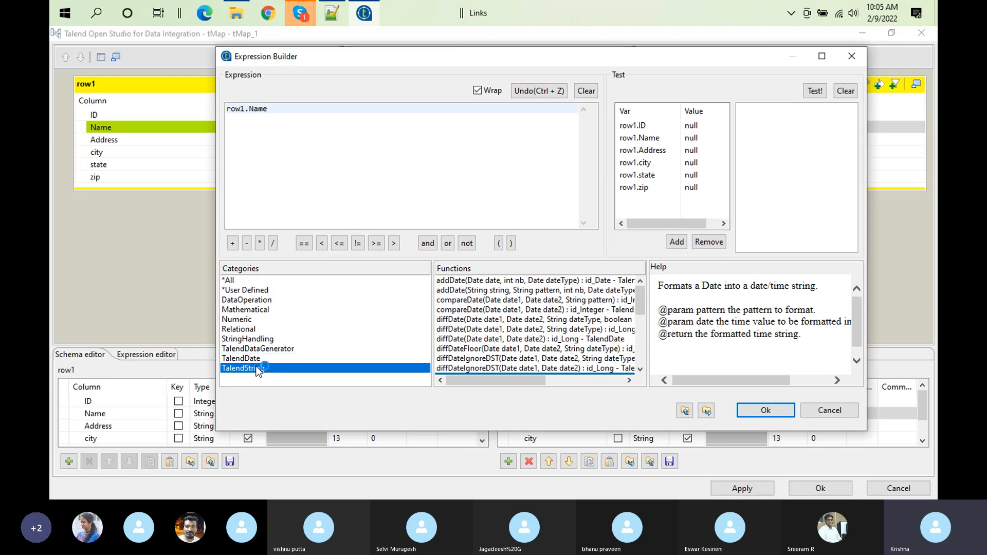
{"action": "left_click", "coordinate": [249, 318]}
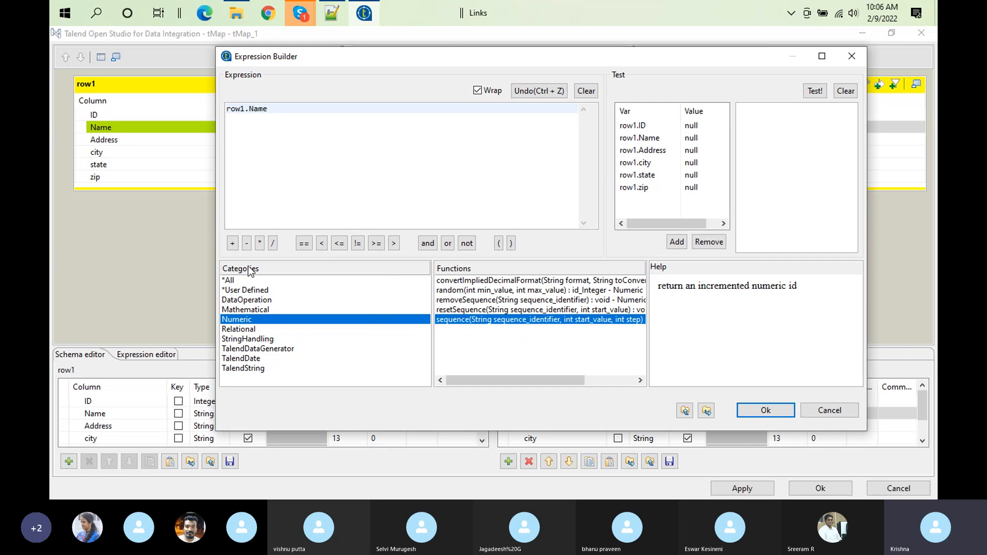
{"action": "left_click", "coordinate": [245, 291]}
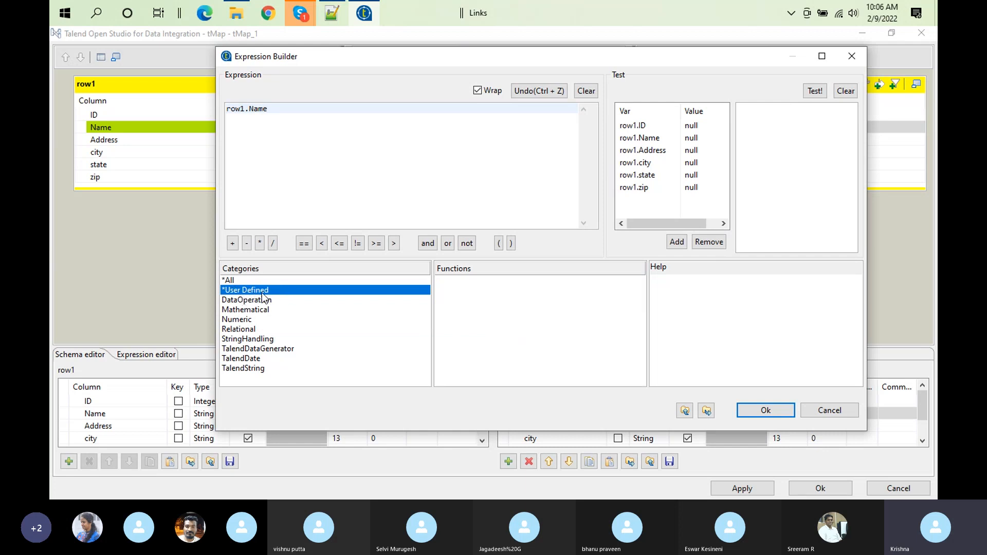
{"action": "left_click", "coordinate": [256, 301]}
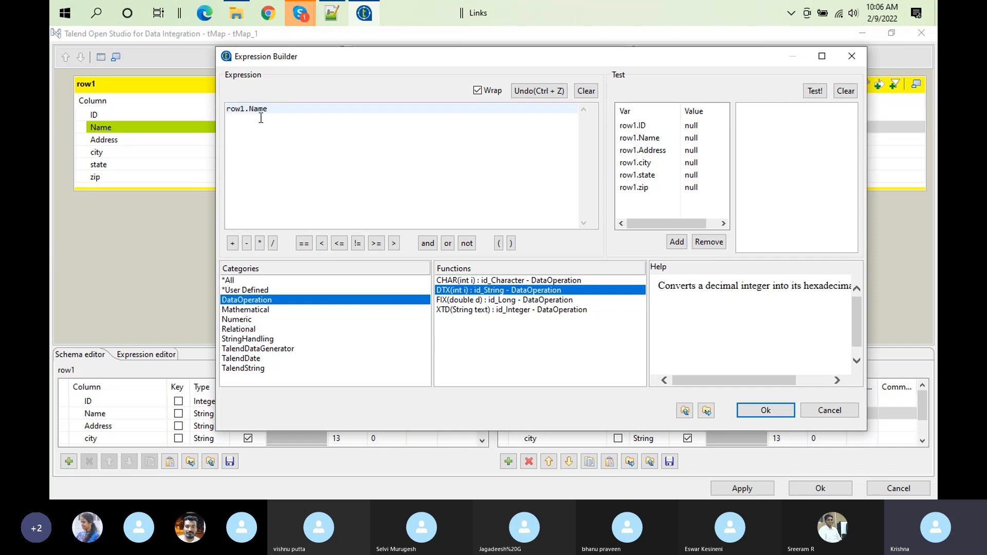
- Look through the StringHandling functions and read the help descriptions of IS_ALPHA and UPCASE
{"action": "left_click", "coordinate": [251, 340]}
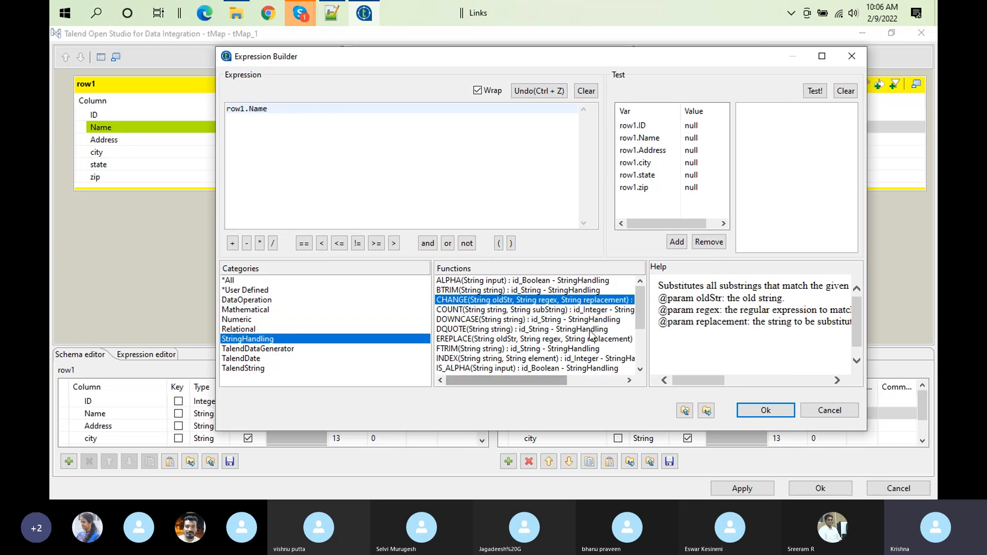
{"action": "left_click_drag", "start_coordinate": [641, 301], "coordinate": [643, 333]}
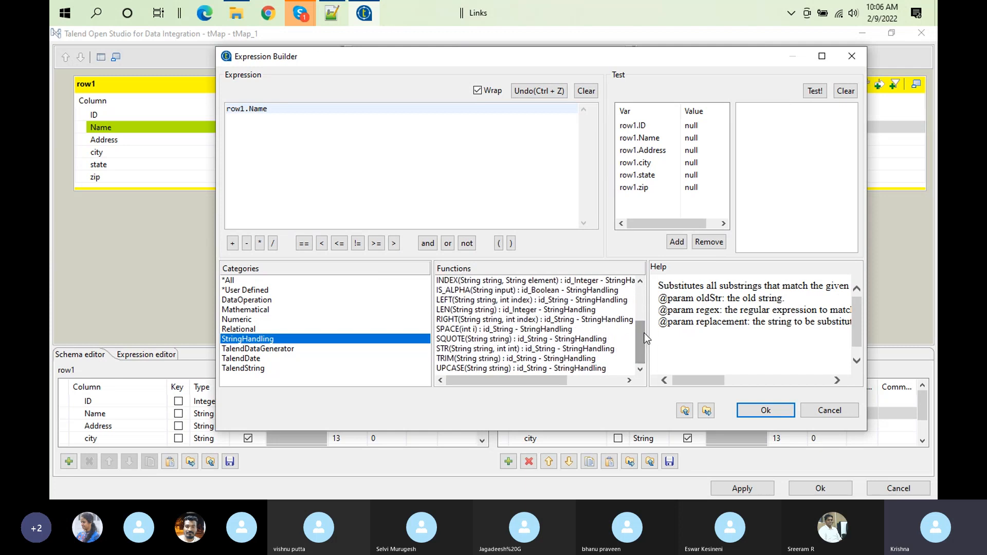
{"action": "left_click_drag", "start_coordinate": [641, 332], "coordinate": [646, 353]}
{"action": "left_click", "coordinate": [466, 290]}
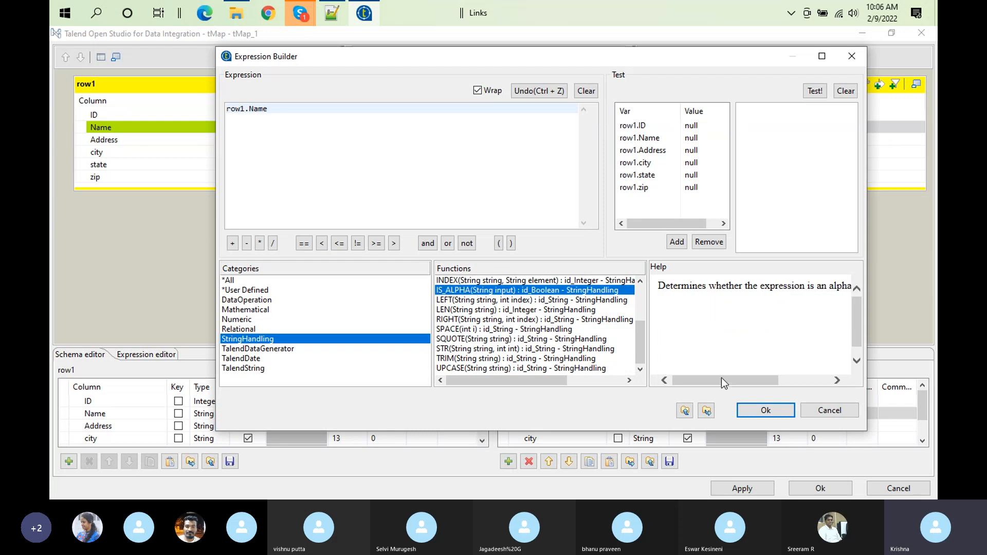
{"action": "left_click_drag", "start_coordinate": [740, 378], "coordinate": [631, 382]}
{"action": "left_click", "coordinate": [448, 370]}
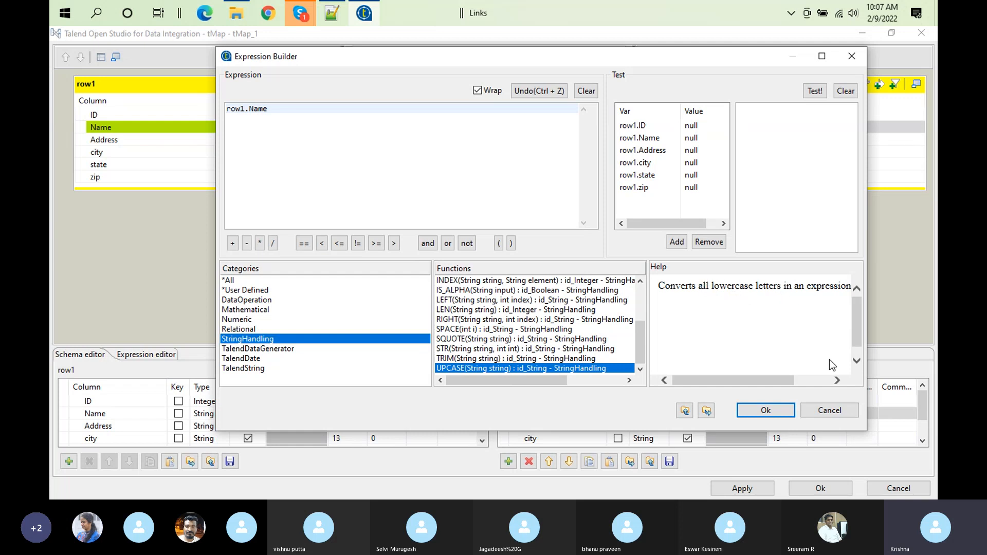
{"action": "left_click", "coordinate": [834, 380]}
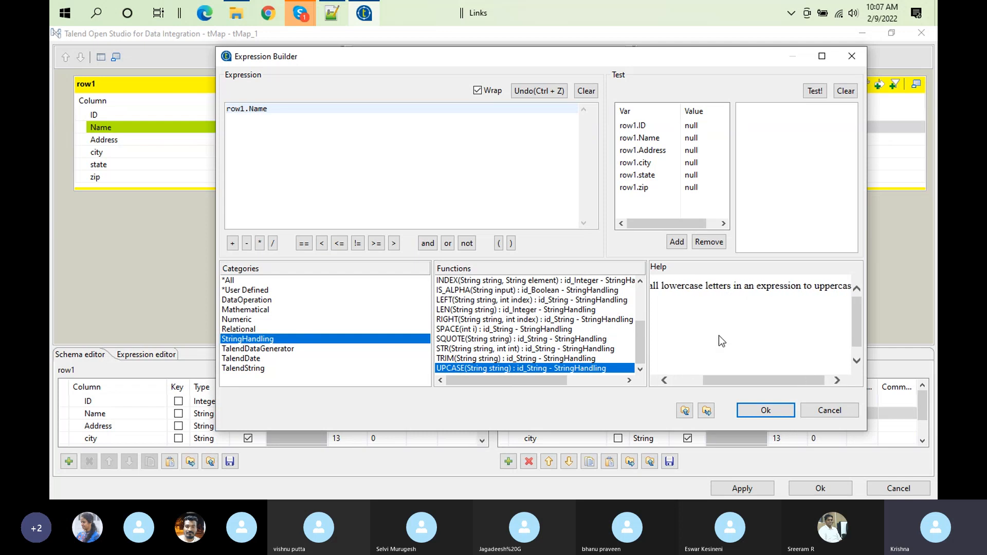
{"action": "left_click", "coordinate": [832, 380]}
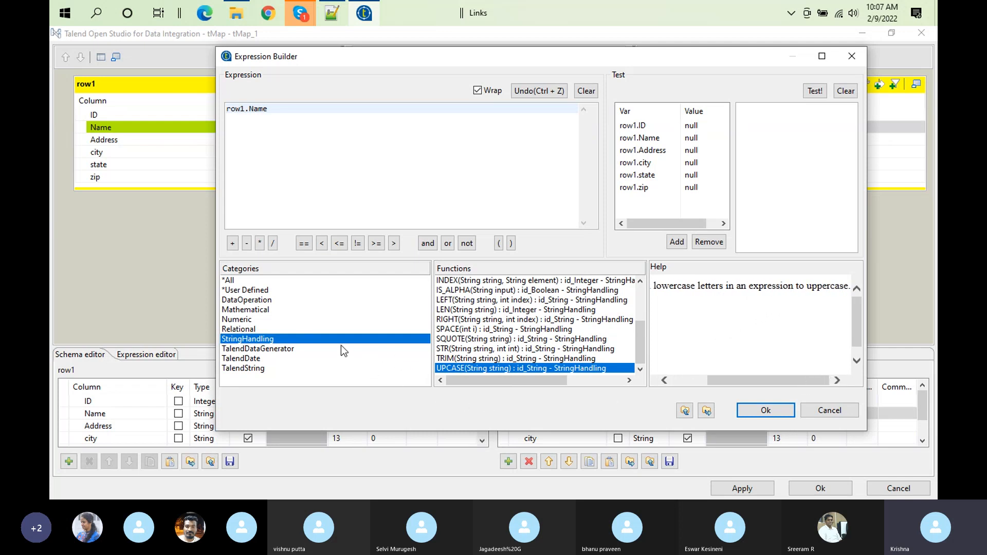
- Insert the StringHandling.UPCASE function into the Name expression, copy row1.Name from its start and remove it there
{"action": "double_click", "coordinate": [474, 369]}
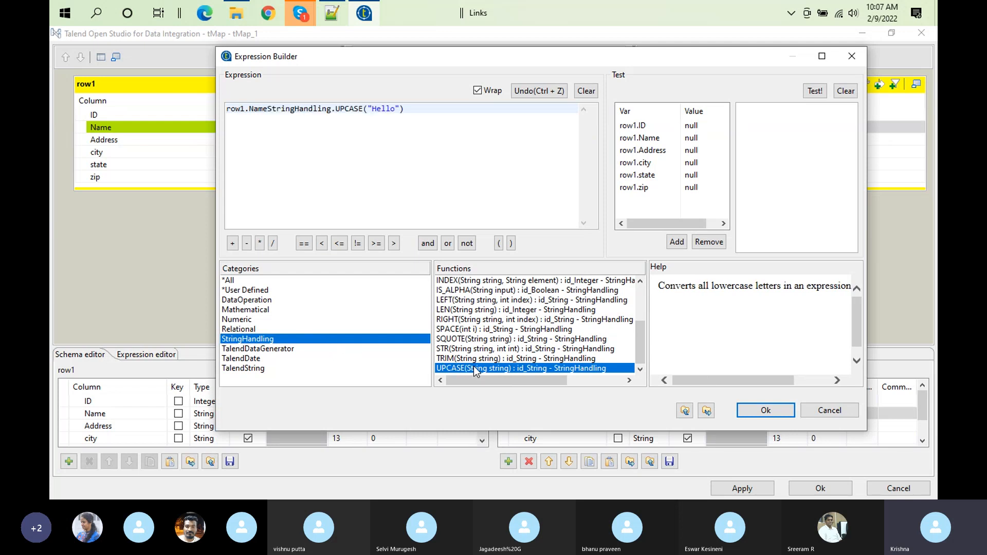
{"action": "double_click", "coordinate": [268, 109]}
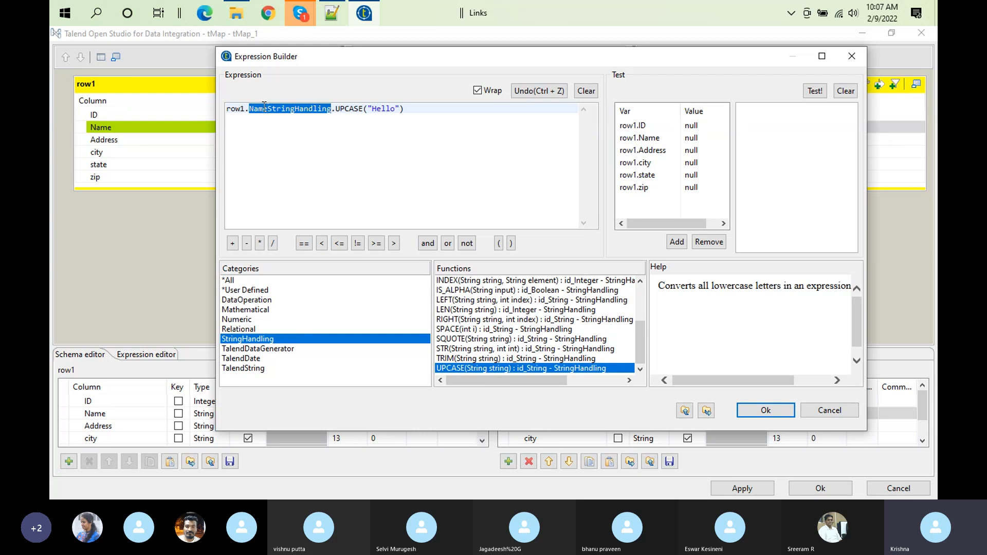
{"action": "left_click", "coordinate": [265, 109]}
{"action": "key", "text": "shift+Home"}
{"action": "key", "text": "ctrl+c"}
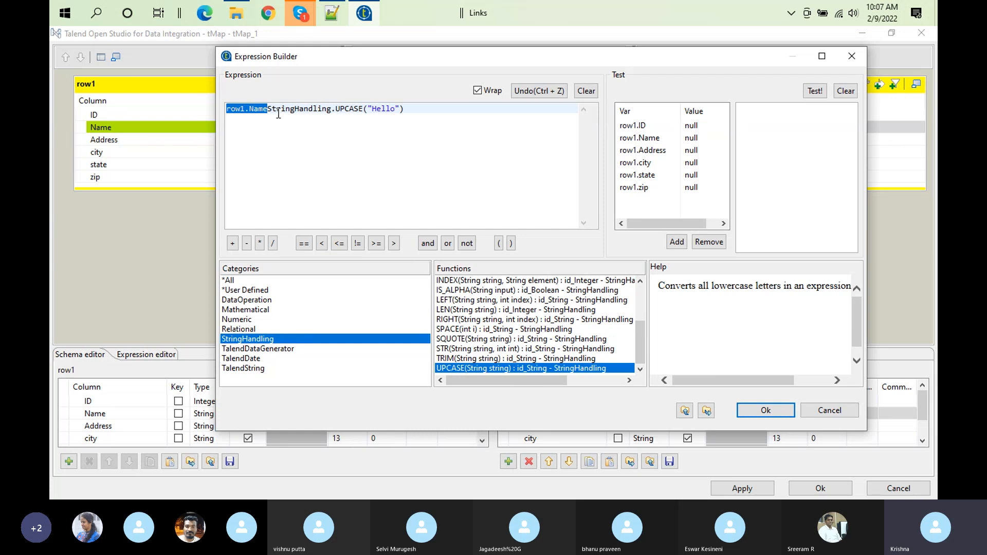
{"action": "key", "text": "BackSpace"}
- Replace the "Hello" argument so the expression reads StringHandling.UPCASE(row1.Name), and confirm both the expression and the tMap_1 mapping
{"action": "left_click", "coordinate": [360, 109]}
{"action": "key", "text": "BackSpace"}
{"action": "key", "text": "BackSpace"}
{"action": "key", "text": "BackSpace"}
{"action": "key", "text": "BackSpace"}
{"action": "key", "text": "BackSpace"}
{"action": "key", "text": "BackSpace"}
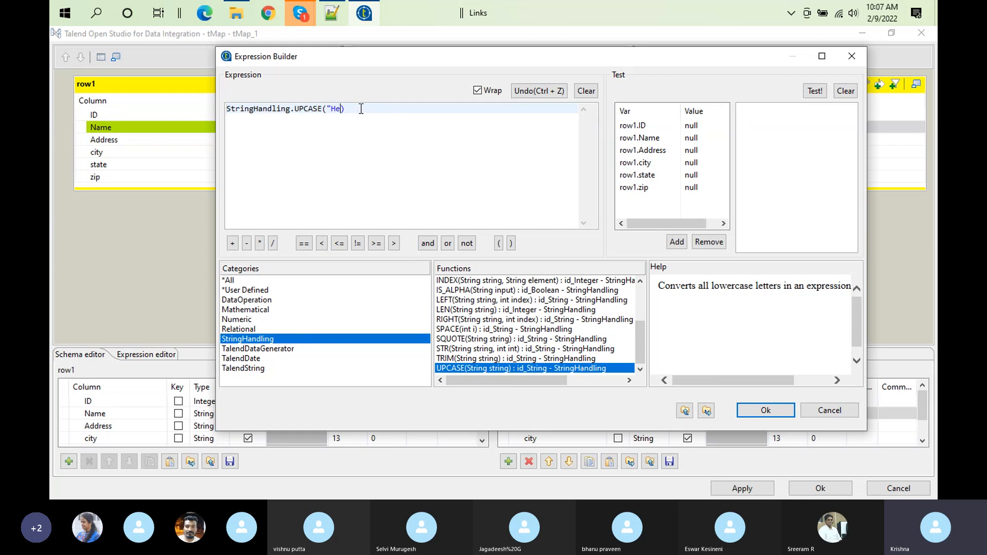
{"action": "key", "text": "BackSpace"}
{"action": "key", "text": "ctrl+v"}
{"action": "left_click", "coordinate": [765, 410]}
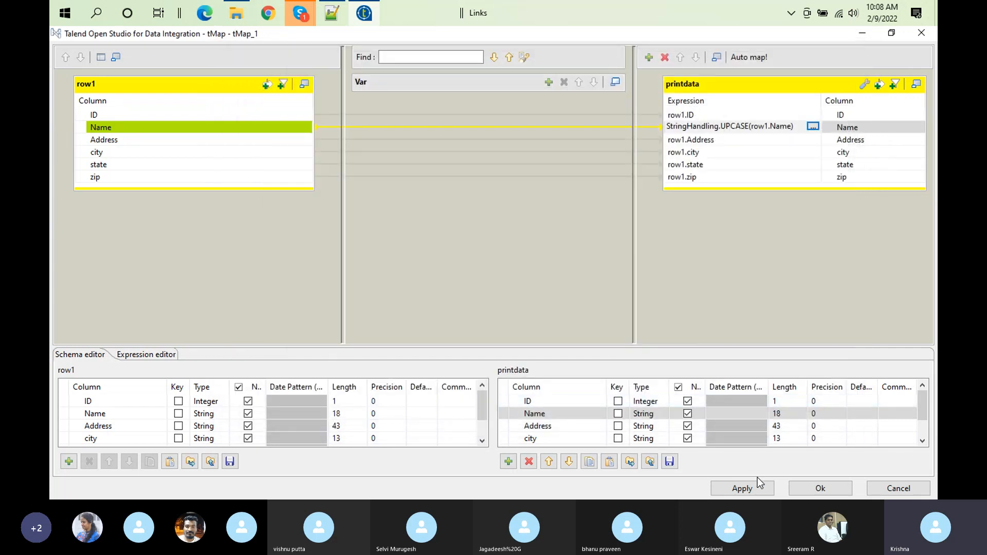
{"action": "left_click", "coordinate": [842, 492]}
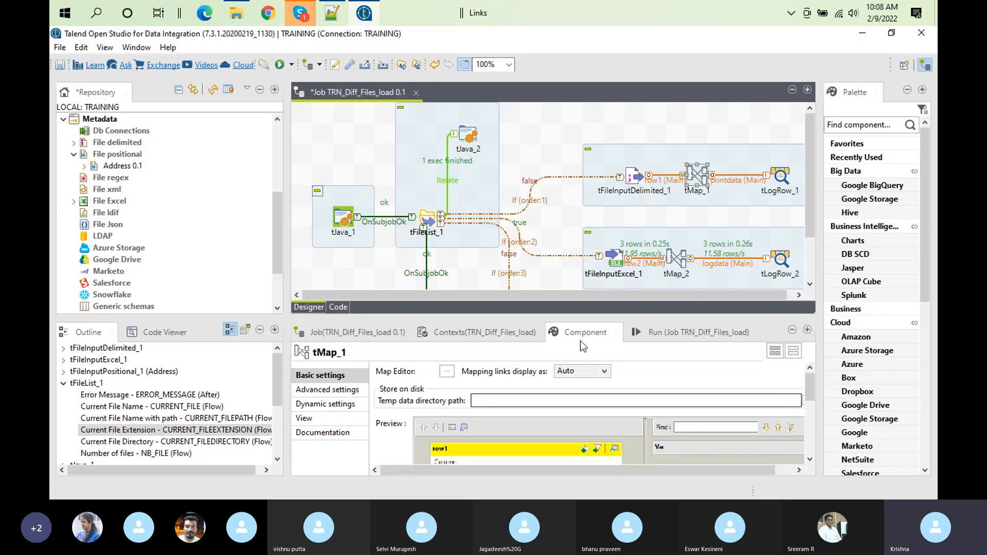
- Clear the run console, rerun the TRN_Diff_Files_load job, and check the Name expression in tMap_1
{"action": "left_click", "coordinate": [669, 337]}
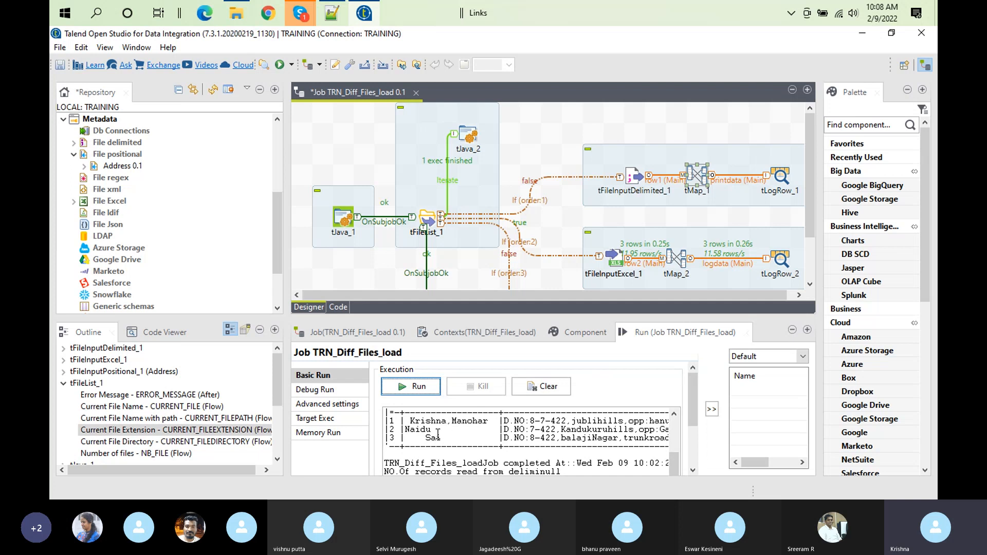
{"action": "left_click", "coordinate": [567, 387]}
{"action": "left_click", "coordinate": [402, 386]}
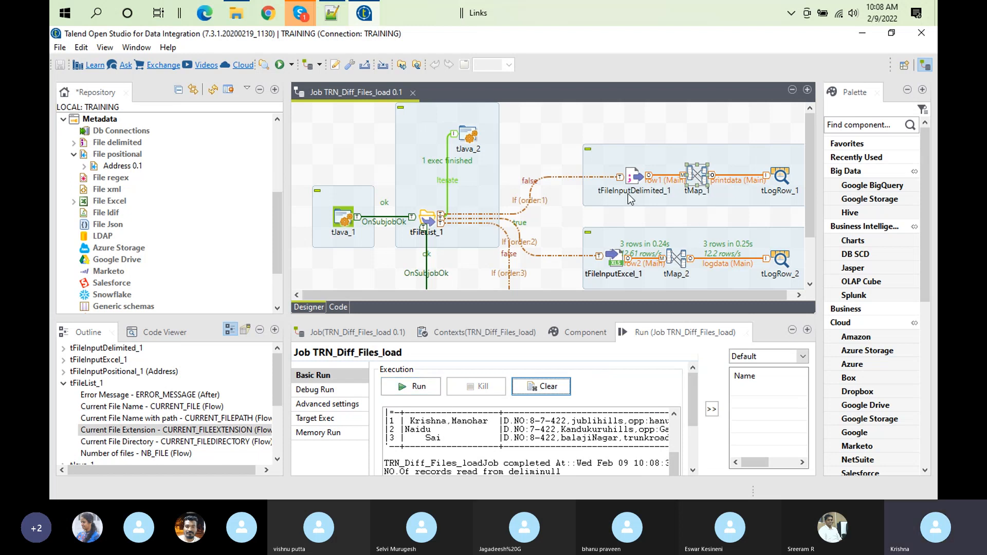
{"action": "double_click", "coordinate": [698, 176]}
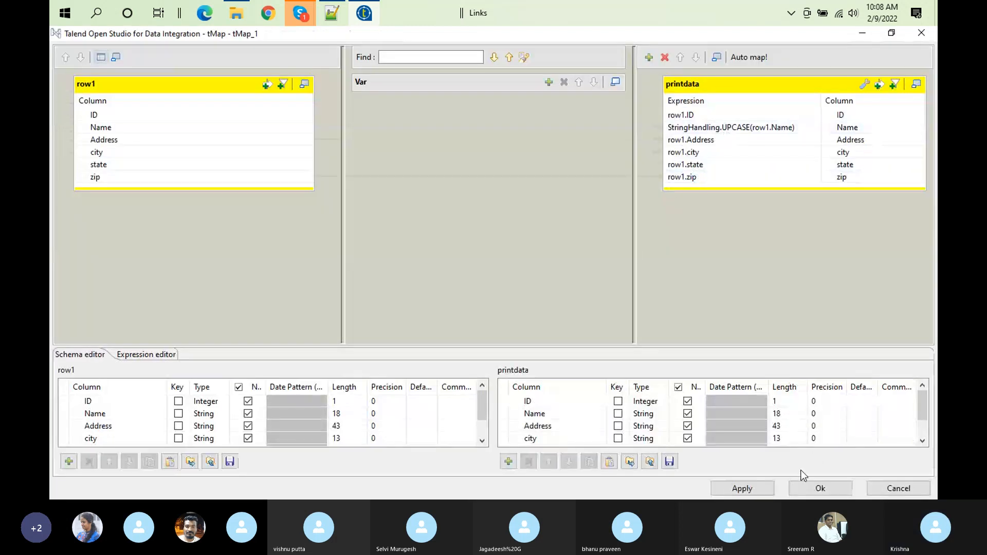
{"action": "left_click", "coordinate": [821, 489]}
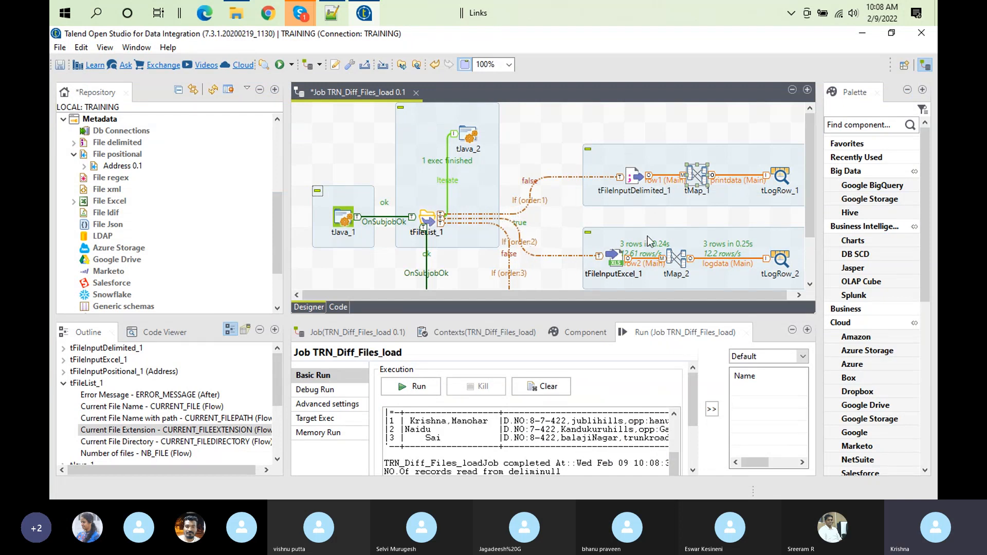
- Insert the StringHandling.UPCASE function into the Name expression of tMap_2's logdata output, and copy row2.Name and remove it from the start
{"action": "left_click", "coordinate": [681, 275]}
{"action": "left_click", "coordinate": [675, 257]}
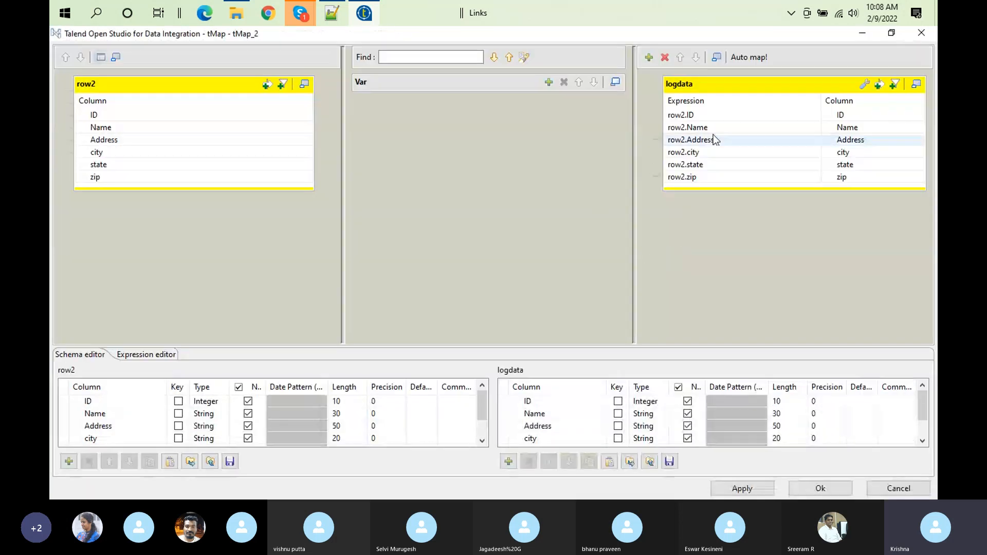
{"action": "left_click", "coordinate": [713, 139]}
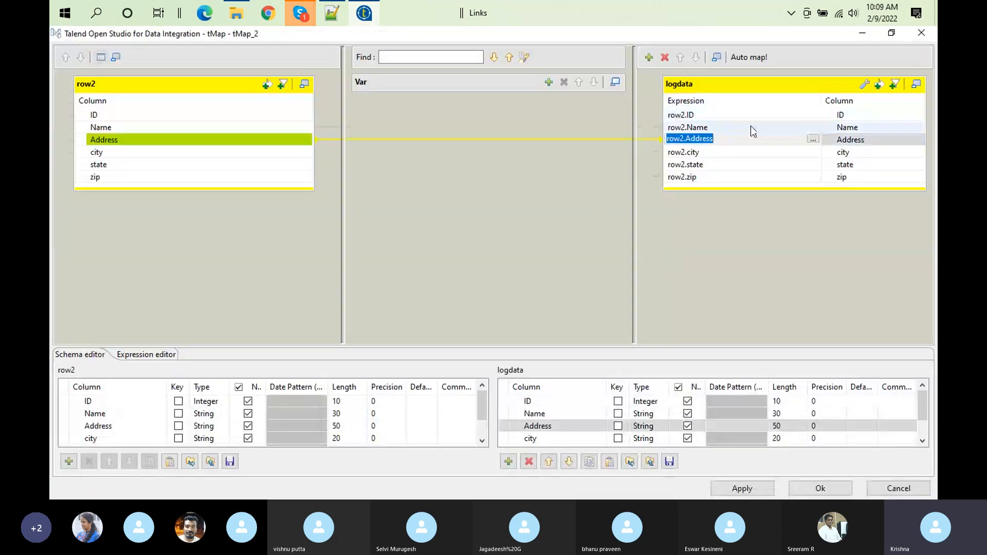
{"action": "left_click", "coordinate": [755, 129]}
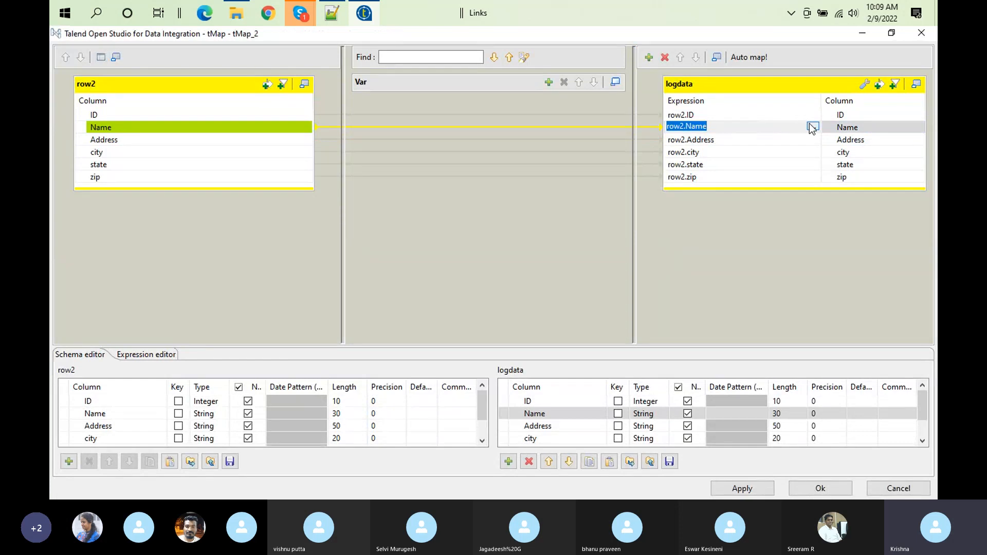
{"action": "left_click", "coordinate": [812, 127]}
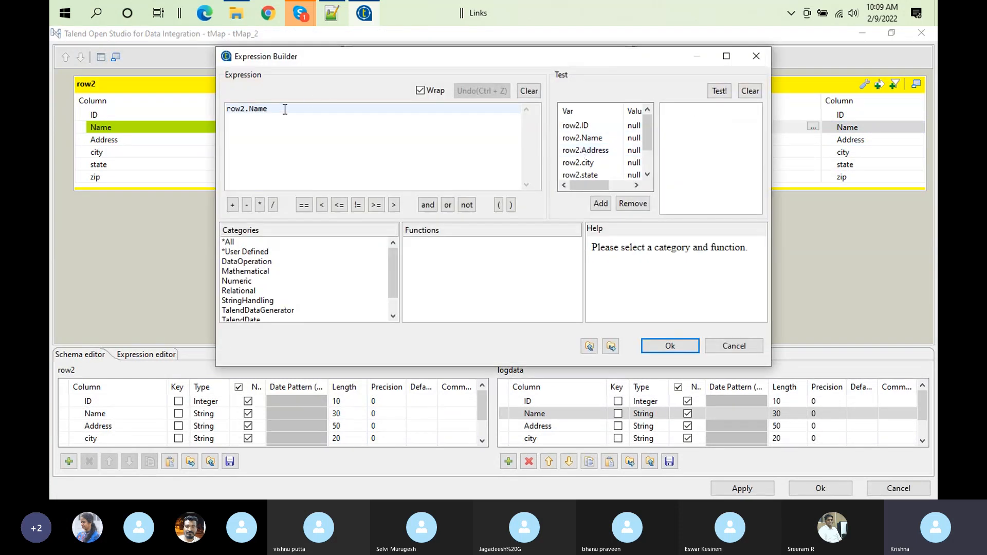
{"action": "left_click", "coordinate": [265, 302]}
{"action": "scroll", "coordinate": [577, 288], "scroll_direction": "down", "scroll_amount": 5}
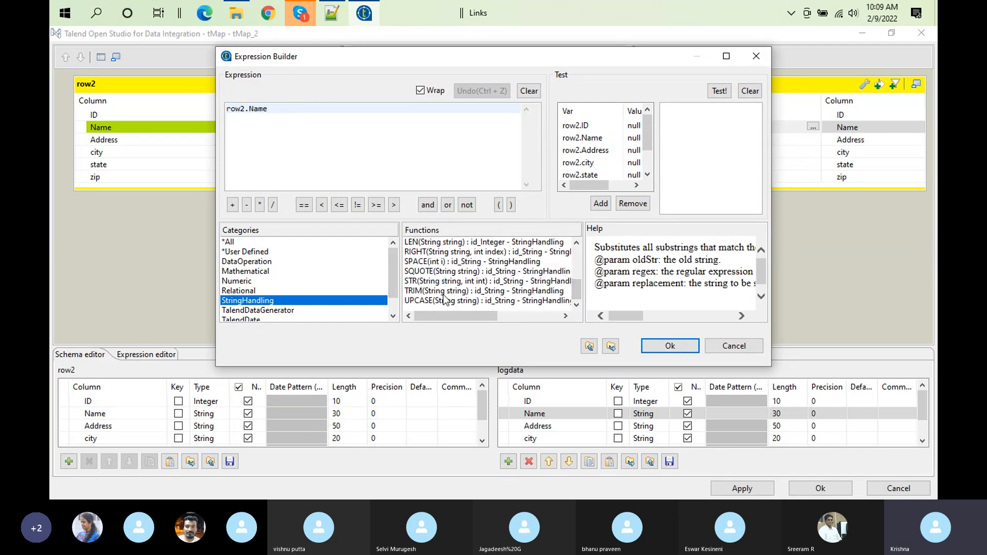
{"action": "double_click", "coordinate": [456, 301]}
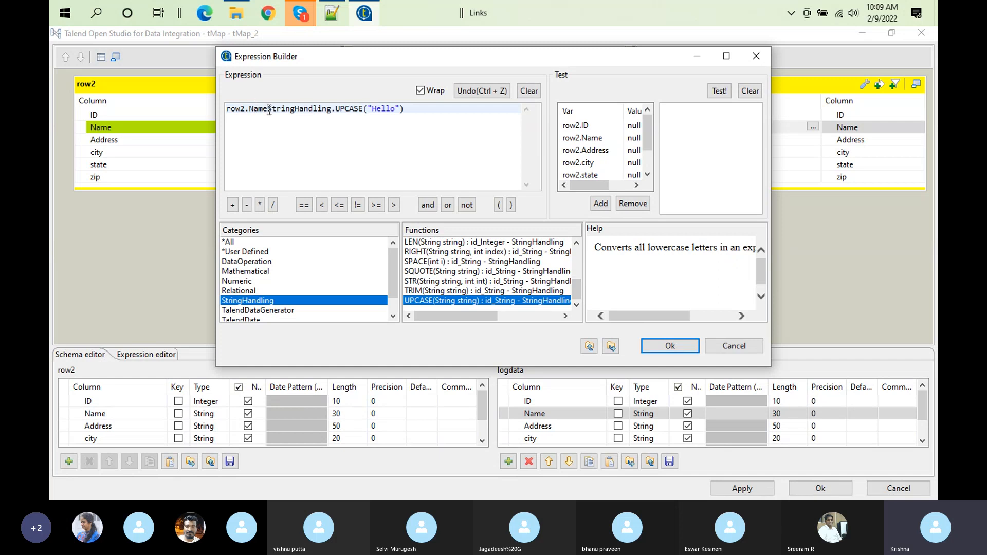
{"action": "key", "text": "shift+Home"}
{"action": "key", "text": "ctrl+c"}
{"action": "key", "text": "BackSpace"}
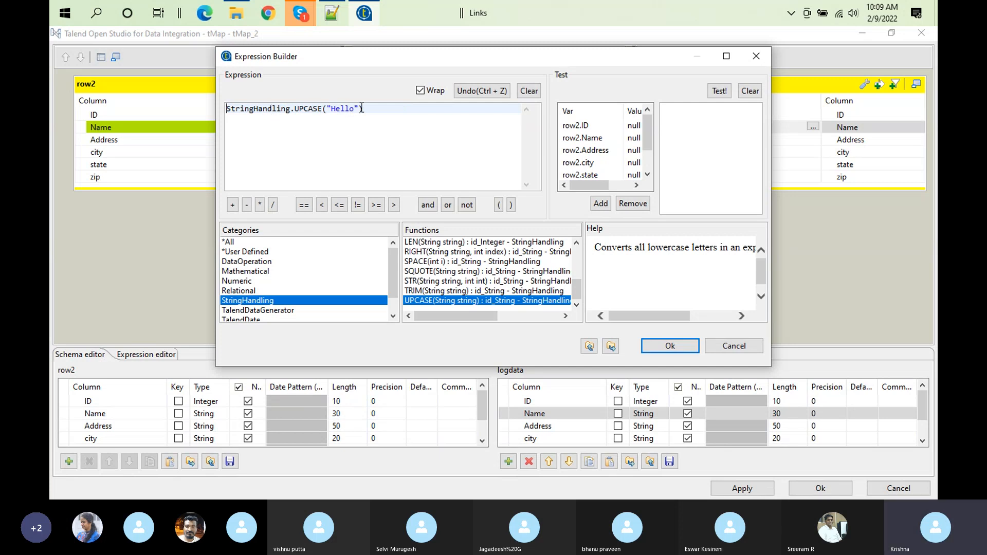
- Replace the "Hello" argument so the expression reads StringHandling.UPCASE(row2.Name), and confirm both the expression and the tMap_2 mapping
{"action": "key", "text": "BackSpace"}
{"action": "key", "text": "BackSpace"}
{"action": "key", "text": "BackSpace"}
{"action": "key", "text": "BackSpace"}
{"action": "key", "text": "BackSpace"}
{"action": "key", "text": "BackSpace"}
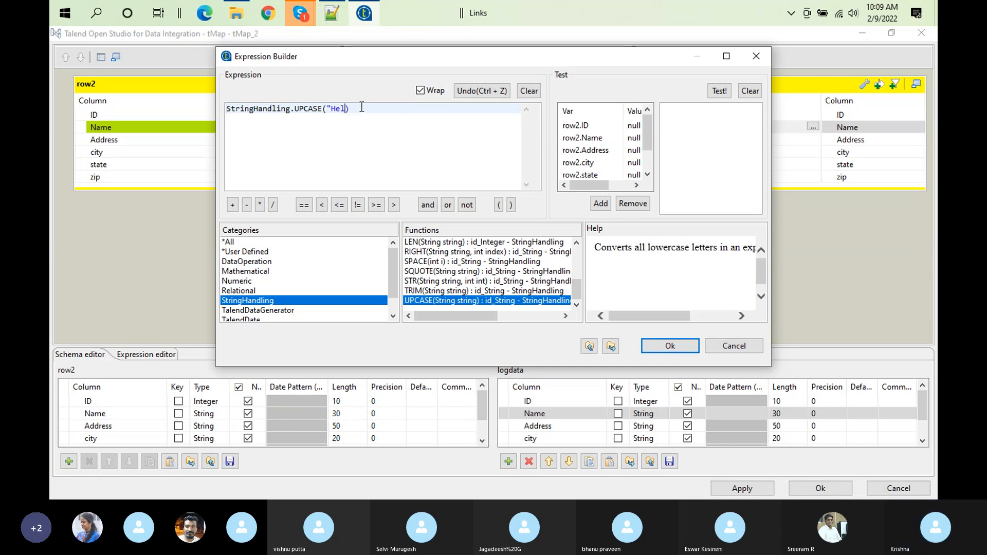
{"action": "key", "text": "ctrl+v"}
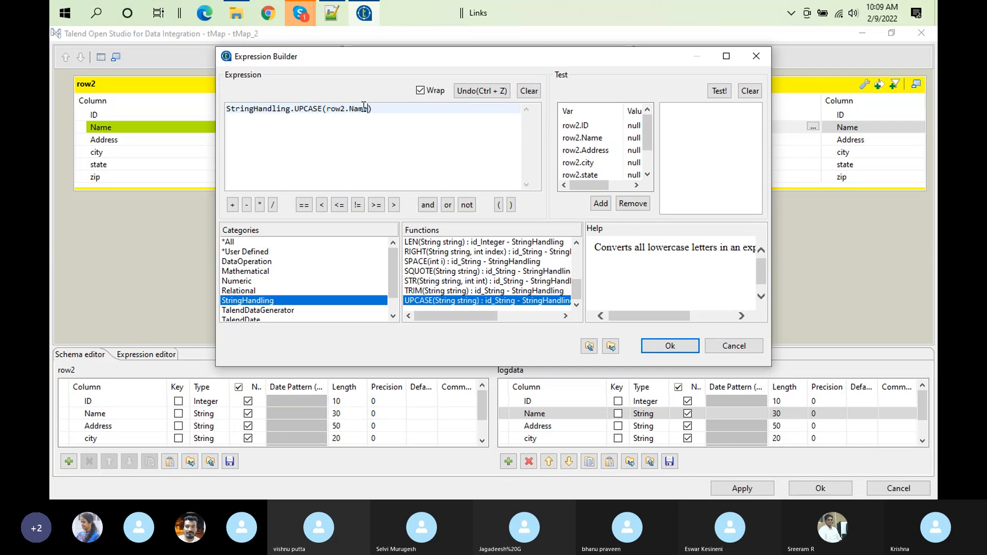
{"action": "left_click", "coordinate": [670, 346]}
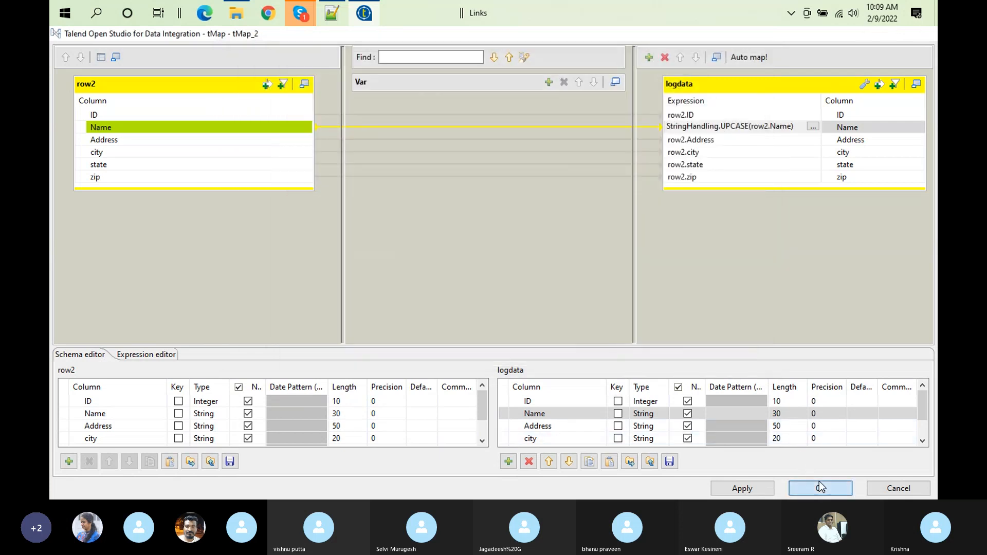
{"action": "left_click", "coordinate": [820, 486]}
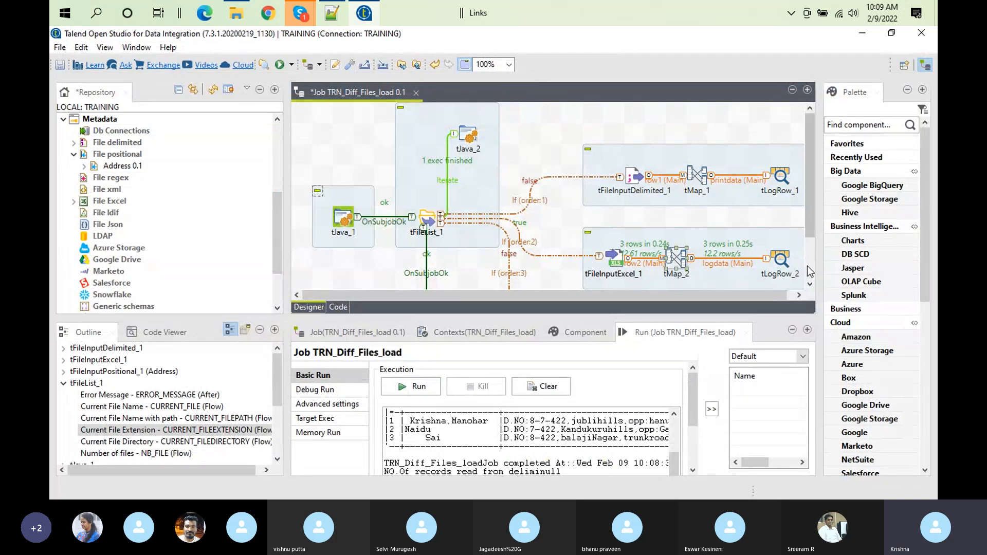
- Insert StringHandling.UPCASE before row3.Name in the Name expression of tMap_3's out table, then copy row3.Name and remove it from the end
{"action": "scroll", "coordinate": [807, 267], "scroll_direction": "down", "scroll_amount": 3}
{"action": "double_click", "coordinate": [680, 261]}
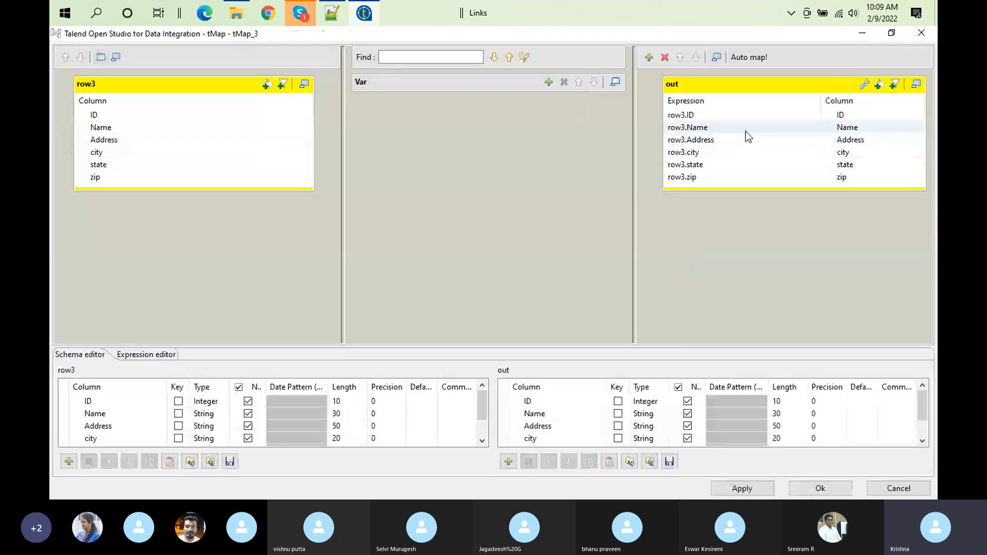
{"action": "left_click", "coordinate": [745, 129]}
{"action": "left_click", "coordinate": [815, 126]}
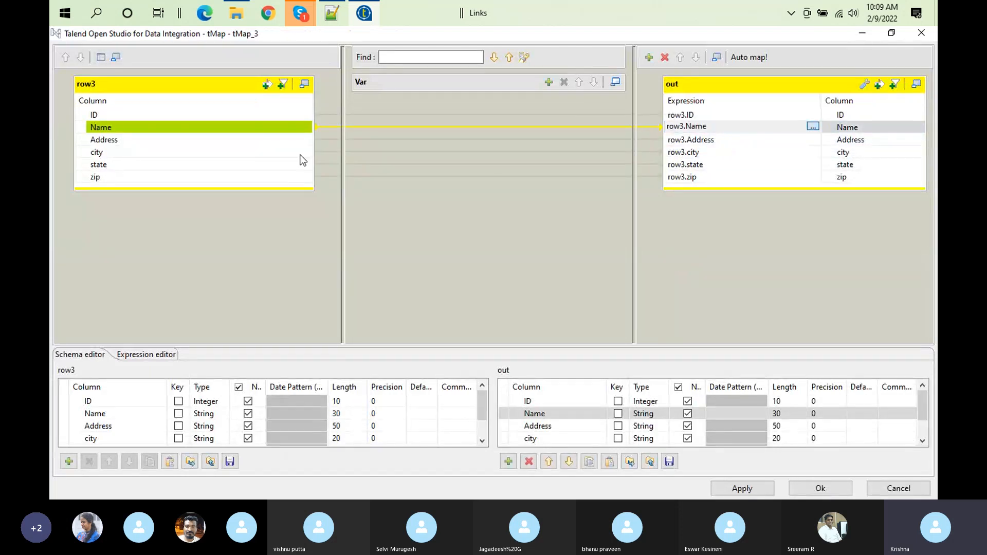
{"action": "left_click", "coordinate": [257, 302]}
{"action": "scroll", "coordinate": [463, 288], "scroll_direction": "down", "scroll_amount": 4}
{"action": "double_click", "coordinate": [440, 305]}
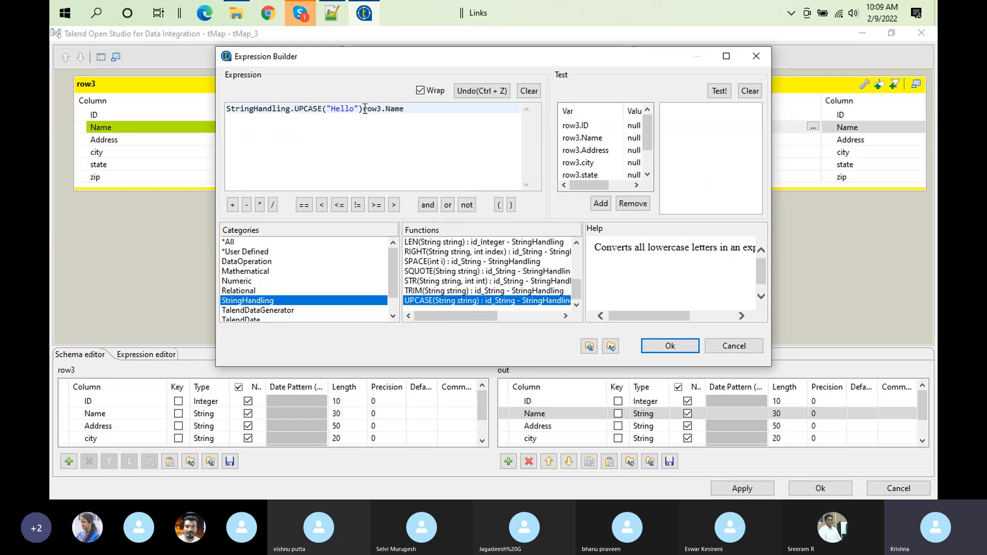
{"action": "left_click_drag", "start_coordinate": [406, 111], "coordinate": [363, 111]}
{"action": "key", "text": "ctrl+c"}
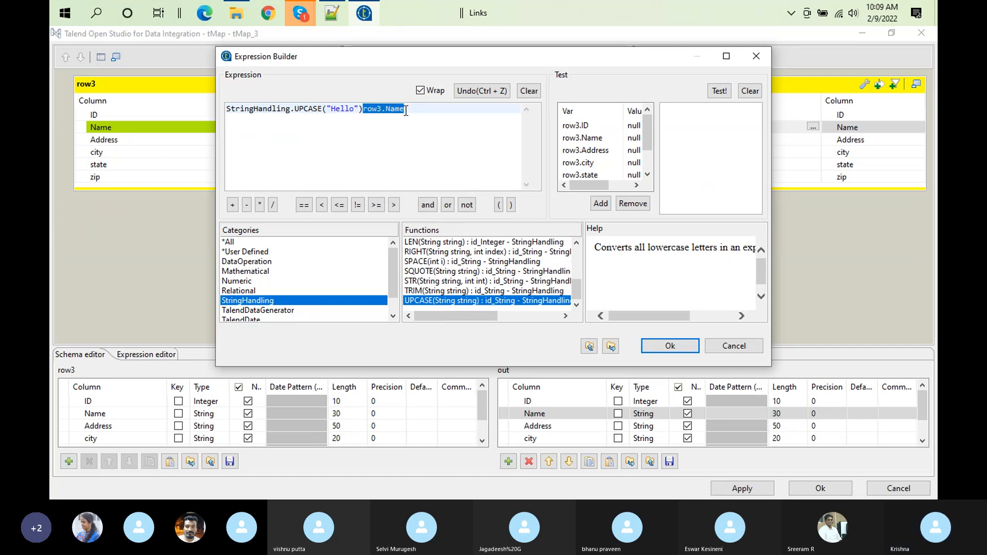
{"action": "key", "text": "BackSpace"}
- Replace the "Hello" argument so the expression reads StringHandling.UPCASE(row3.Name), apply and confirm the tMap_3 mapping, and recheck it
{"action": "double_click", "coordinate": [364, 107]}
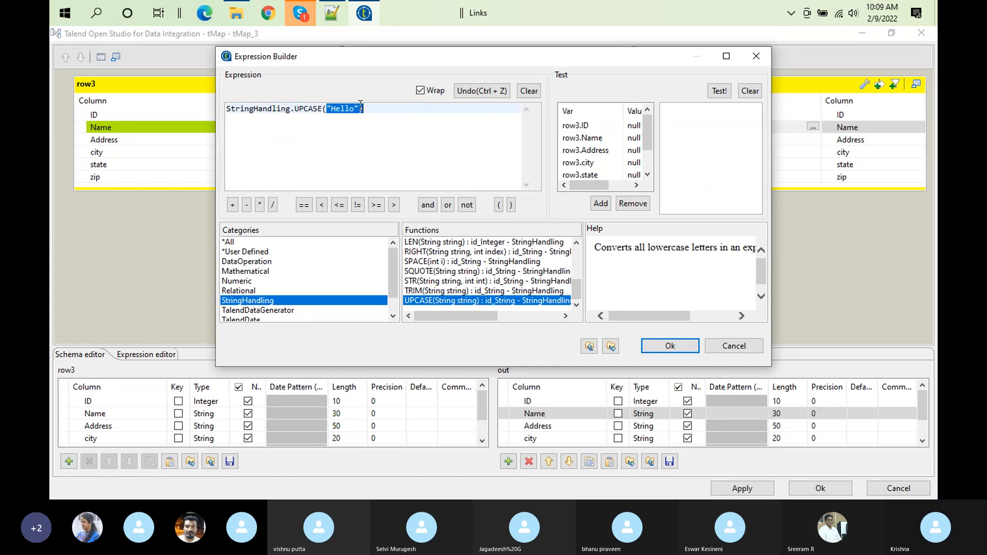
{"action": "key", "text": "ctrl+v"}
{"action": "left_click", "coordinate": [655, 344]}
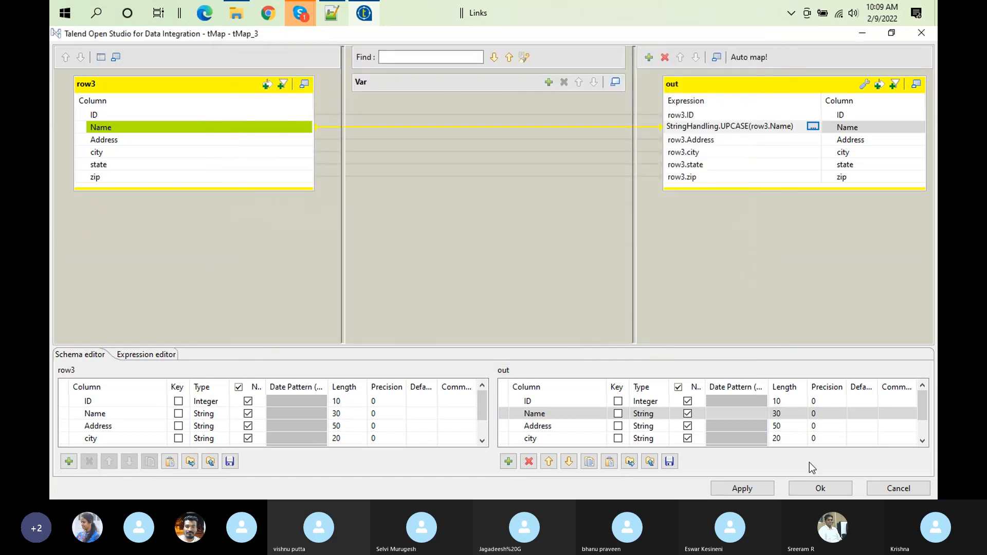
{"action": "left_click", "coordinate": [767, 489]}
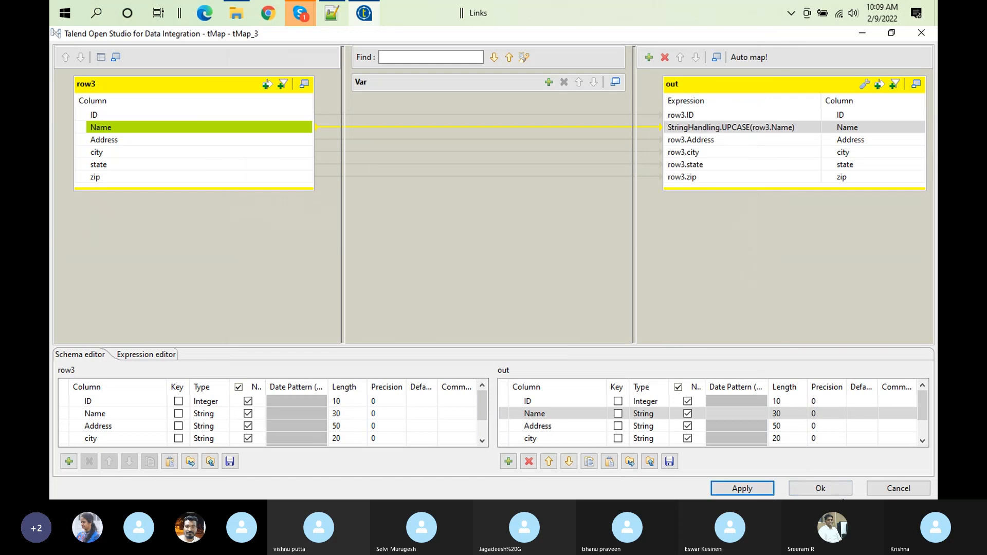
{"action": "left_click", "coordinate": [830, 491]}
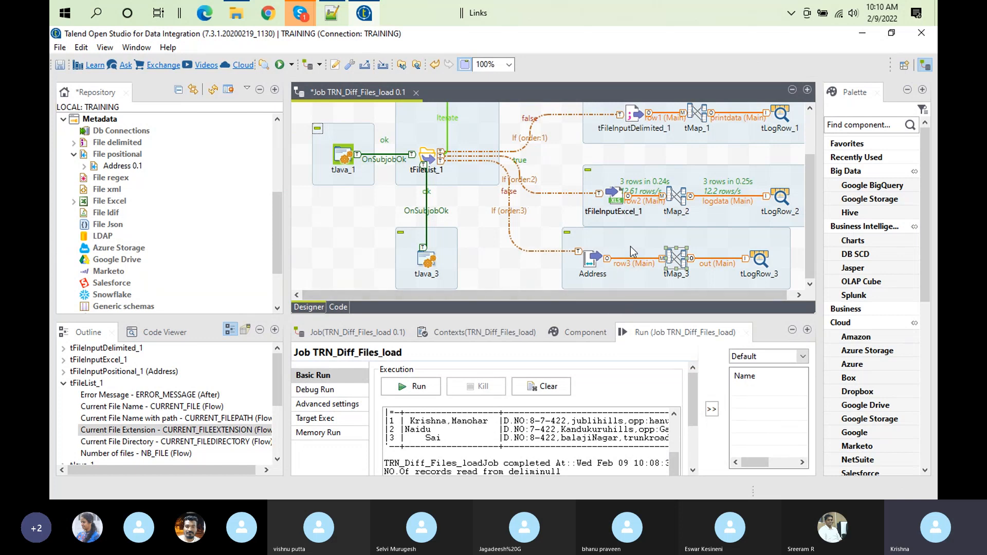
{"action": "double_click", "coordinate": [677, 255]}
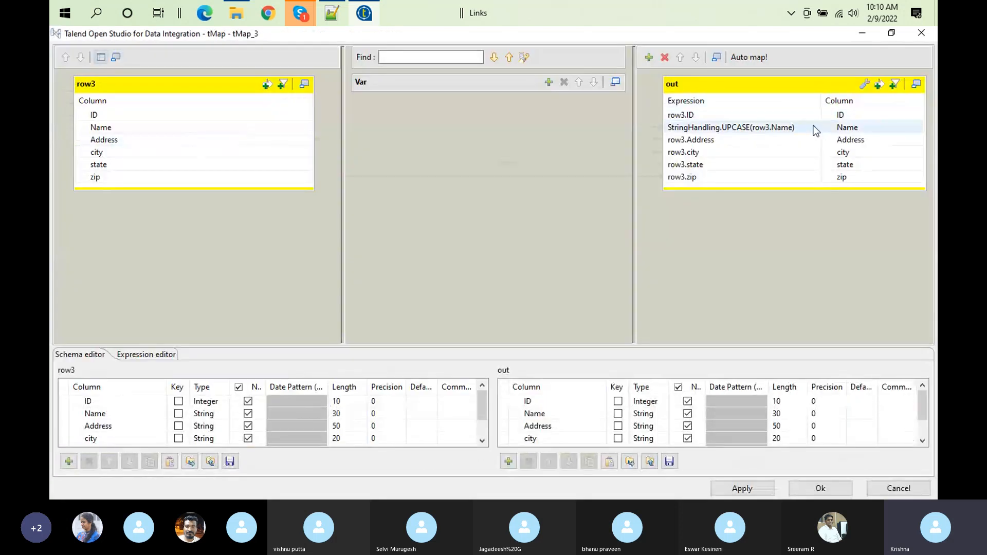
{"action": "left_click", "coordinate": [820, 488]}
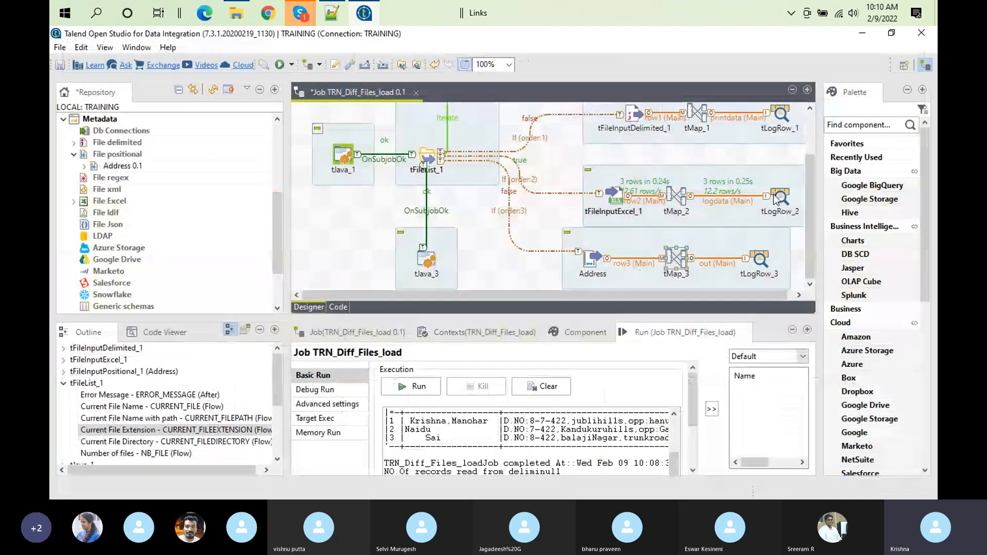
- Rerun the job with a cleared console and examine the letter case of the Name values in the output
{"action": "left_click", "coordinate": [543, 390]}
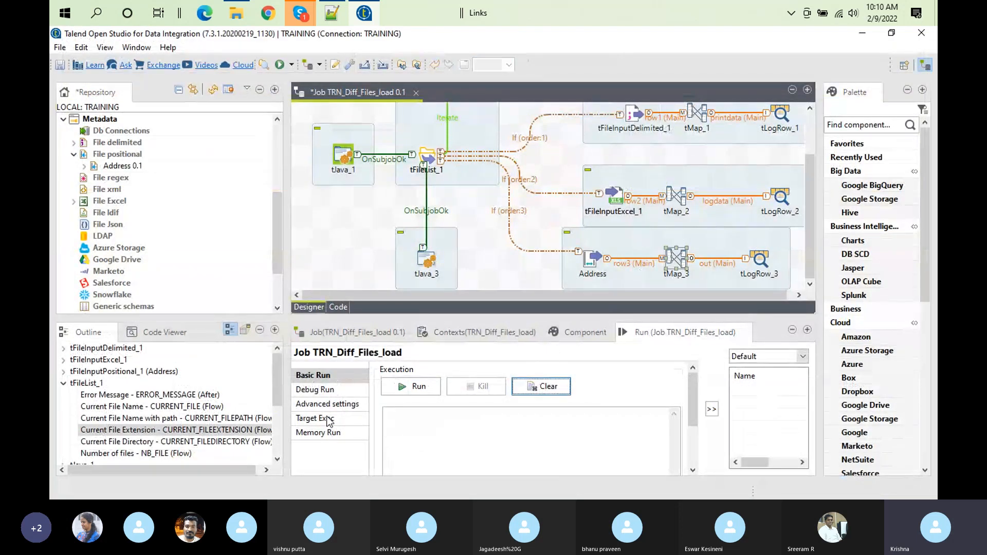
{"action": "left_click", "coordinate": [435, 383]}
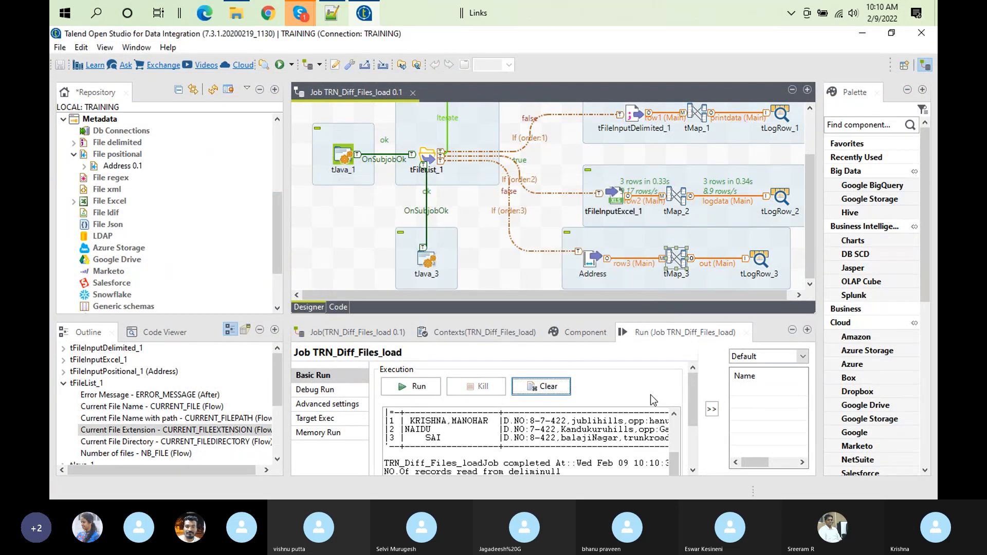
{"action": "triple_click", "coordinate": [416, 421]}
{"action": "double_click", "coordinate": [419, 431]}
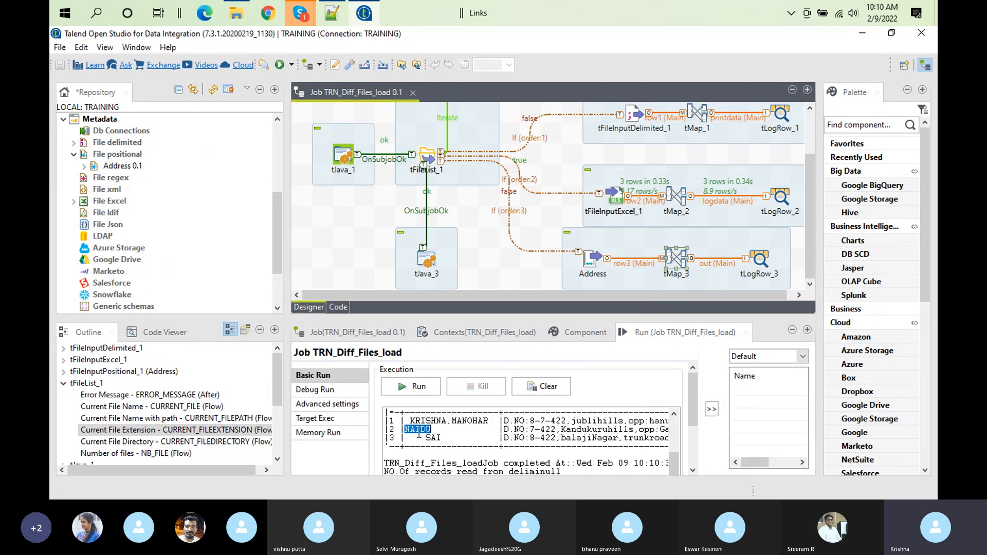
{"action": "double_click", "coordinate": [432, 438]}
- Show the output settings of tMap_2's logdata table and add the filter expression row2.ID==2 to it
{"action": "double_click", "coordinate": [672, 187]}
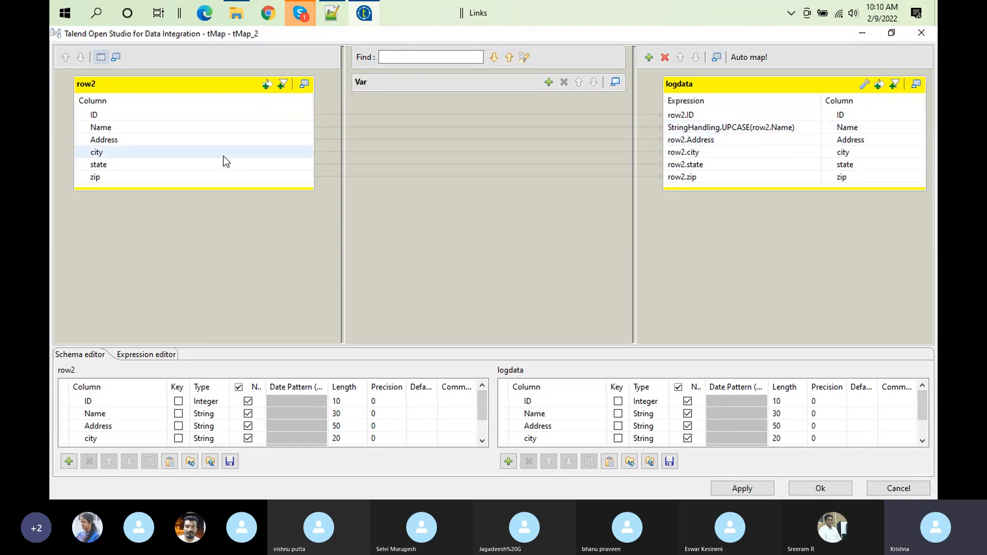
{"action": "left_click", "coordinate": [866, 85]}
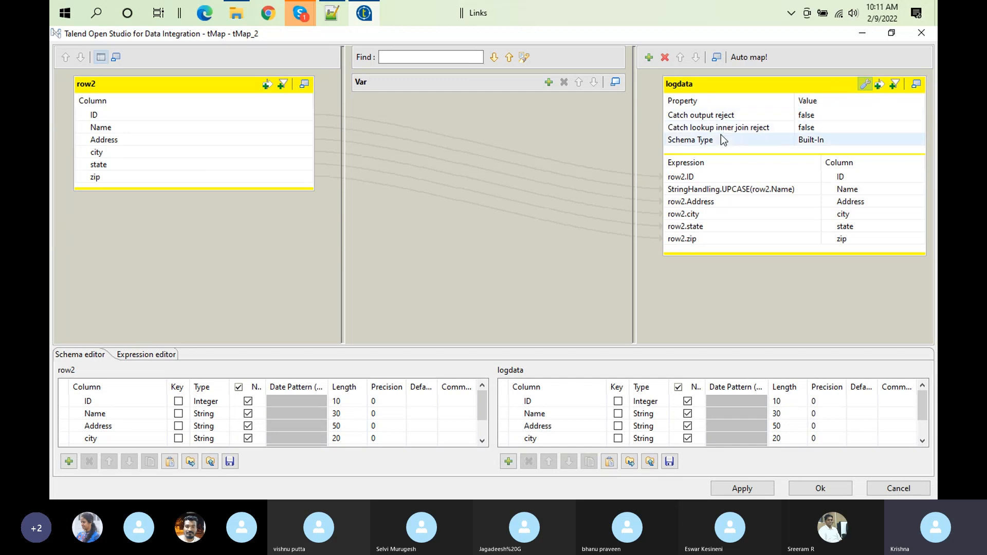
{"action": "left_click", "coordinate": [880, 86]}
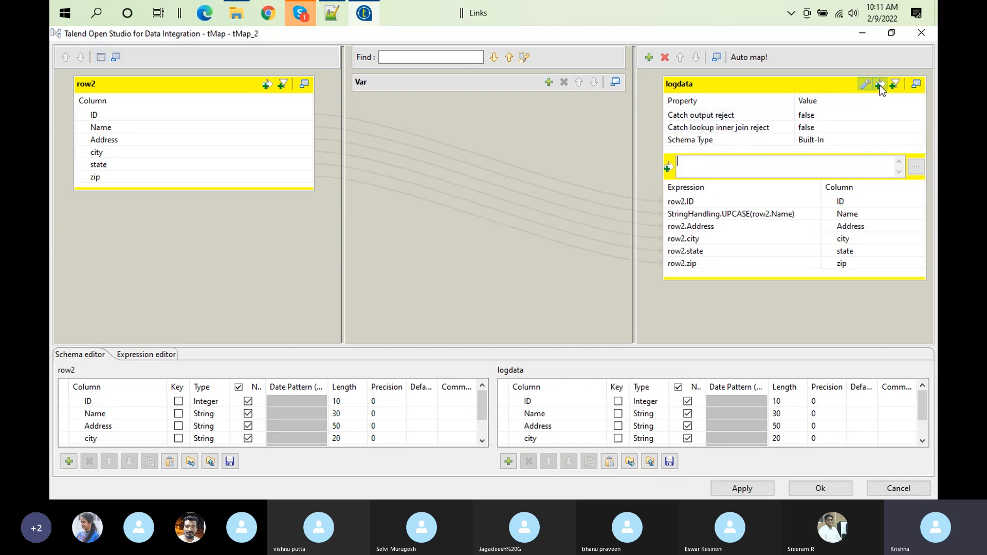
{"action": "left_click", "coordinate": [714, 172]}
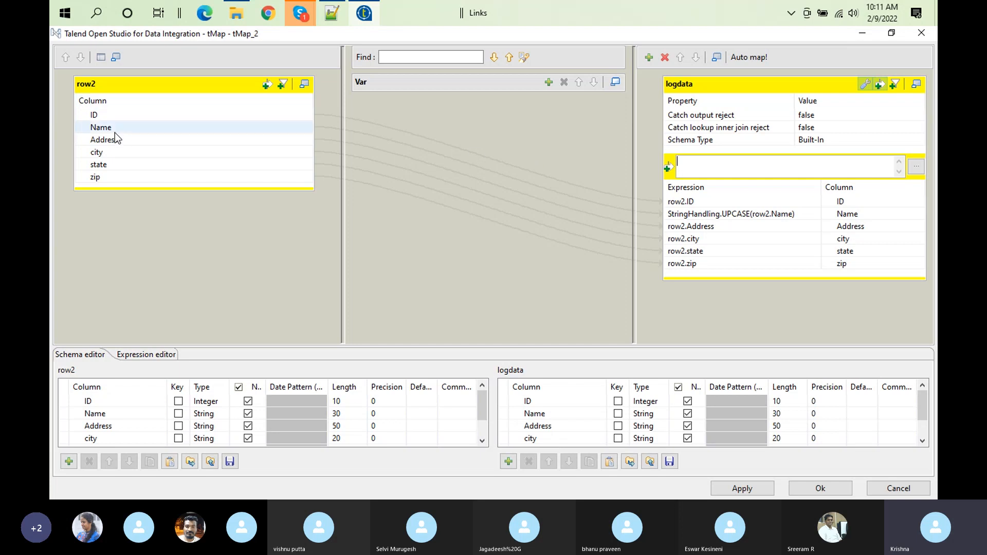
{"action": "left_click_drag", "start_coordinate": [101, 114], "coordinate": [753, 164]}
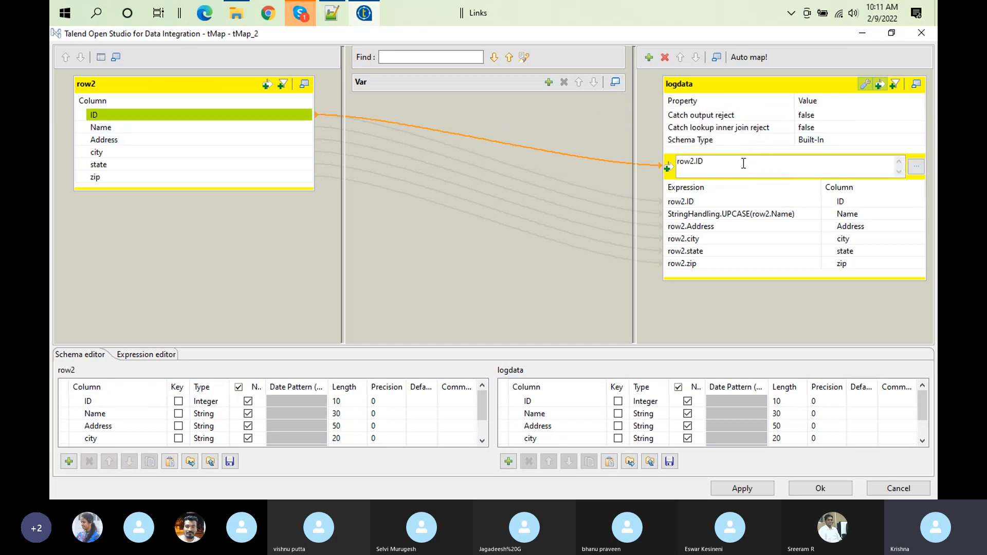
{"action": "left_click", "coordinate": [725, 158]}
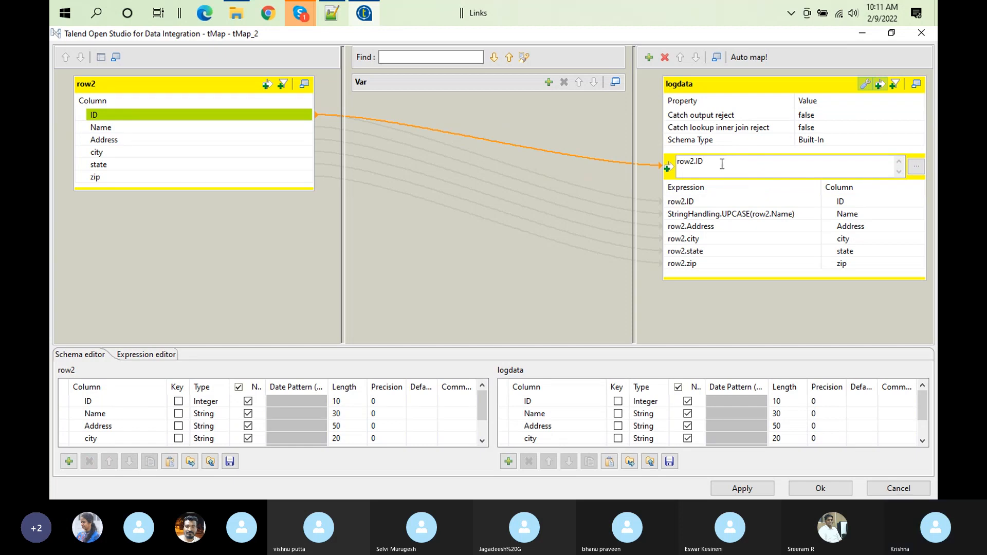
{"action": "type", "text": "==2"}
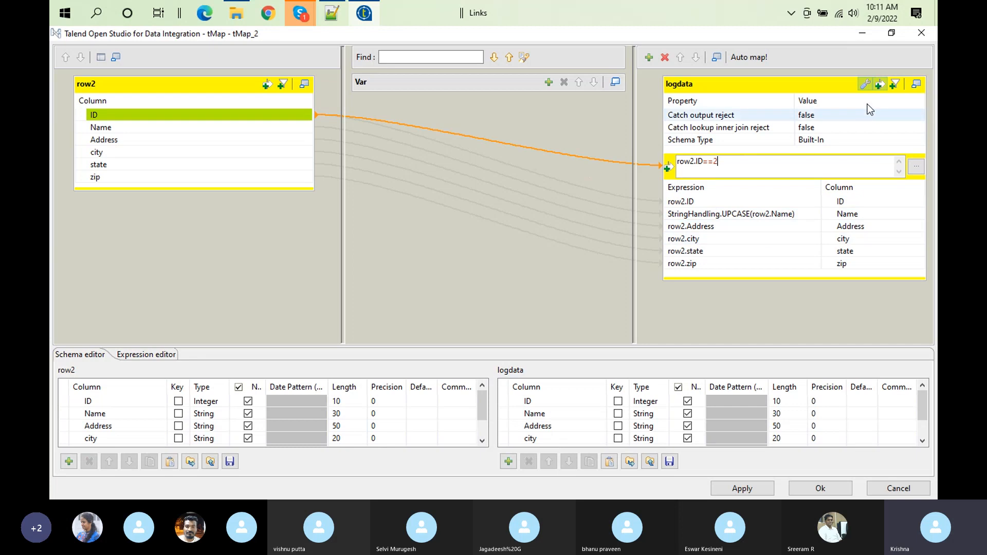
- Check the row2.ID==2 filter of tMap_2's logdata table, confirm the mapping, and rerun the job with a cleared console
{"action": "left_click", "coordinate": [880, 84]}
{"action": "left_click", "coordinate": [880, 84]}
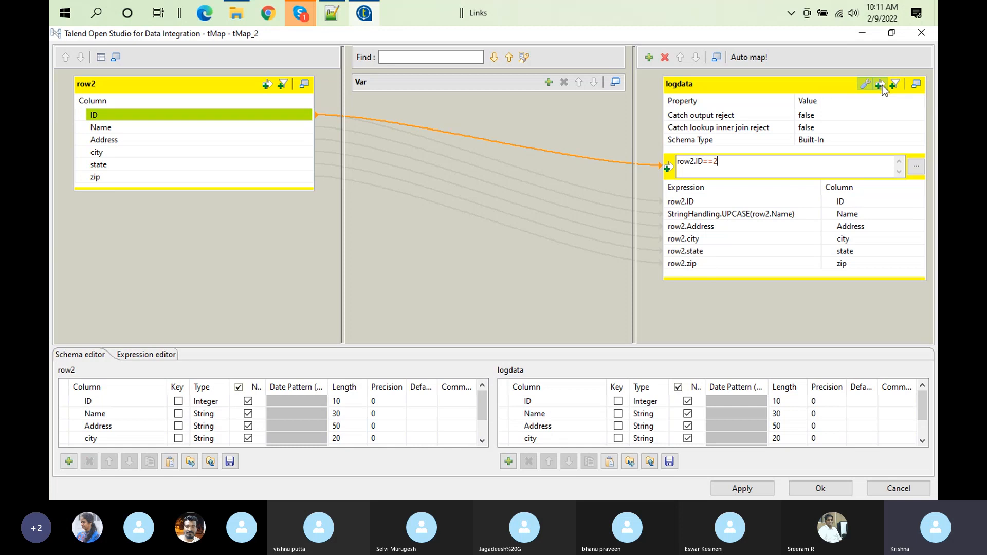
{"action": "double_click", "coordinate": [716, 162]}
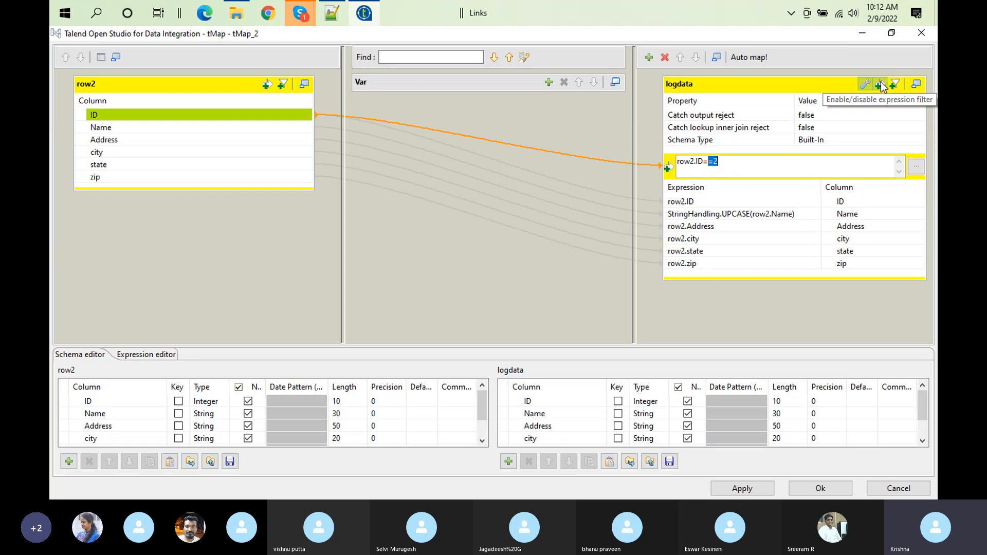
{"action": "left_click", "coordinate": [809, 488]}
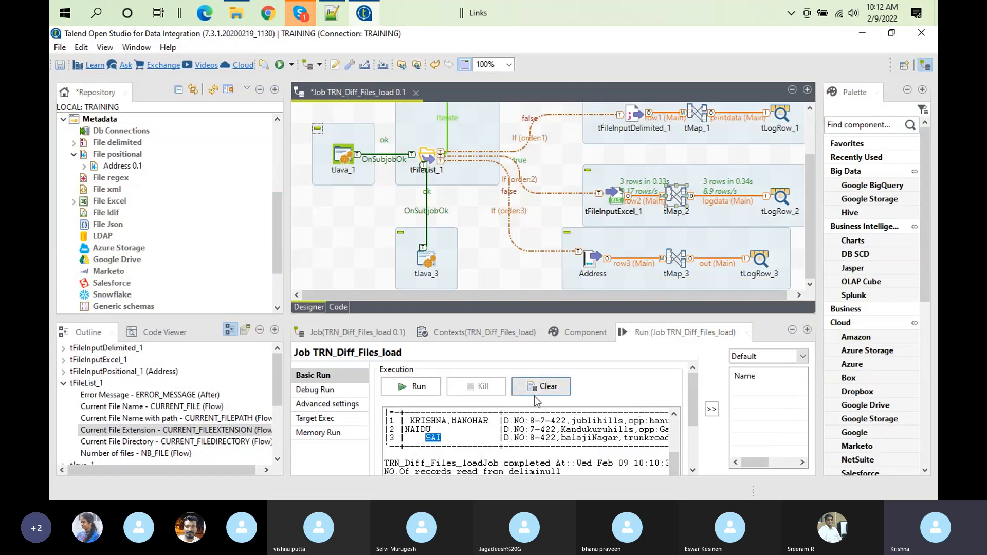
{"action": "left_click", "coordinate": [558, 389]}
{"action": "left_click", "coordinate": [411, 386]}
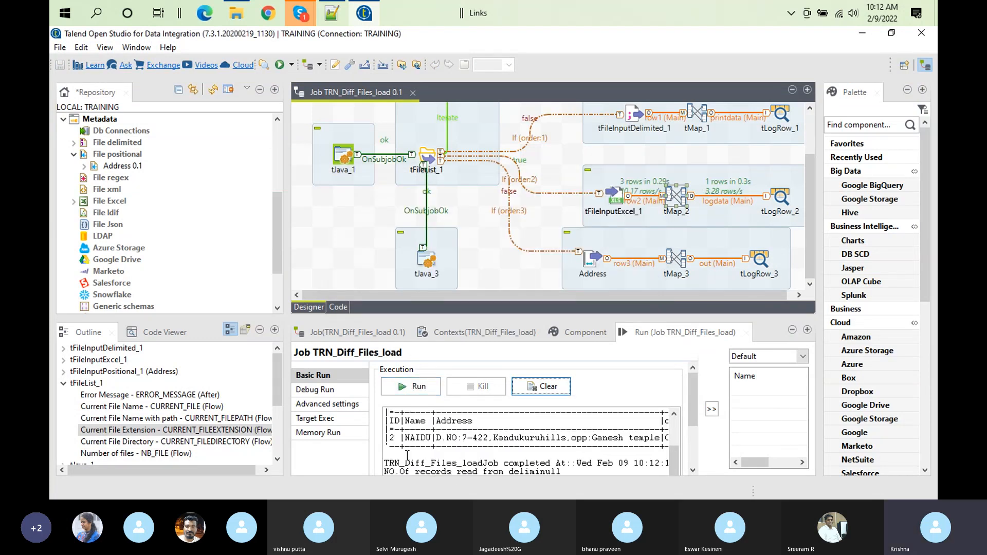
- Change the filter expression of tMap_2's logdata table to row2.ID=5 and confirm the mapping
{"action": "double_click", "coordinate": [676, 196]}
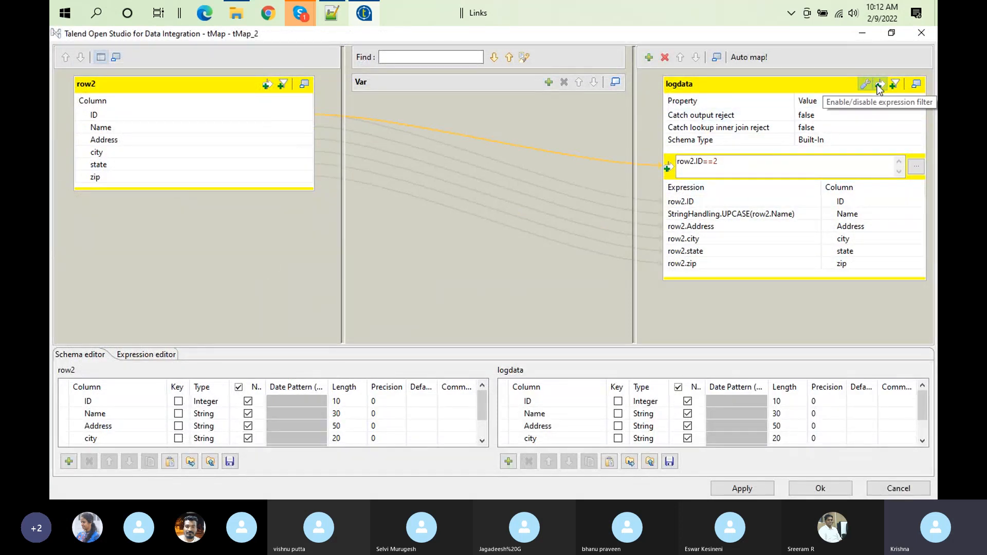
{"action": "double_click", "coordinate": [719, 162]}
{"action": "triple_click", "coordinate": [720, 162]}
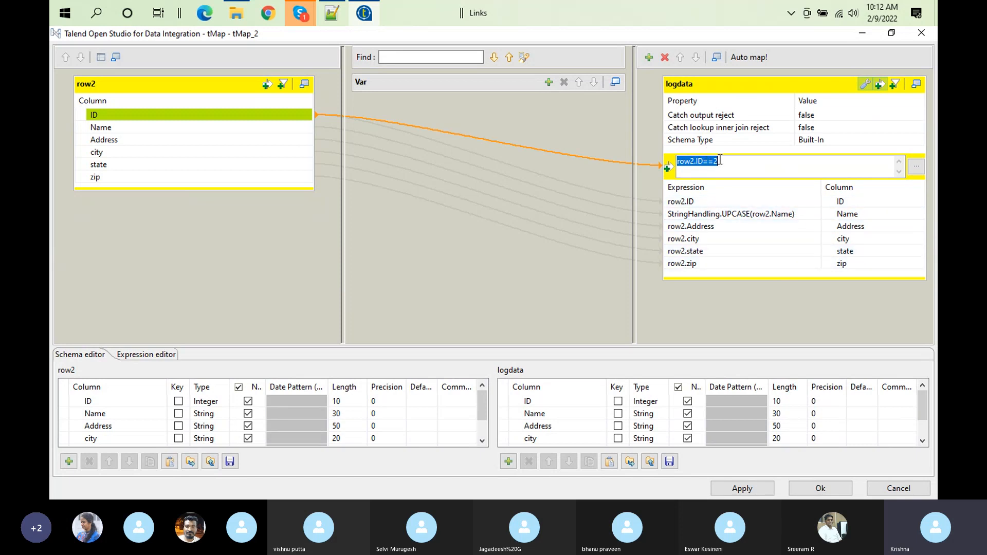
{"action": "left_click", "coordinate": [726, 166]}
{"action": "key", "text": "BackSpace"}
{"action": "key", "text": "BackSpace"}
{"action": "type", "text": "5"}
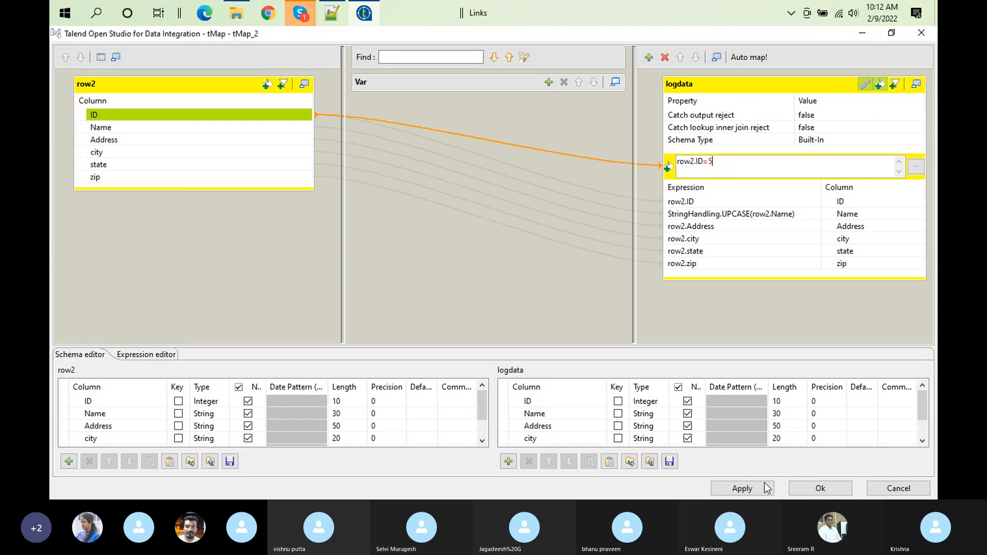
{"action": "left_click", "coordinate": [822, 486]}
- Try to run the job again with a cleared console
{"action": "left_click", "coordinate": [542, 386]}
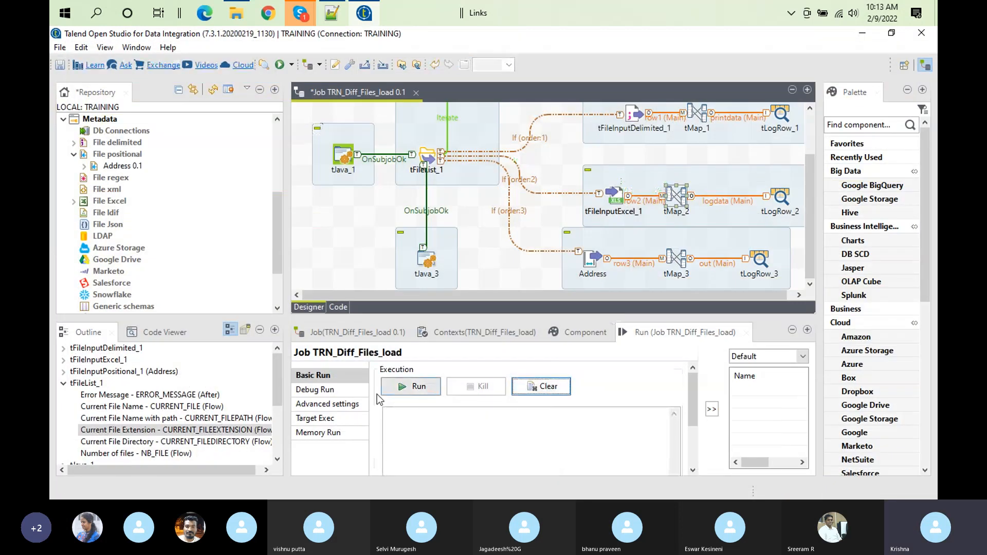
{"action": "left_click", "coordinate": [395, 389]}
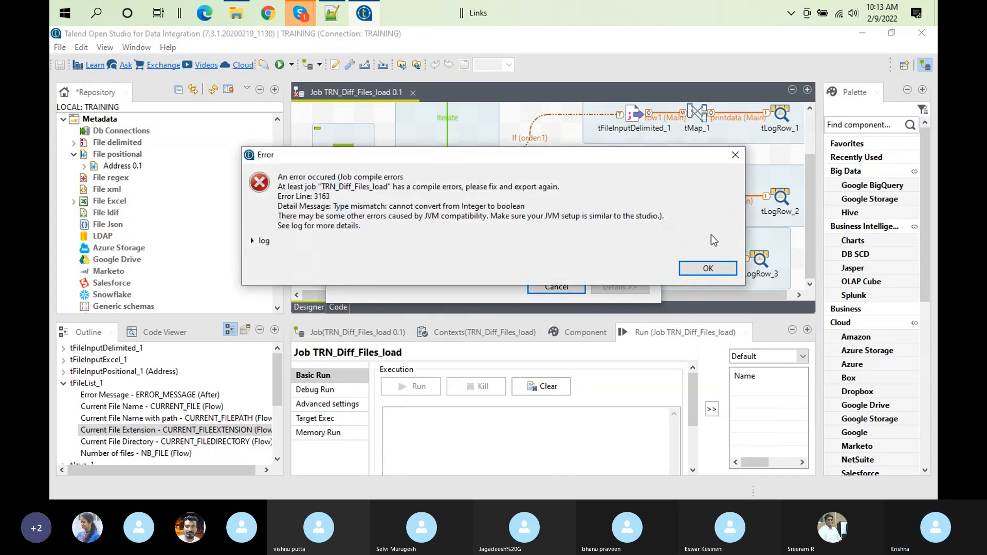
{"action": "left_click", "coordinate": [708, 268]}
- Correct tMap_2's logdata filter expression to row2.ID==5, confirm the mapping, and rerun the job with a cleared console
{"action": "double_click", "coordinate": [685, 208]}
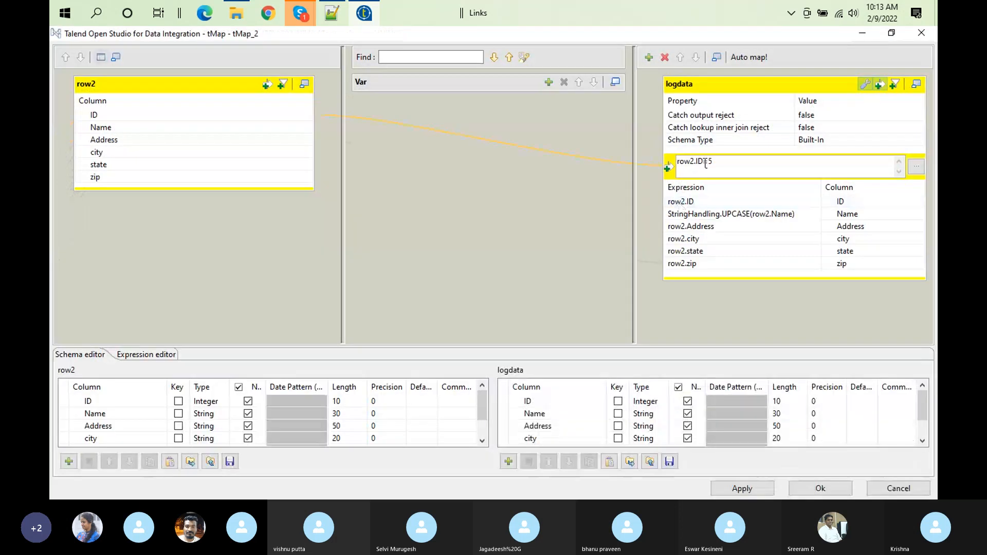
{"action": "left_click", "coordinate": [708, 162]}
{"action": "type", "text": "="}
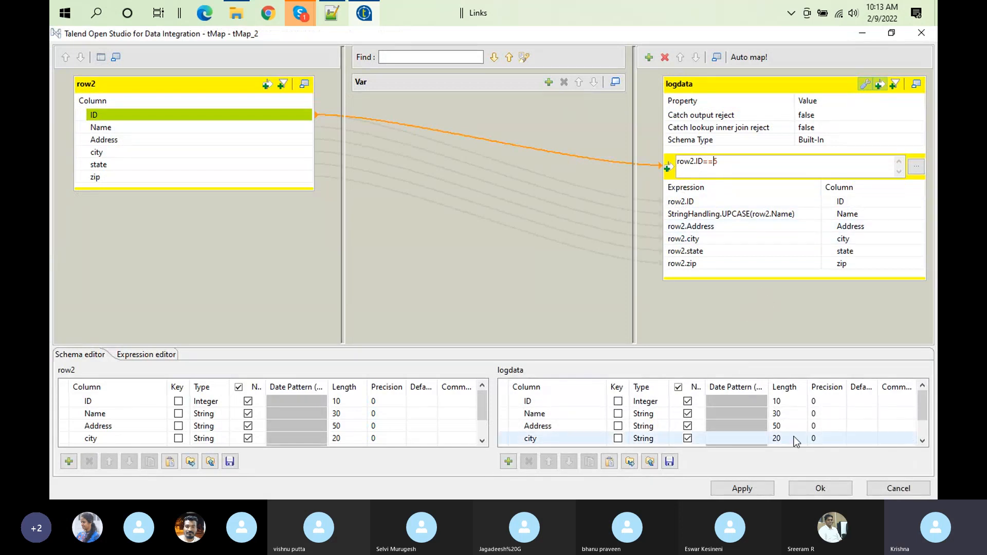
{"action": "left_click", "coordinate": [822, 488]}
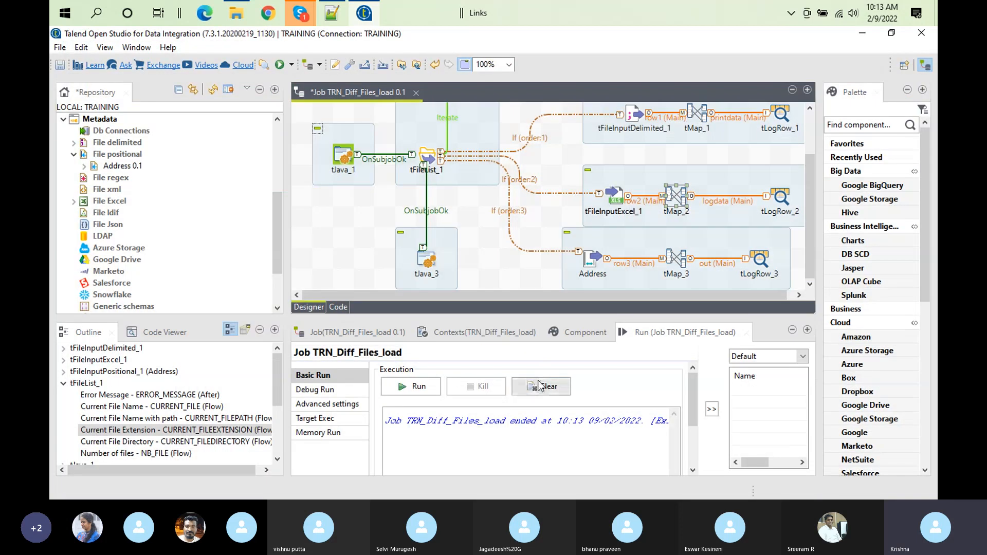
{"action": "left_click", "coordinate": [540, 386]}
{"action": "left_click", "coordinate": [411, 387]}
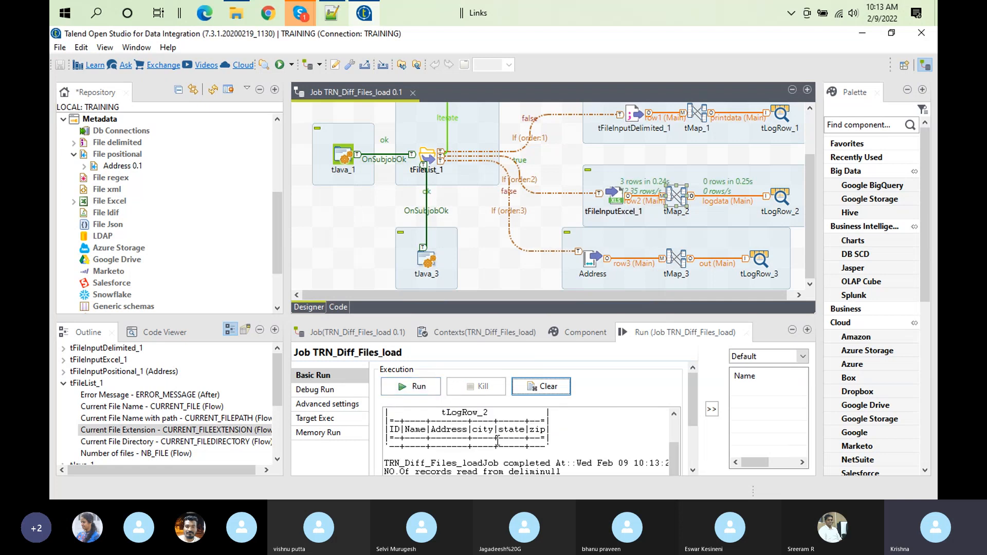
- Show the column name filter of tMap_2's logdata table and filter its columns by Name, and by ci instead
{"action": "double_click", "coordinate": [674, 193]}
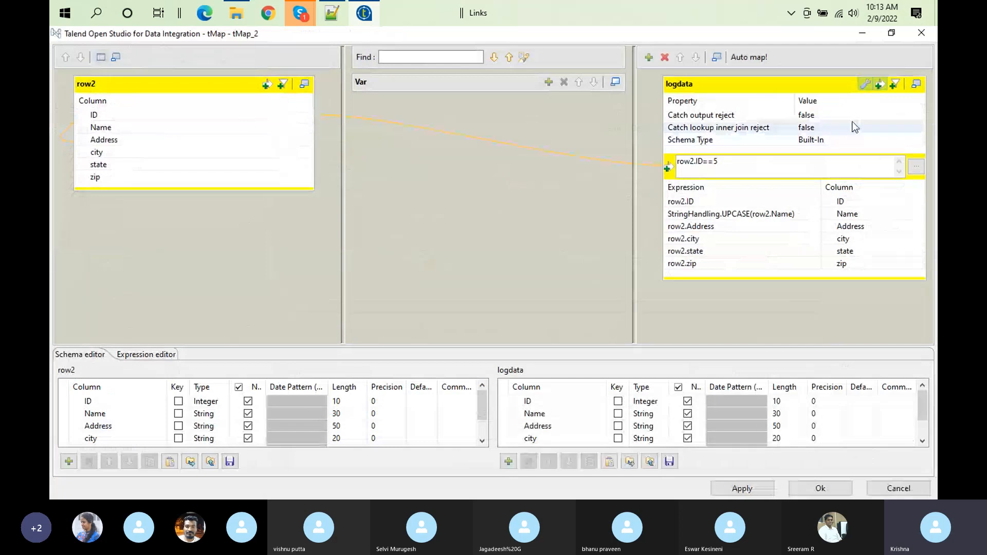
{"action": "left_click", "coordinate": [895, 85]}
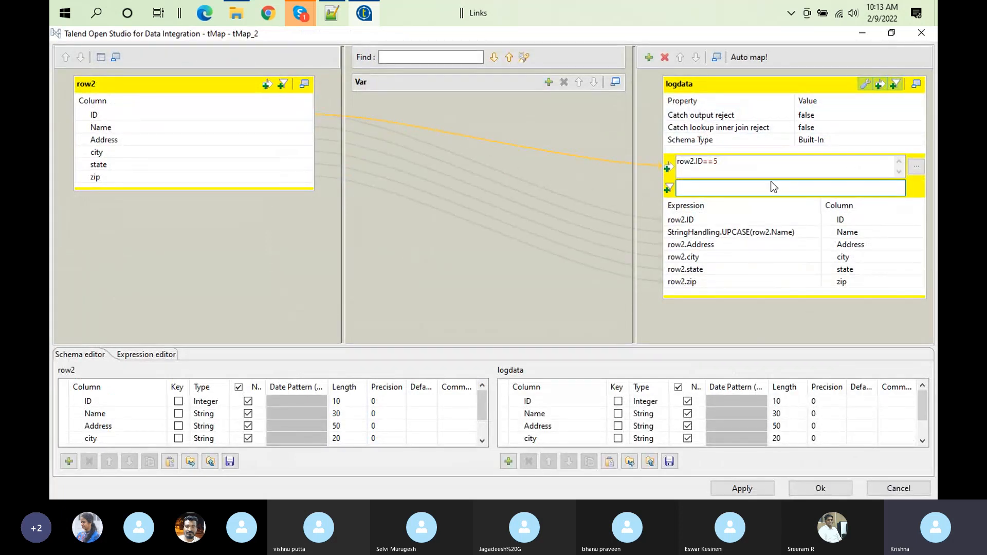
{"action": "type", "text": "N"}
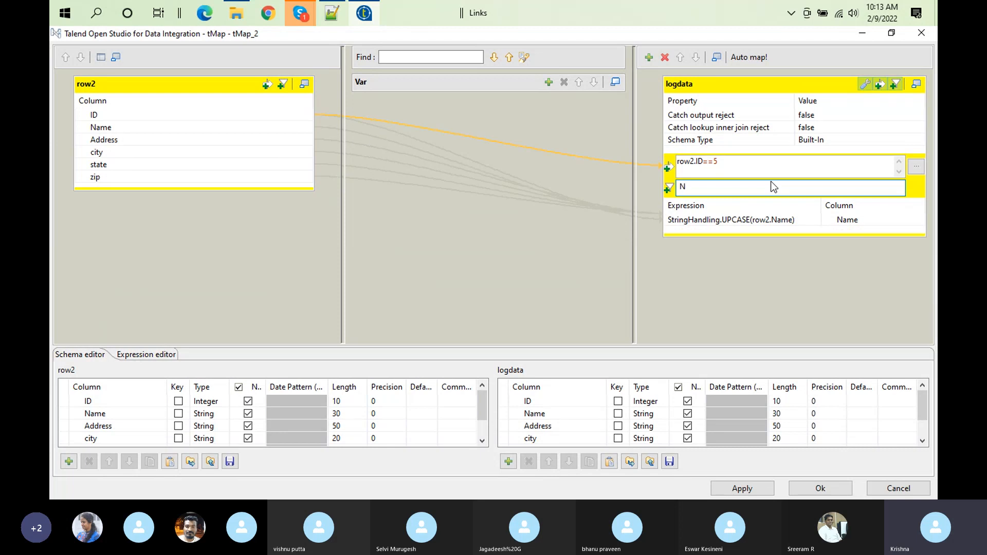
{"action": "key", "text": "BackSpace"}
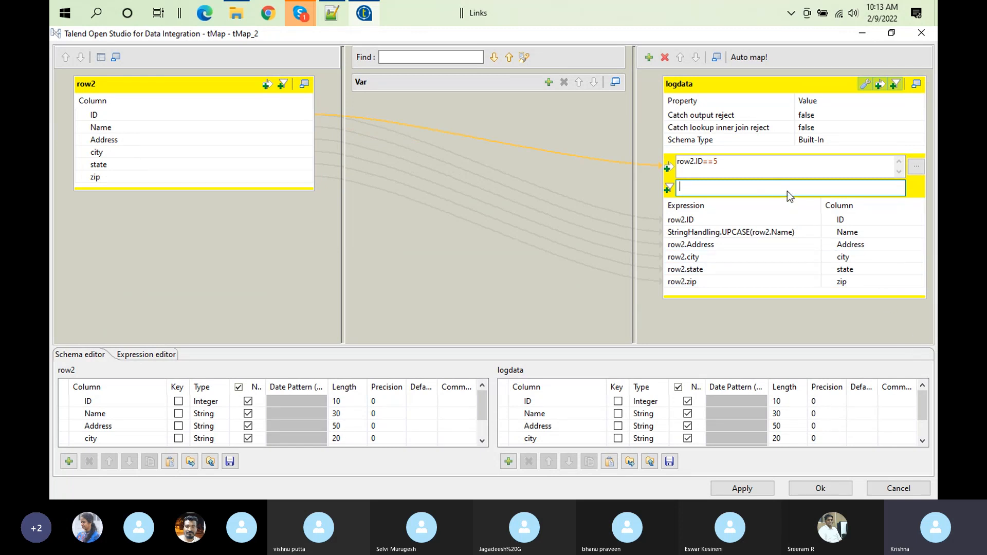
{"action": "type", "text": "Name"}
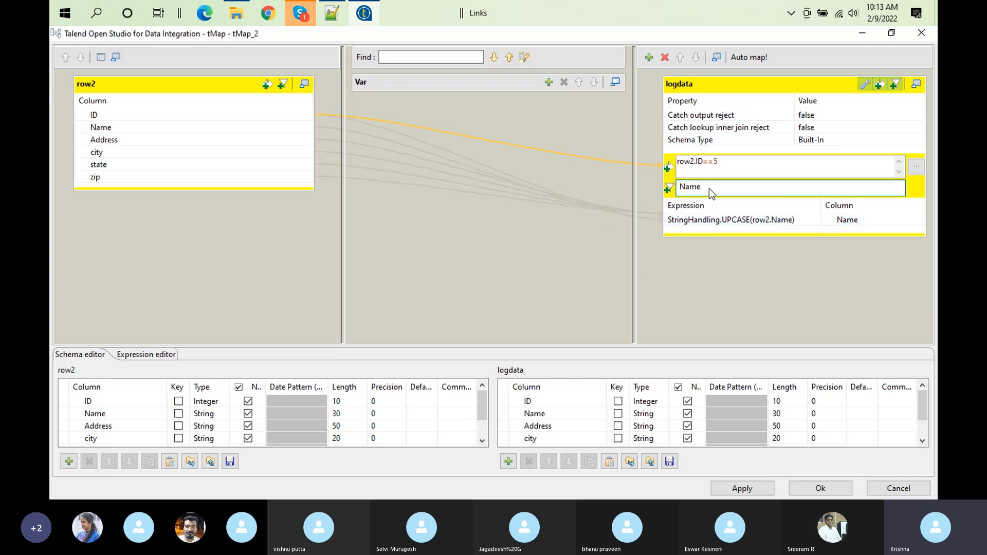
{"action": "key", "text": "BackSpace"}
{"action": "key", "text": "BackSpace"}
{"action": "key", "text": "BackSpace"}
{"action": "key", "text": "BackSpace"}
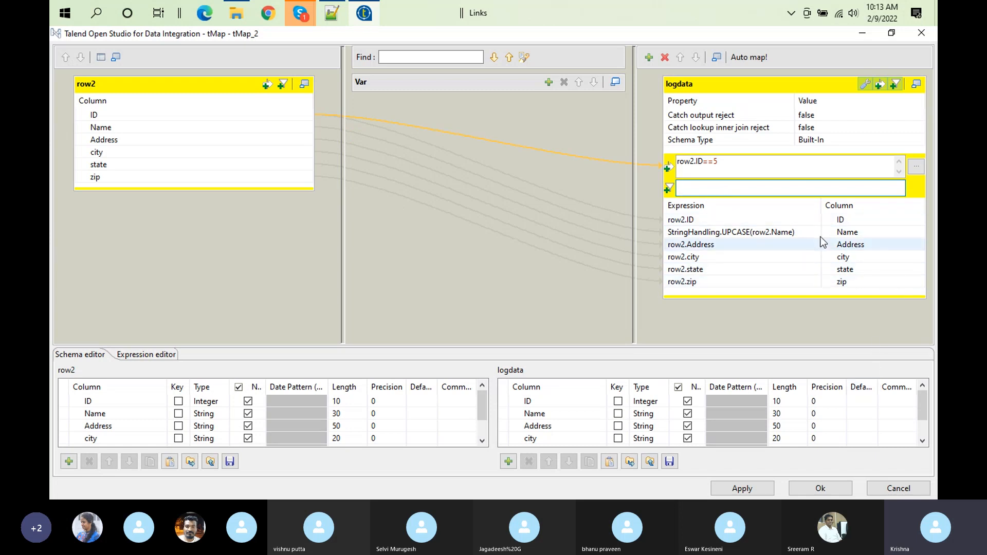
{"action": "type", "text": "ci"}
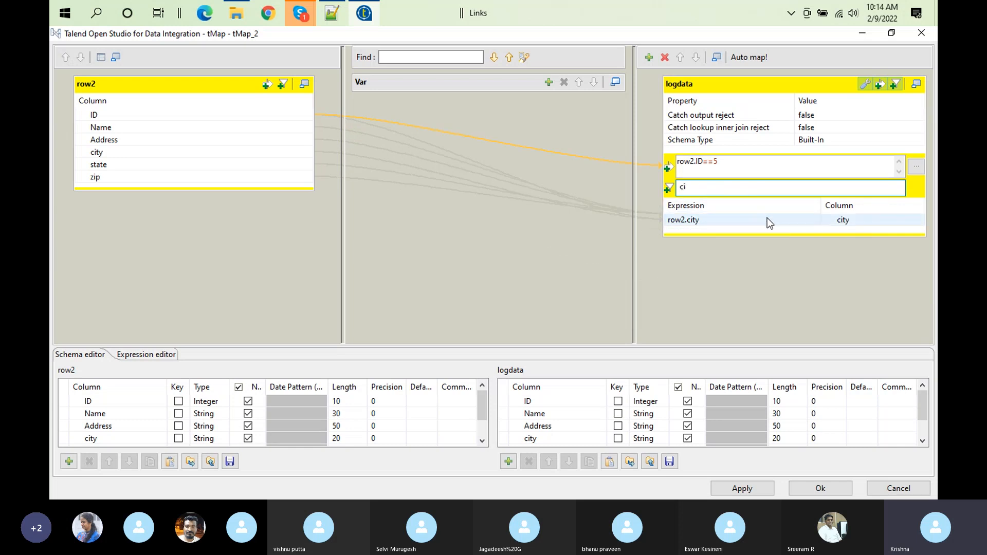
- Add the row2 city column to the logdata filter so it reads row2.ID==5|| row2.city .equals("Nellore")
{"action": "left_click", "coordinate": [690, 220]}
{"action": "left_click_drag", "start_coordinate": [689, 220], "coordinate": [746, 168]}
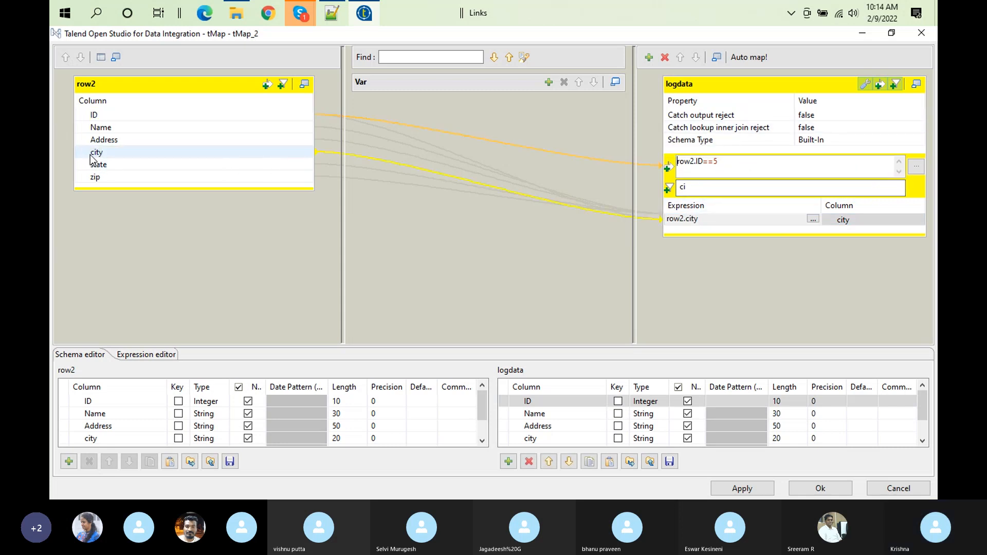
{"action": "left_click_drag", "start_coordinate": [97, 152], "coordinate": [754, 165]}
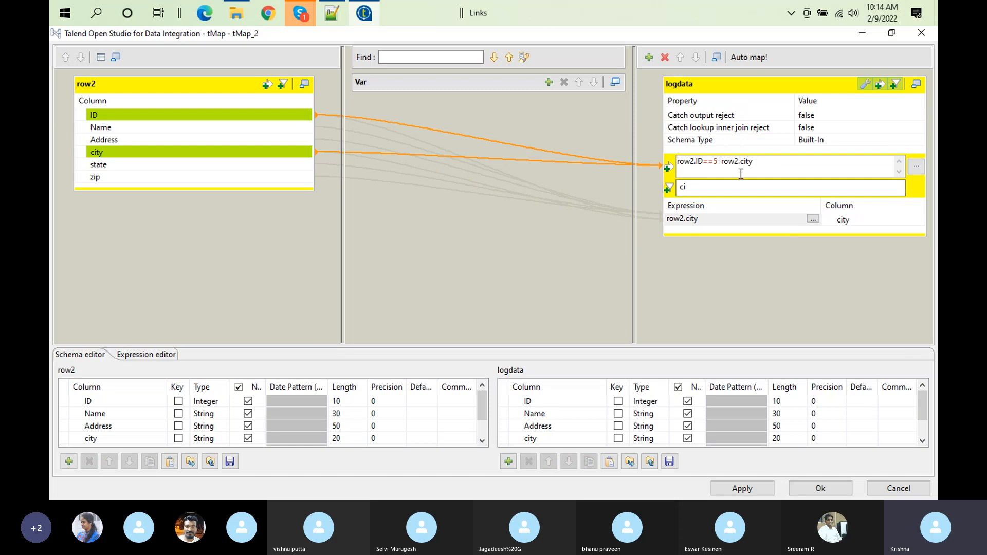
{"action": "key", "text": "BackSpace"}
{"action": "type", "text": "|| row2.city .equ"}
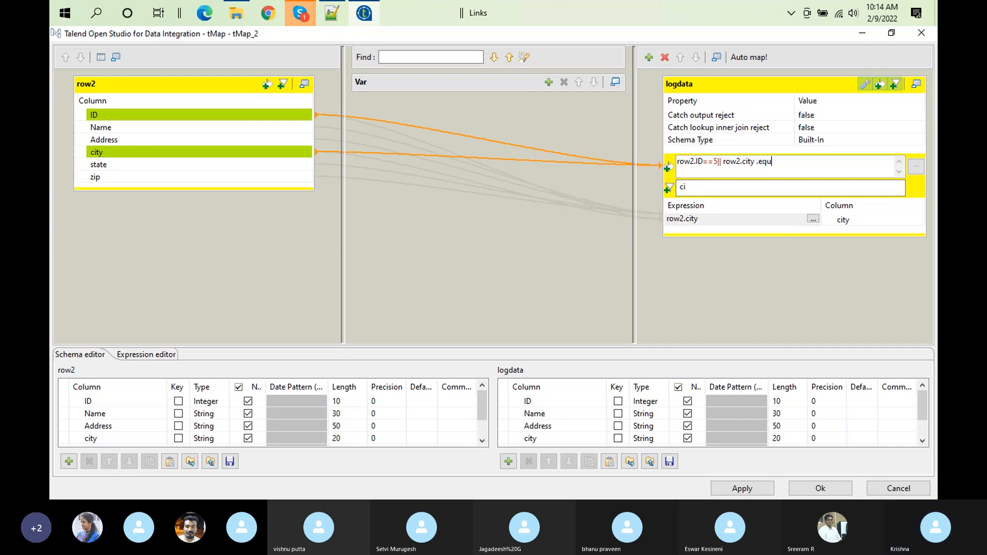
{"action": "type", "text": "als(\"Nellore"}
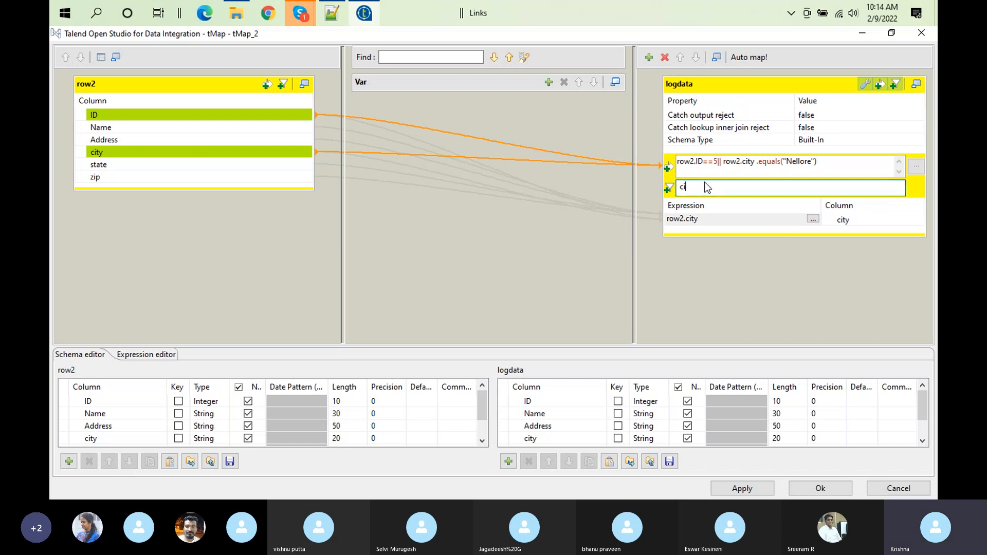
- Clear the column name filter of the logdata table and hide it
{"action": "key", "text": "BackSpace"}
{"action": "key", "text": "BackSpace"}
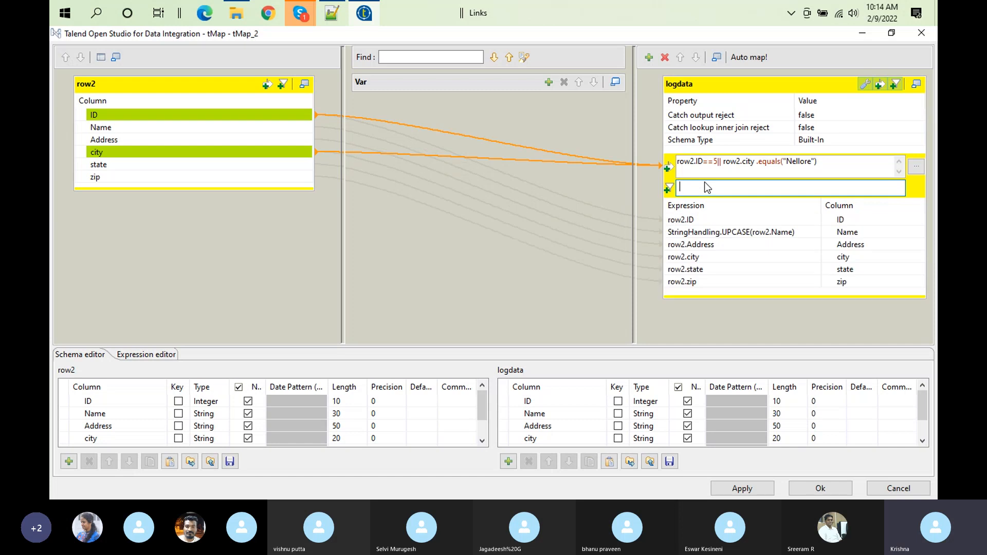
{"action": "left_click", "coordinate": [897, 86]}
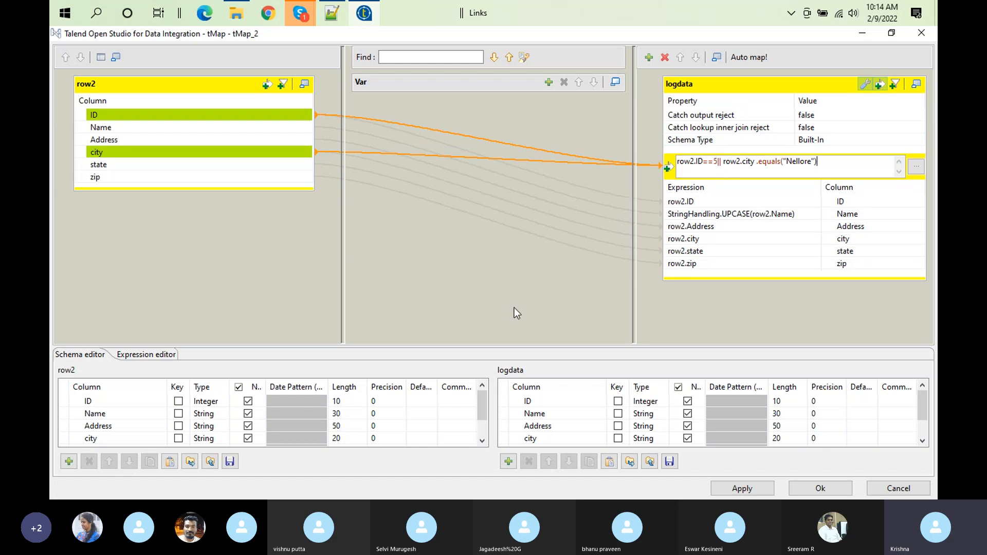
- Check the city values in customer.csv in Notepad++, then return to Talend, confirm the tMap_2 mapping and rerun the job
{"action": "left_click", "coordinate": [330, 12]}
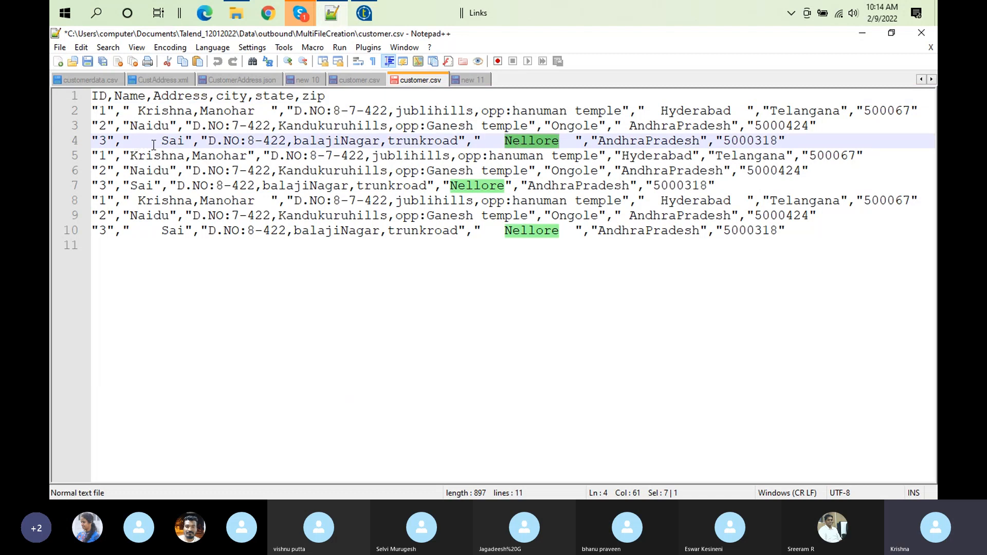
{"action": "left_click", "coordinate": [364, 13]}
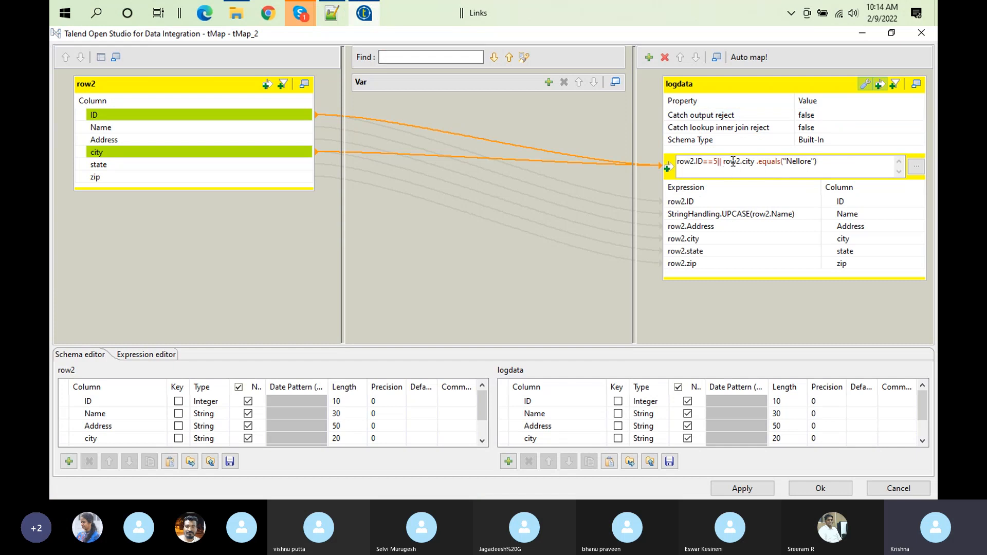
{"action": "left_click", "coordinate": [820, 488]}
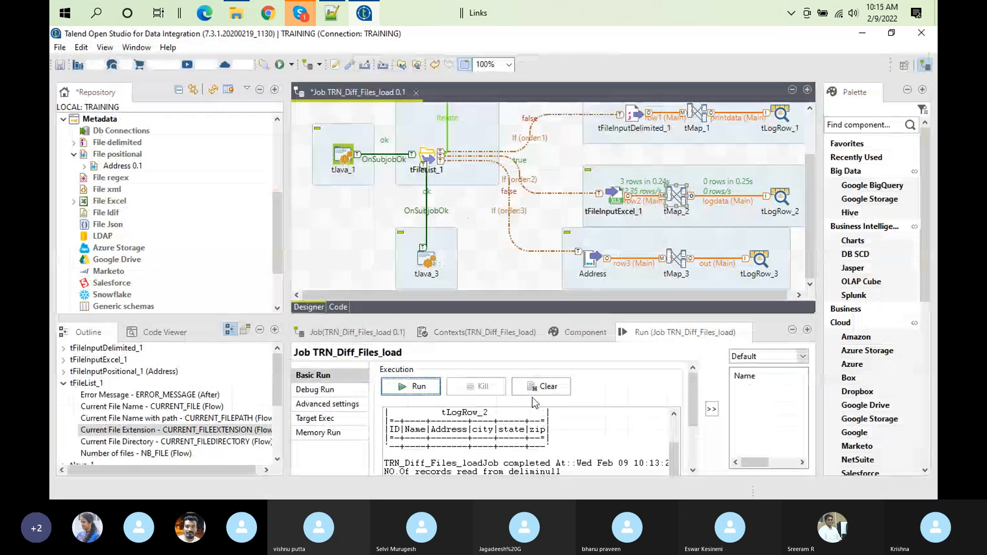
{"action": "left_click", "coordinate": [410, 389]}
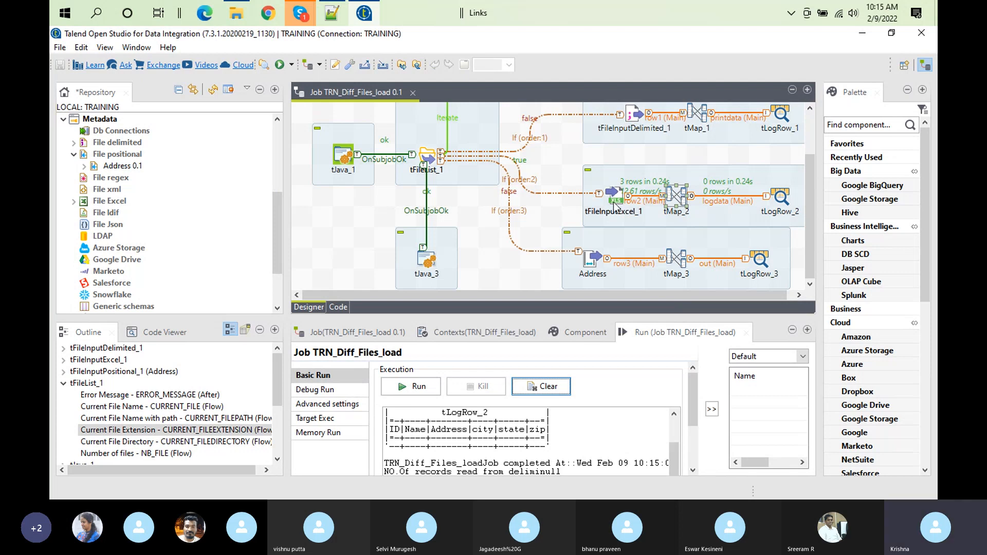
- Try to open MetadataDelimiterfiletoExcel.xls in Excel from the MultiFileCreation folder, then minimize the Excel window
{"action": "left_click", "coordinate": [237, 15]}
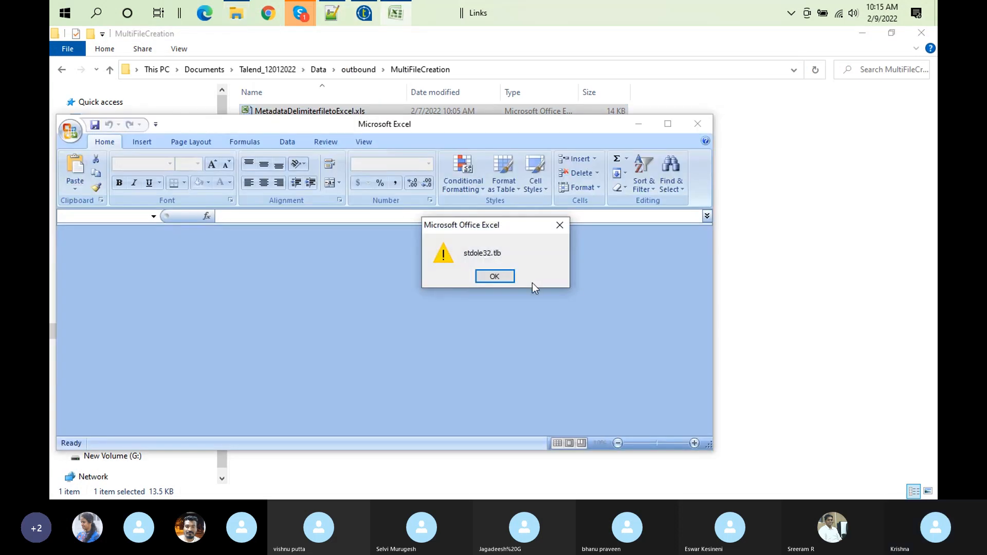
{"action": "left_click", "coordinate": [487, 276]}
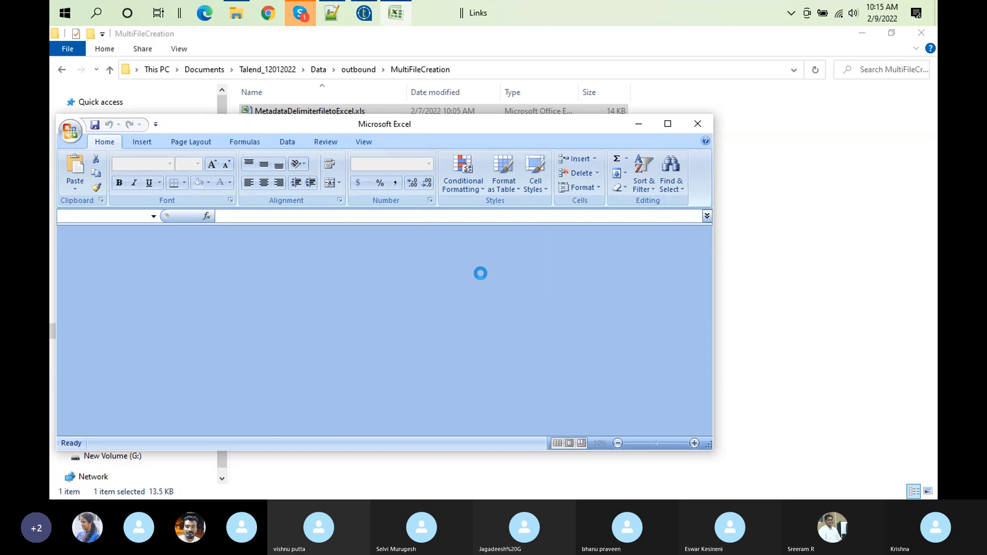
{"action": "left_click", "coordinate": [638, 125]}
{"action": "left_click", "coordinate": [400, 192]}
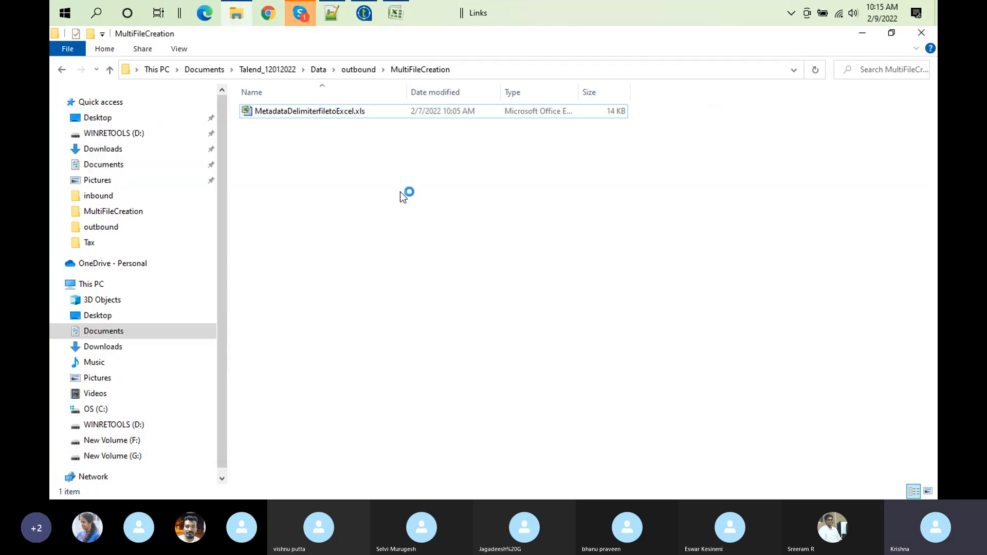
- Delete MetadataDelimiterfiletoExcel.xls from the MultiFileCreation folder
{"action": "left_click", "coordinate": [328, 111]}
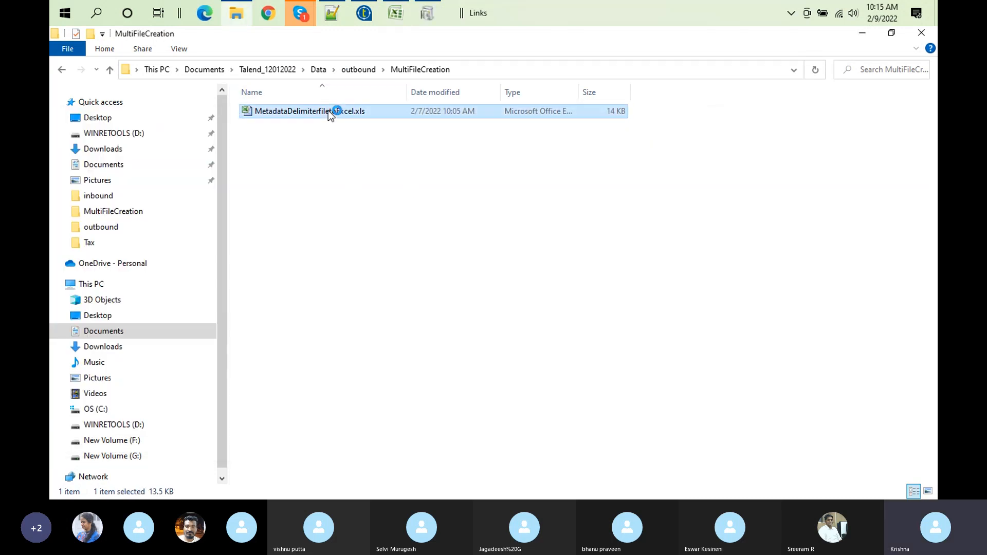
{"action": "key", "text": "Delete"}
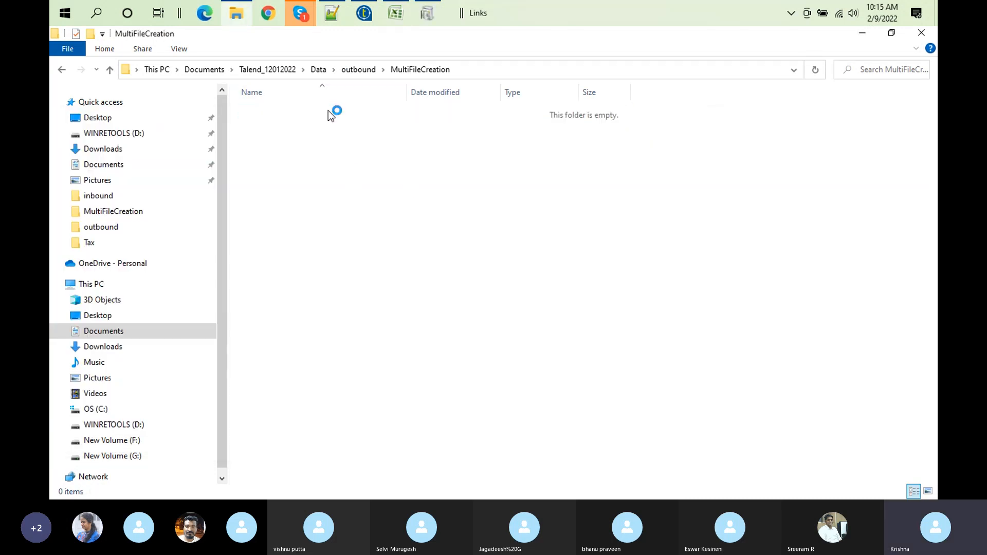
- Copy customer.csv from the inbound folder and paste it into the outbound MultiFileCreation folder
{"action": "left_click", "coordinate": [317, 71]}
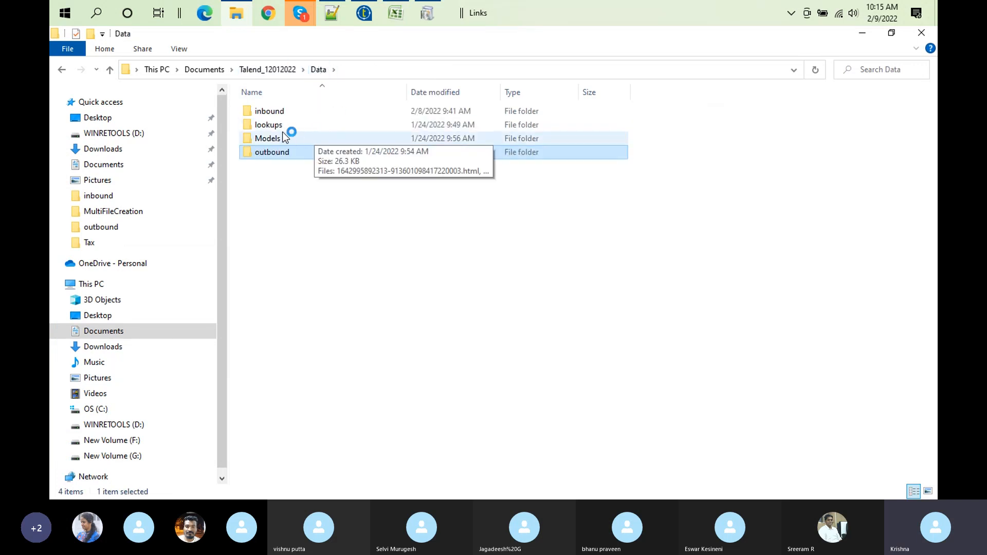
{"action": "double_click", "coordinate": [267, 110]}
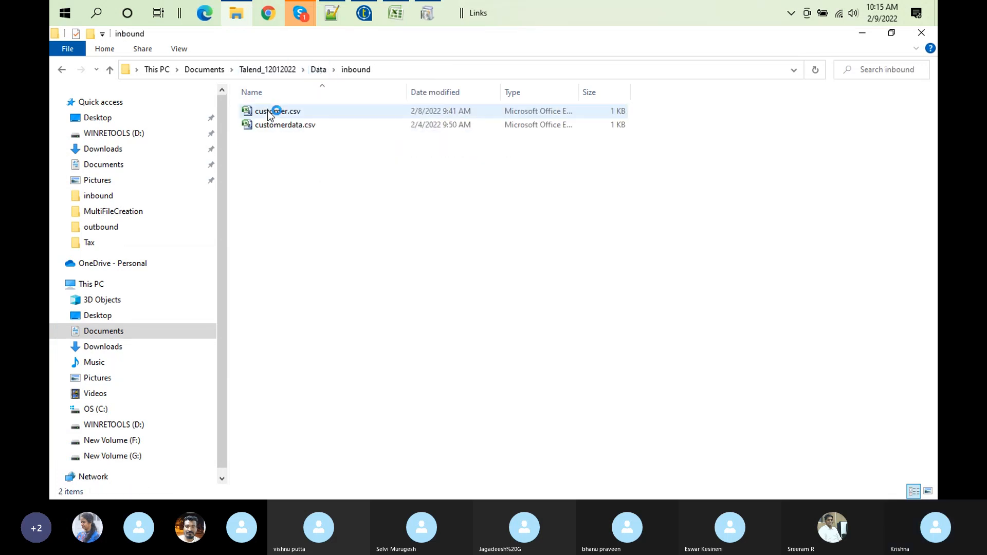
{"action": "left_click", "coordinate": [300, 114]}
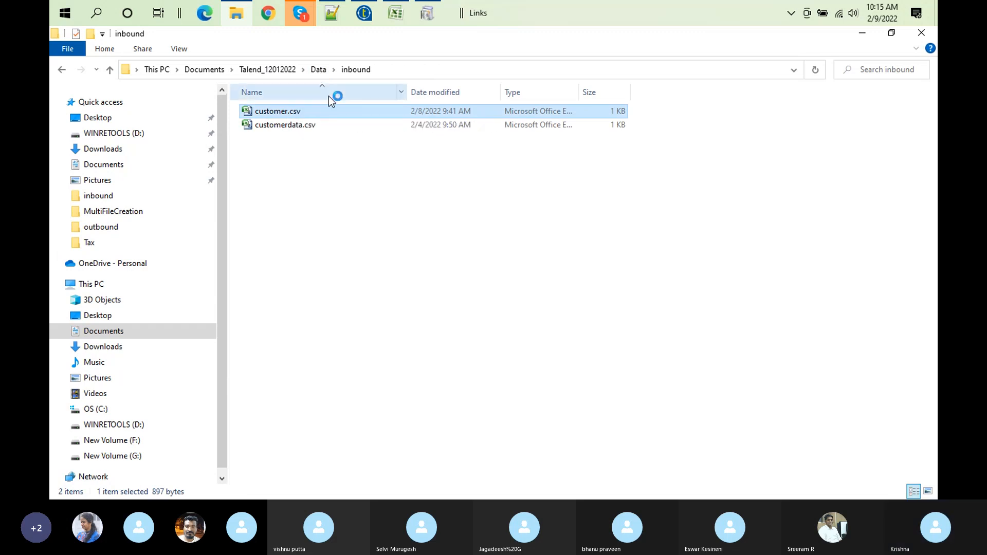
{"action": "left_click", "coordinate": [324, 69]}
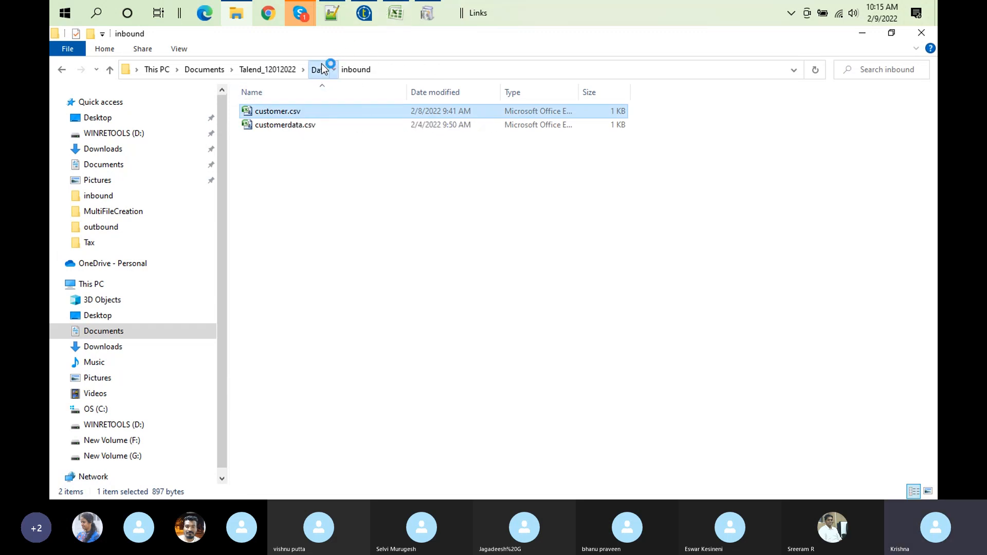
{"action": "double_click", "coordinate": [289, 151]}
{"action": "double_click", "coordinate": [323, 111]}
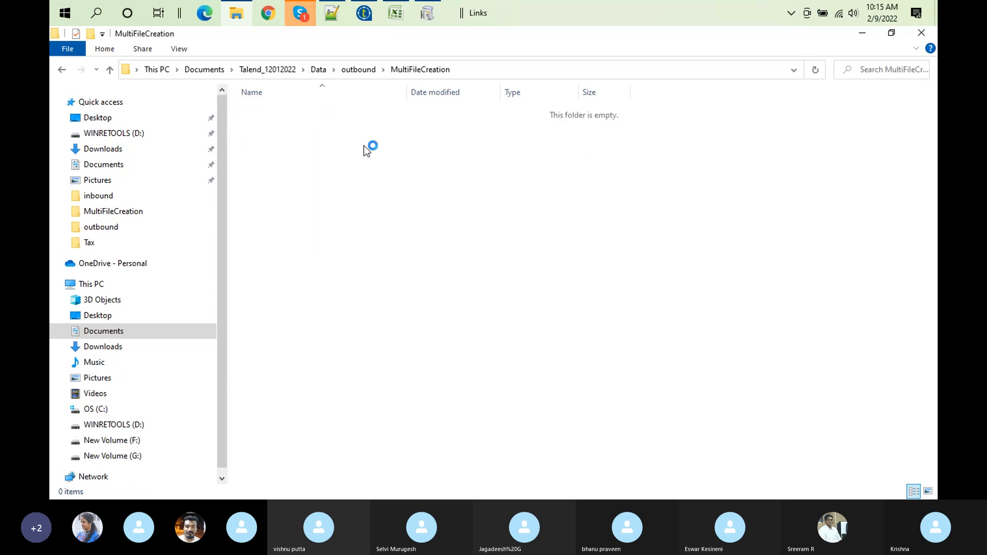
{"action": "right_click", "coordinate": [373, 158]}
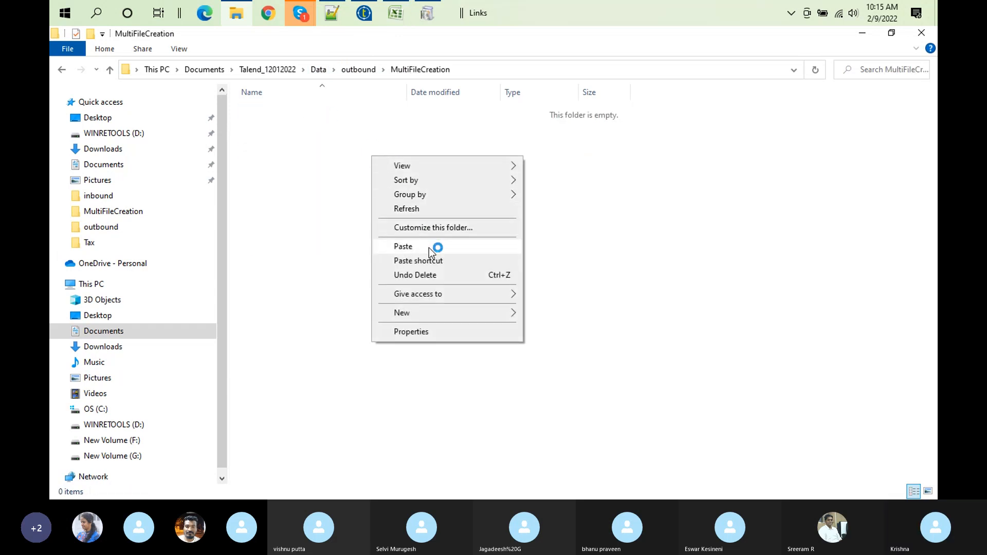
{"action": "left_click", "coordinate": [407, 247]}
- Switch to Talend, clear the run console and copy the || row2.city .equals("Nellore") condition from the logdata filter in tMap_2
{"action": "left_click", "coordinate": [367, 17]}
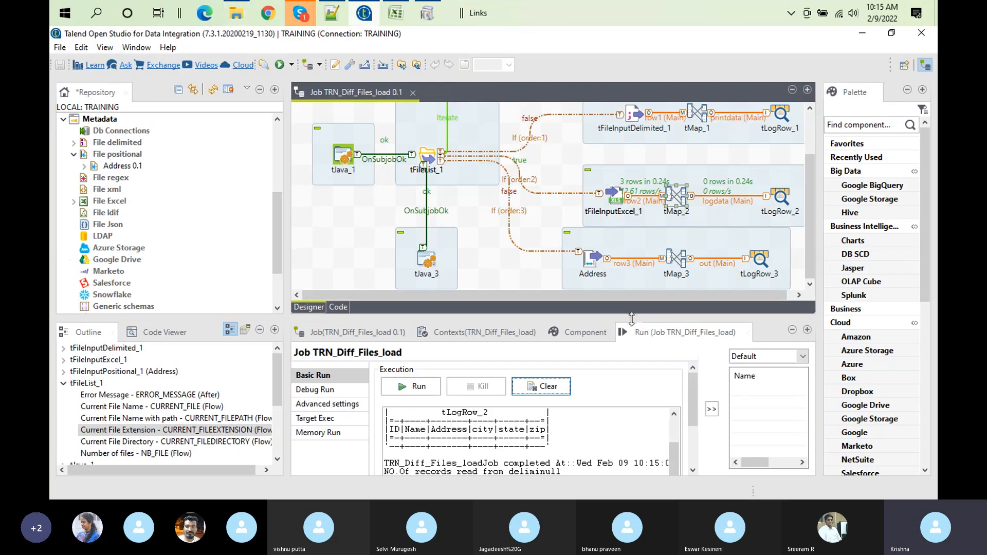
{"action": "left_click", "coordinate": [544, 391]}
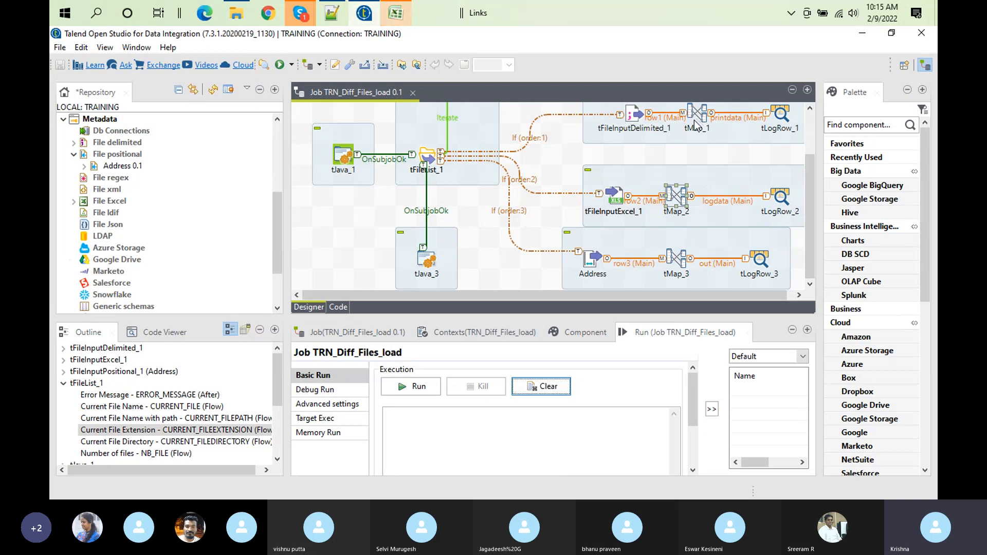
{"action": "left_click", "coordinate": [673, 205]}
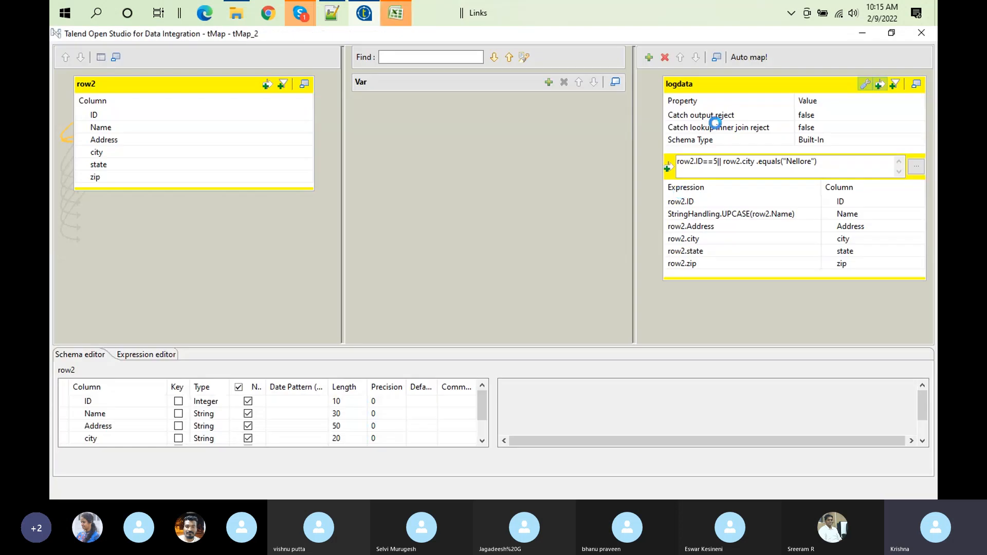
{"action": "left_click", "coordinate": [725, 160]}
{"action": "left_click", "coordinate": [822, 159], "text": "shift"}
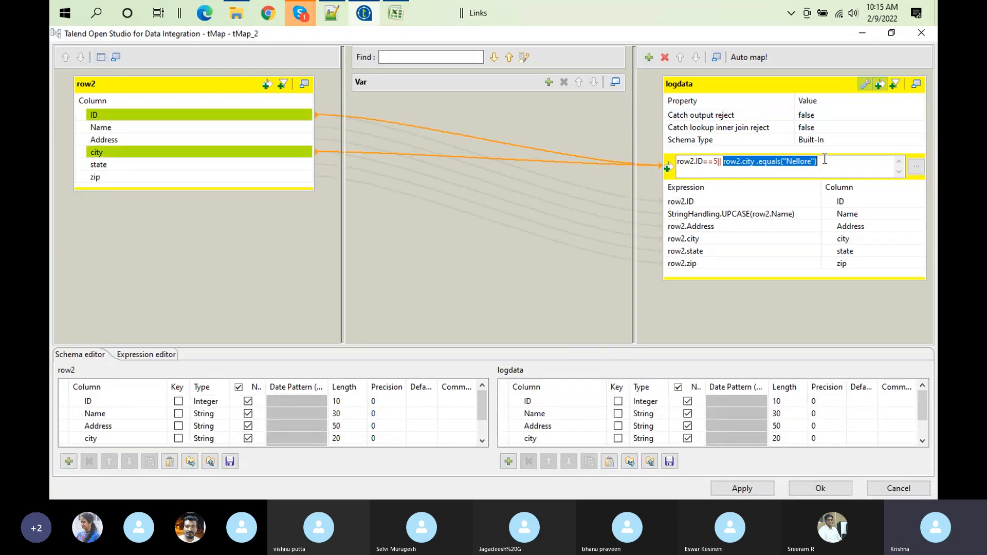
{"action": "left_click", "coordinate": [718, 162]}
{"action": "left_click", "coordinate": [820, 160], "text": "shift"}
{"action": "key", "text": "ctrl+c"}
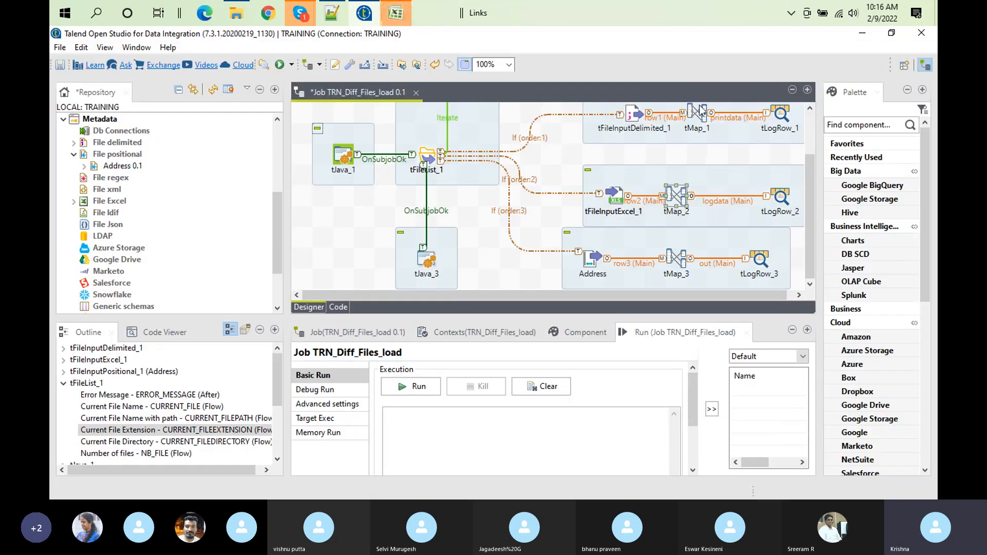
- Add the output filter row1.city .equals("Nellore") to printdata in tMap_1, adapting the copied condition, and confirm the mapping
{"action": "left_click", "coordinate": [699, 105]}
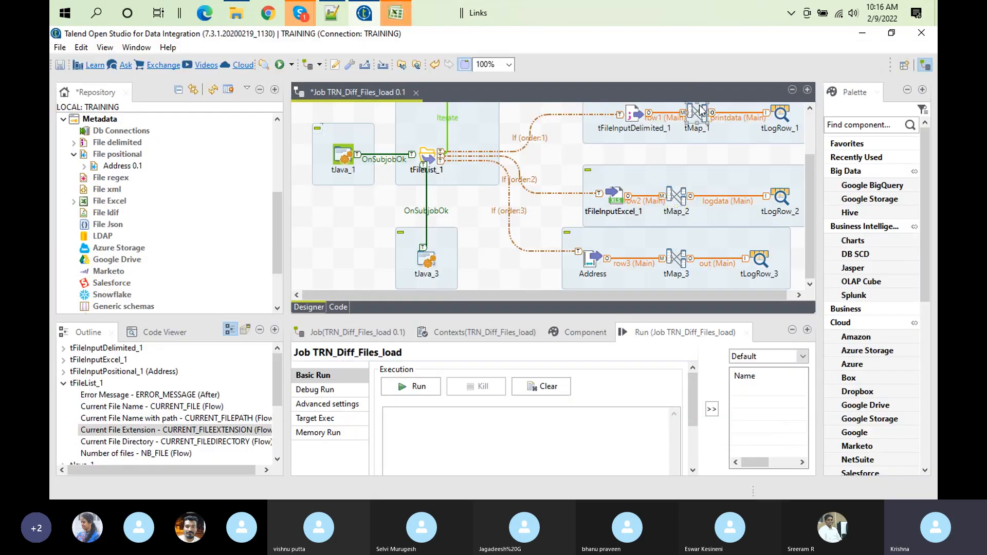
{"action": "double_click", "coordinate": [700, 109]}
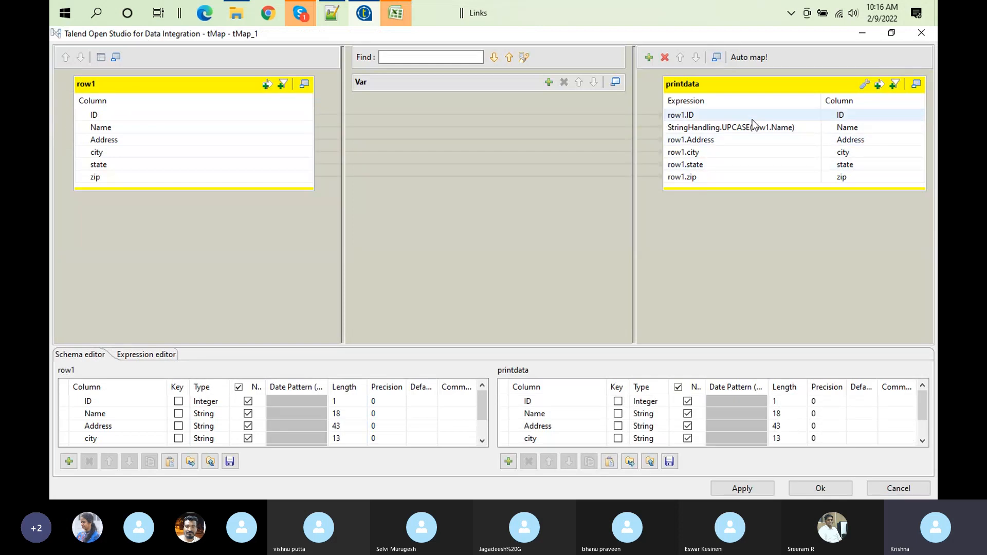
{"action": "left_click", "coordinate": [877, 85]}
{"action": "key", "text": "ctrl+v"}
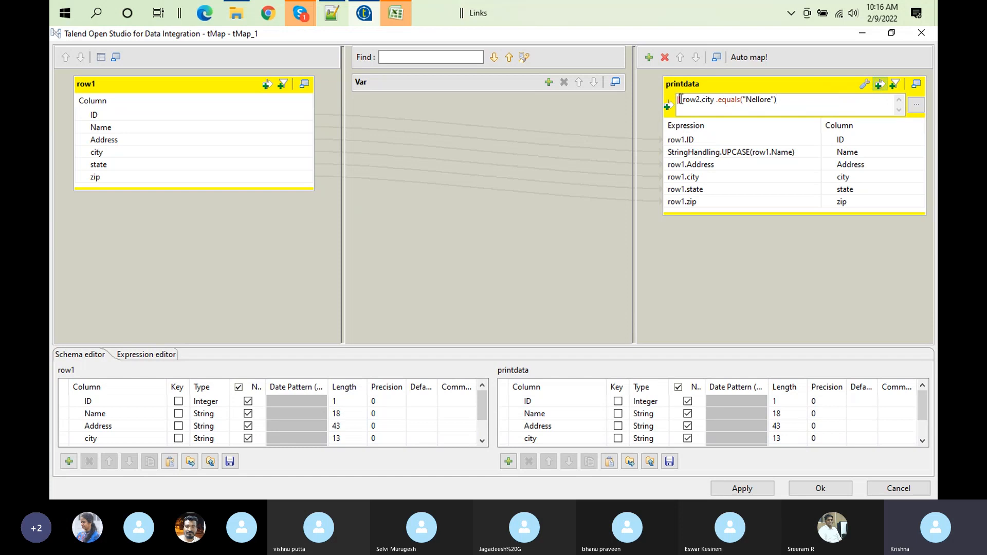
{"action": "key", "text": "BackSpace"}
{"action": "key", "text": "BackSpace"}
{"action": "key", "text": "BackSpace"}
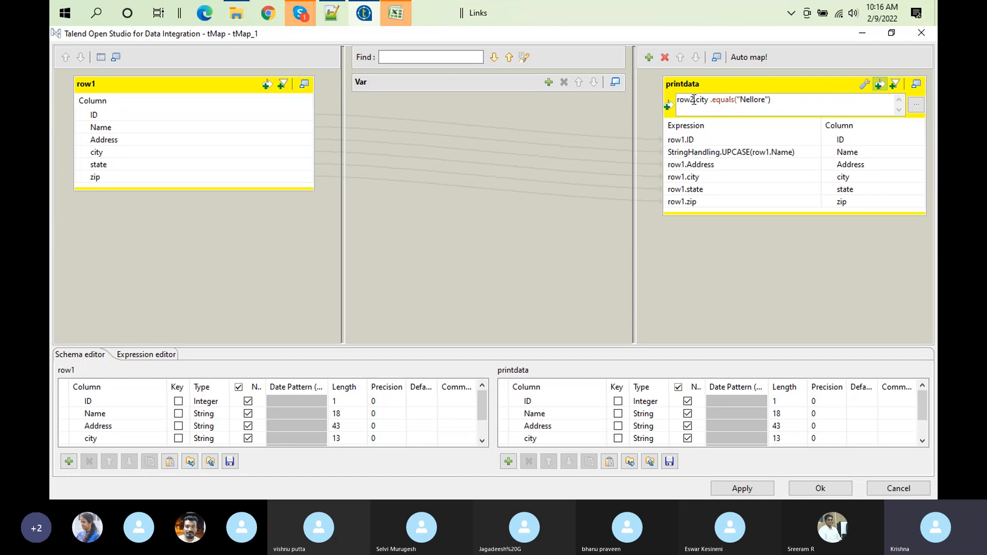
{"action": "left_click", "coordinate": [694, 99]}
{"action": "key", "text": "BackSpace"}
{"action": "type", "text": "1"}
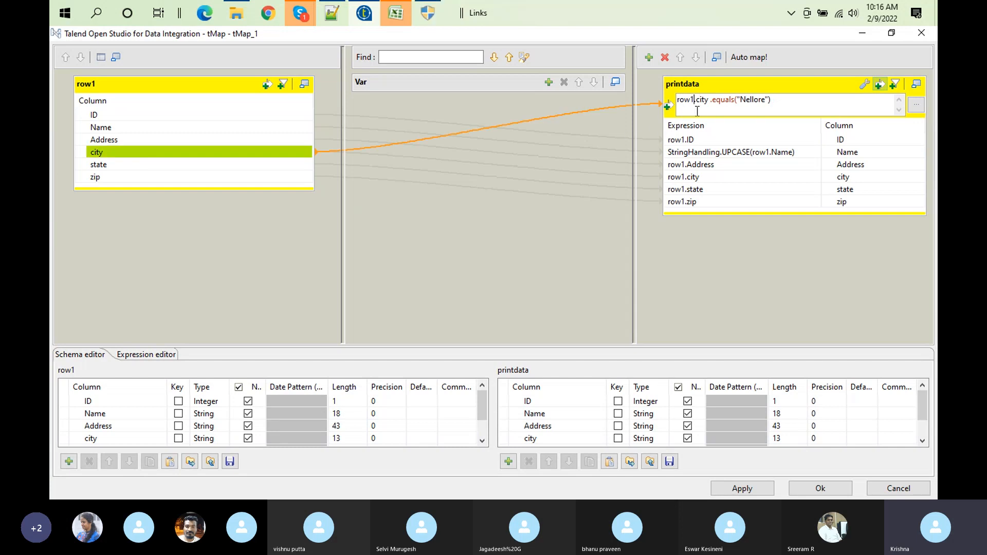
{"action": "left_click", "coordinate": [818, 488]}
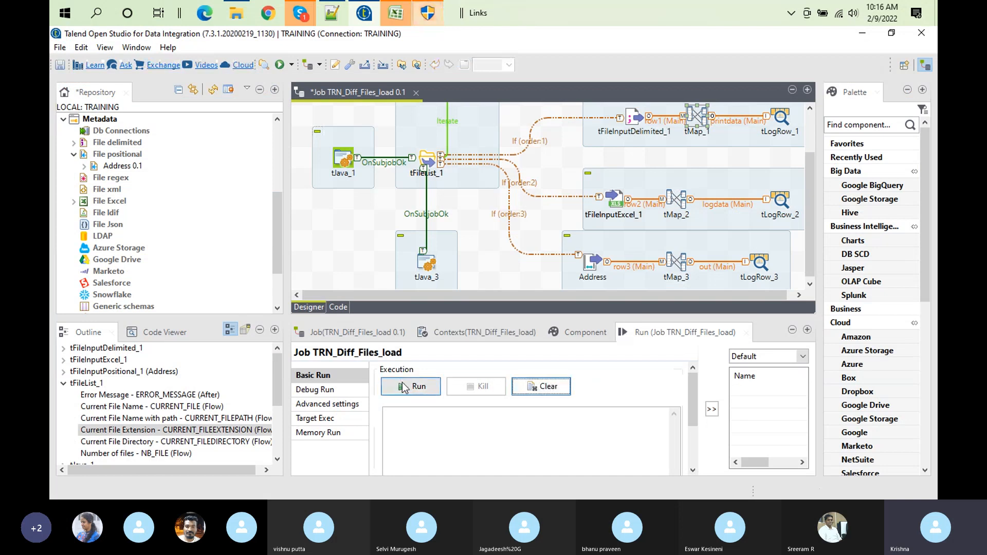
- Run the job, then switch to Notepad++ and reload customer.csv from disk to check its city values
{"action": "left_click", "coordinate": [404, 387]}
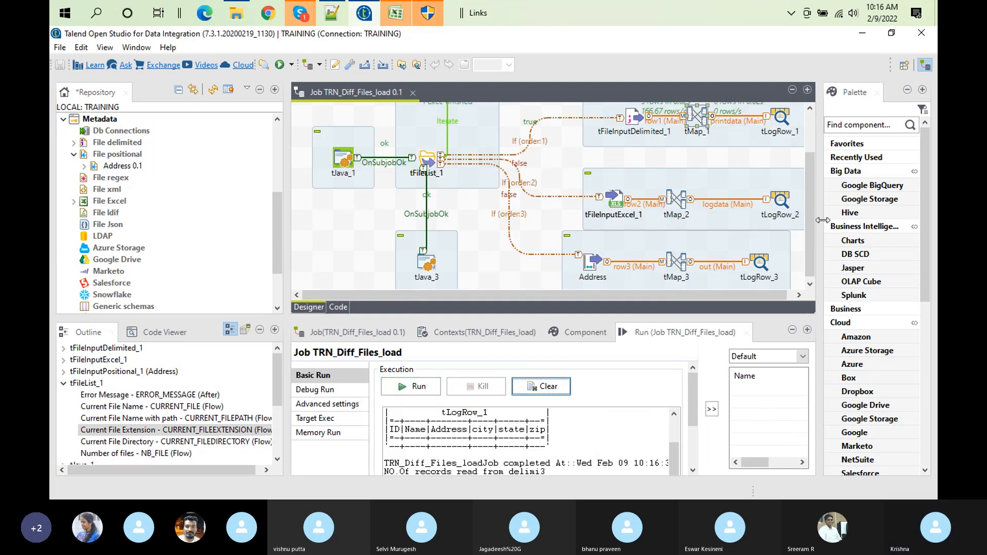
{"action": "left_click", "coordinate": [340, 10]}
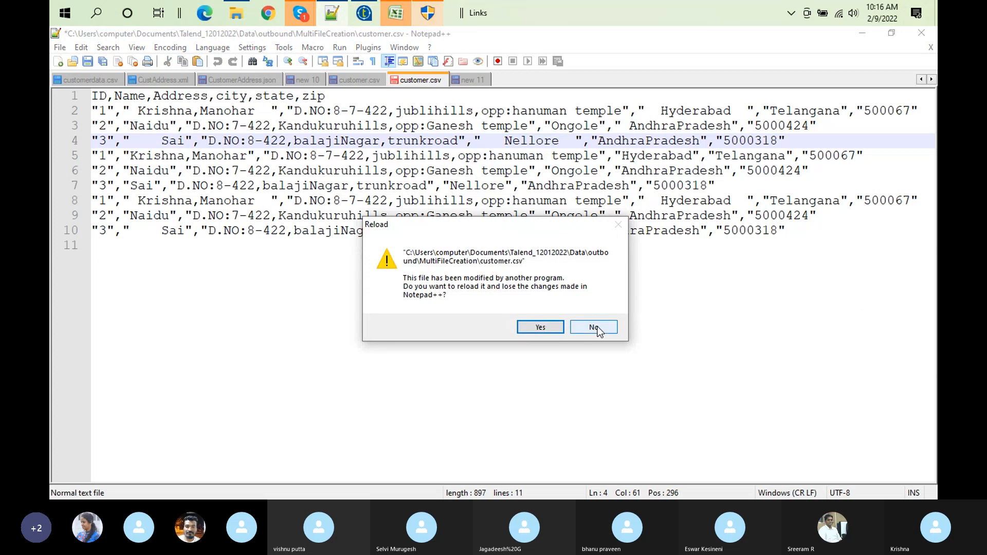
{"action": "left_click", "coordinate": [559, 328]}
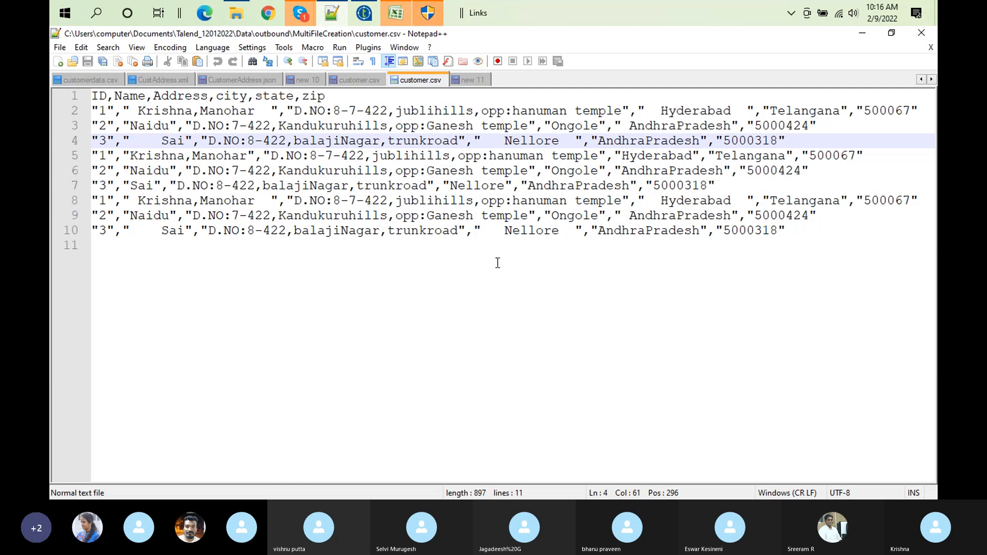
- Return to Talend, remove the space before .equals in tMap_1's printdata filter and rerun the job with a cleared console
{"action": "left_click", "coordinate": [371, 11]}
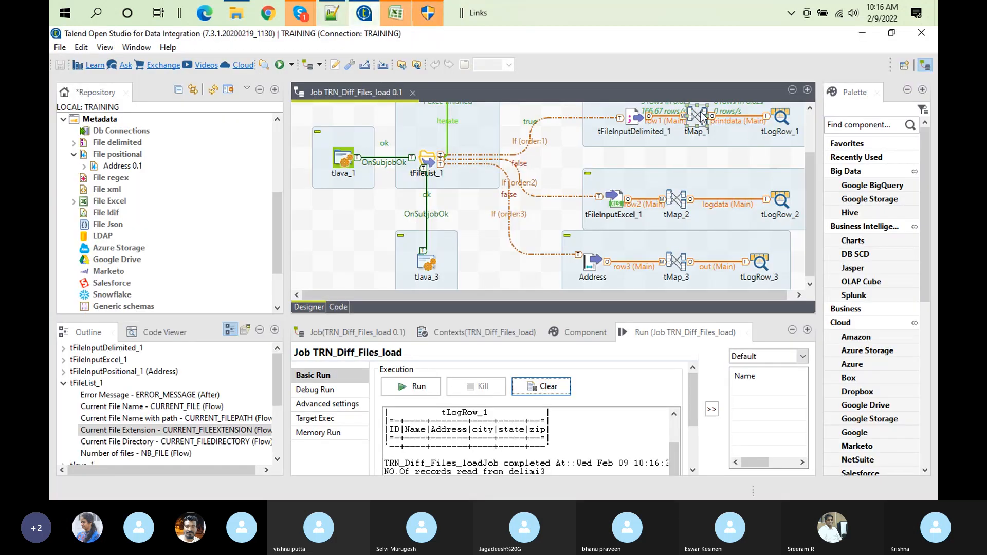
{"action": "double_click", "coordinate": [701, 115]}
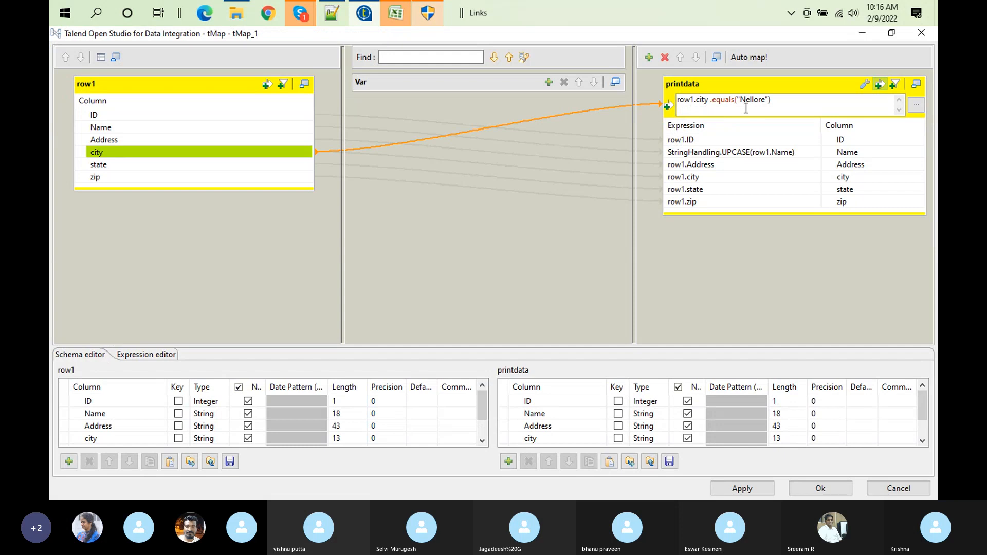
{"action": "key", "text": "BackSpace"}
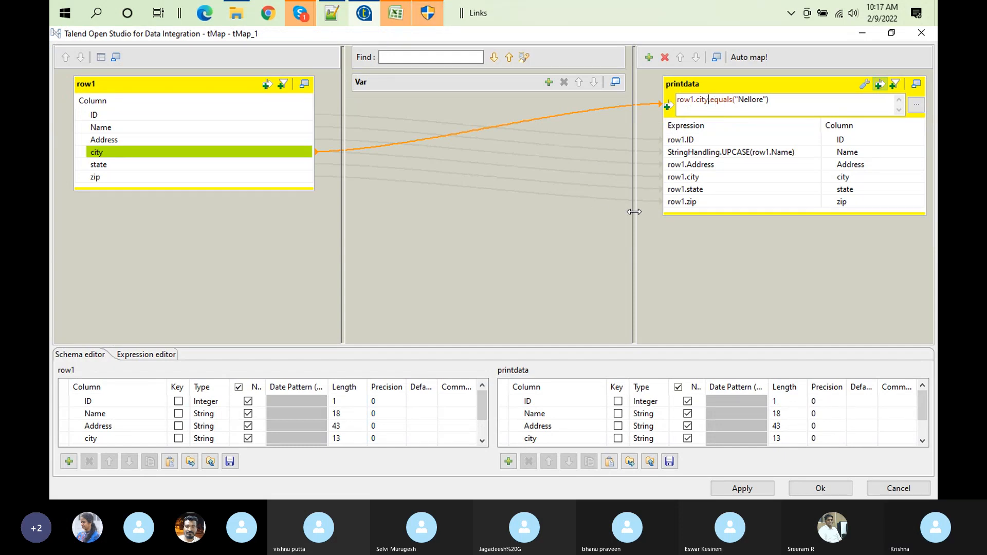
{"action": "left_click", "coordinate": [771, 487]}
{"action": "left_click", "coordinate": [816, 487]}
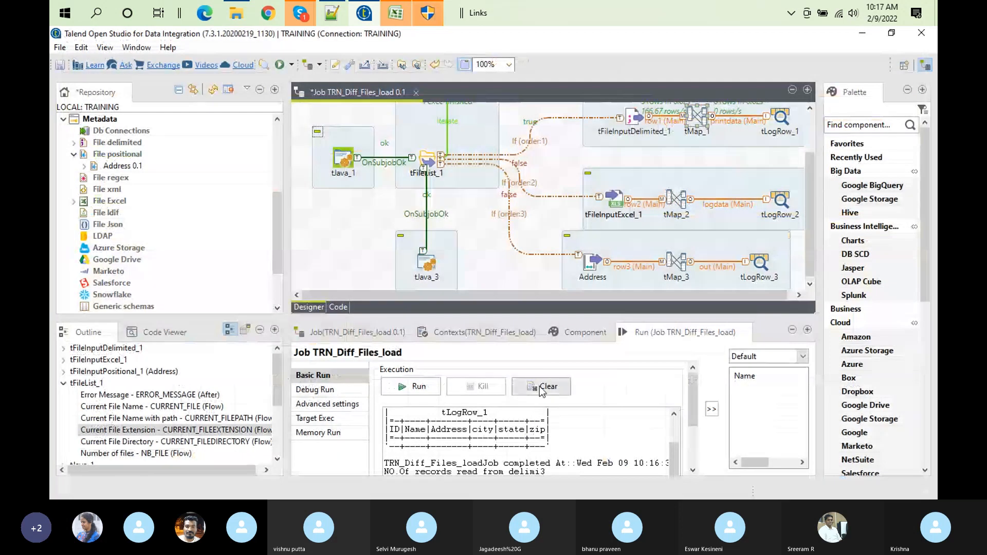
{"action": "left_click", "coordinate": [541, 389]}
{"action": "left_click", "coordinate": [417, 392]}
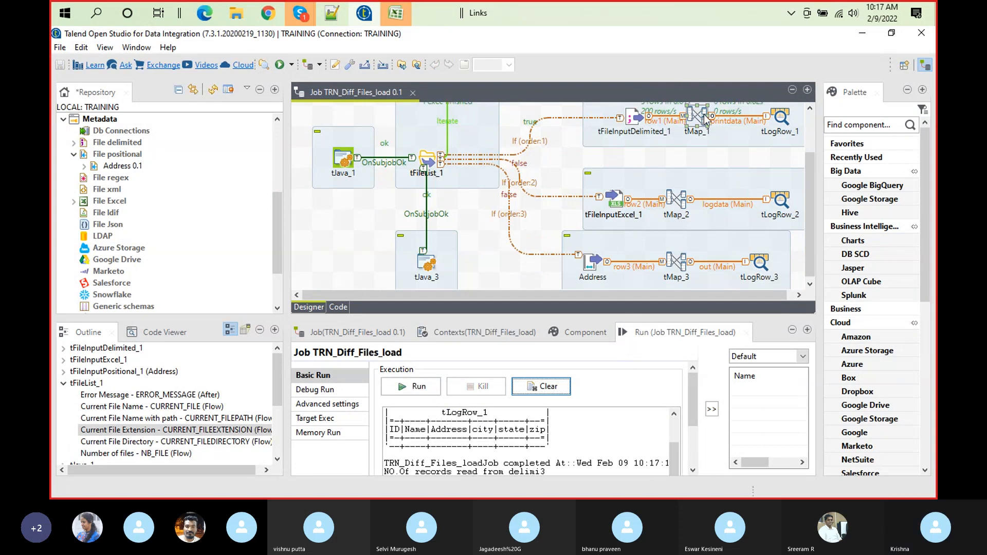
- Recheck the city values in customer.csv in Notepad++, then in Talend change tMap_1's printdata filter to row1.city.trim().equals("Nellore")
{"action": "left_click", "coordinate": [341, 16]}
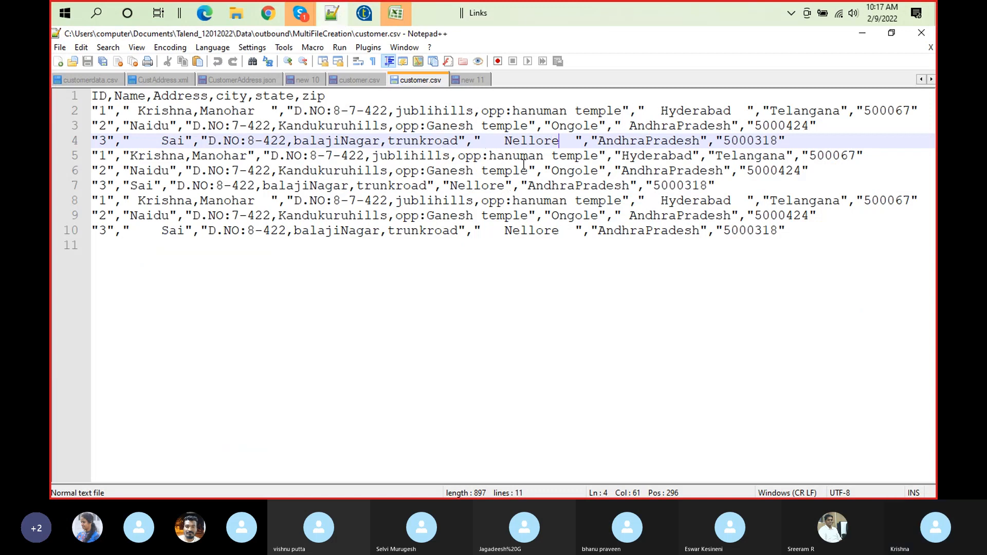
{"action": "left_click", "coordinate": [365, 14]}
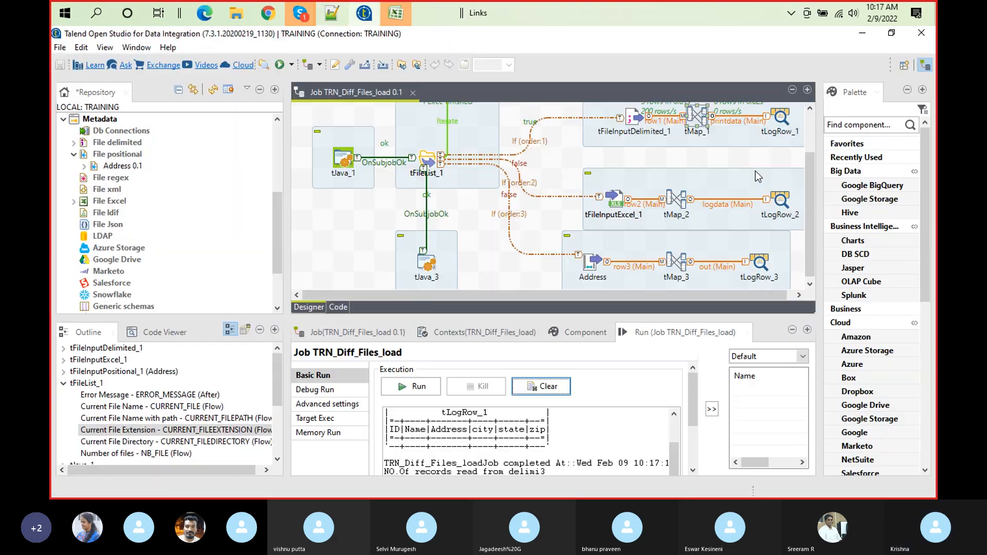
{"action": "double_click", "coordinate": [695, 116]}
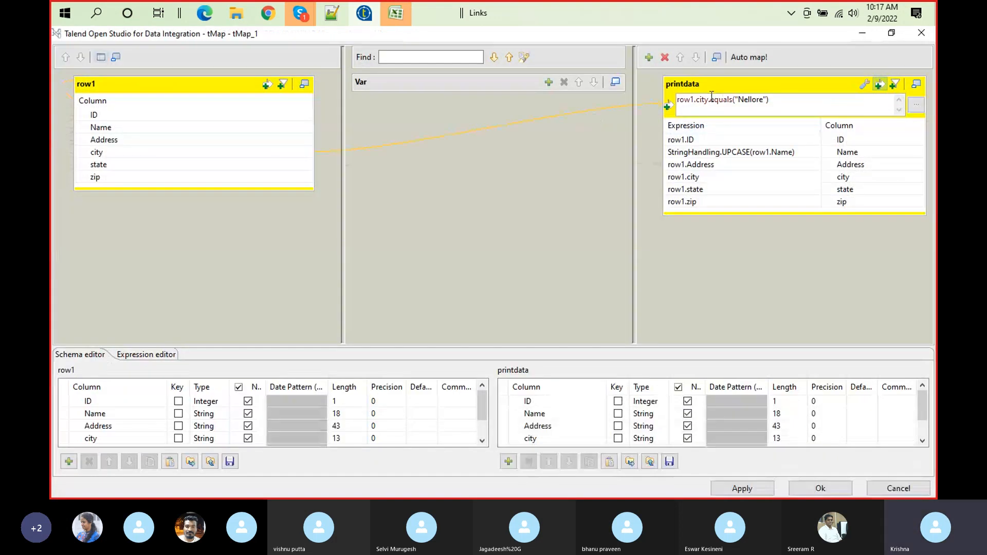
{"action": "left_click", "coordinate": [722, 102]}
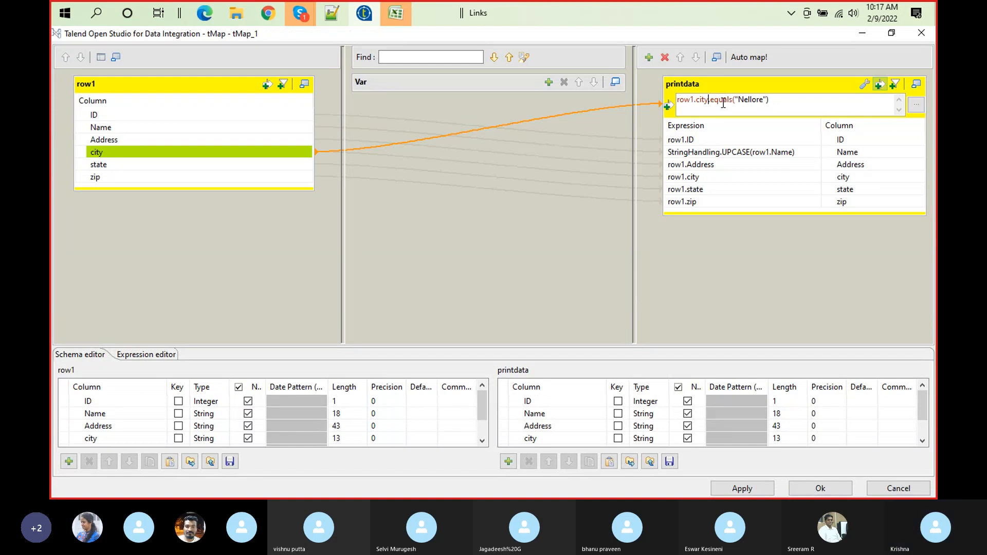
{"action": "type", "text": "."}
{"action": "type", "text": "trim"}
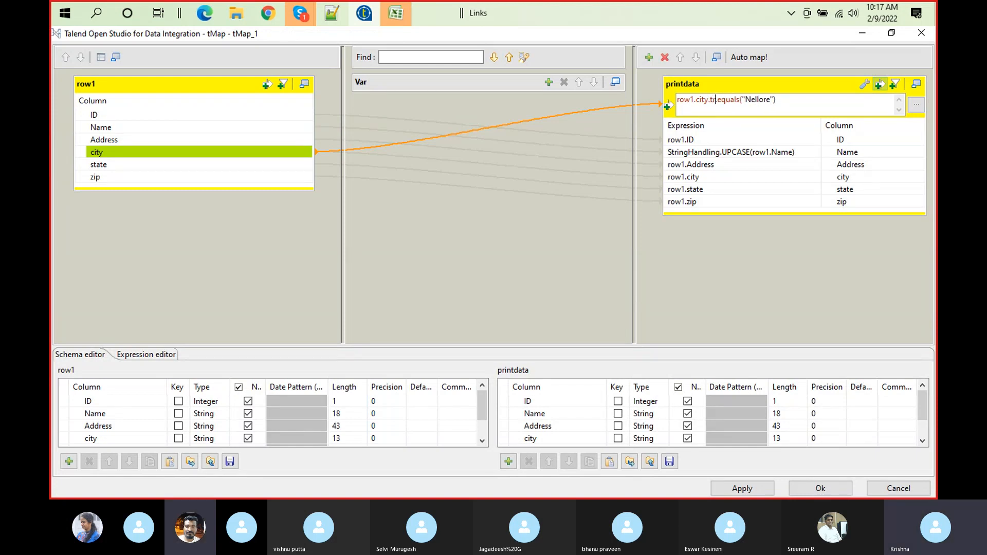
{"action": "type", "text": "()"}
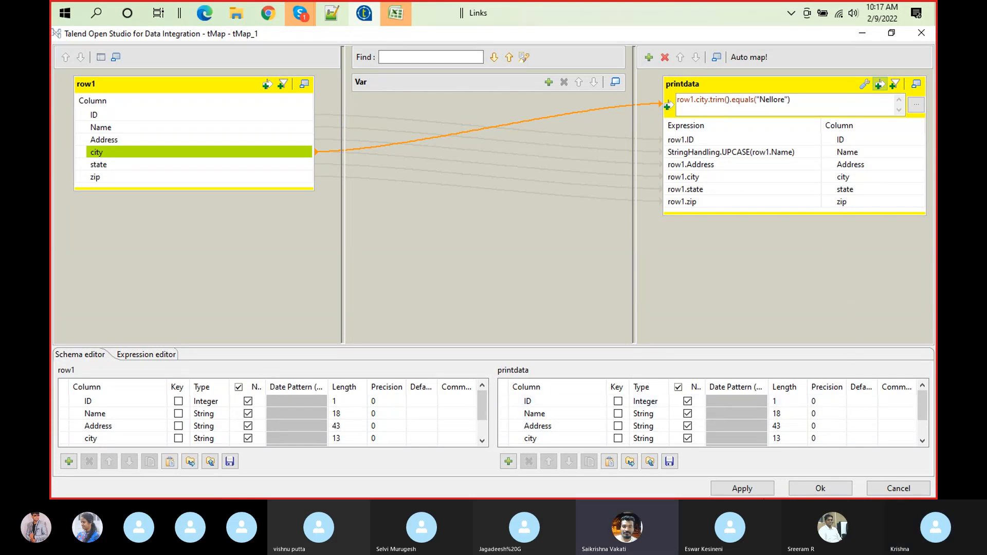
{"action": "left_click", "coordinate": [747, 489]}
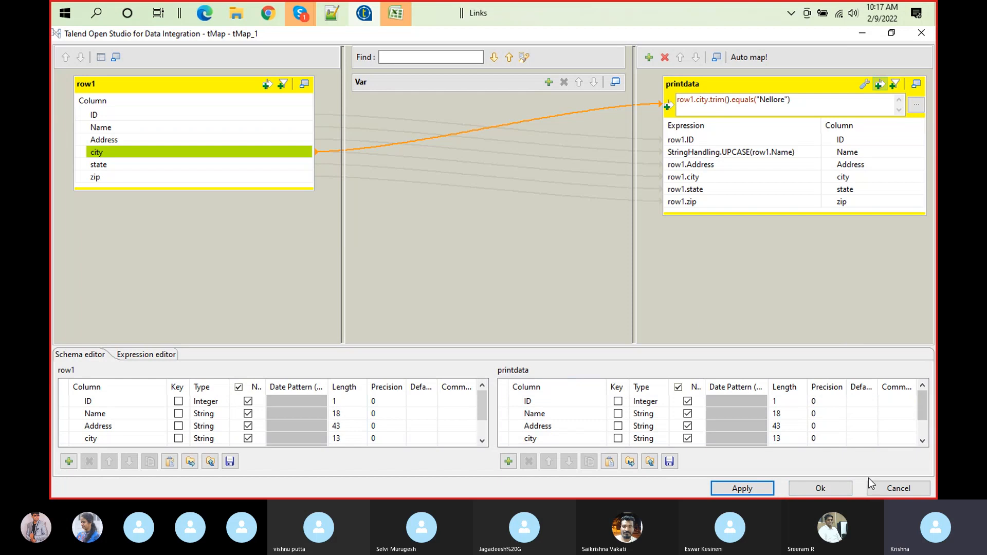
{"action": "left_click", "coordinate": [820, 489]}
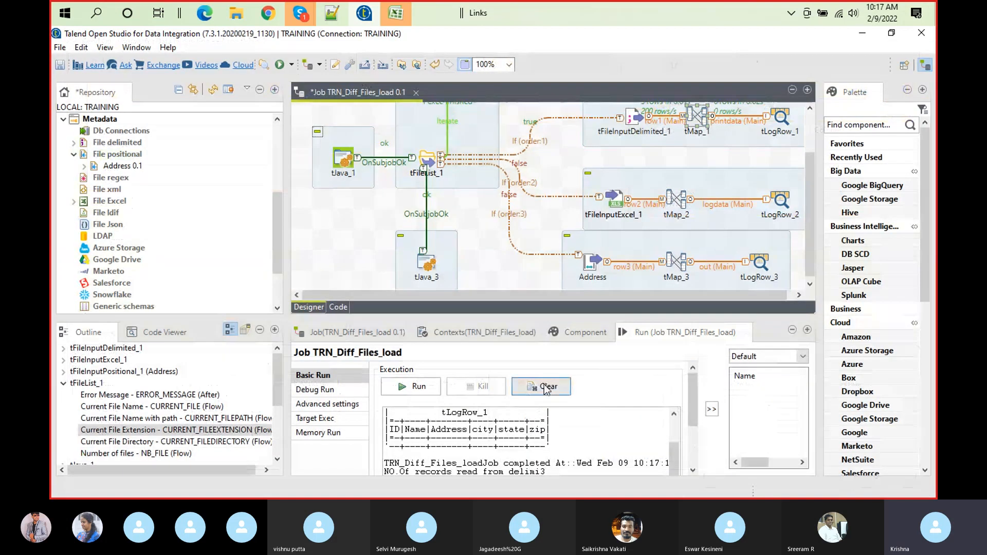
- Clear the console, rerun TRN_Diff_Files_load and maximize the Run view to inspect the tLogRow_1 output
{"action": "left_click", "coordinate": [546, 391]}
{"action": "left_click", "coordinate": [400, 387]}
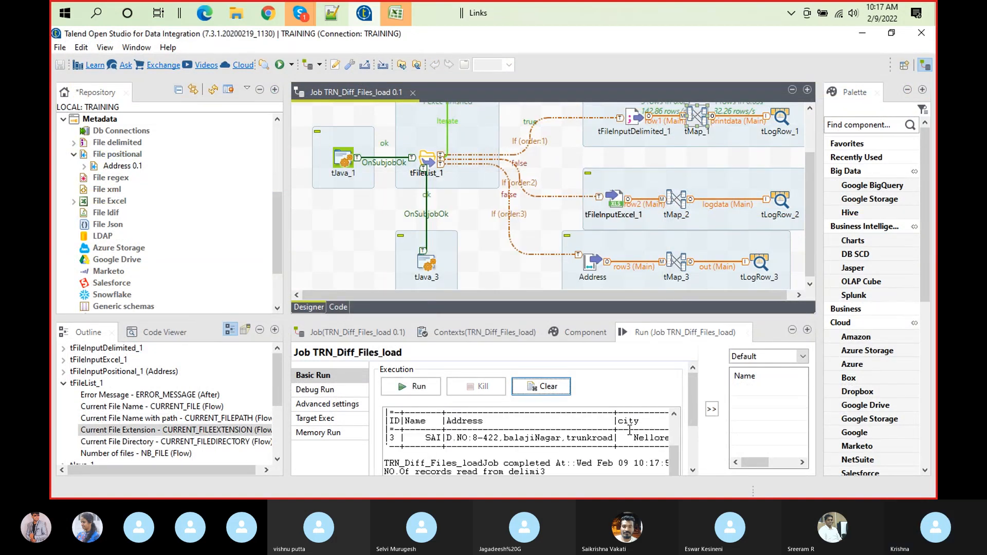
{"action": "double_click", "coordinate": [660, 334]}
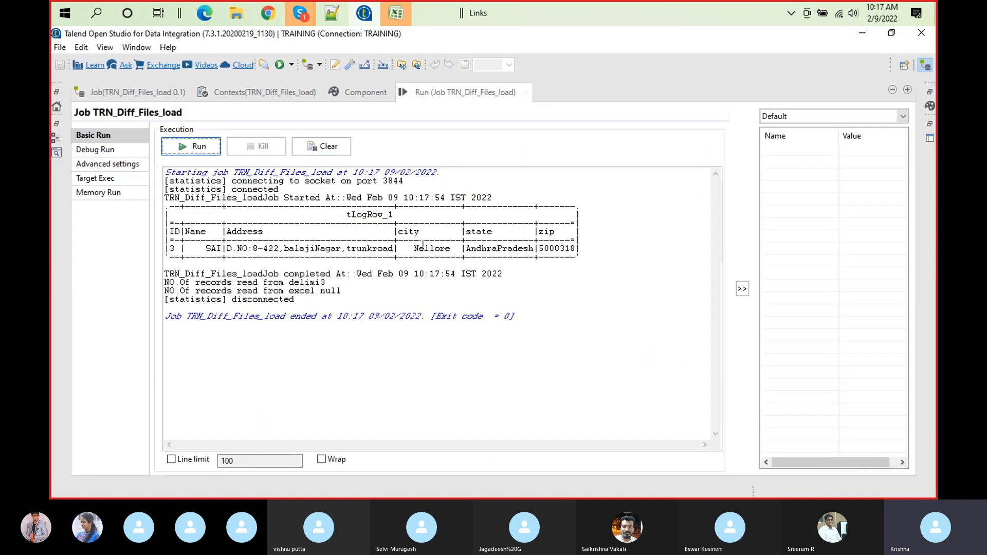
- Highlight the Nellore row in the run output, restore the Run view and reopen tMap_1 to review the printdata filter expression
{"action": "triple_click", "coordinate": [423, 246]}
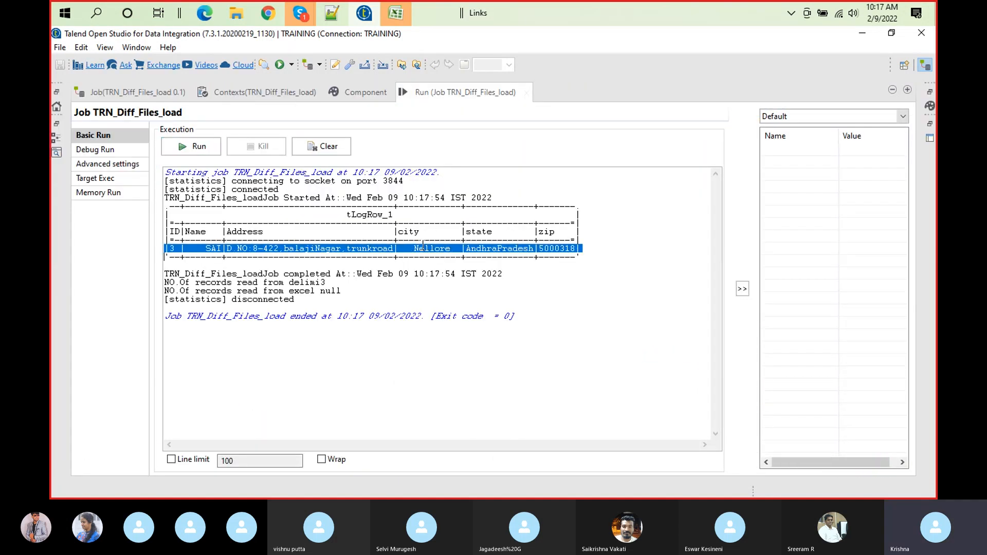
{"action": "double_click", "coordinate": [459, 98]}
{"action": "left_click", "coordinate": [699, 116]}
{"action": "double_click", "coordinate": [699, 115]}
{"action": "left_click", "coordinate": [698, 101]}
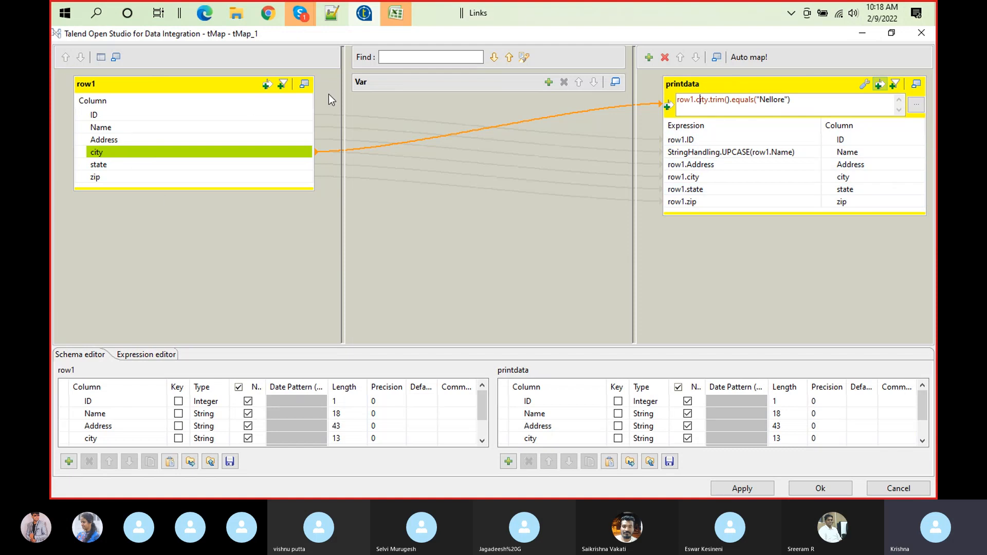
- Enable row1's expression filter in tMap_1, try its column name filter with "d", then clear and hide the name filter and confirm the map
{"action": "left_click", "coordinate": [267, 85]}
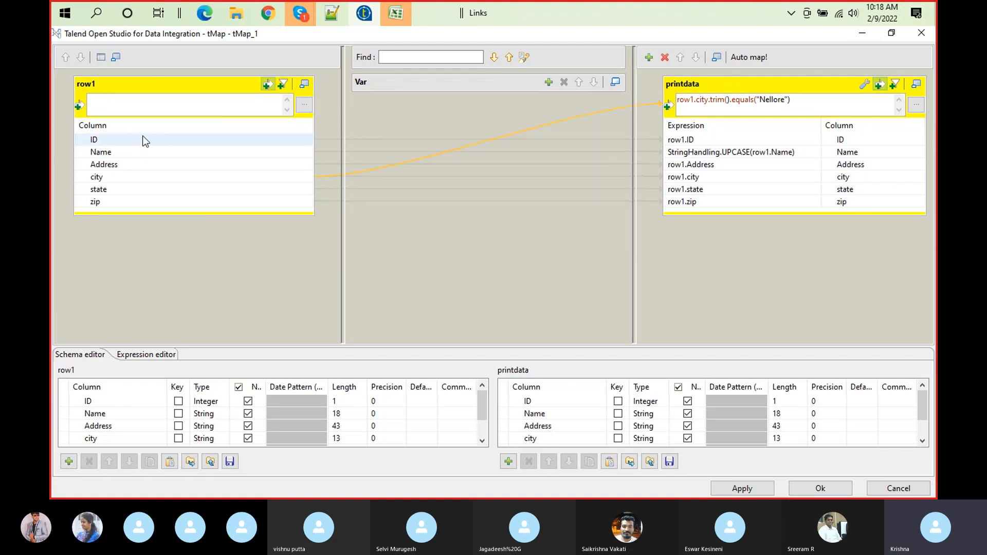
{"action": "left_click", "coordinate": [282, 85]}
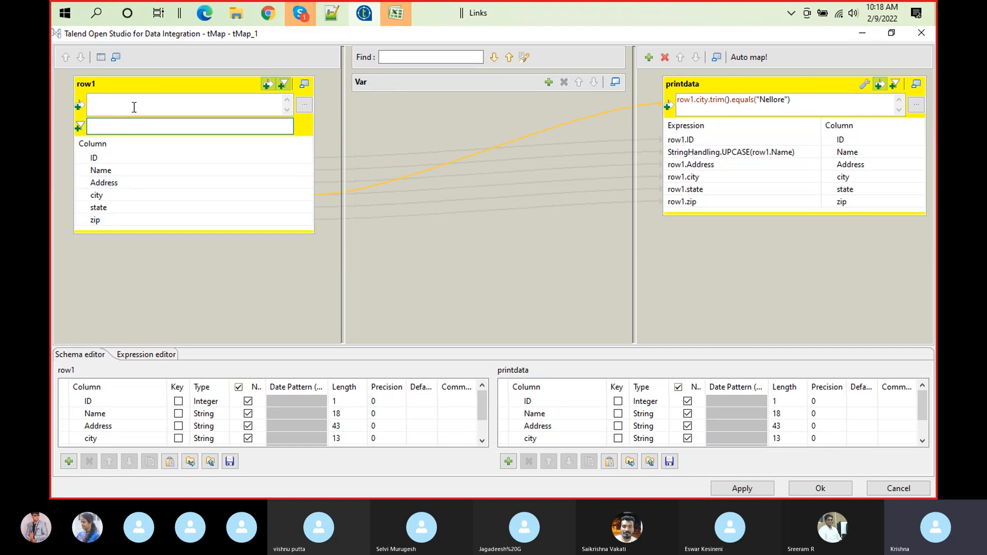
{"action": "type", "text": "d"}
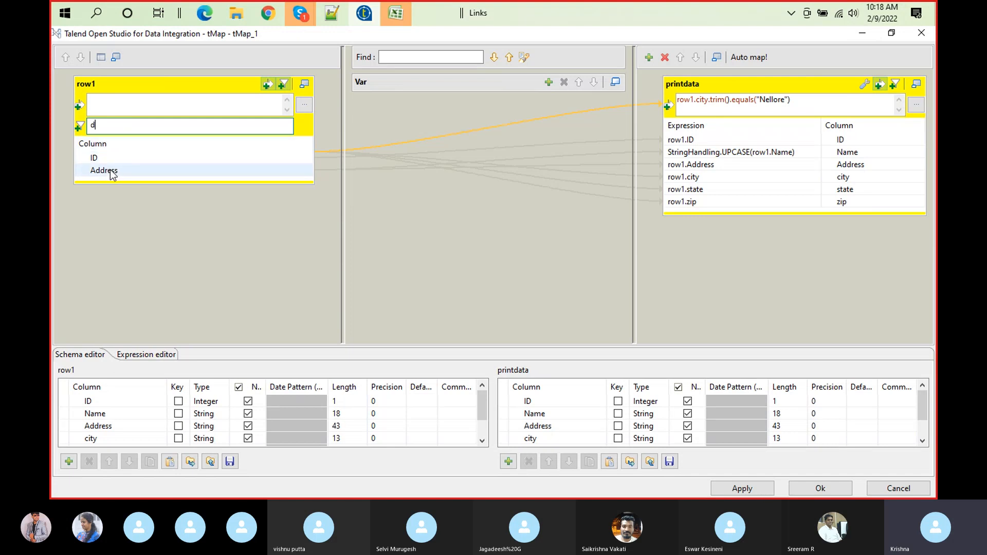
{"action": "left_click_drag", "start_coordinate": [103, 172], "coordinate": [153, 130]}
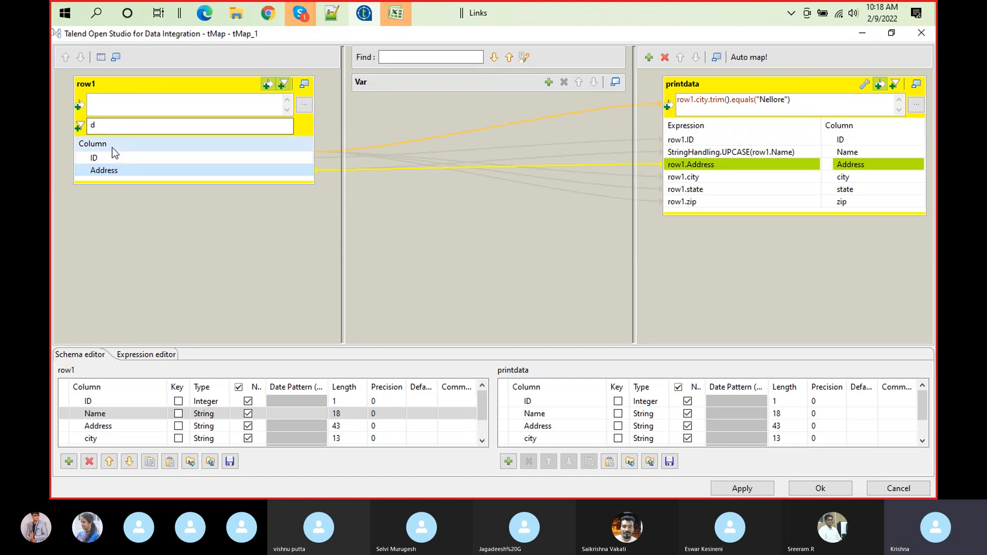
{"action": "left_click", "coordinate": [97, 129]}
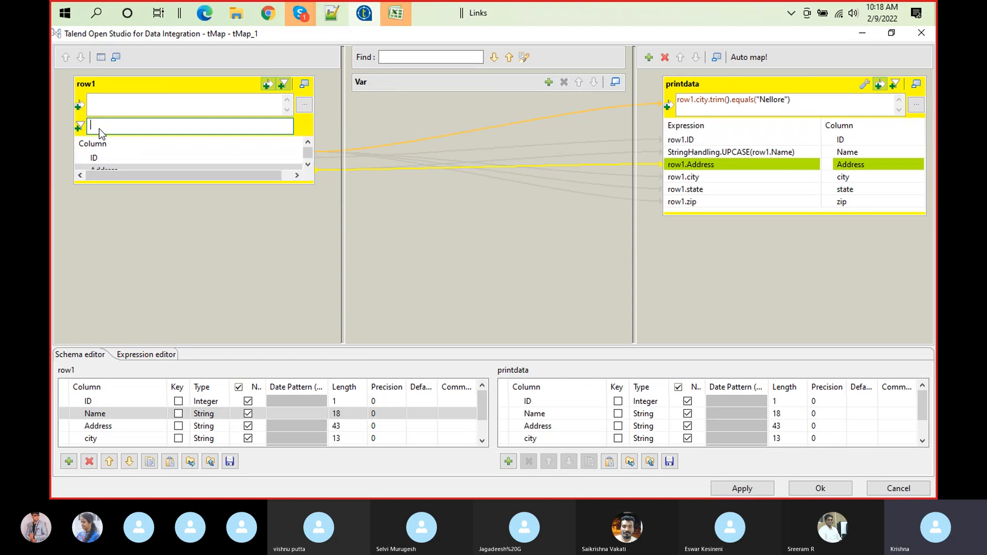
{"action": "key", "text": "BackSpace"}
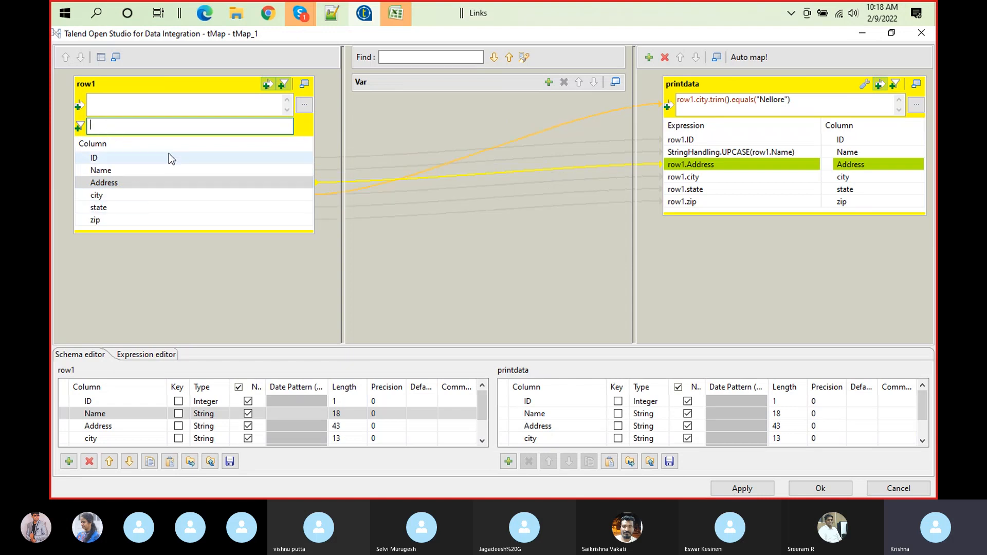
{"action": "left_click", "coordinate": [279, 87]}
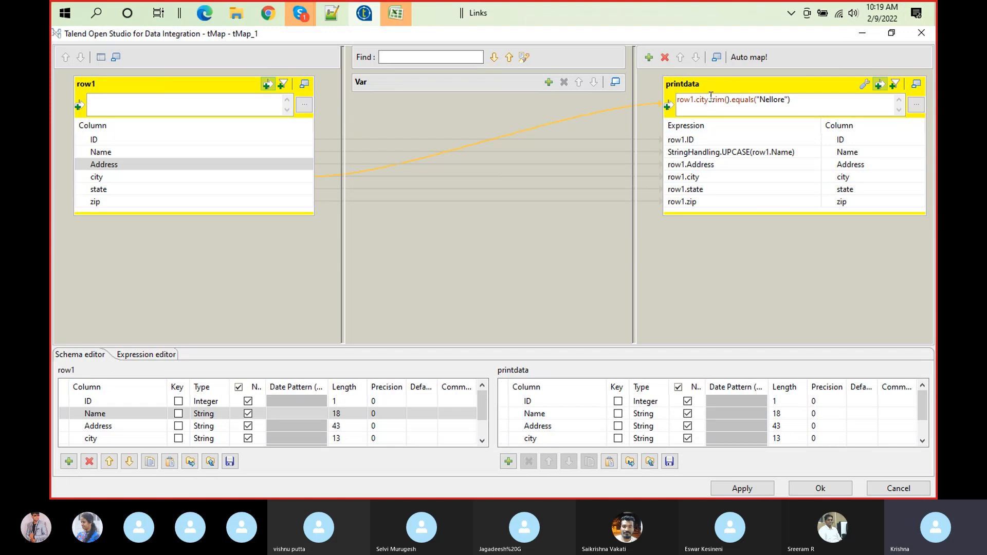
{"action": "left_click", "coordinate": [711, 98]}
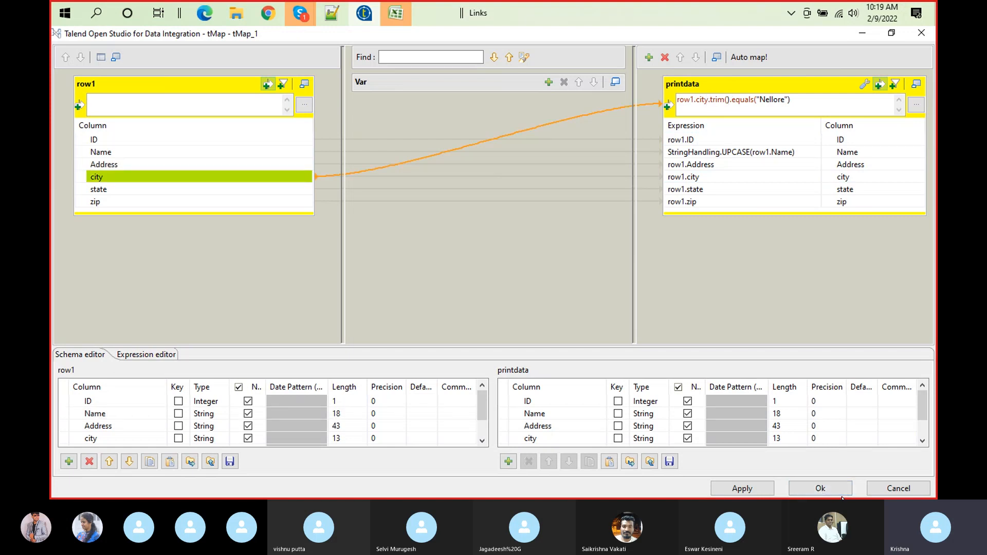
{"action": "left_click", "coordinate": [831, 486]}
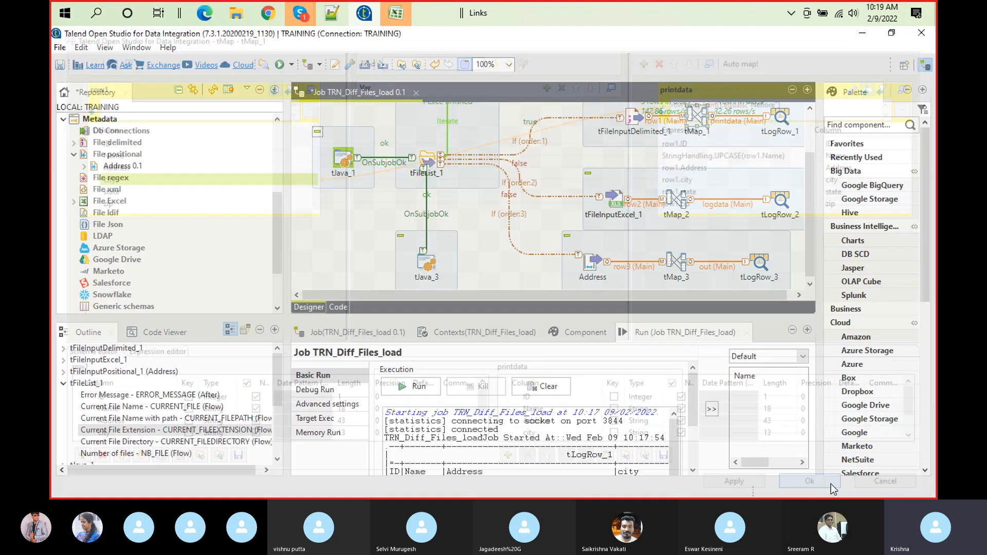
- Enable Trim all columns in the advanced settings of tFileInputDelimited_1, then return to its basic settings
{"action": "double_click", "coordinate": [631, 118]}
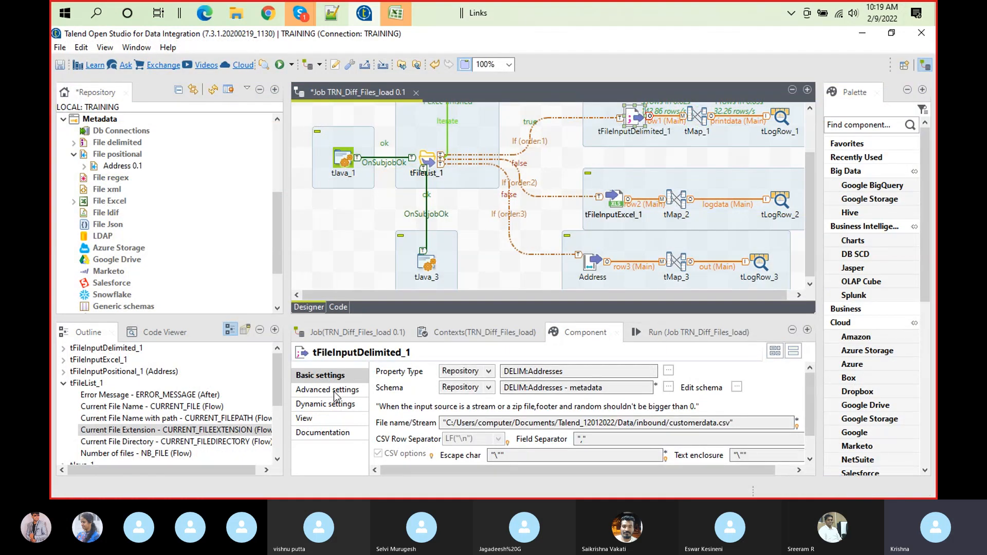
{"action": "left_click", "coordinate": [335, 391]}
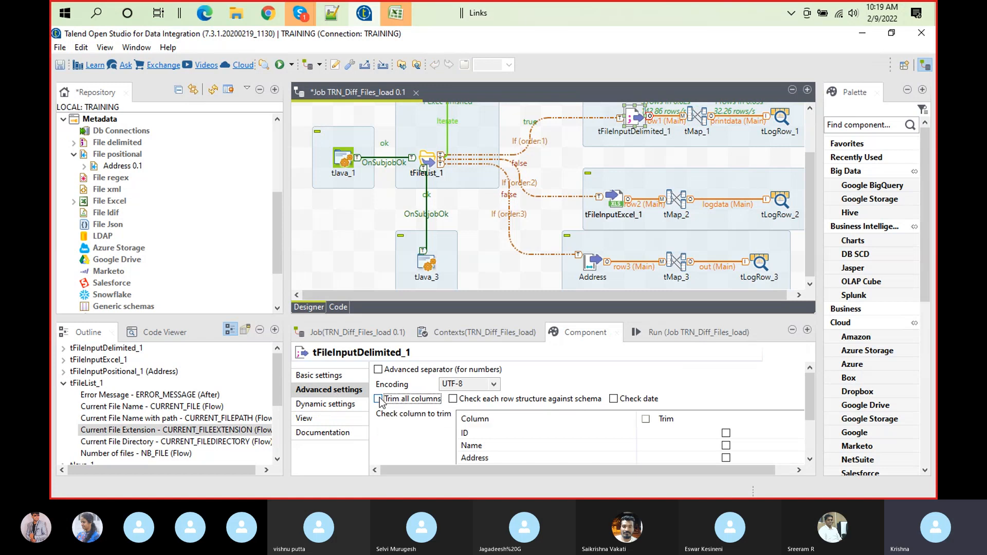
{"action": "left_click", "coordinate": [391, 400]}
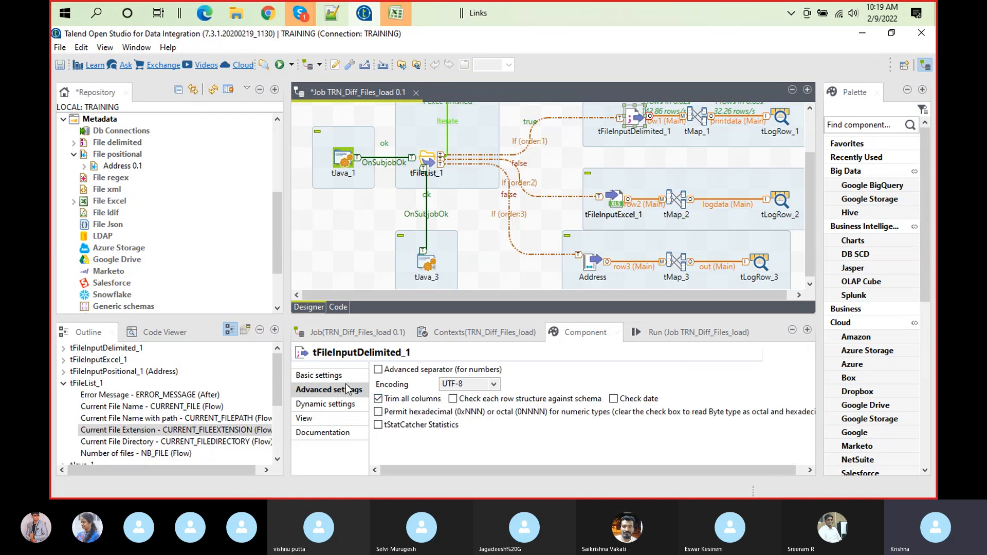
{"action": "left_click", "coordinate": [350, 372]}
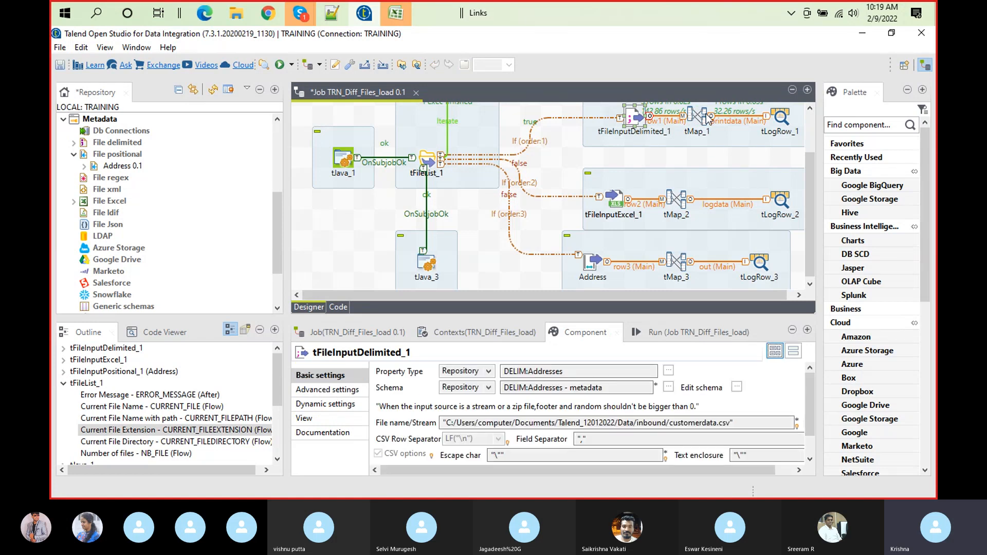
- Remove .trim() from tMap_1's printdata filter so it reads row1.city.equals("Nellore"), and confirm the map
{"action": "double_click", "coordinate": [703, 118]}
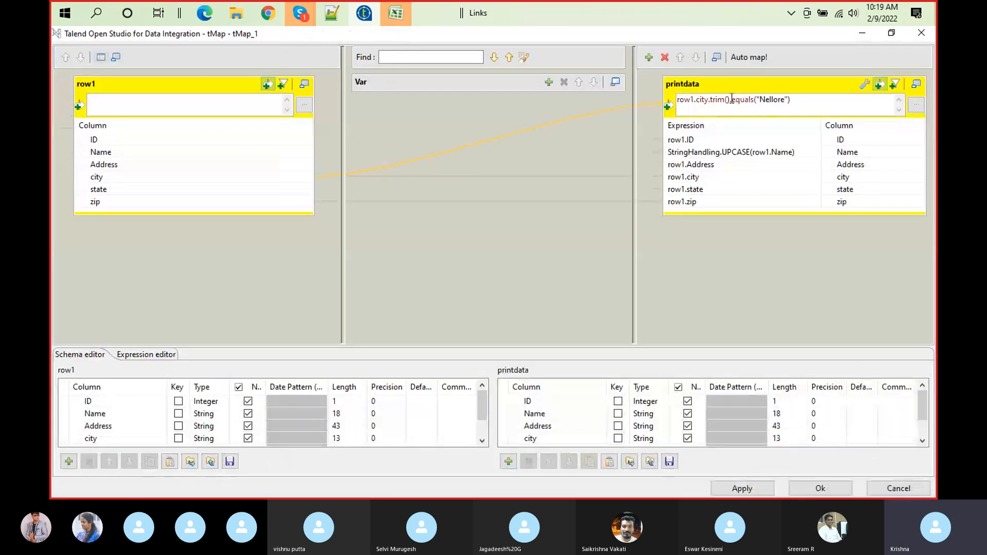
{"action": "left_click", "coordinate": [731, 99]}
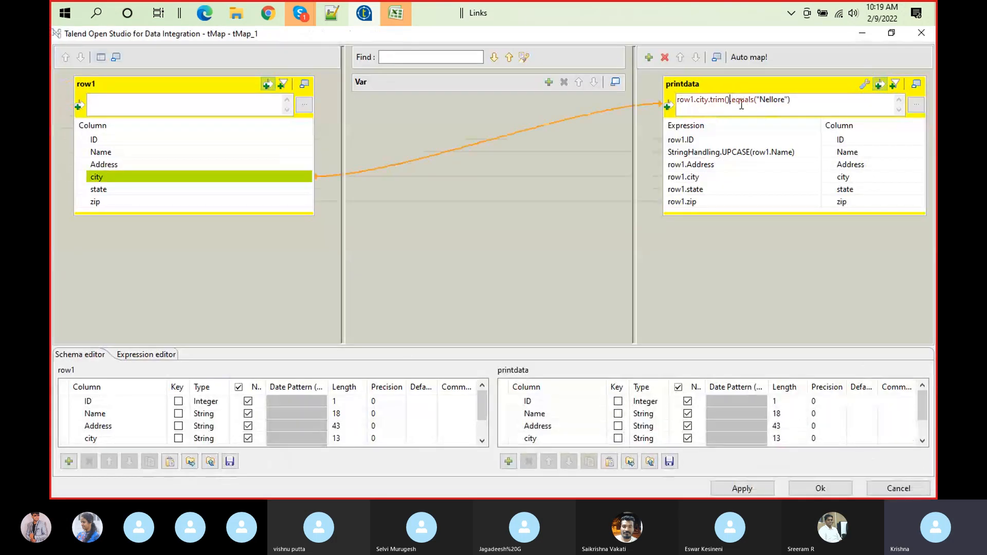
{"action": "key", "text": "BackSpace"}
{"action": "key", "text": "BackSpace"}
{"action": "key", "text": "BackSpace"}
{"action": "key", "text": "BackSpace"}
{"action": "key", "text": "BackSpace"}
{"action": "key", "text": "BackSpace"}
{"action": "key", "text": "BackSpace"}
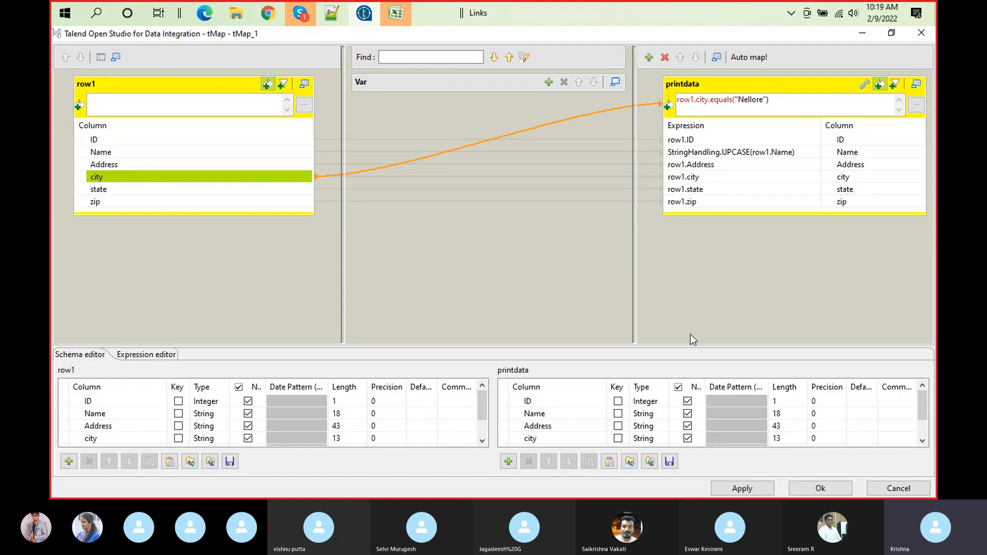
{"action": "left_click", "coordinate": [794, 486]}
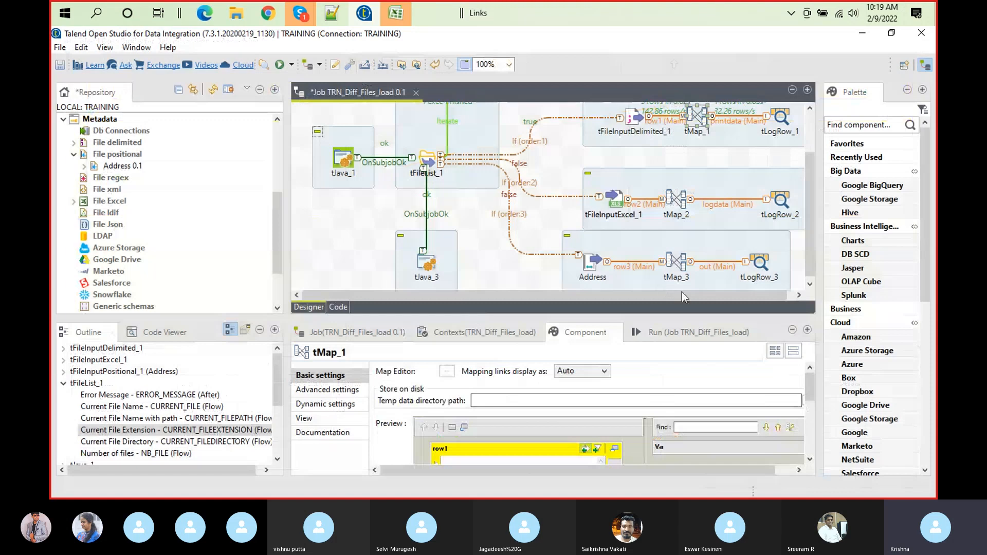
- Clear the console and rerun TRN_Diff_Files_load, then recheck tFileInputDelimited_1's settings against the run output
{"action": "left_click", "coordinate": [693, 329]}
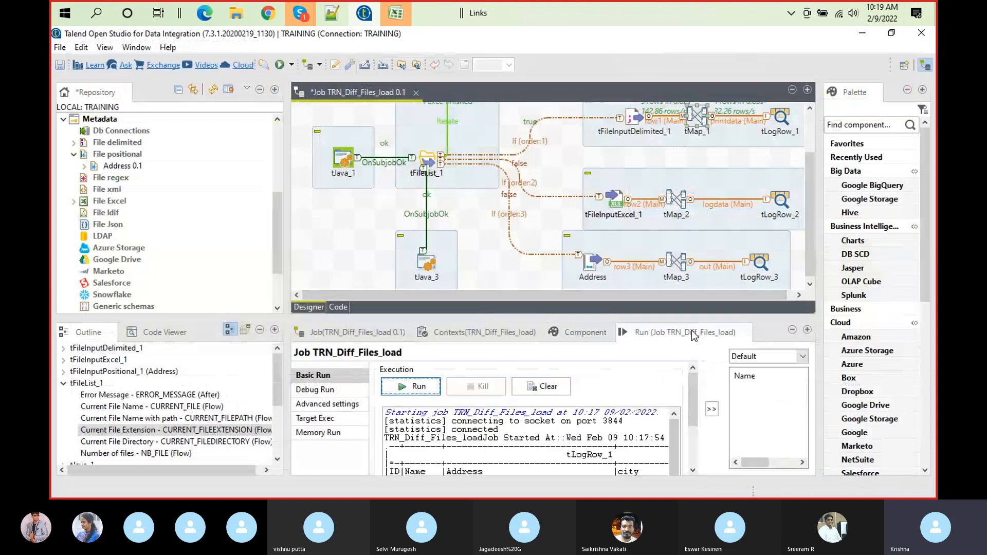
{"action": "left_click", "coordinate": [533, 387]}
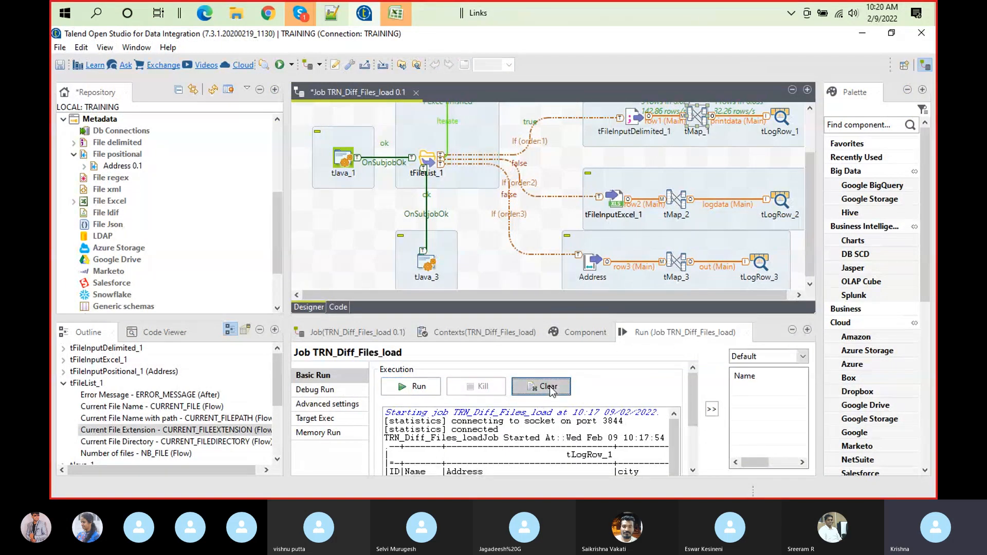
{"action": "left_click", "coordinate": [401, 390]}
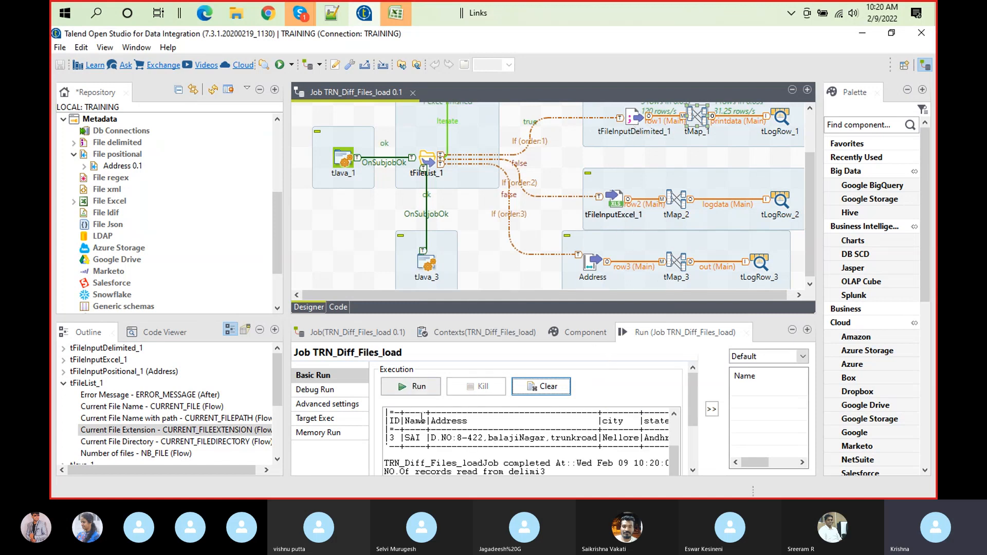
{"action": "double_click", "coordinate": [630, 115]}
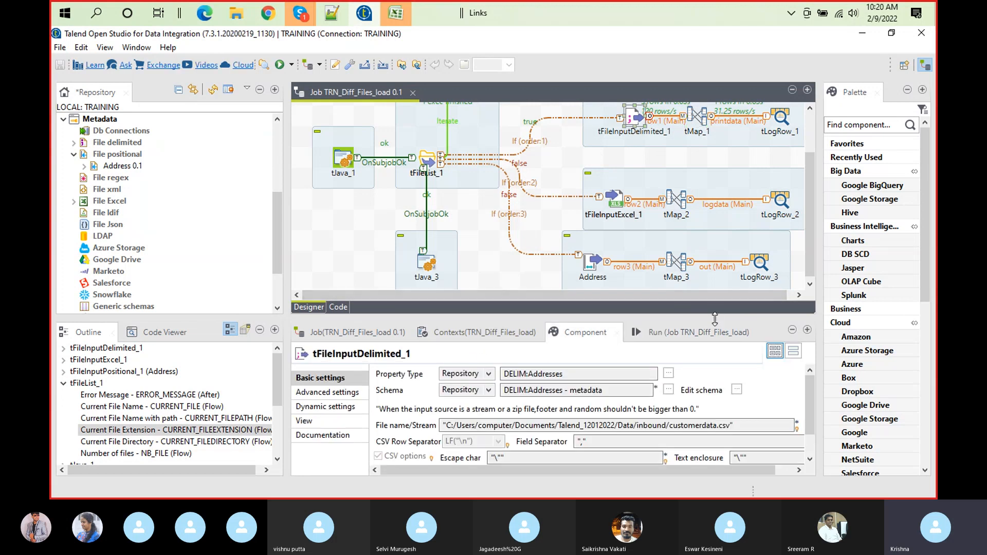
{"action": "left_click", "coordinate": [705, 334]}
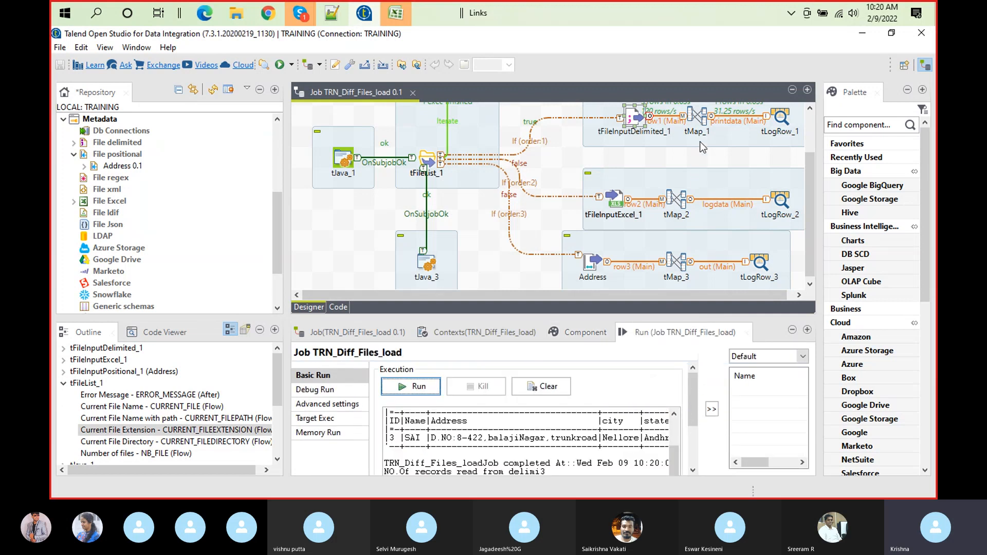
- Review the printdata column expressions, column name filter option and table properties in tMap_1, then close the map editor
{"action": "double_click", "coordinate": [695, 120]}
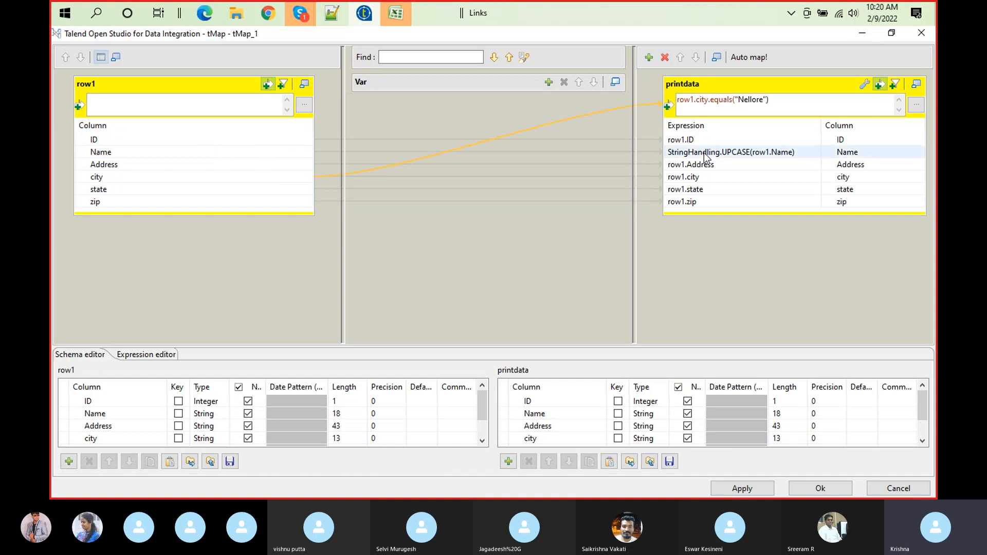
{"action": "left_click_drag", "start_coordinate": [711, 143], "coordinate": [743, 213]}
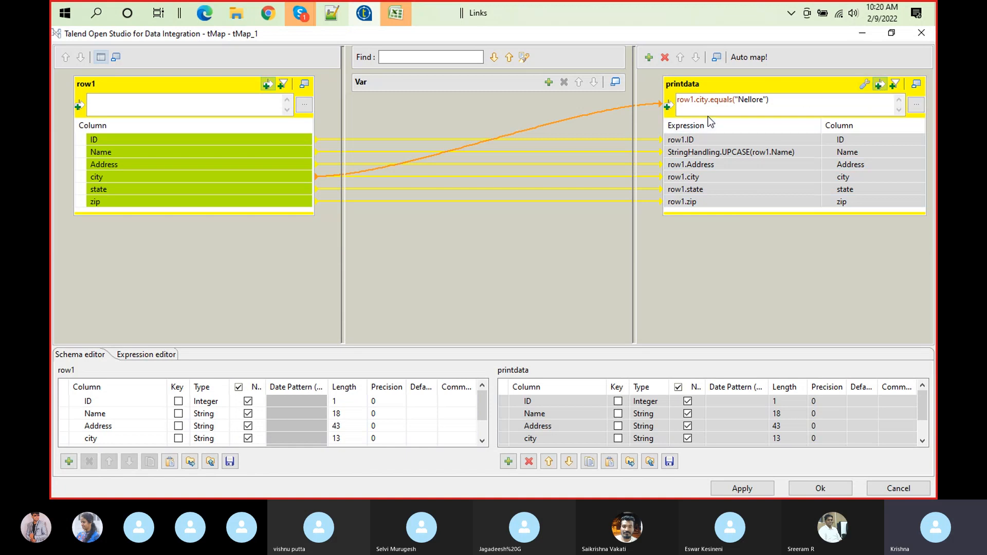
{"action": "left_click", "coordinate": [894, 87]}
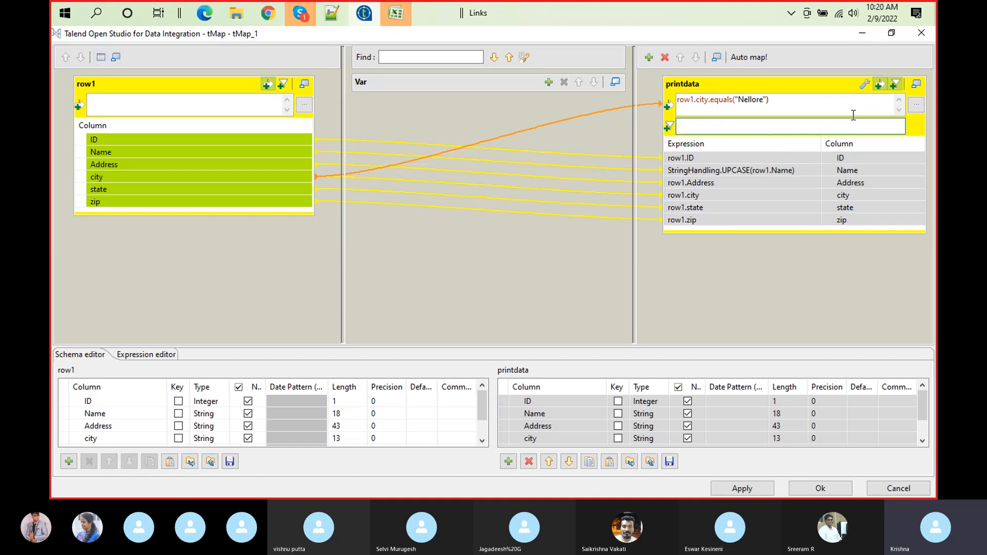
{"action": "left_click", "coordinate": [868, 87]}
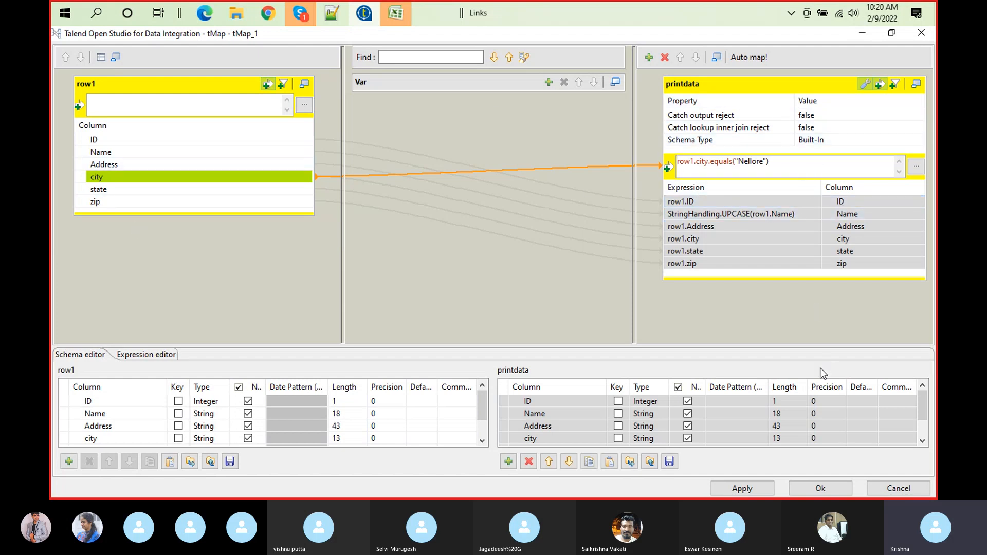
{"action": "left_click", "coordinate": [834, 488]}
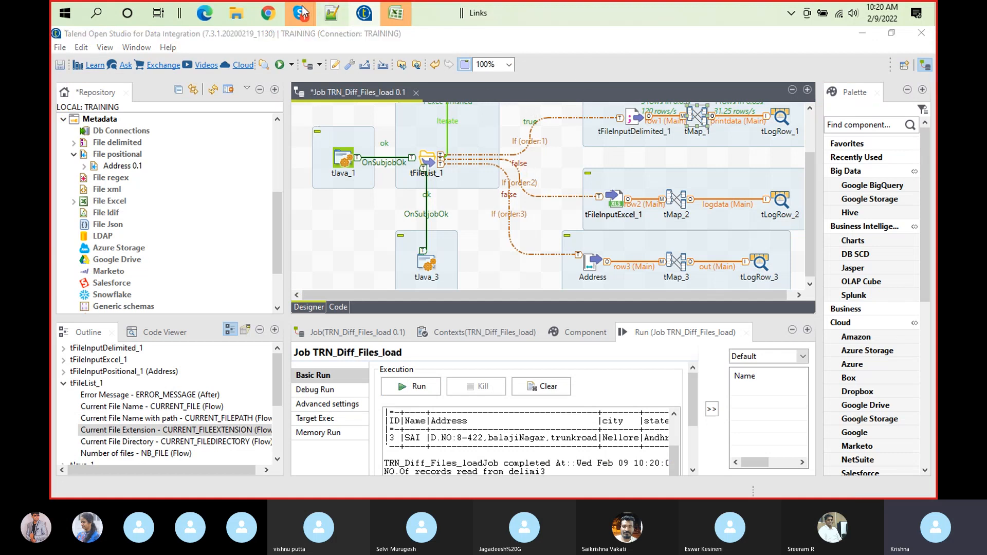
- Switch to the Skype call window and open the additional call options
{"action": "mouse_move", "coordinate": [305, 11]}
{"action": "left_click", "coordinate": [289, 64]}
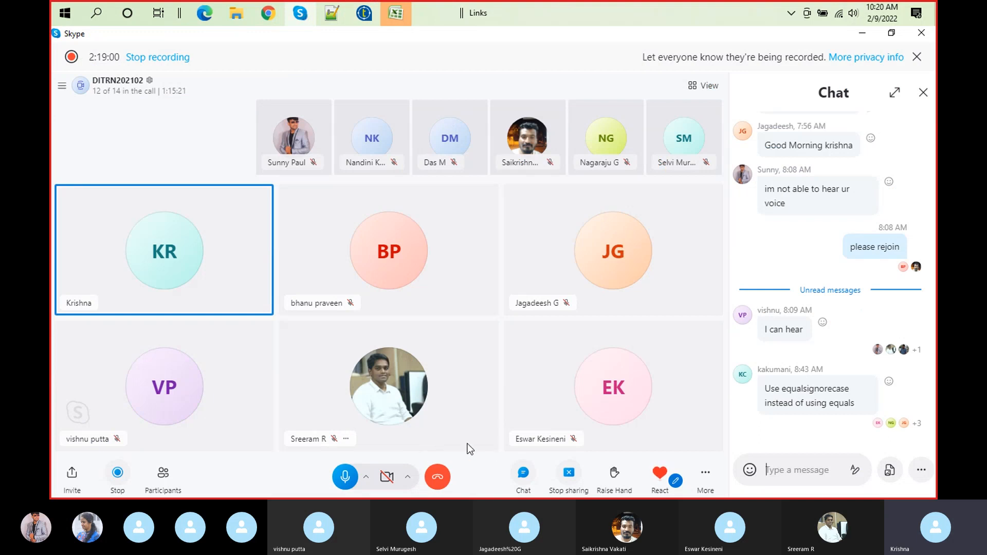
{"action": "left_click", "coordinate": [712, 477]}
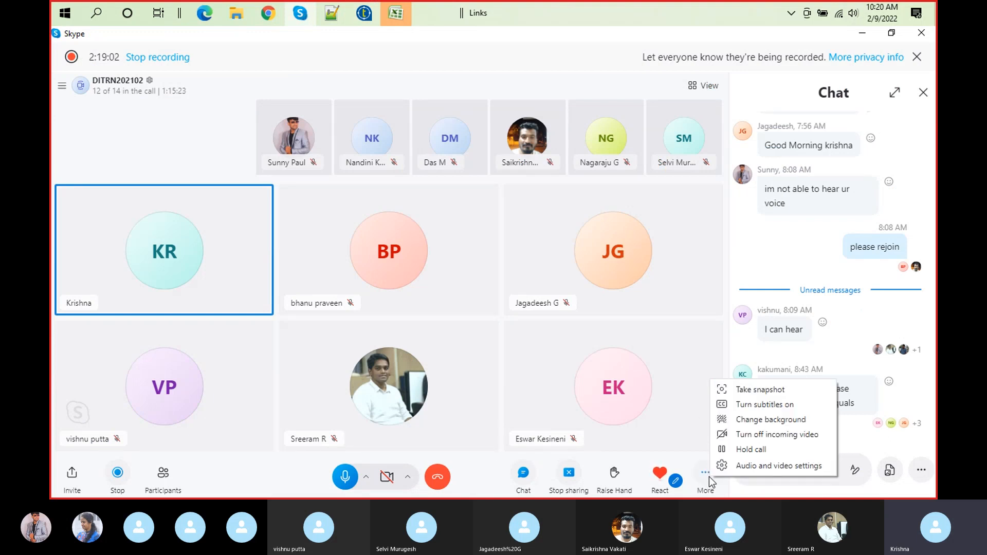